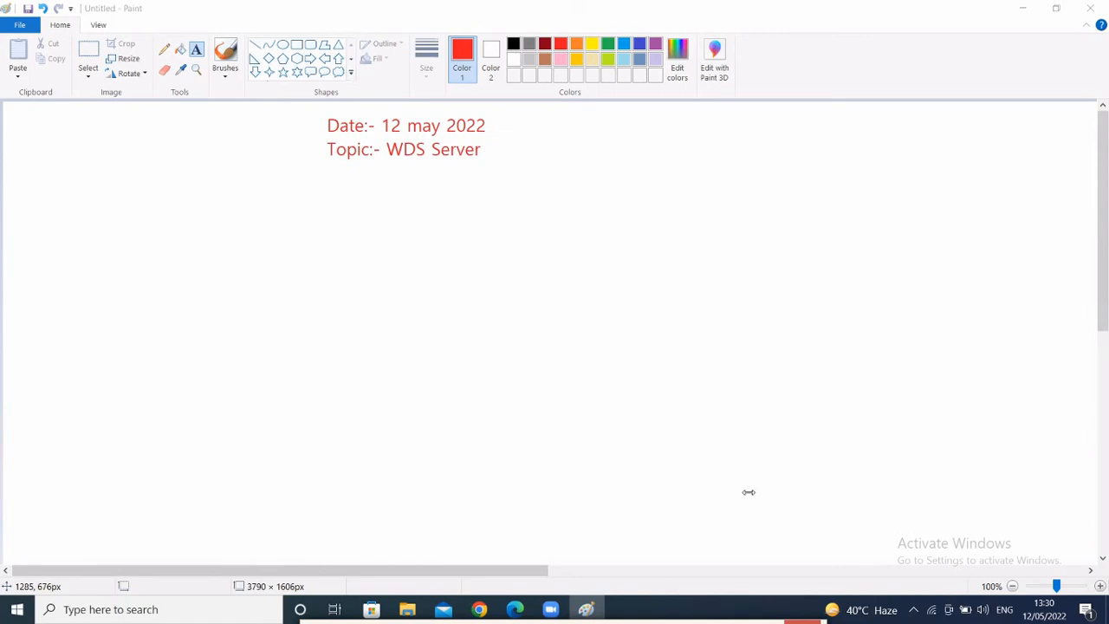
- Draw a large red rectangular frame beneath the 'Date:- 12 may 2022' and 'Topic:- WDS Server' heading
left_click(745, 355)
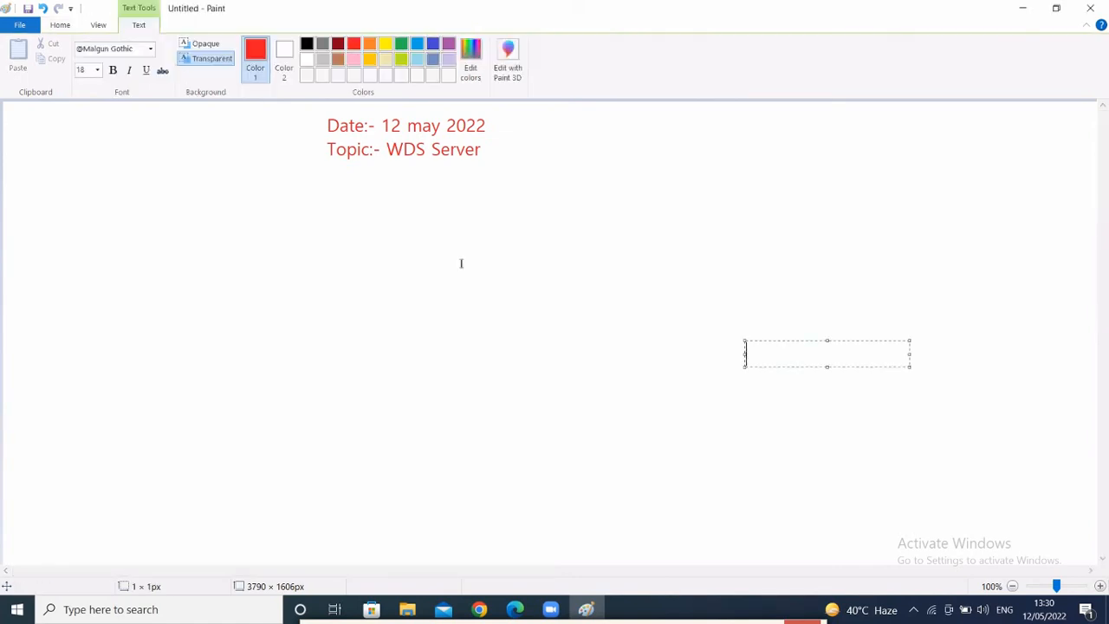
left_click(59, 24)
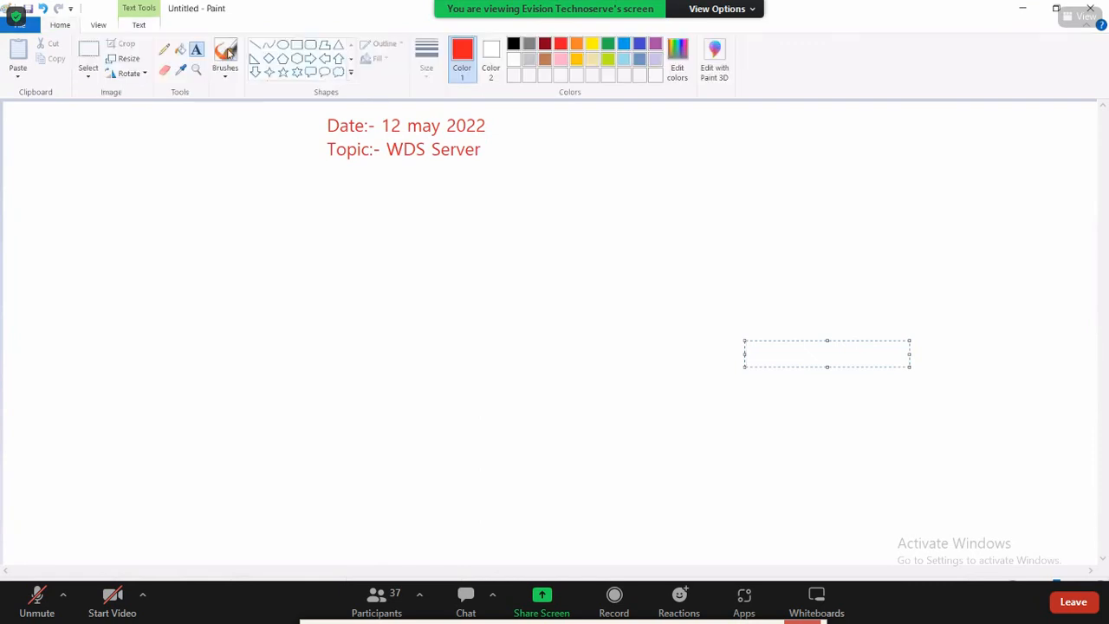
left_click(297, 45)
mouse_move(37, 167)
left_mouse_down()
mouse_move(822, 522)
mouse_move(706, 502)
left_mouse_up()
left_click(681, 140)
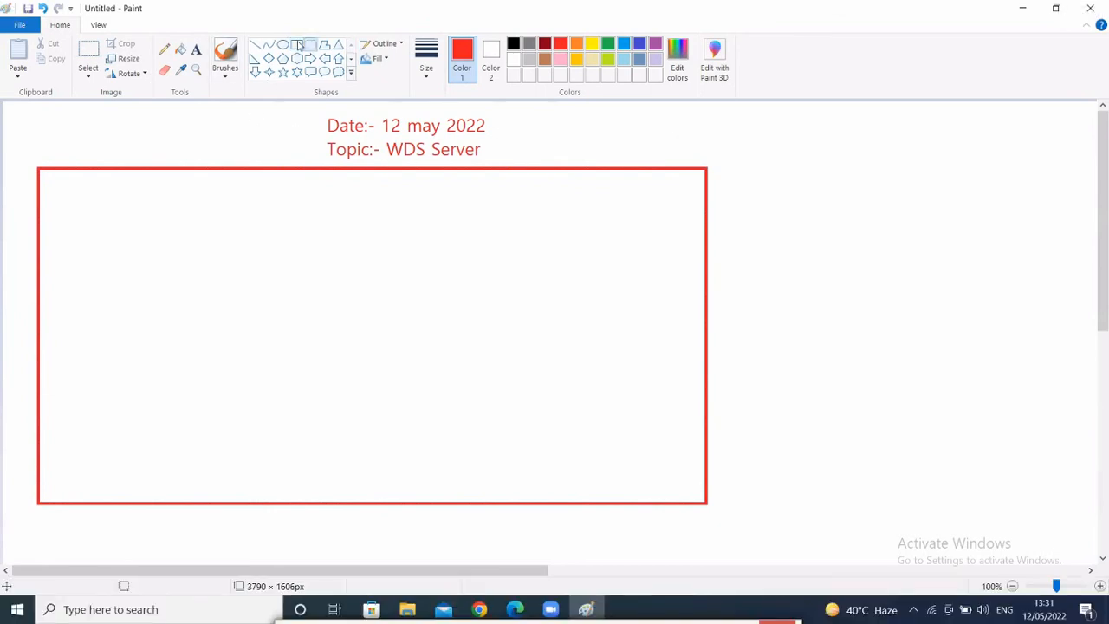
left_click(513, 44)
- Draw a large black square on the left and a column of four small squares inside the frame
left_click_drag(50, 295, 120, 359)
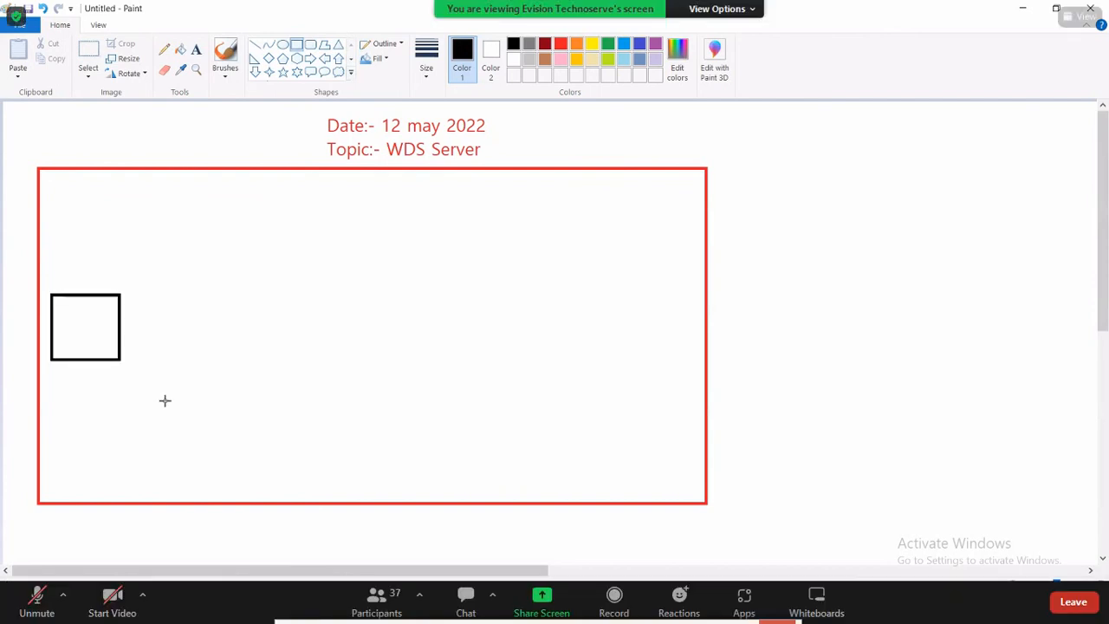
left_click_drag(165, 400, 189, 439)
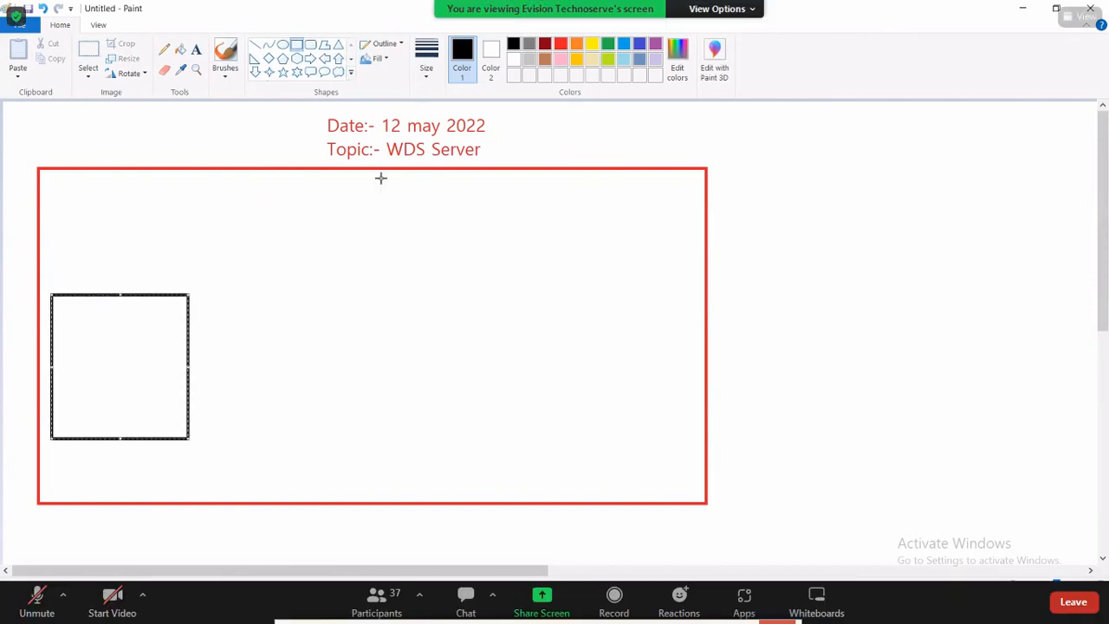
left_click_drag(380, 178, 452, 246)
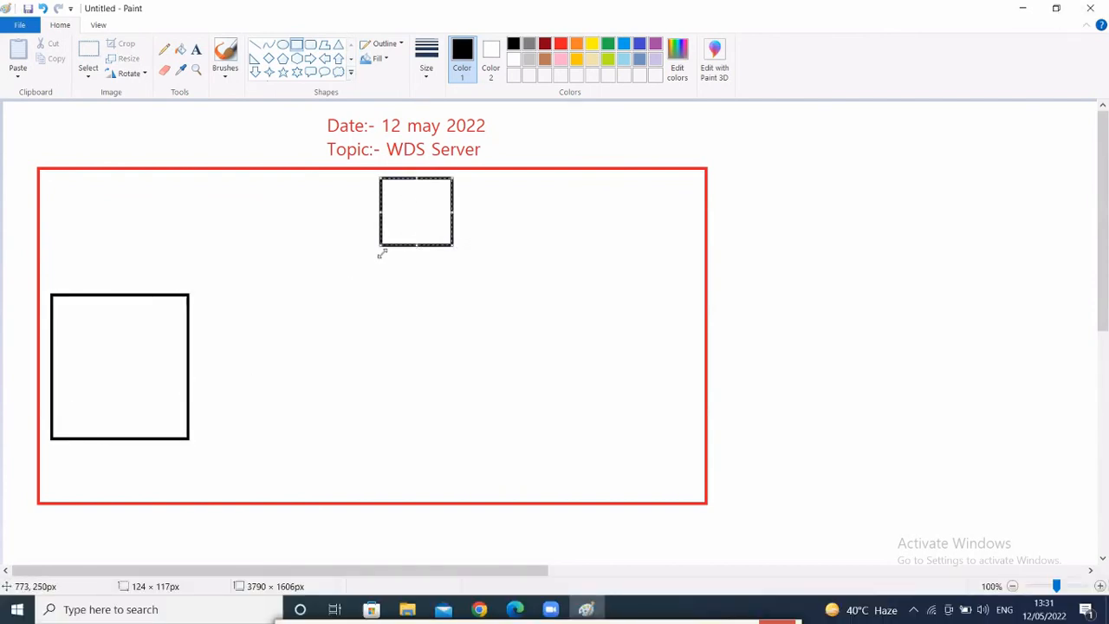
left_click_drag(380, 258, 453, 327)
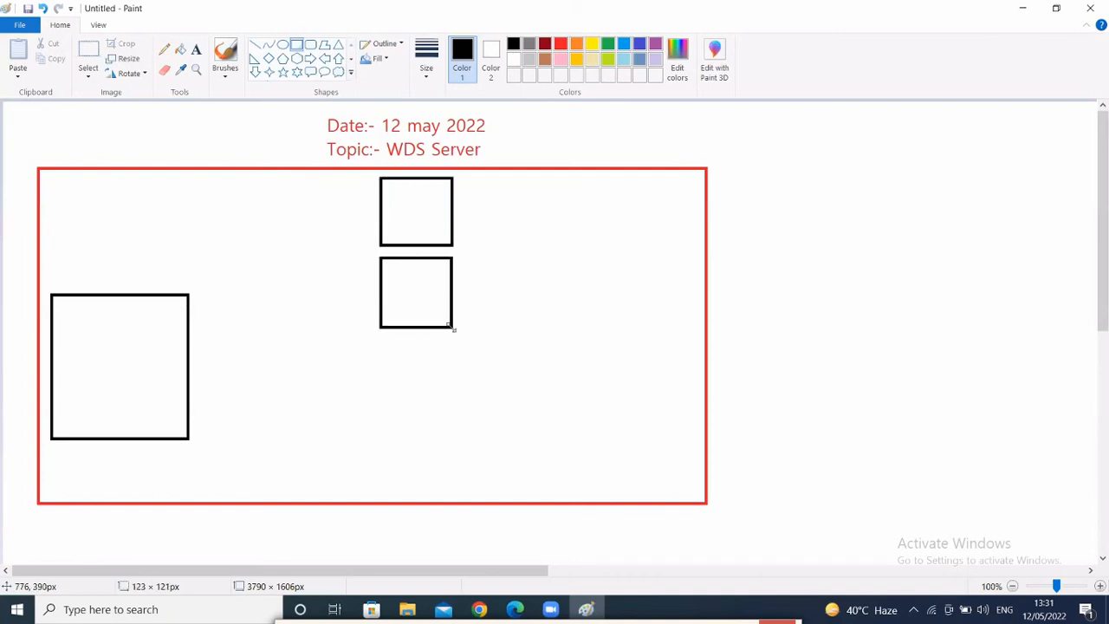
left_click_drag(376, 339, 454, 400)
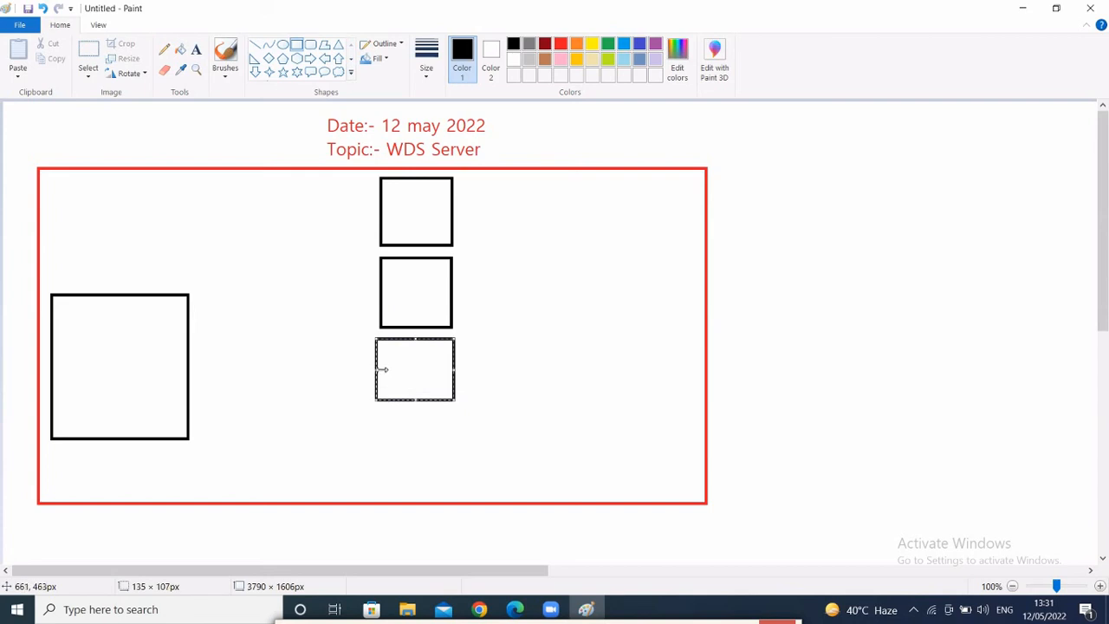
left_click_drag(379, 371, 382, 372)
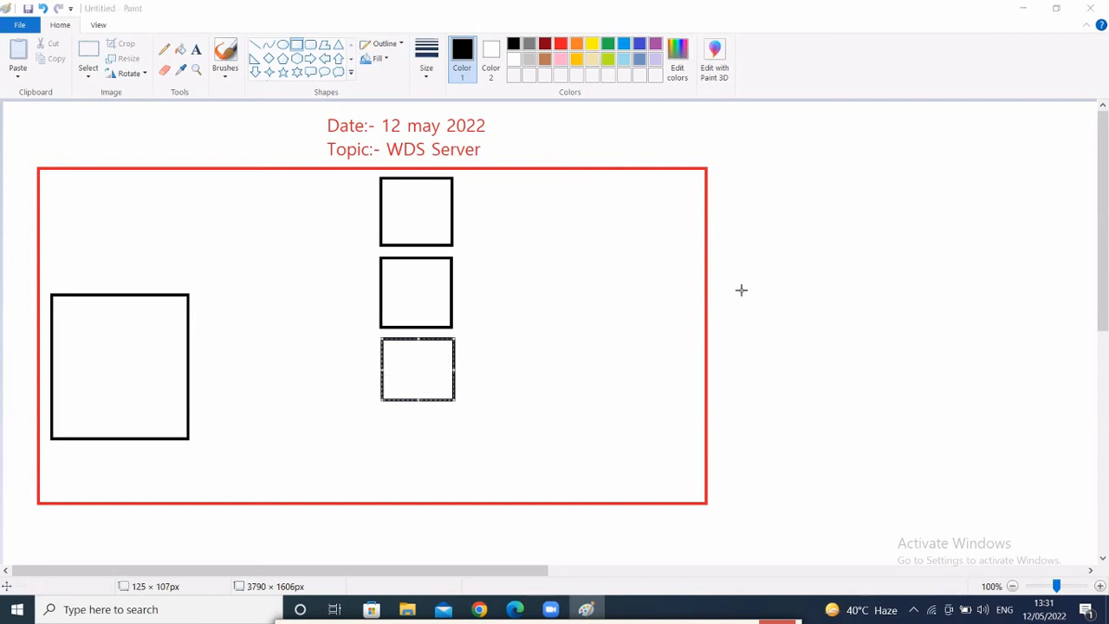
left_click_drag(380, 415, 454, 492)
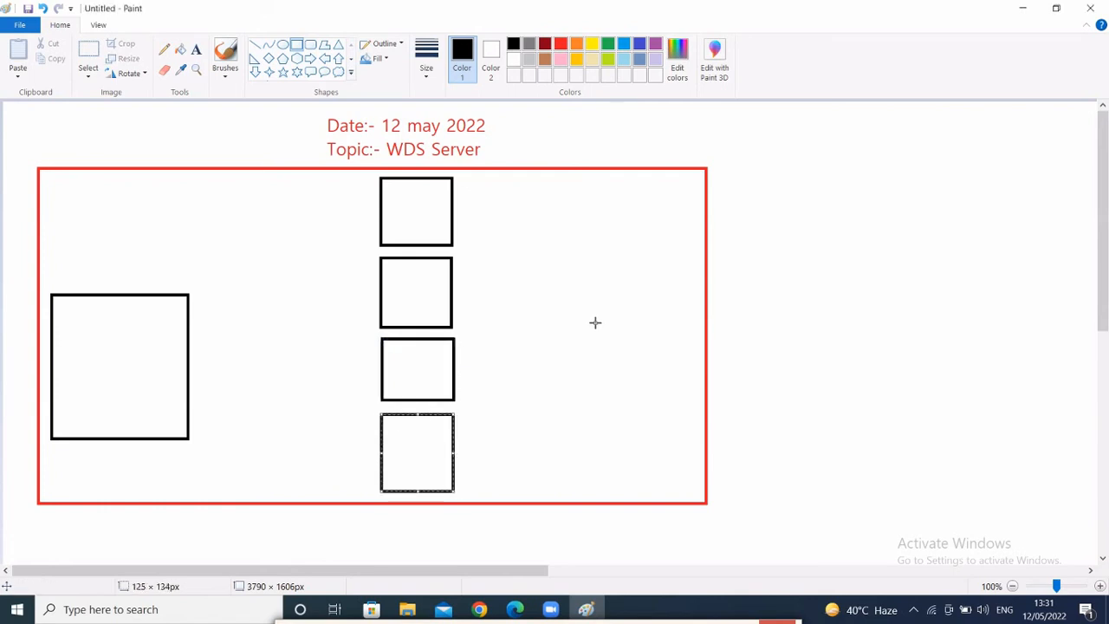
- Copy the column of small squares twice to form a three-by-four grid
left_click(89, 51)
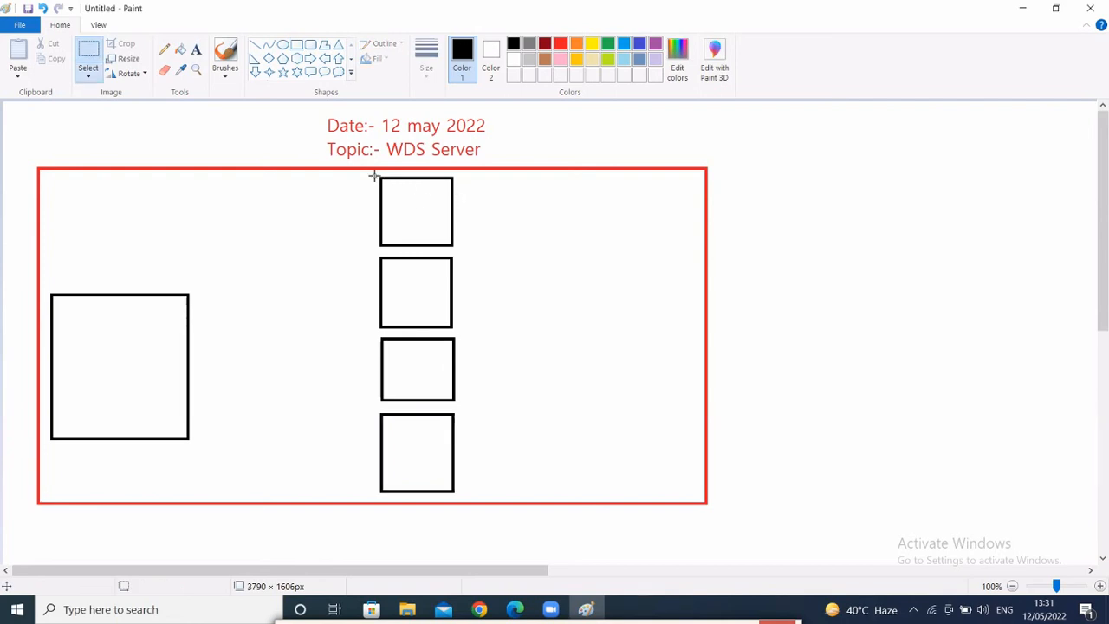
left_click_drag(381, 178, 463, 496)
key("ctrl+c")
key("ctrl+v")
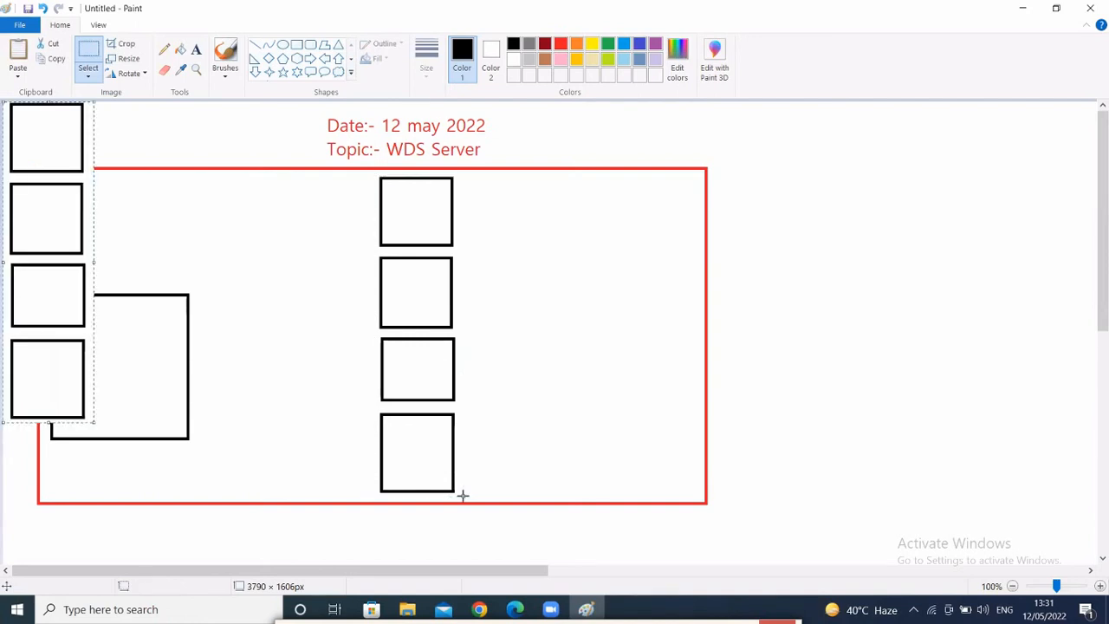
left_click_drag(35, 260, 493, 331)
key("ctrl+v")
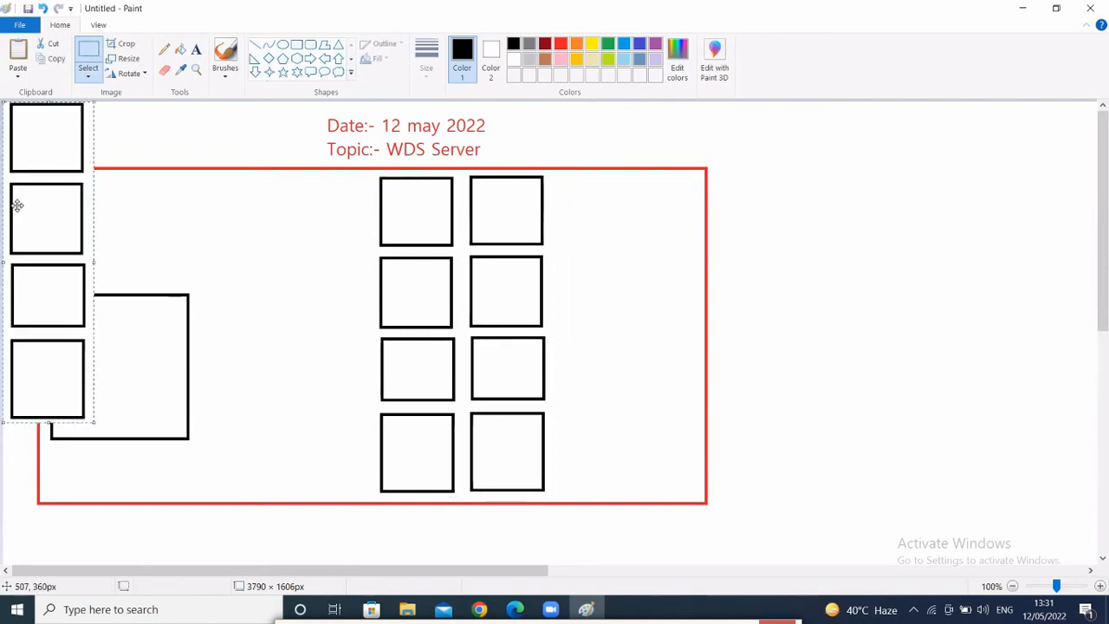
left_click_drag(32, 205, 581, 281)
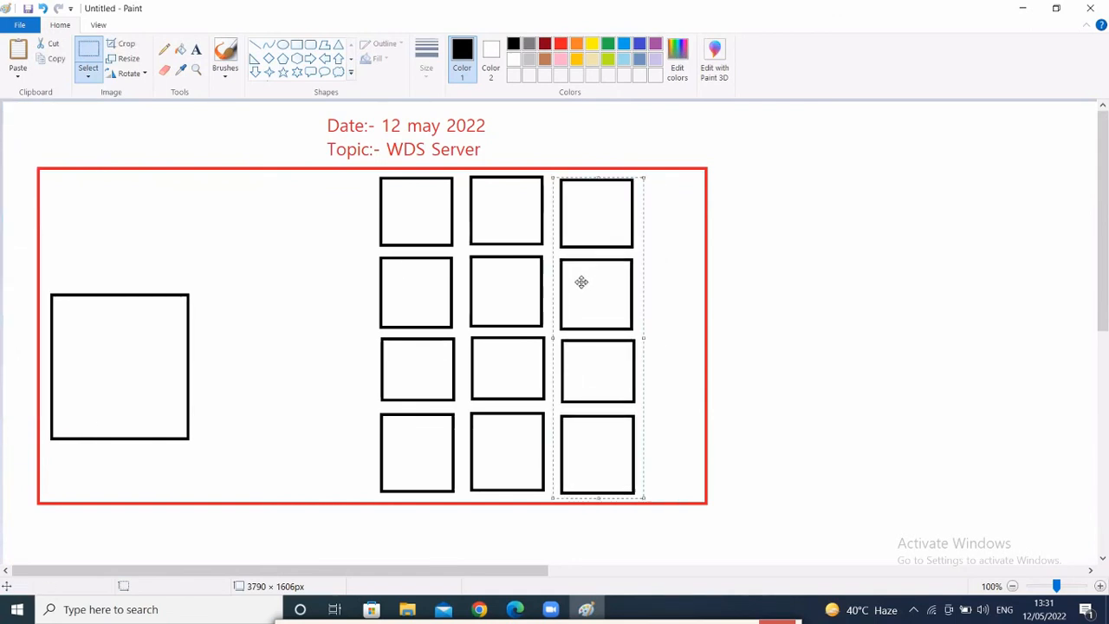
left_click(338, 250)
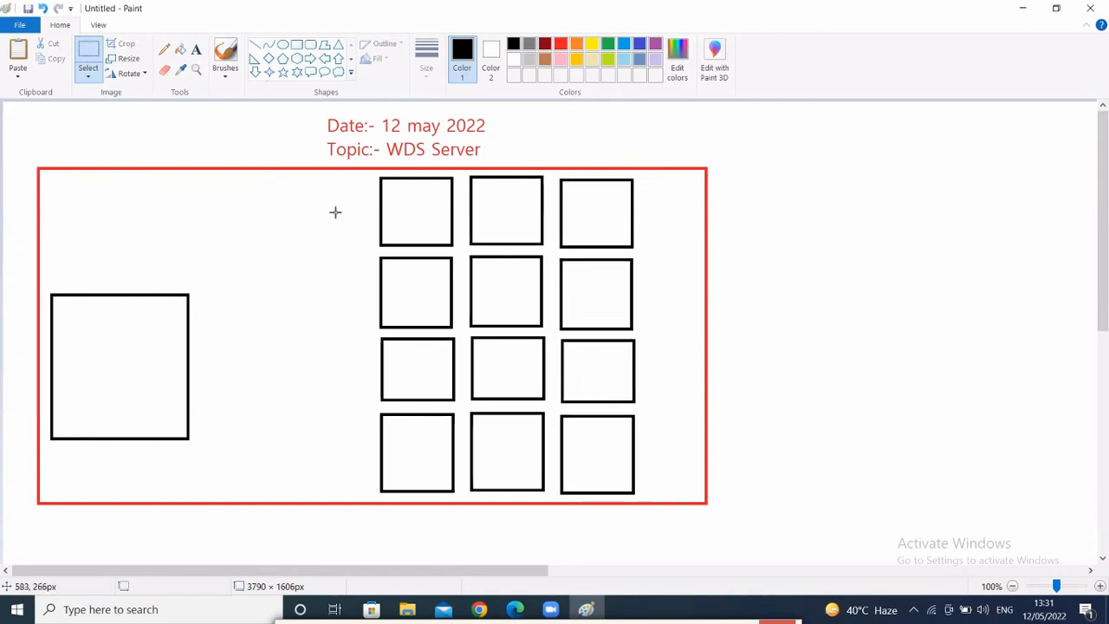
- Label the large left square 'Server PC' and a bottom grid square 'Osless PC' on two lines
left_click(196, 49)
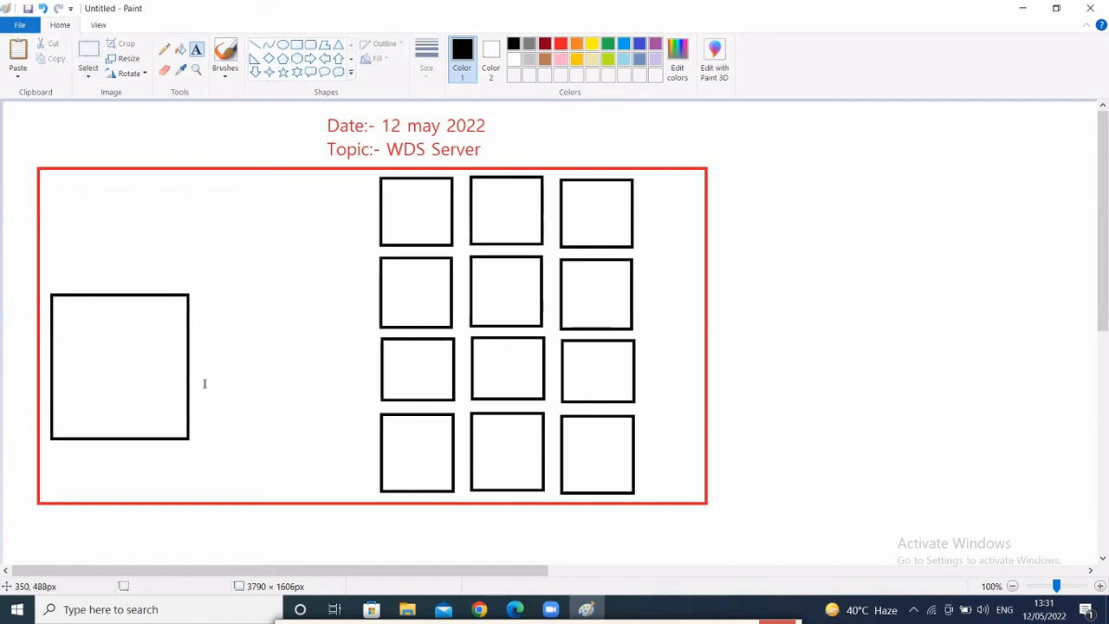
left_click_drag(62, 305, 148, 361)
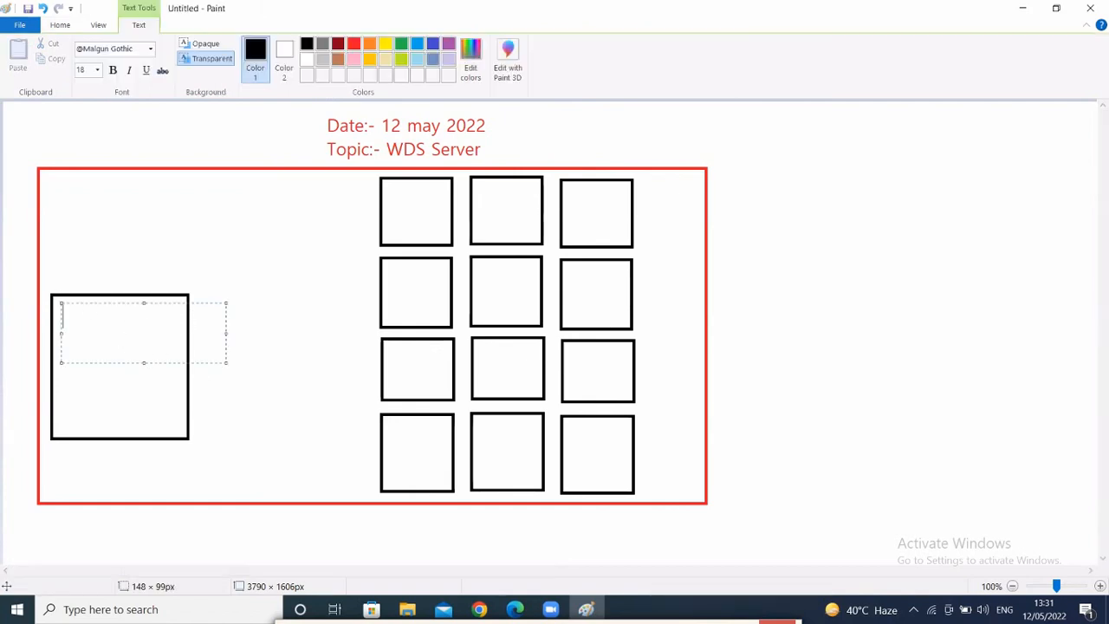
type("Server PC")
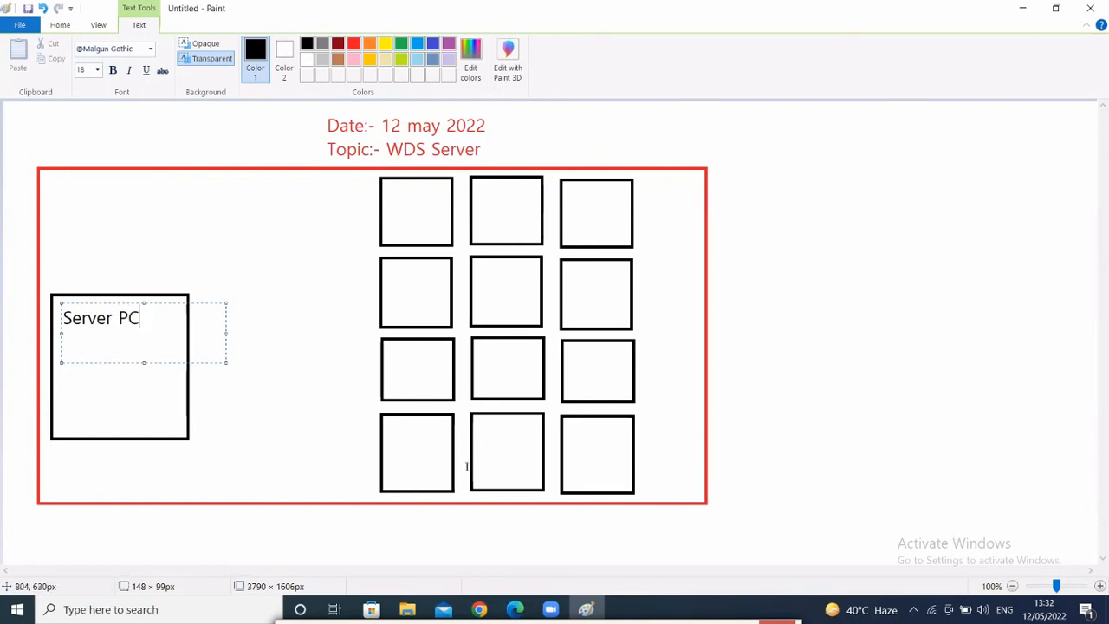
left_click(482, 419)
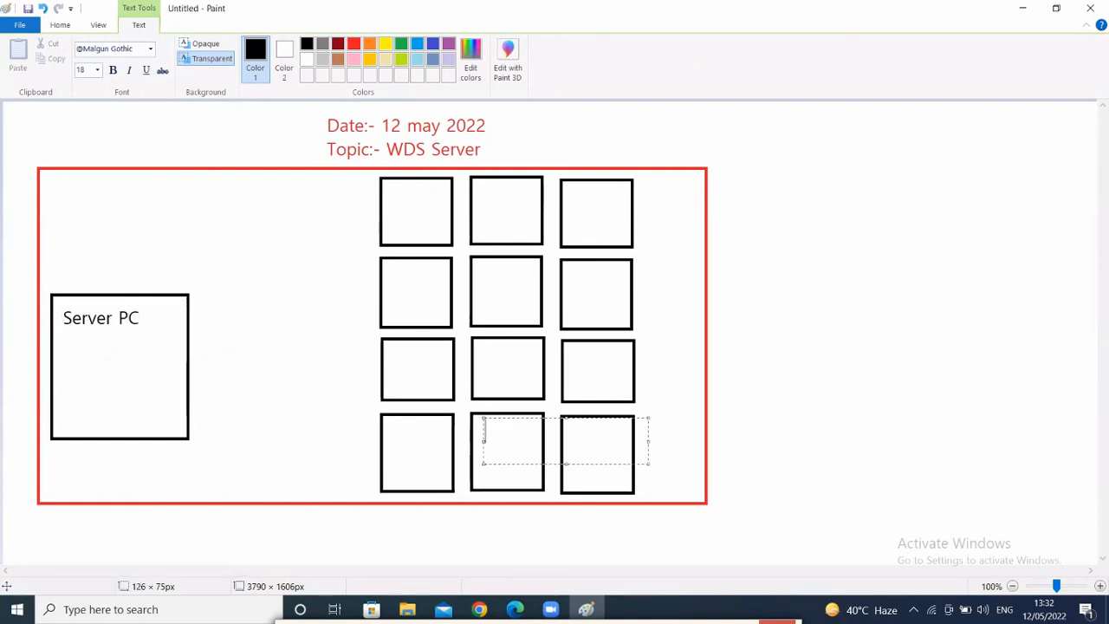
type("Osless")
key("Return")
type("PC")
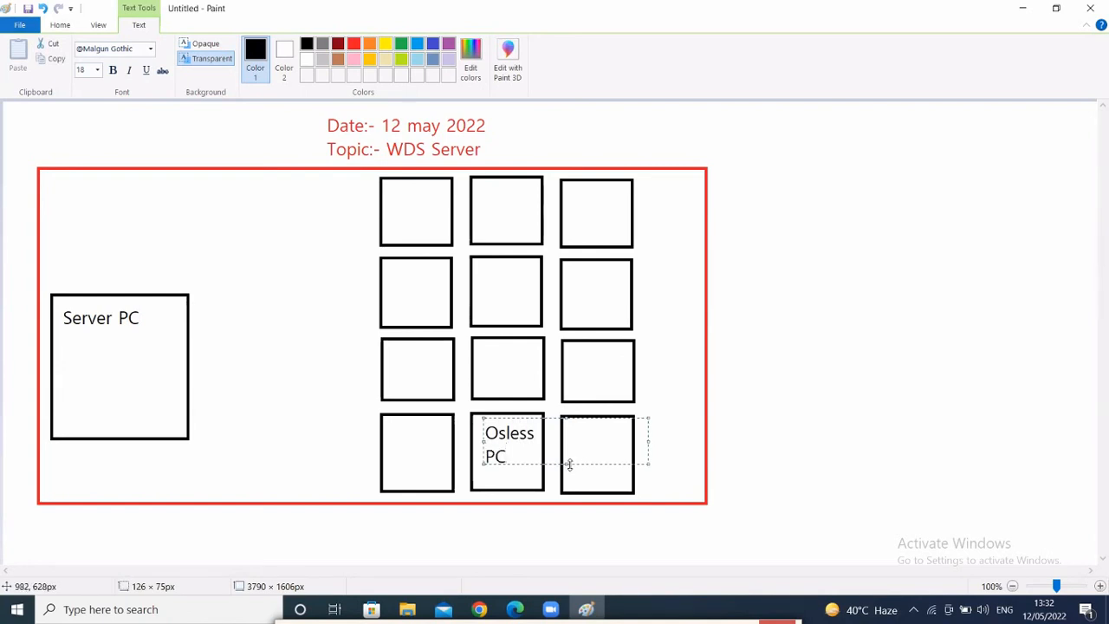
left_click_drag(565, 464, 570, 477)
left_click(428, 287)
- Add the label '100 pc' above the grid of PC squares
left_click_drag(367, 170, 688, 500)
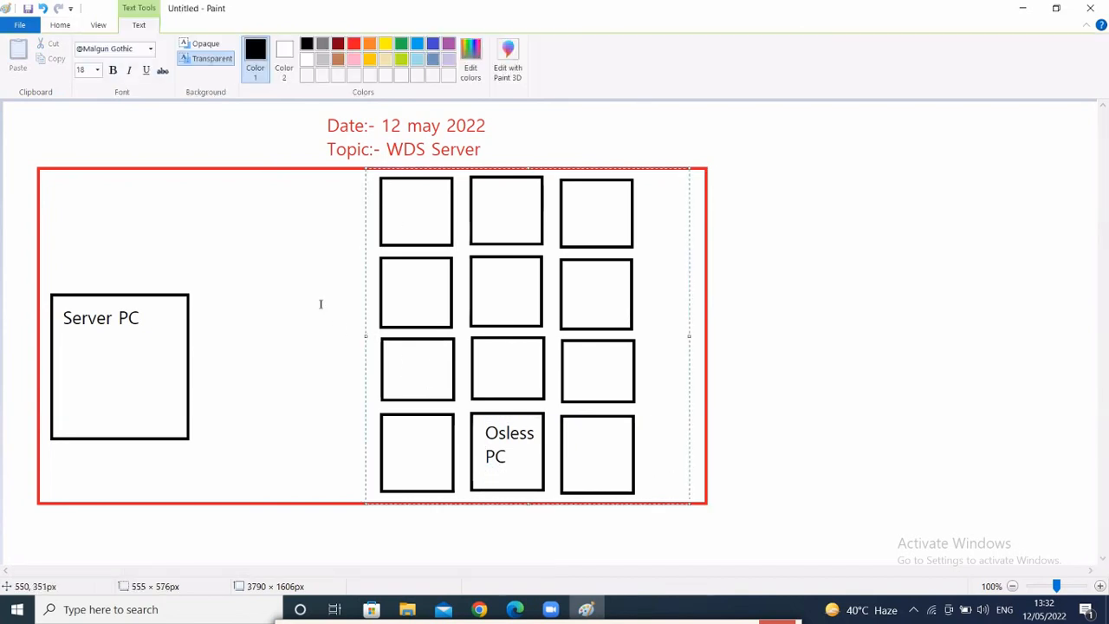
left_click(353, 189)
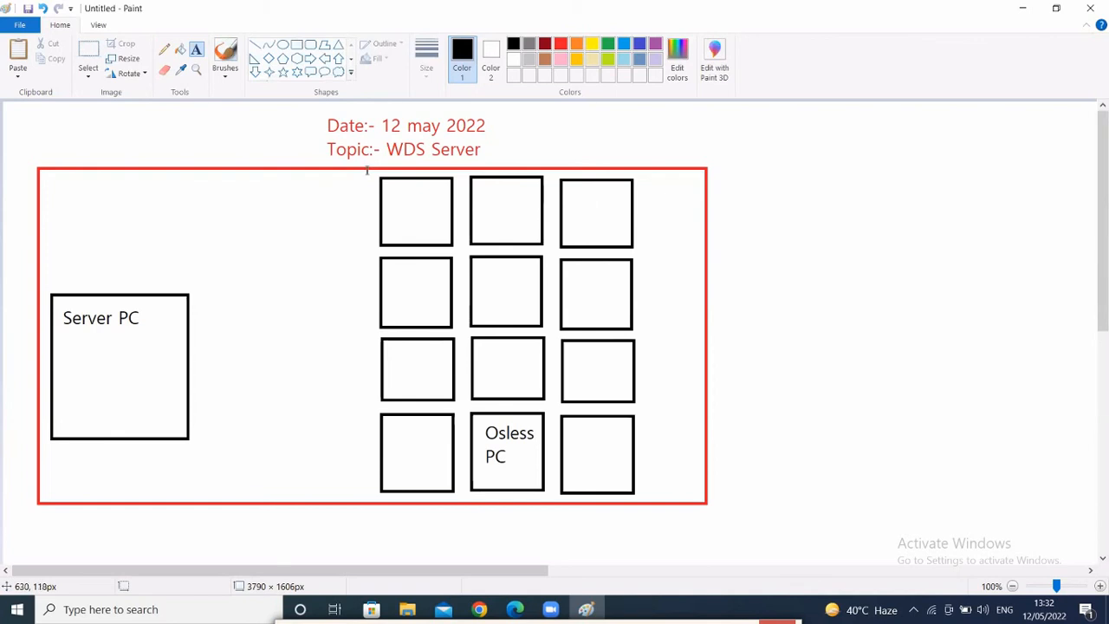
left_click_drag(367, 171, 675, 491)
left_click_drag(279, 176, 445, 211)
type("10")
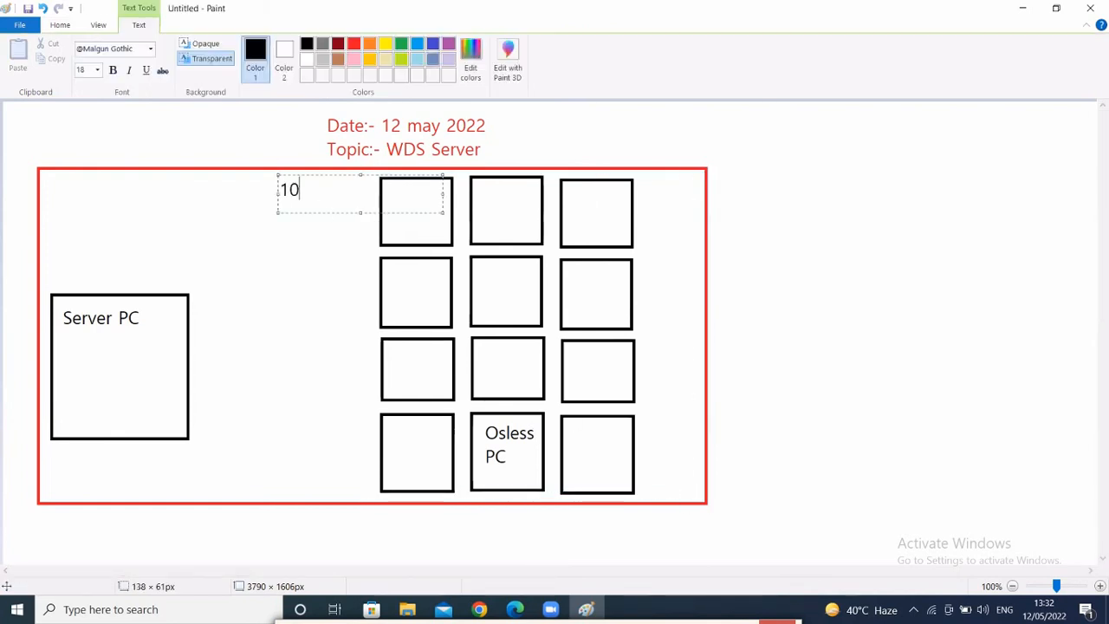
type("0 pc")
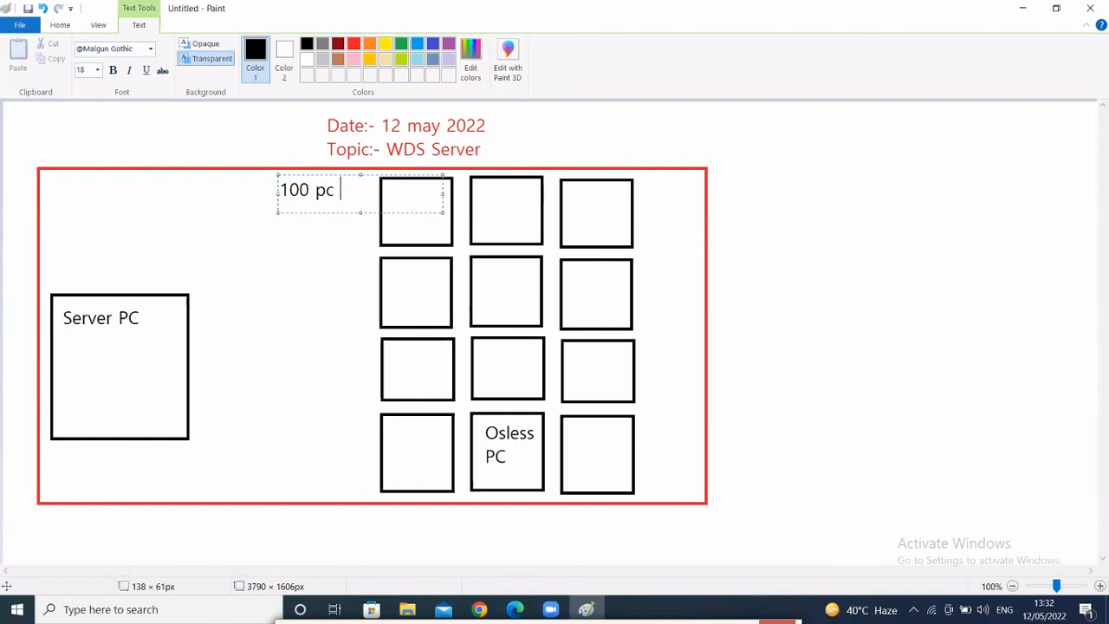
left_click(316, 305)
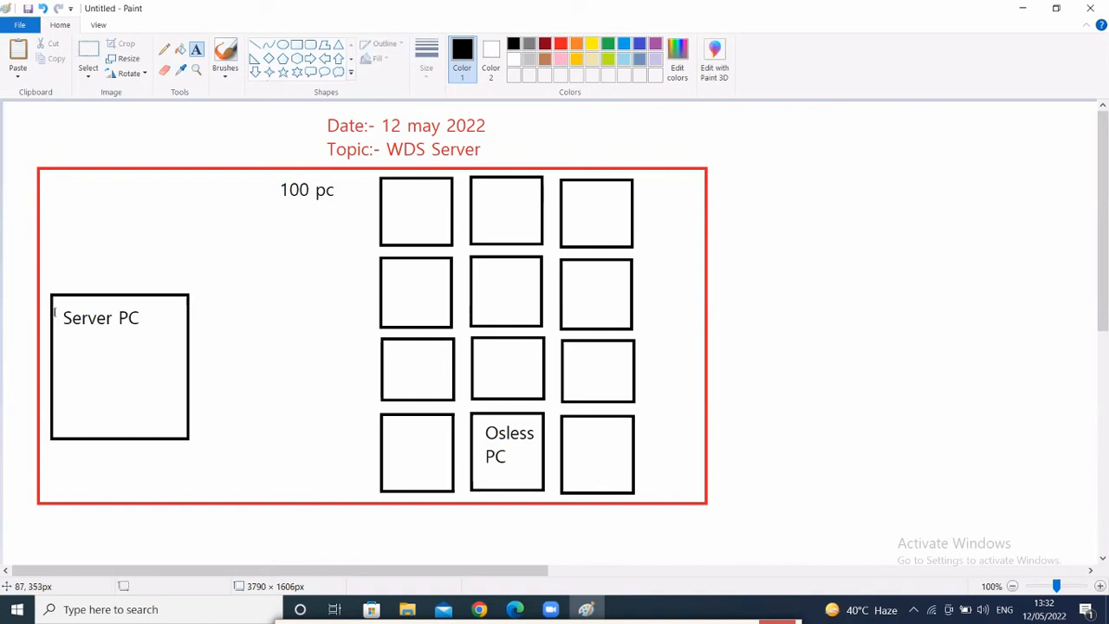
left_click_drag(62, 324, 161, 424)
left_click_drag(162, 425, 162, 425)
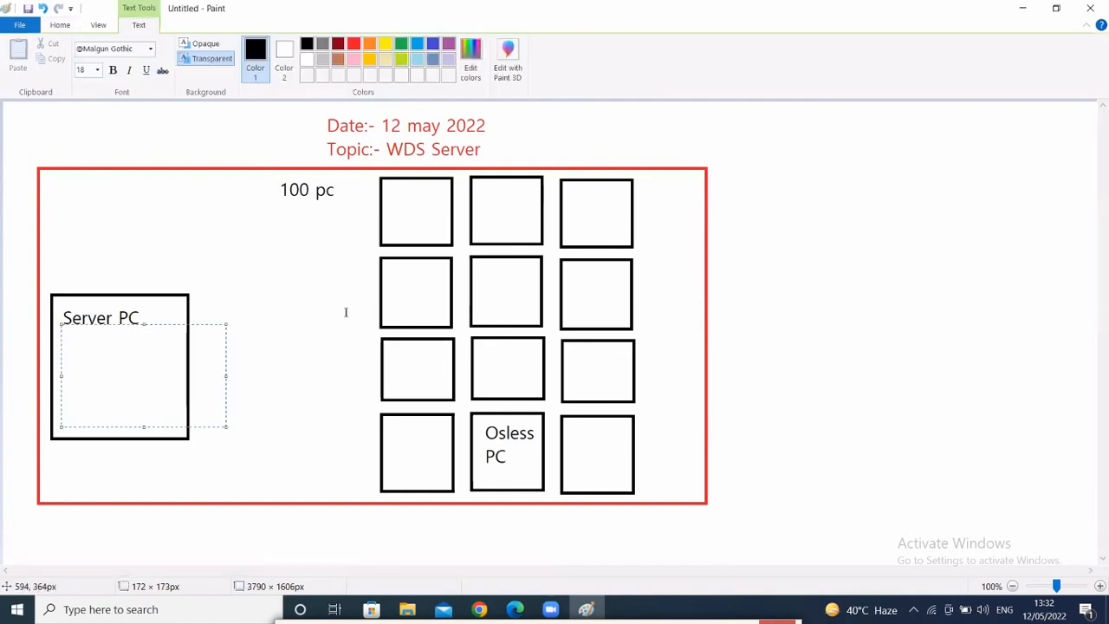
left_click(366, 178)
left_click_drag(369, 168, 653, 496)
left_click(338, 353)
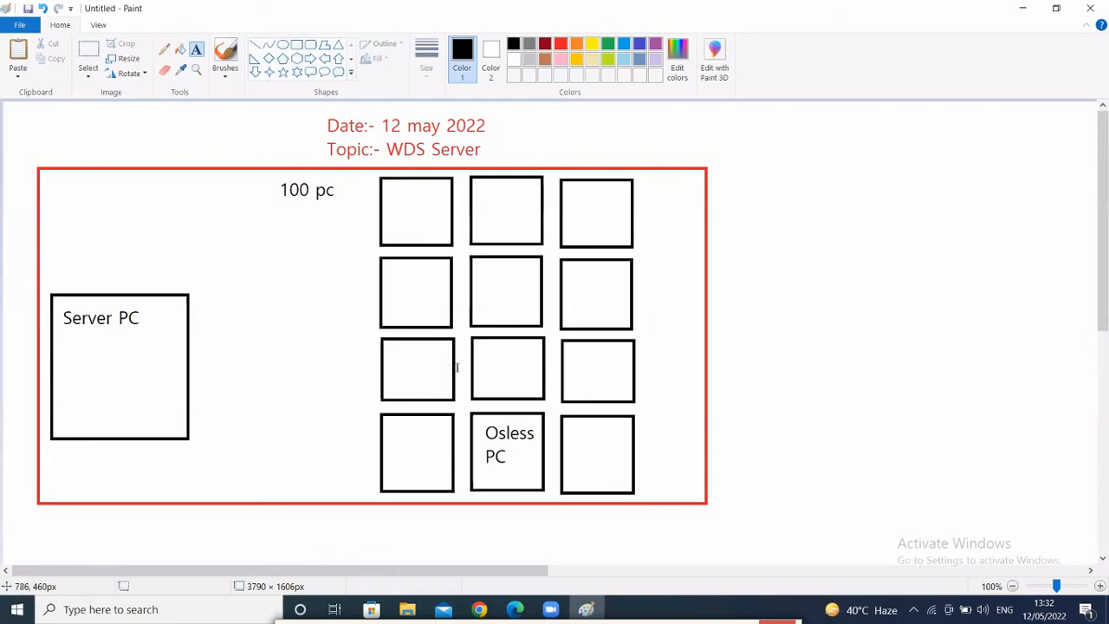
left_click_drag(358, 173, 681, 497)
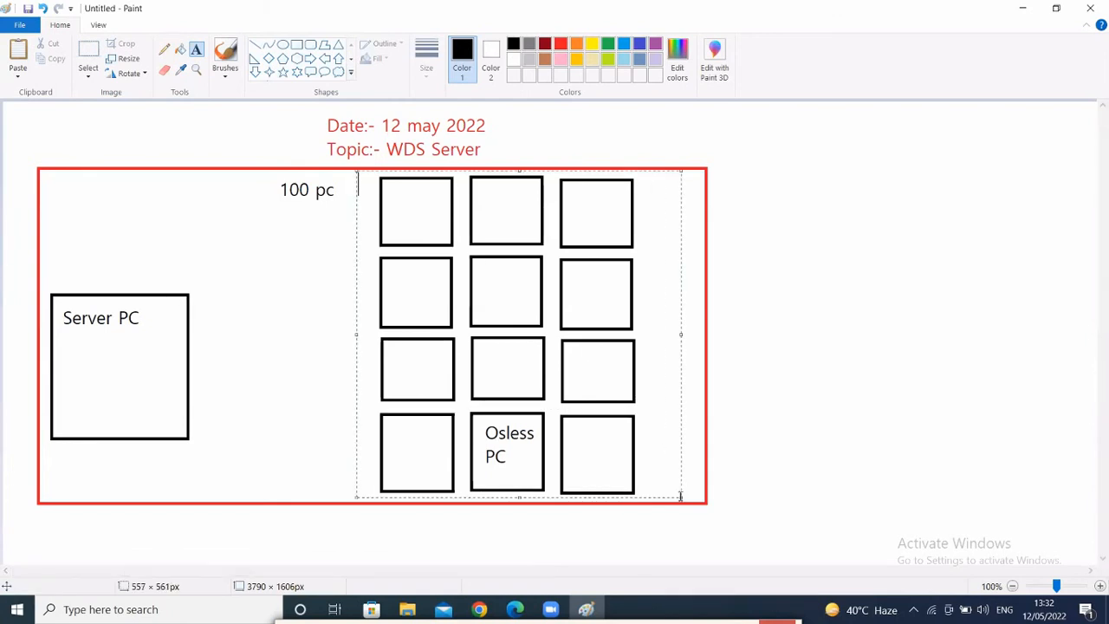
left_click(220, 337)
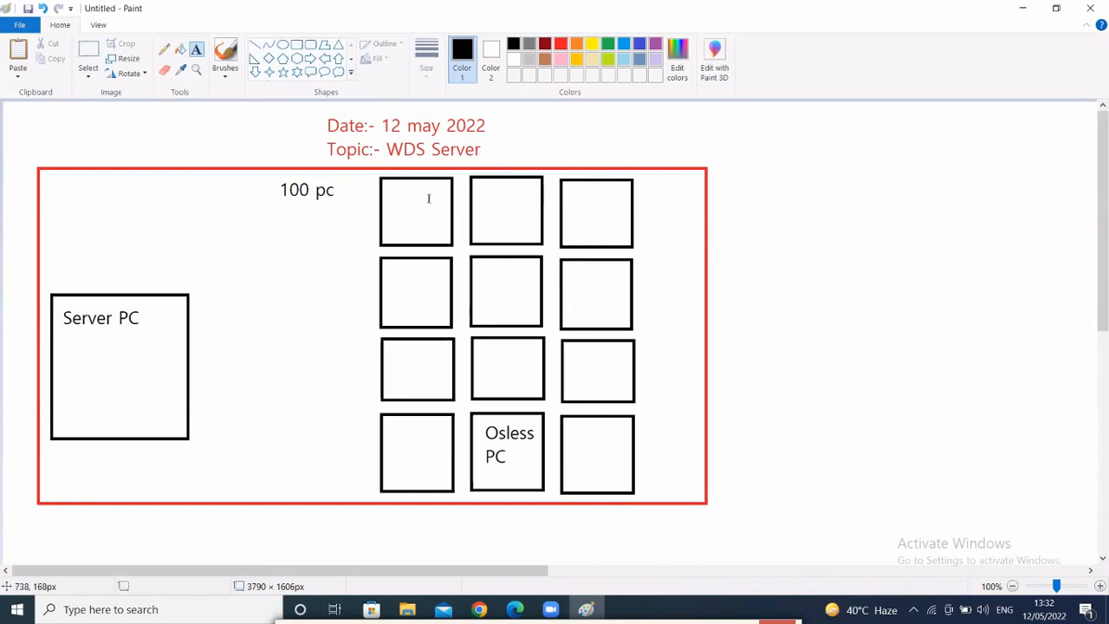
left_click_drag(387, 188, 453, 244)
left_click_drag(259, 175, 350, 267)
left_click(315, 430)
left_click_drag(379, 174, 641, 497)
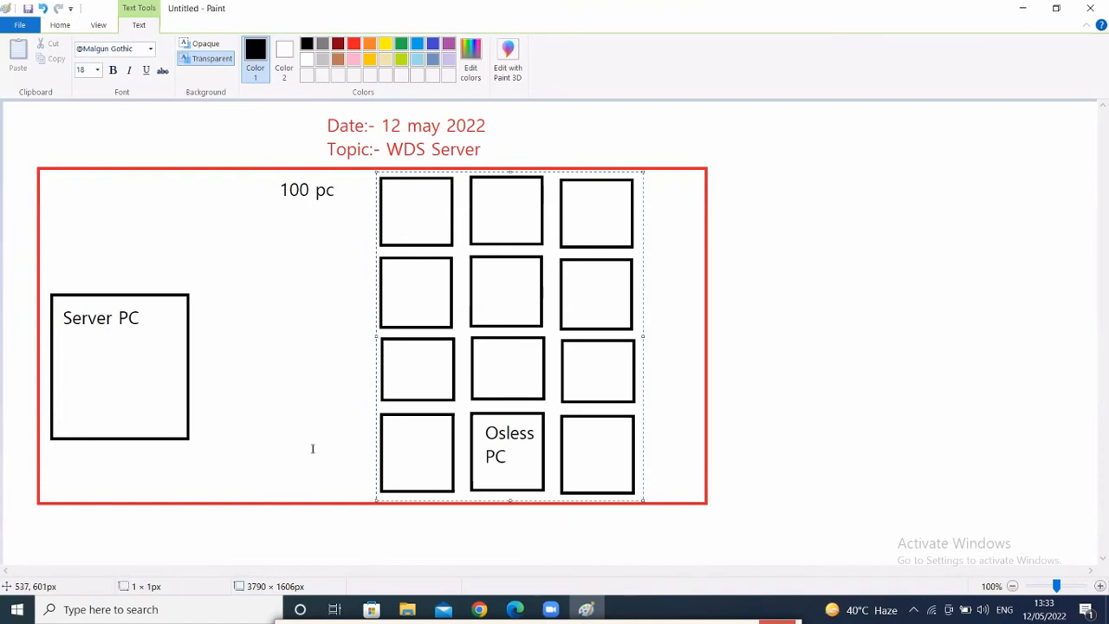
- Launch Notepad with the Run prompt and maximize its window
key("Escape")
key("super+r")
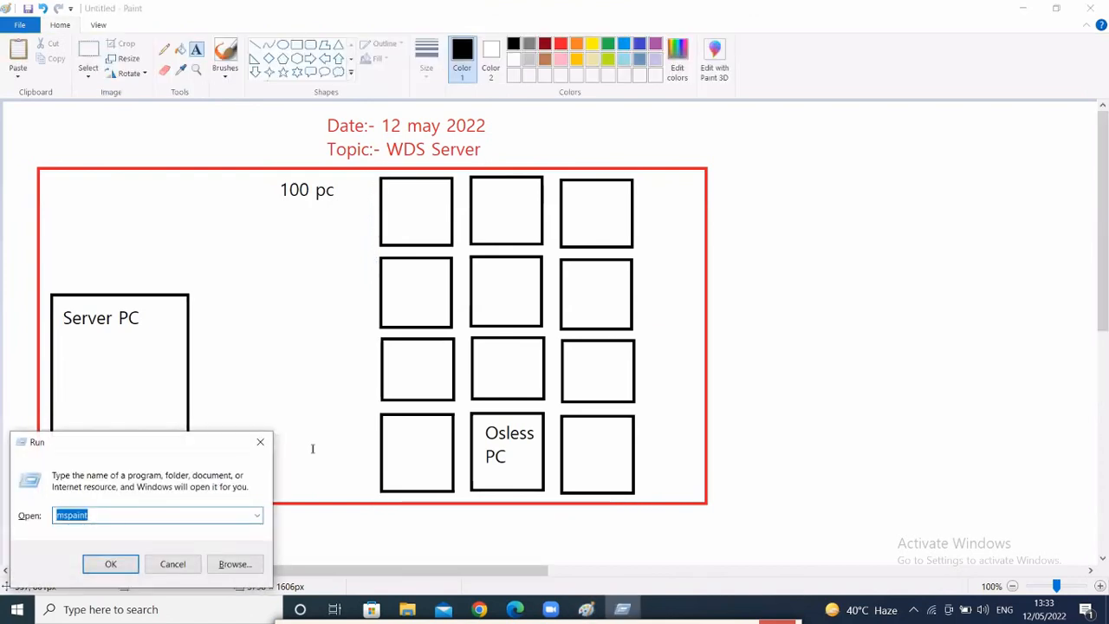
type("notepad")
key("Return")
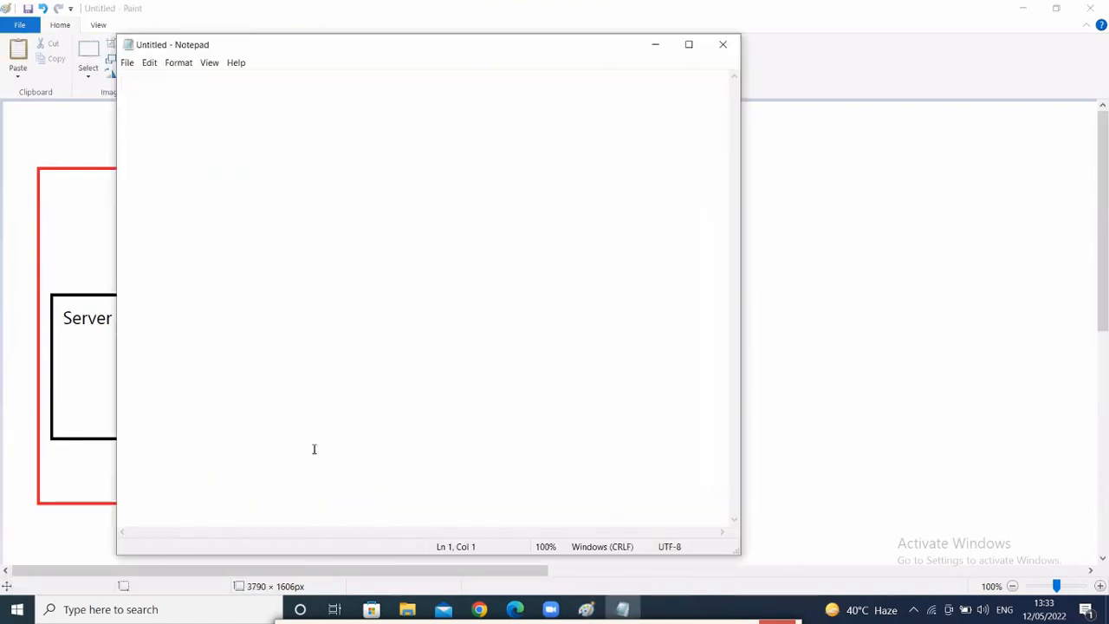
left_click(689, 45)
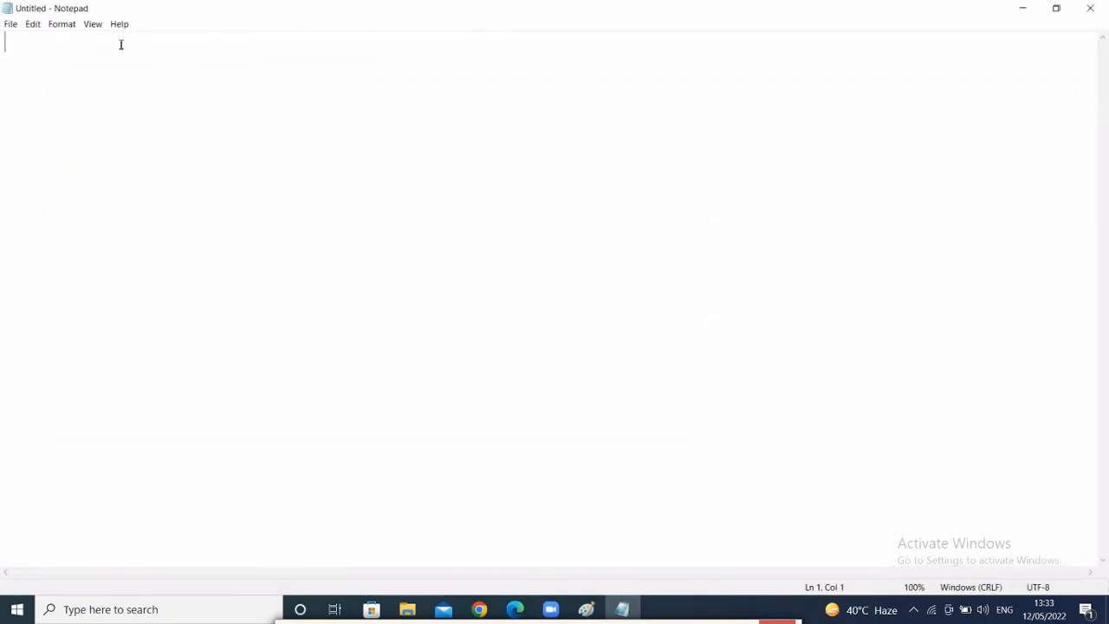
- Type 'WDS :- It stands for windows deployment services' and that it helps administrators deploy windows to multiple PCs
type("WDS")
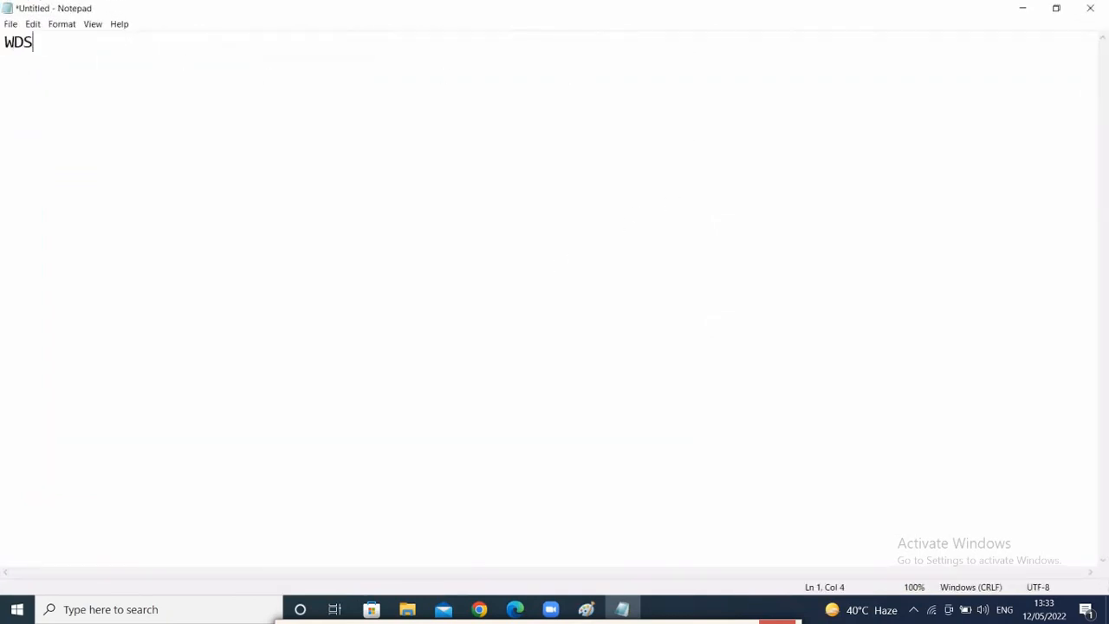
type(" :_ n")
key("BackSpace")
key("BackSpace")
type("- It stands ")
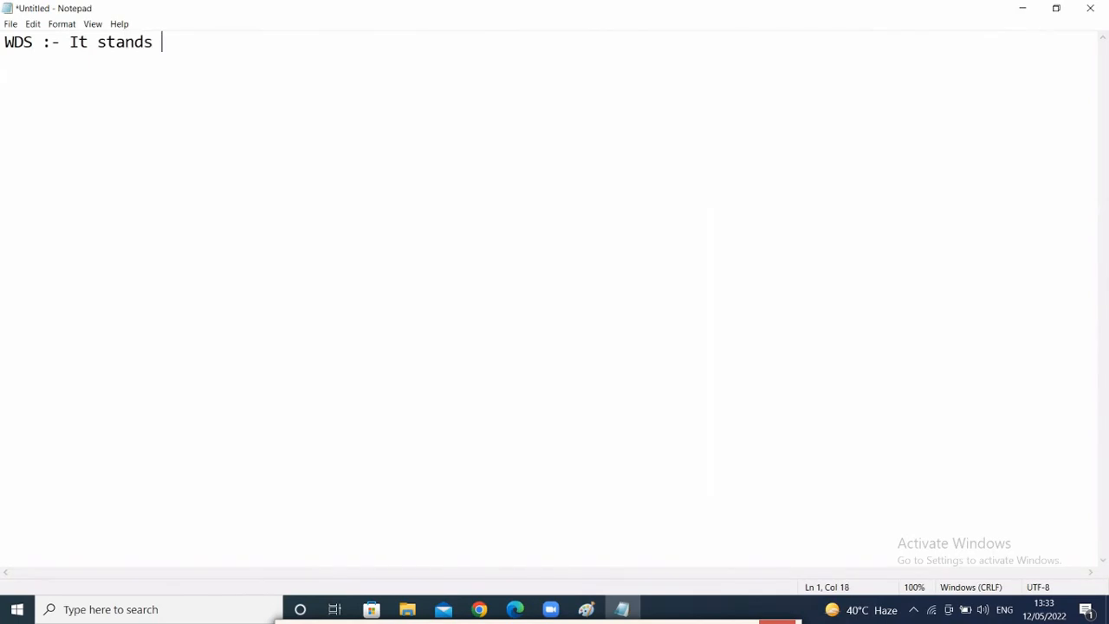
type("for windows de")
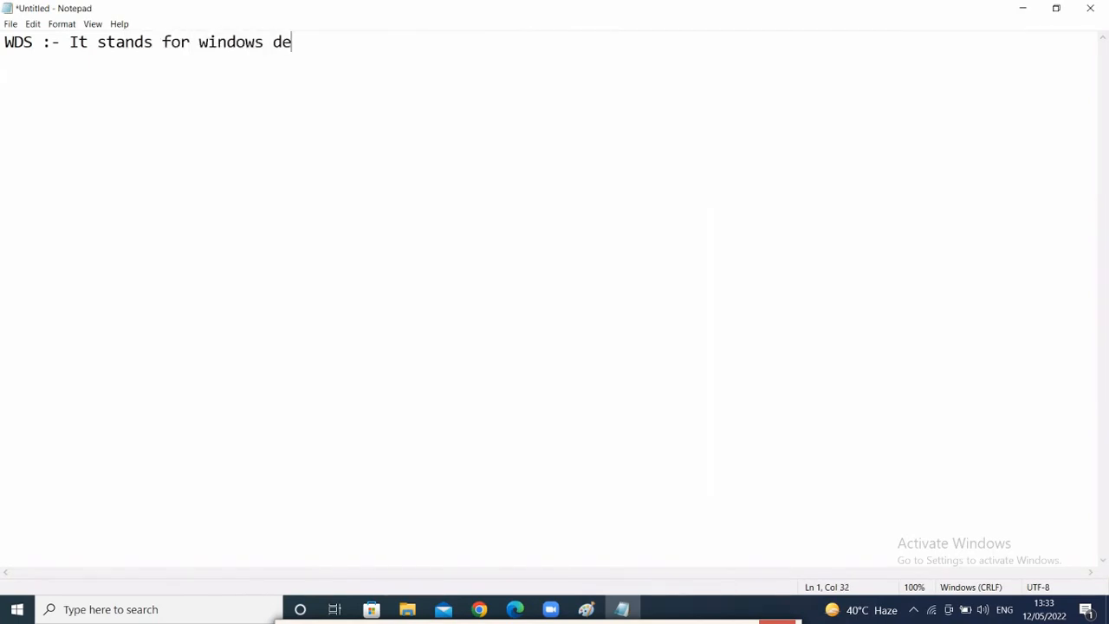
type("ployment ")
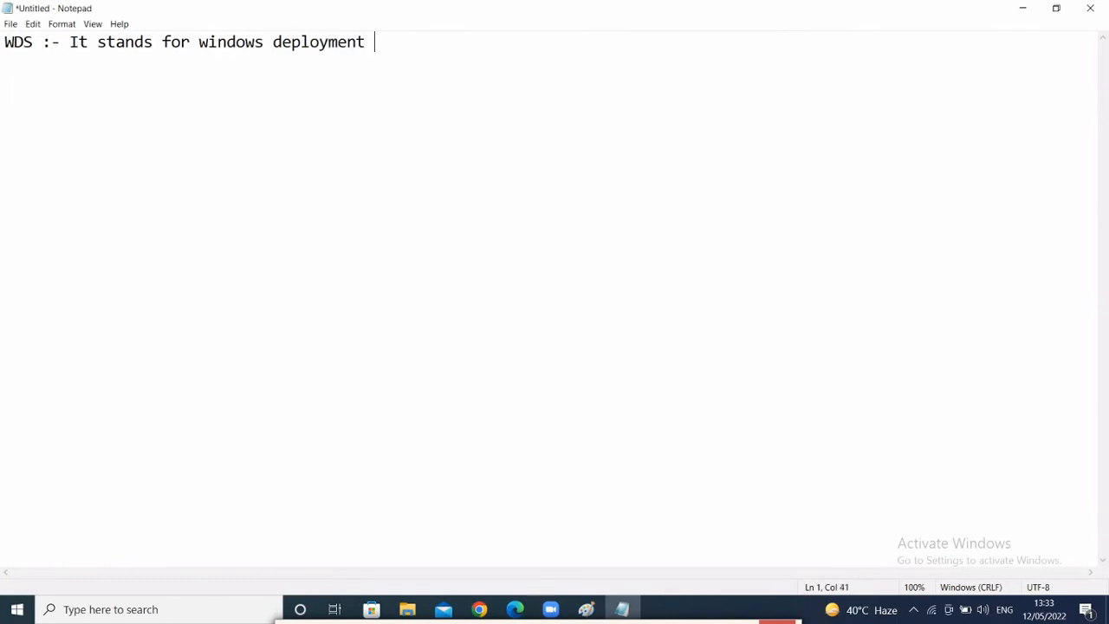
type("services")
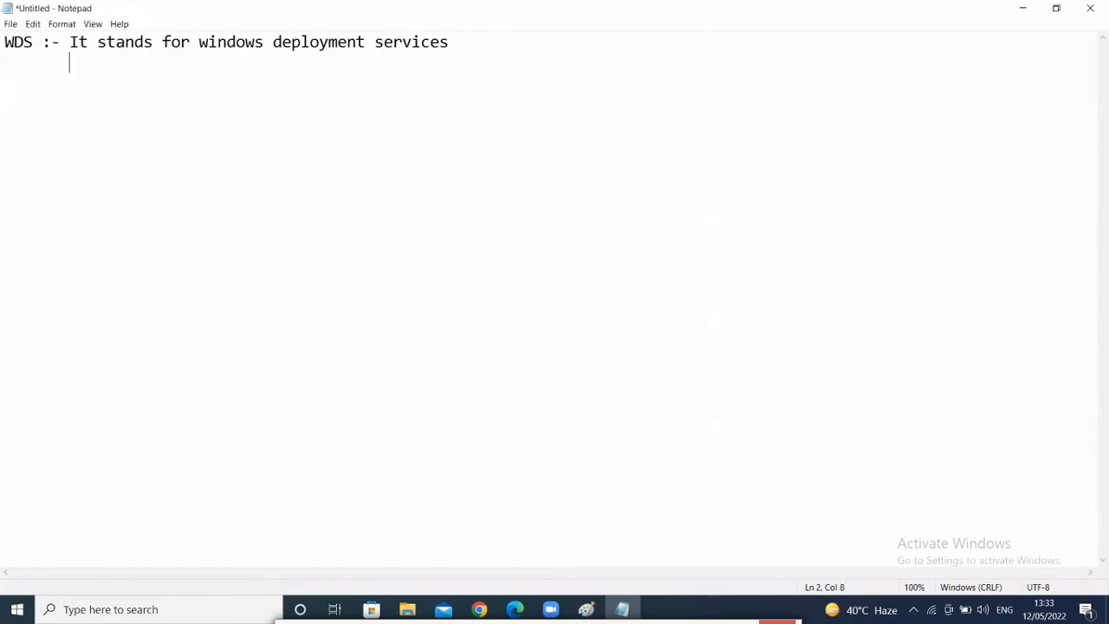
type("It is a server wh")
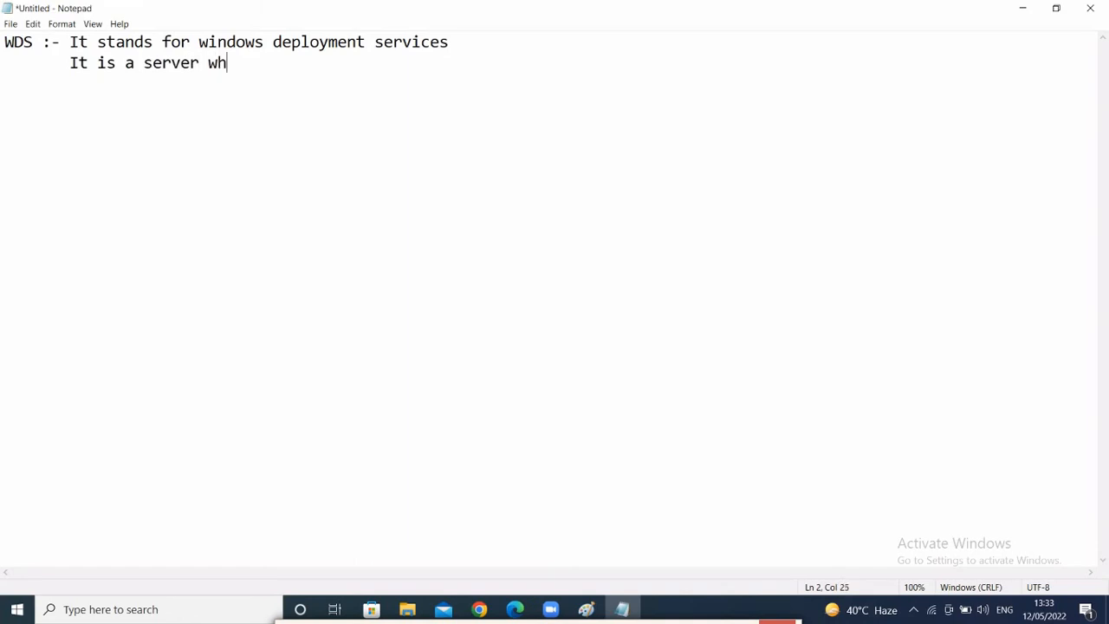
type("ich helps as")
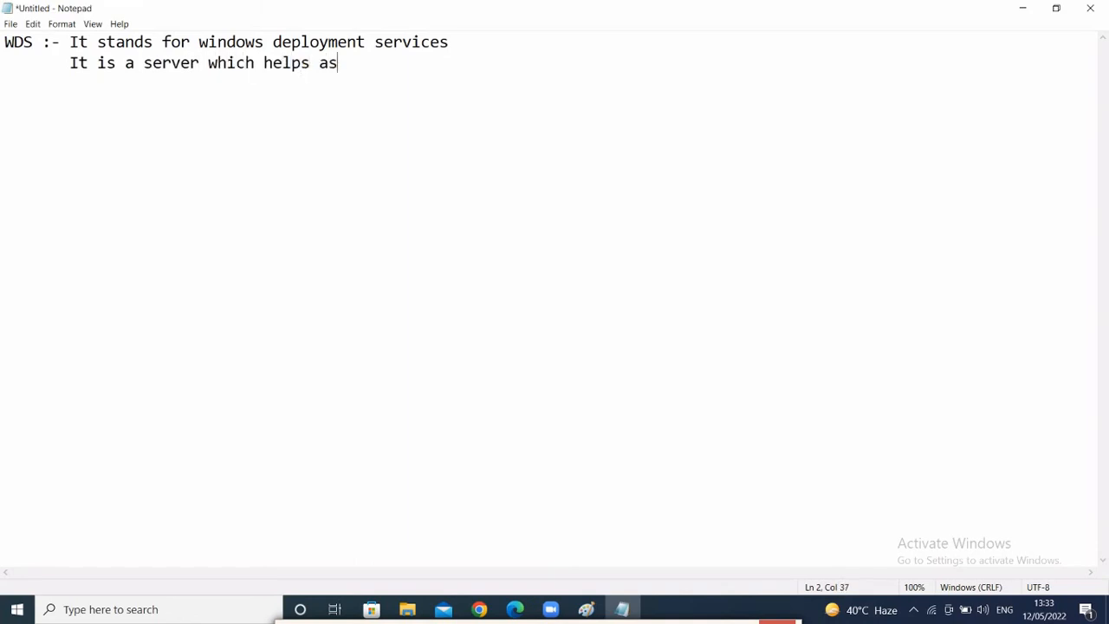
key("BackSpace")
type("n administrator t")
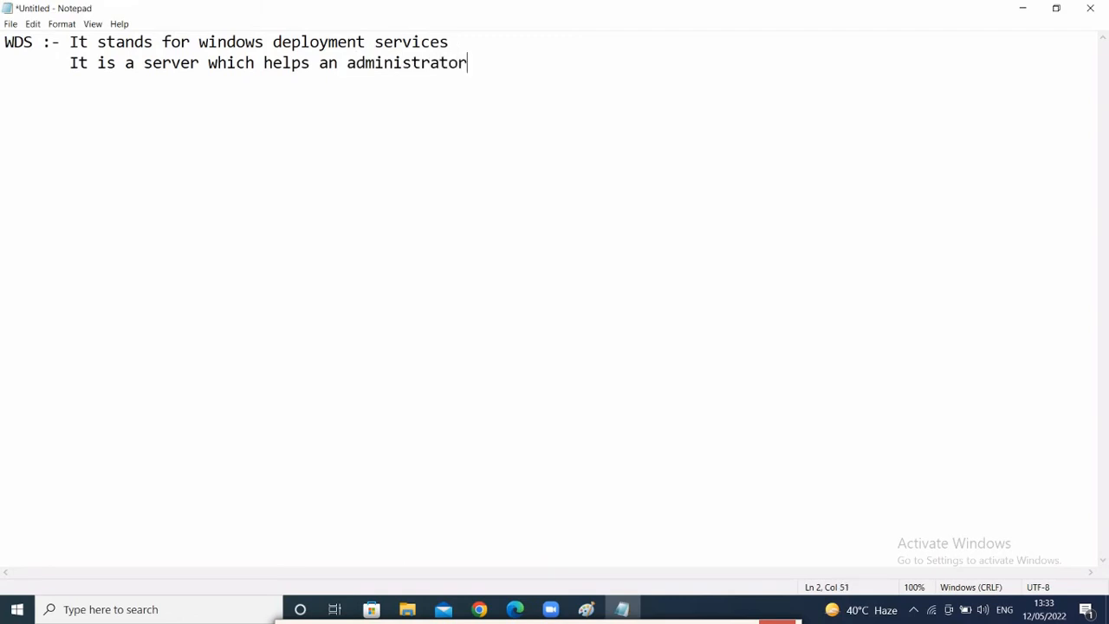
type("deploy the woi")
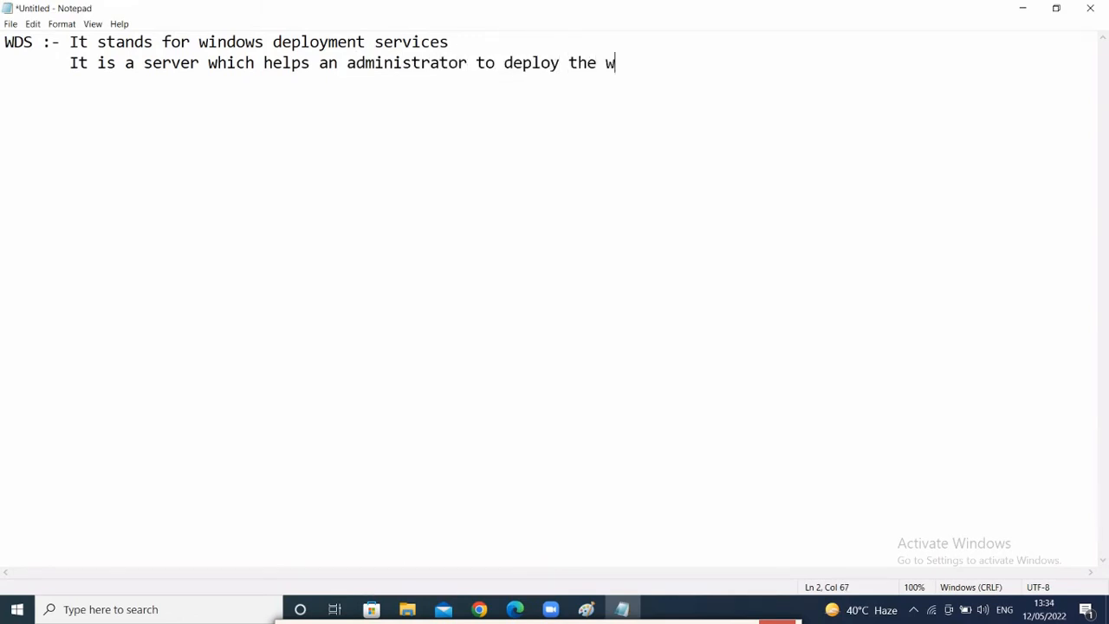
key("BackSpace")
key("BackSpace")
type("indiws")
key("BackSpace")
key("BackSpace")
key("BackSpace")
key("BackSpace")
type("ows in a ")
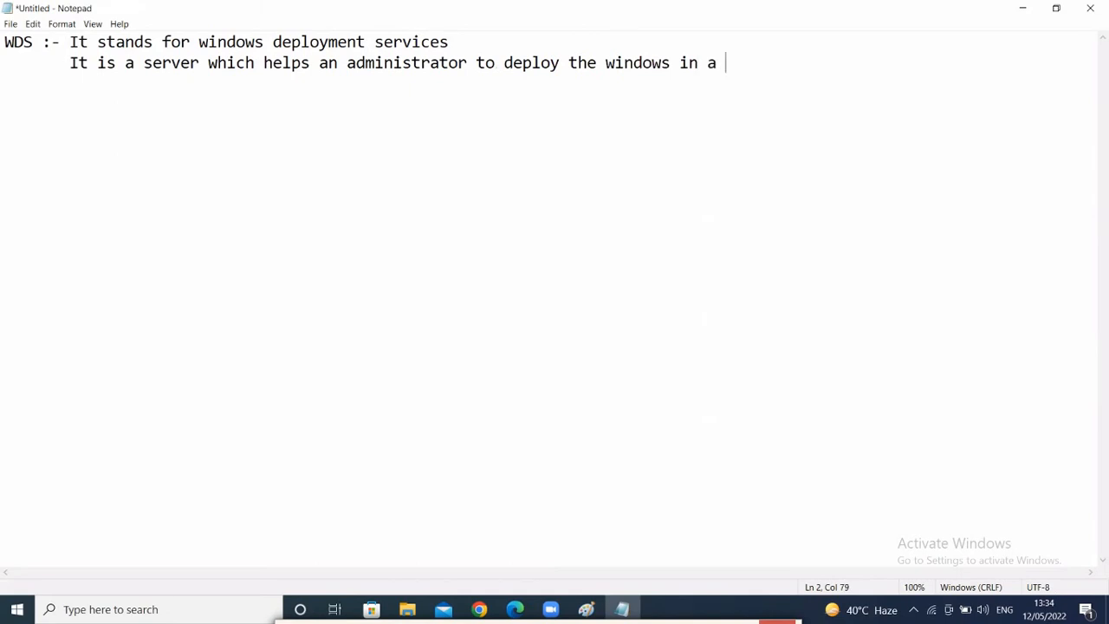
type("multiple pc")
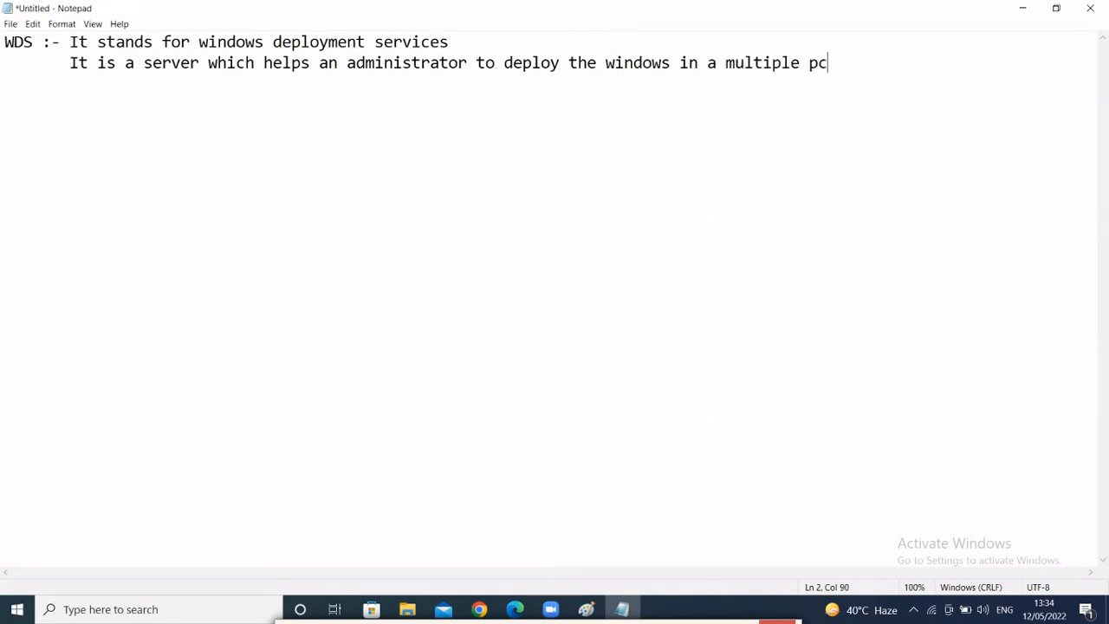
type(" at a time.")
- Edit line 2 to read 'deploy/install the windows os in a multiple pc'
left_click_drag(568, 62, 697, 72)
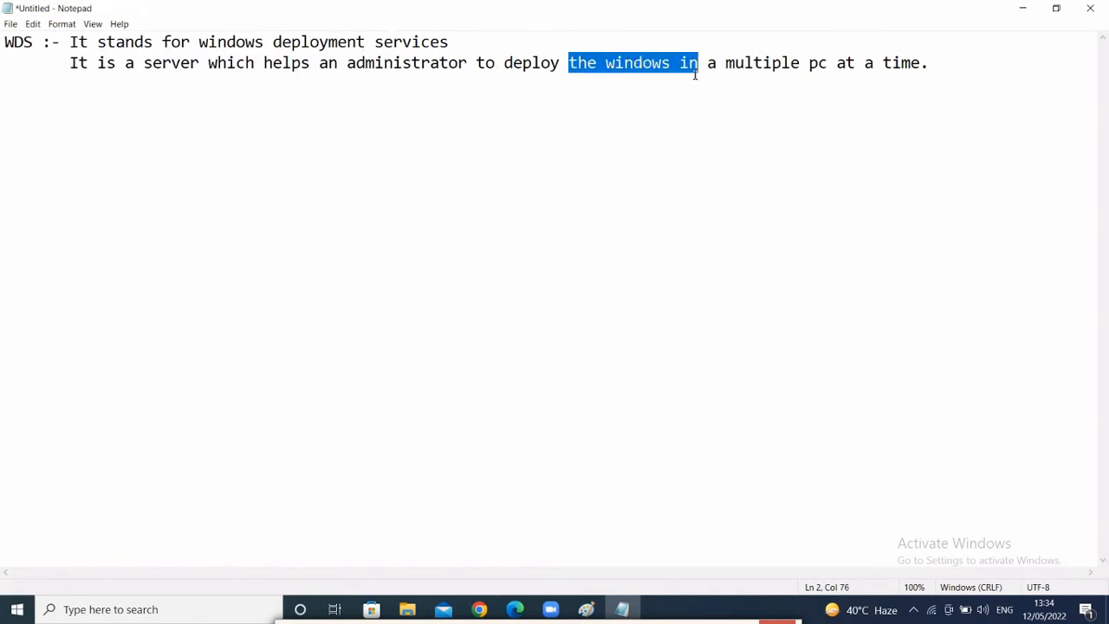
left_click(563, 66)
type("/insta")
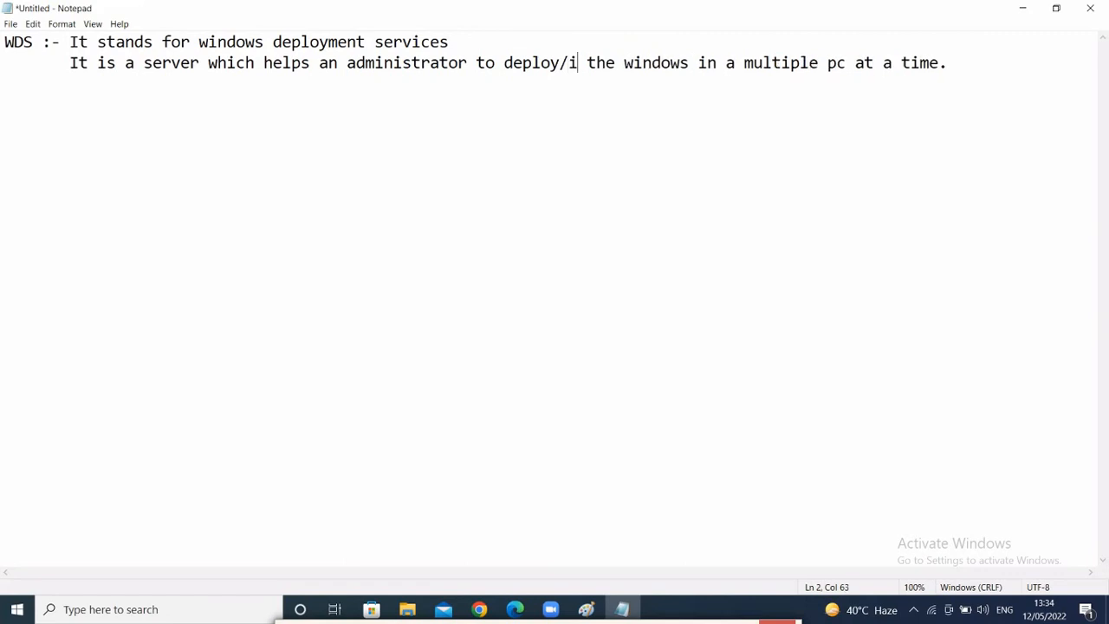
type("ll")
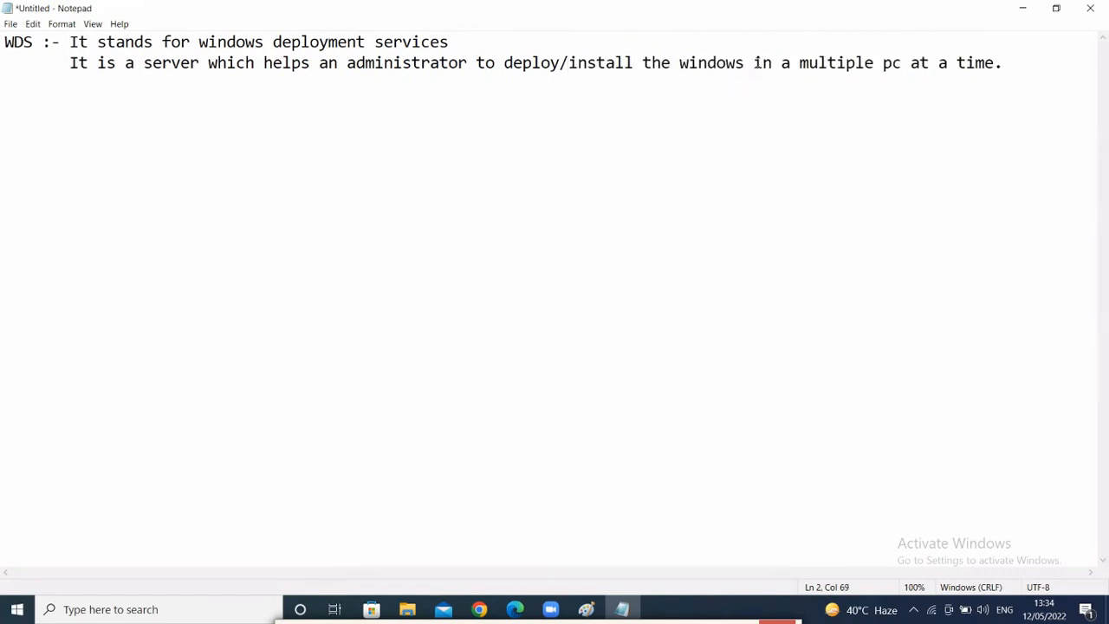
left_click(753, 63)
type("os")
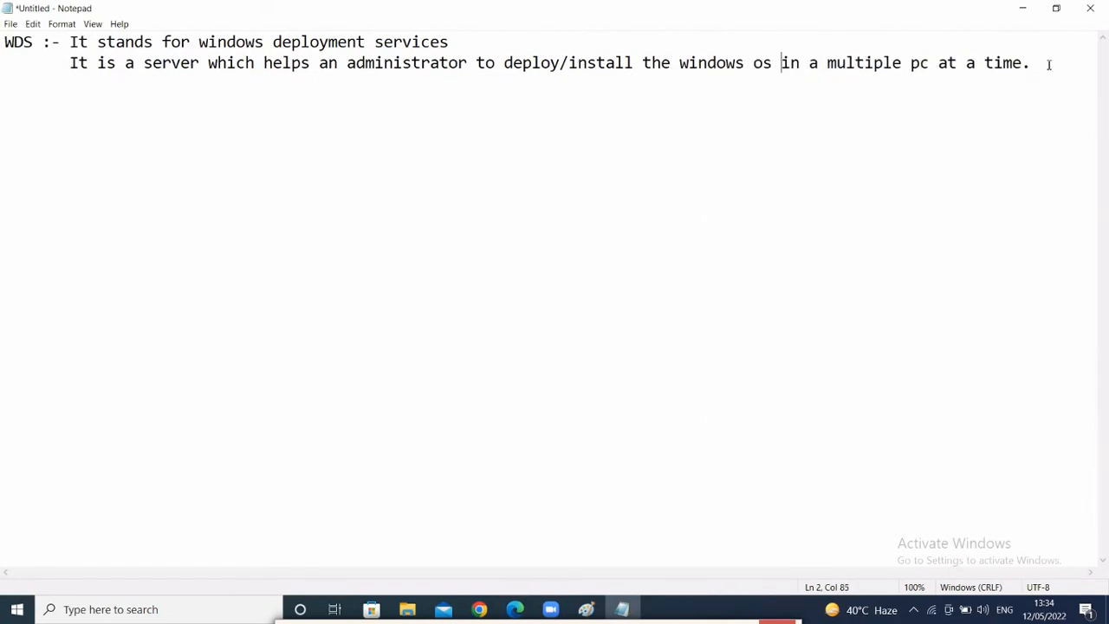
left_click(1055, 58)
- Add a third line: 'It is network based installation server which is very fast, rapid & secure.'
key("Return")
type("It is network ")
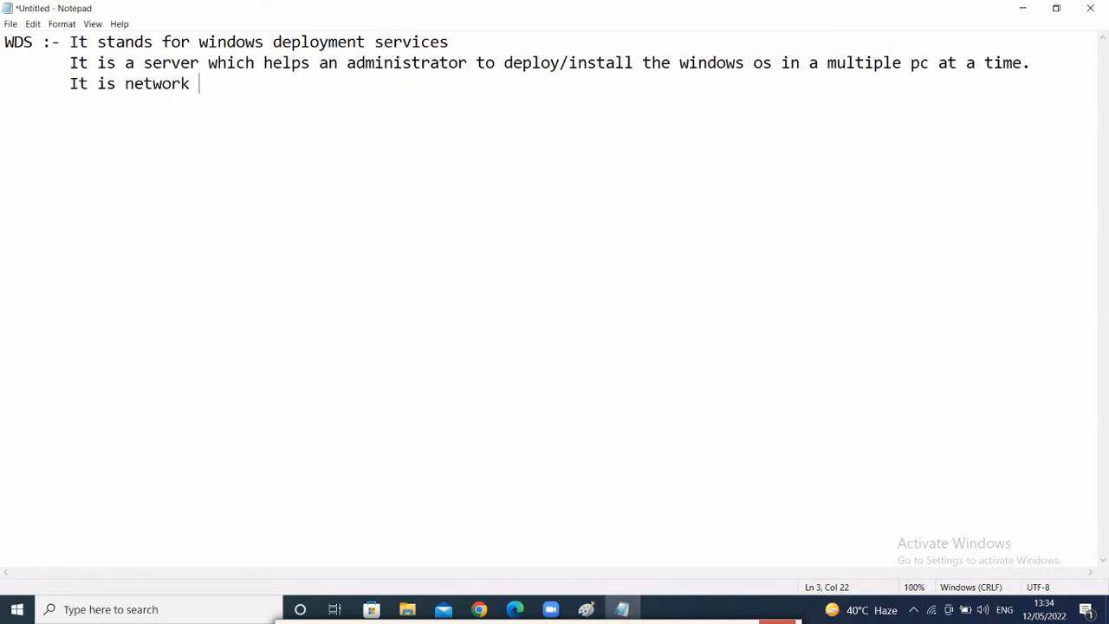
type("based ins")
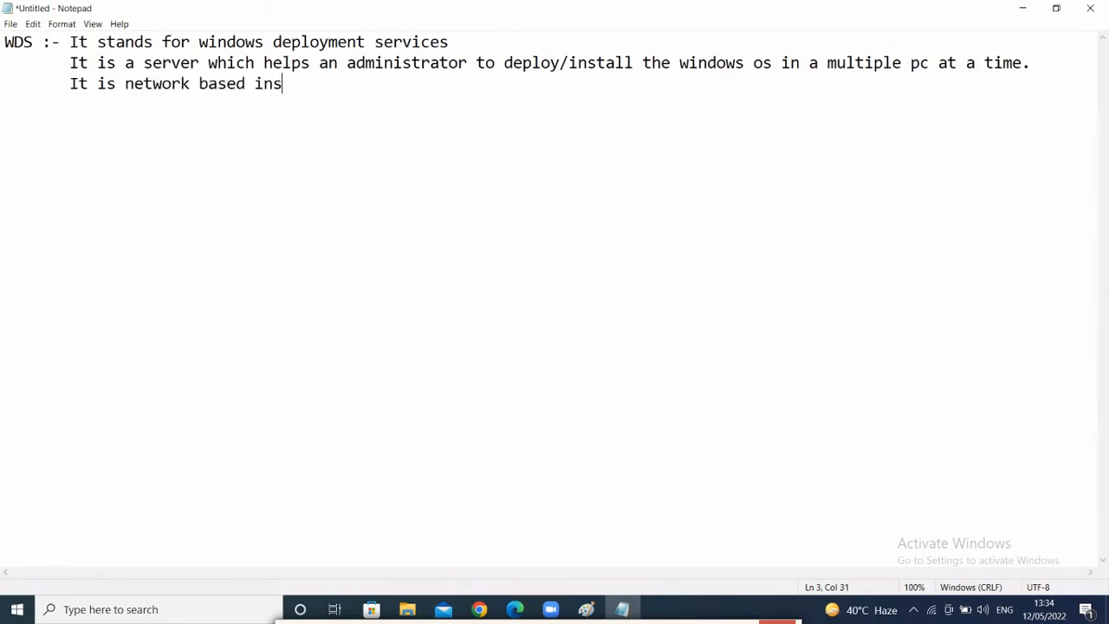
type("tallation ")
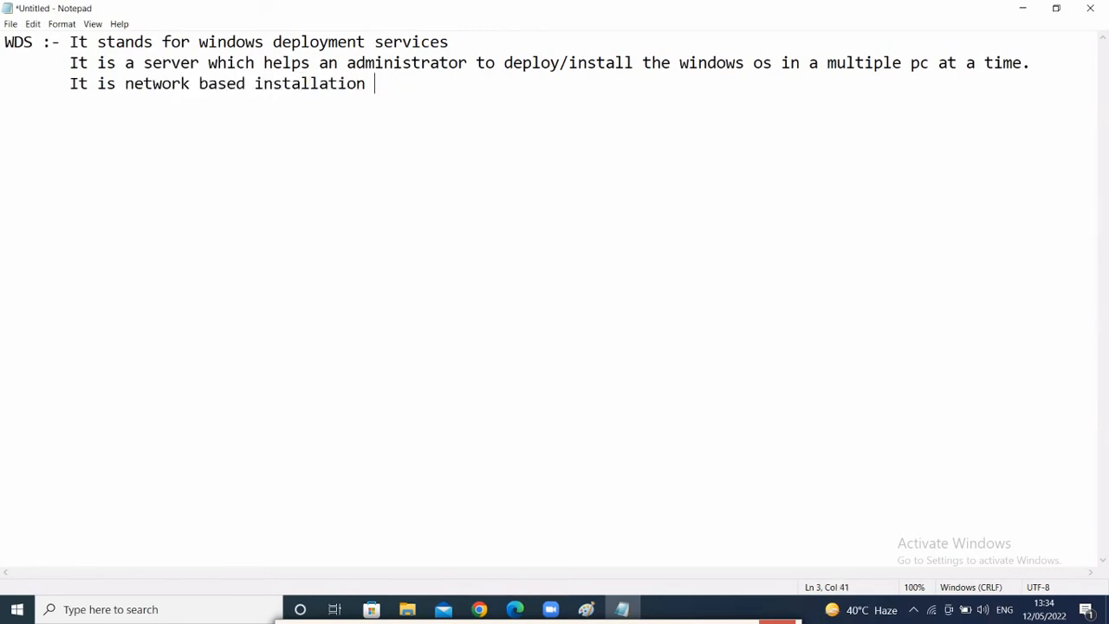
type("server which ois")
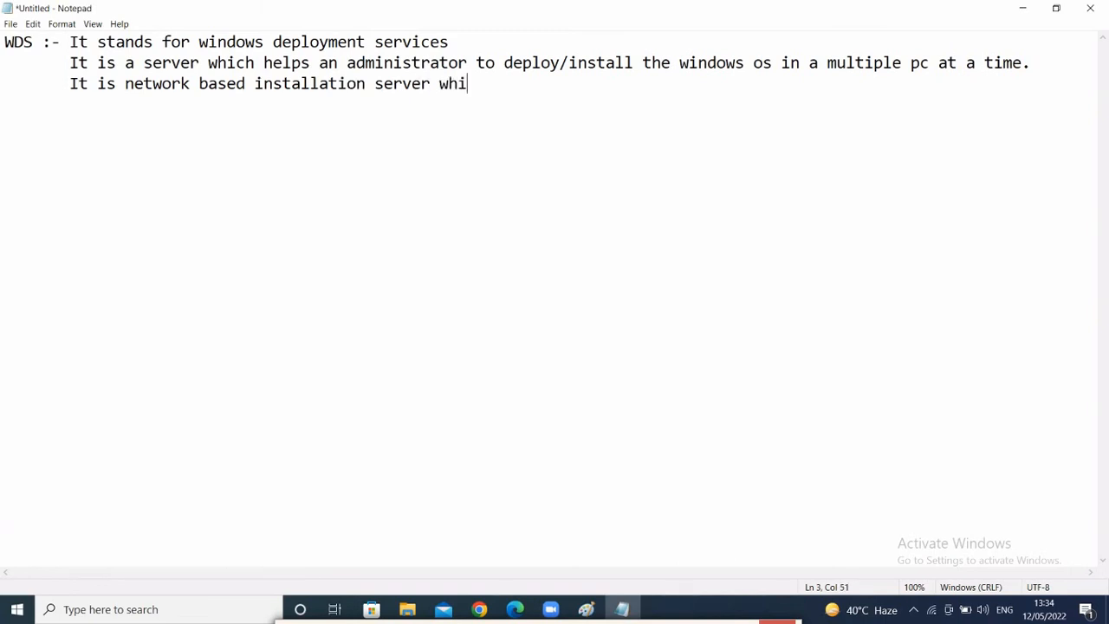
key("BackSpace")
key("BackSpace")
key("BackSpace")
key("BackSpace")
type("is ")
type("very ")
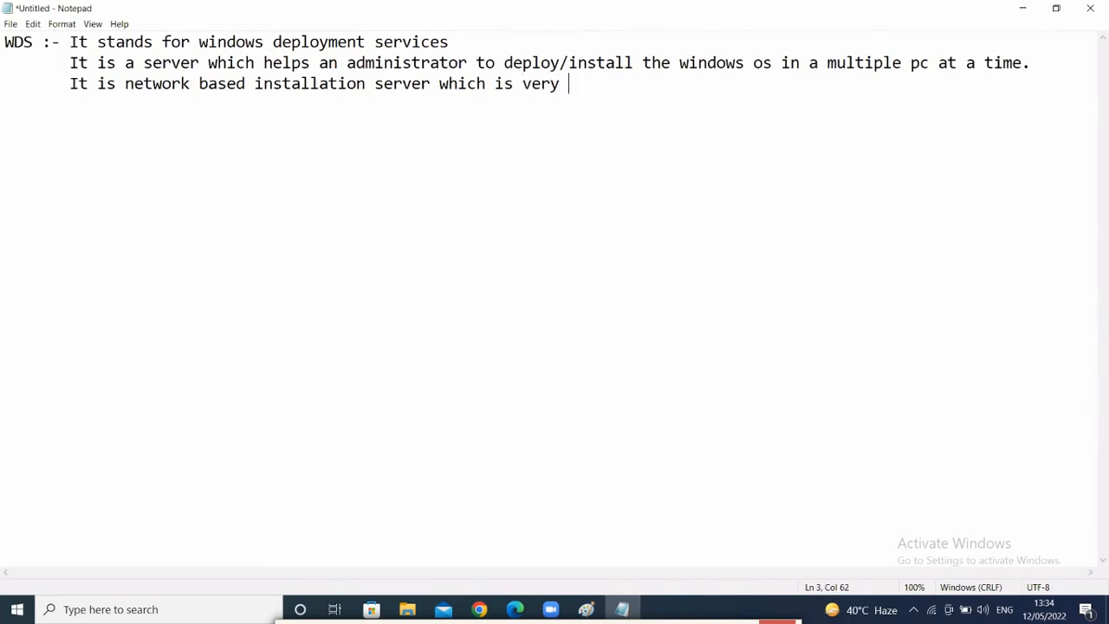
type("fast")
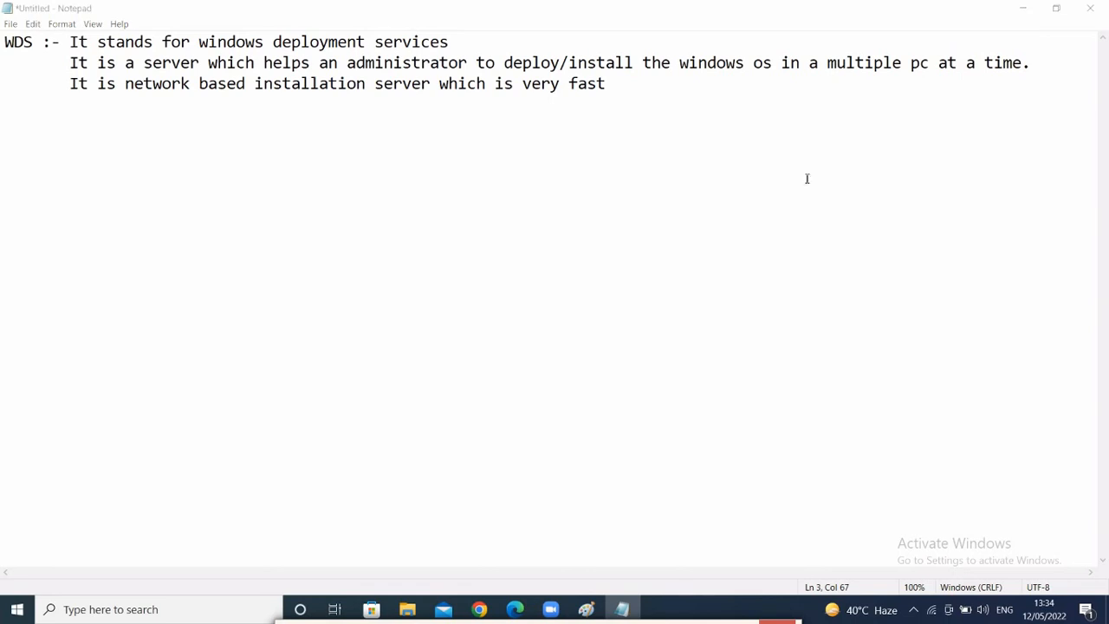
left_click(618, 84)
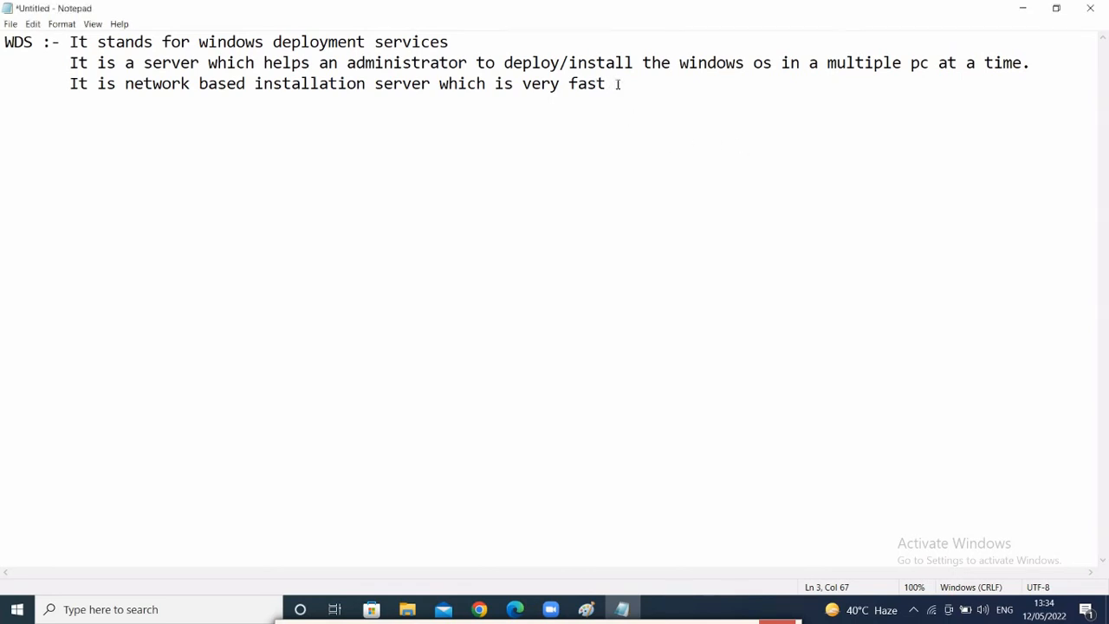
key("BackSpace")
type(", rapid & secur")
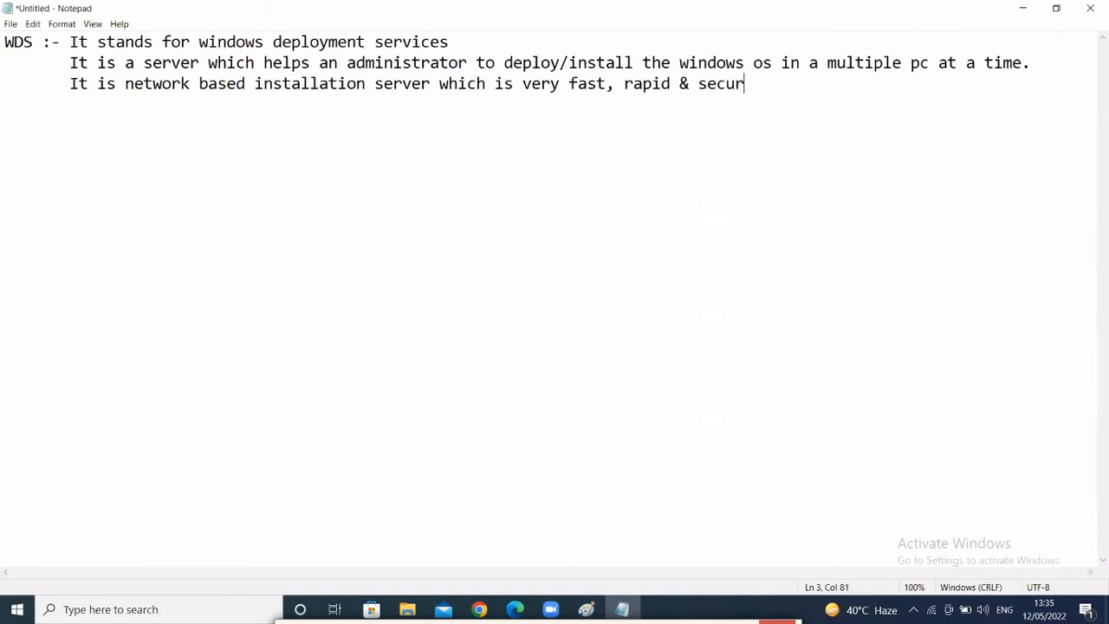
type("e.")
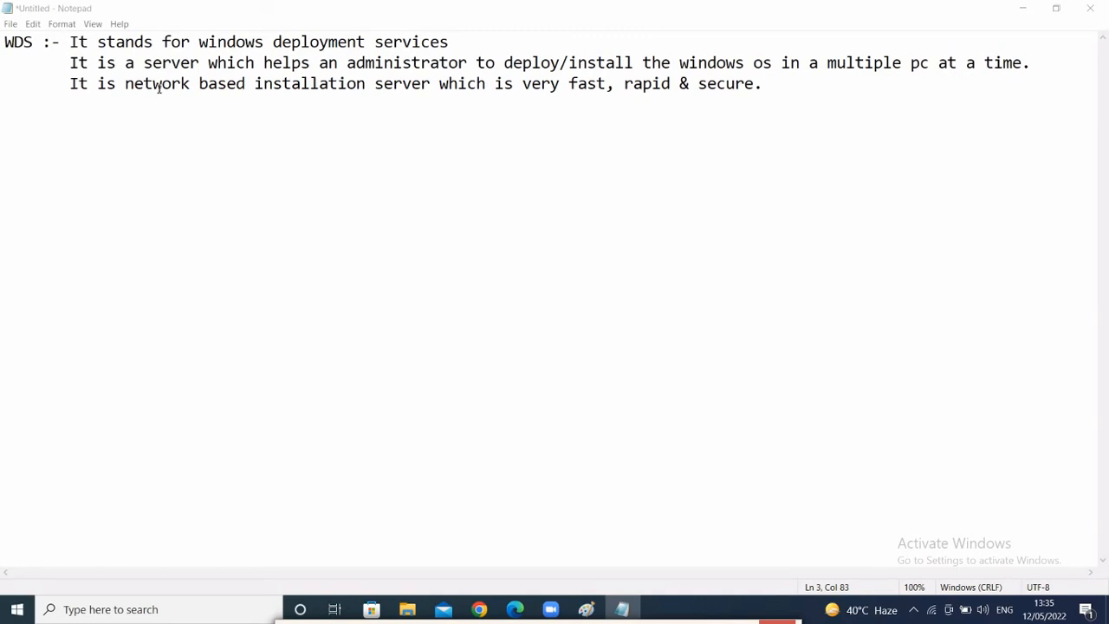
- Add a new indented line '< Implement' below the network-based installation sentence
left_click_drag(61, 83, 783, 96)
left_click(783, 95)
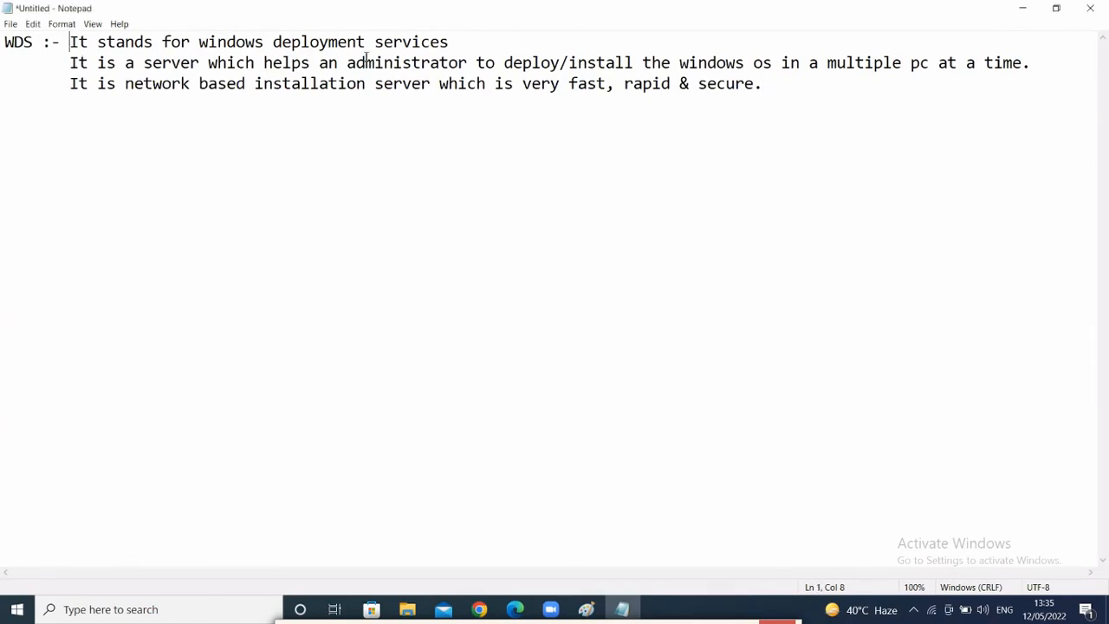
left_click_drag(70, 38, 465, 39)
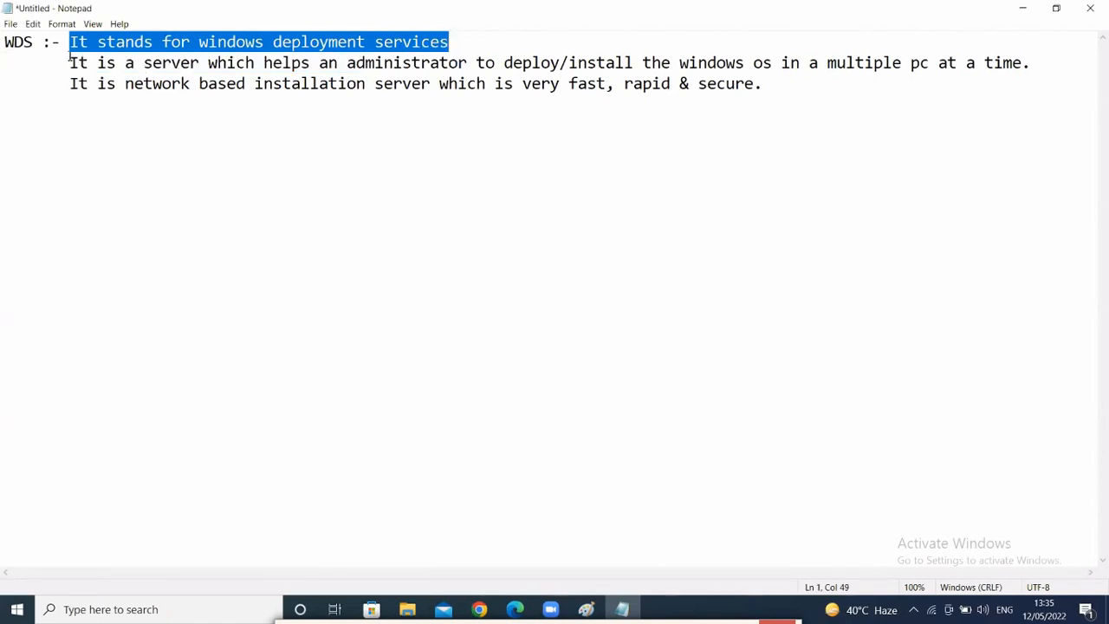
left_click_drag(71, 64, 327, 64)
left_click_drag(563, 85, 745, 176)
left_click(638, 172)
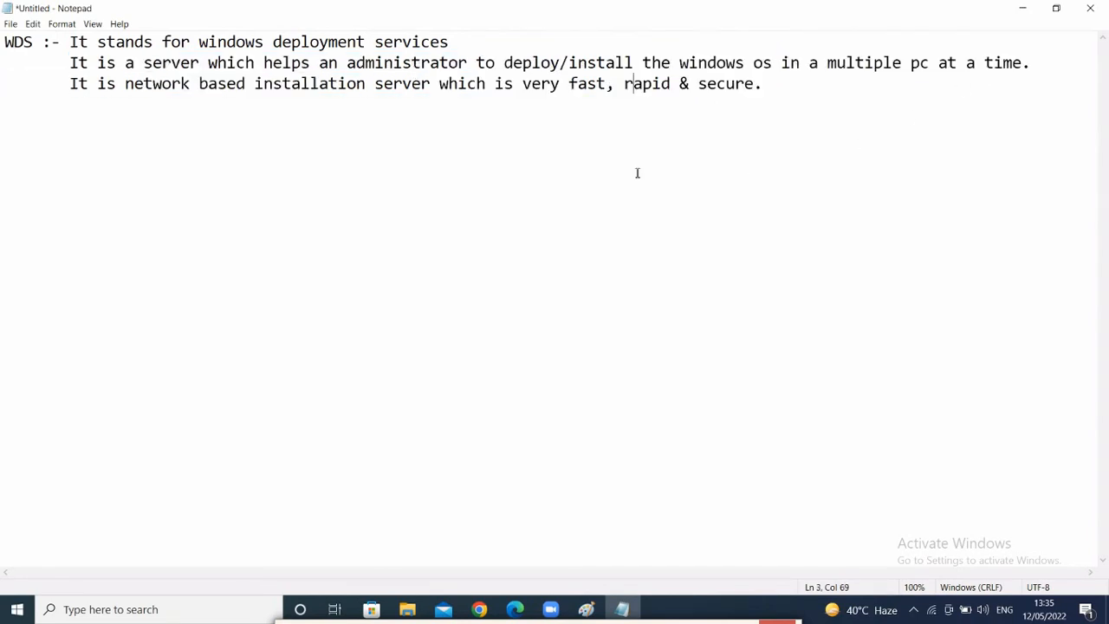
left_click_drag(72, 83, 806, 146)
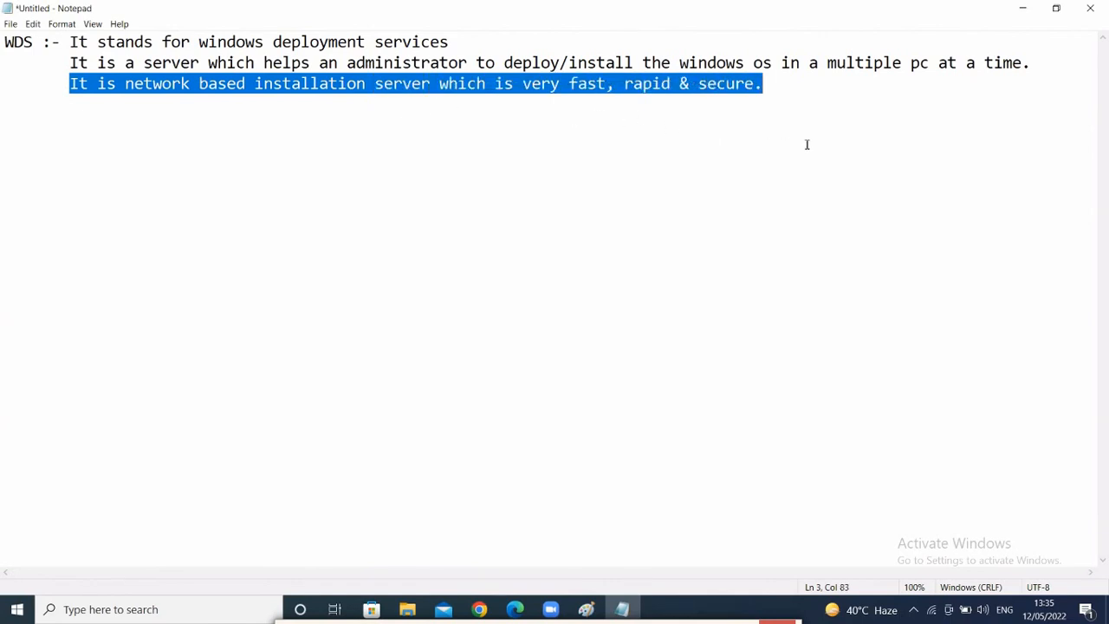
left_click(791, 83)
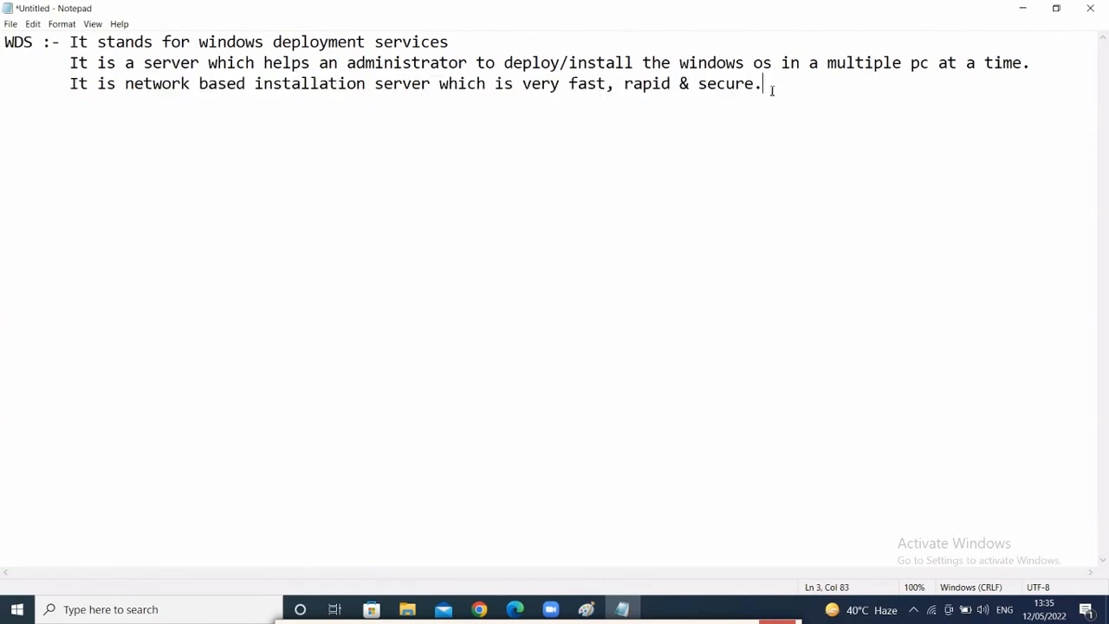
key("Return")
key("Return")
type("< Implement")
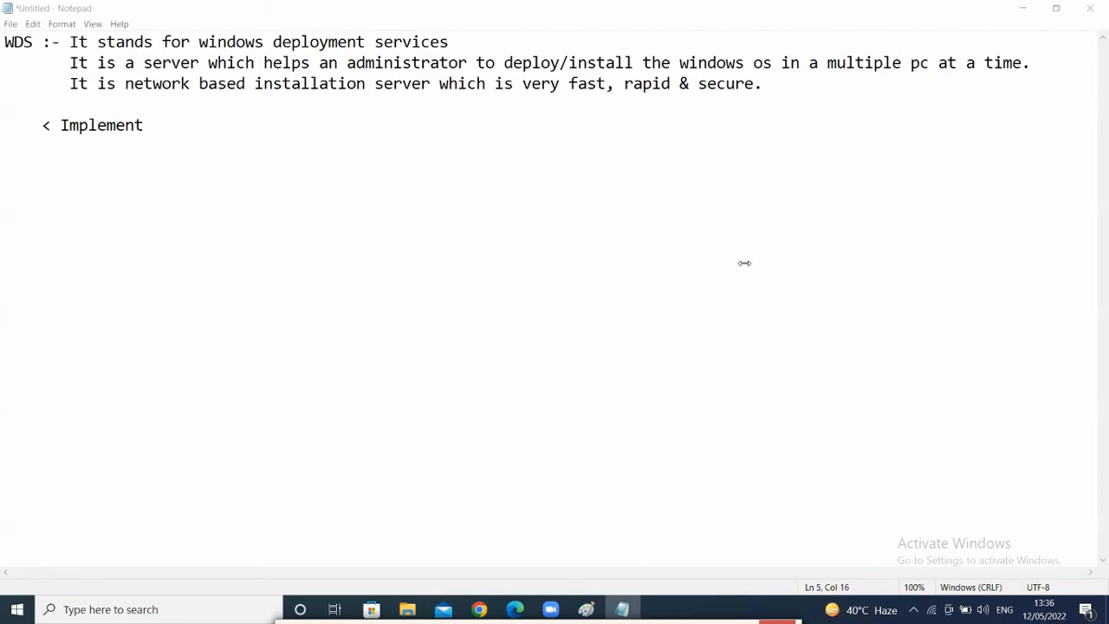
- Complete the heading as '< Implementation of WDS server >' and start a new line beneath it
left_click(171, 130)
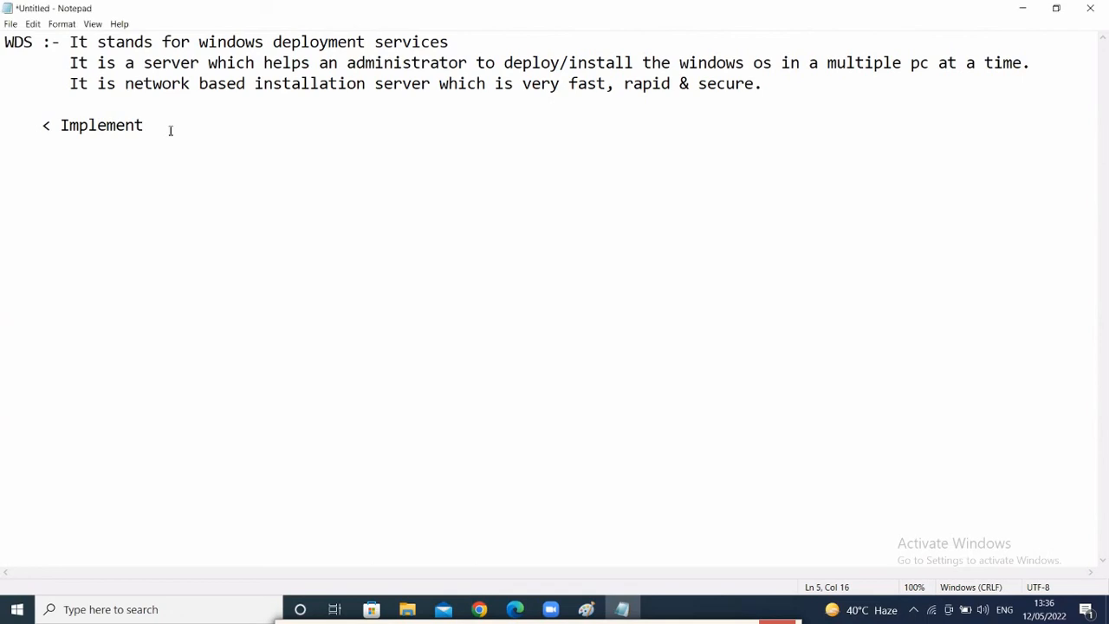
type("ation of WDS se")
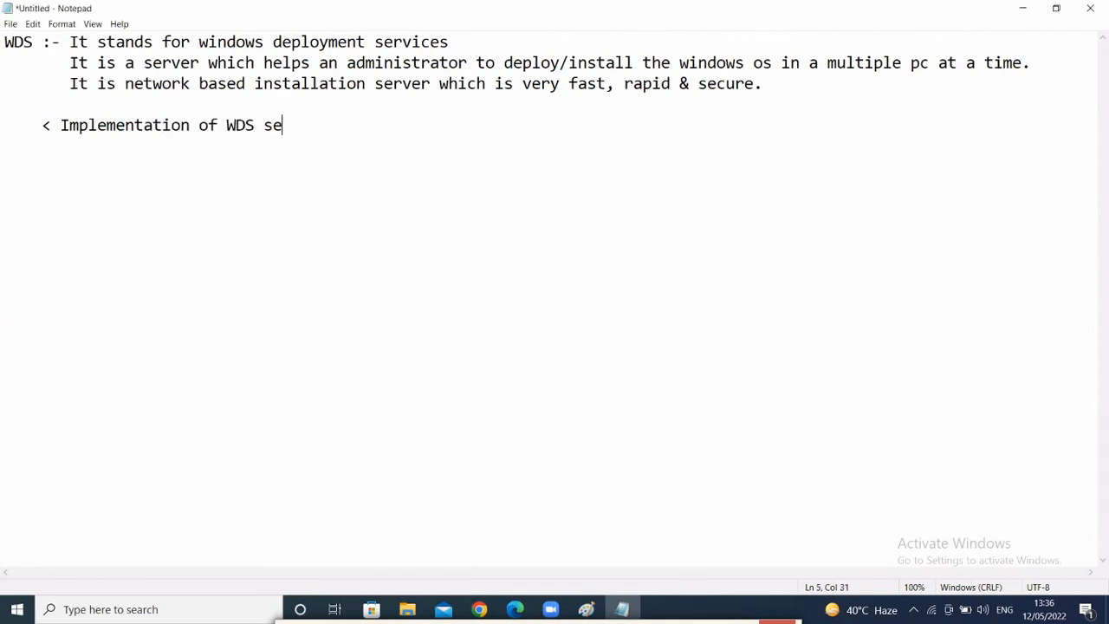
type("rver >")
left_click(22, 127)
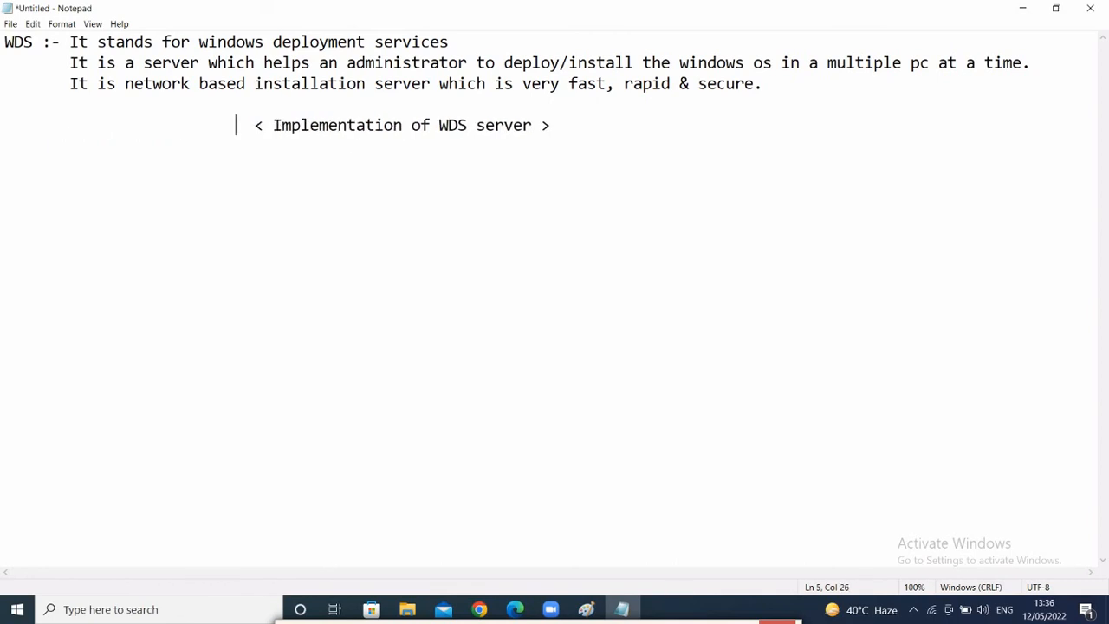
left_click(660, 127)
key("Return")
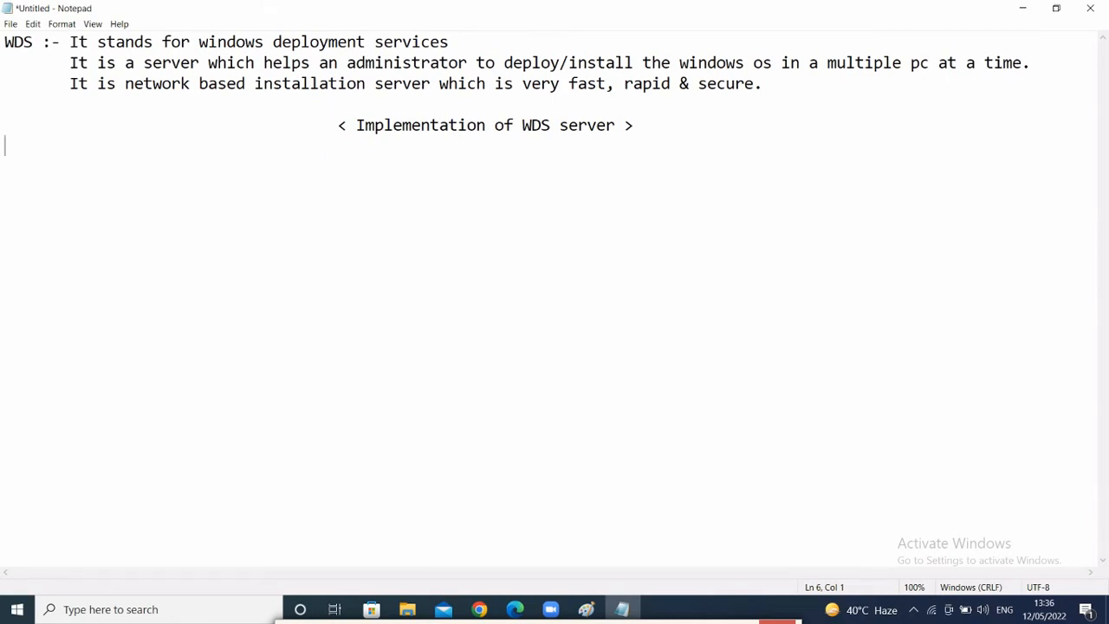
- Type 'Hardware need :-' followed by '1> One window server machine' and '2> One osless pc'
type("Hardware need :-")
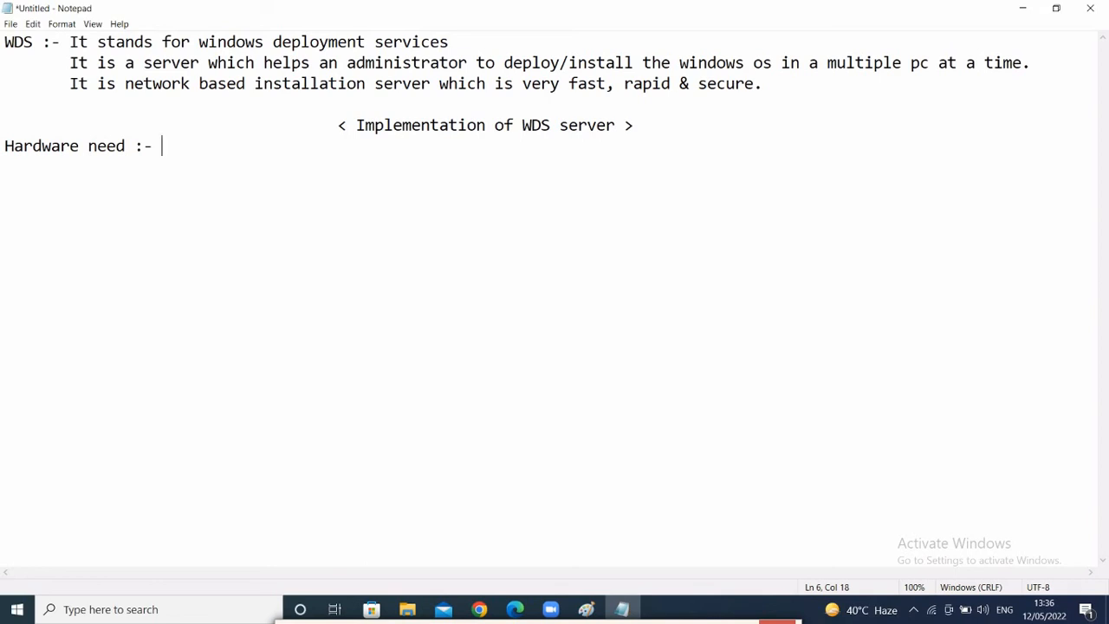
key("Return")
type("1>")
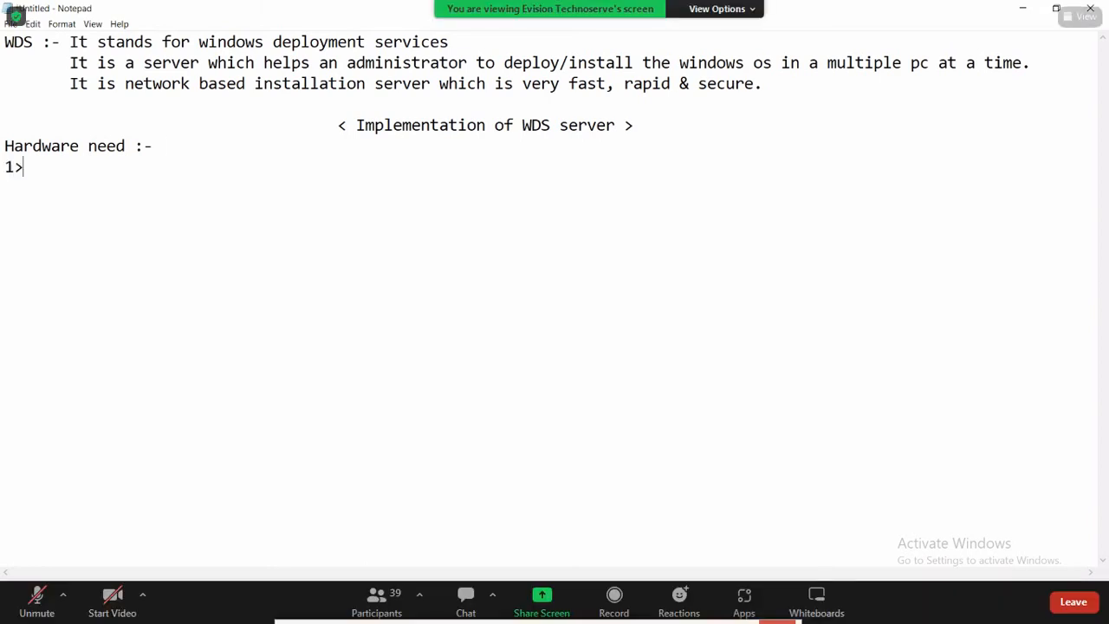
type(" One window serve")
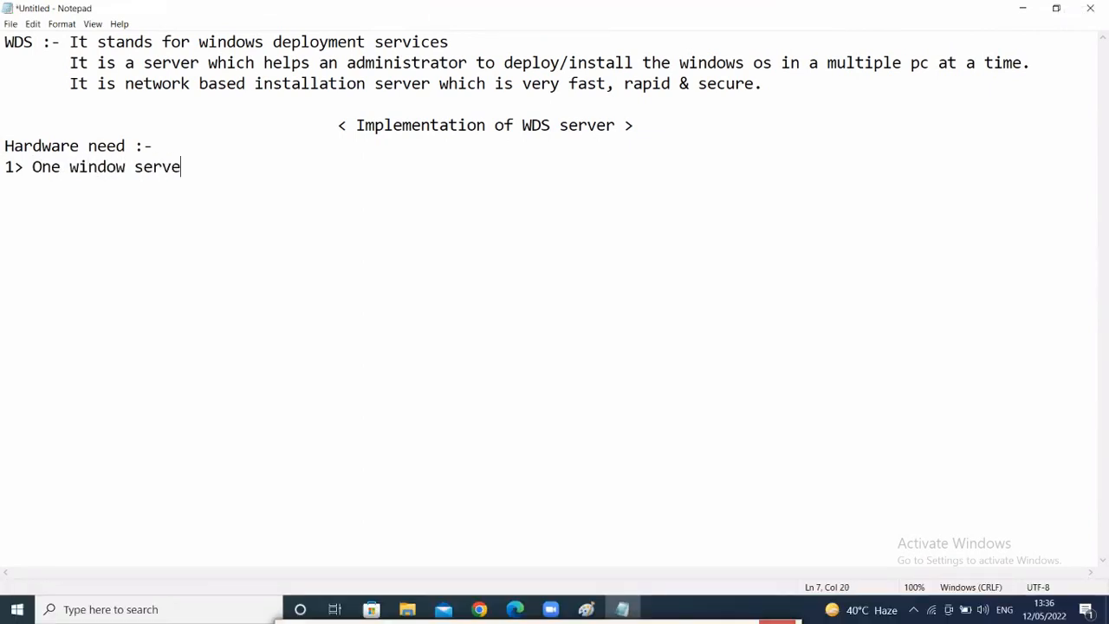
type("r machine")
key("Return")
type("2")
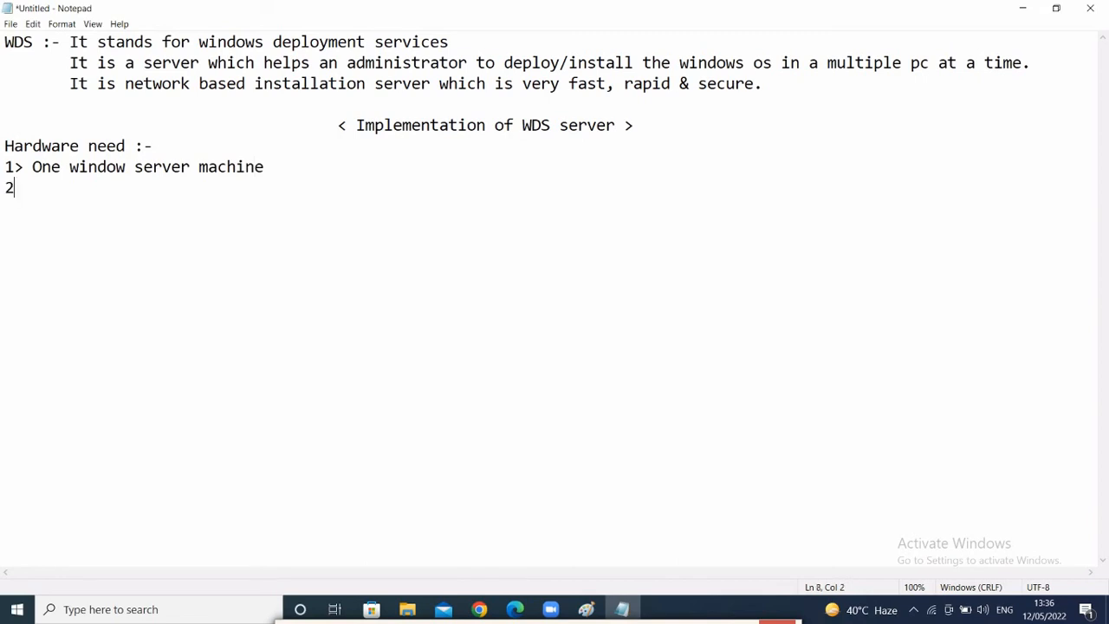
type("> One")
type("osless p")
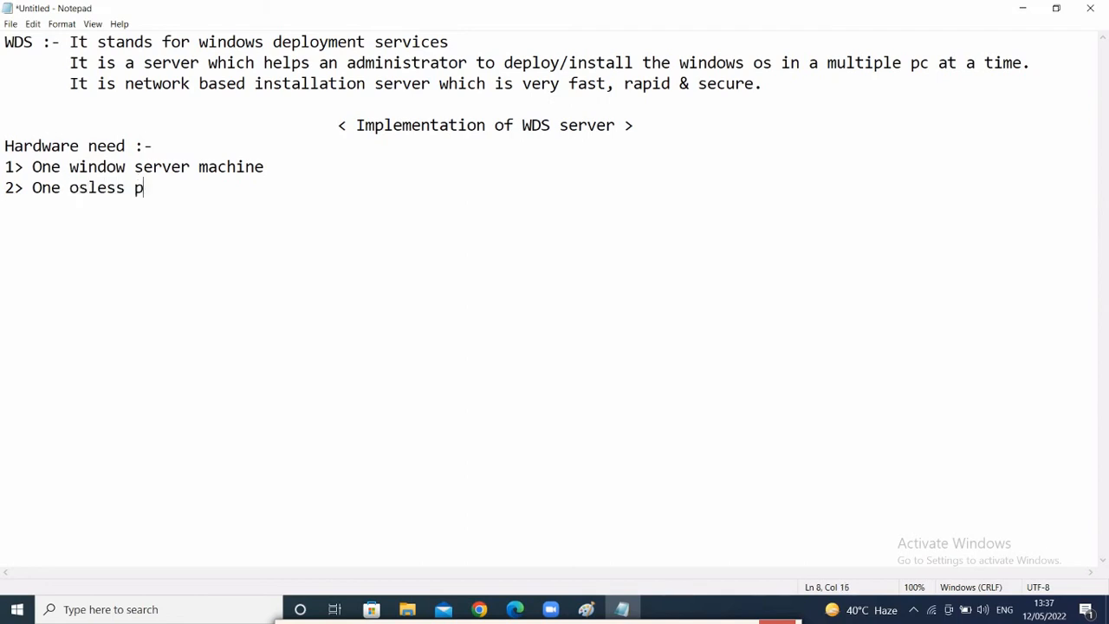
type("c")
- Add the 'Pre-Requirememts Settings' heading and item 1: DHCP & DNS role installed & configured server-side
key("Return")
key("Return")
type("Pre-Req")
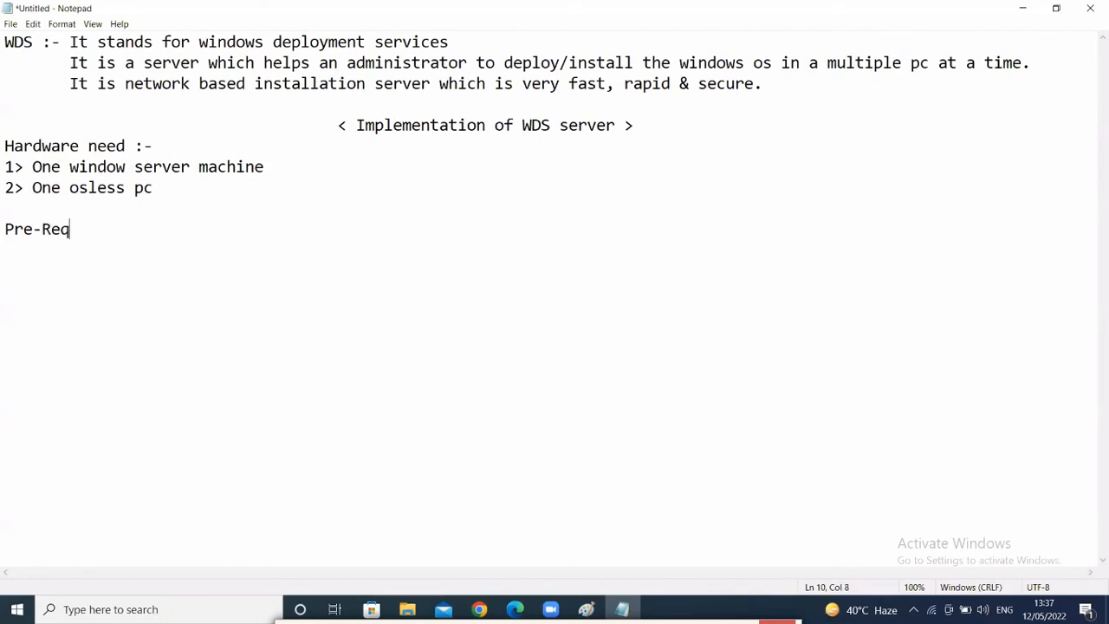
type("uirememts")
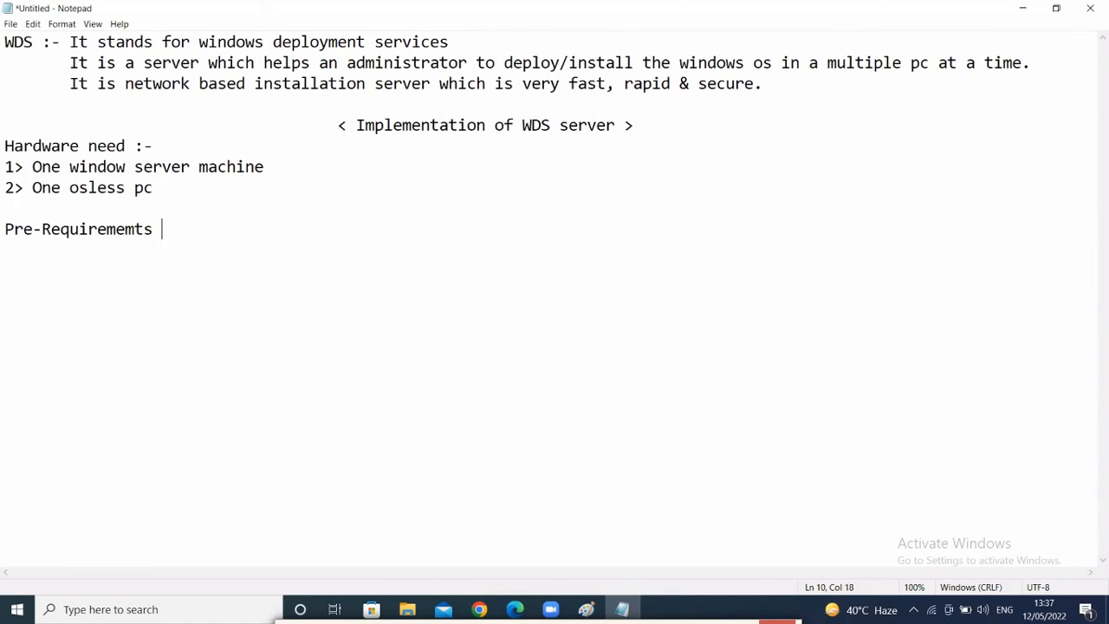
type(" Settings , ")
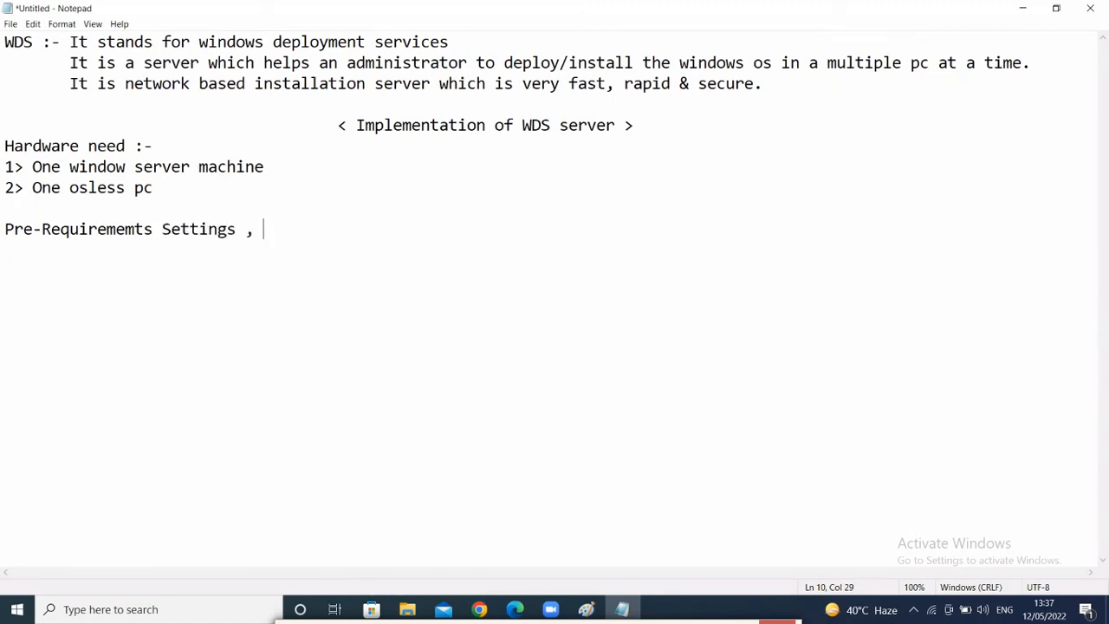
type("that we n")
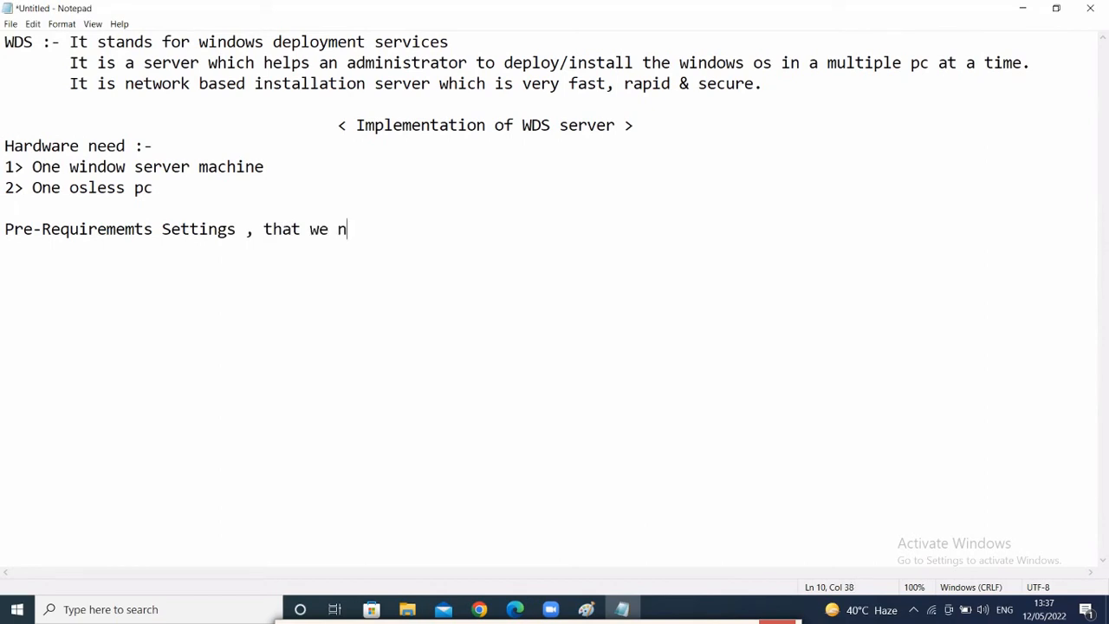
type("eed to configure")
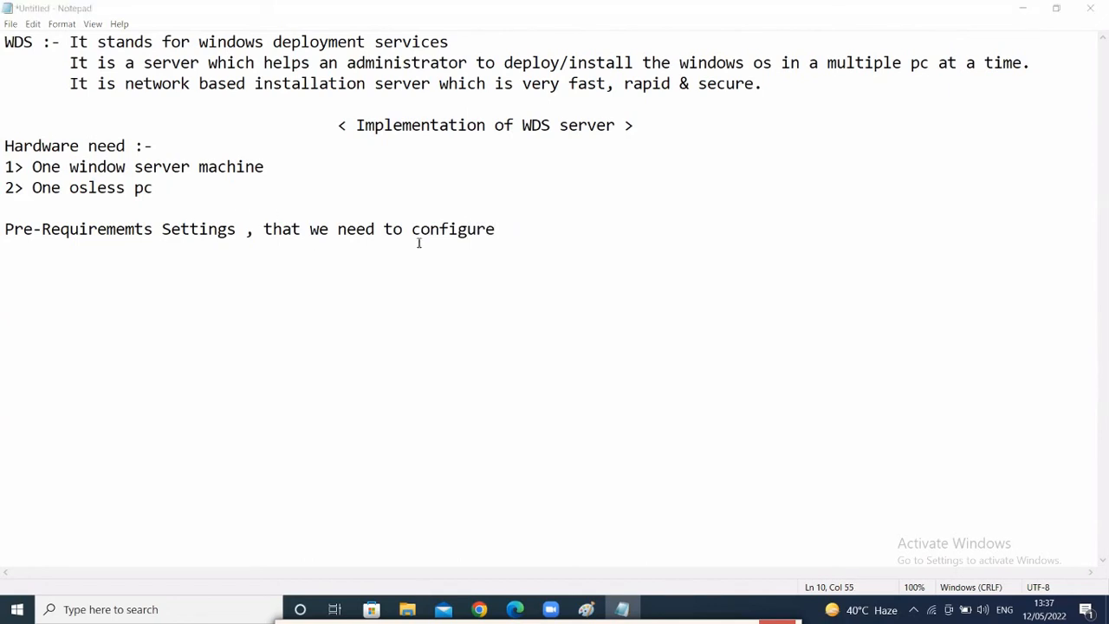
left_click(520, 224)
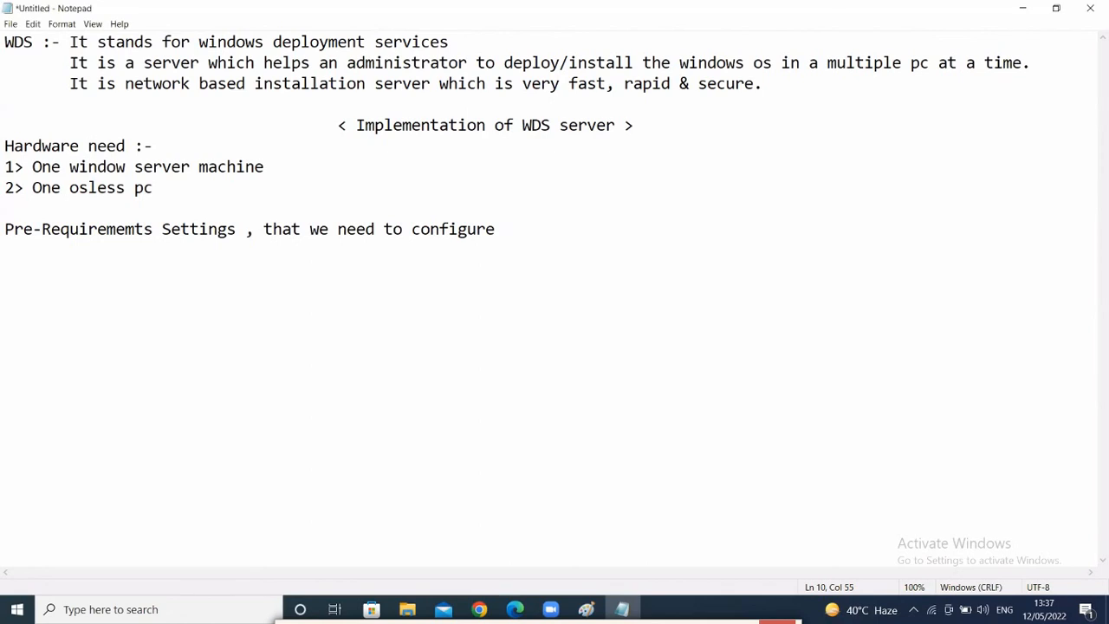
type(":-")
key("Return")
type("1> In server ")
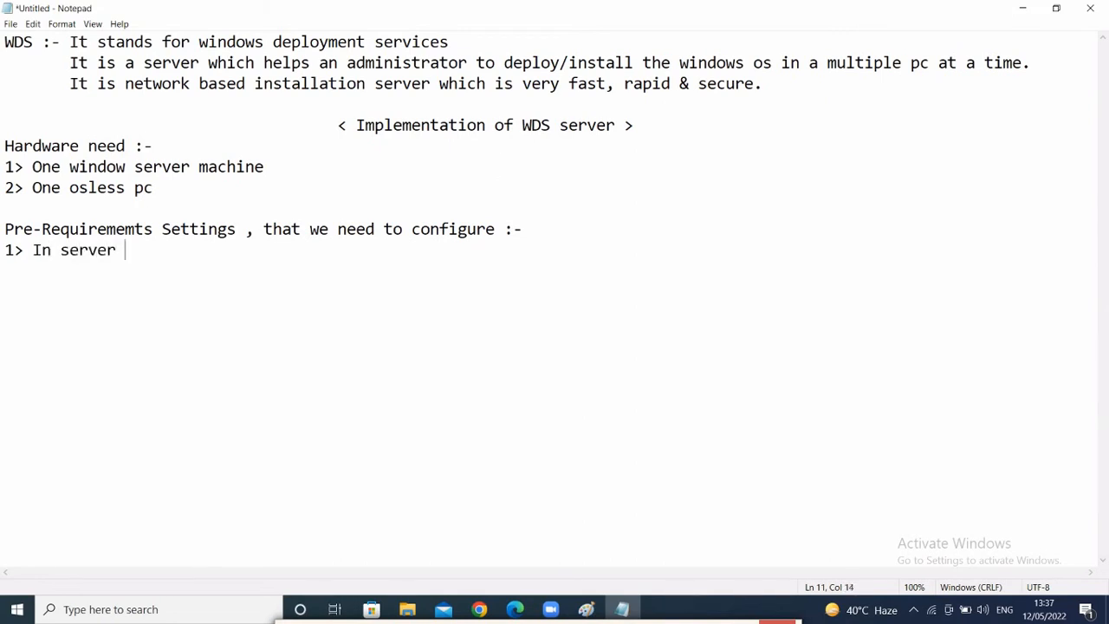
type("side , DH")
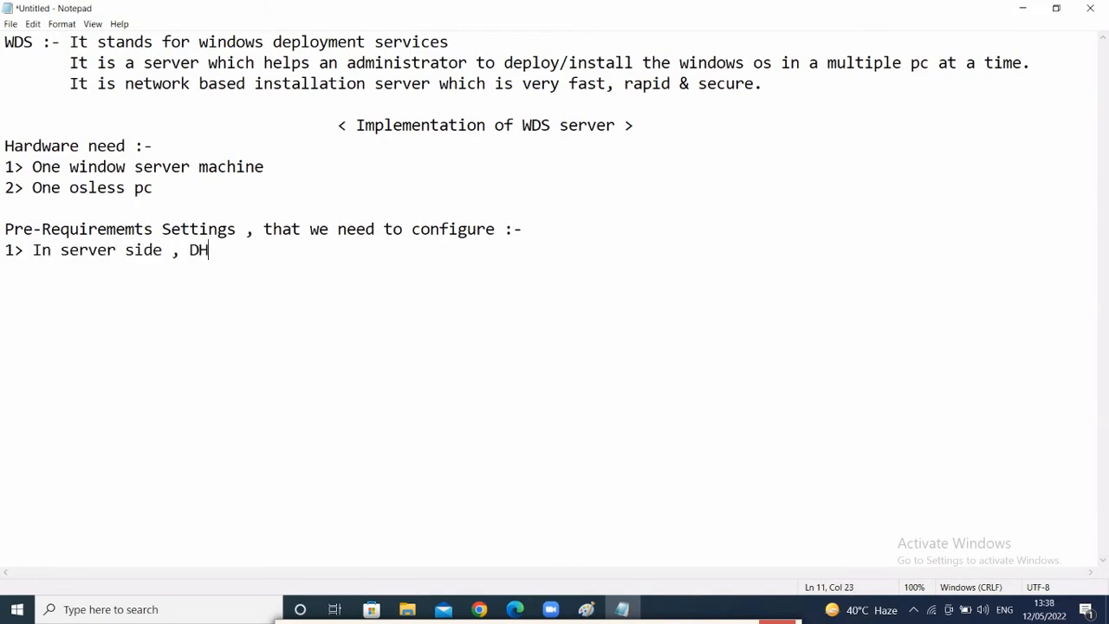
type("CP & DNS role s")
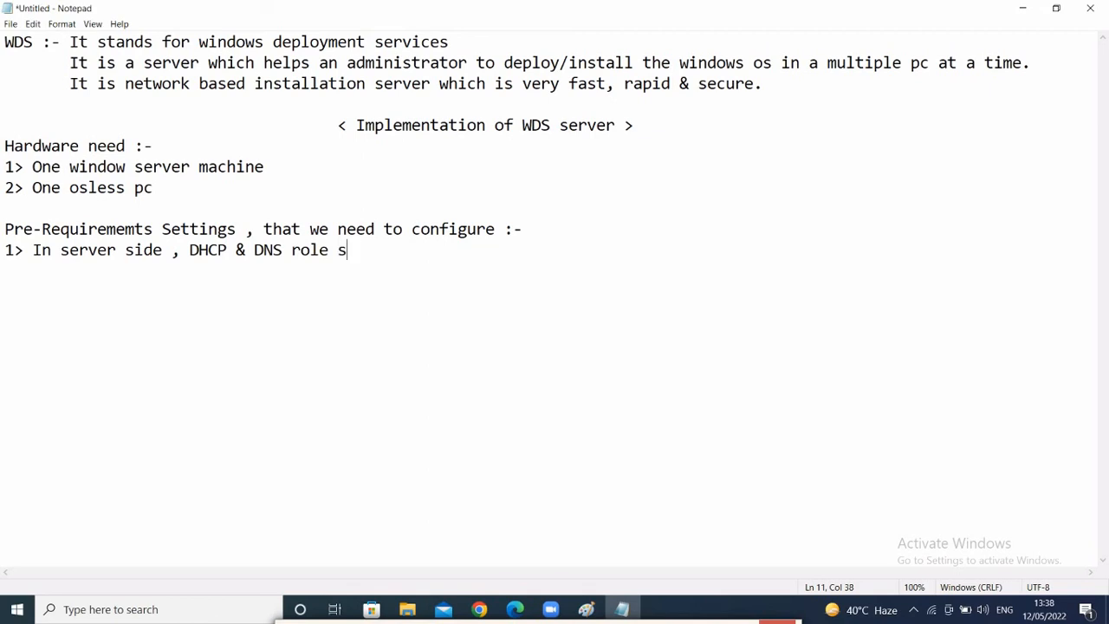
type("hould be i")
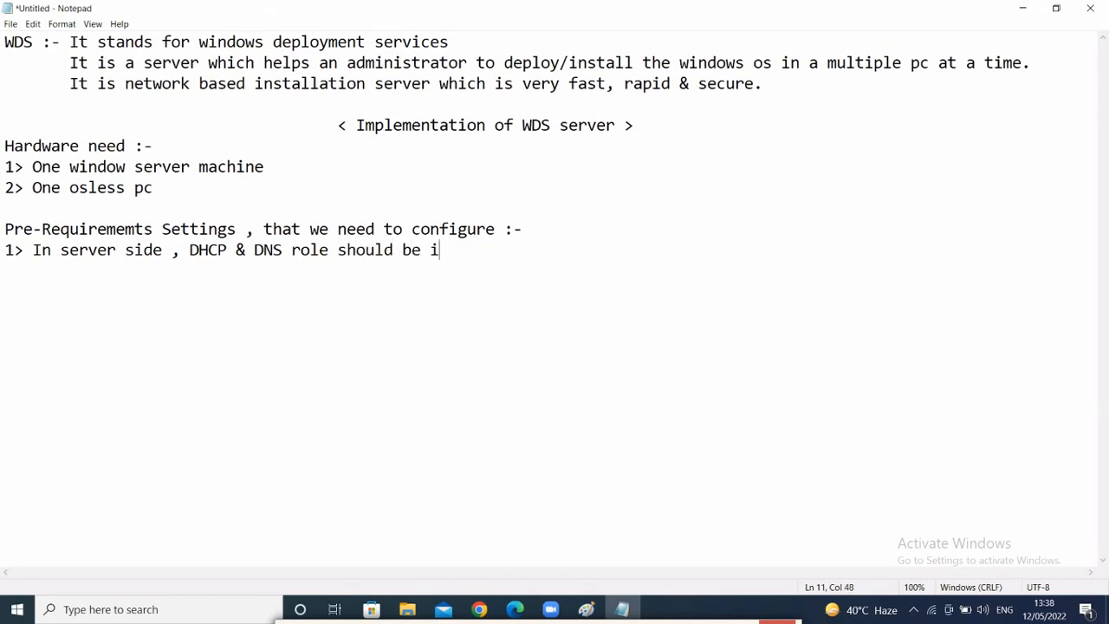
type("nstalled &")
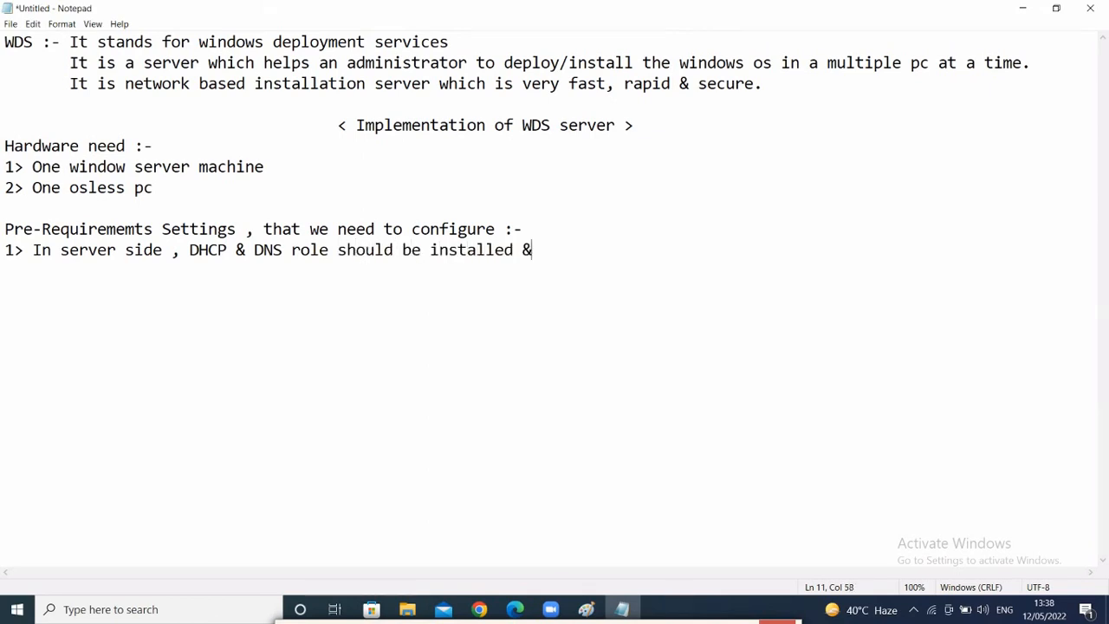
type(" configured.")
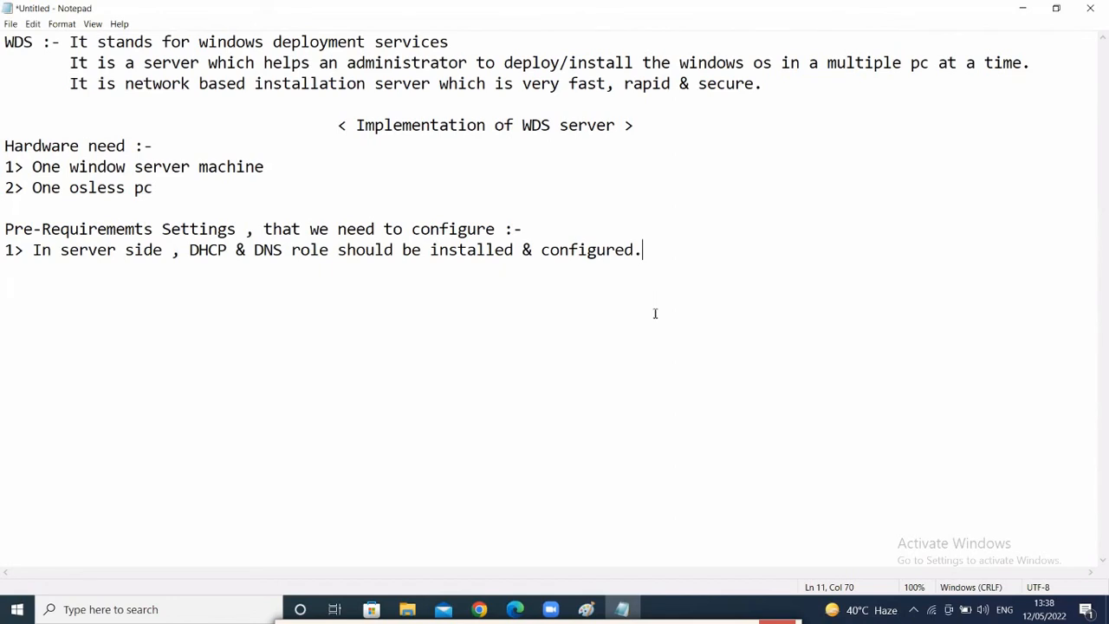
- Highlight the word DNS, then begin prerequisite item '2>' on a new line
left_click(271, 250)
double_click(271, 251)
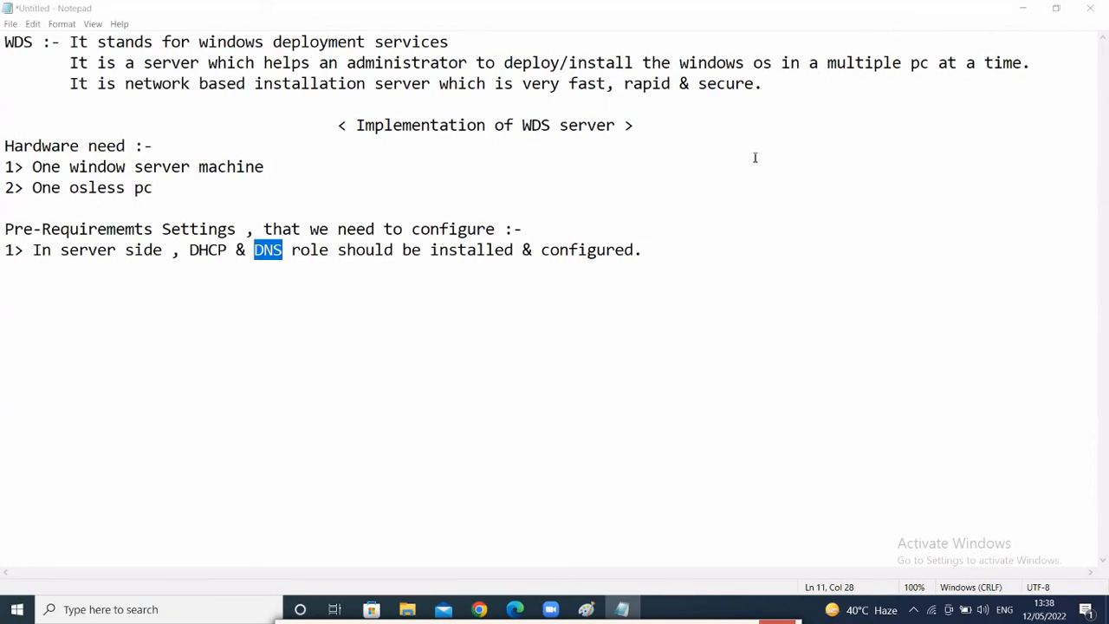
left_click(319, 295)
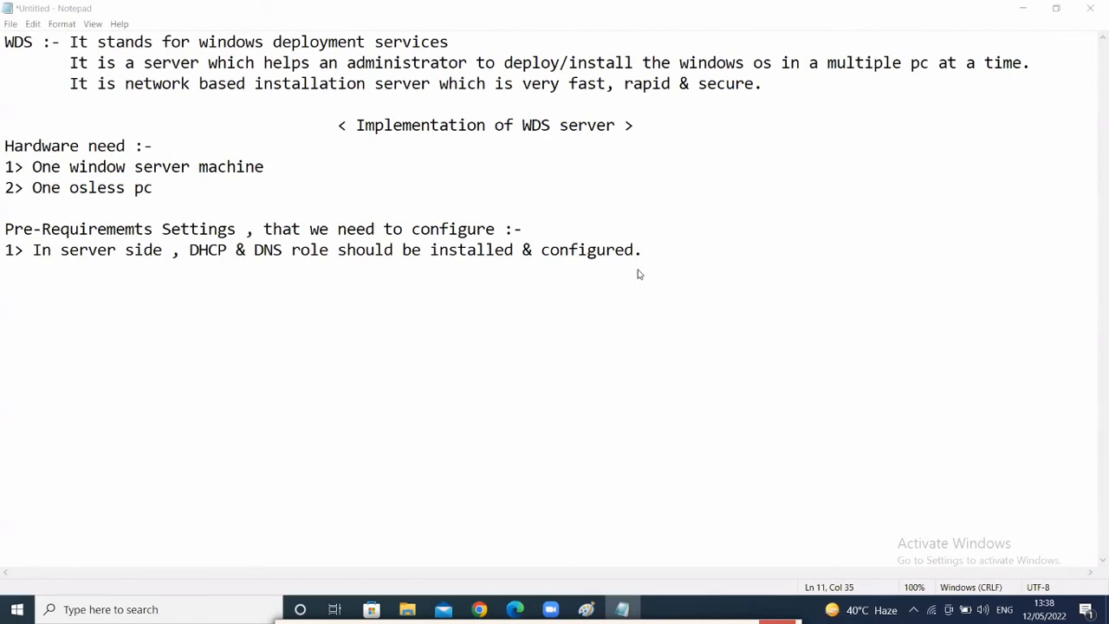
left_click(440, 296)
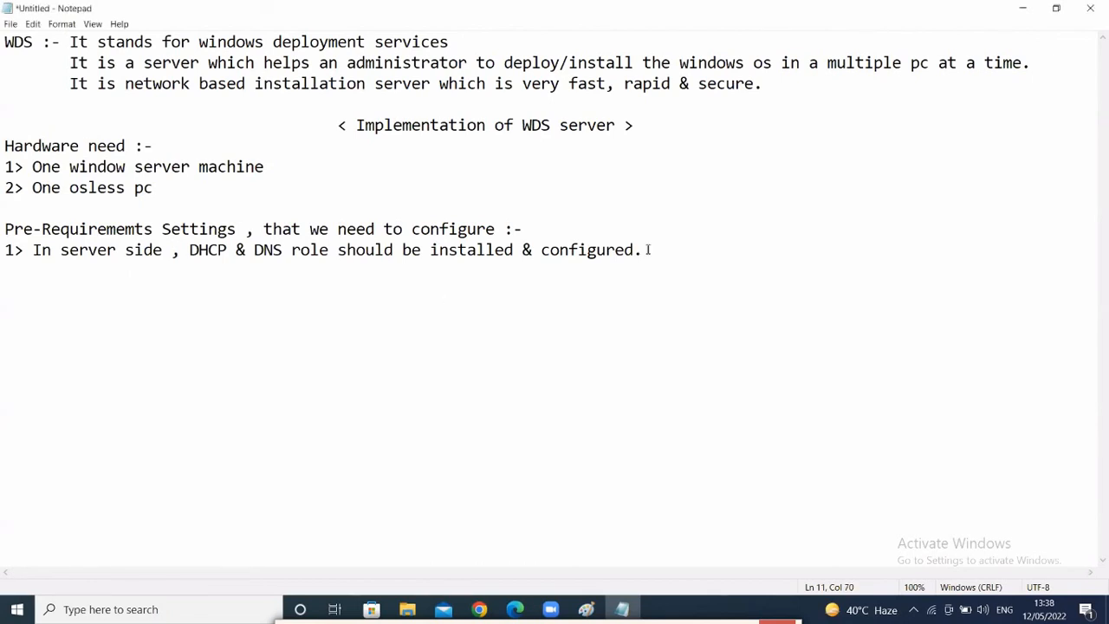
key("Return")
type("2> I")
- Finish item 2 with 'Server PC & all the osless pc should be in same LAN', then draw a circle in Paint
key("BackSpace")
type("Server PC &")
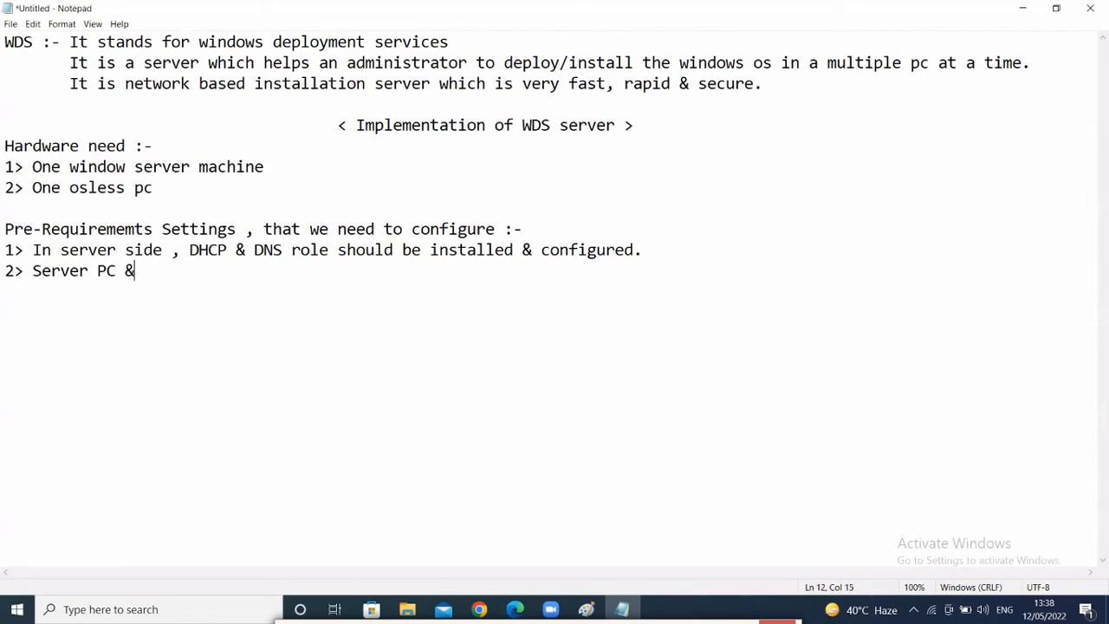
type(" all the os")
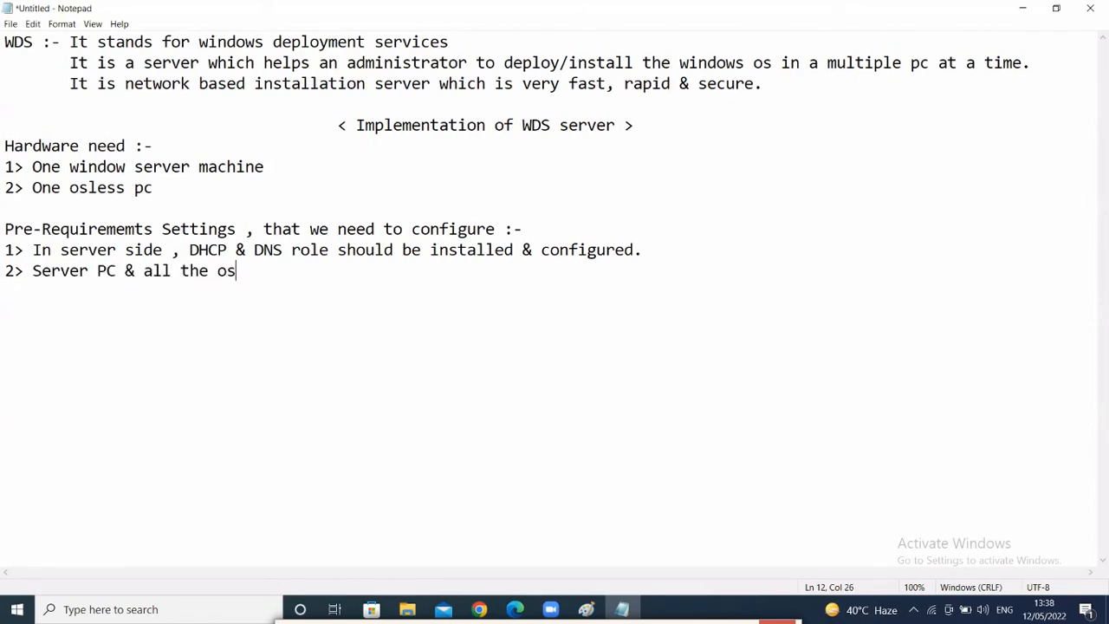
type("less pc sh")
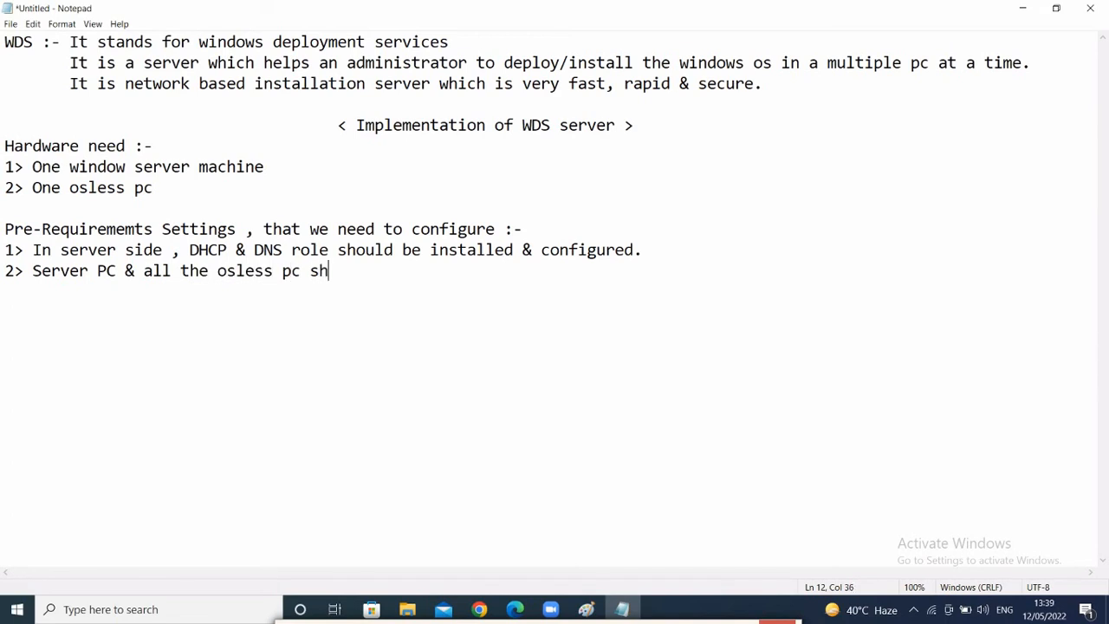
type("ould be in ")
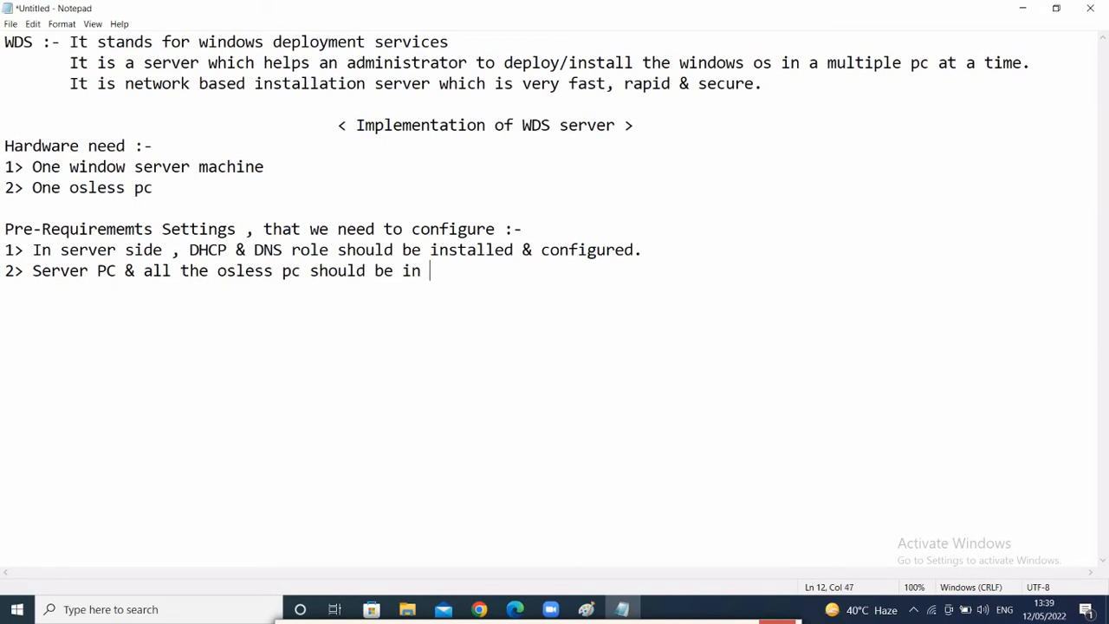
type("same LAN.")
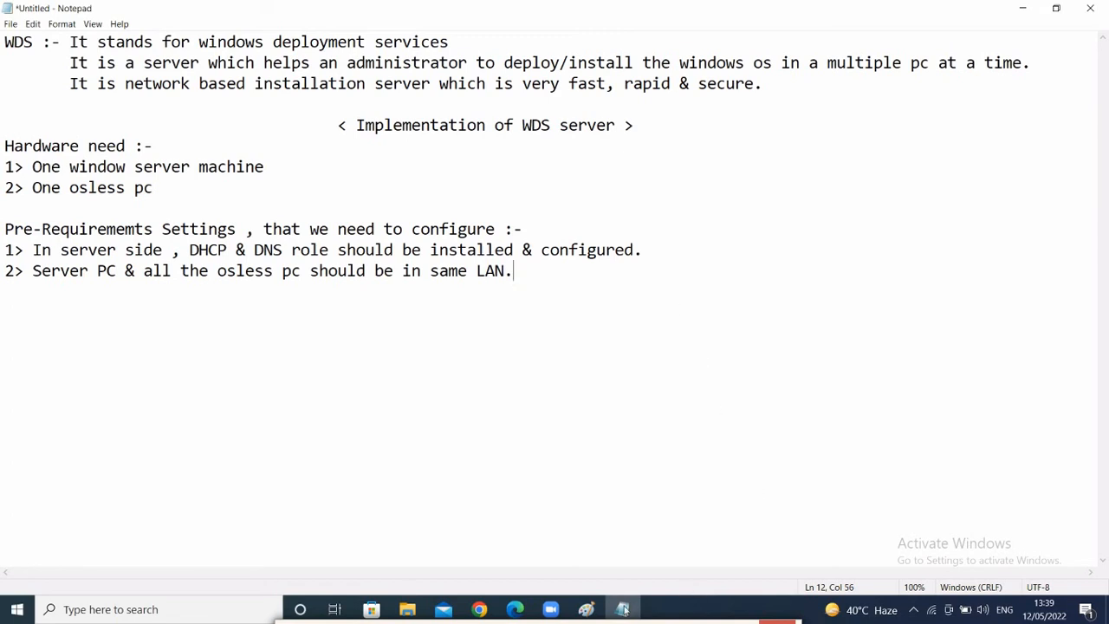
left_click(588, 609)
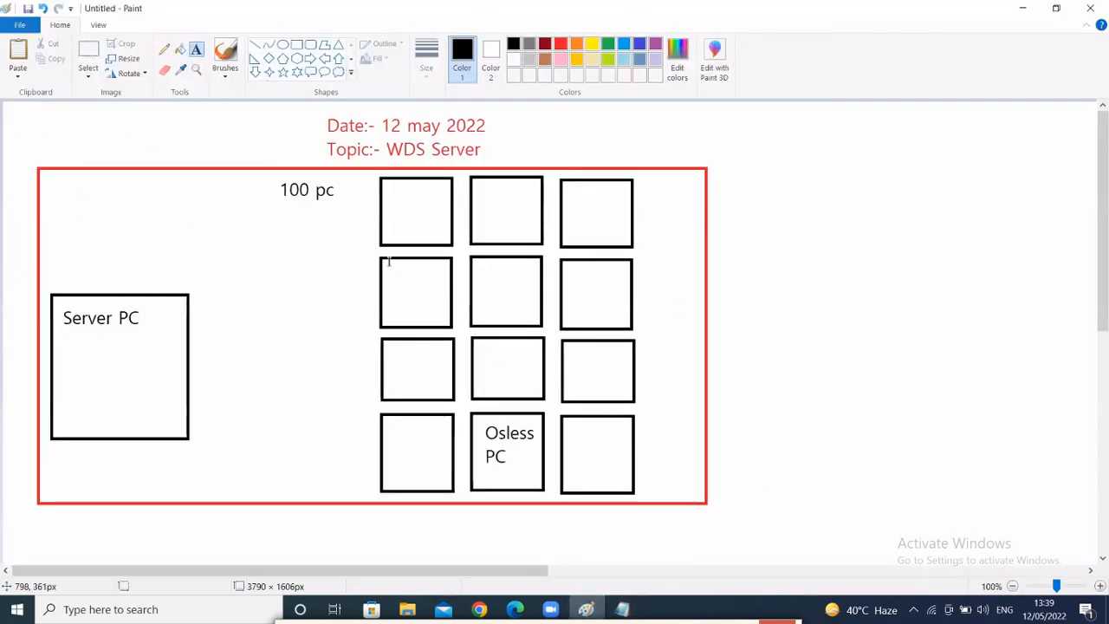
left_click(283, 44)
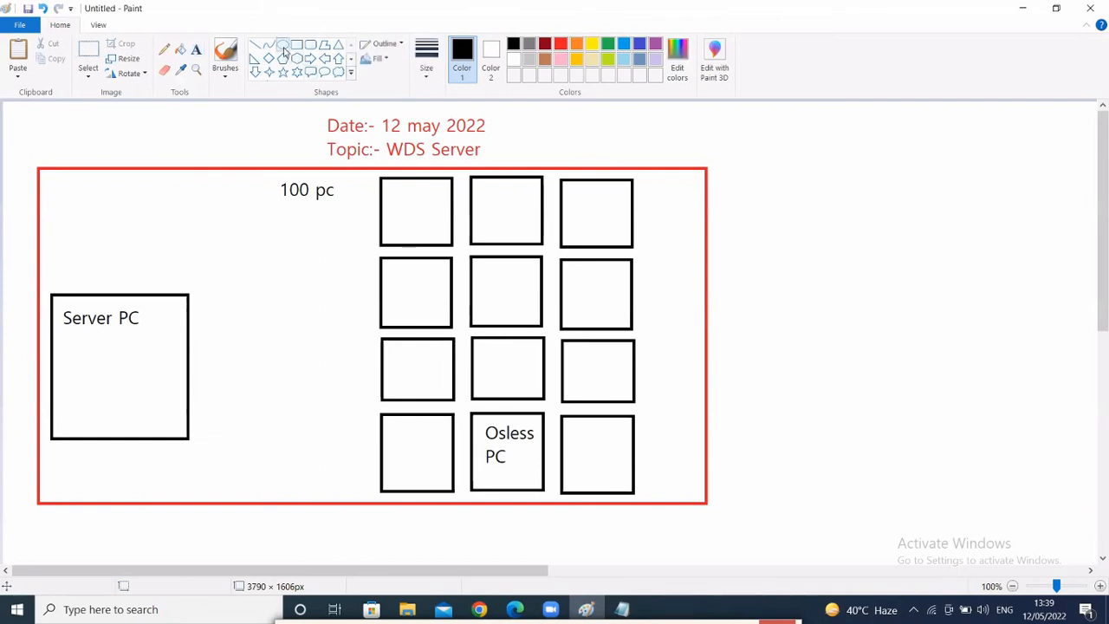
left_click_drag(251, 432, 313, 494)
- Draw three lines rising from the circle, the third one slanted
left_click(307, 366)
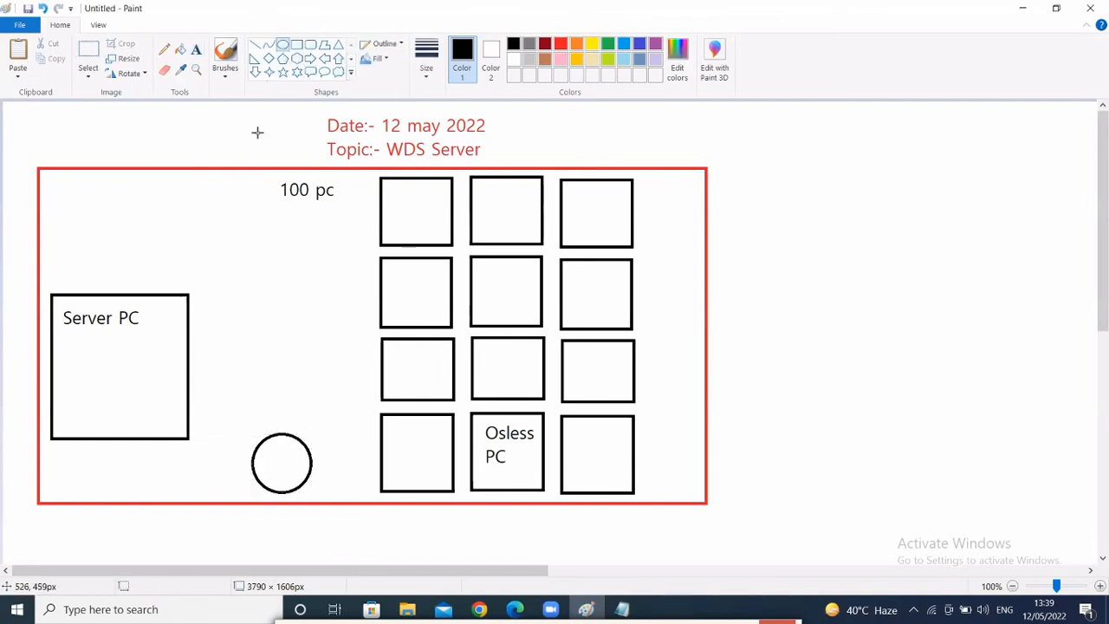
left_click(256, 45)
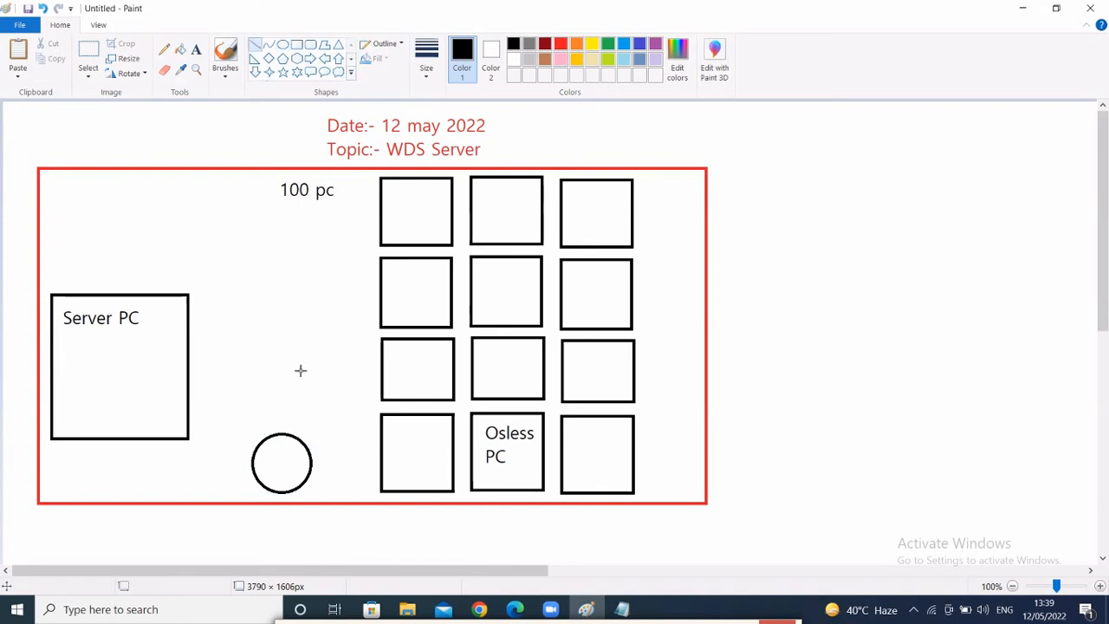
left_click_drag(267, 437, 269, 375)
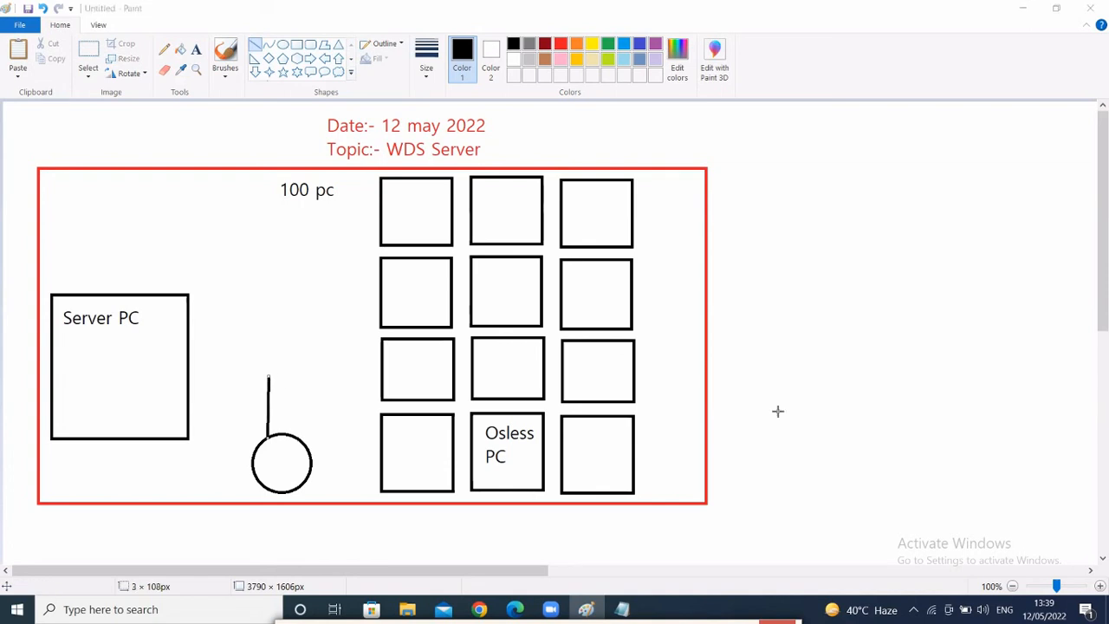
left_click_drag(296, 381, 294, 435)
left_click_drag(325, 390, 306, 444)
- Draw a small black box on top of each of the three lines
left_click(296, 44)
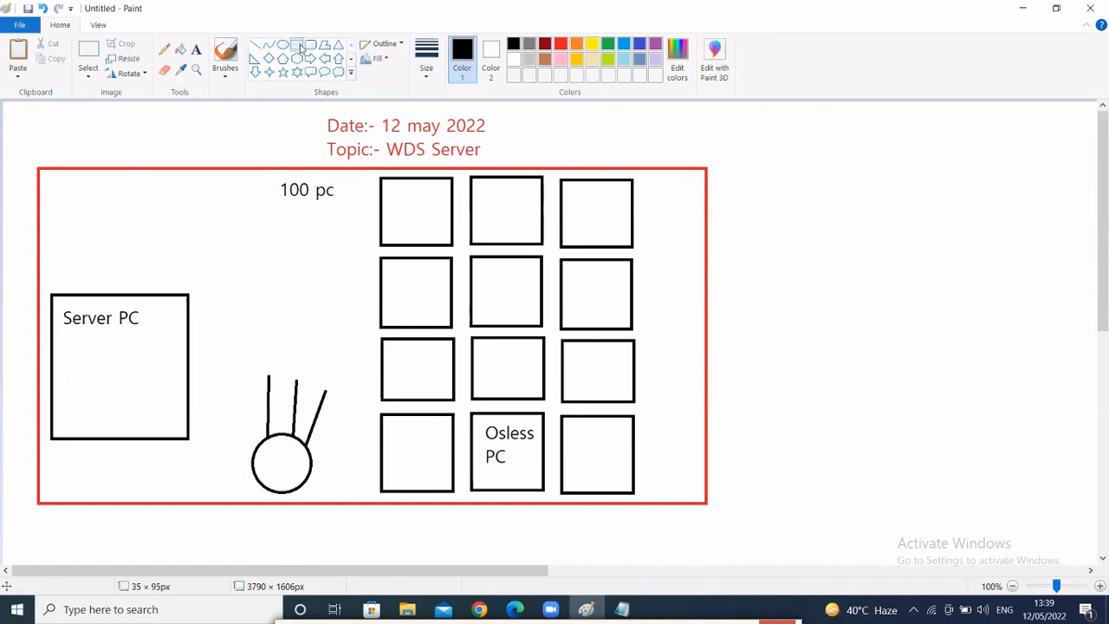
left_click_drag(234, 361, 280, 378)
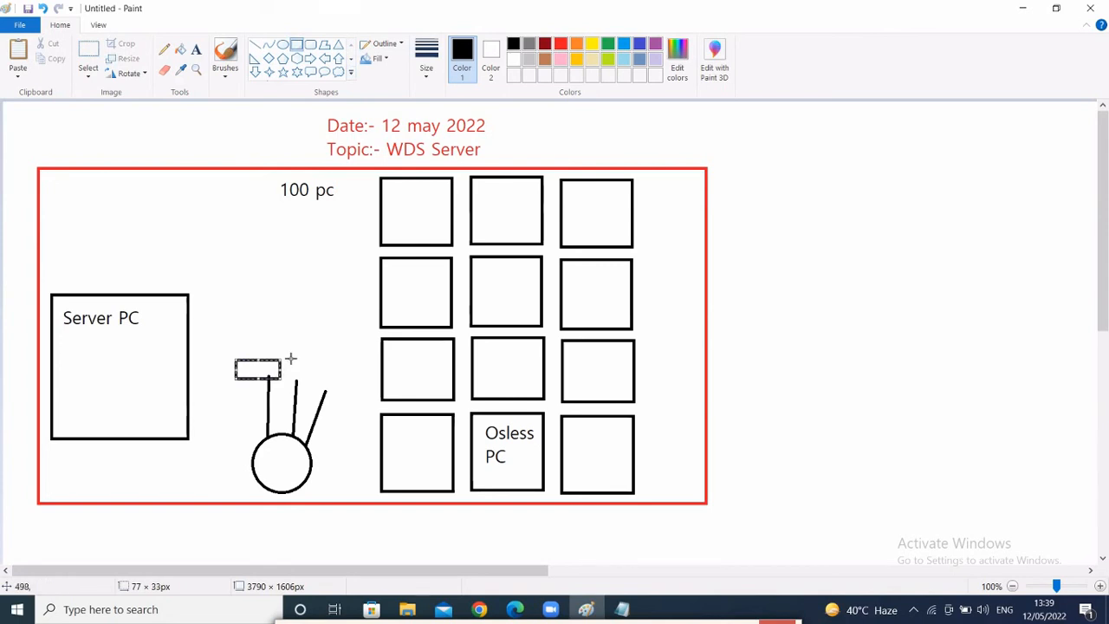
left_click_drag(280, 367, 272, 354)
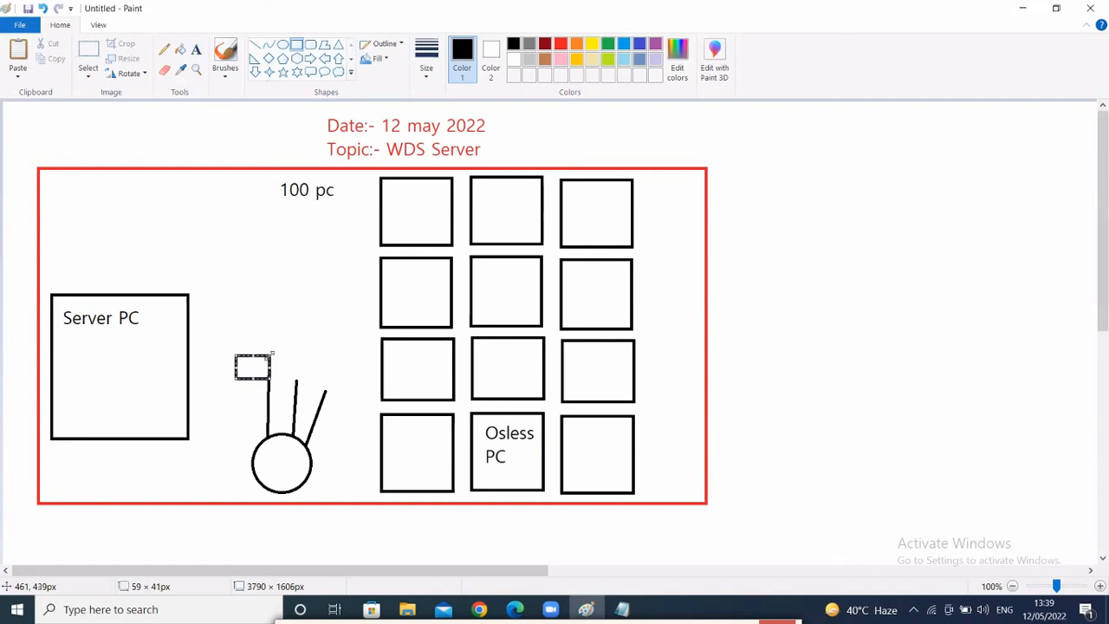
left_click(326, 356)
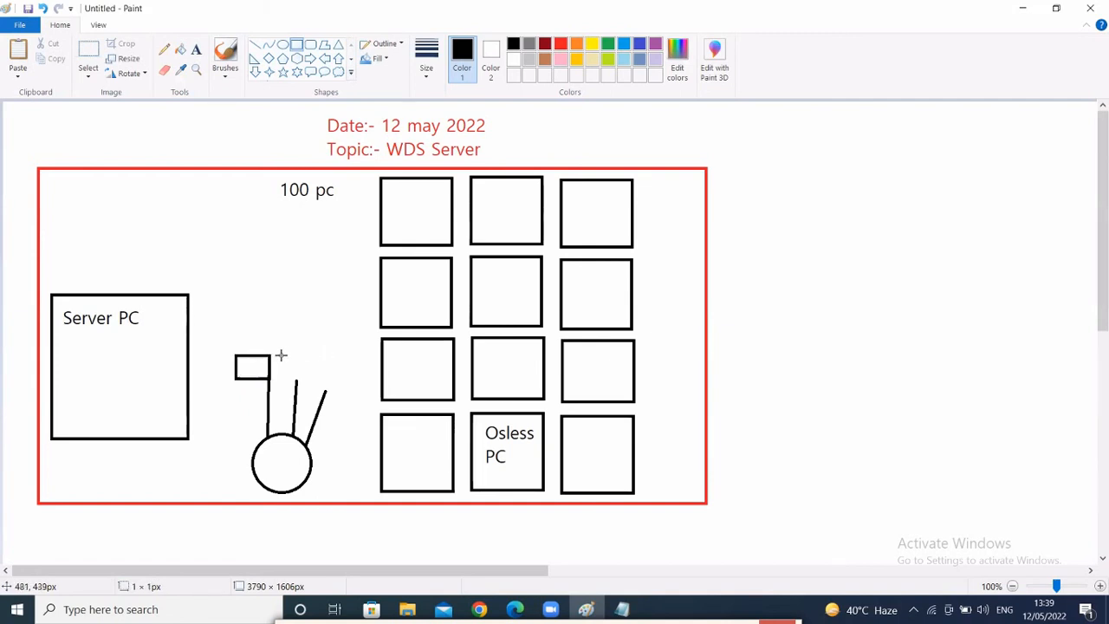
mouse_move(279, 355)
left_mouse_down()
mouse_move(314, 384)
mouse_move(368, 400)
left_mouse_up()
left_click(340, 375)
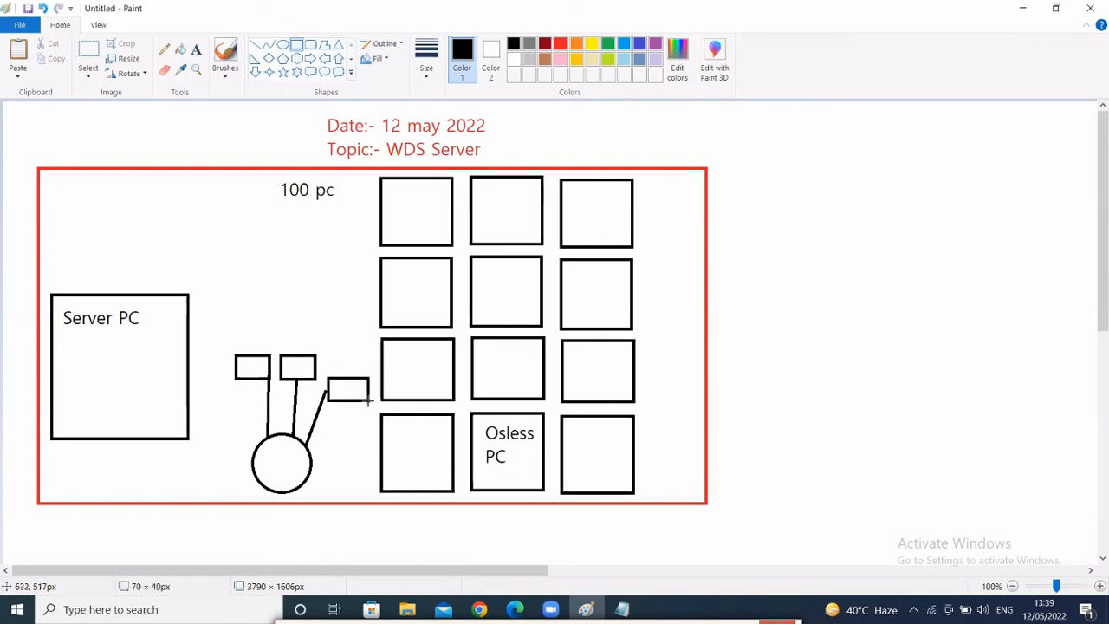
- Draw lines joining the first small box to Server PC and the other two boxes to grid PCs
left_click(196, 48)
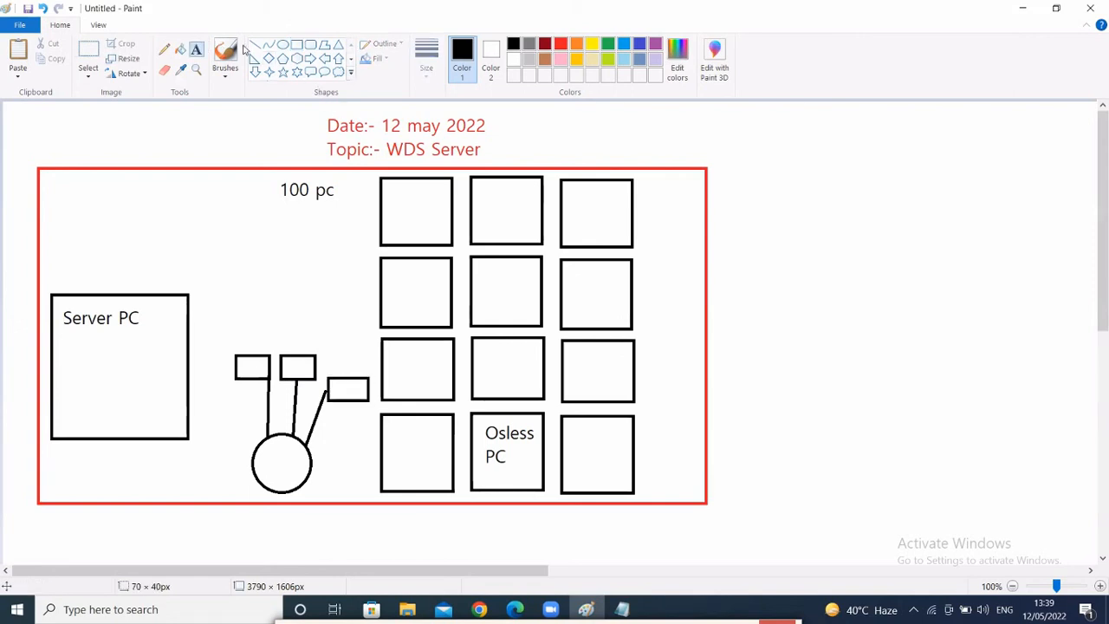
left_click(254, 44)
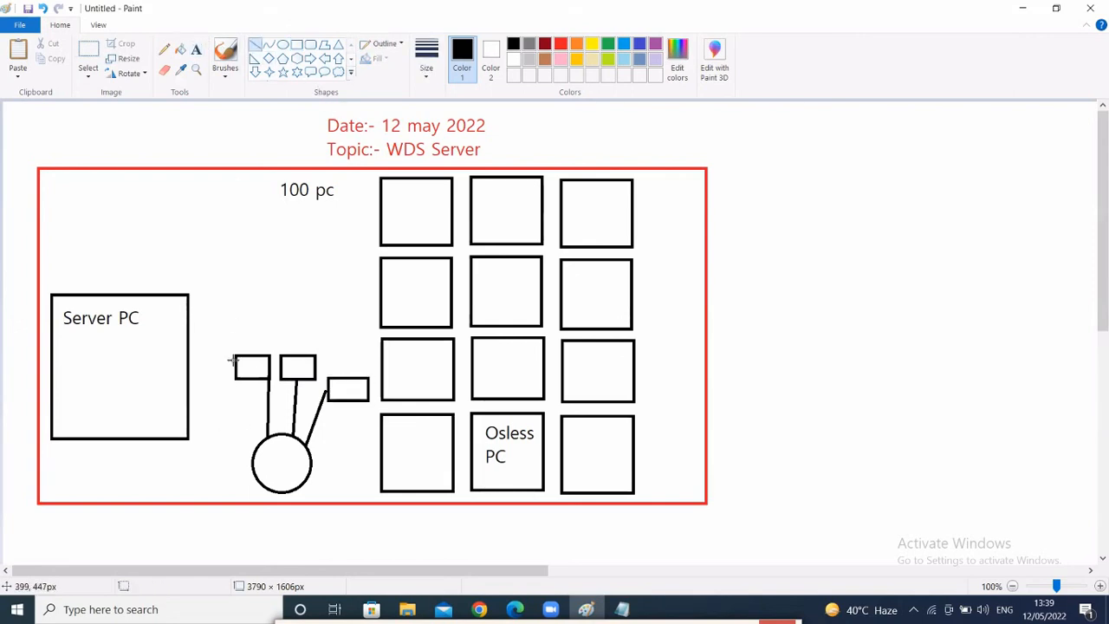
left_click_drag(234, 357, 192, 336)
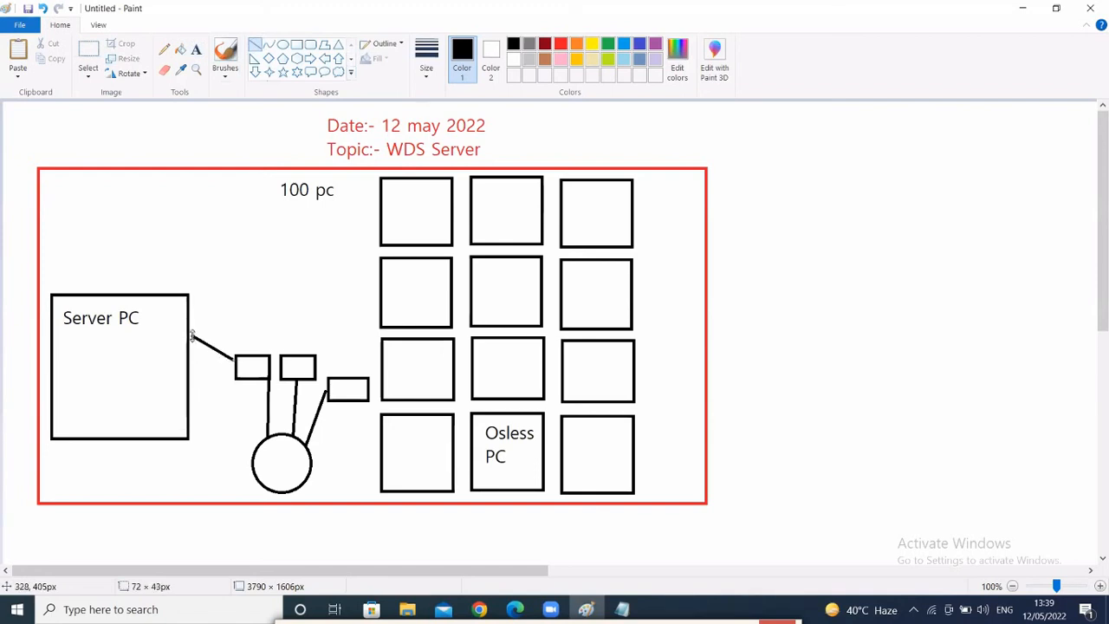
left_click(274, 292)
mouse_move(281, 355)
left_mouse_down()
mouse_move(372, 292)
mouse_move(379, 266)
left_mouse_up()
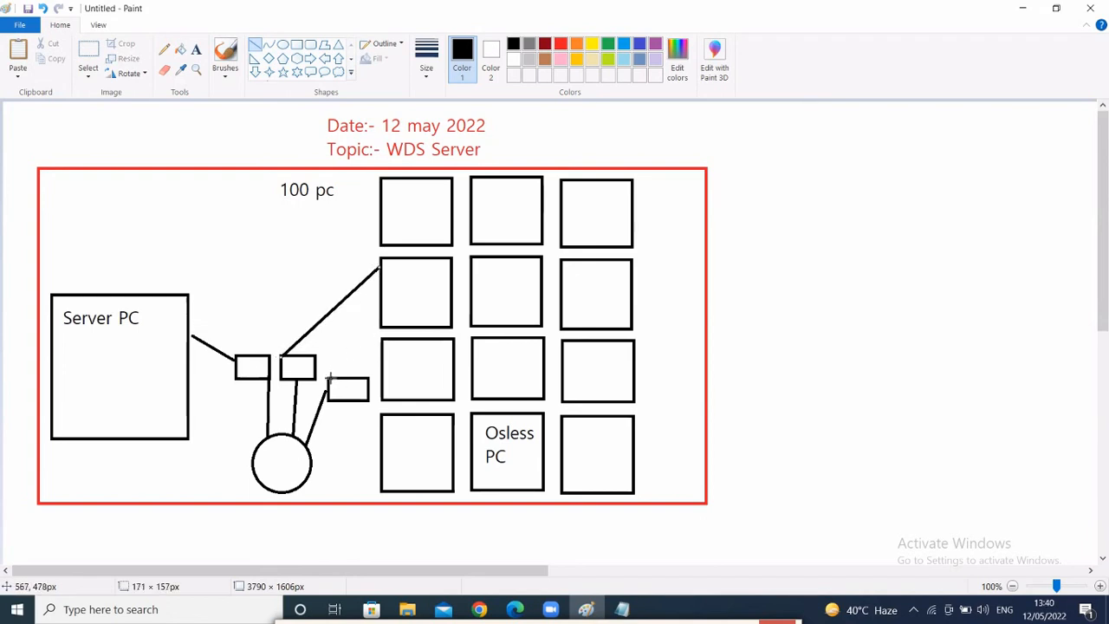
left_click_drag(330, 378, 383, 340)
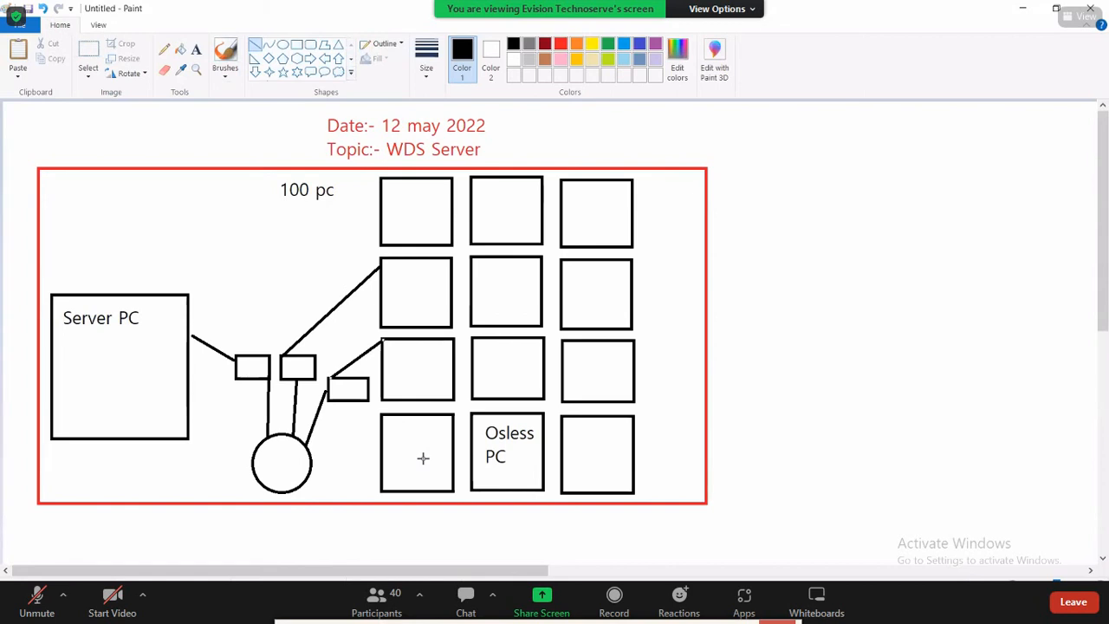
left_click(36, 600)
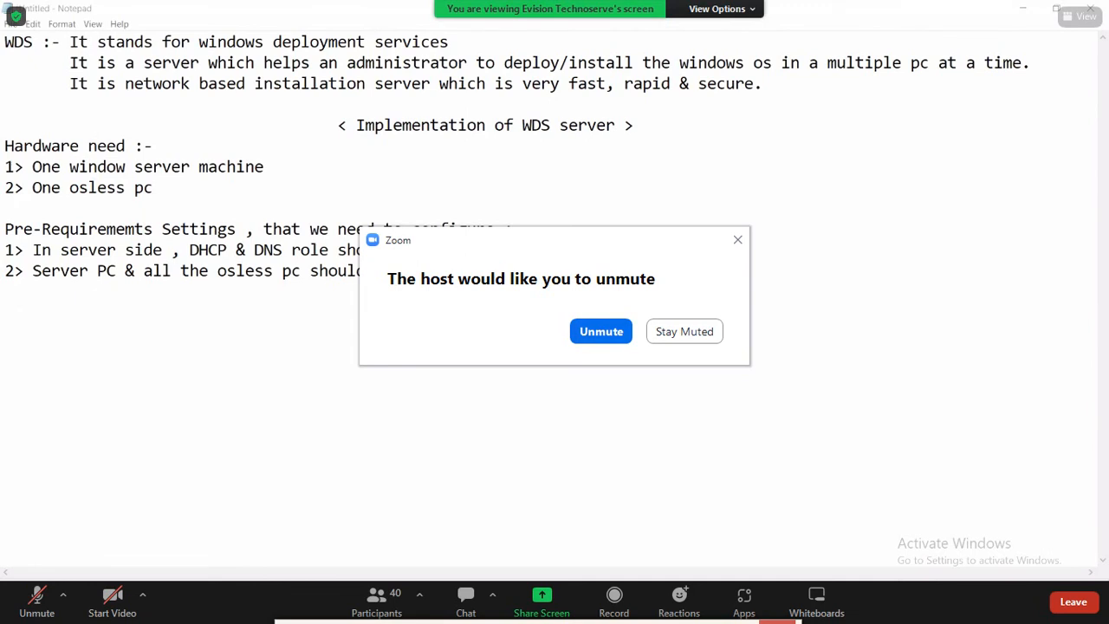
- Dismiss the meeting prompt and start a new '3>' prerequisite line in Notepad
left_click(737, 240)
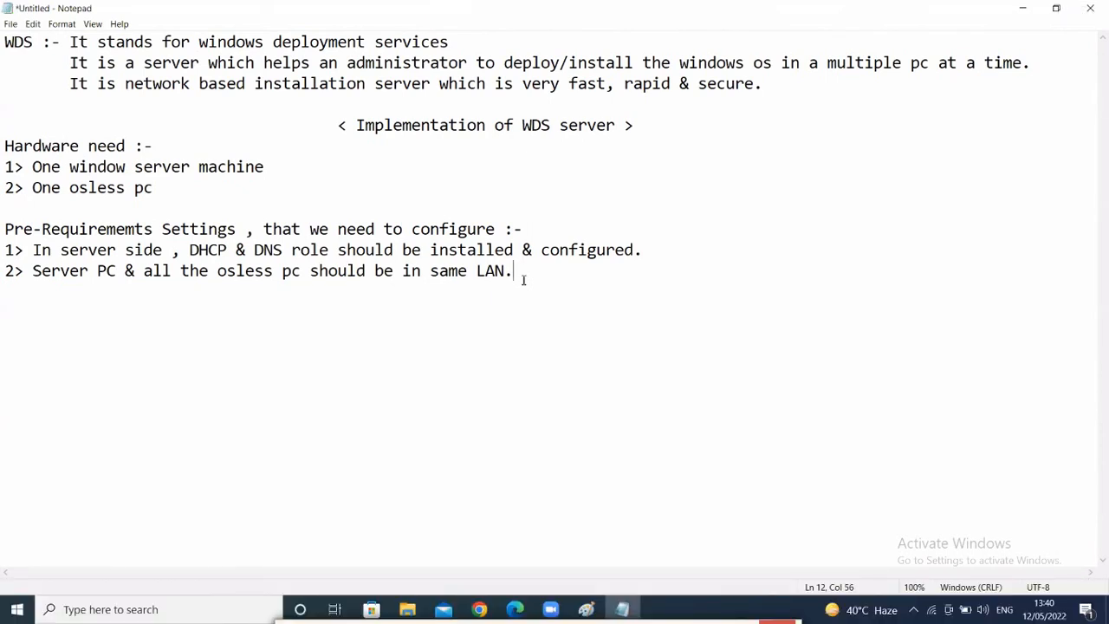
key("Return")
type("3>")
- Back in Paint, draw a stray line across Server PC and undo it
left_click(586, 609)
left_click_drag(44, 280, 208, 431)
key("ctrl+z")
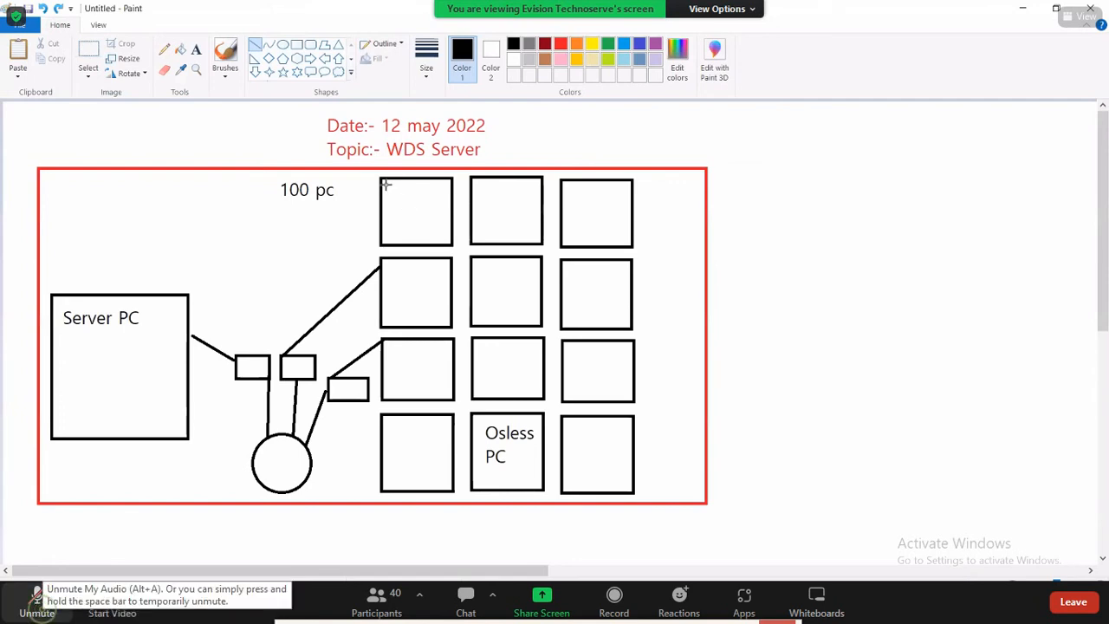
- Draw an underline beneath the 'Server PC' label, then return to Notepad
left_click_drag(62, 331, 148, 330)
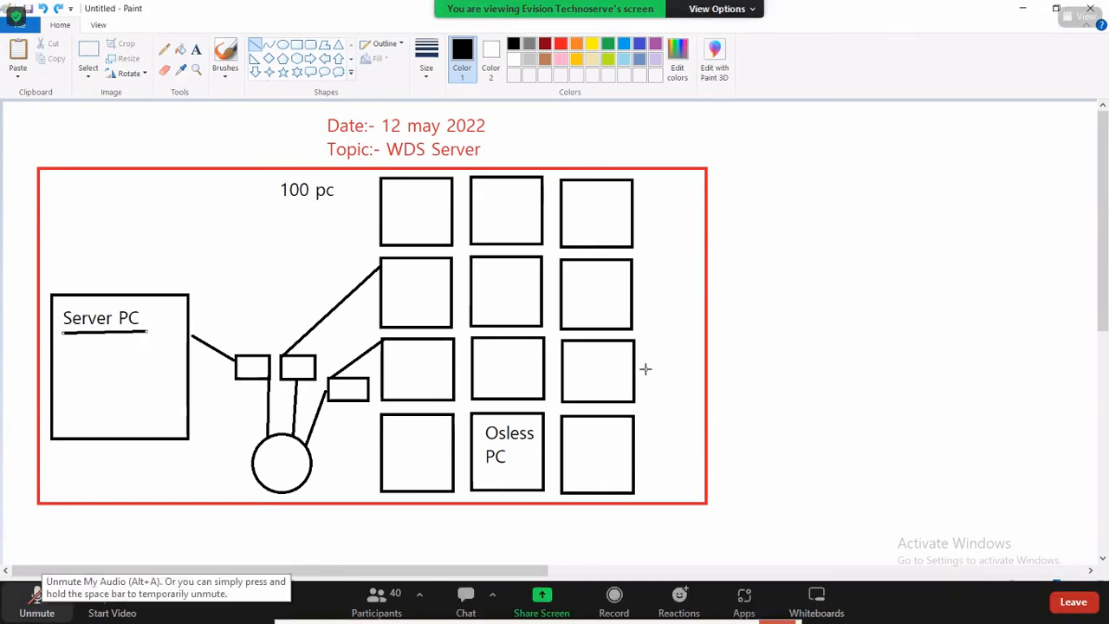
key("alt+Tab")
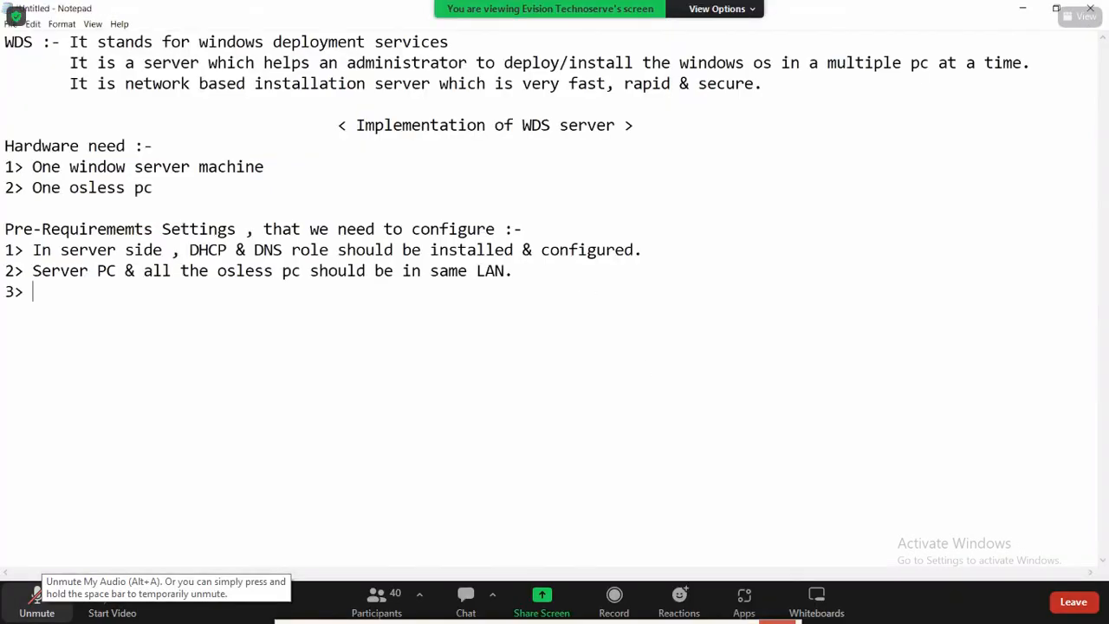
- Complete prerequisite 3 as 'Attach windows 10 iso image file in server machine' and add a 'Process :-' heading
type("Atta")
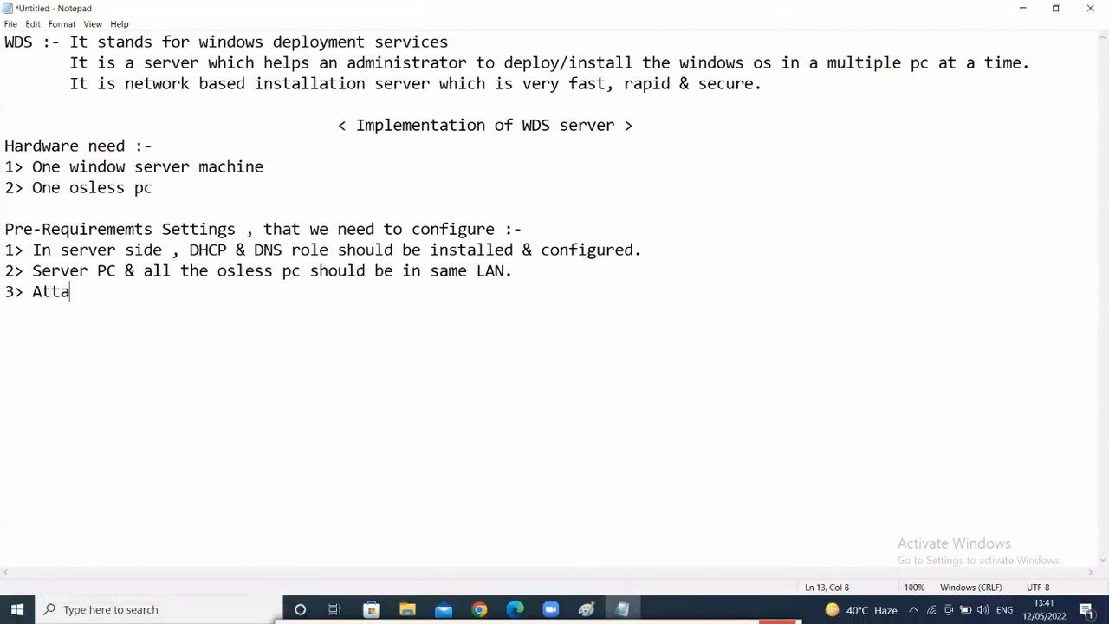
type("ch windows 10")
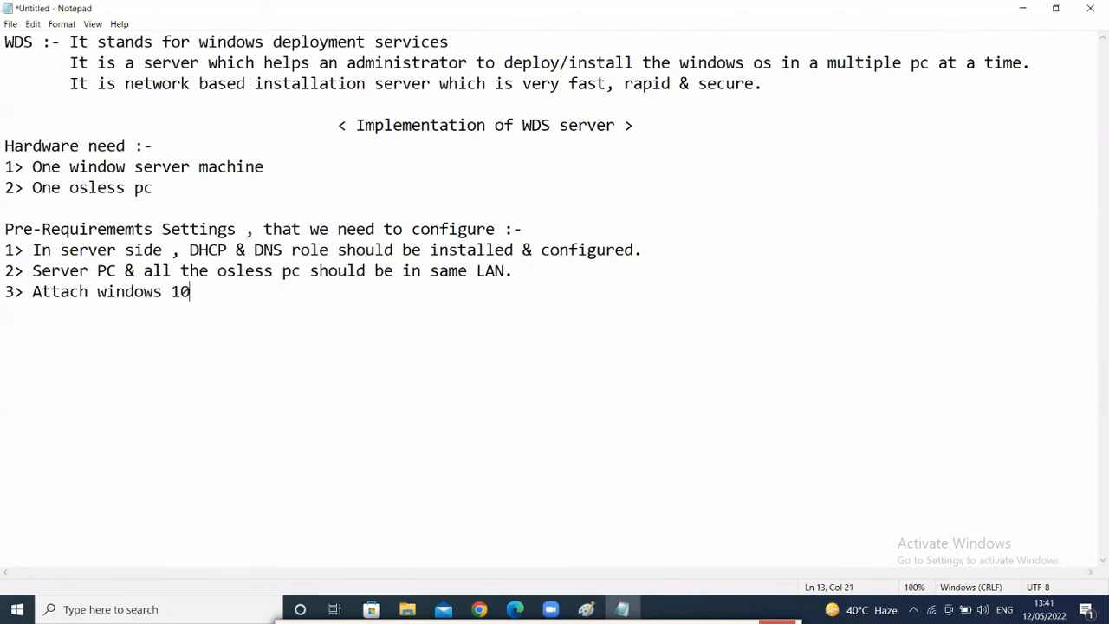
type(" iso image ")
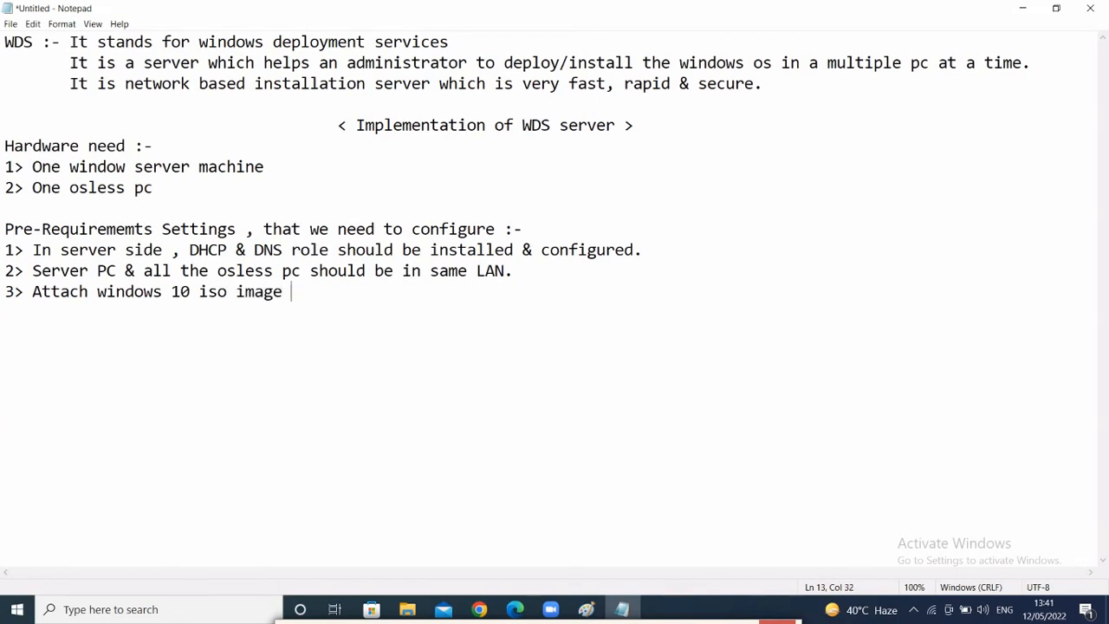
type("file in se")
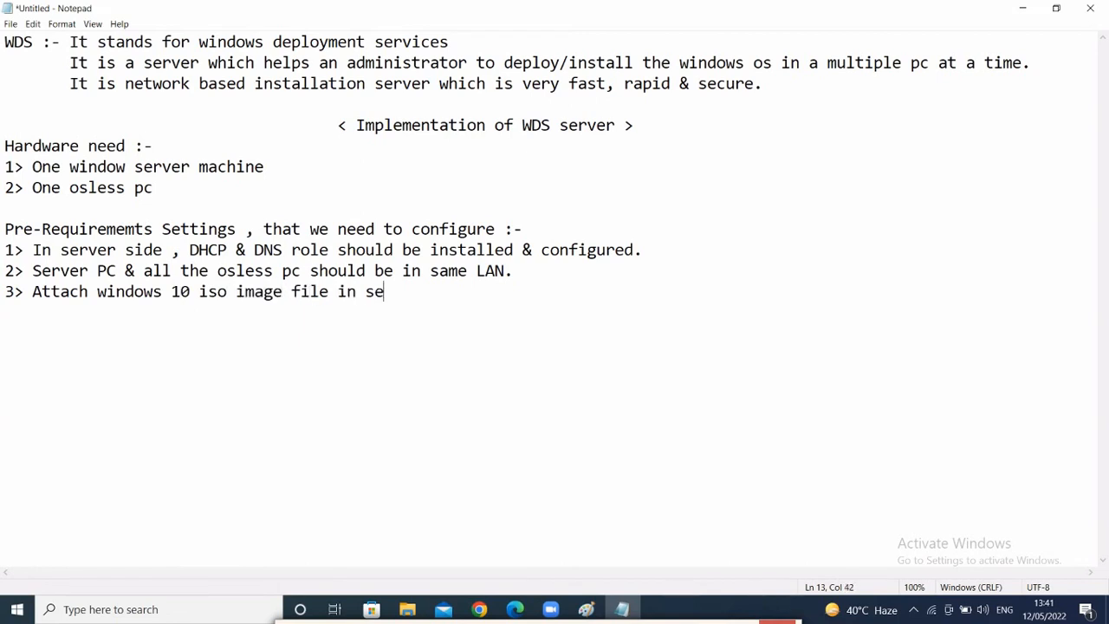
type("rver machi")
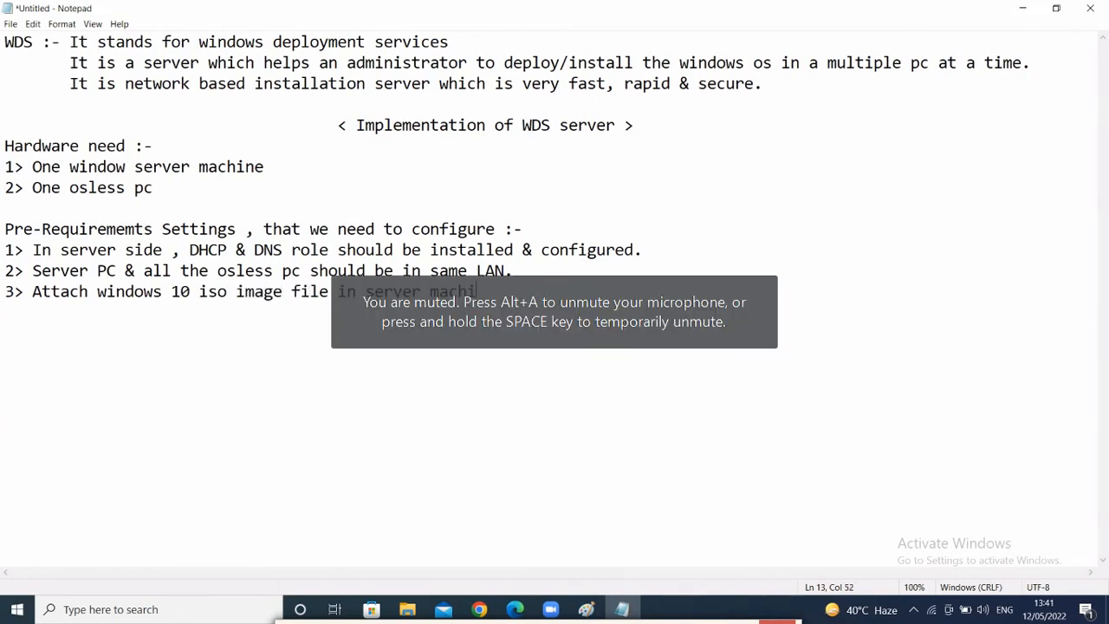
type("ne")
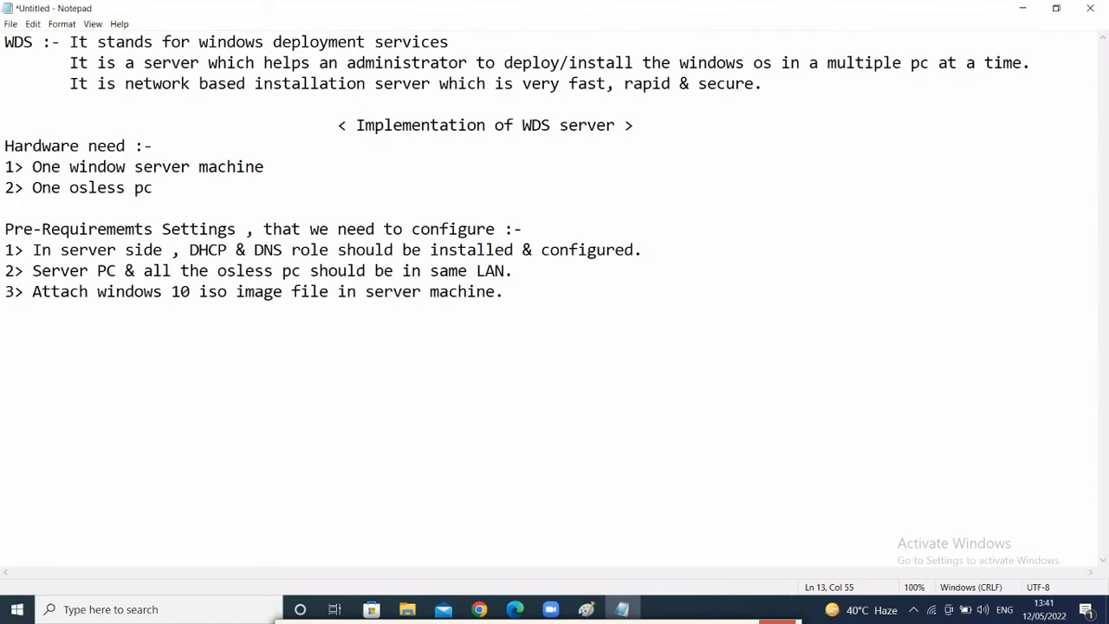
key("Return")
key("Return")
type("process")
key("BackSpace")
key("BackSpace")
key("BackSpace")
key("BackSpace")
key("BackSpace")
key("BackSpace")
key("BackSpace")
type("Process :-")
- List process steps '1> Add & install WDS role' and '2> Configure'
key("Return")
type("1> ")
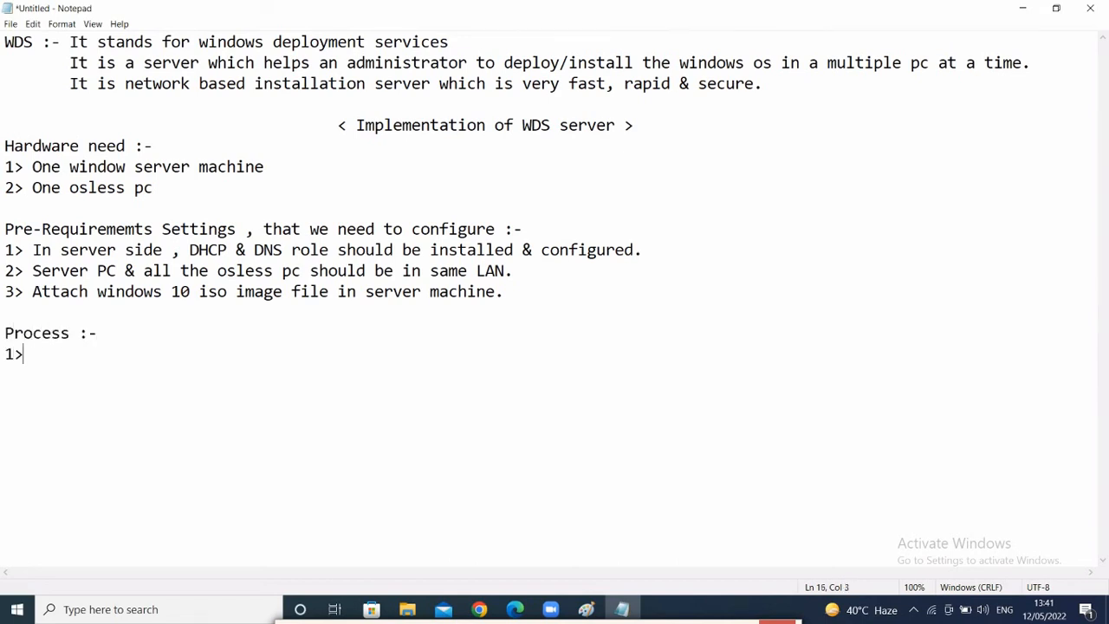
type("Add & install ")
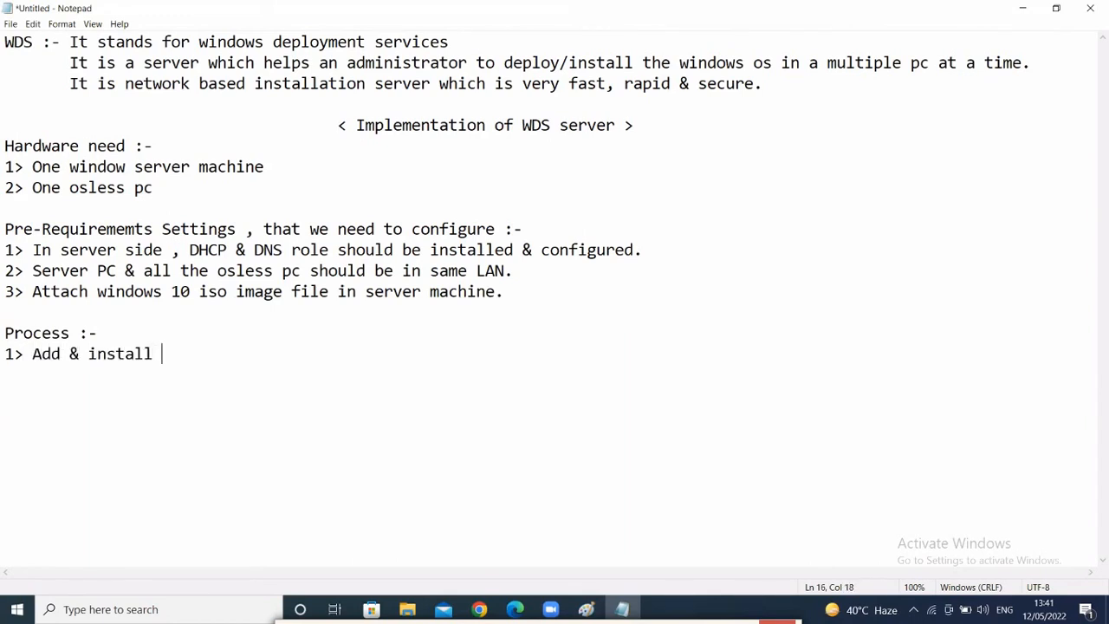
type("WDS role")
key("Return")
type("2> ")
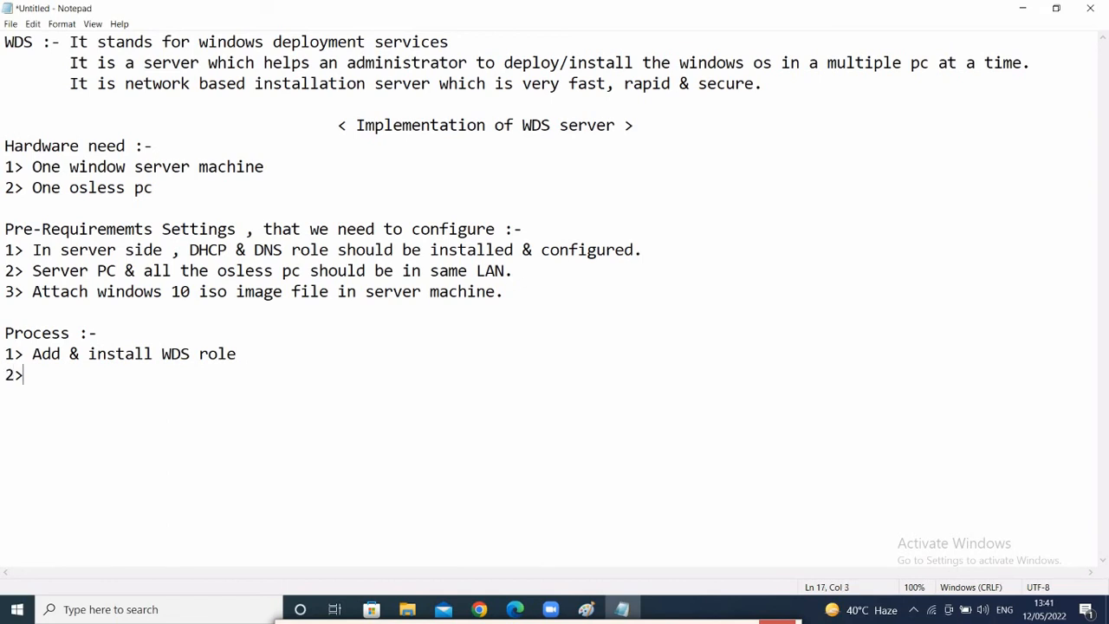
type("Configure")
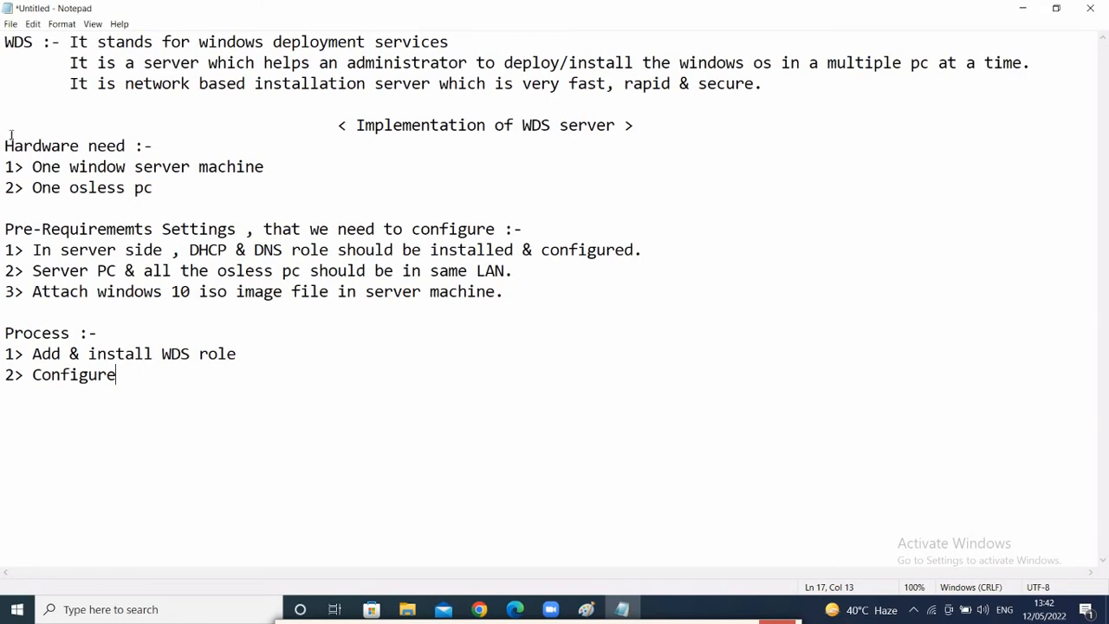
- Highlight the hardware requirement lines, then minimize Notepad and show the desktop
left_click_drag(11, 136, 285, 305)
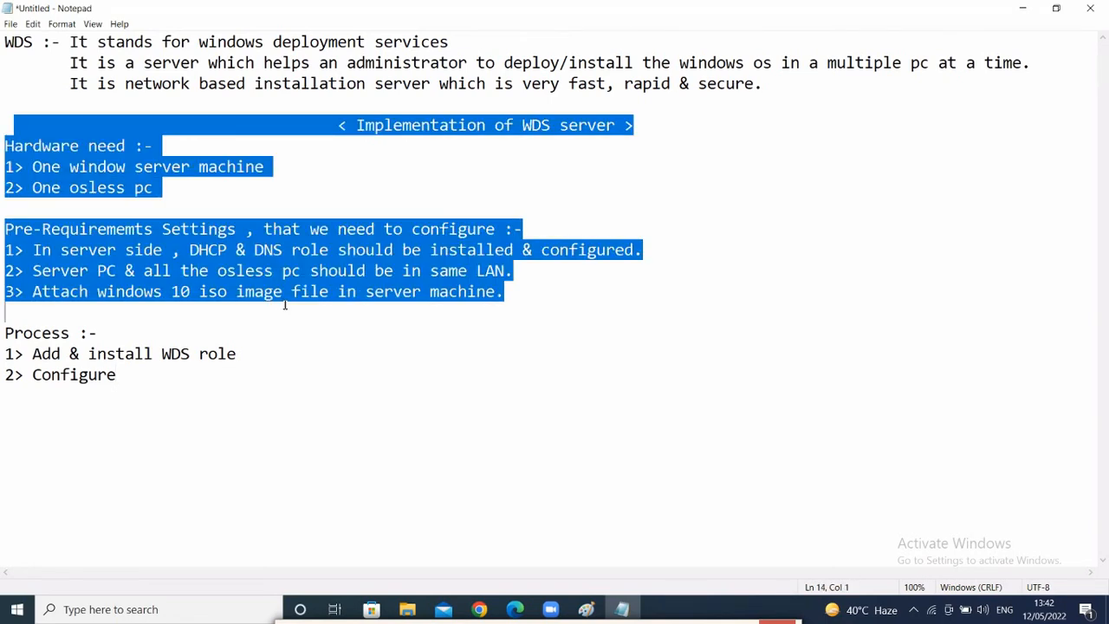
left_click(245, 348)
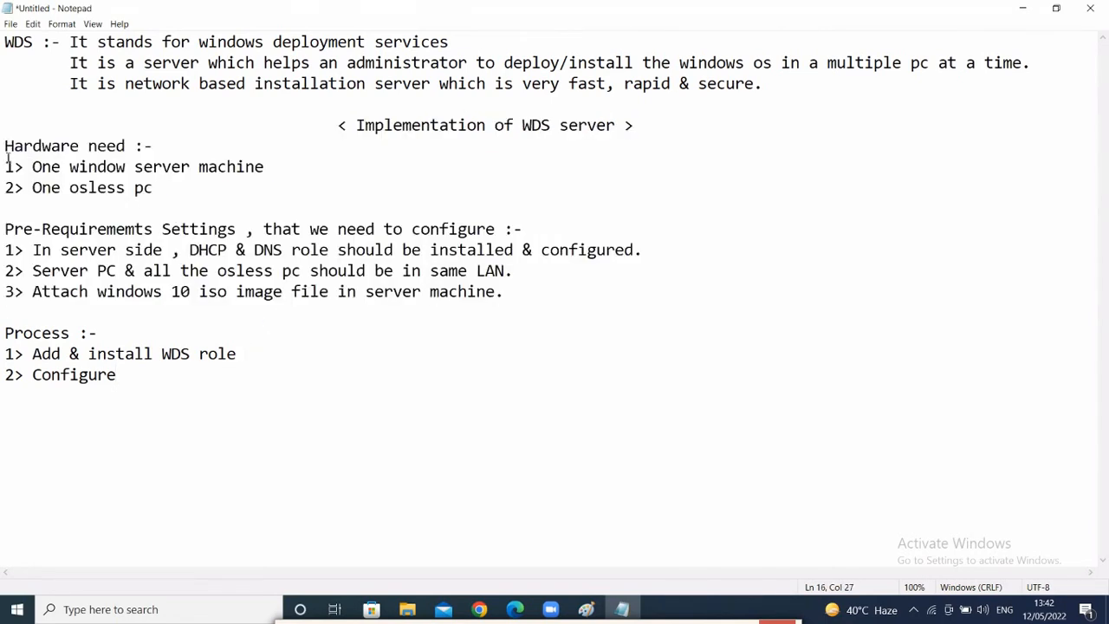
left_click_drag(6, 163, 163, 188)
mouse_move(258, 168)
left_mouse_down()
mouse_move(279, 169)
mouse_move(251, 184)
left_mouse_up()
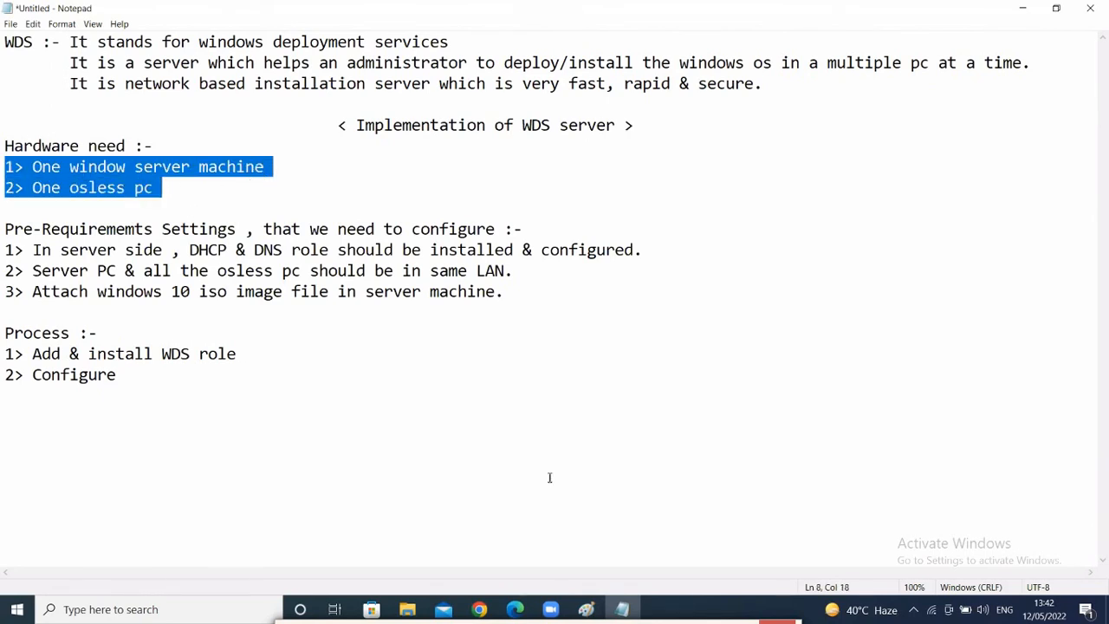
left_click(653, 396)
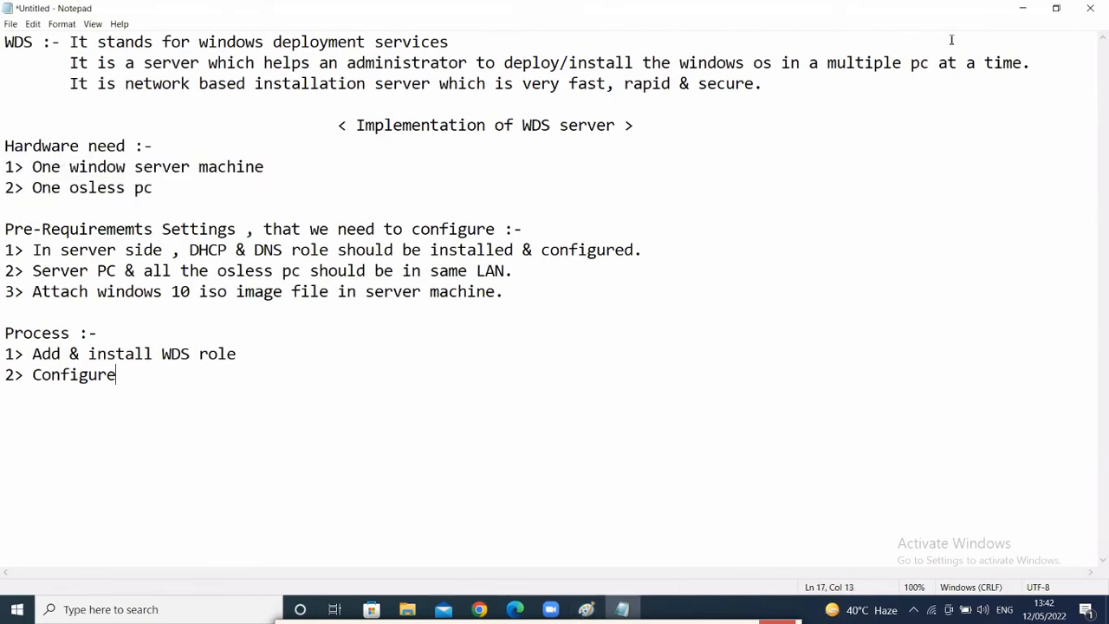
left_click(1013, 10)
key("super+d")
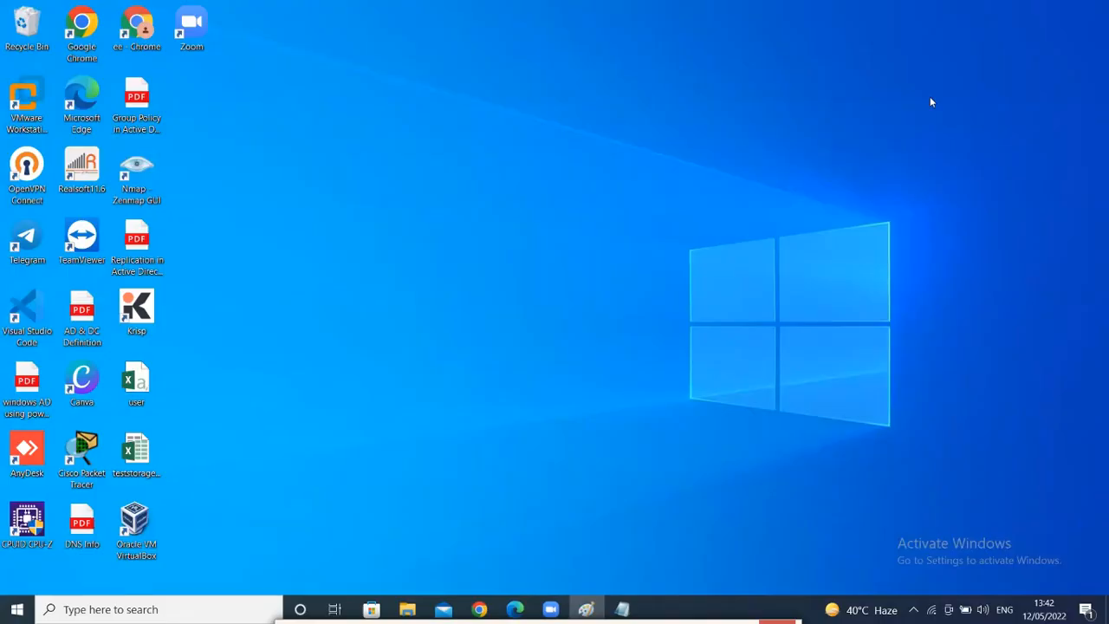
- Launch VMware Workstation and open the PDC- evision.local VM's summary page
left_click(7, 104)
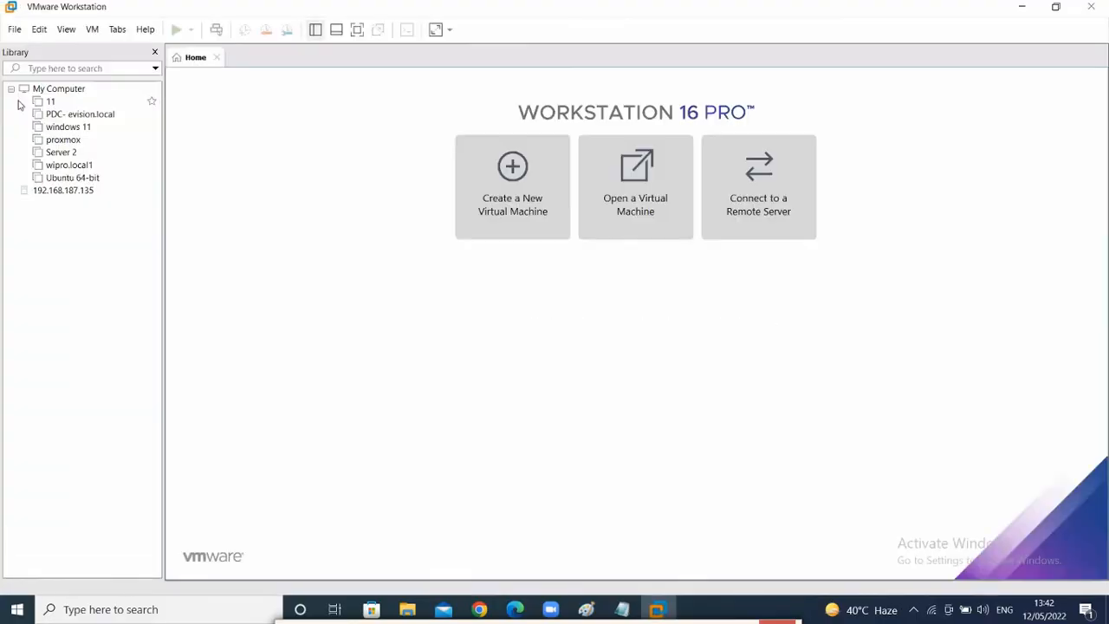
left_click(59, 114)
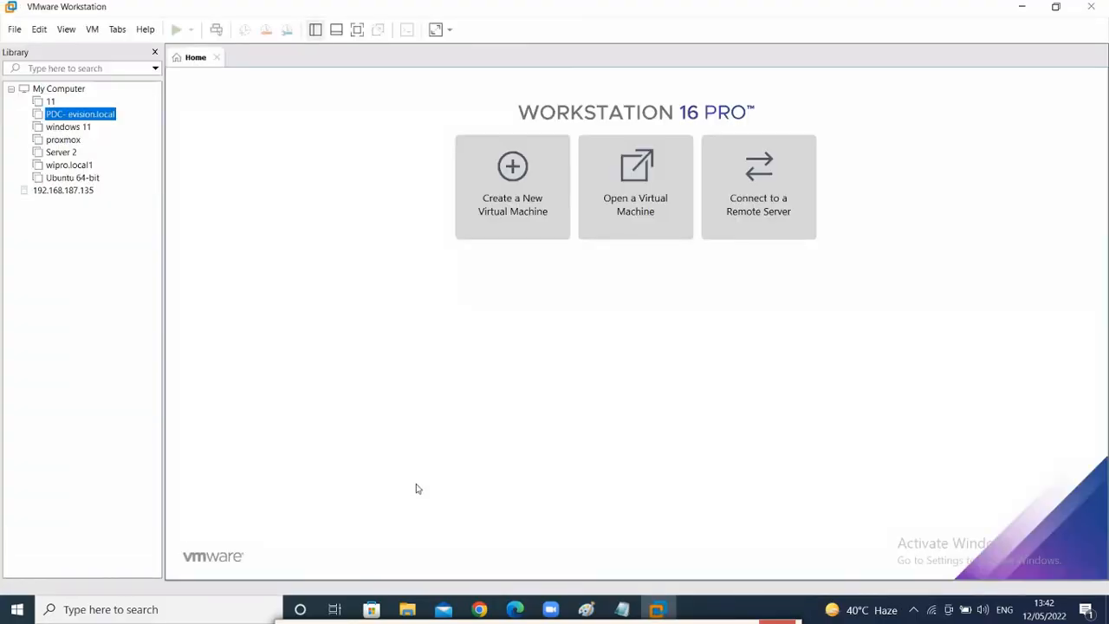
left_click(406, 503)
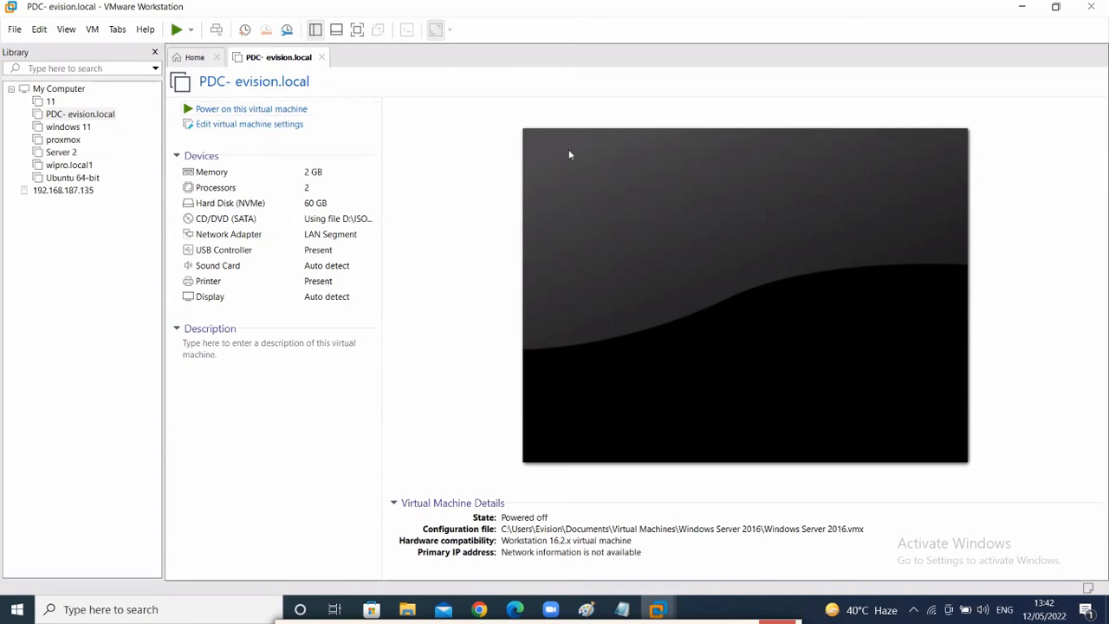
- Power on PDC- evision.local and return to its console as it applies computer settings
left_click(227, 113)
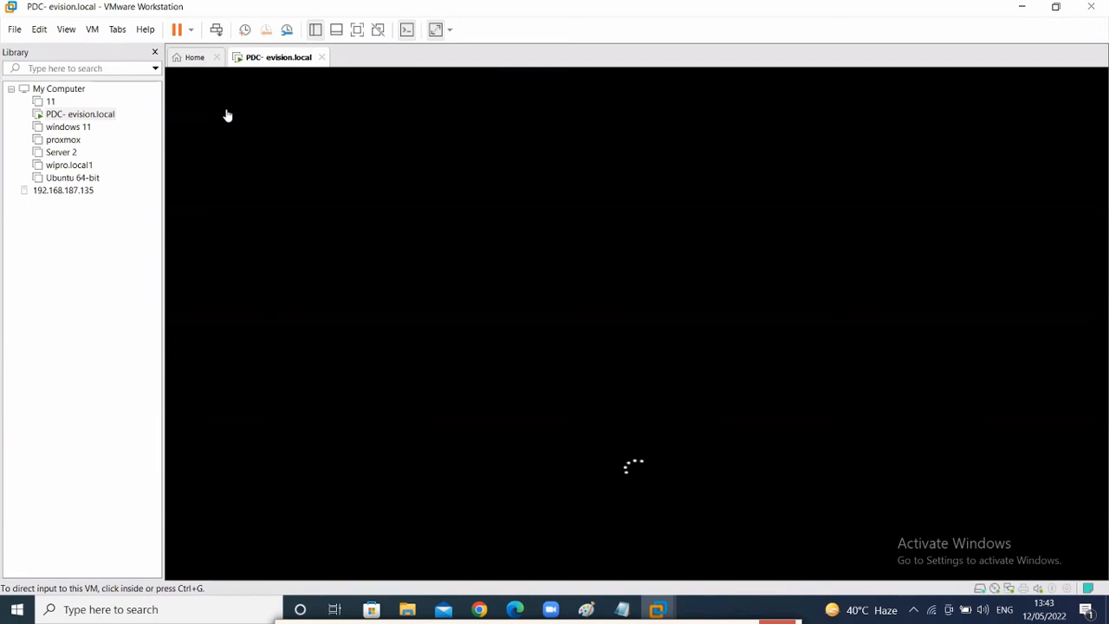
left_click(417, 455)
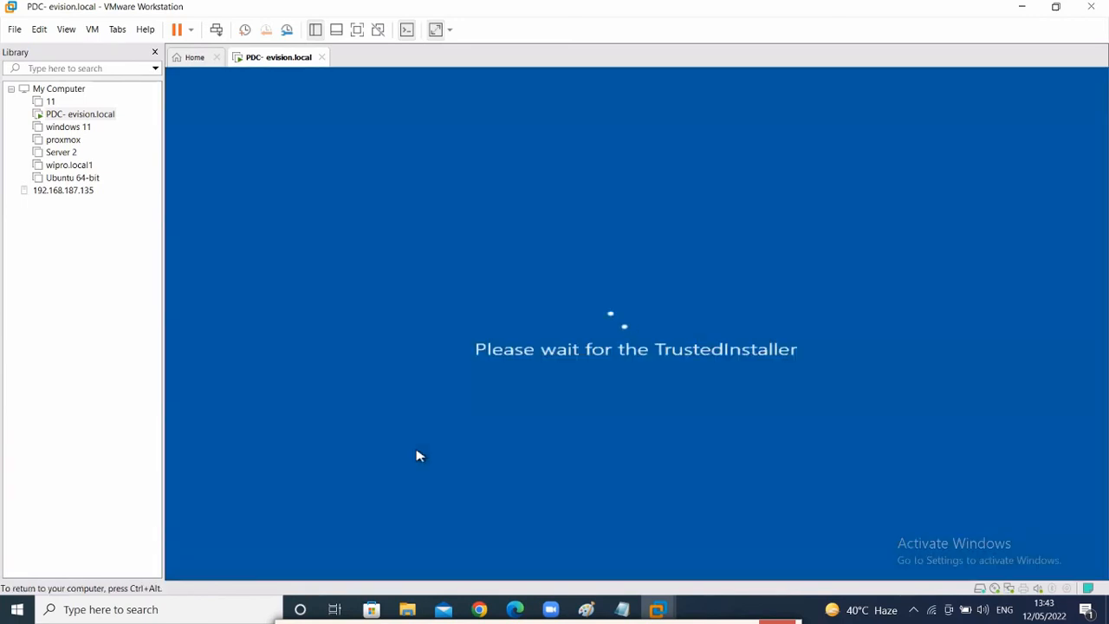
key("ctrl+alt")
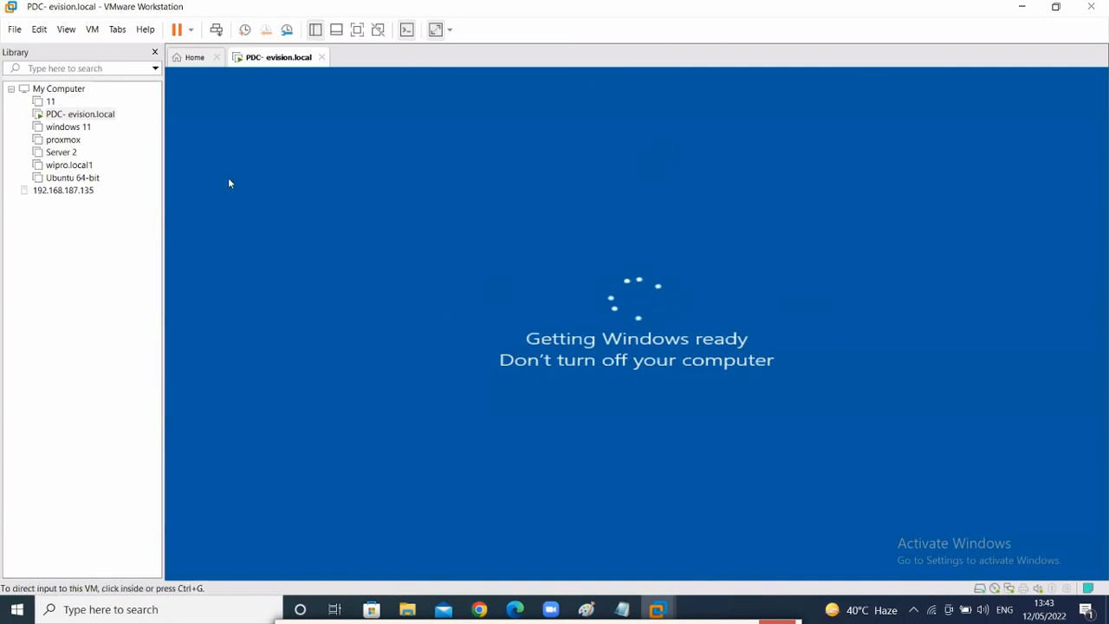
left_click(620, 613)
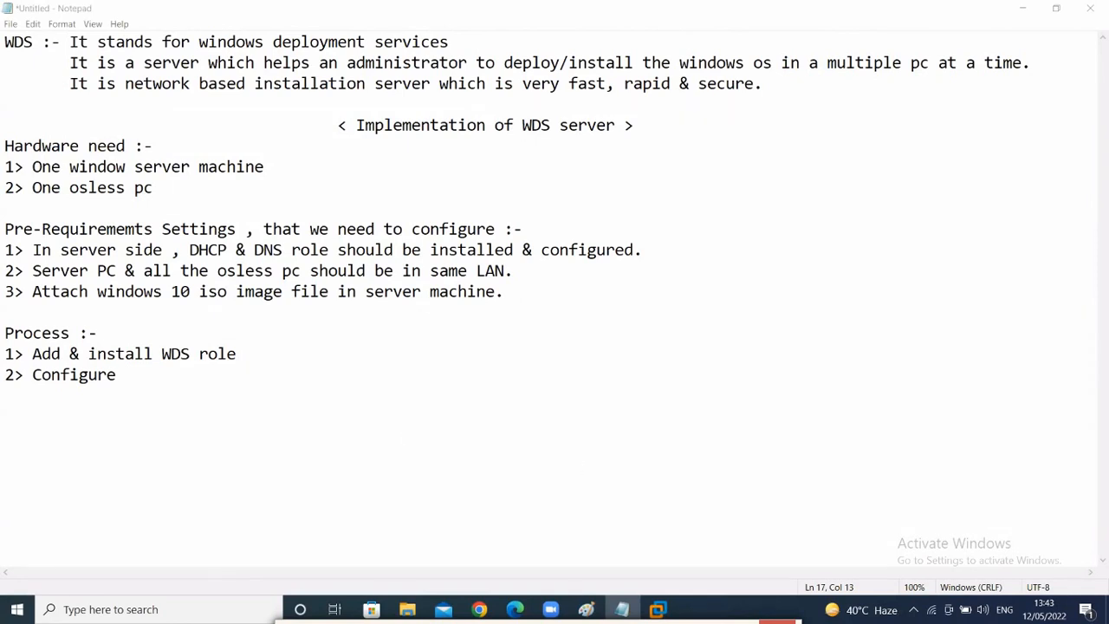
mouse_move(658, 609)
left_click(726, 508)
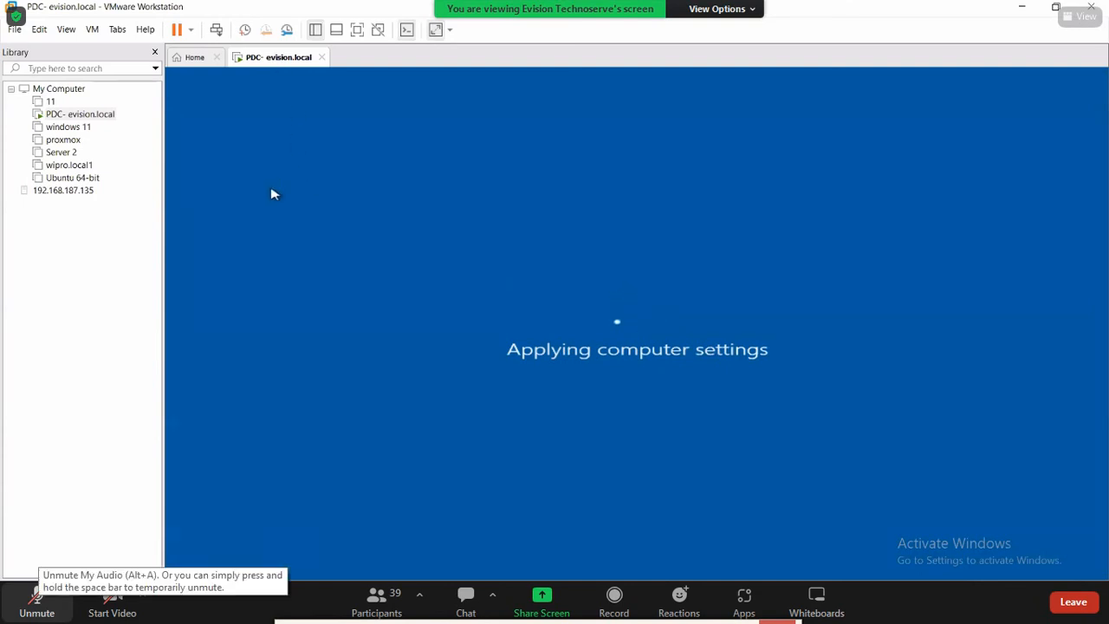
- Open and close the Ubuntu 64-bit tab, then go to the Home tab
left_click(73, 178)
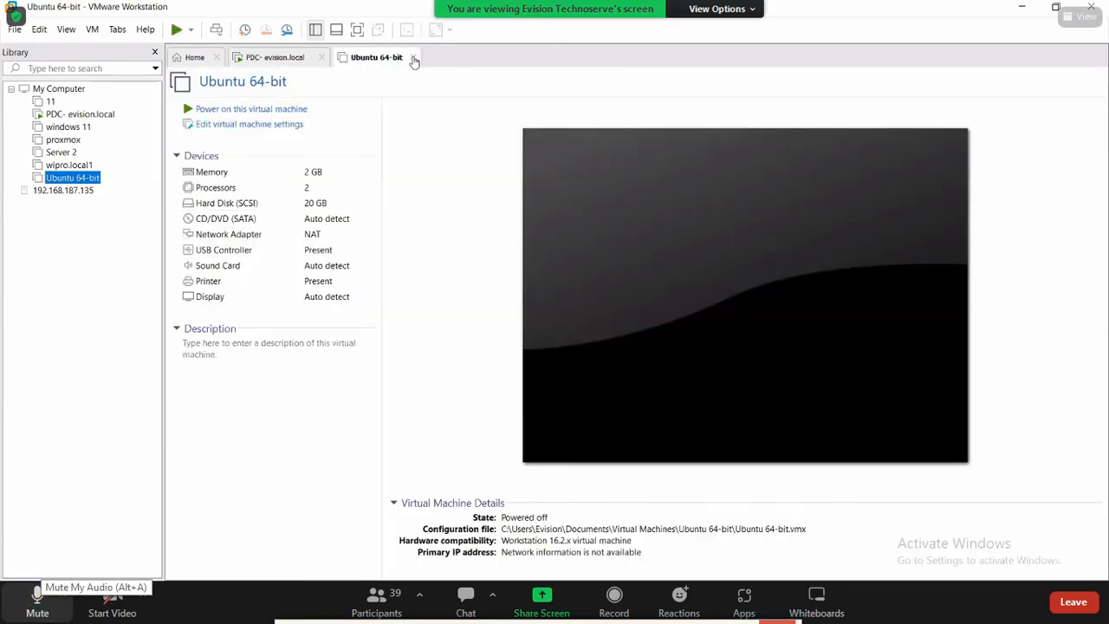
left_click(413, 57)
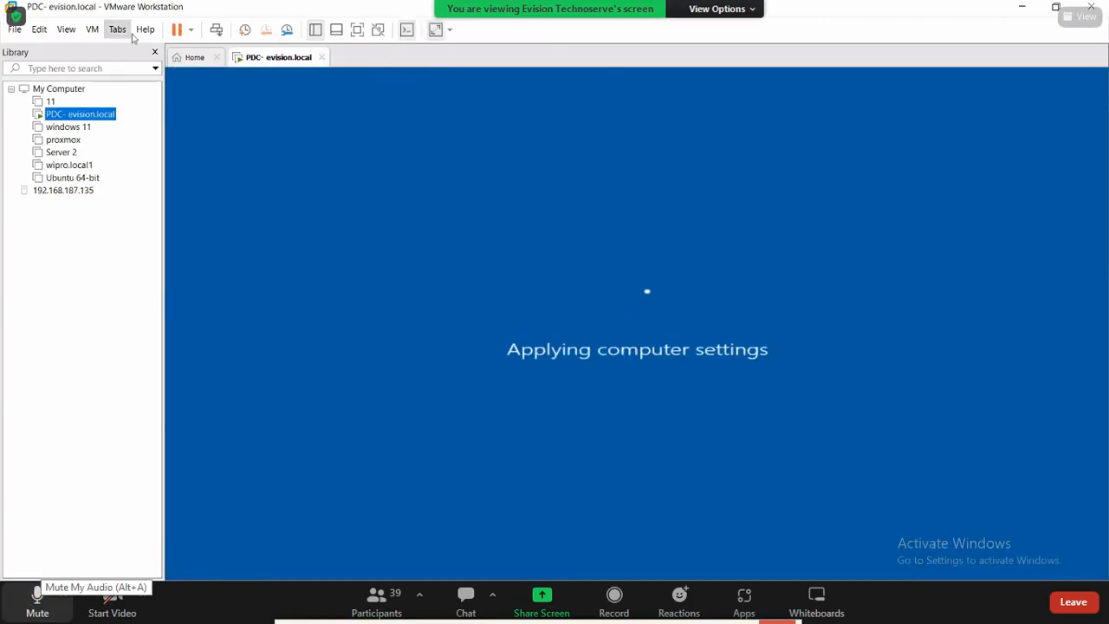
left_click(208, 59)
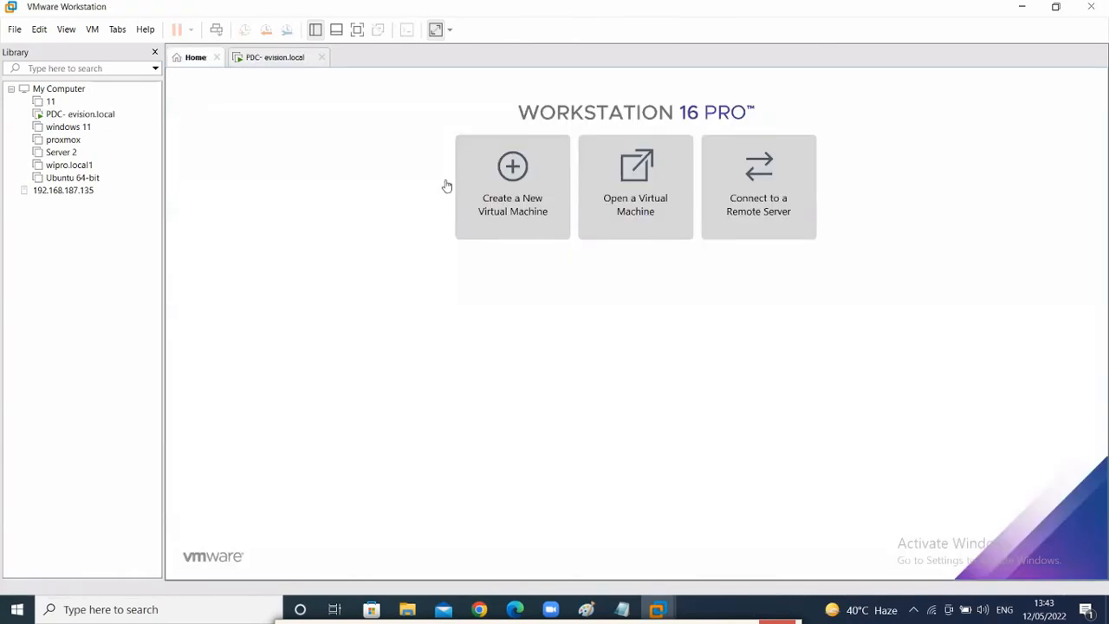
- Start a Custom new virtual machine with Workstation 16.2.x hardware compatibility
left_click(537, 211)
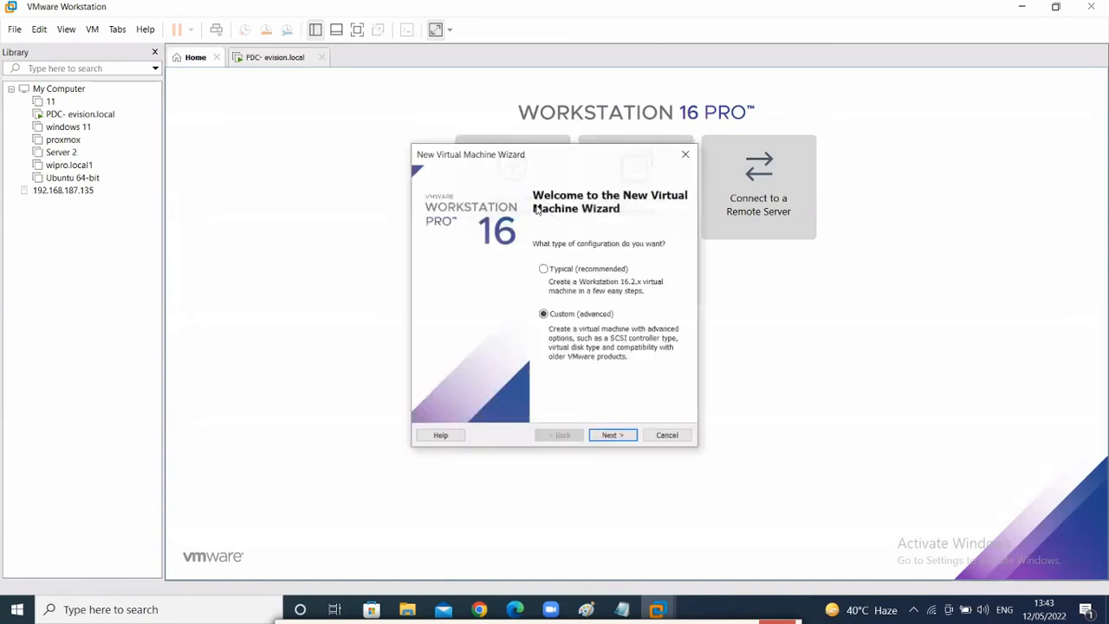
left_click(628, 436)
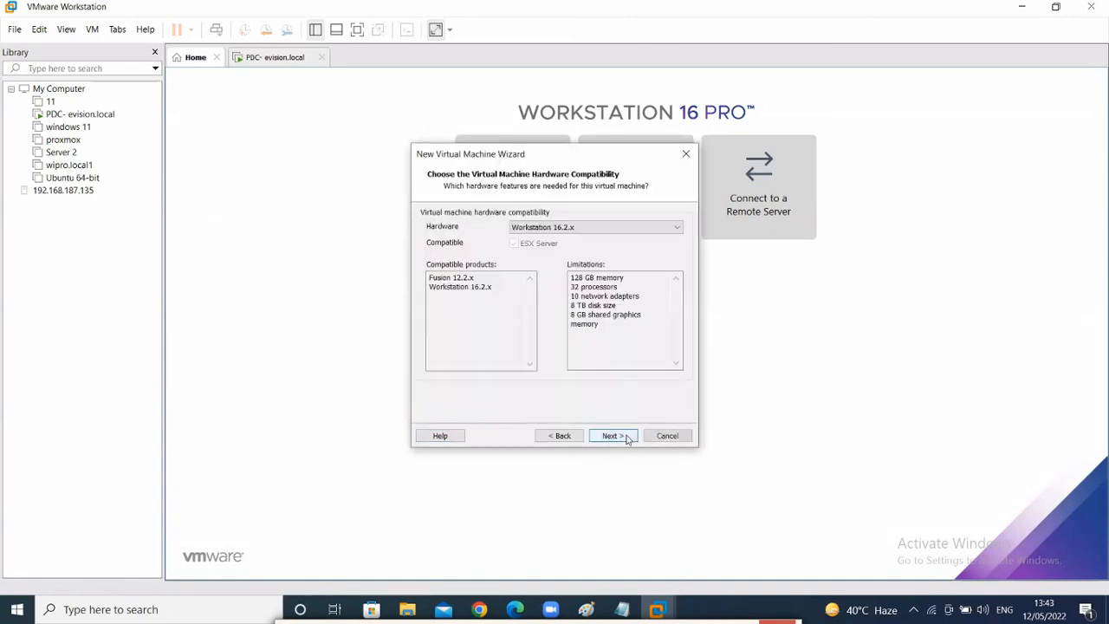
left_click(628, 436)
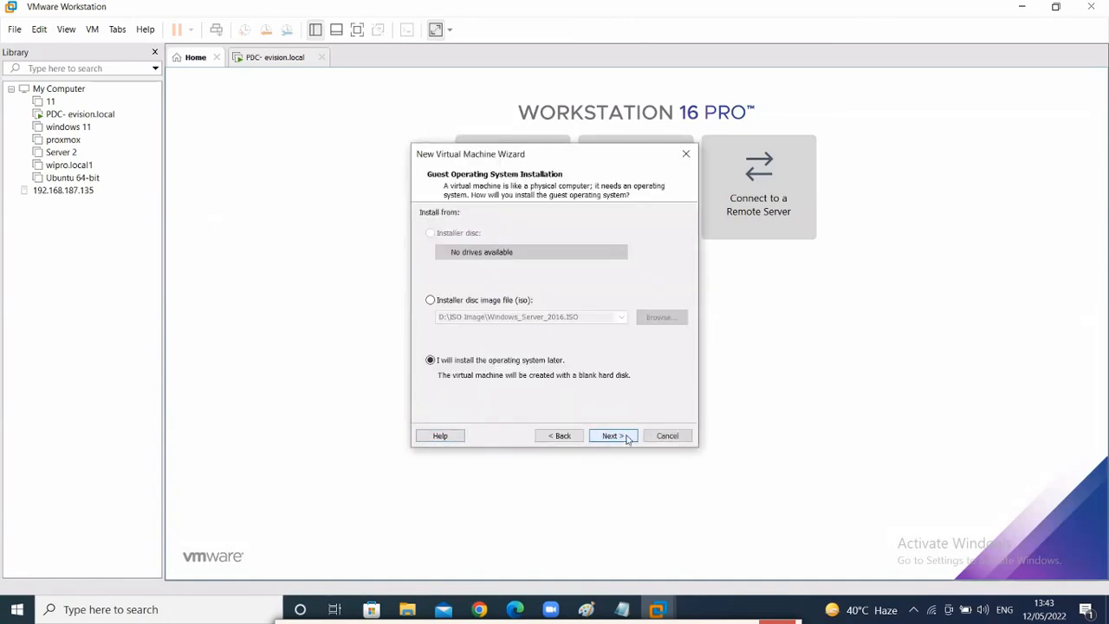
left_click(287, 177)
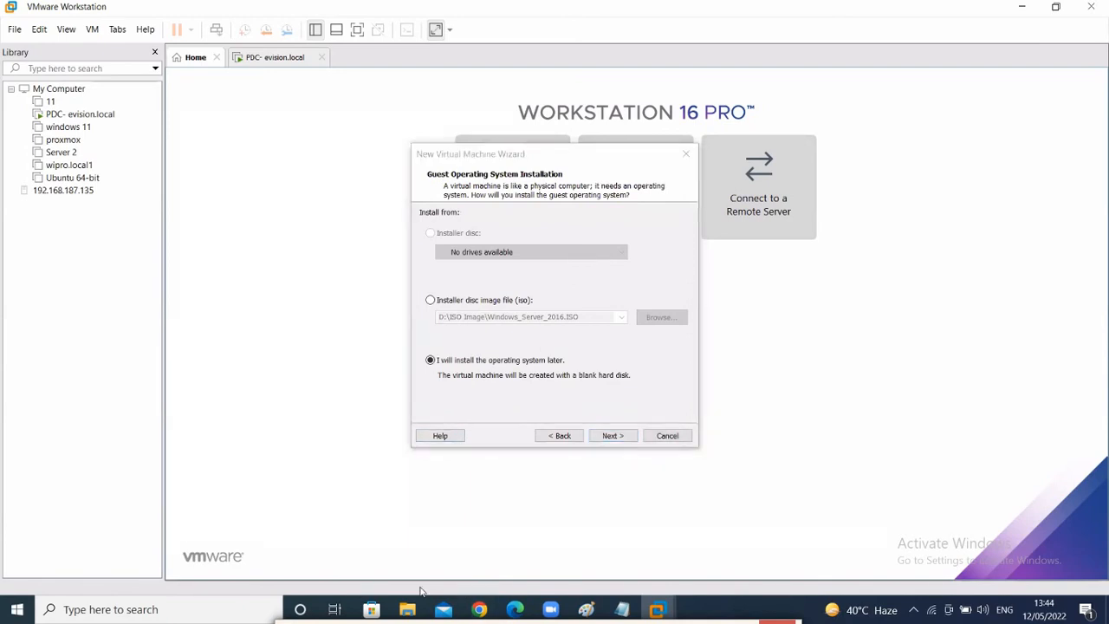
mouse_move(468, 404)
left_mouse_down()
mouse_move(392, 379)
mouse_move(472, 322)
mouse_move(624, 400)
mouse_move(446, 395)
left_mouse_up()
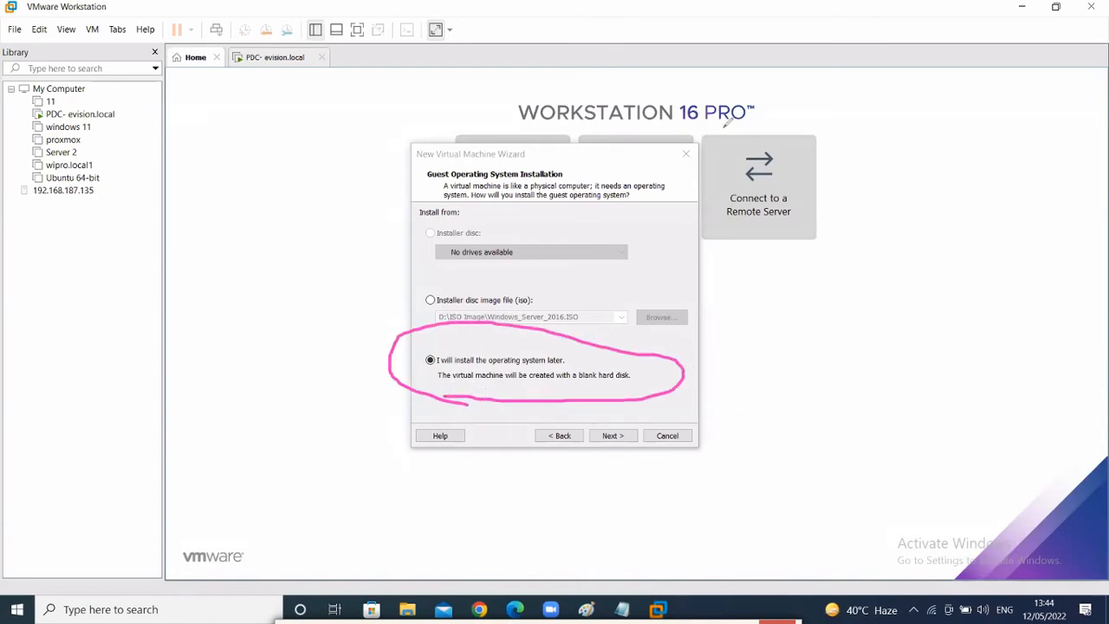
key("ctrl+z")
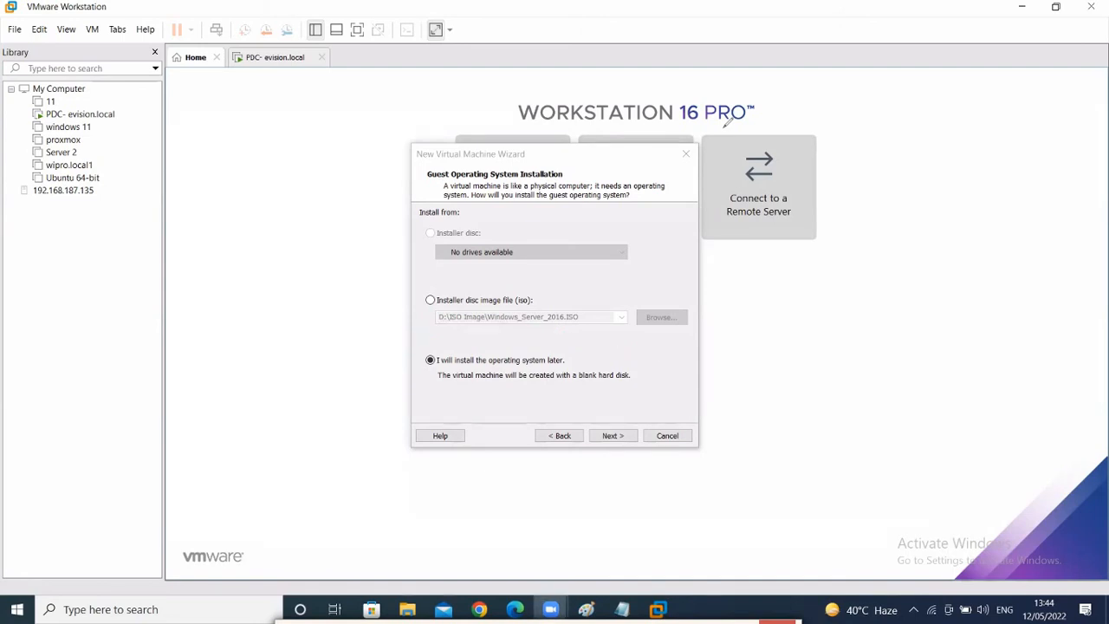
- Choose install OS later, Windows 10 and later x64 guest, and name it 'wds client'
left_click(624, 436)
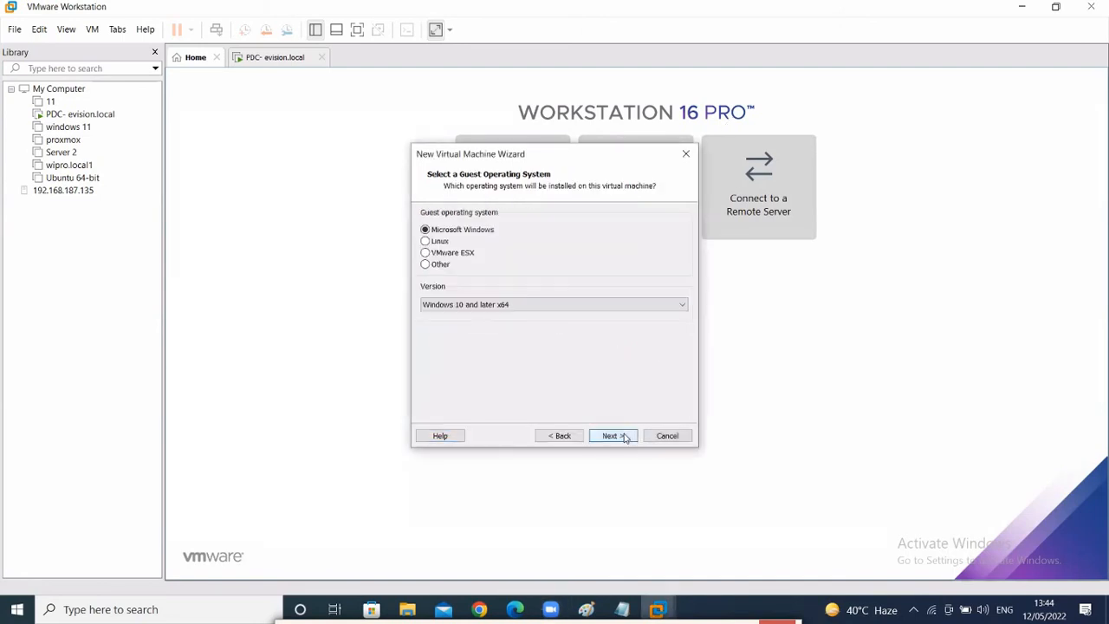
left_click(624, 437)
key("BackSpace")
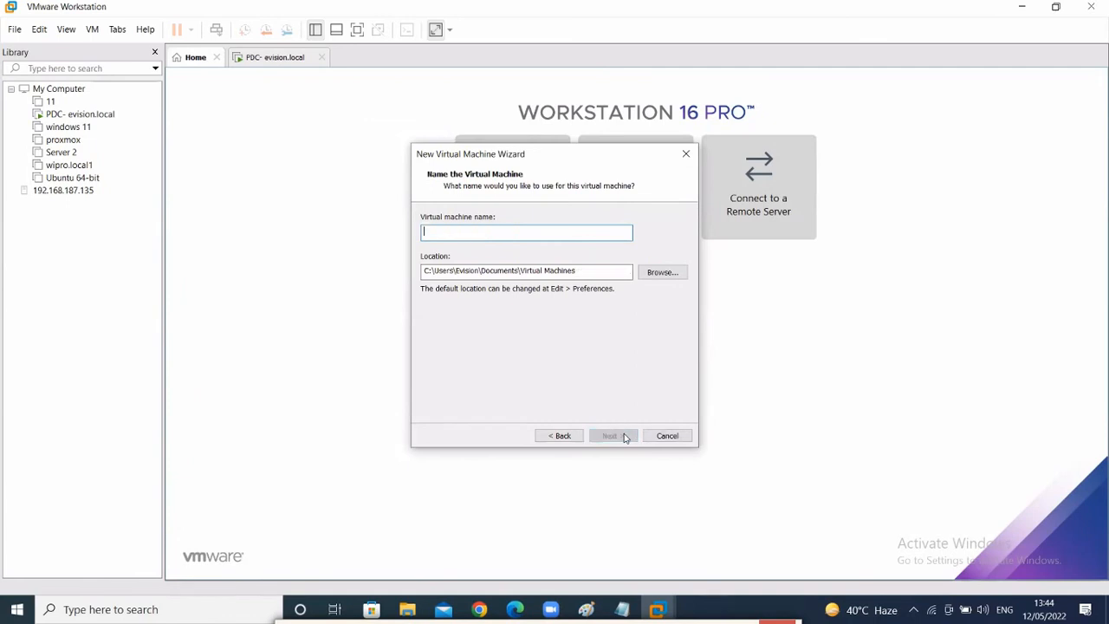
type("wds cl")
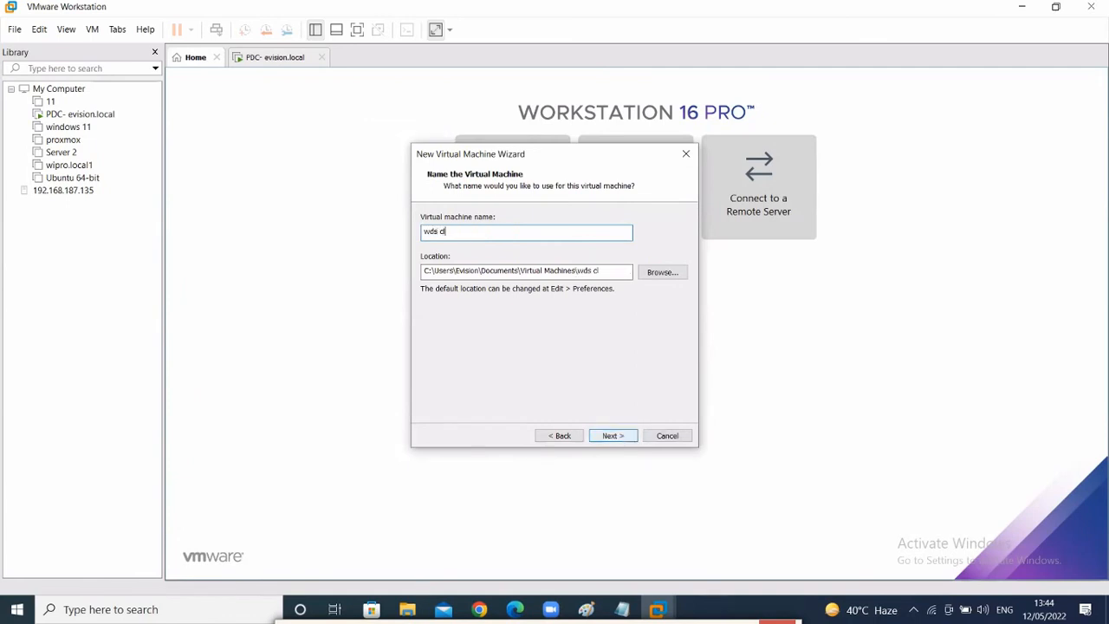
type("ient")
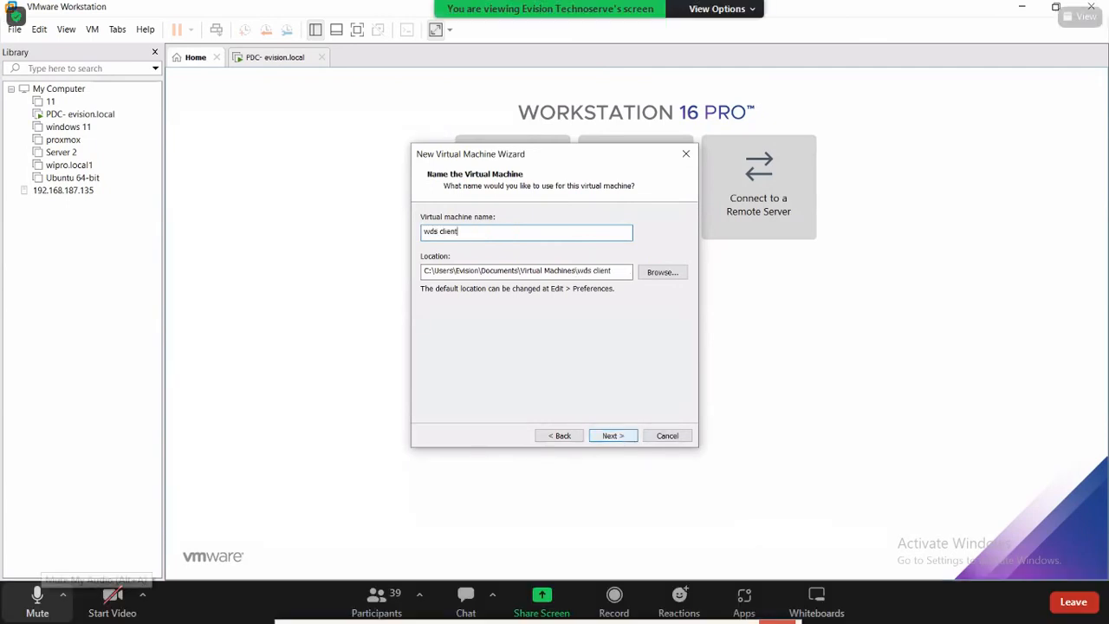
left_click(622, 437)
- Accept default firmware, 2 processors, 2048 MB memory, NAT and 60 GB disk, then finish
left_click(624, 436)
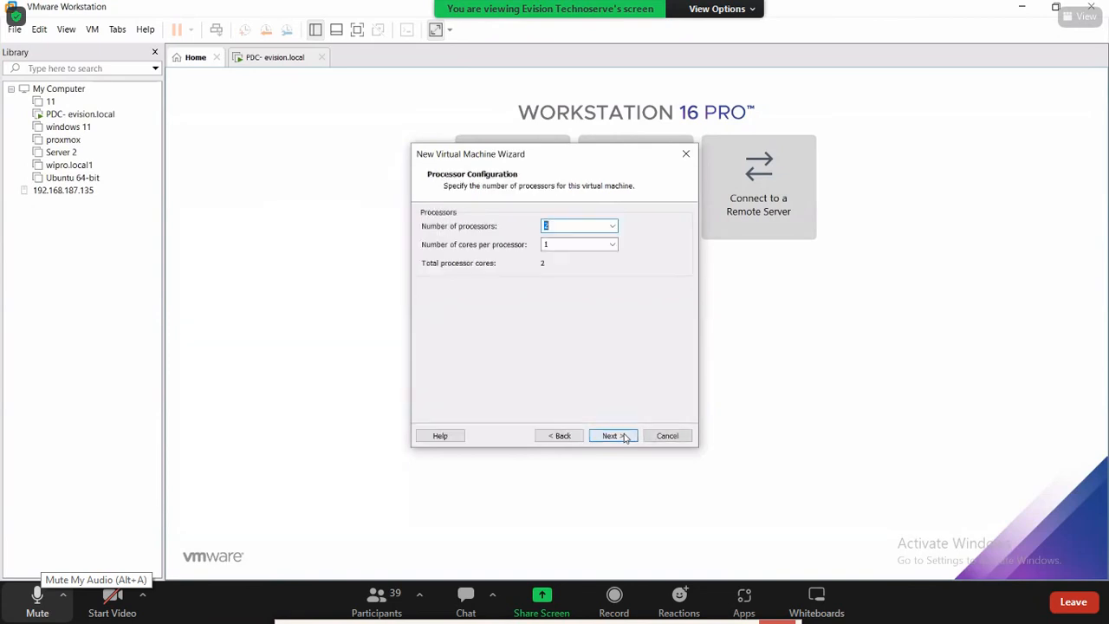
left_click(624, 436)
left_click(623, 436)
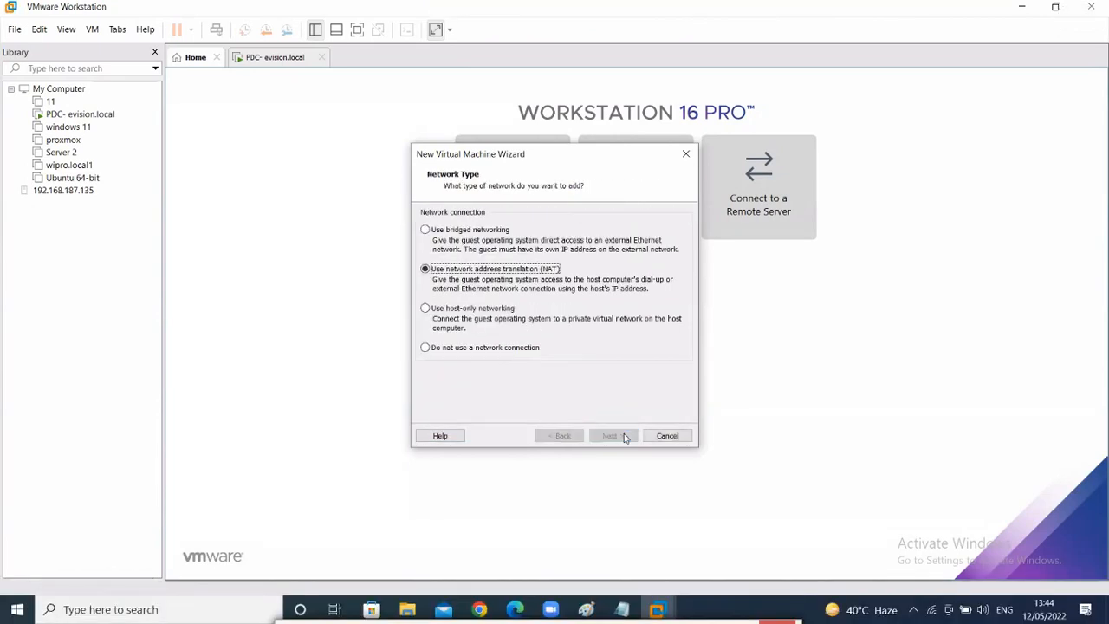
left_click(624, 435)
left_click(623, 436)
left_click(624, 435)
left_click(623, 436)
left_click(624, 436)
left_click(624, 436)
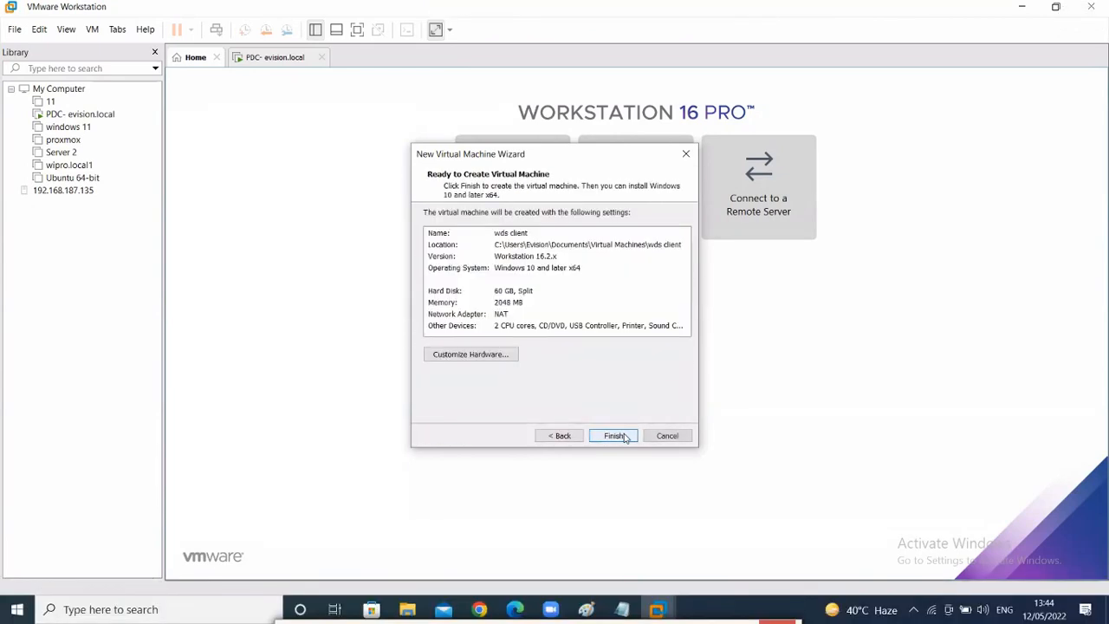
left_click(613, 436)
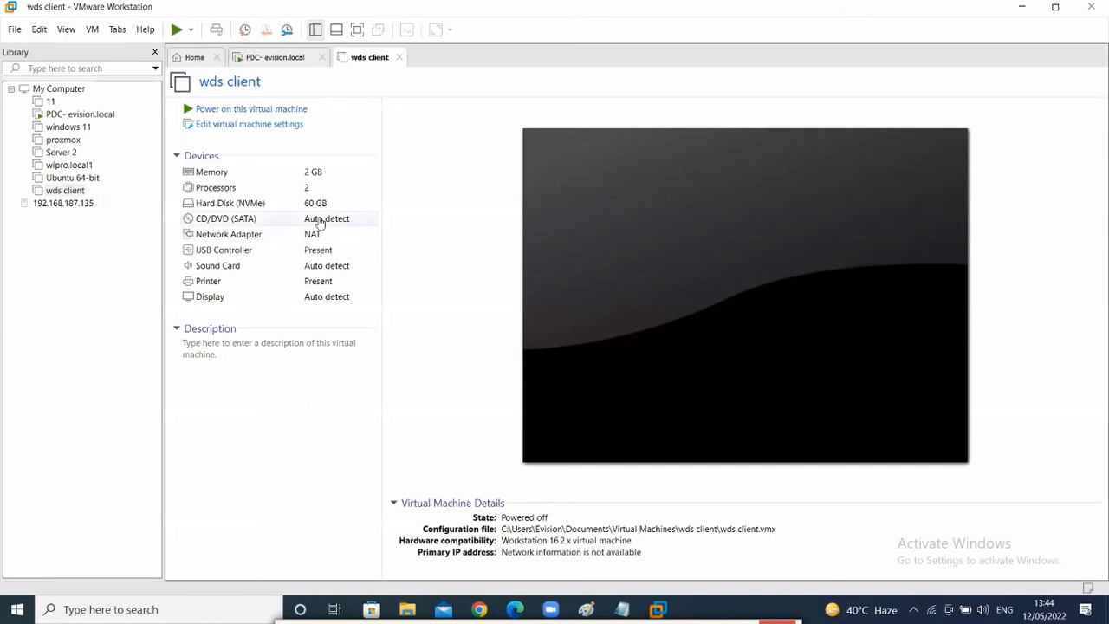
- Power on wds client, keep the CD/DVD connected, let PXE boot fail, then view the PDC tab
left_click(235, 112)
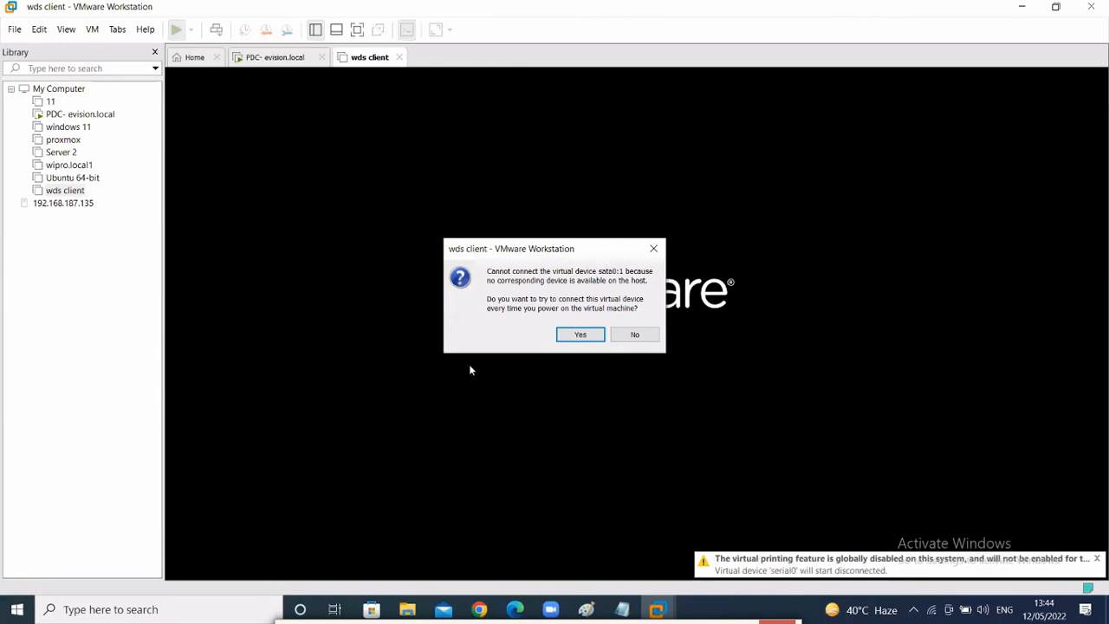
left_click(594, 334)
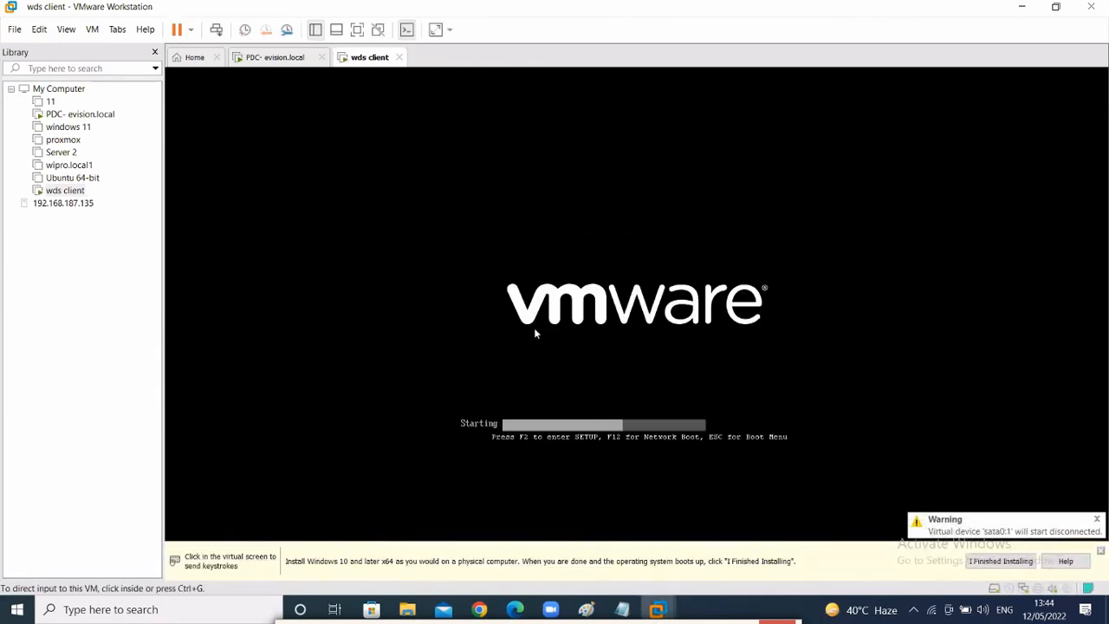
left_click(1101, 552)
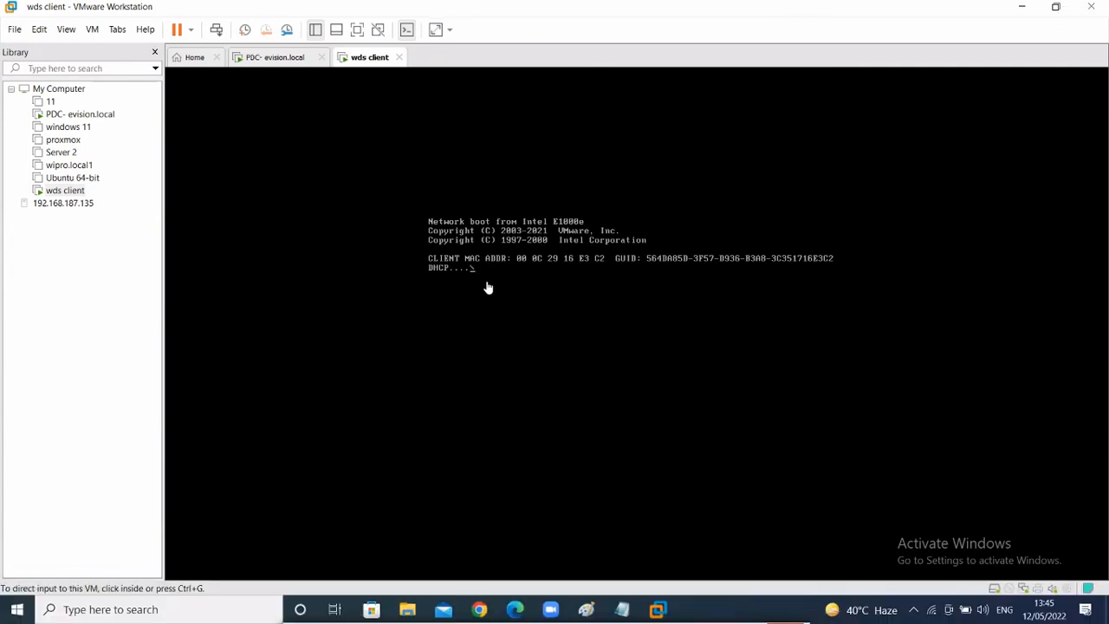
left_click(279, 59)
left_click(370, 59)
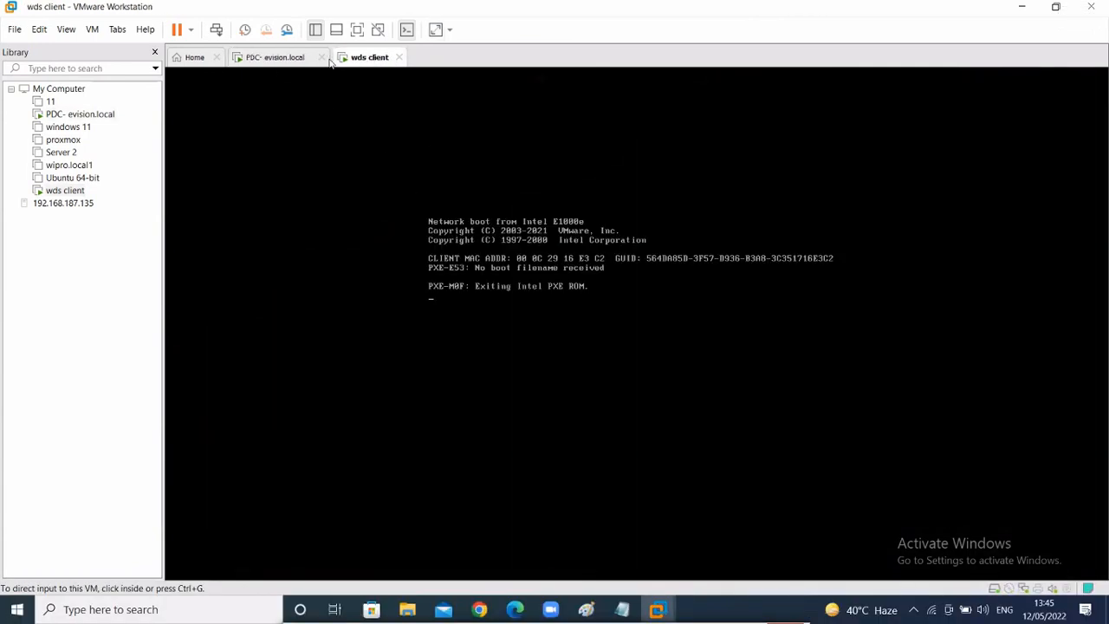
left_click(268, 59)
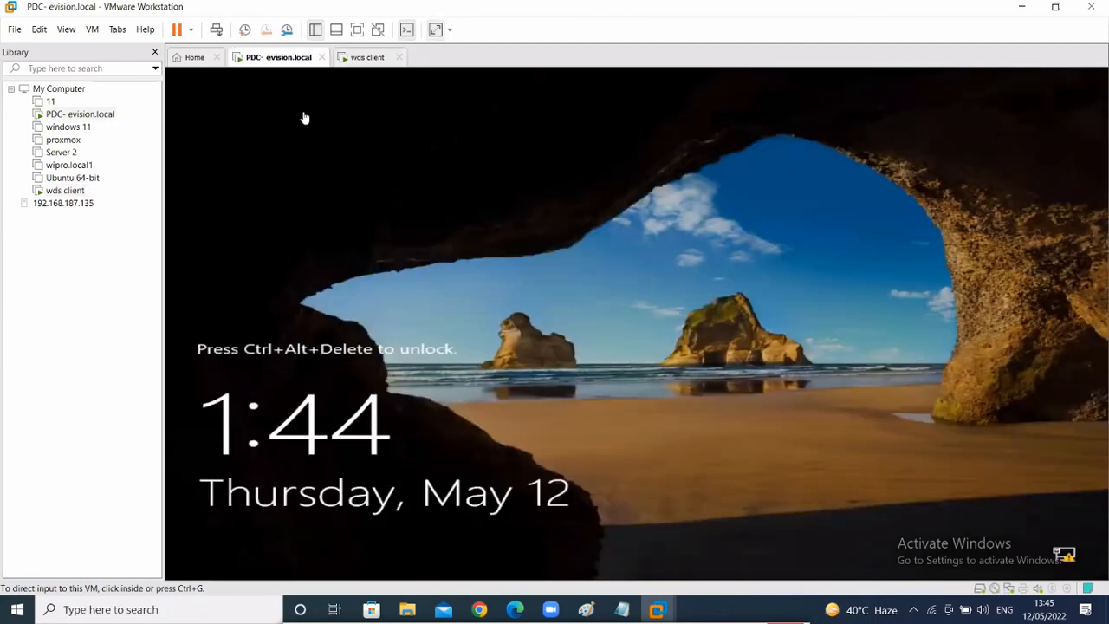
- Unlock the PDC server and sign in as administrator with the account password
left_click(216, 31)
left_click(555, 388)
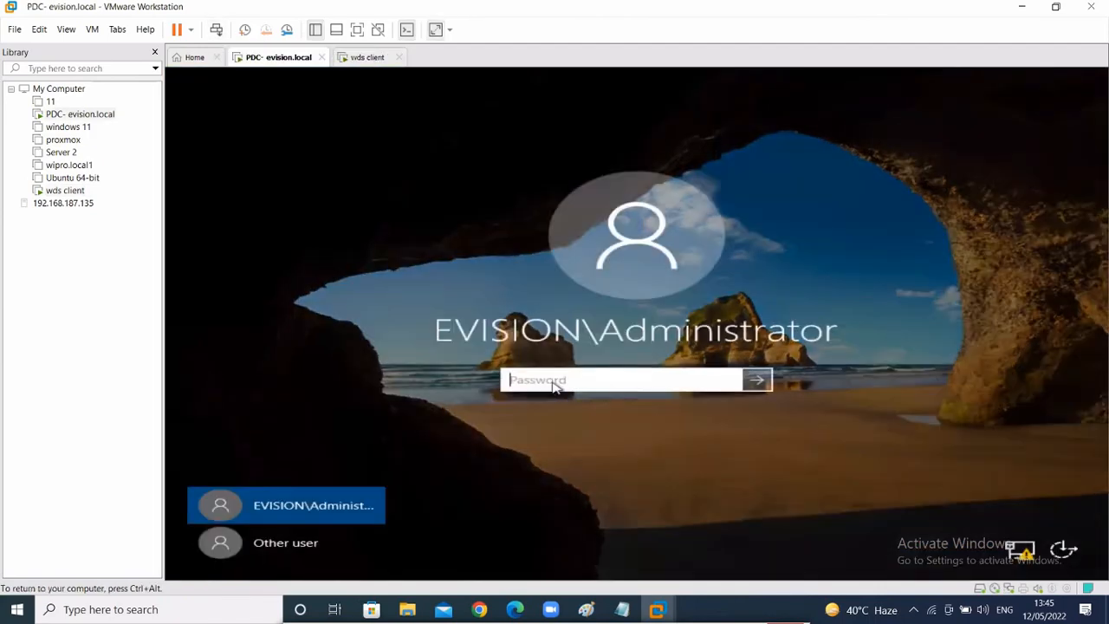
type("Passw0rd@1")
key("Return")
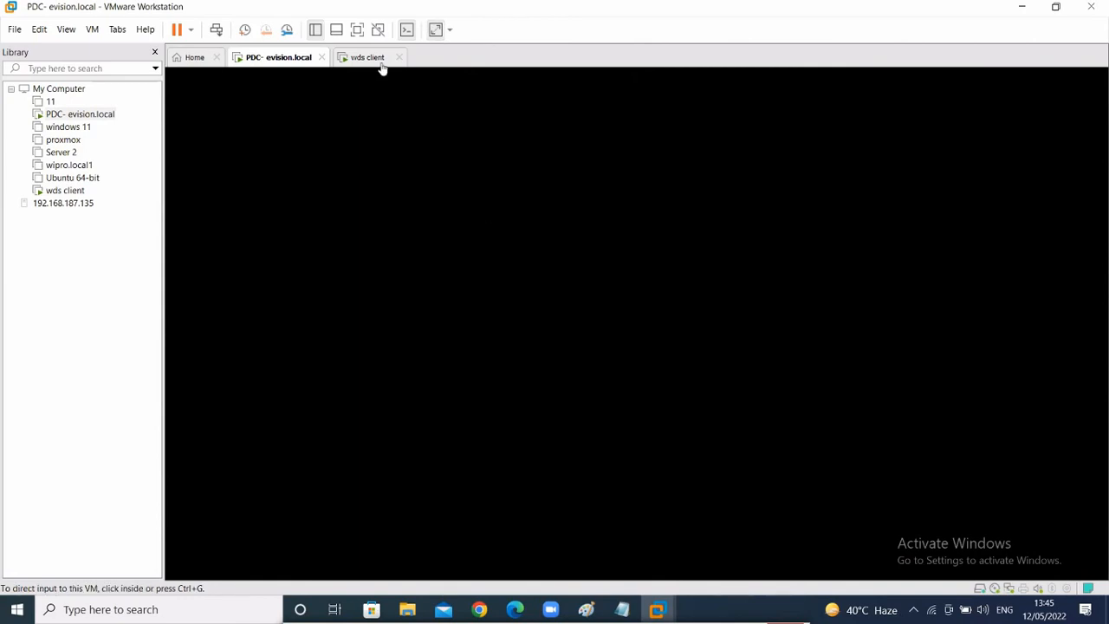
- Close the wds client tab with Power Off, show PDC full screen, then minimize VMware
left_click(374, 61)
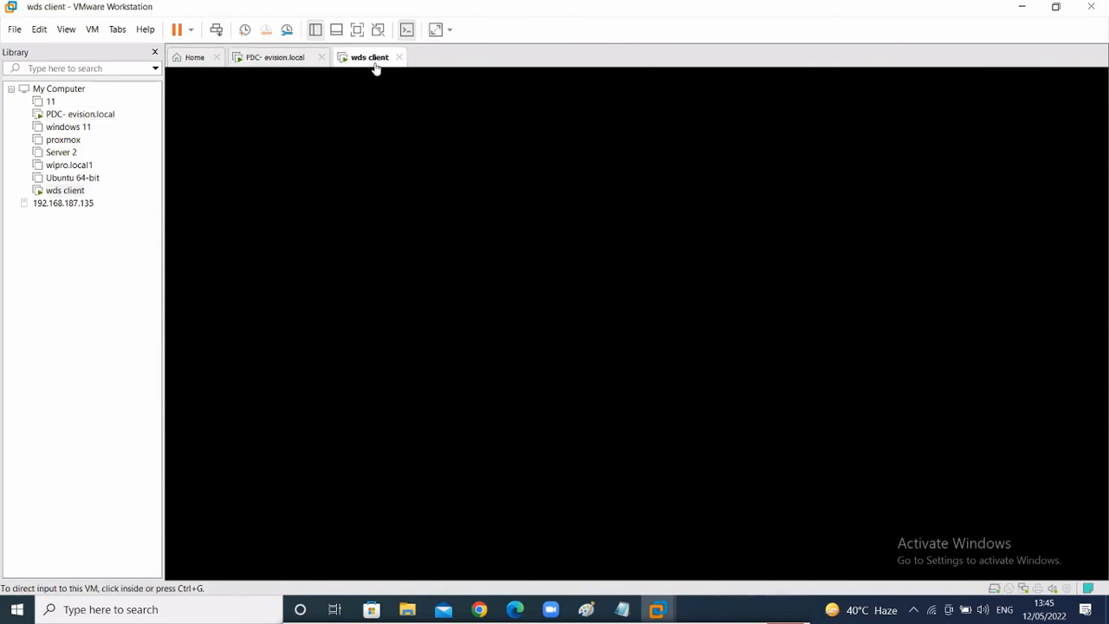
left_click(433, 300)
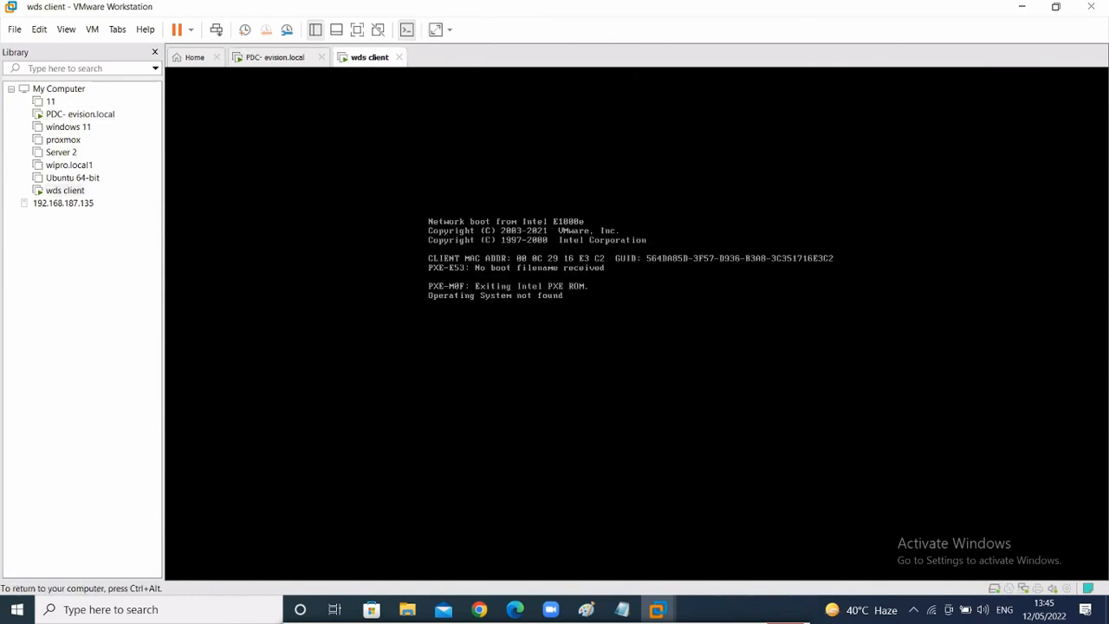
key("ctrl+alt")
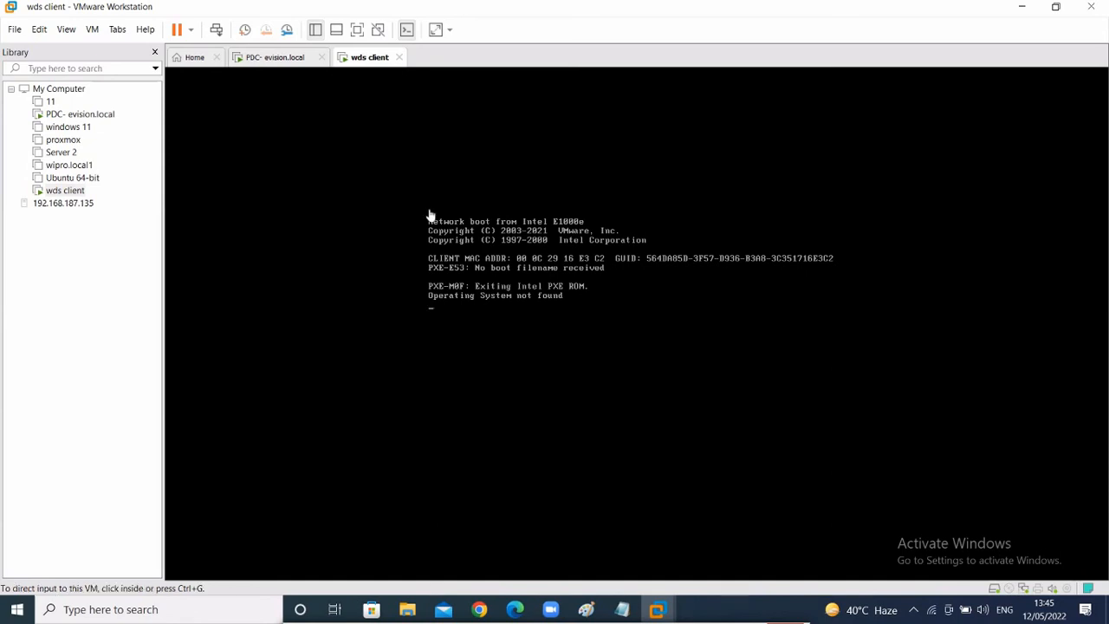
left_click(400, 58)
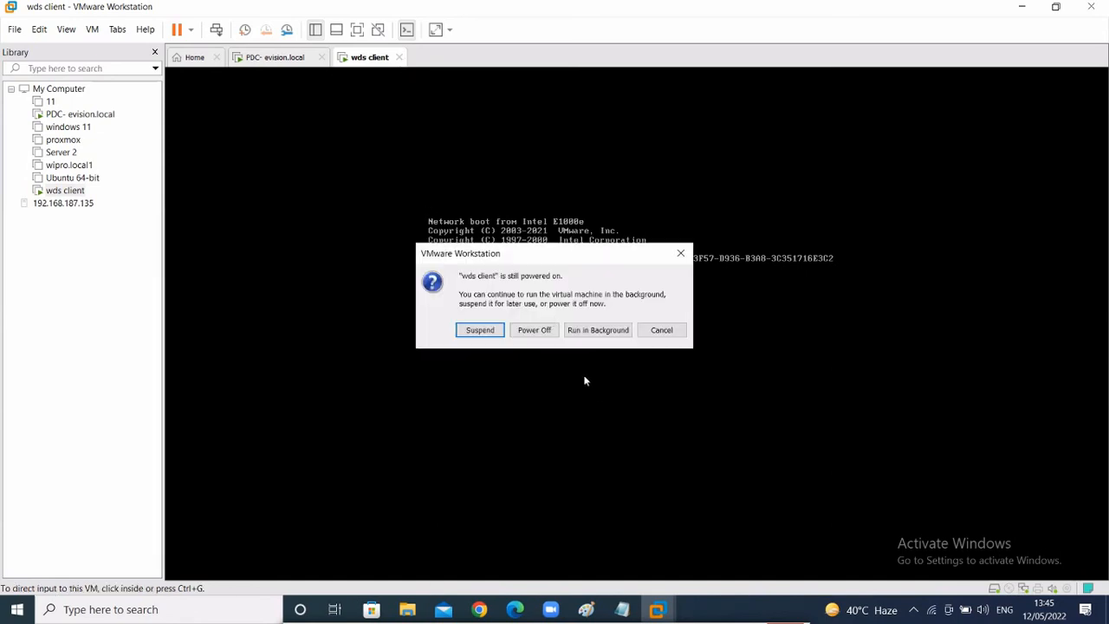
left_click(535, 328)
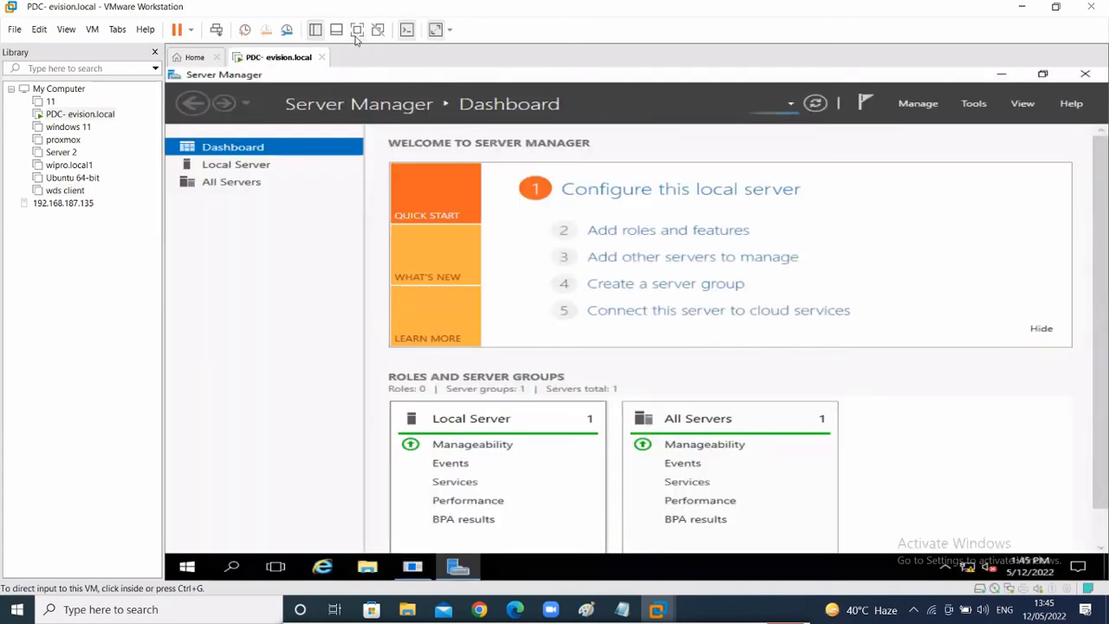
left_click(356, 29)
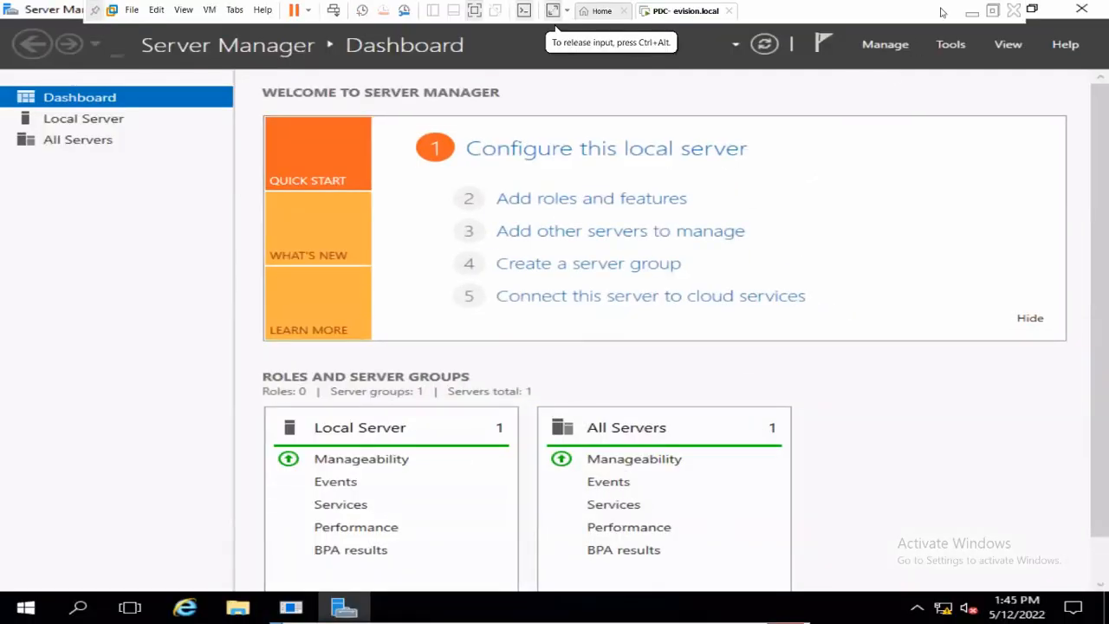
left_click(972, 11)
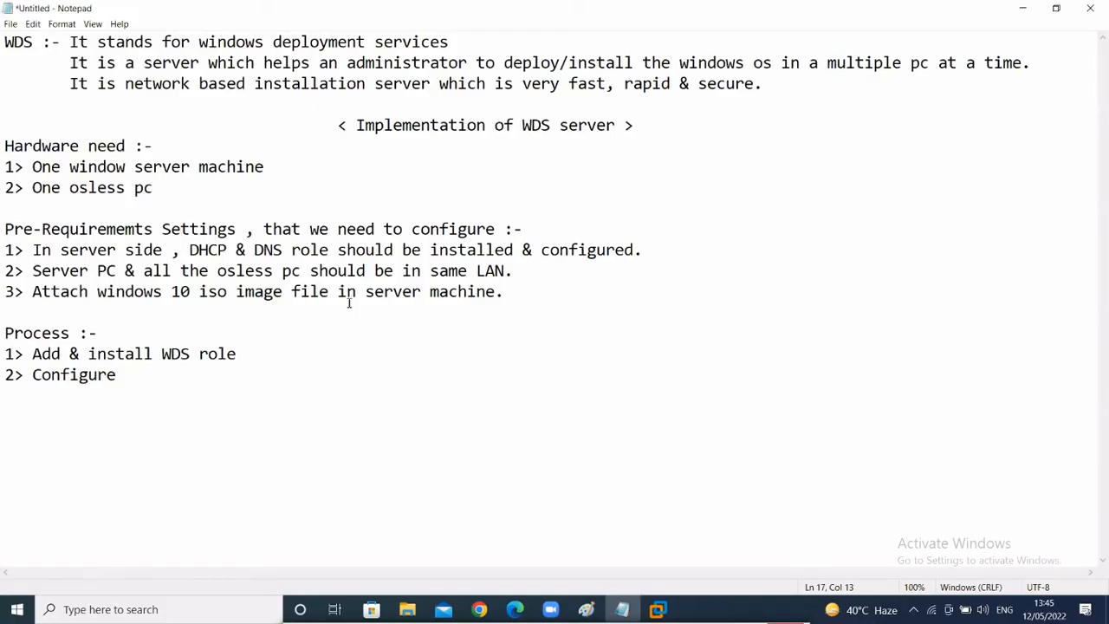
- Review the two hardware lines and three prerequisite lines in the WDS notes, then return to the PDC server
key("alt+Tab")
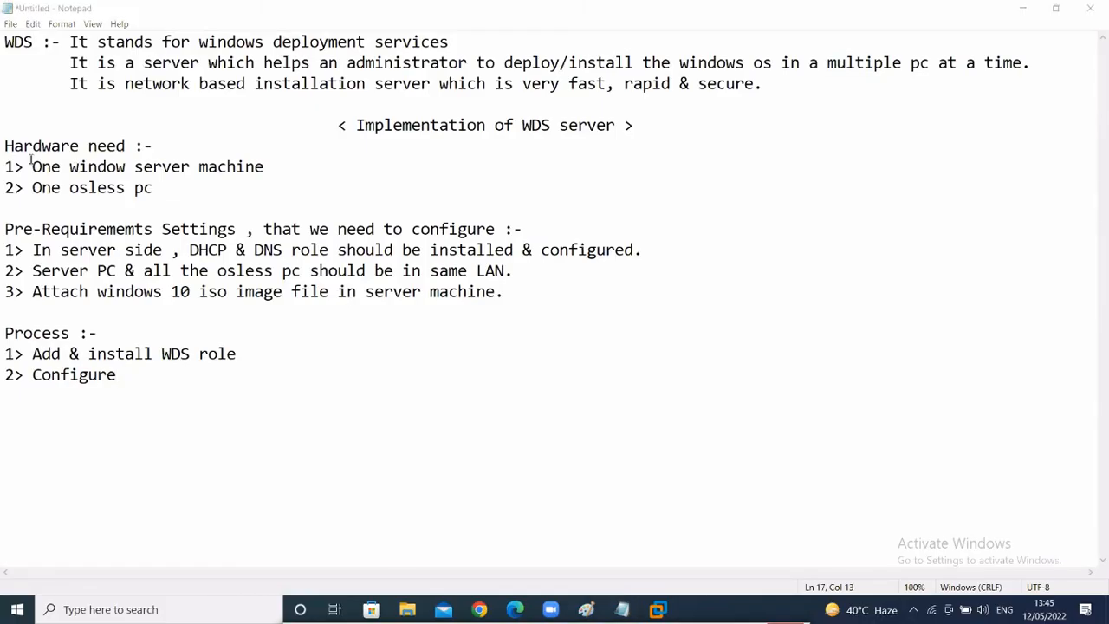
left_click_drag(32, 161, 217, 194)
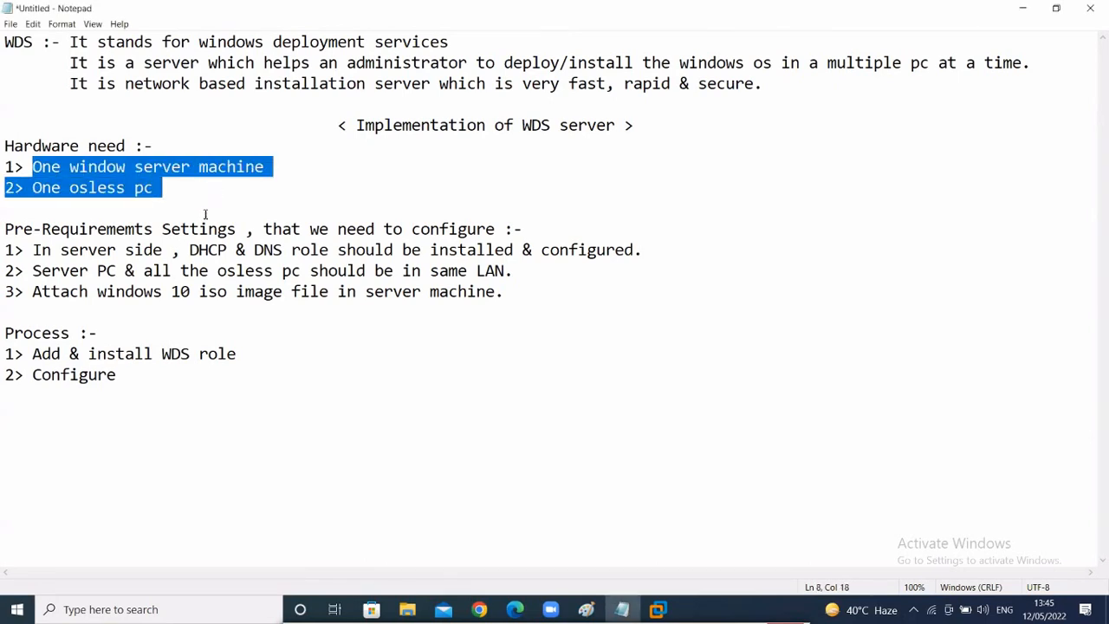
left_click(205, 214)
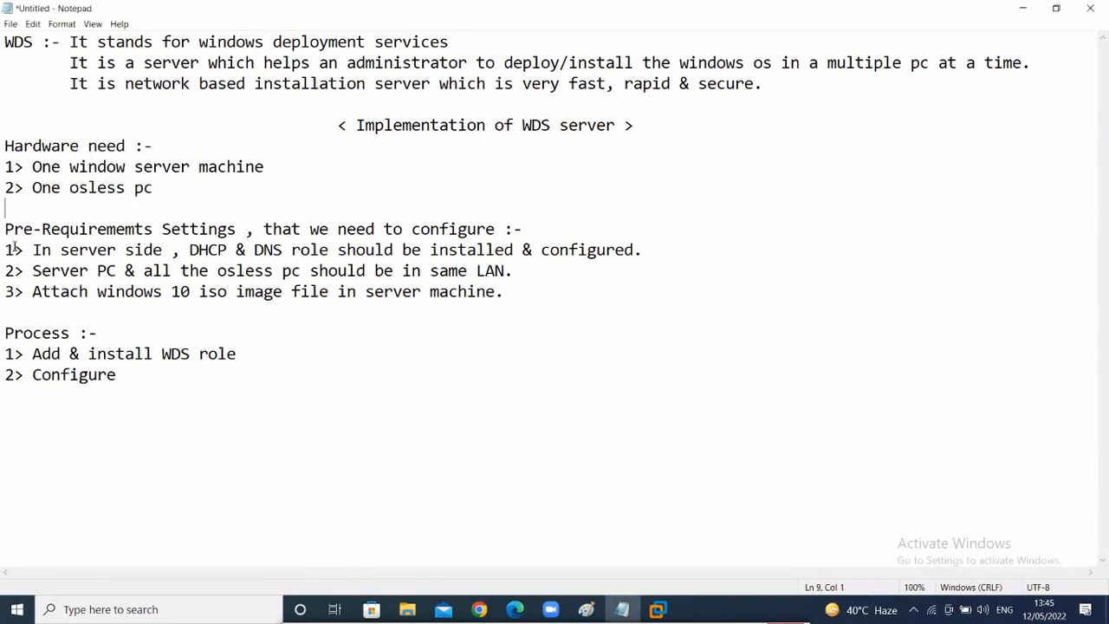
left_click_drag(14, 247, 716, 295)
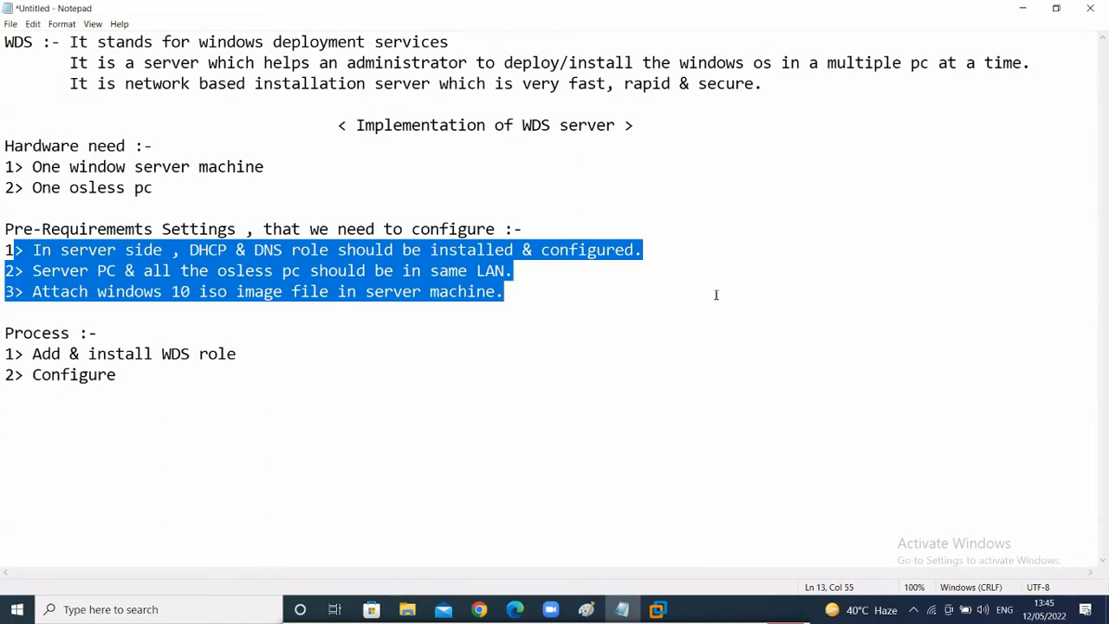
left_click(660, 304)
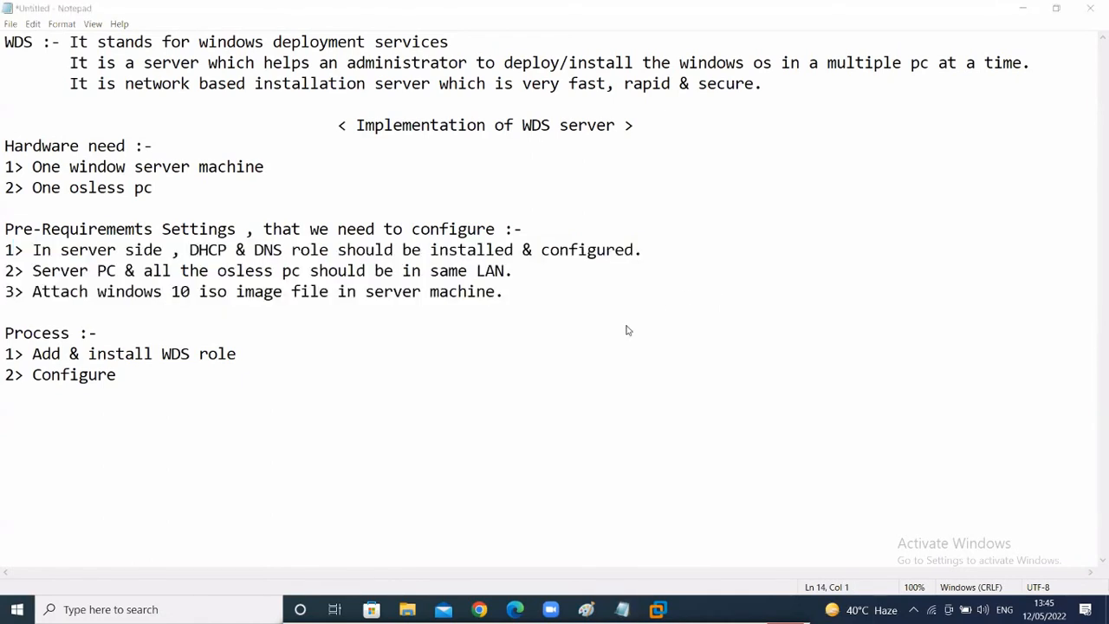
mouse_move(658, 609)
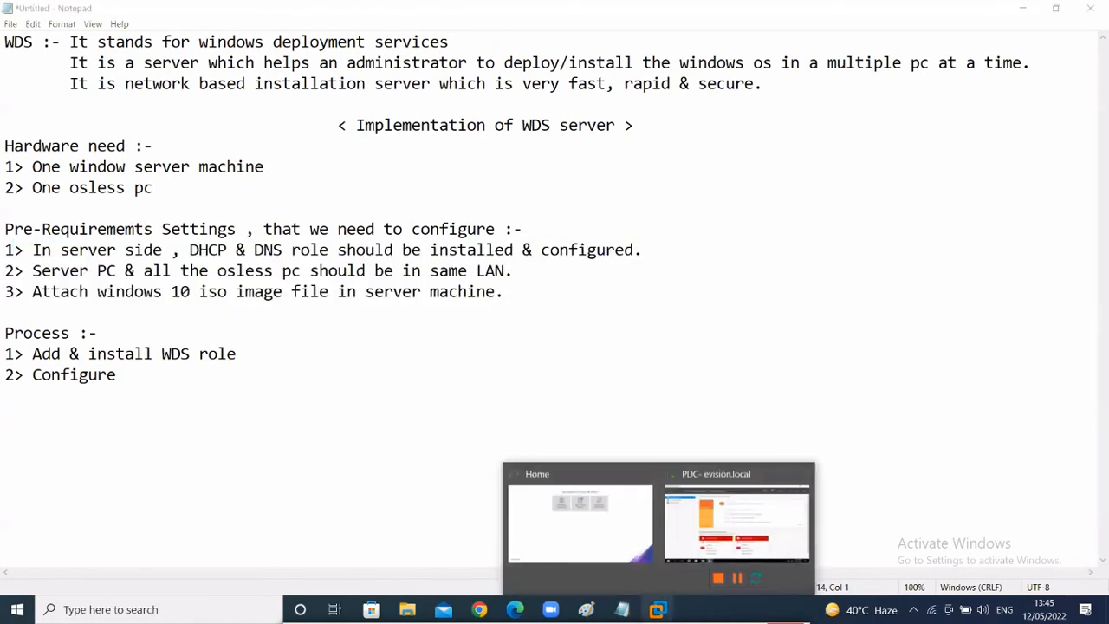
left_click(680, 548)
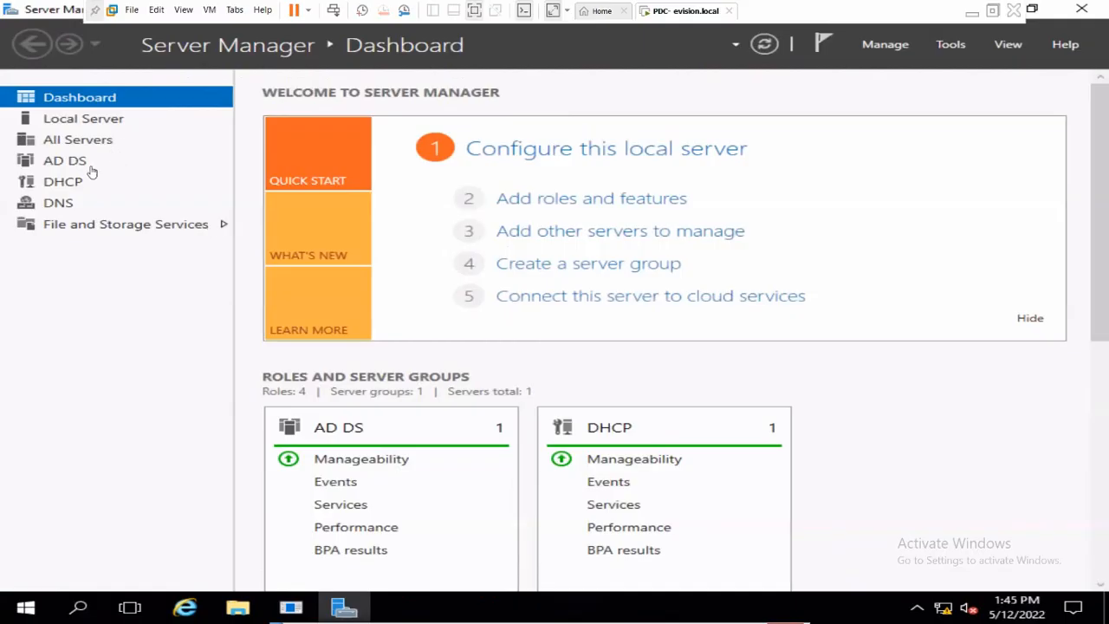
- Look at the DNS and DHCP role pages in Server Manager, then minimize VMware back to the notes
left_click(61, 203)
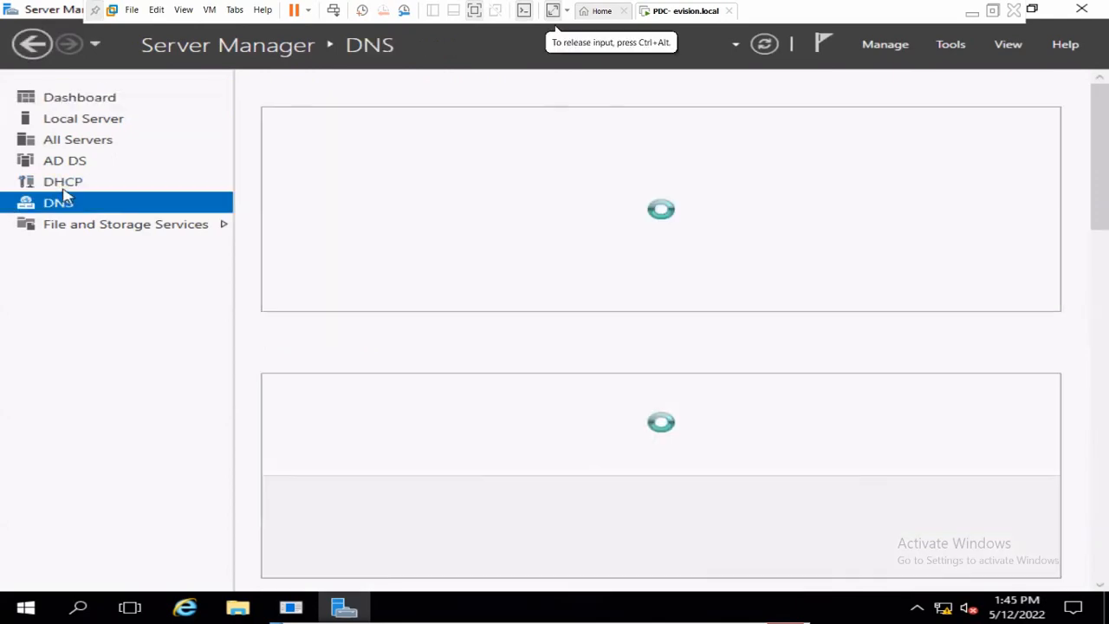
left_click(62, 182)
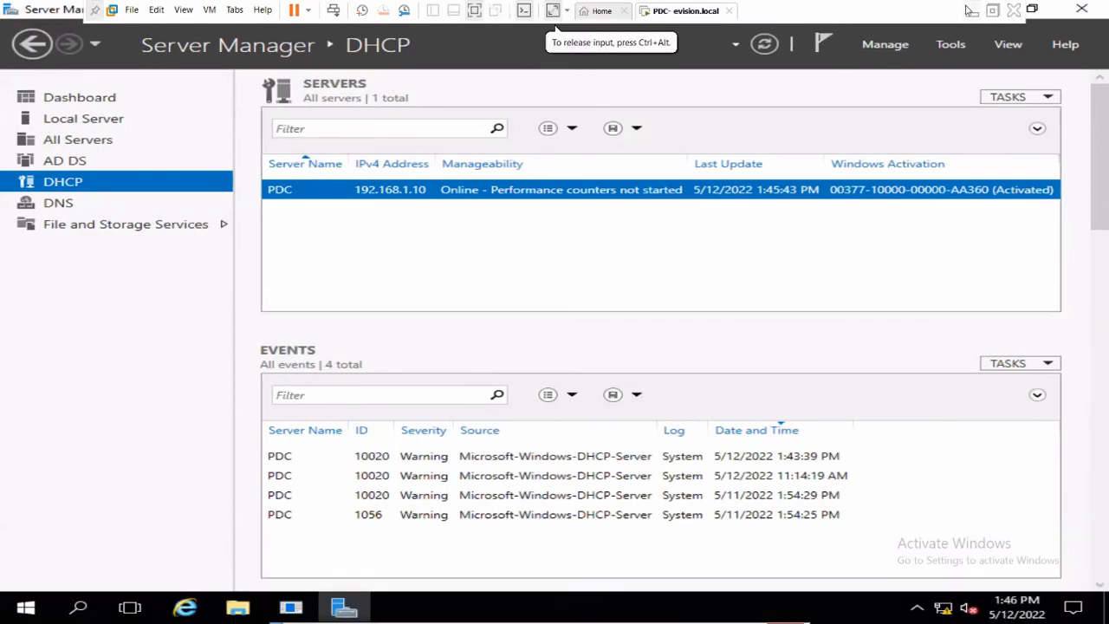
left_click(970, 11)
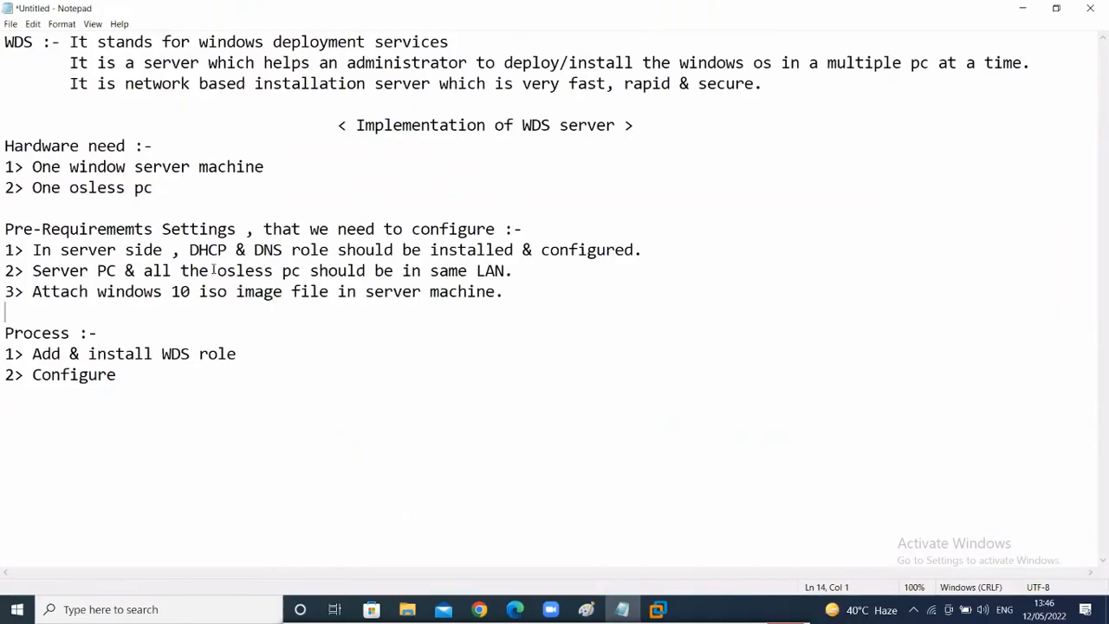
left_click_drag(7, 249, 643, 251)
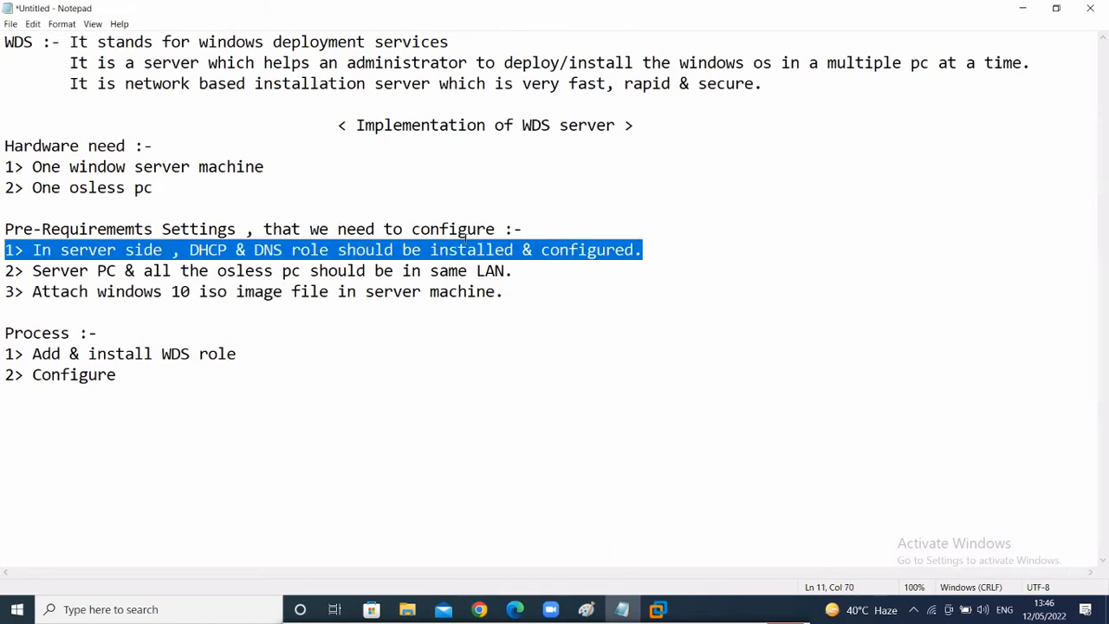
left_click(218, 318)
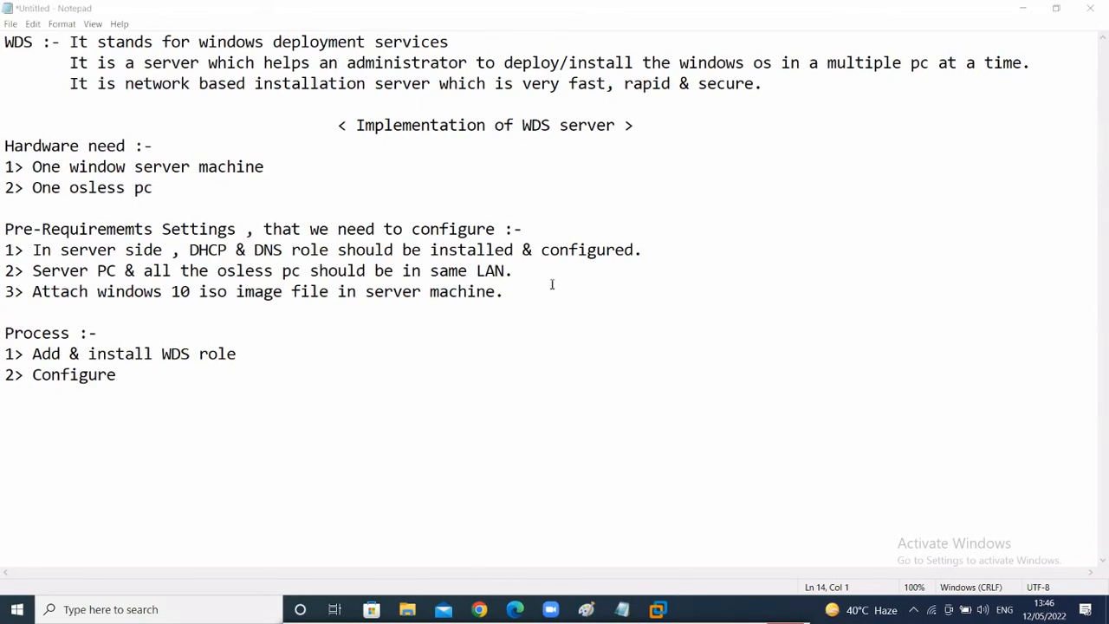
mouse_move(658, 609)
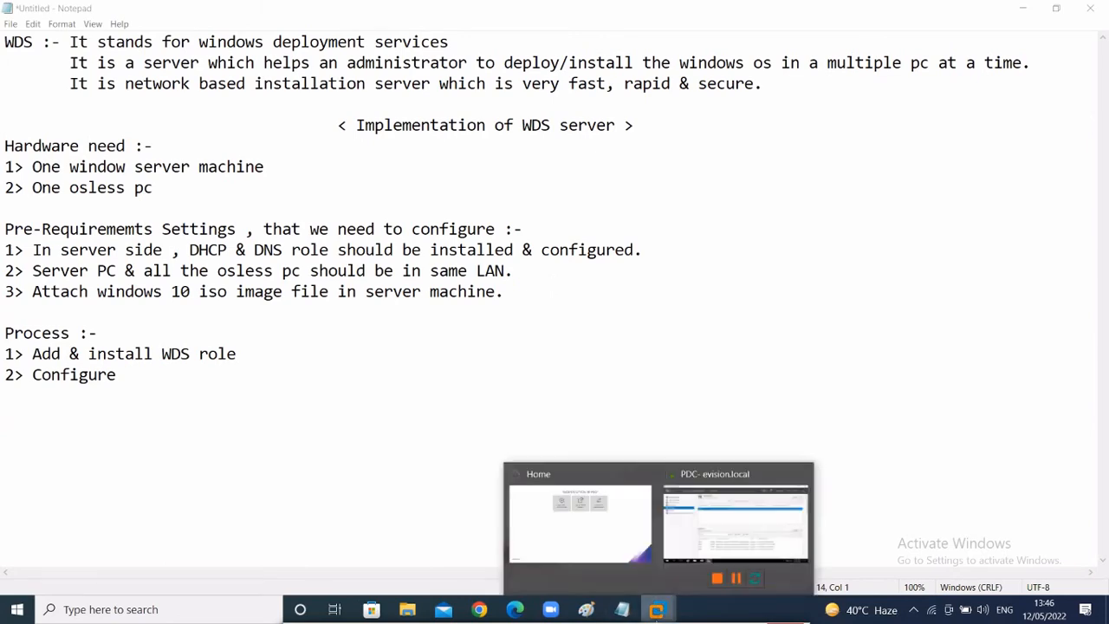
- Change the wds client VM's network adapter from NAT to 'LAN Segment 1', then minimize VMware
left_click(706, 522)
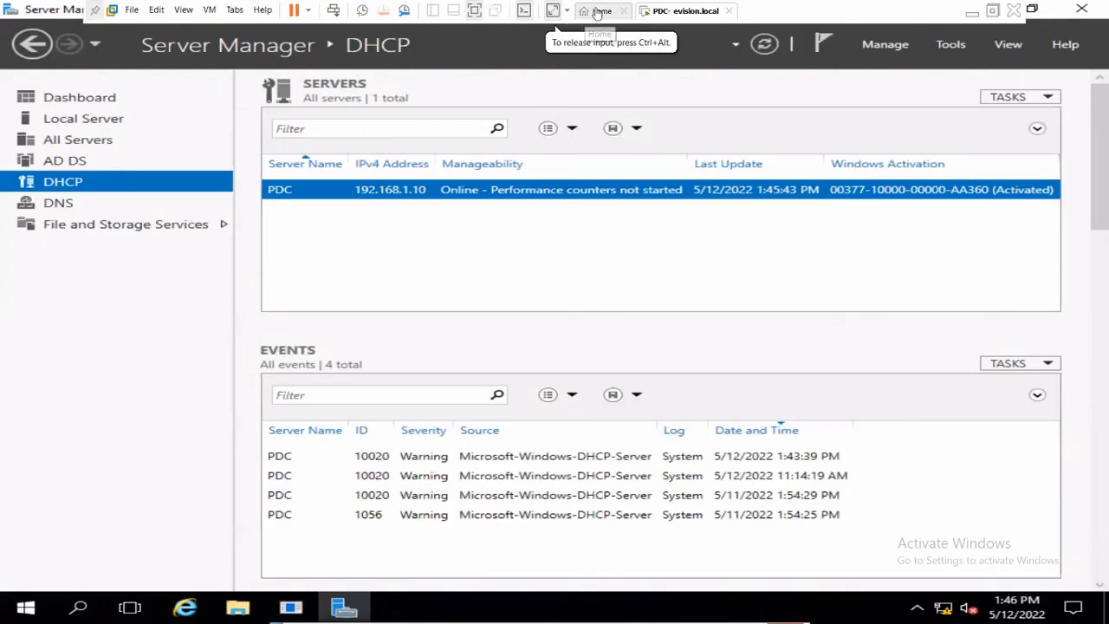
left_click(596, 12)
left_click(66, 177)
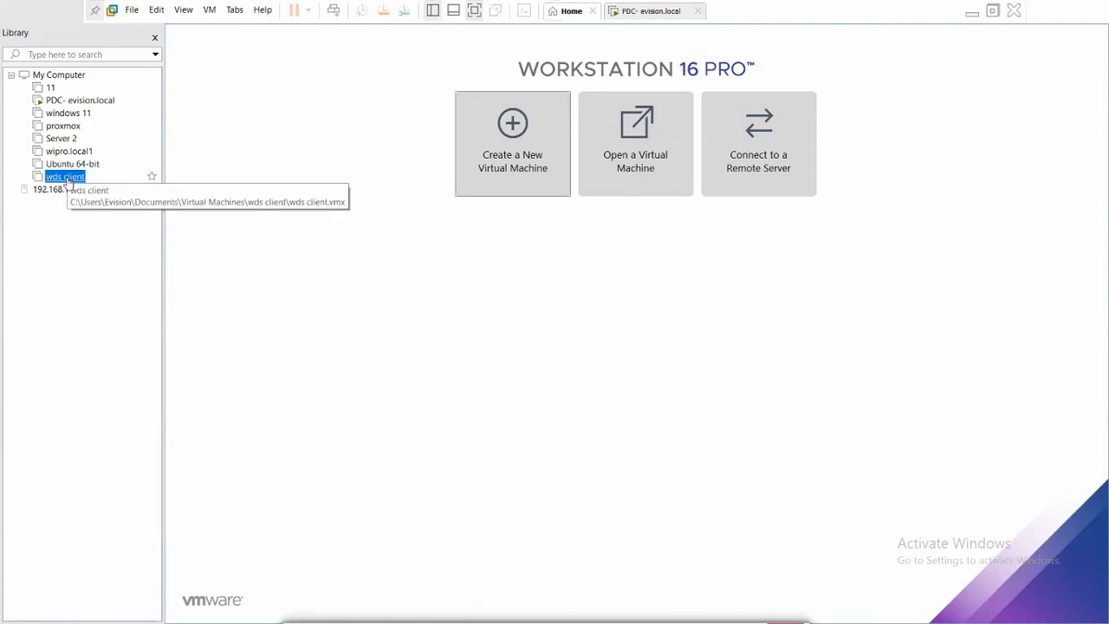
left_click(36, 178)
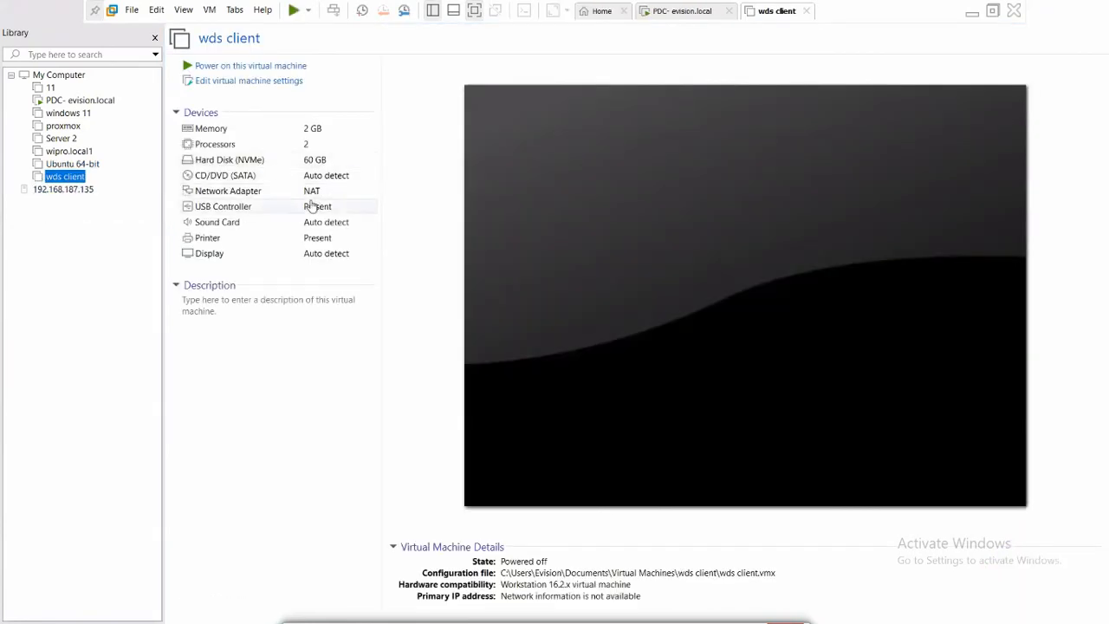
left_click(251, 82)
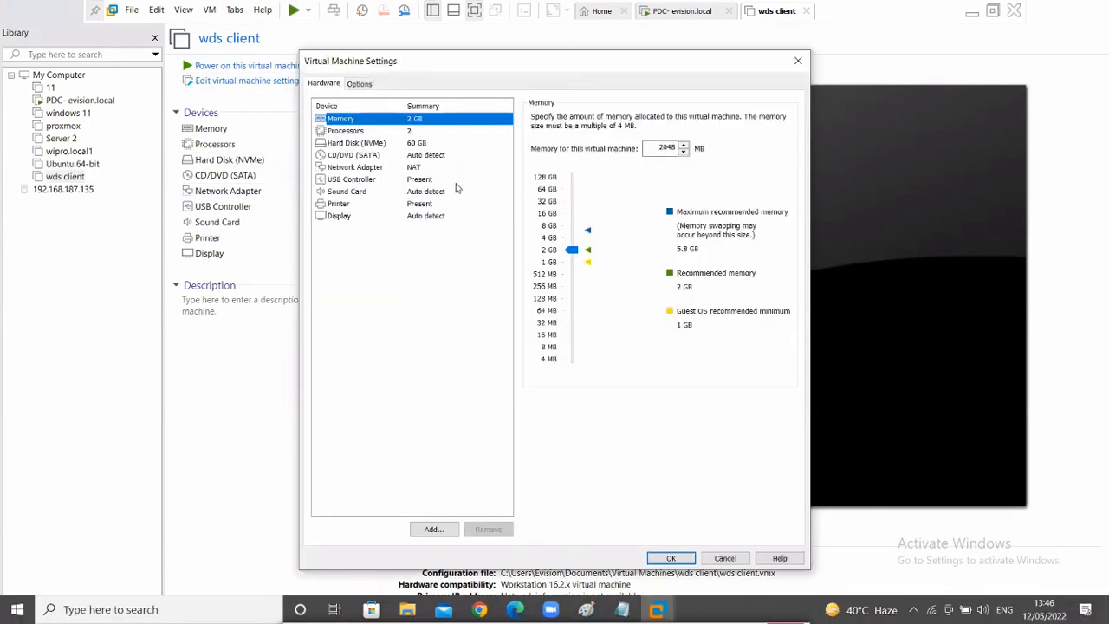
left_click(407, 167)
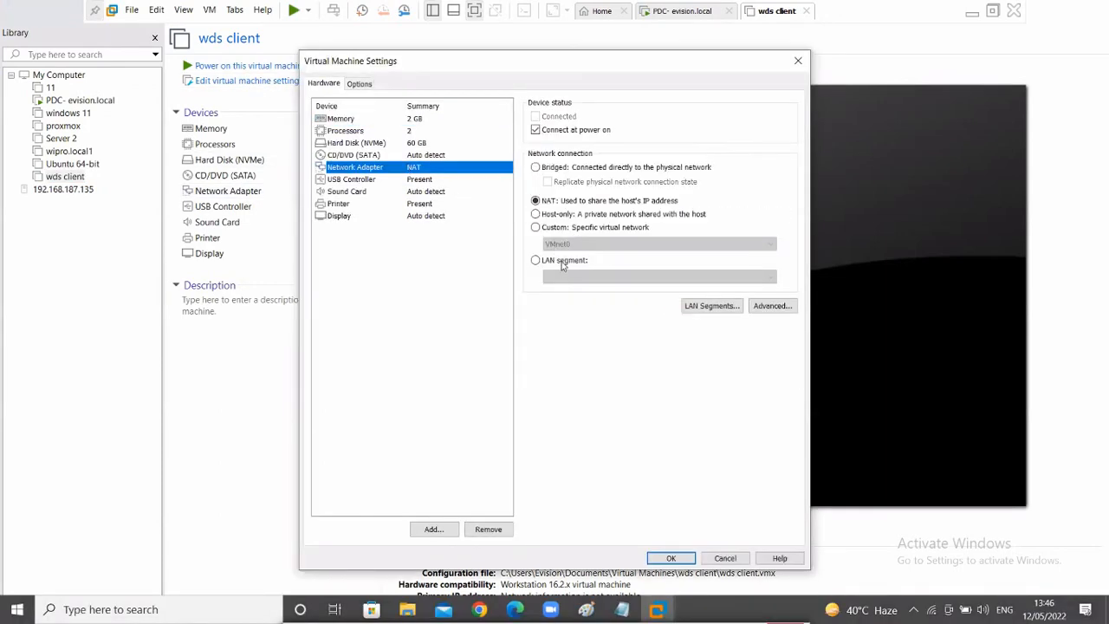
left_click(561, 263)
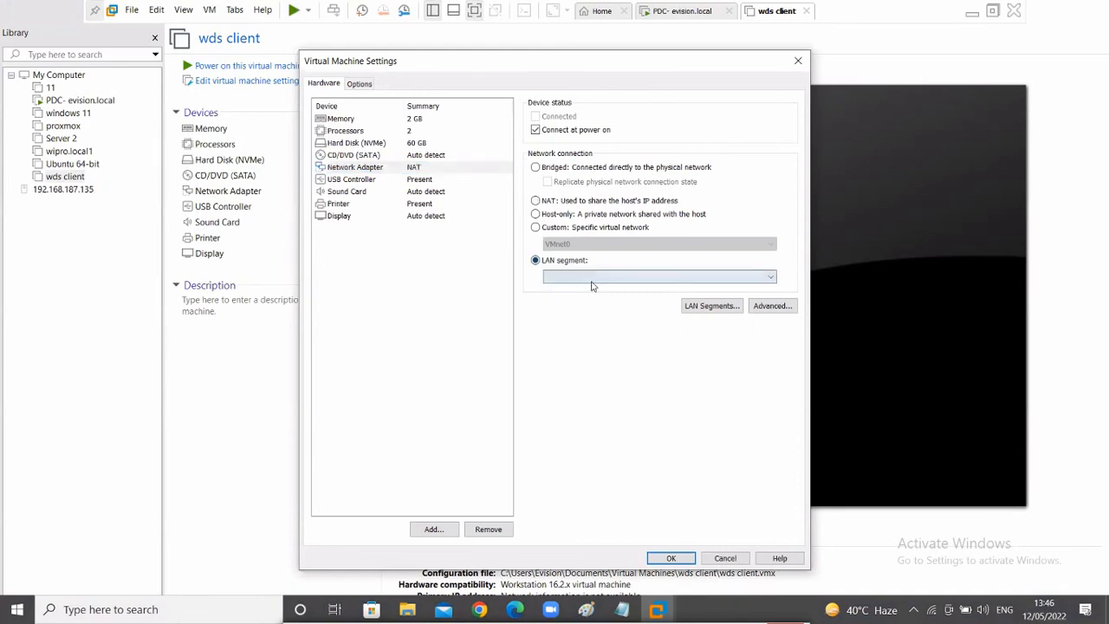
left_click(592, 277)
left_click(574, 289)
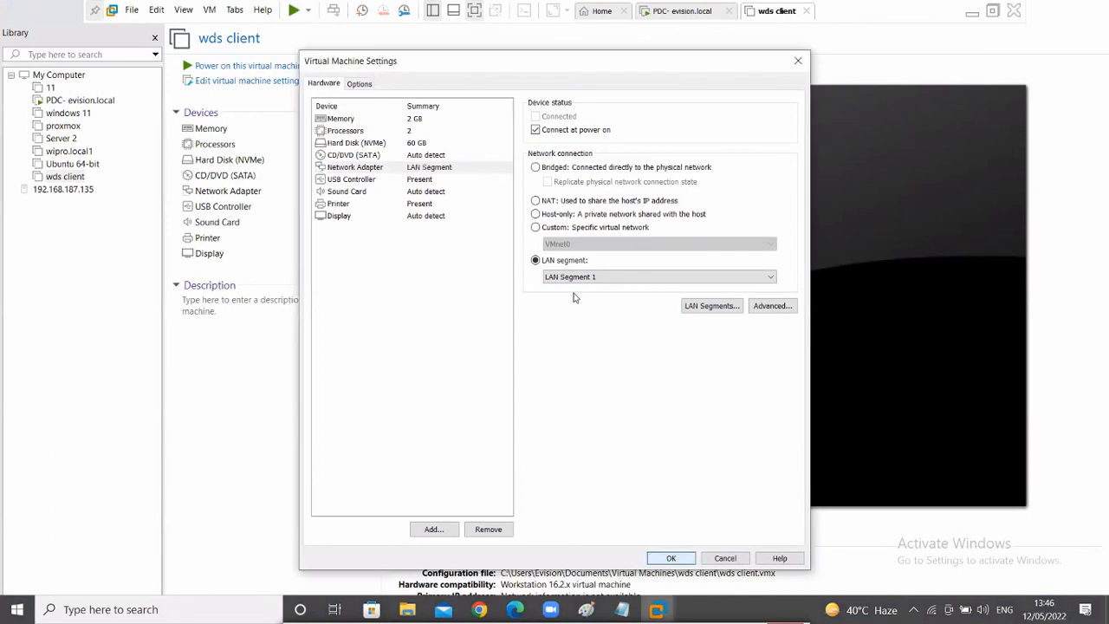
left_click(669, 558)
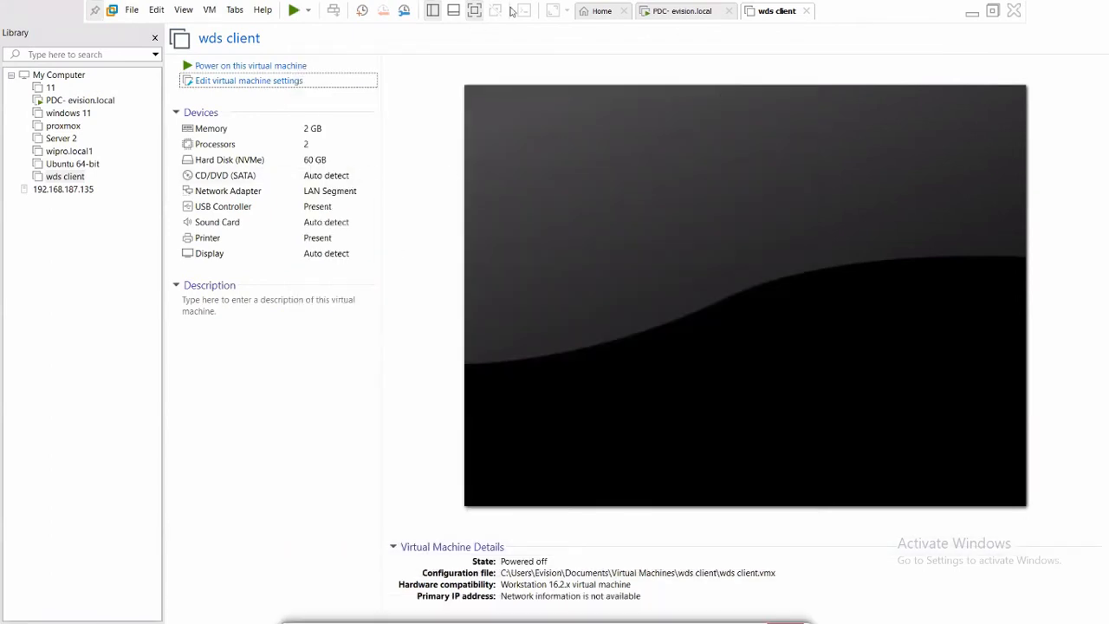
left_click(972, 16)
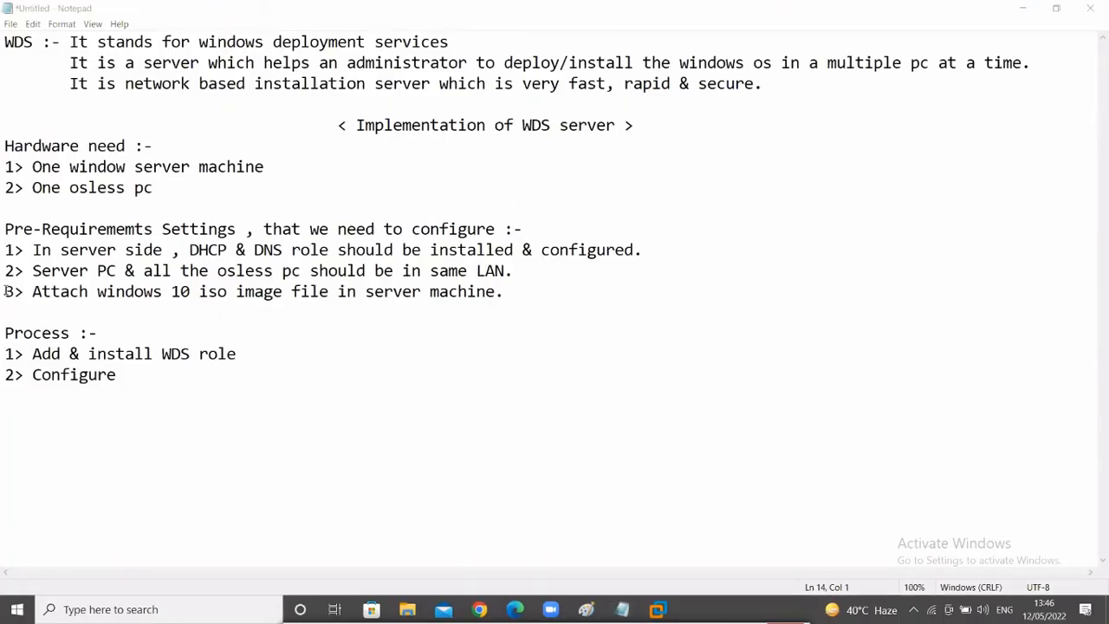
- Highlight the '3> Attach windows 10 iso' line in the notes and open File Explorer at Quick access
left_click_drag(4, 291, 449, 322)
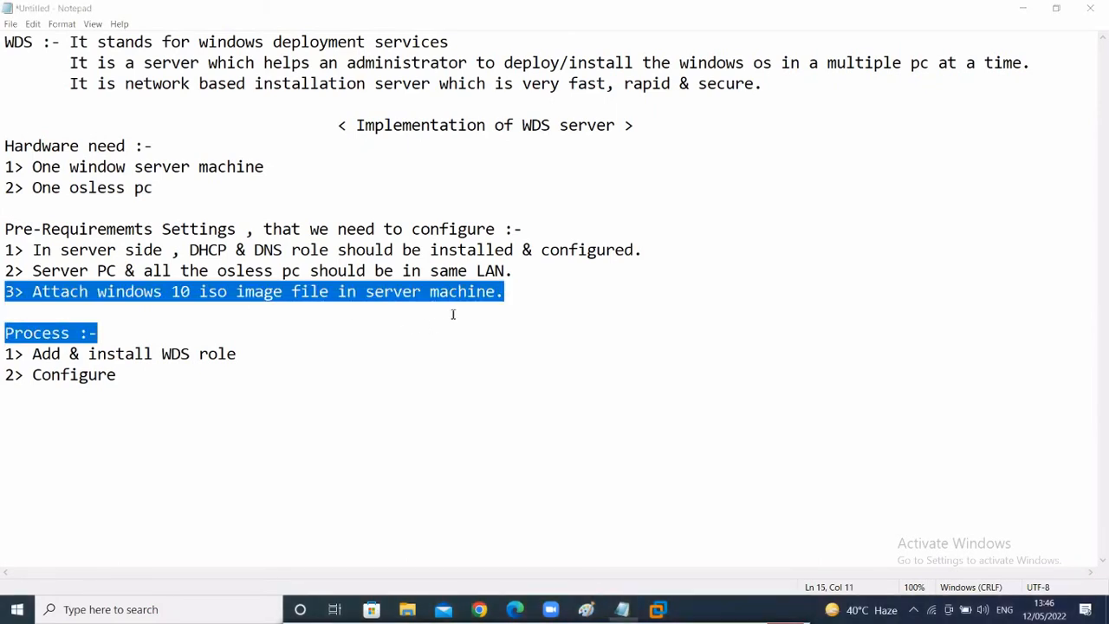
left_click(405, 612)
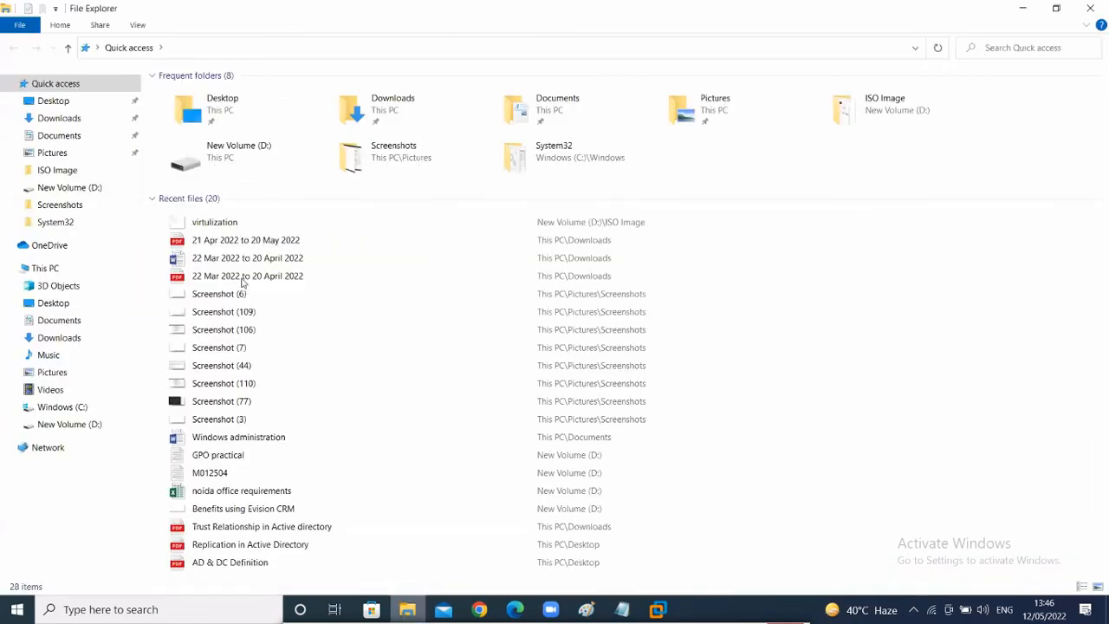
- Browse to New Volume (D:) > ISO Image to locate the Window 10 Official image
left_click(60, 428)
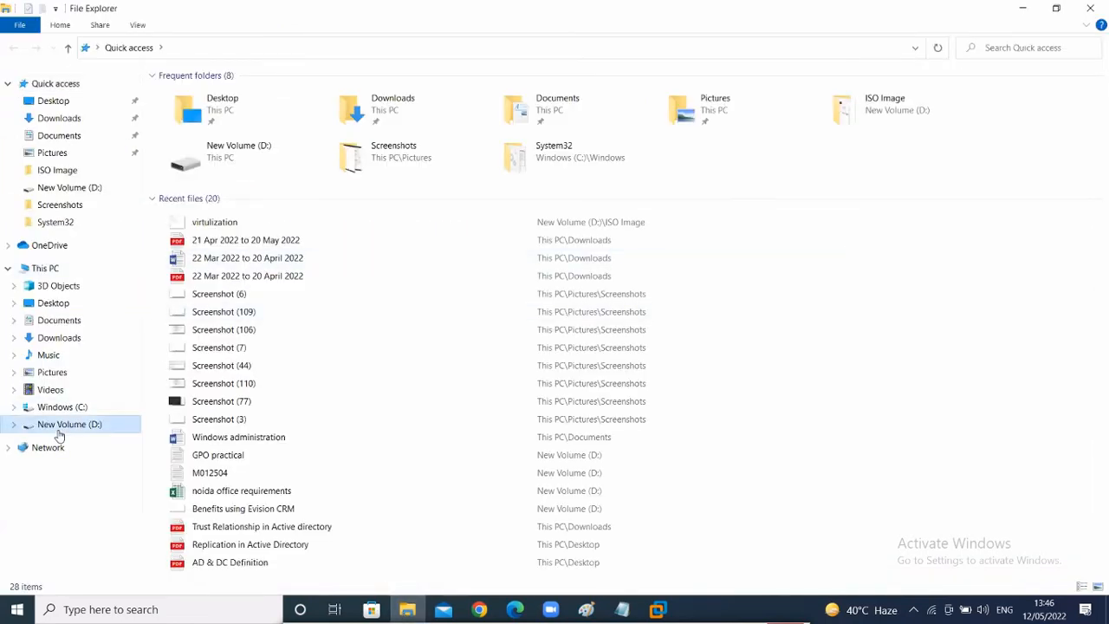
double_click(588, 129)
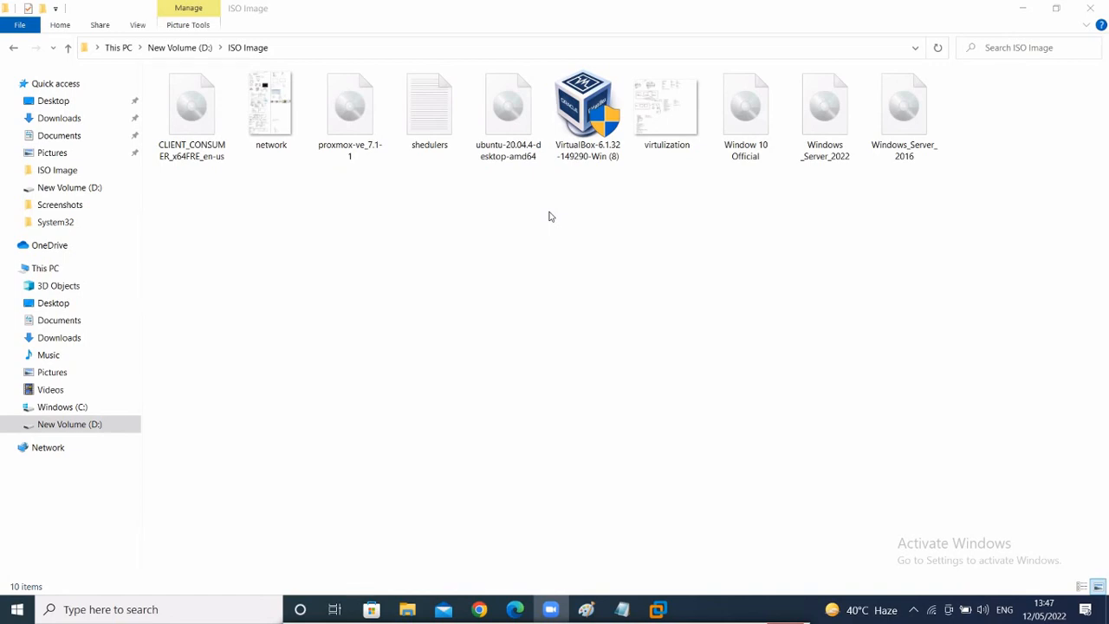
mouse_move(658, 608)
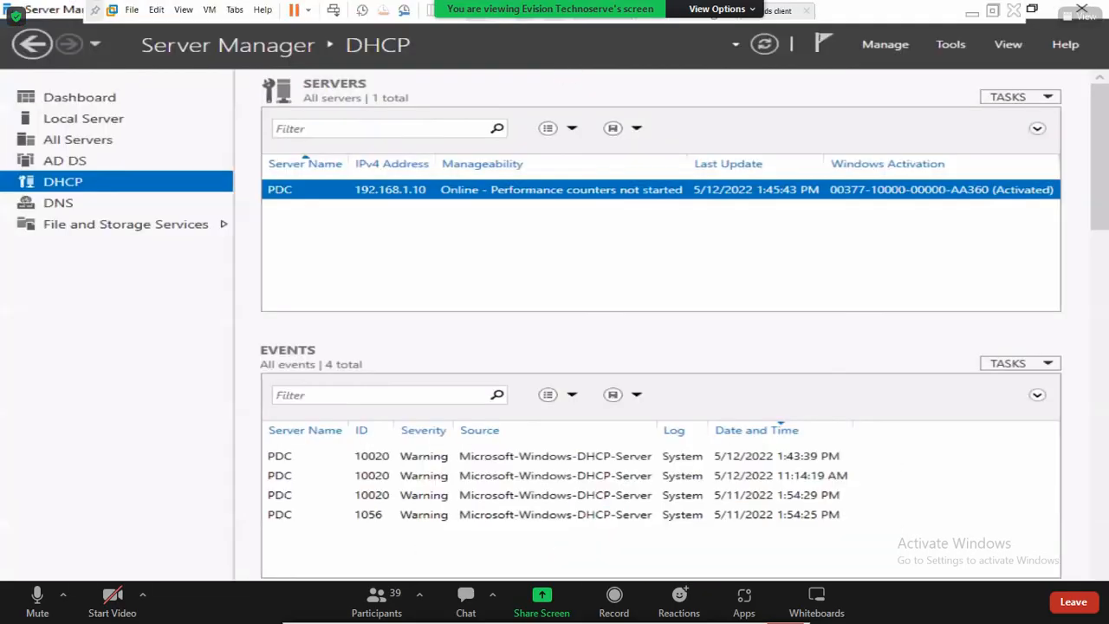
- Open the PDC VM's settings and inspect the CD/DVD (SATA) drive's current Windows Server 2016 ISO path
right_click(682, 12)
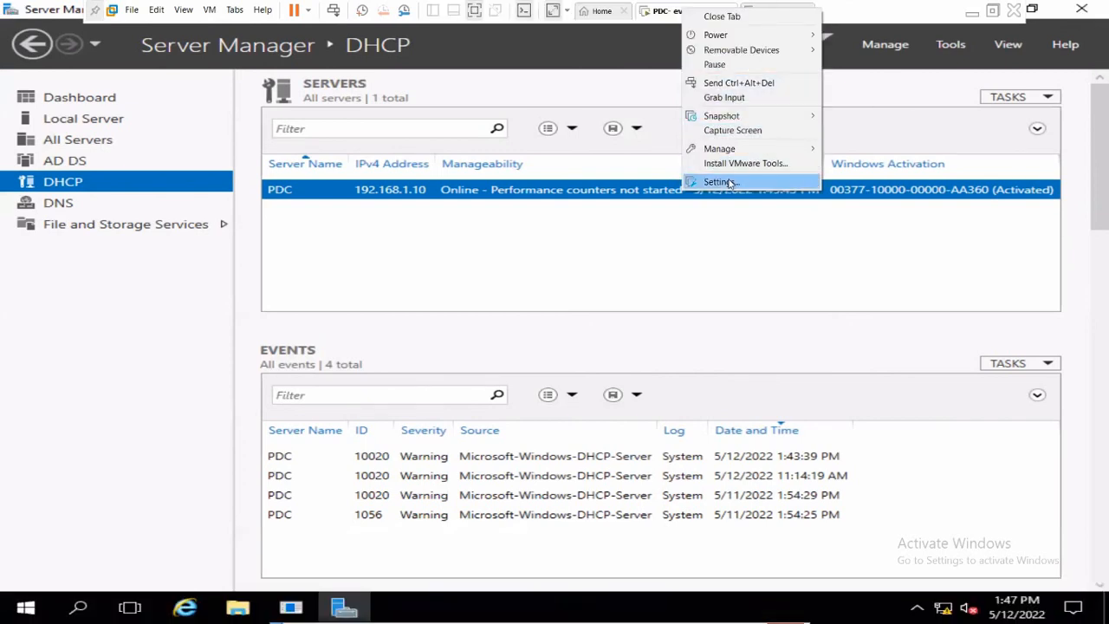
left_click(730, 182)
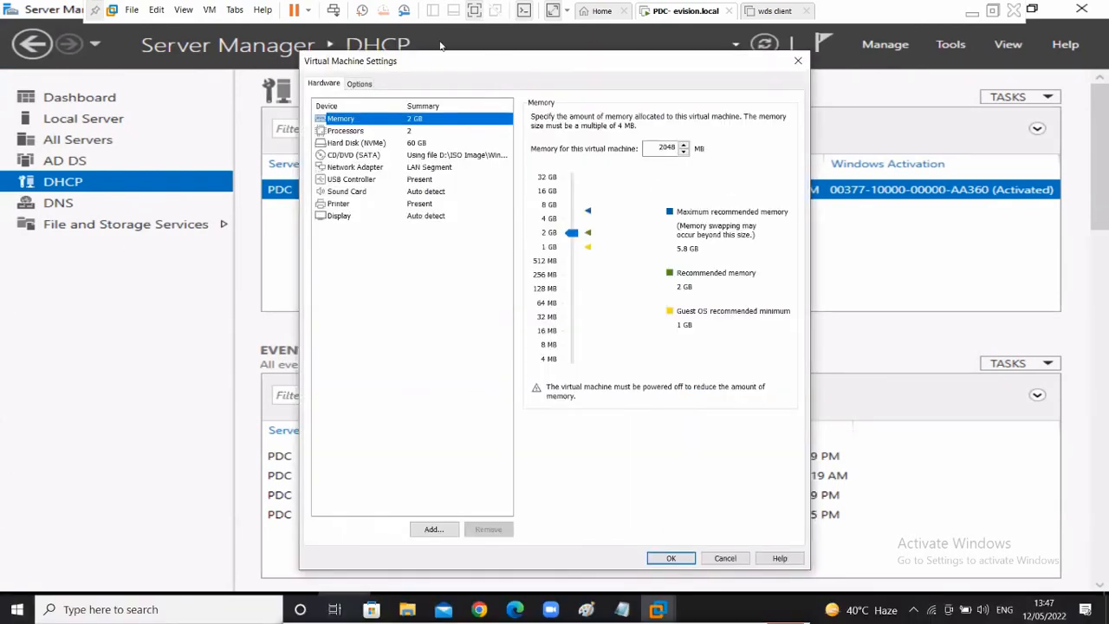
left_click_drag(493, 62, 406, 34)
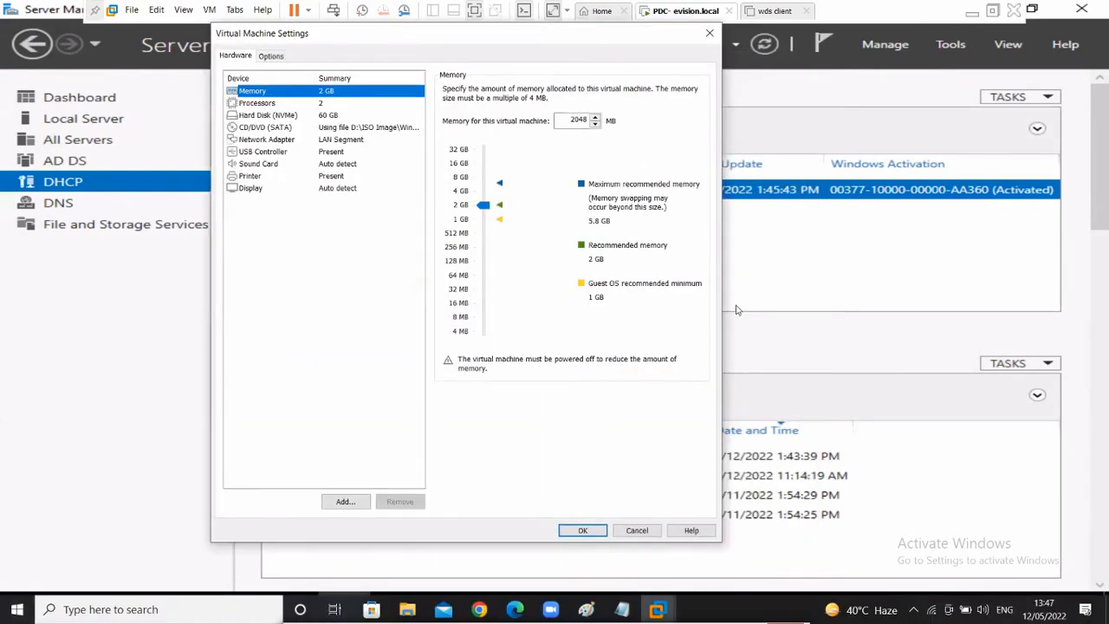
left_click(736, 309)
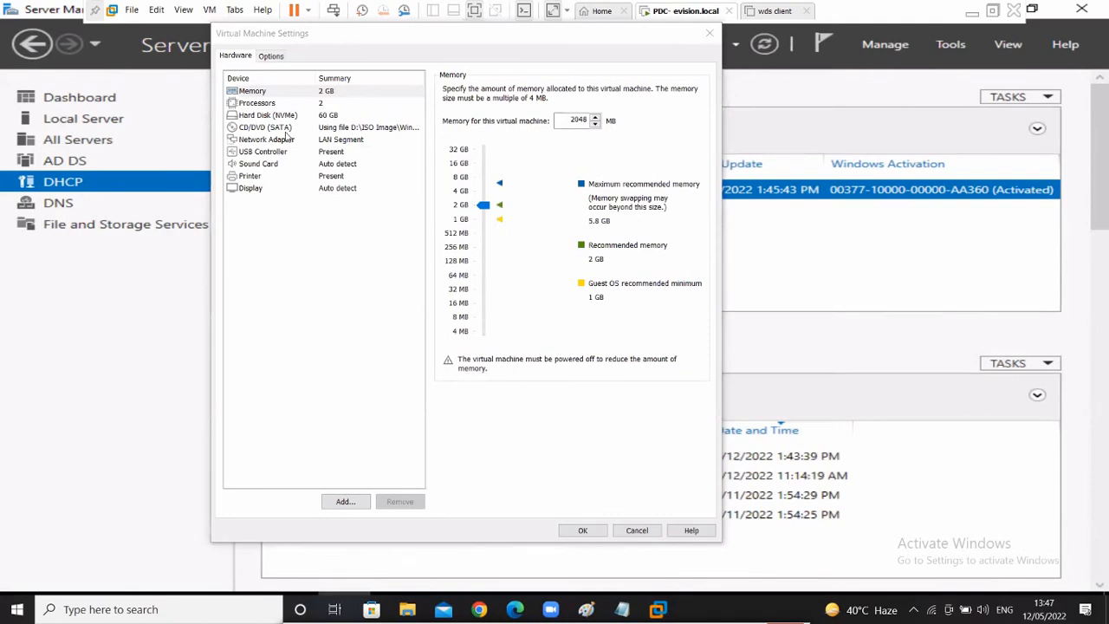
left_click(285, 130)
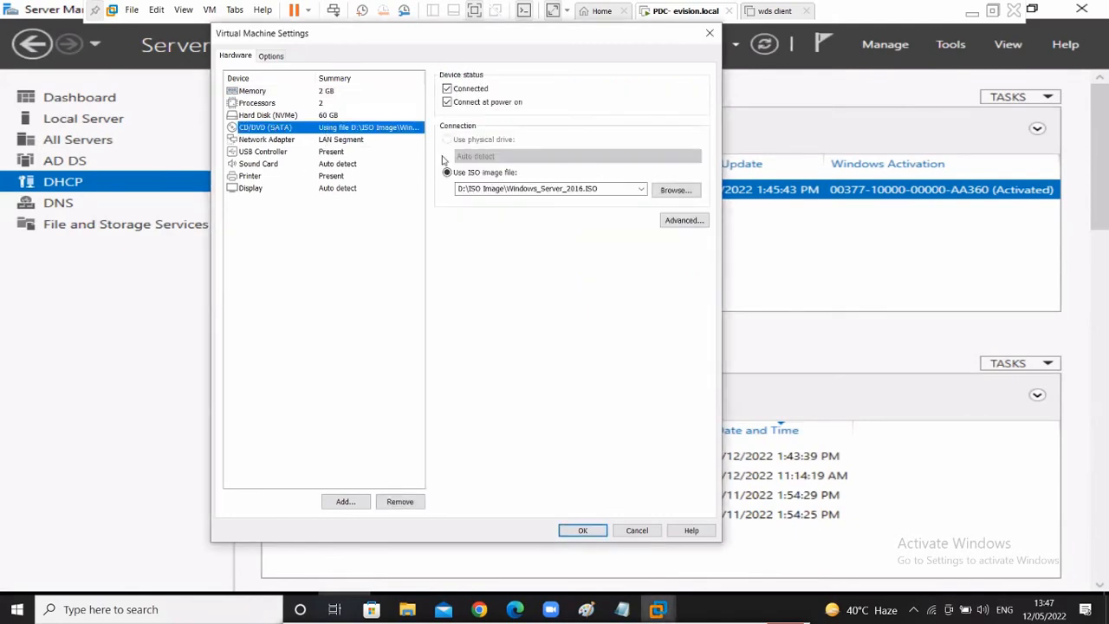
left_click(477, 189)
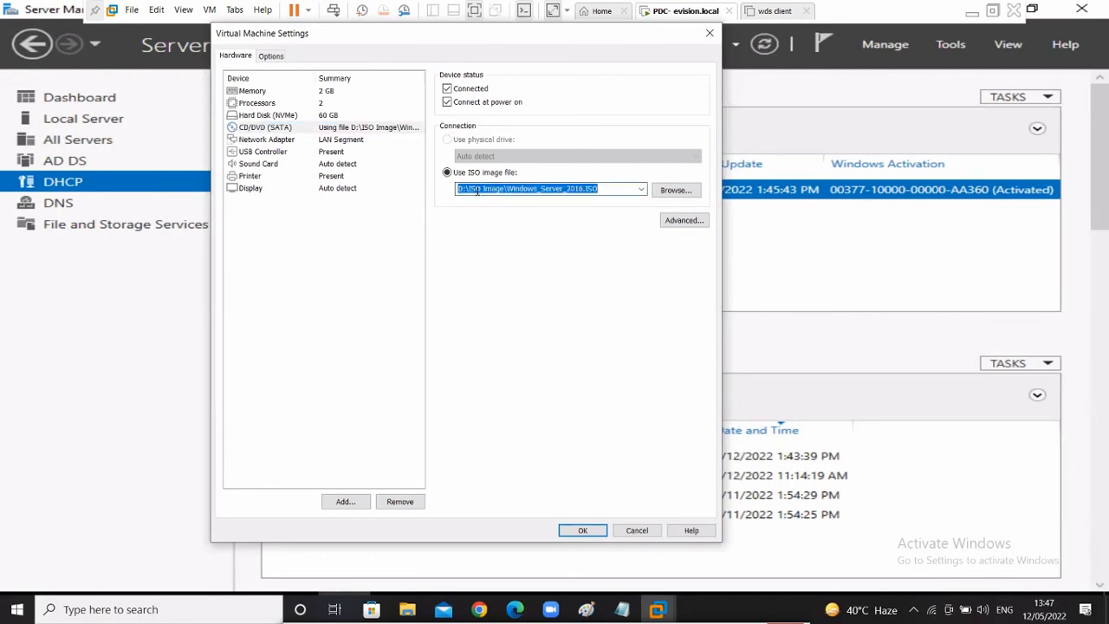
left_click(601, 189)
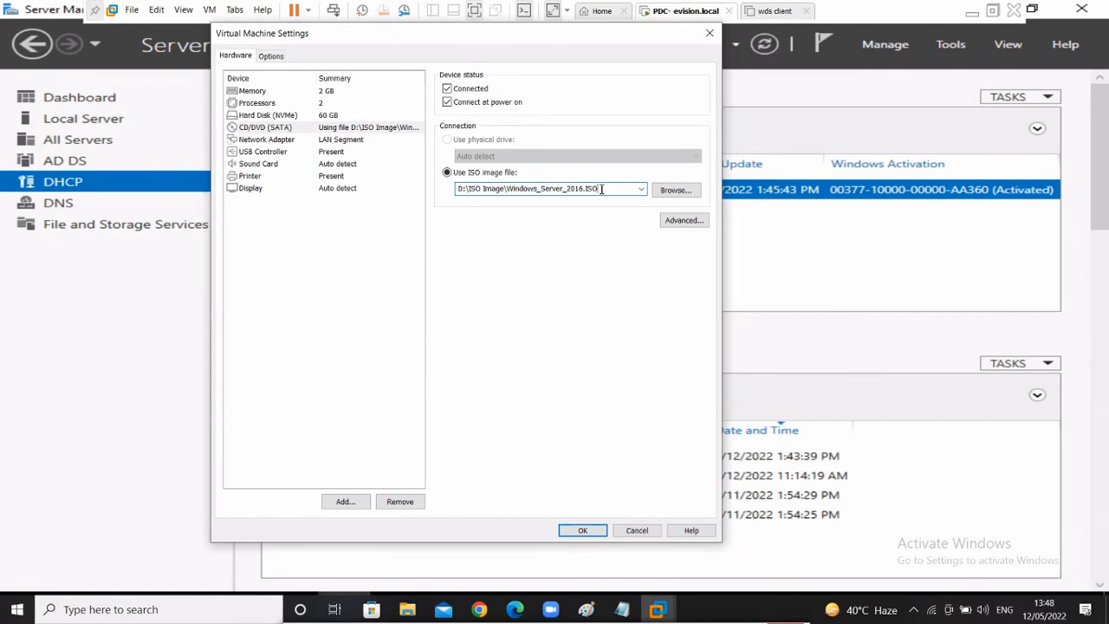
left_click_drag(601, 189, 421, 179)
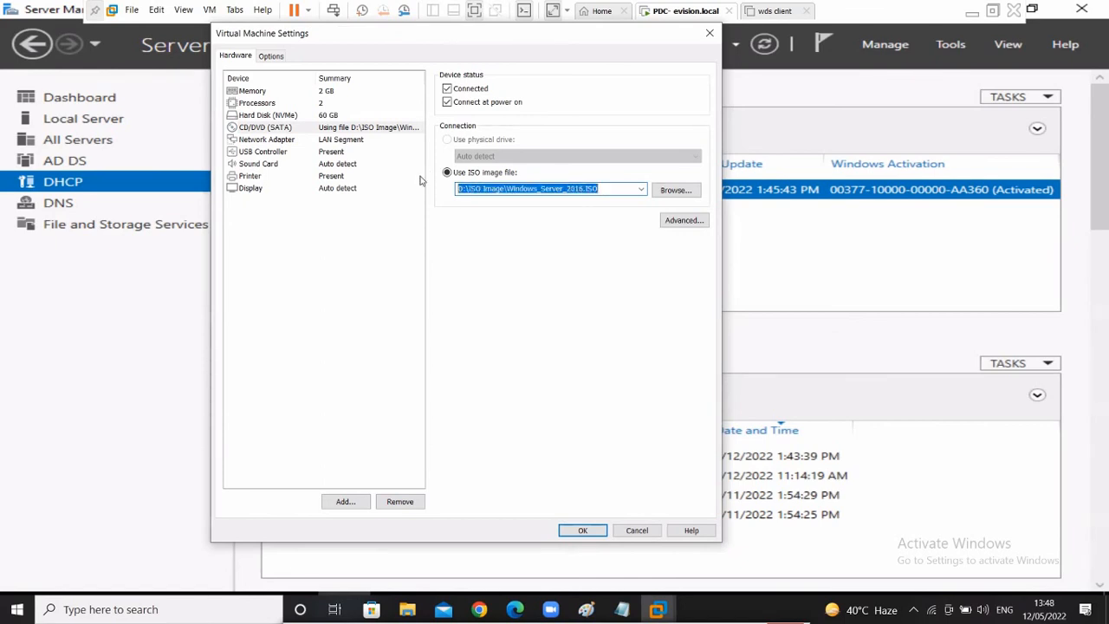
- Browse to D:\ISO Image\Window 10 Official.iso as the disc image and apply the change
left_click(675, 191)
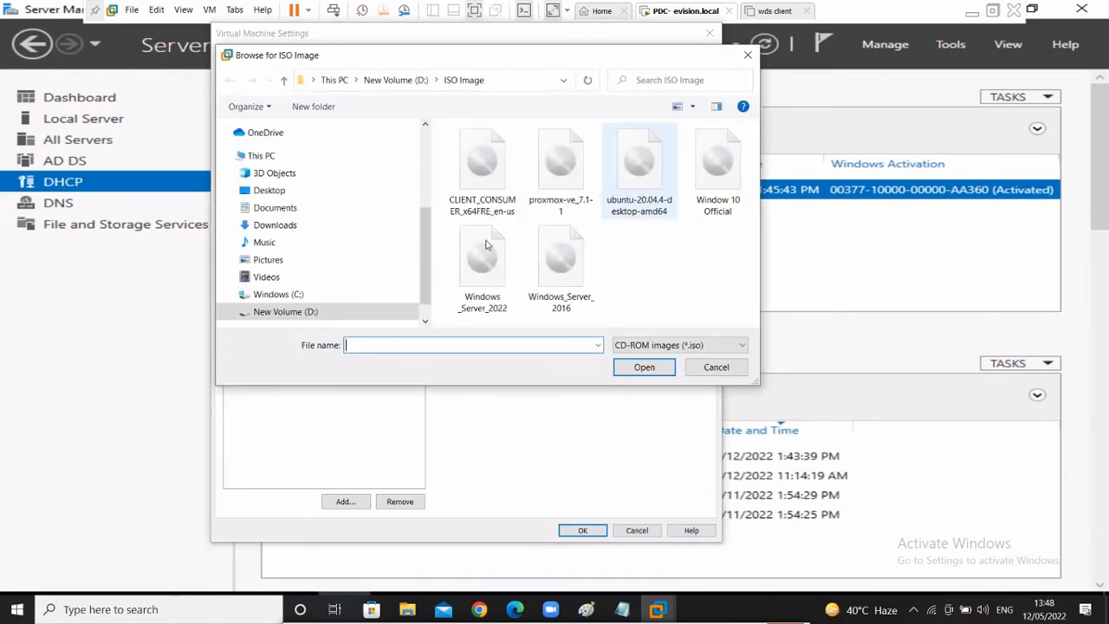
left_click(259, 156)
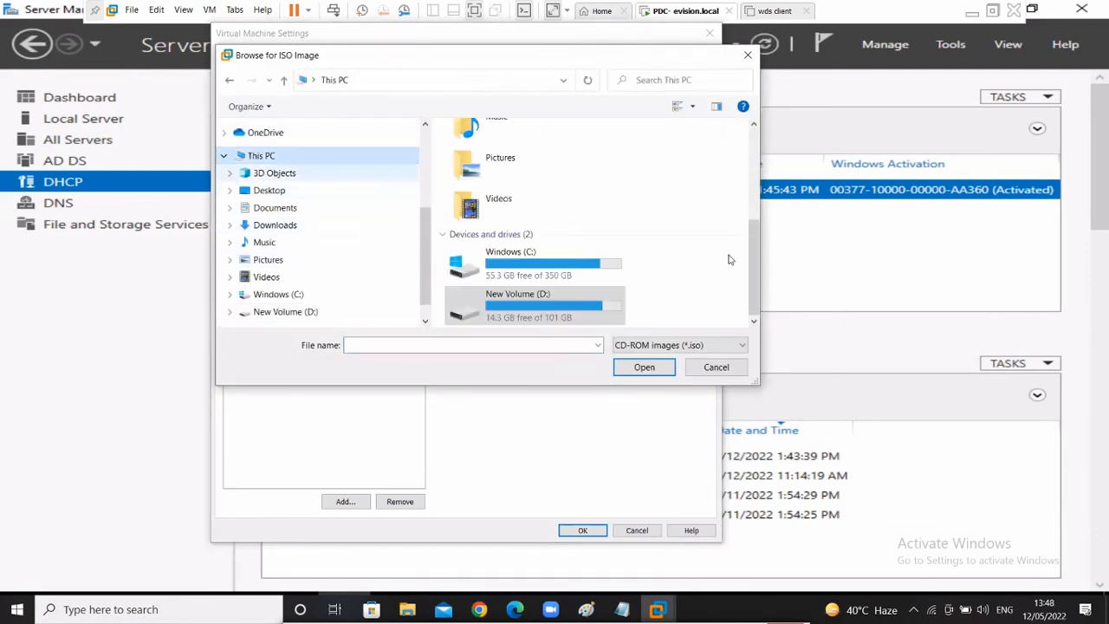
double_click(547, 317)
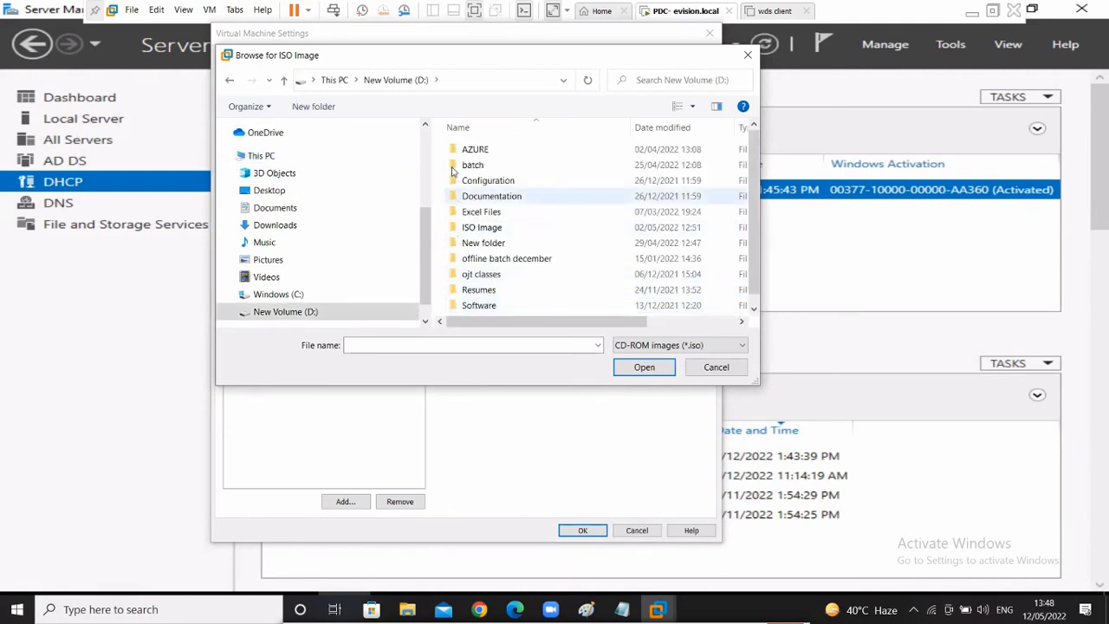
left_click(499, 230)
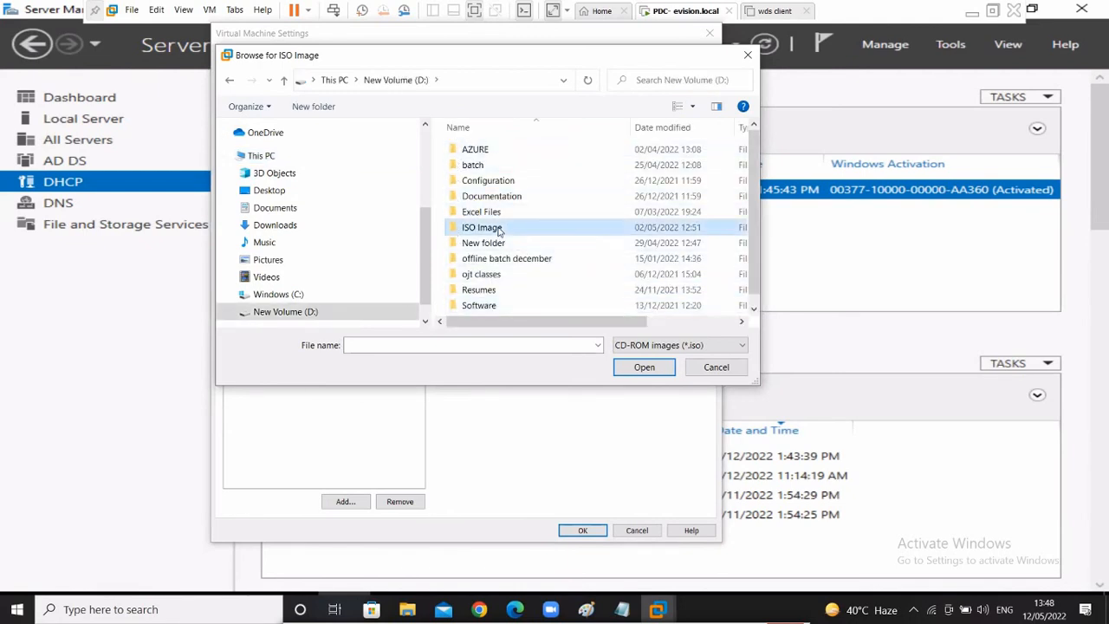
double_click(499, 230)
left_click(704, 174)
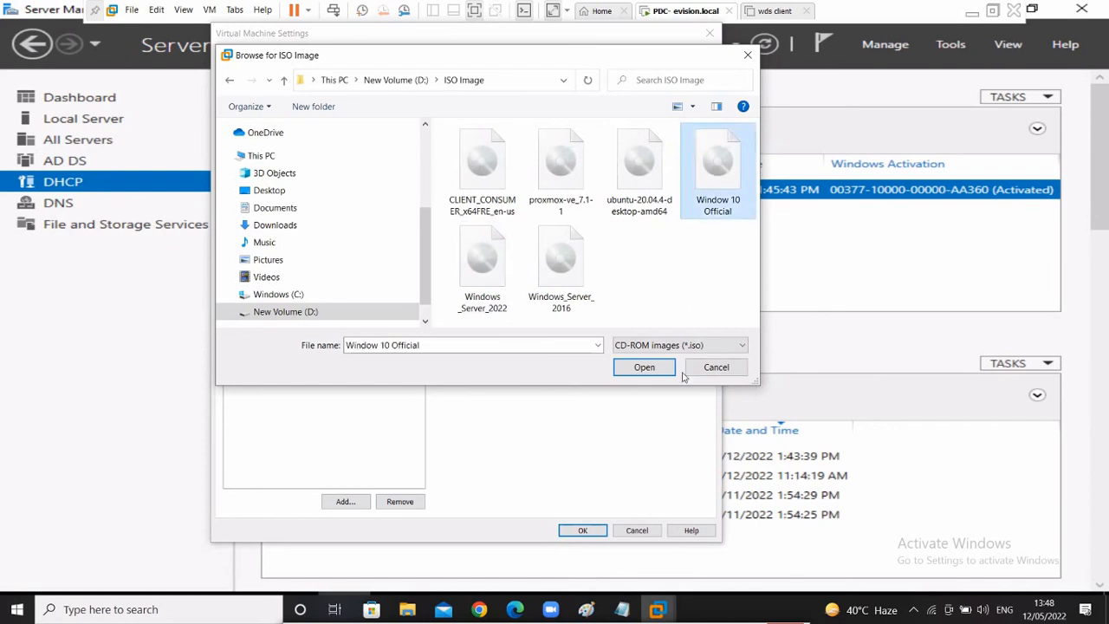
left_click(646, 371)
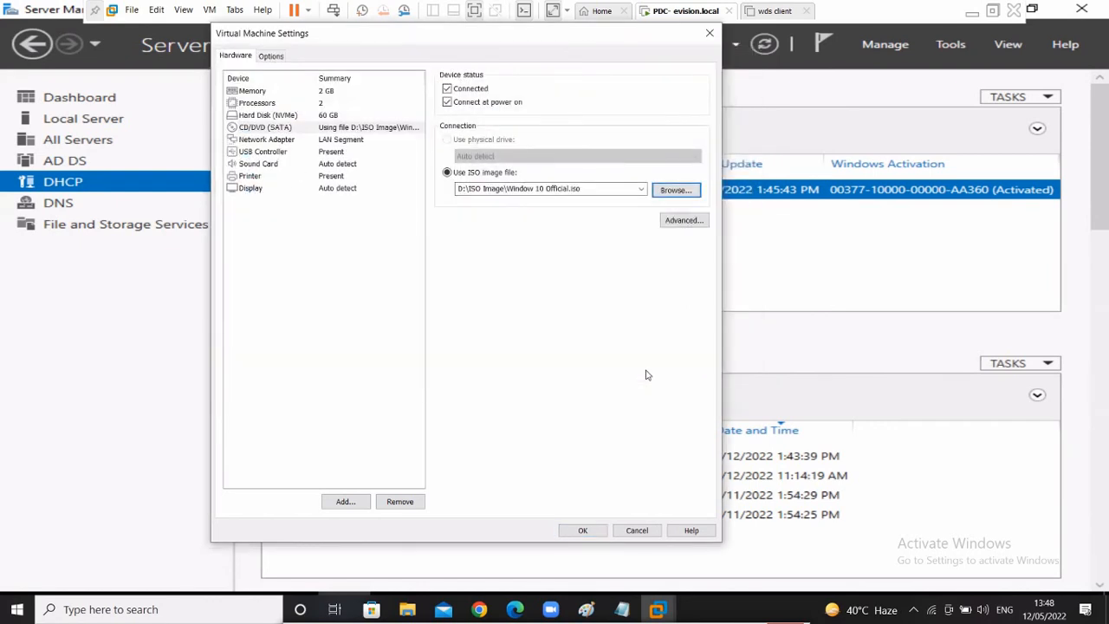
left_click(582, 530)
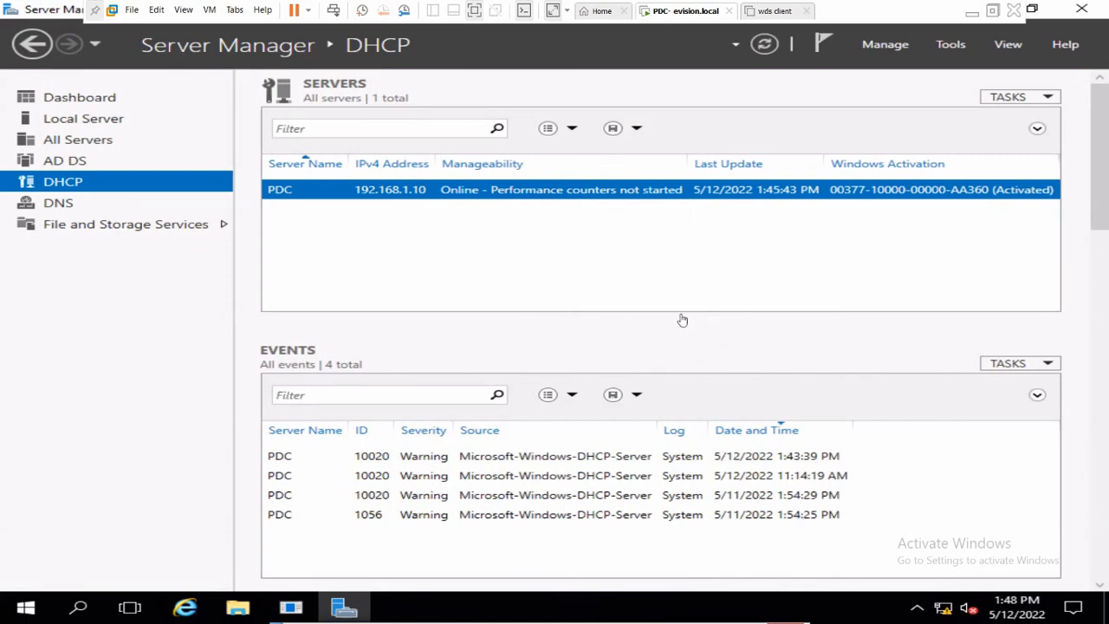
- Refresh Server Manager so the Windows 10 disc appears as drive D:, then minimize VMware
left_click(773, 47)
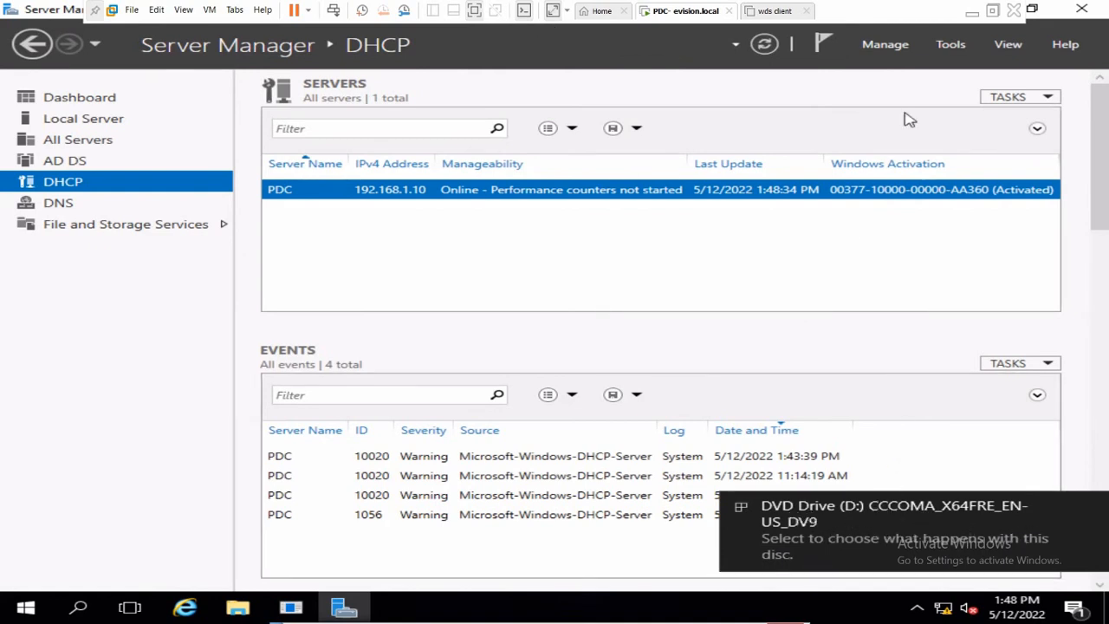
left_click(971, 12)
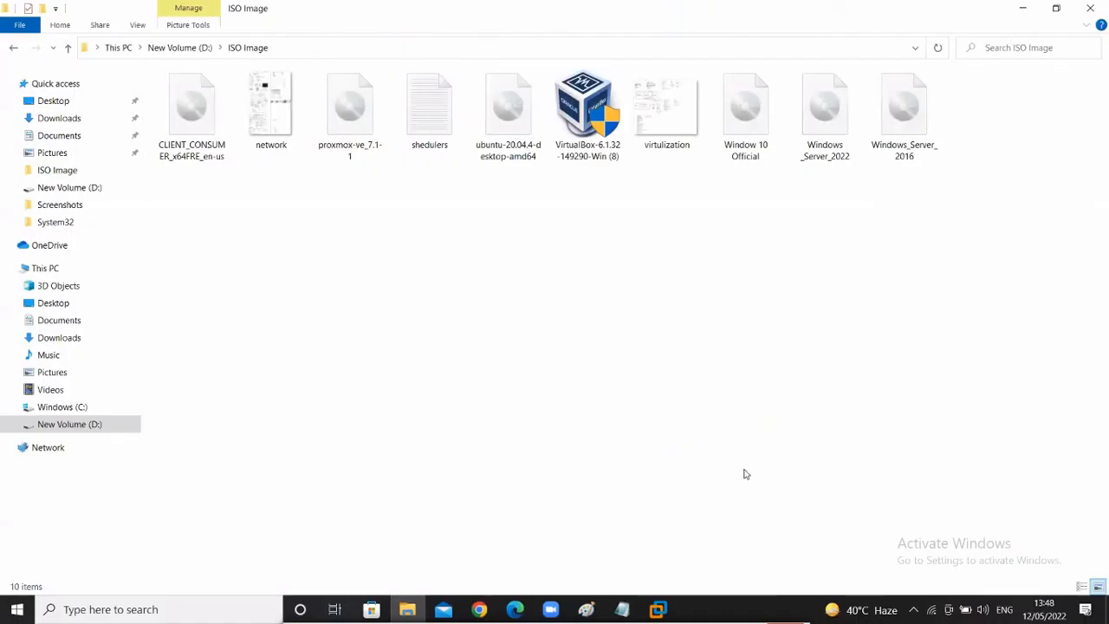
- In the WDS notes, highlight the ISO line, the hardware and prerequisite lines, then the Process steps
left_click(621, 609)
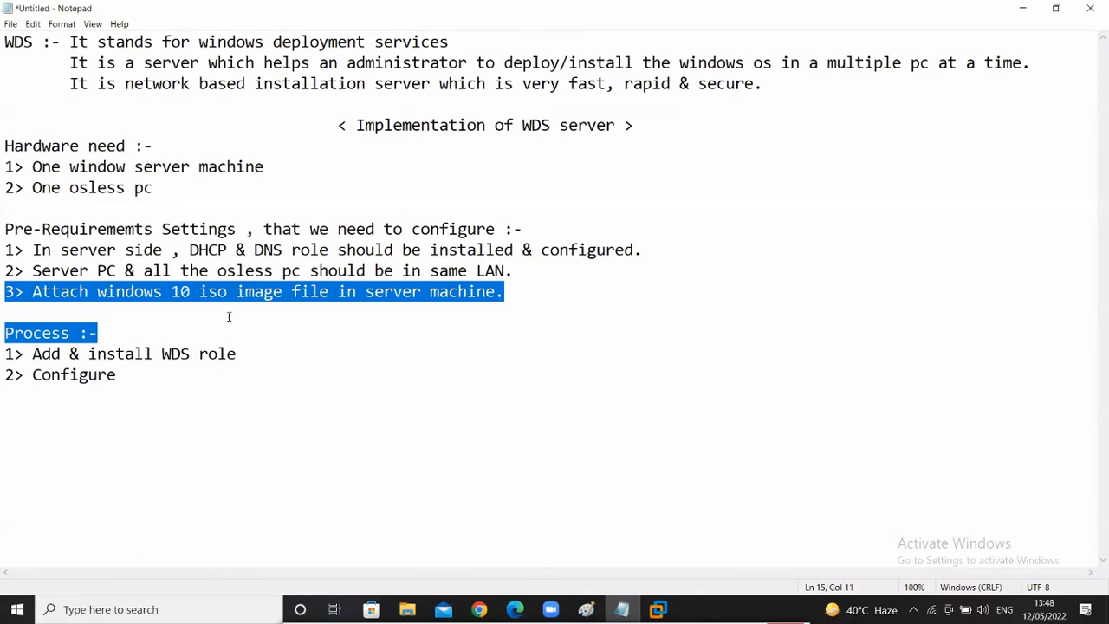
left_click(228, 316)
left_click_drag(7, 291, 517, 309)
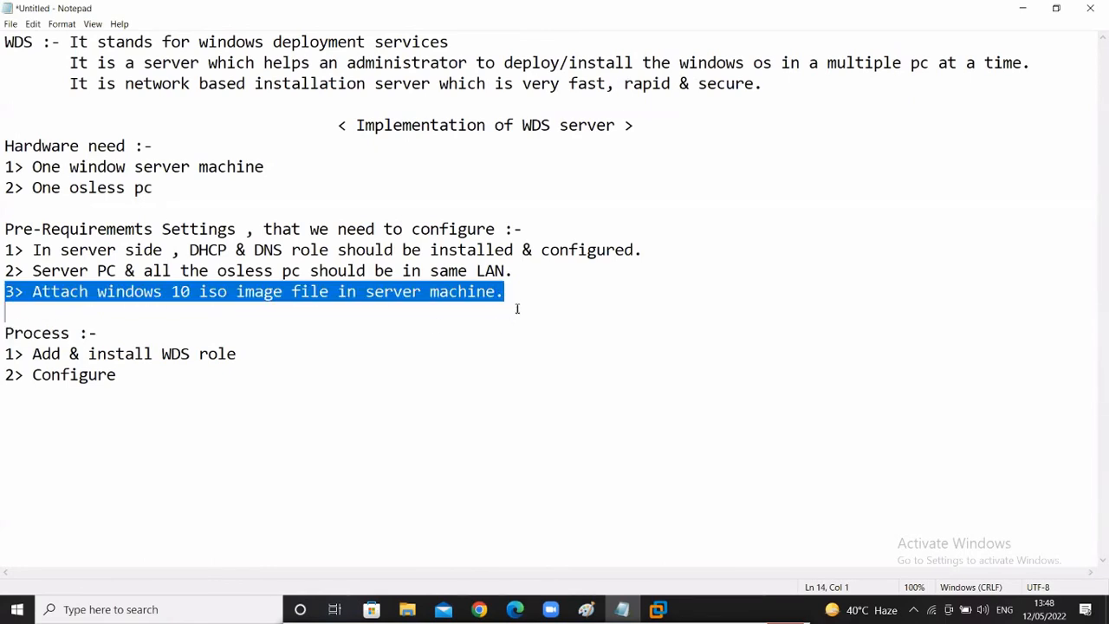
left_click(190, 371)
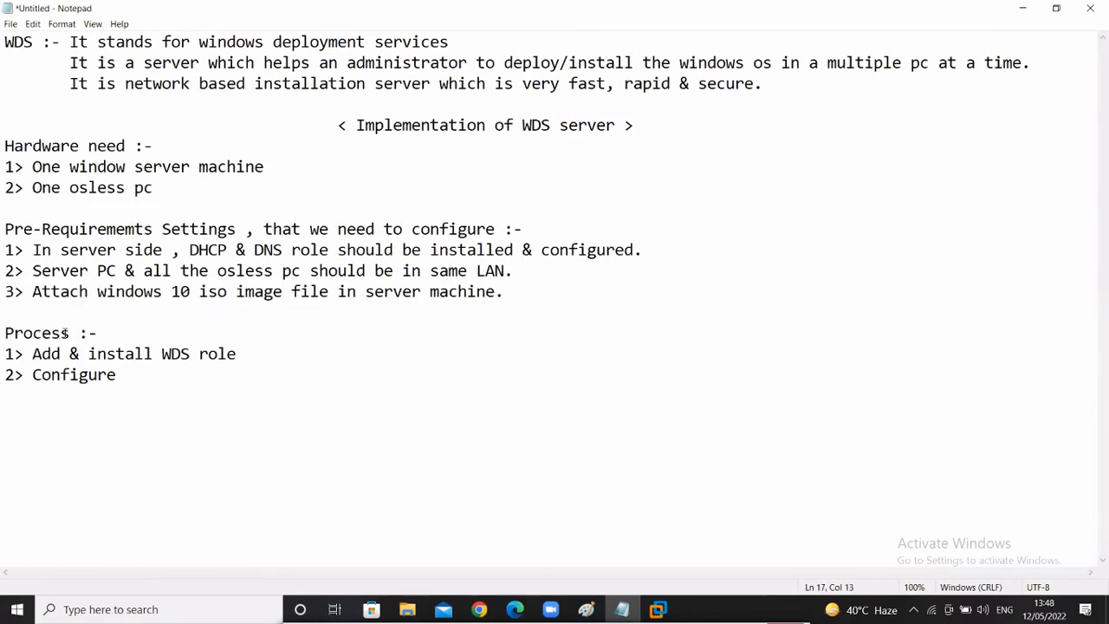
left_click_drag(14, 146, 495, 317)
left_click(376, 408)
left_click_drag(5, 329, 290, 374)
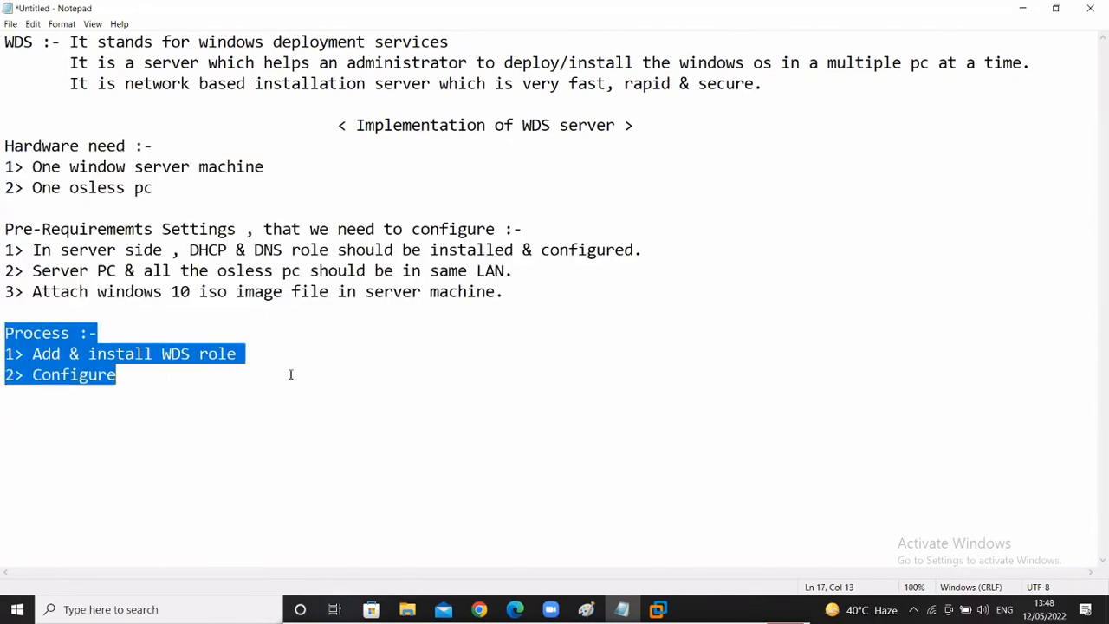
- Return to the PDC server VM and show the Server Manager Dashboard with its 4 roles
mouse_move(657, 611)
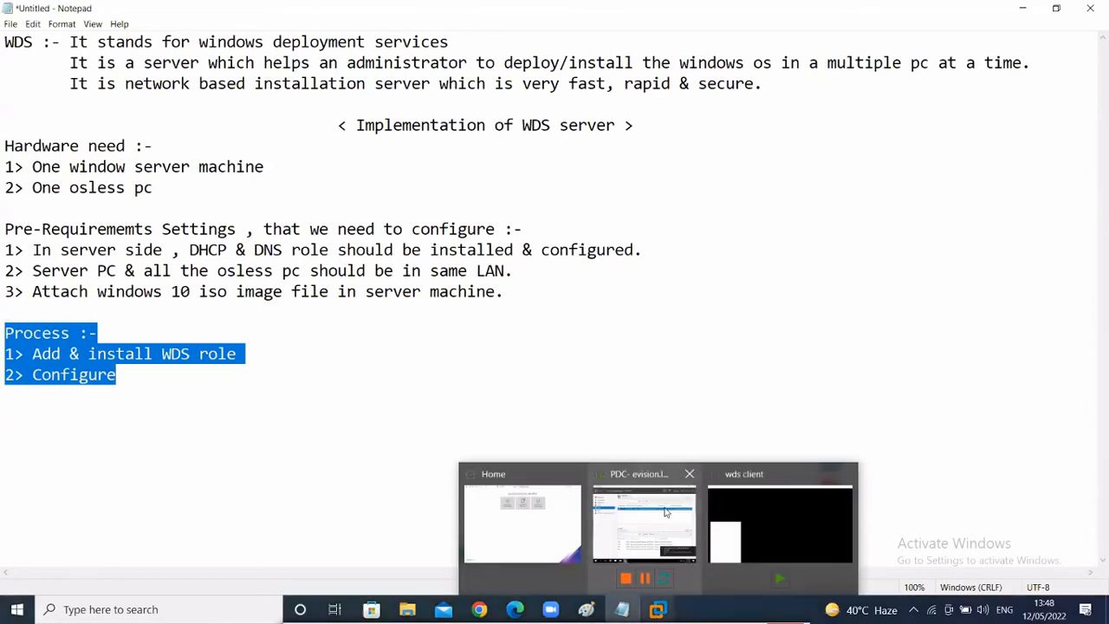
left_click(665, 512)
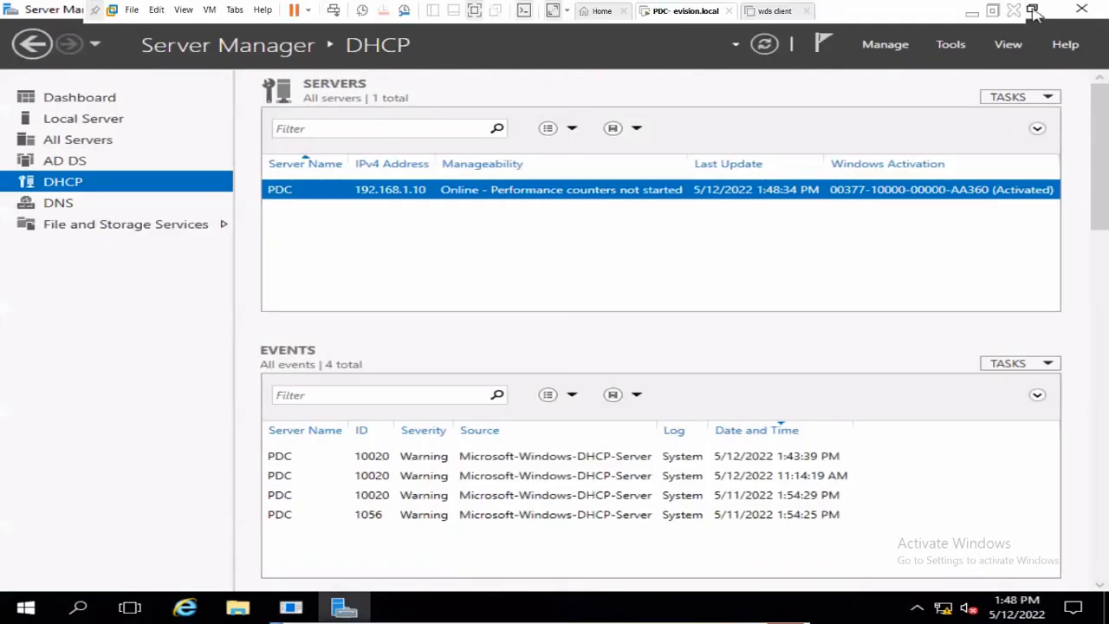
left_click(973, 13)
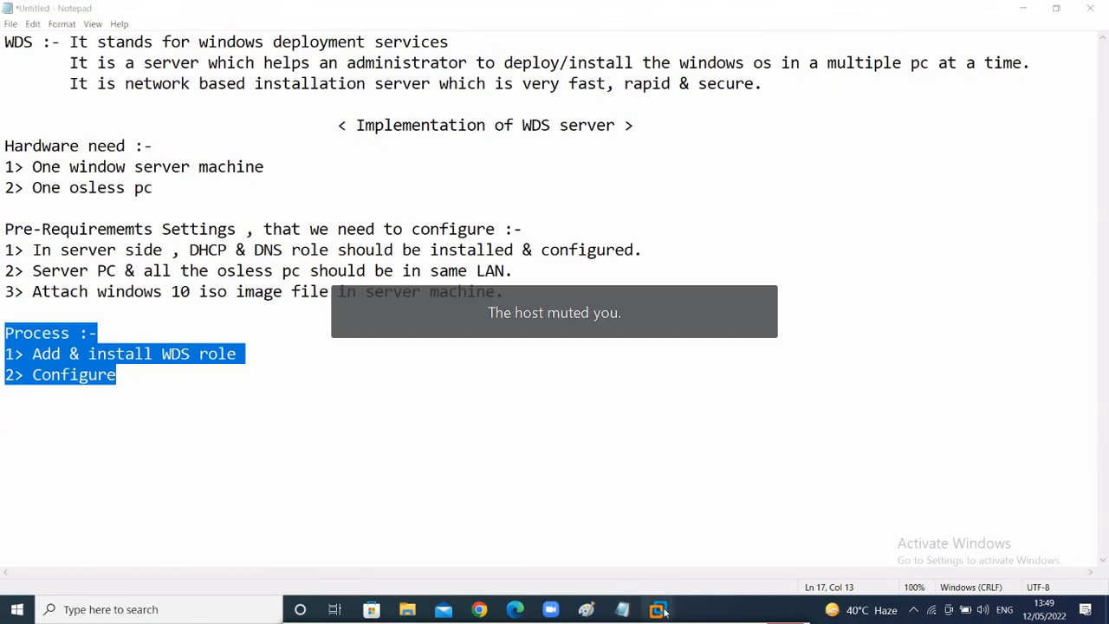
mouse_move(663, 611)
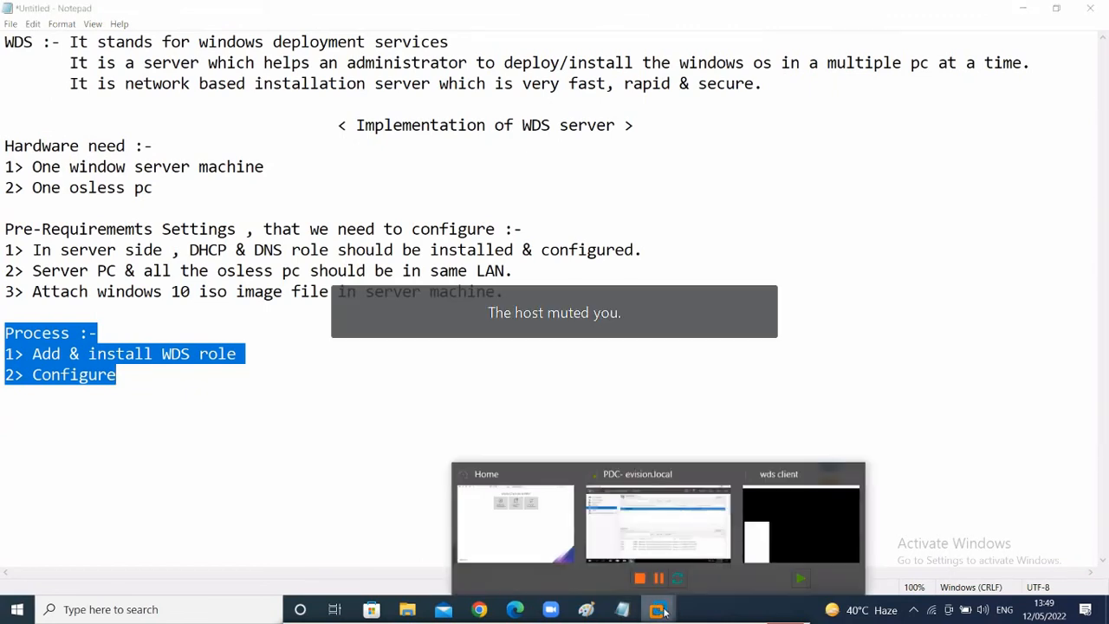
left_click(670, 518)
left_click(64, 101)
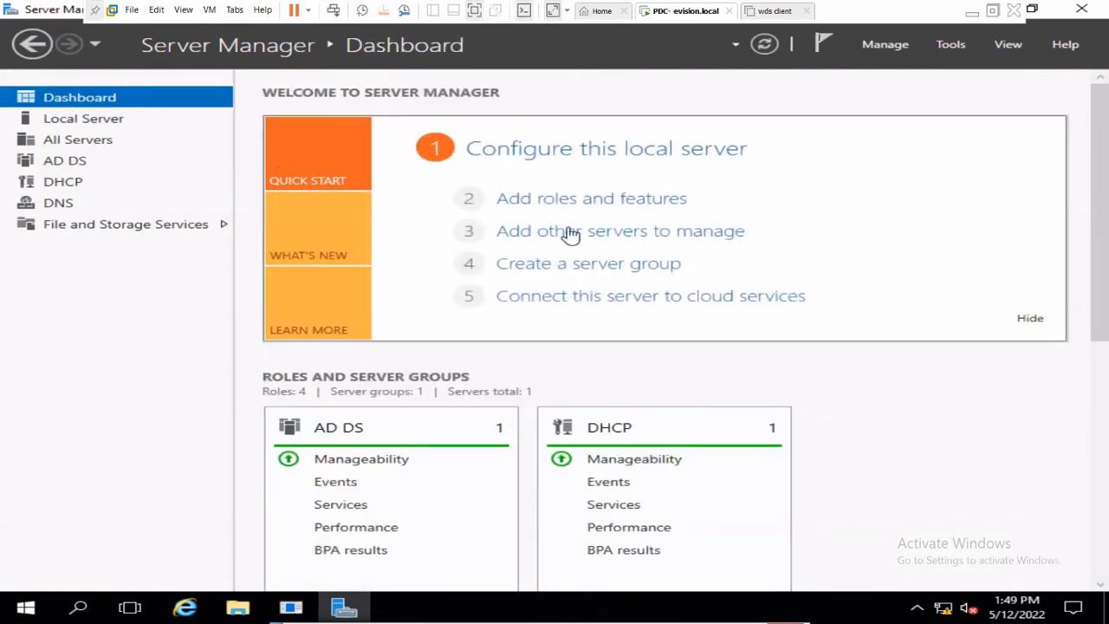
- Start Add Roles and Features for server PDC and select Windows Deployment Services with its management tools
left_click(561, 201)
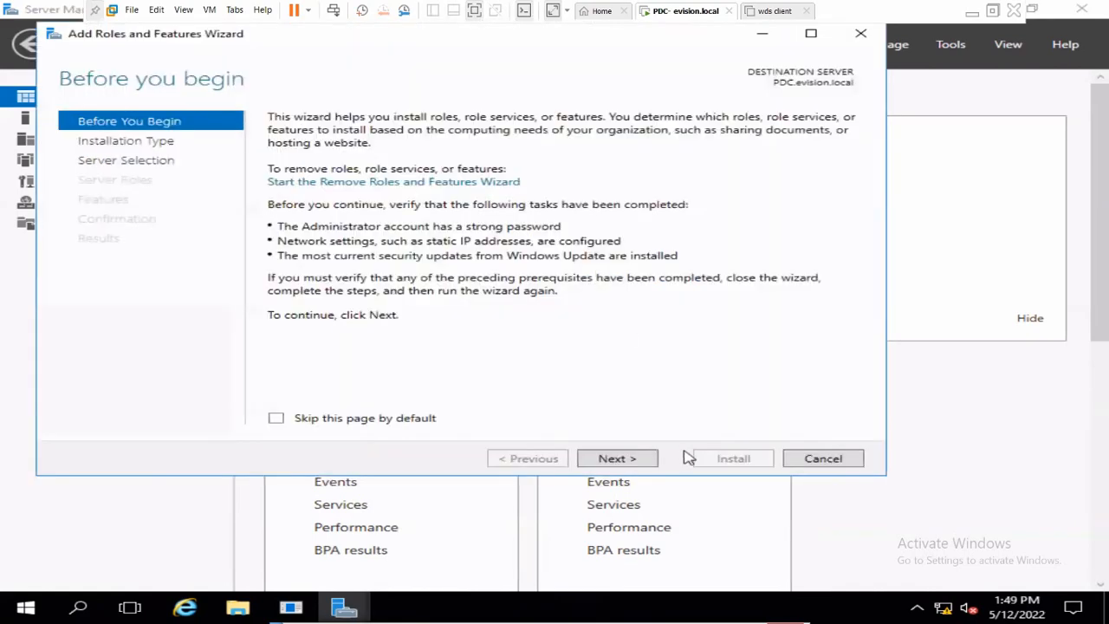
left_click(617, 458)
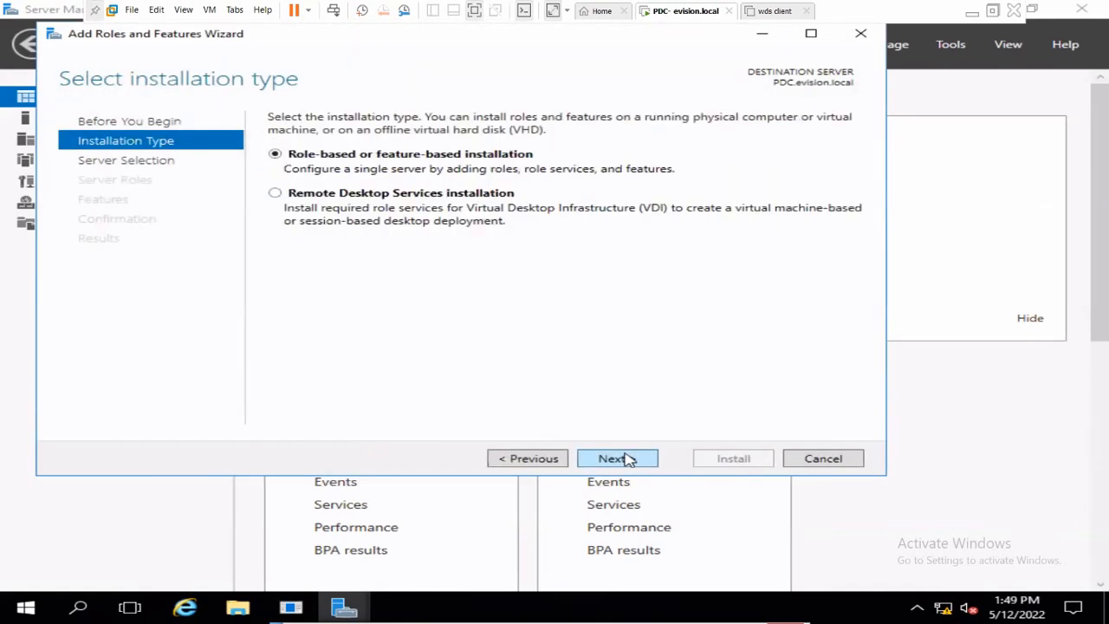
left_click(625, 458)
left_click(626, 458)
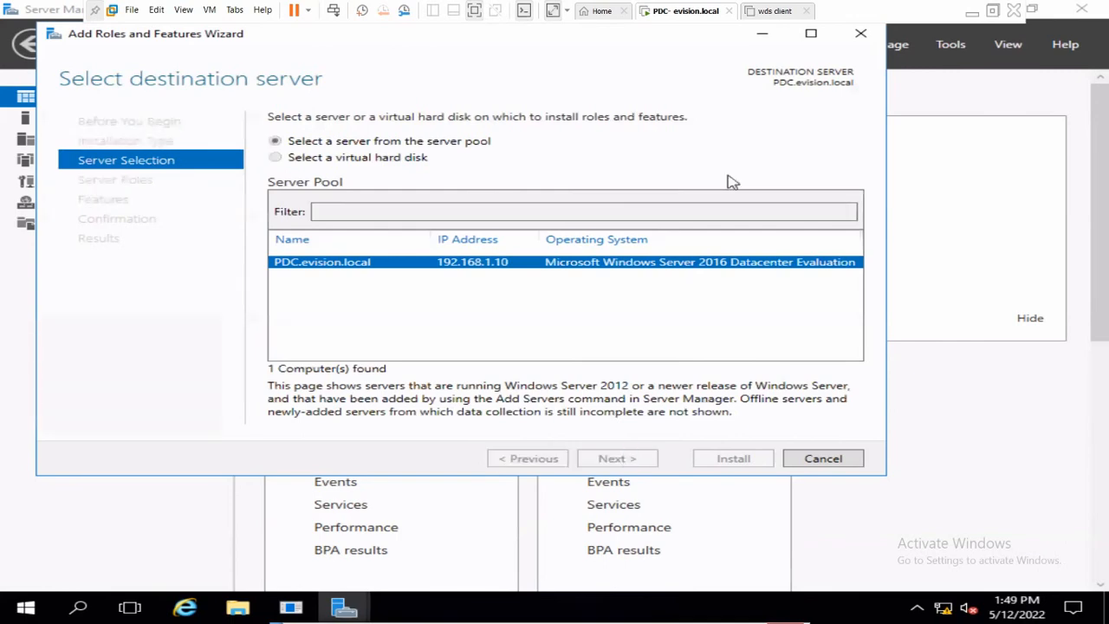
left_click(811, 33)
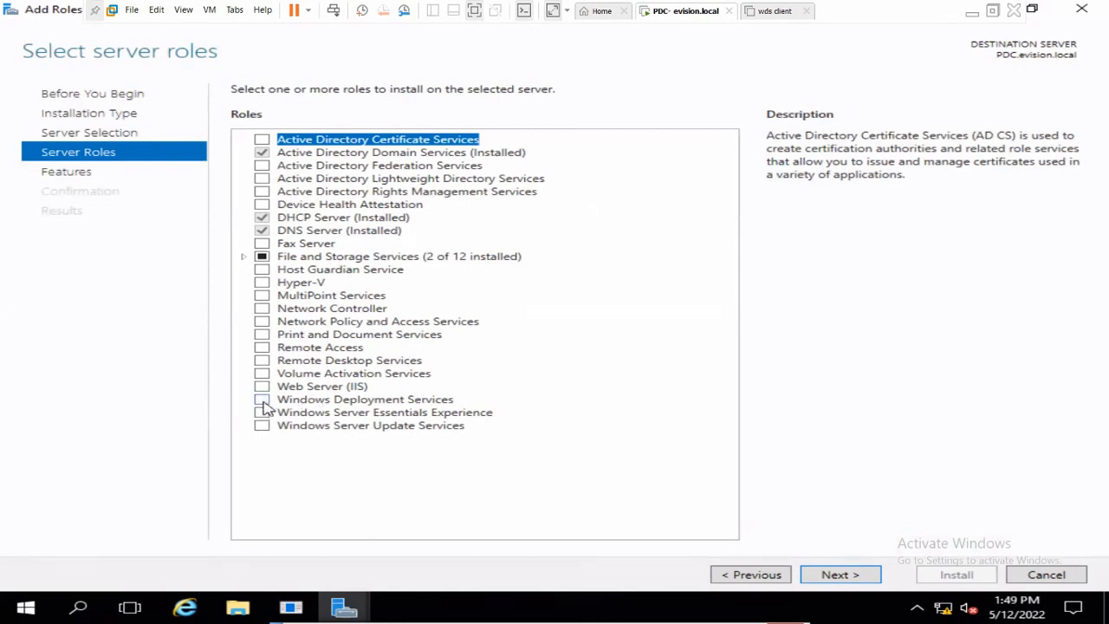
left_click(319, 406)
left_click(262, 400)
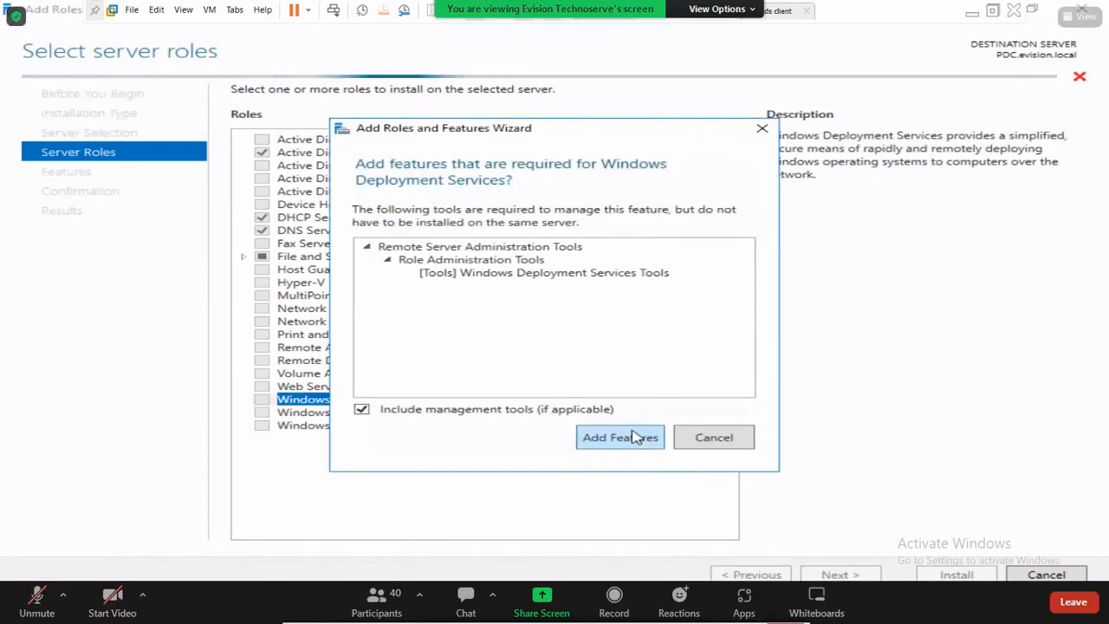
left_click(638, 435)
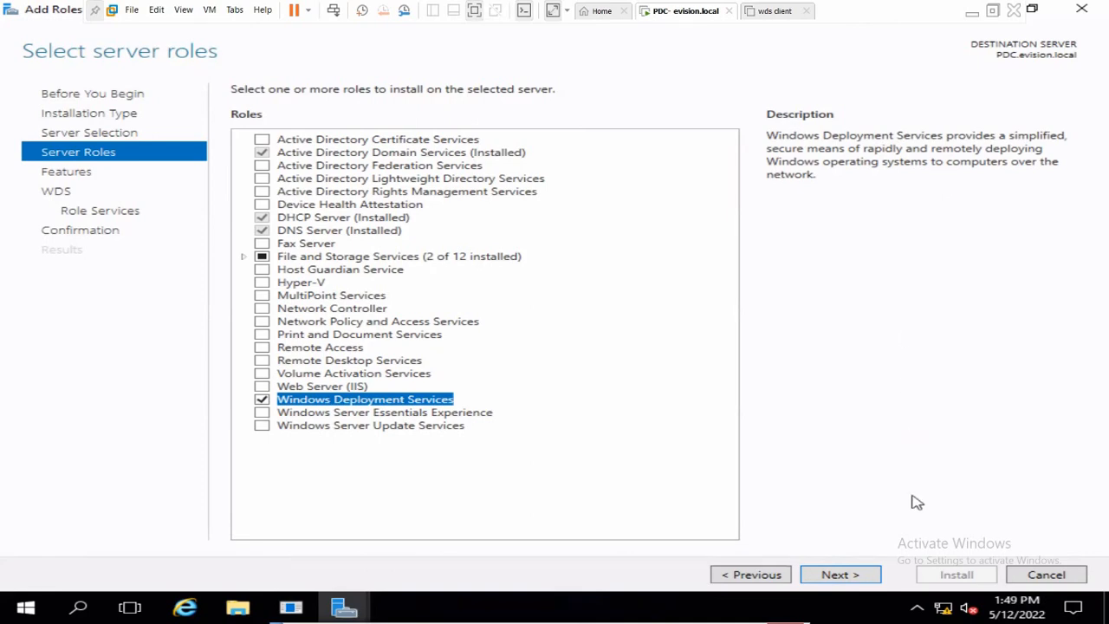
- Keep the Deployment and Transport Server role services, launch the WDS installation, and minimize the VM
left_click(837, 574)
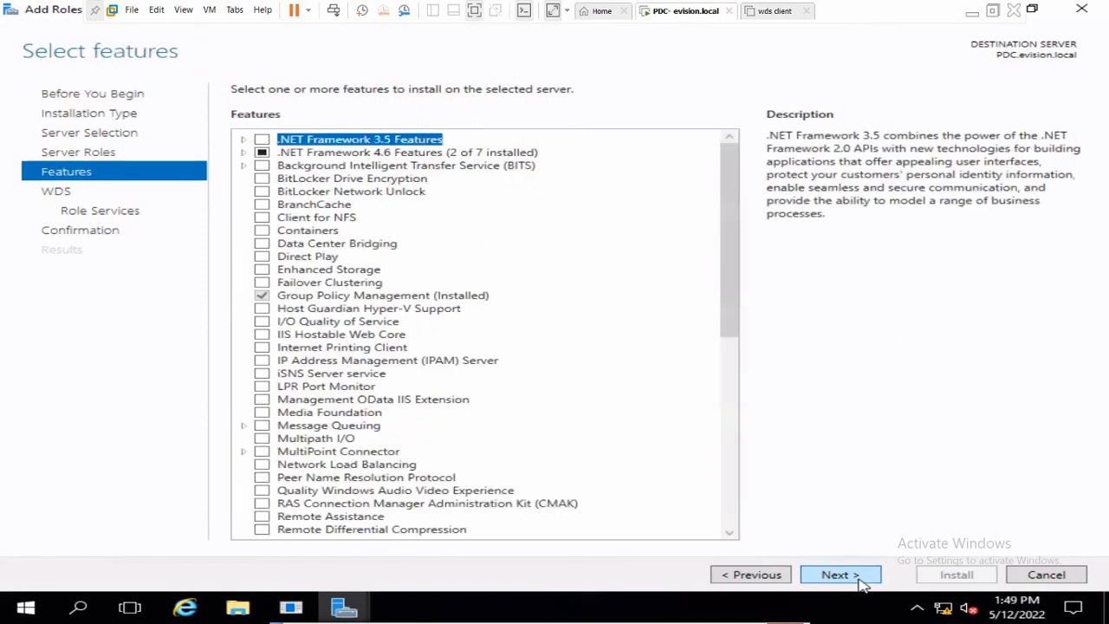
left_click(860, 580)
left_click(860, 581)
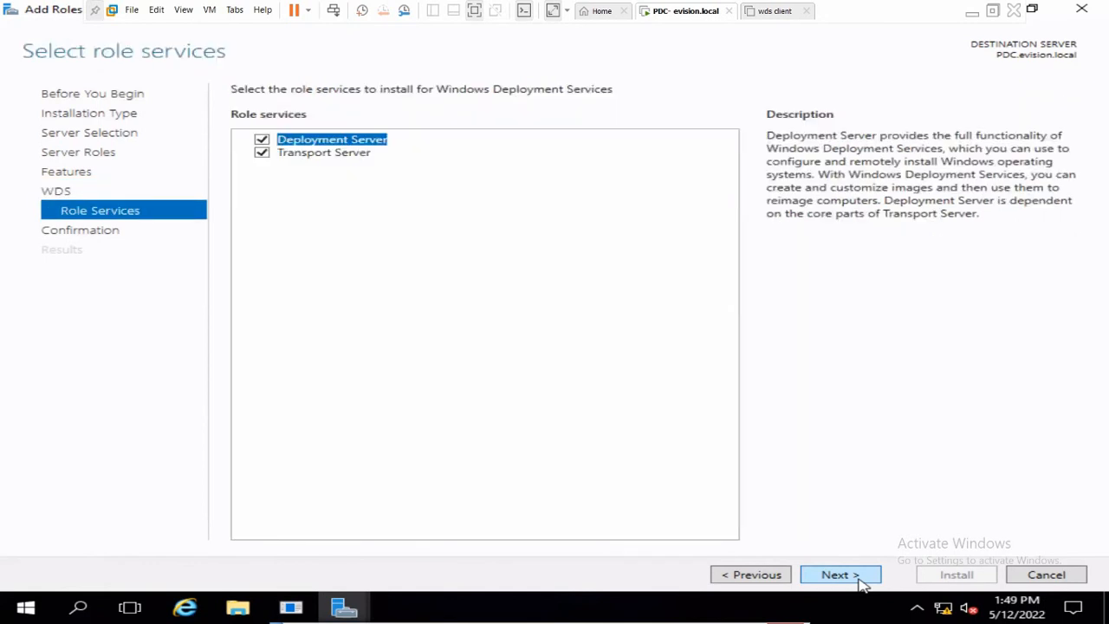
left_click(860, 580)
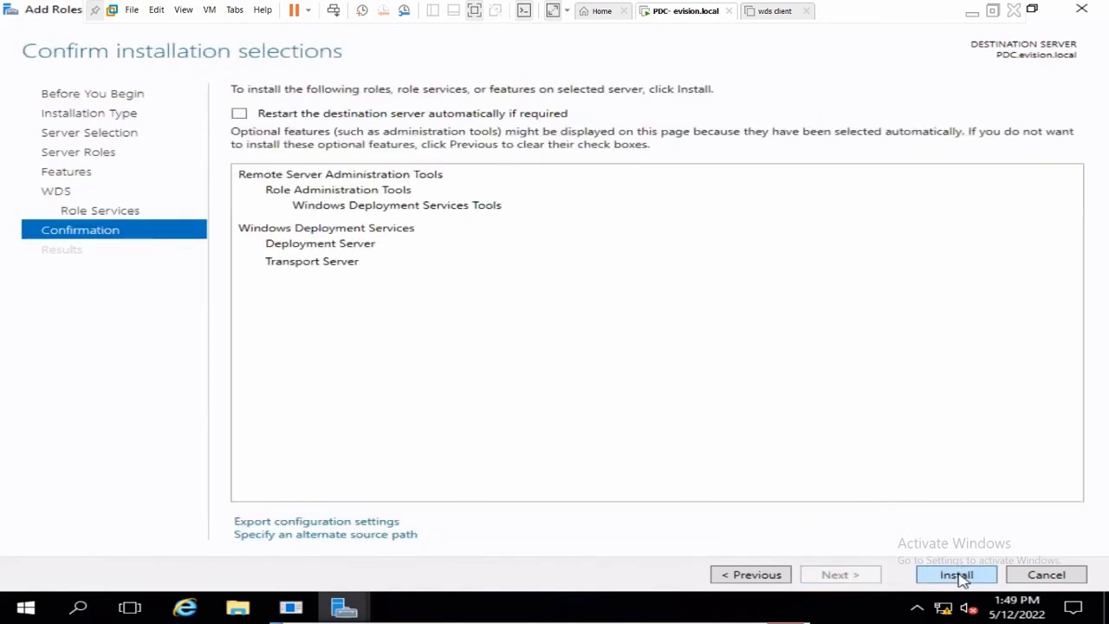
left_click(958, 576)
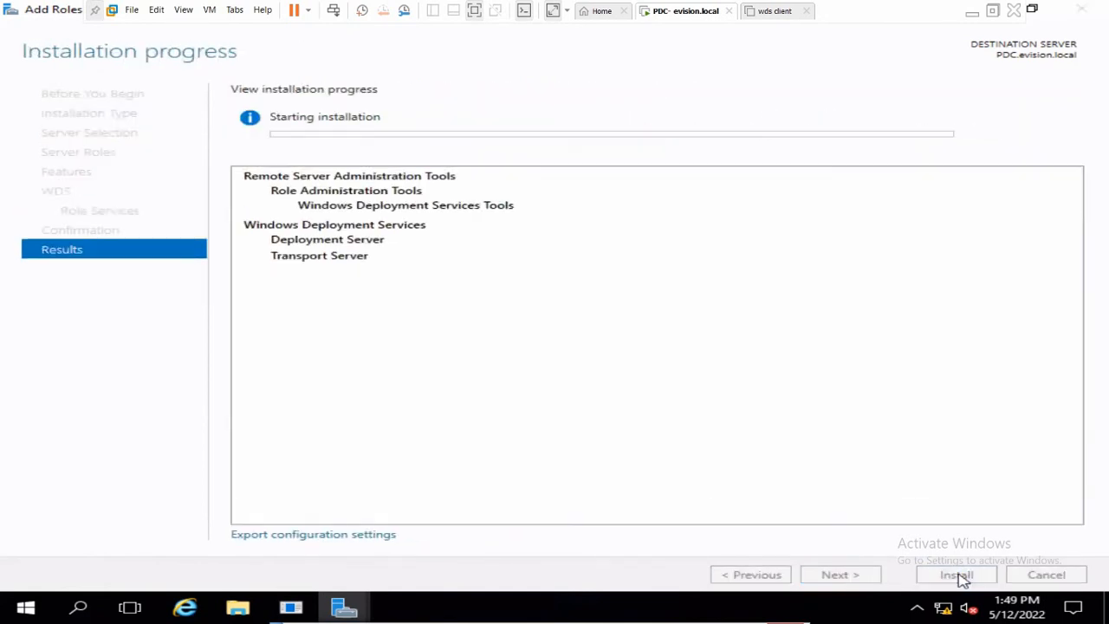
left_click(970, 18)
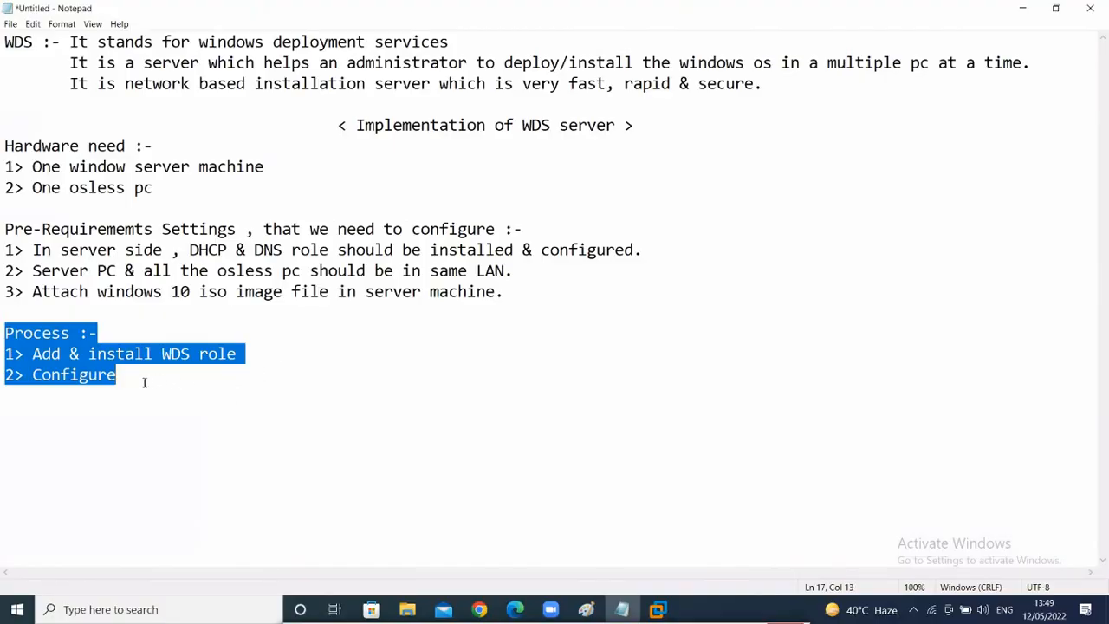
left_click(144, 382)
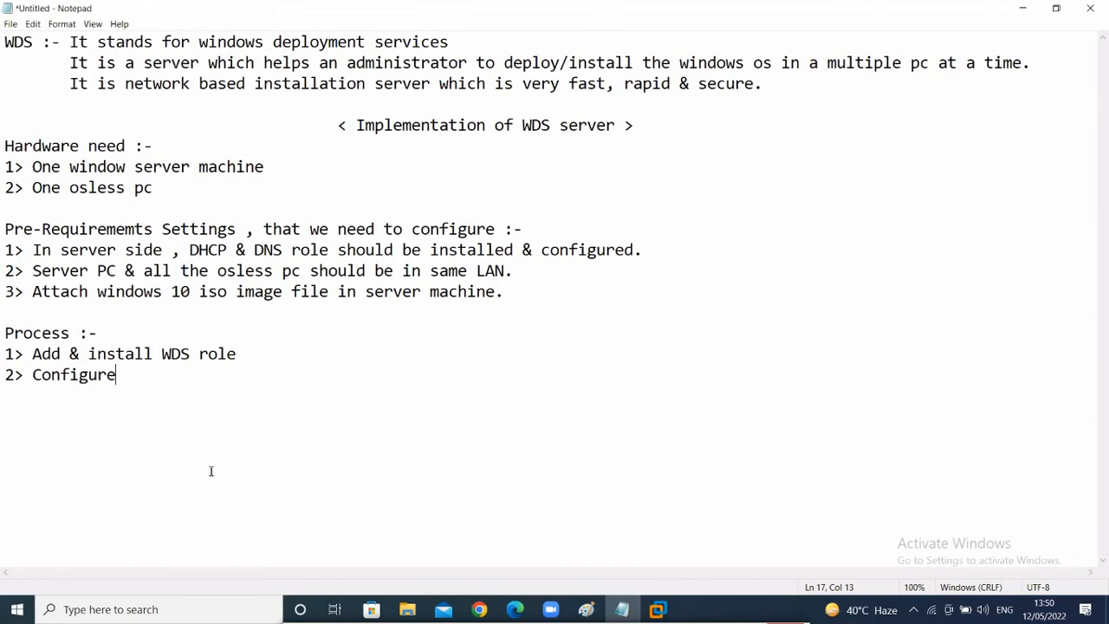
left_click(410, 578)
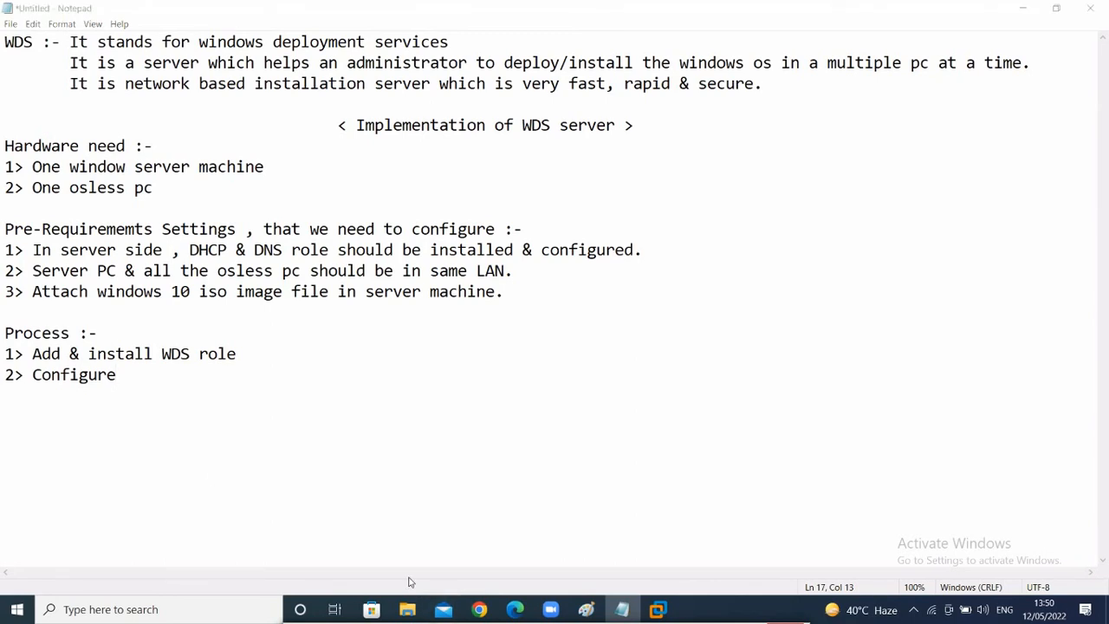
left_click(270, 408)
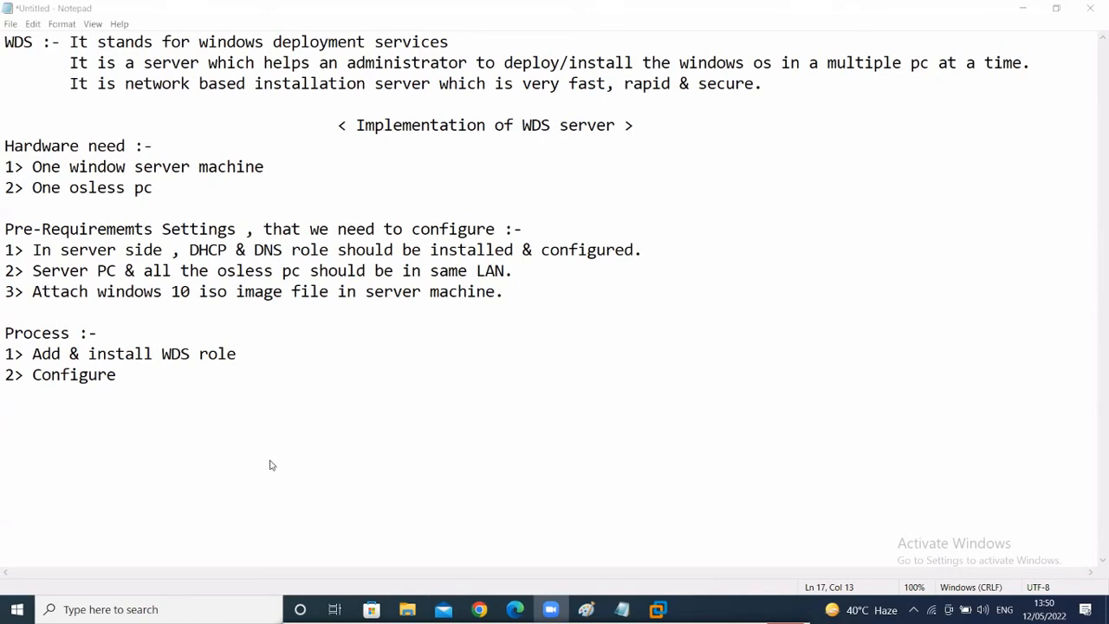
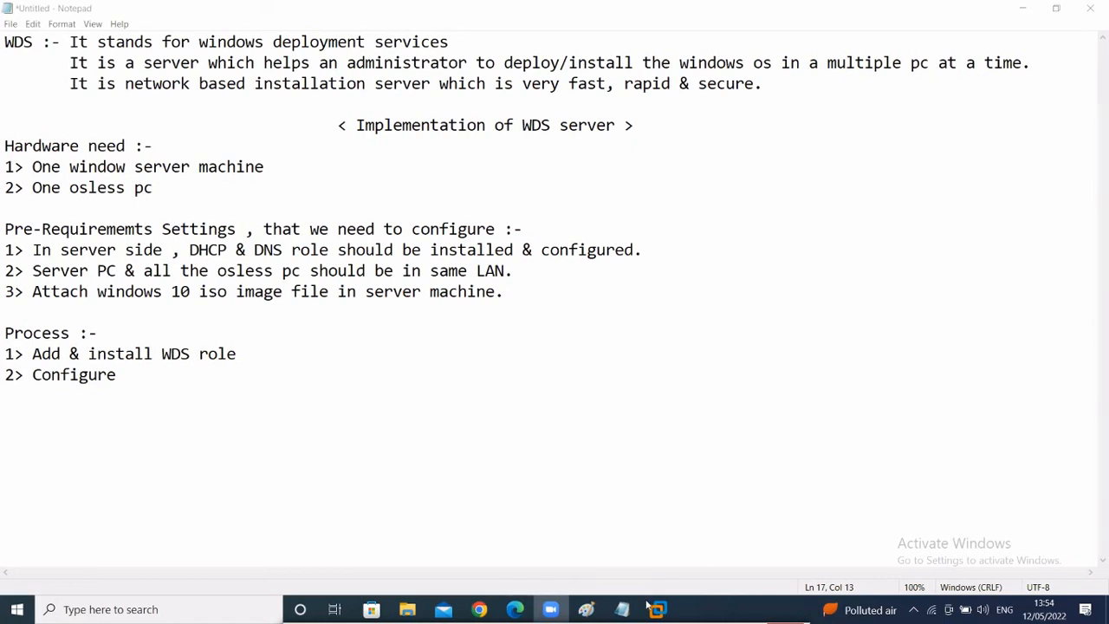
- Close the finished WDS installation wizard, cancel the Shutdown Event Tracker and refresh Server Manager
mouse_move(656, 611)
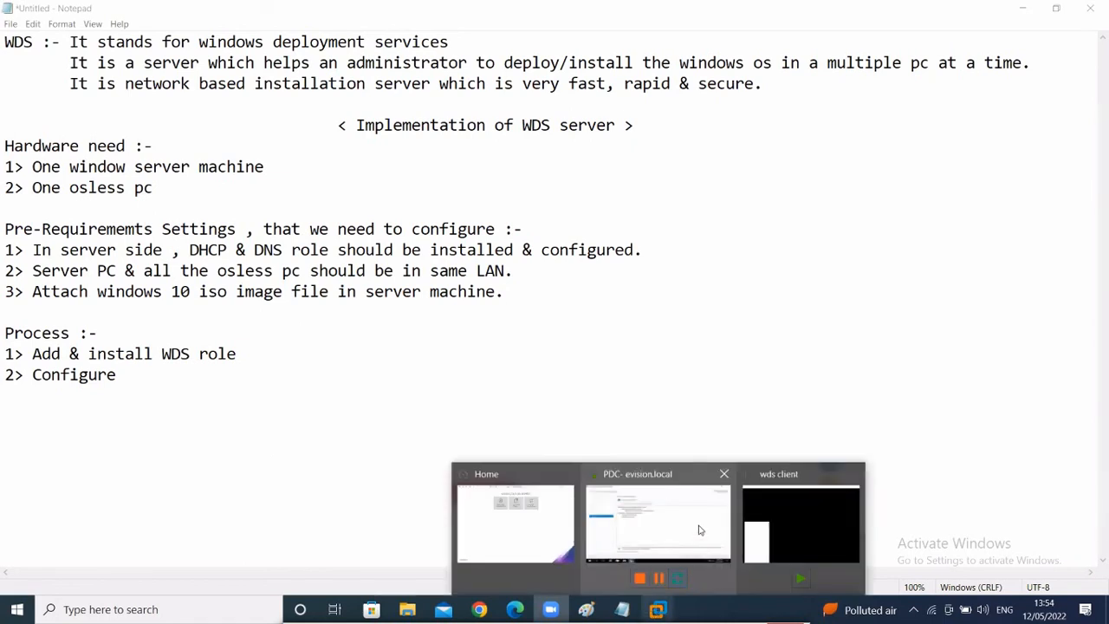
left_click(700, 530)
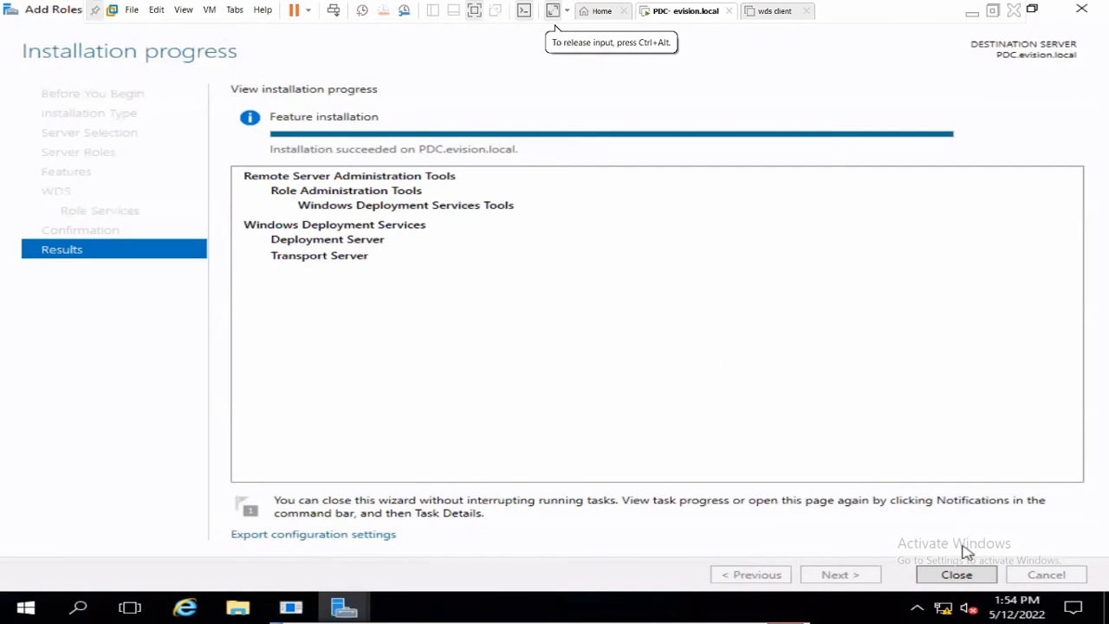
left_click(955, 578)
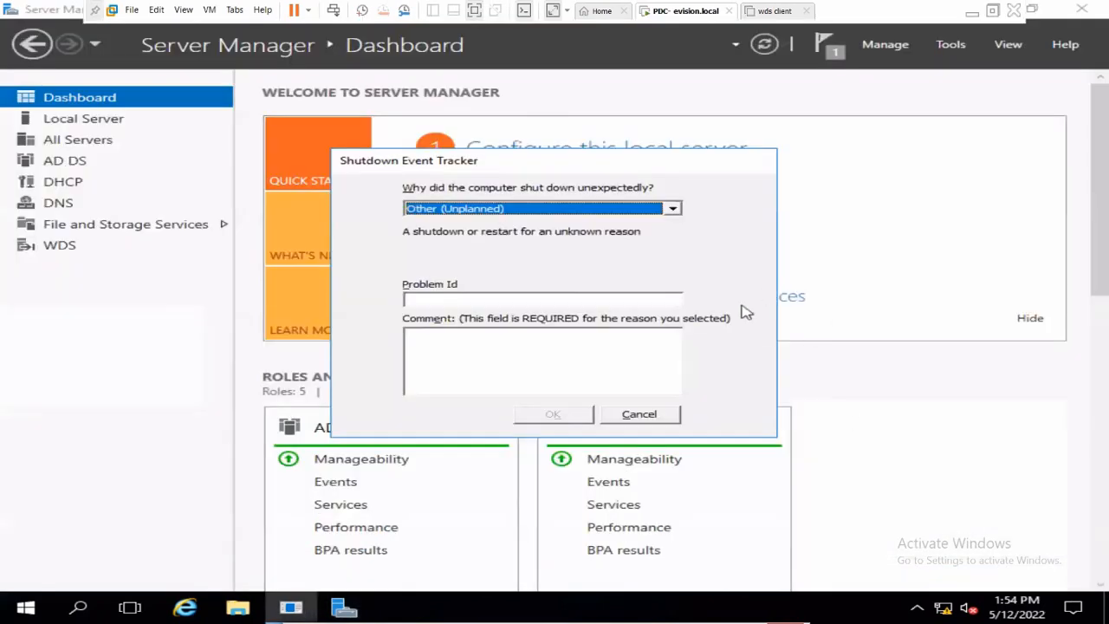
left_click(651, 413)
left_click(765, 45)
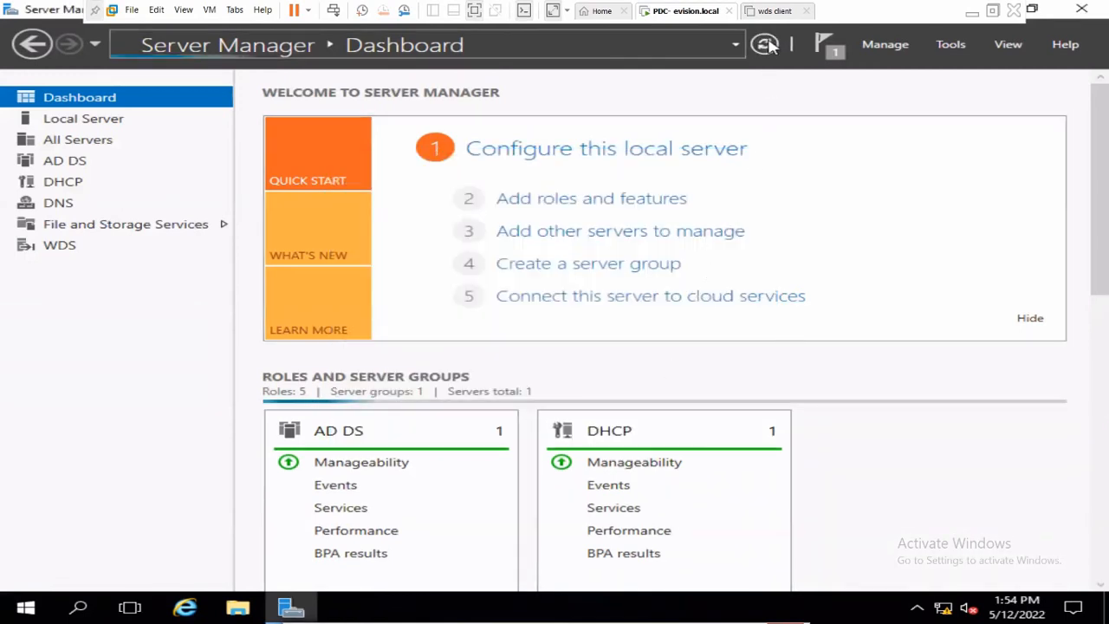
left_click(971, 12)
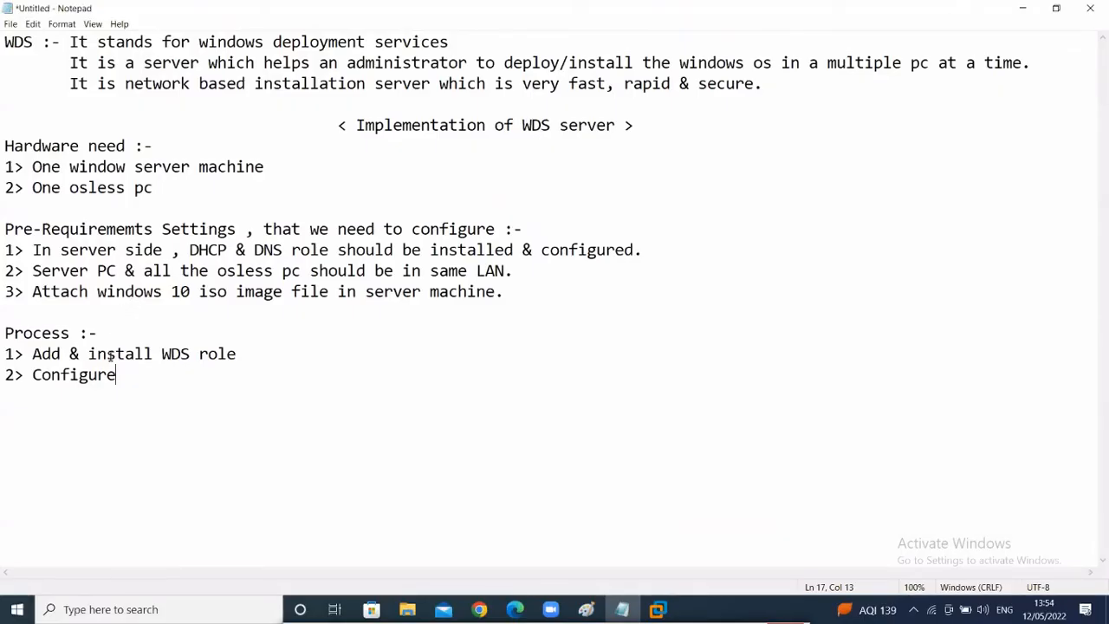
- Under '2> Configure', note 'Tools > WDS > server name > right click > configure server > Intergrated with Active Directory > next > Next > yes'
key("Return")
type("Tools ")
type("> ")
type("DH")
key("BackSpace")
key("BackSpace")
type("WDS > C")
key("BackSpace")
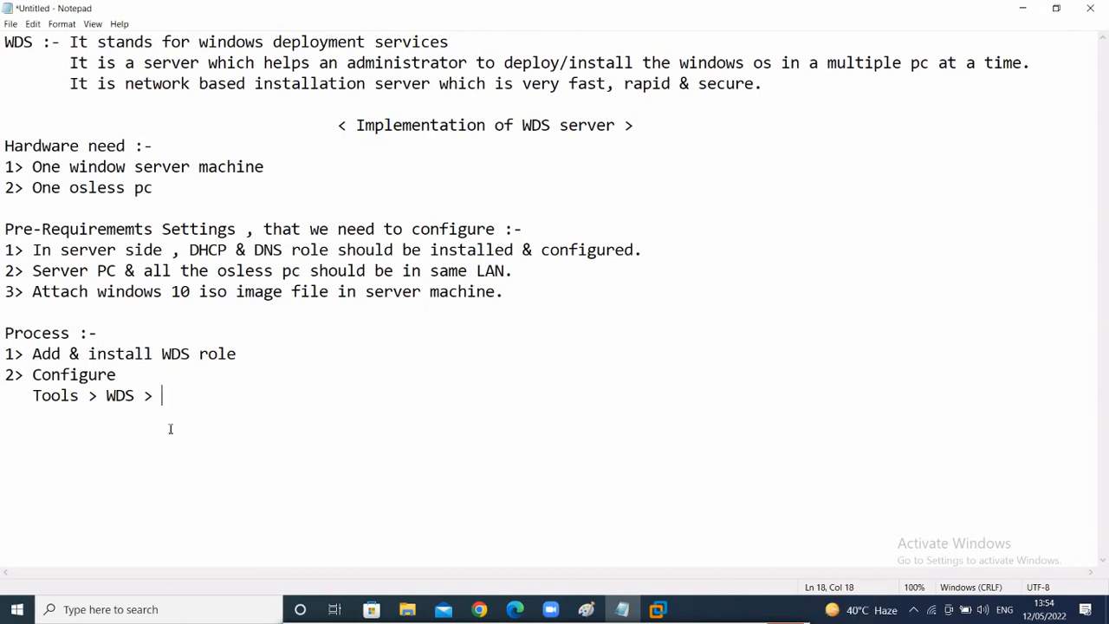
type("server name ")
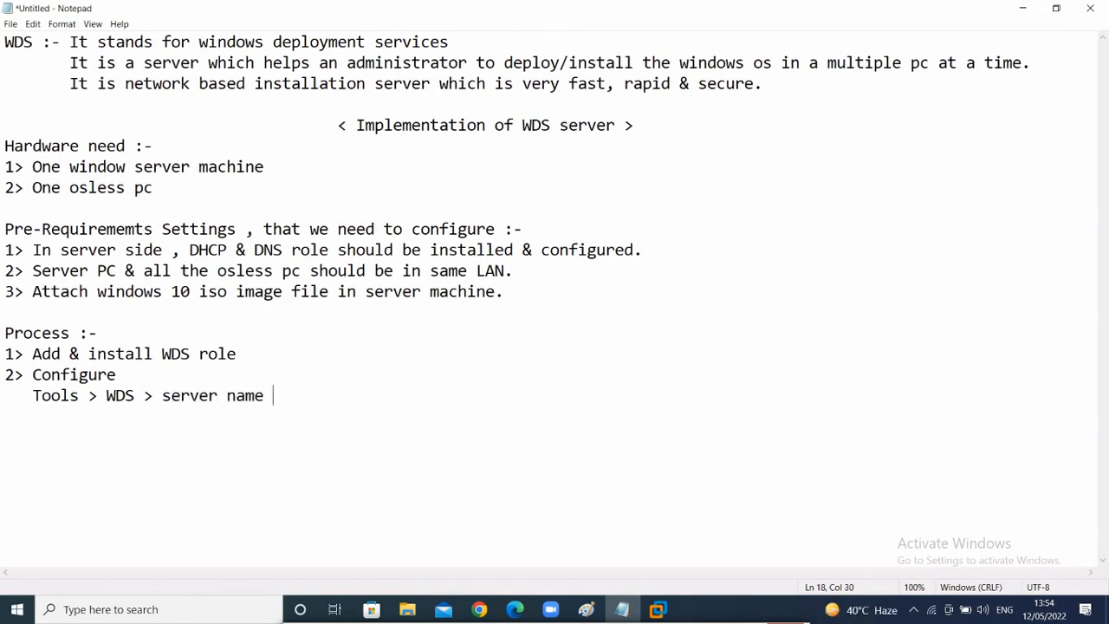
type("> right click > c")
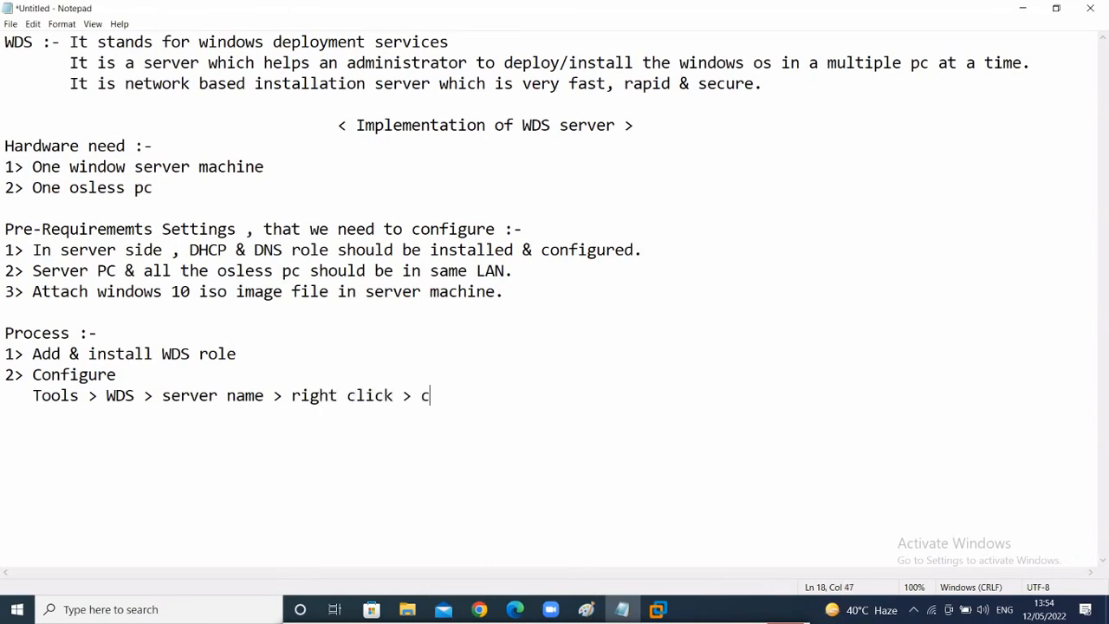
type("onfigure ")
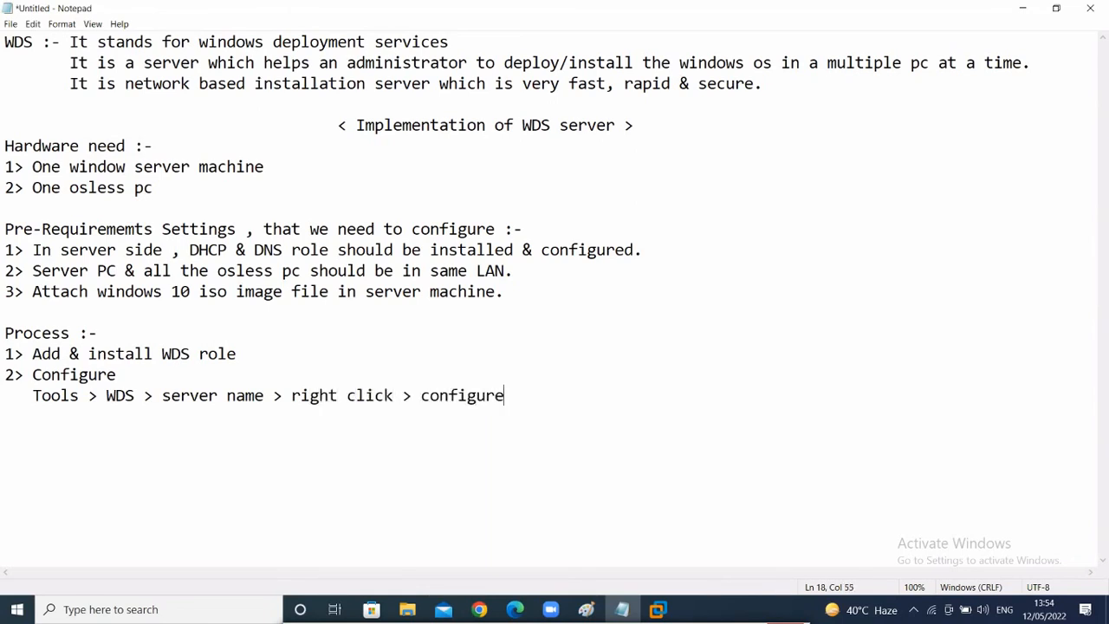
type("server > Interf")
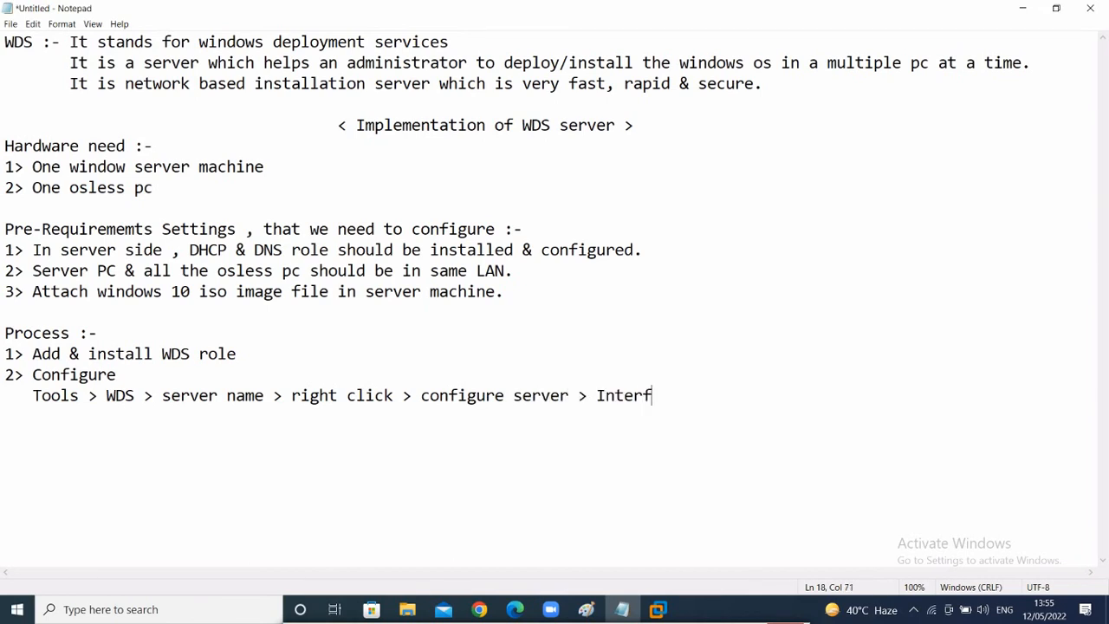
key("BackSpace")
type("grated with ")
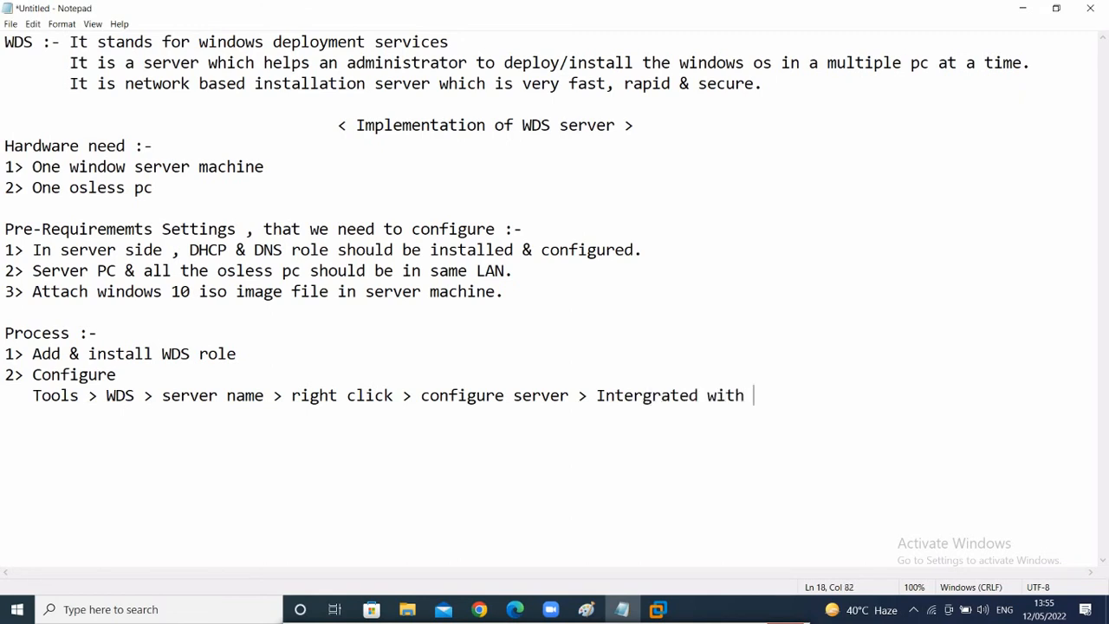
type("Active")
key("alt+Tab")
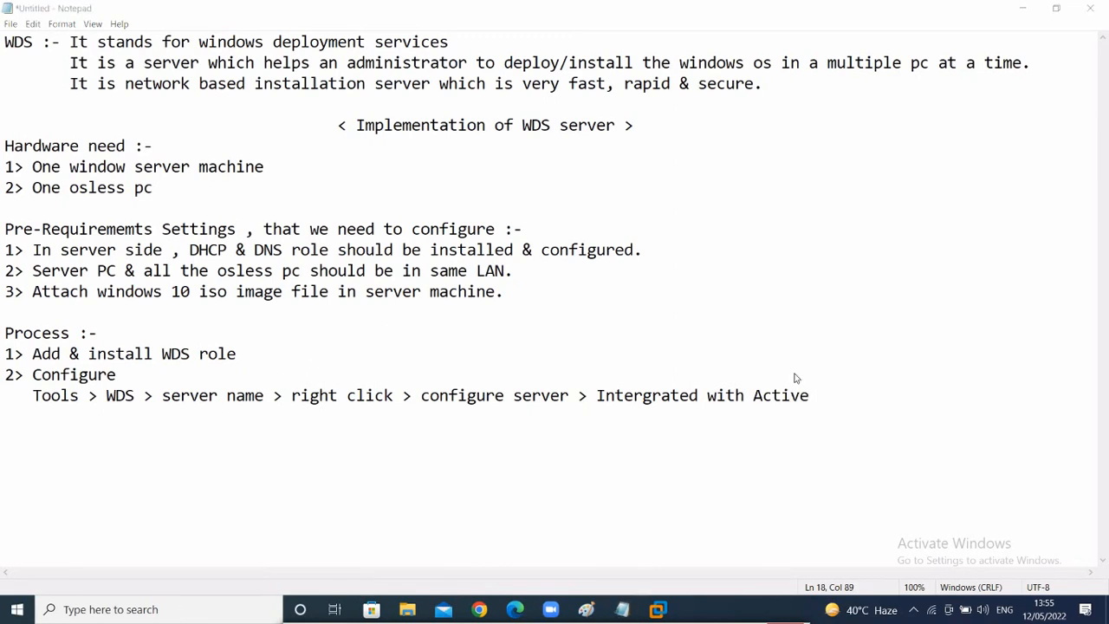
left_click(831, 395)
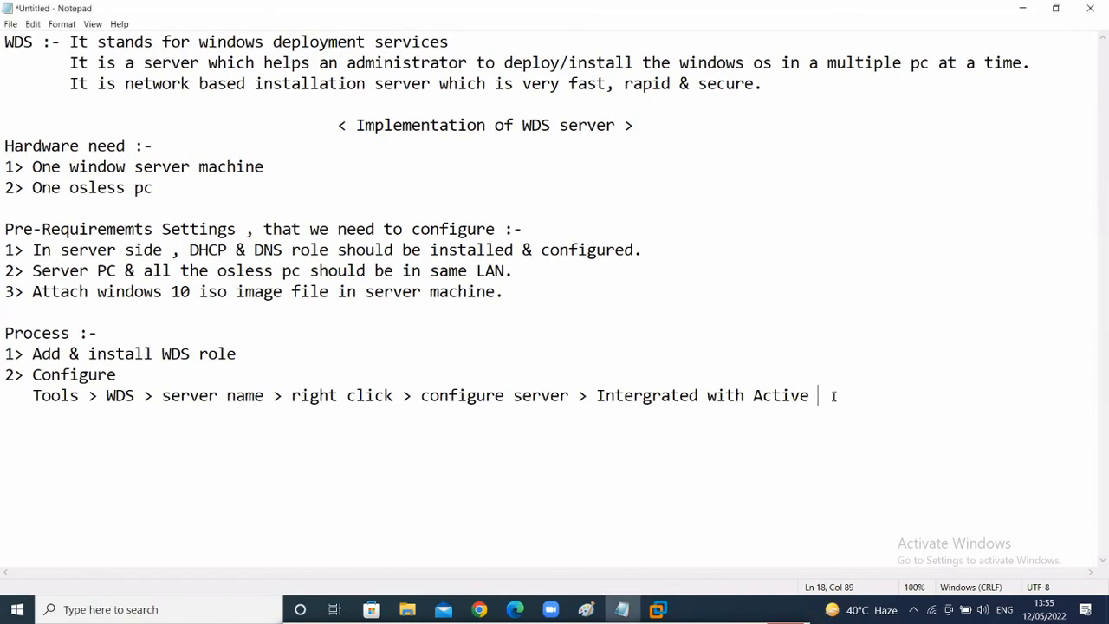
type("Directory > next > N")
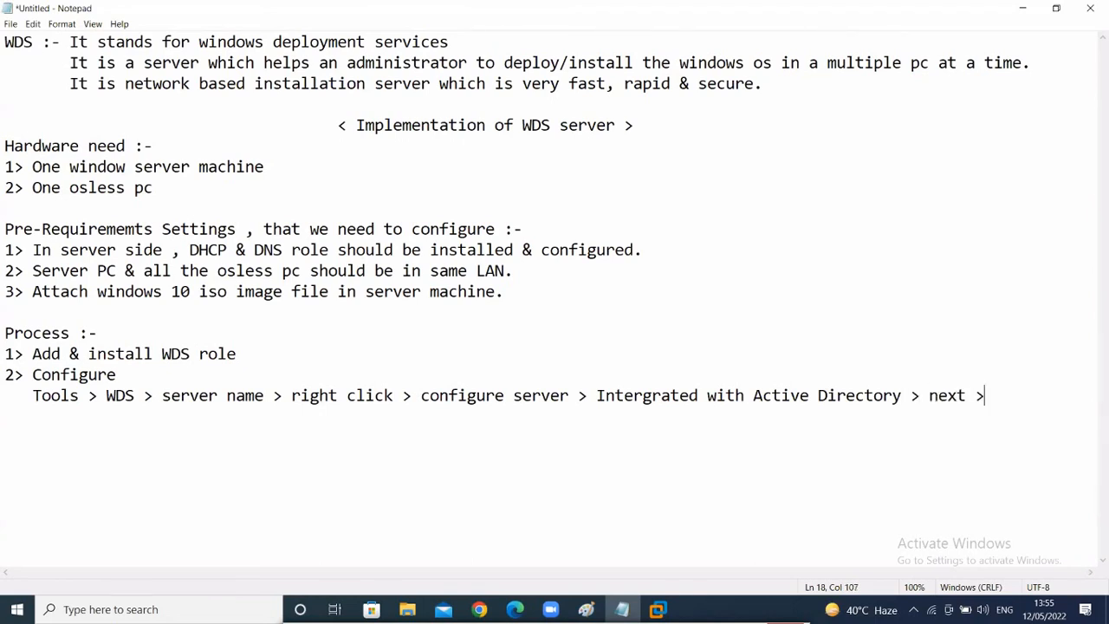
type("ext > yes")
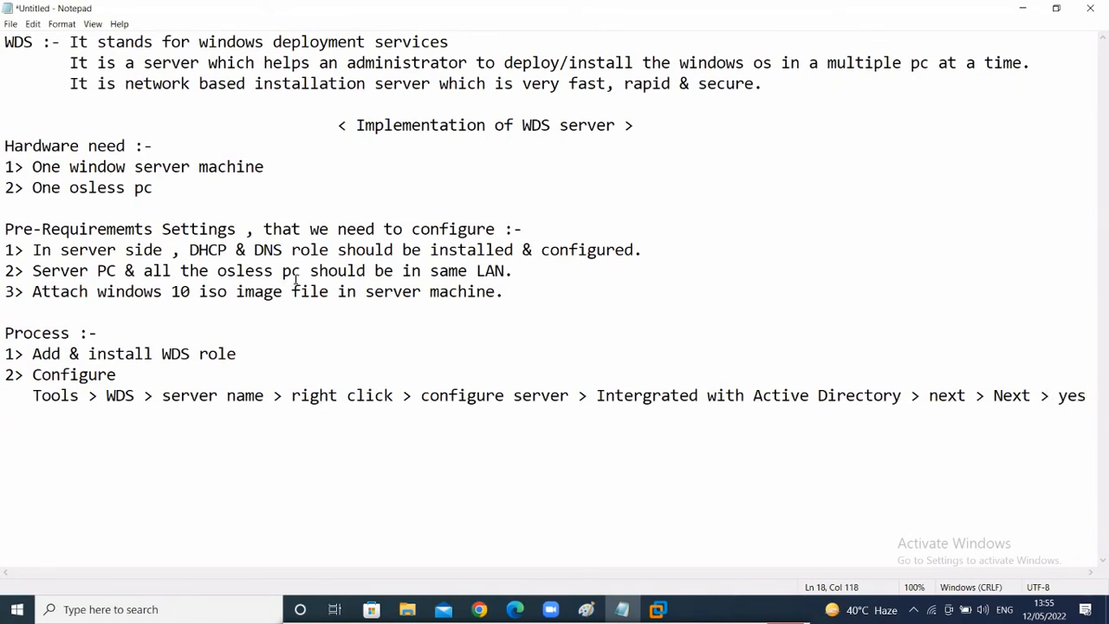
key("alt+Tab")
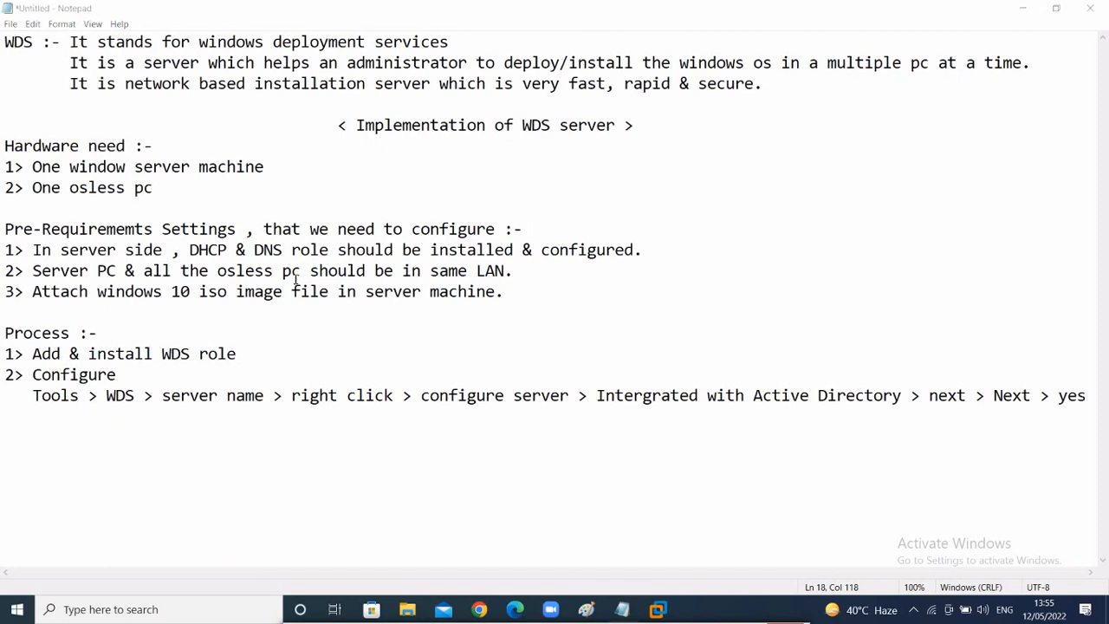
key("alt+Tab")
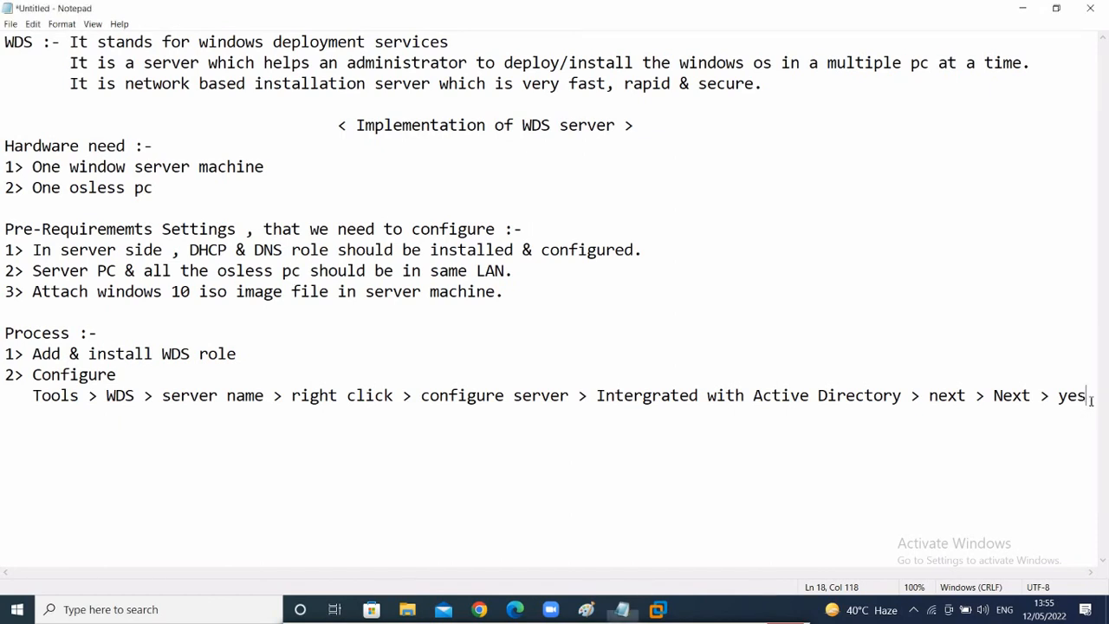
key("Return")
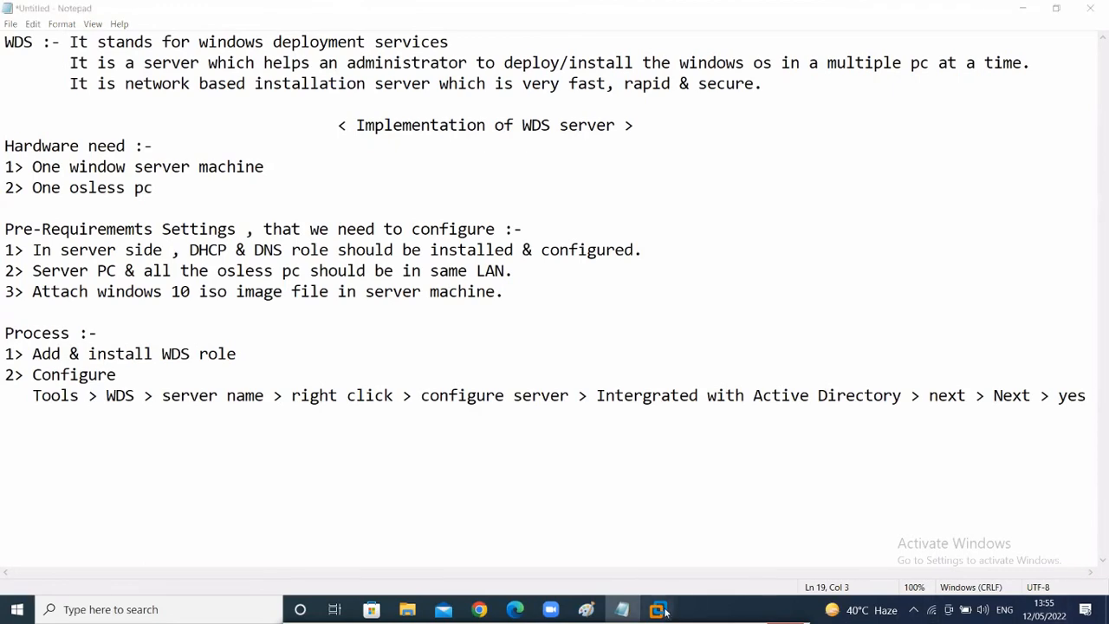
- Open the Windows Deployment Services console and choose Configure Server on PDC.evision.local
mouse_move(664, 611)
left_click(663, 525)
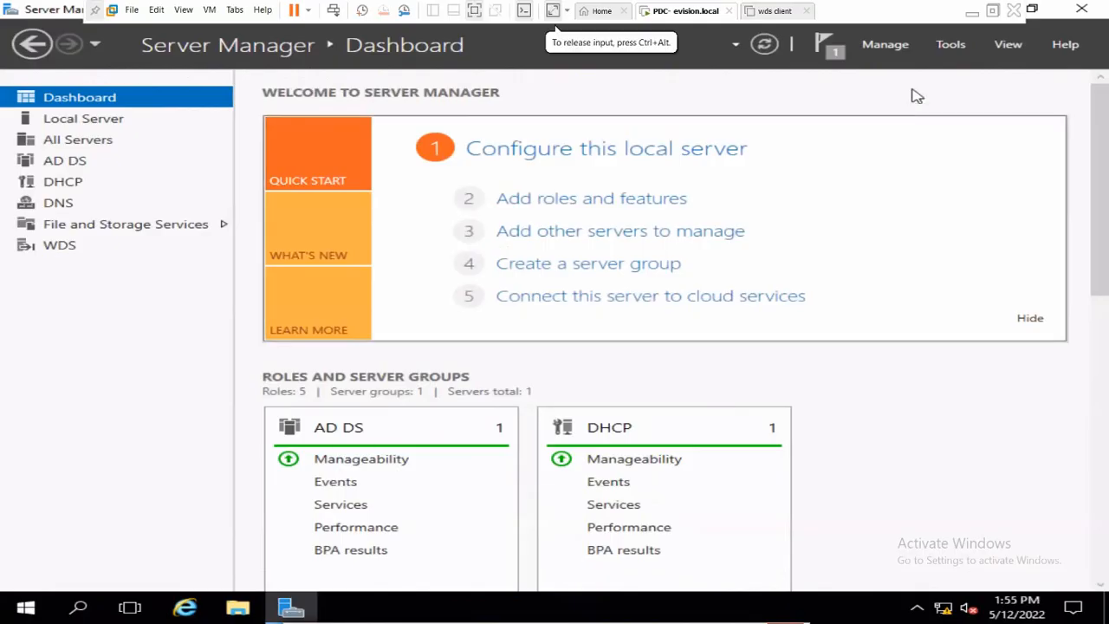
left_click(953, 52)
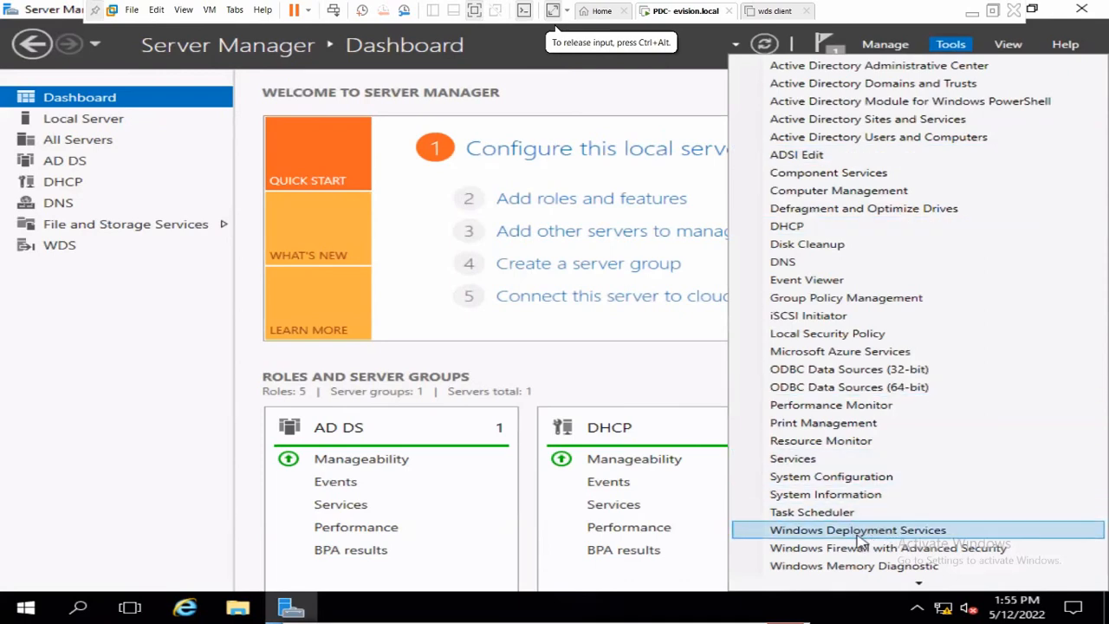
left_click(887, 532)
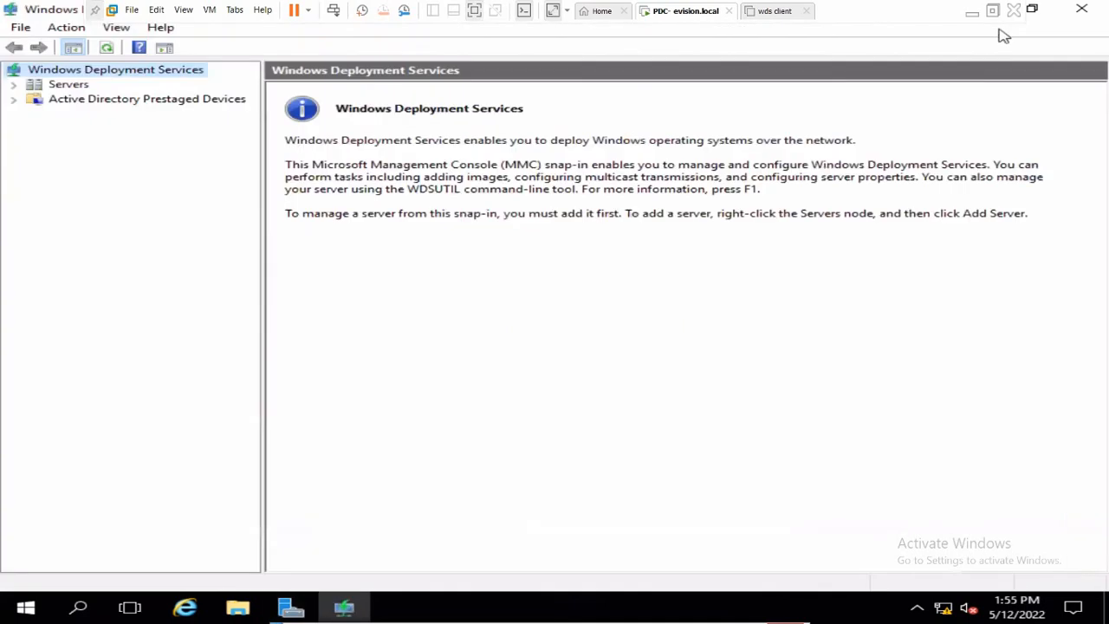
left_click(13, 85)
left_click(61, 86)
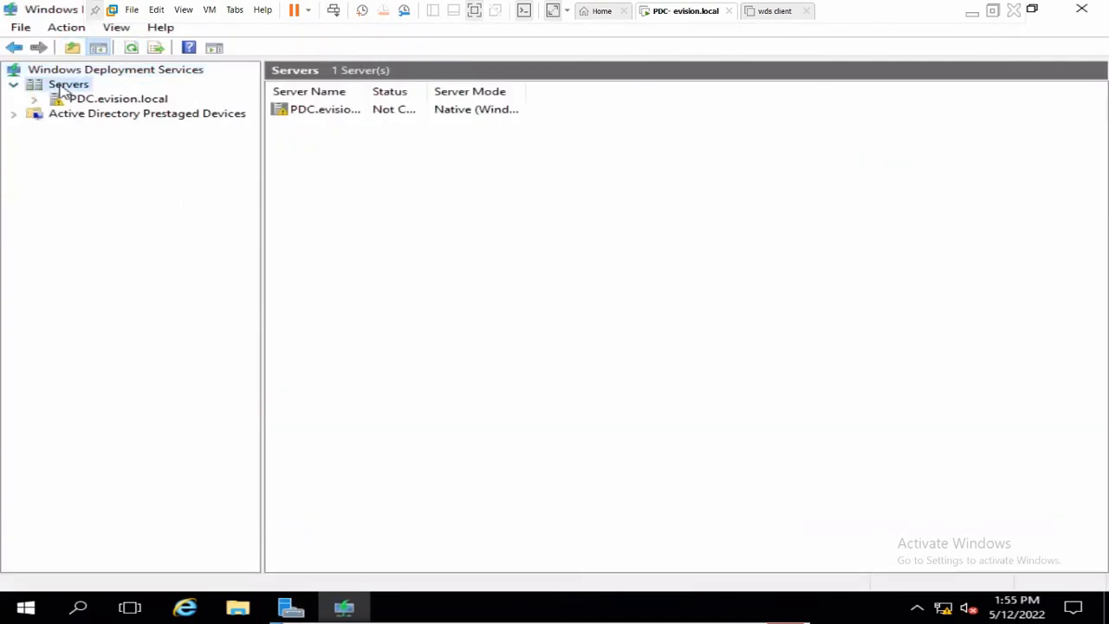
left_click(66, 98)
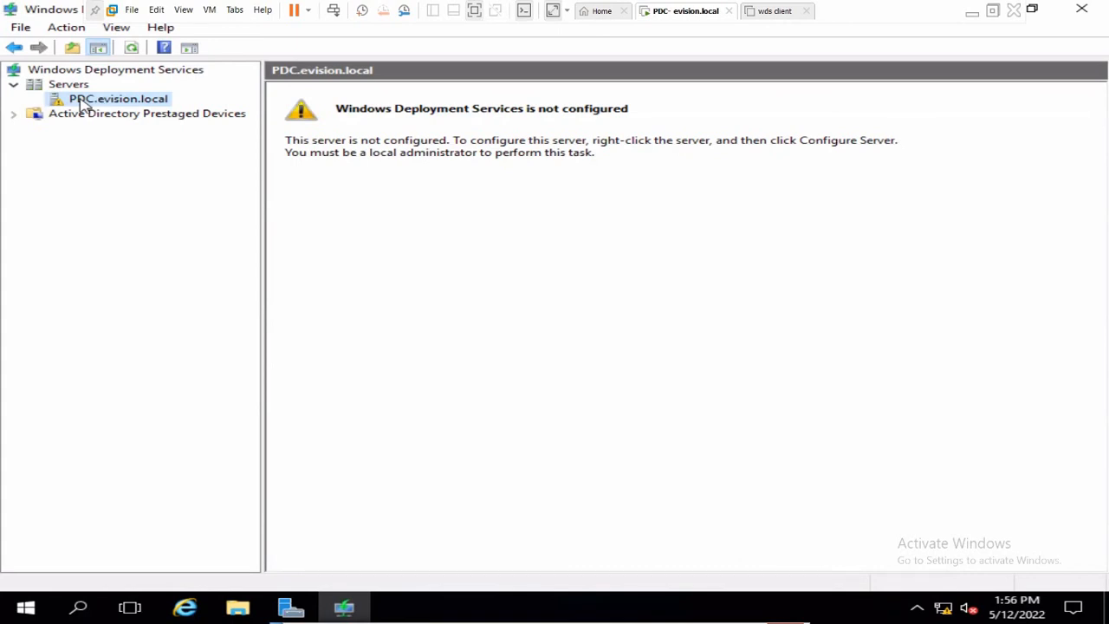
right_click(83, 104)
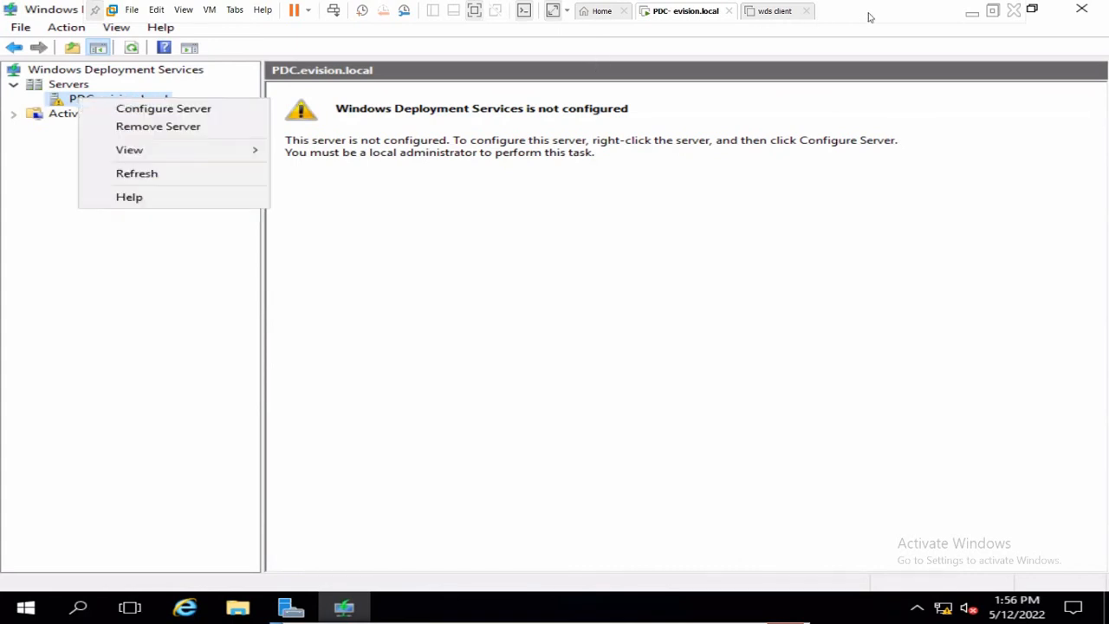
left_click(169, 112)
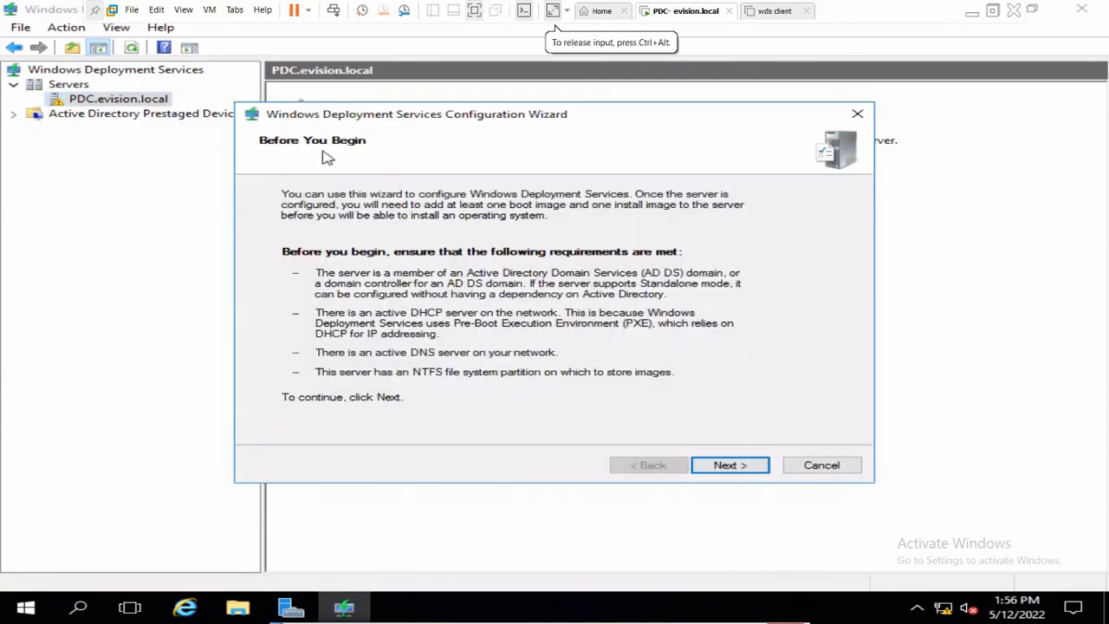
- Run the wizard integrated with Active Directory, using C:\RemoteInstall on the system volume, with default PXE settings
left_click_drag(488, 121, 574, 99)
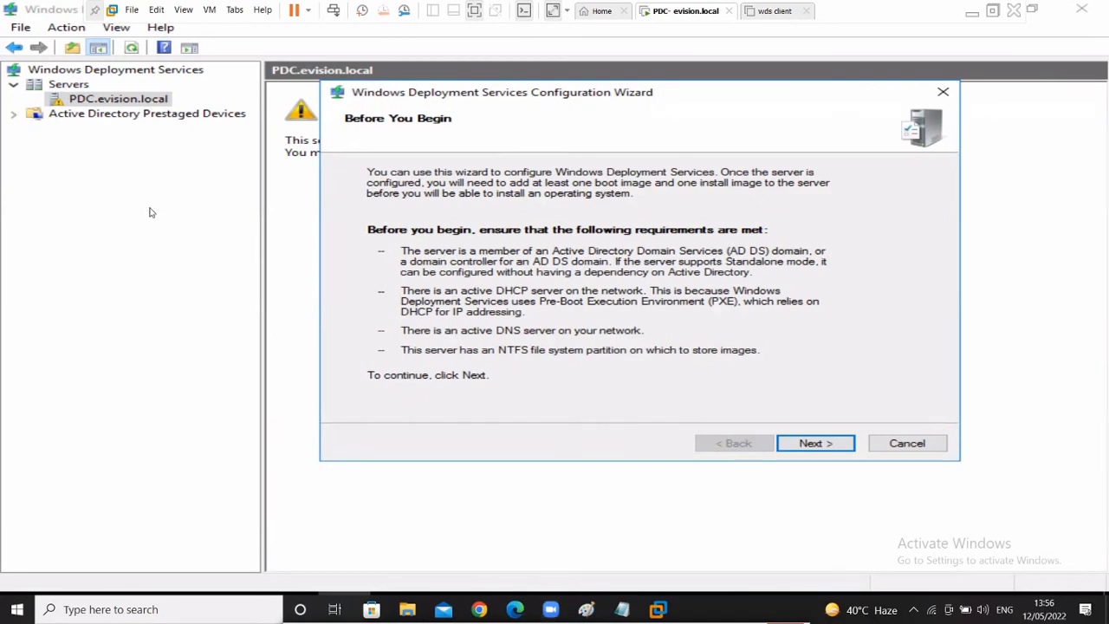
left_click(817, 446)
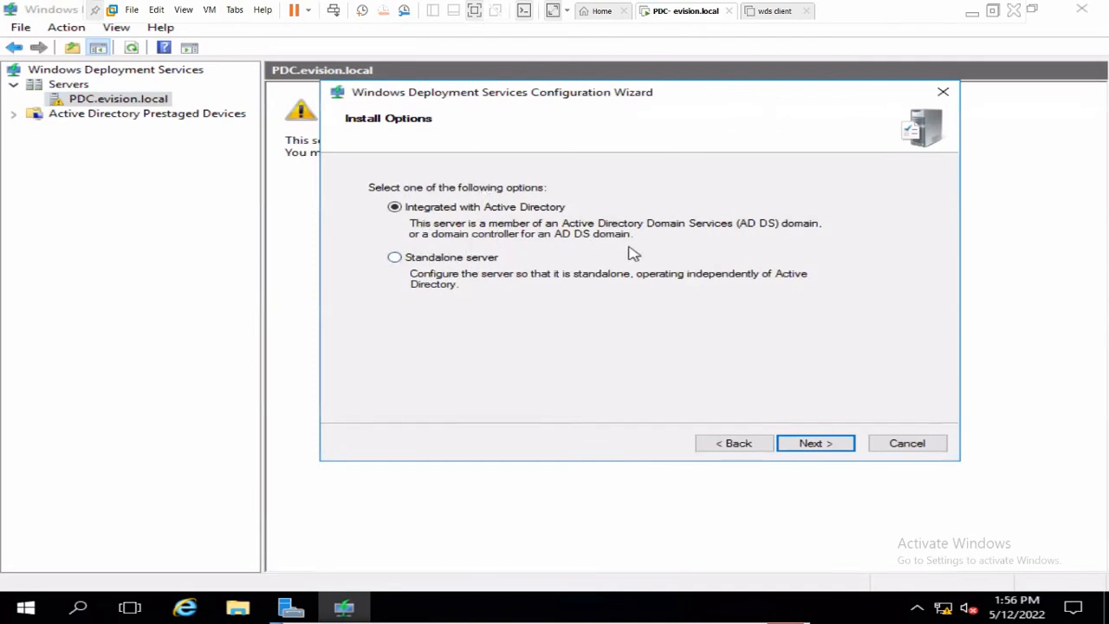
left_click(818, 442)
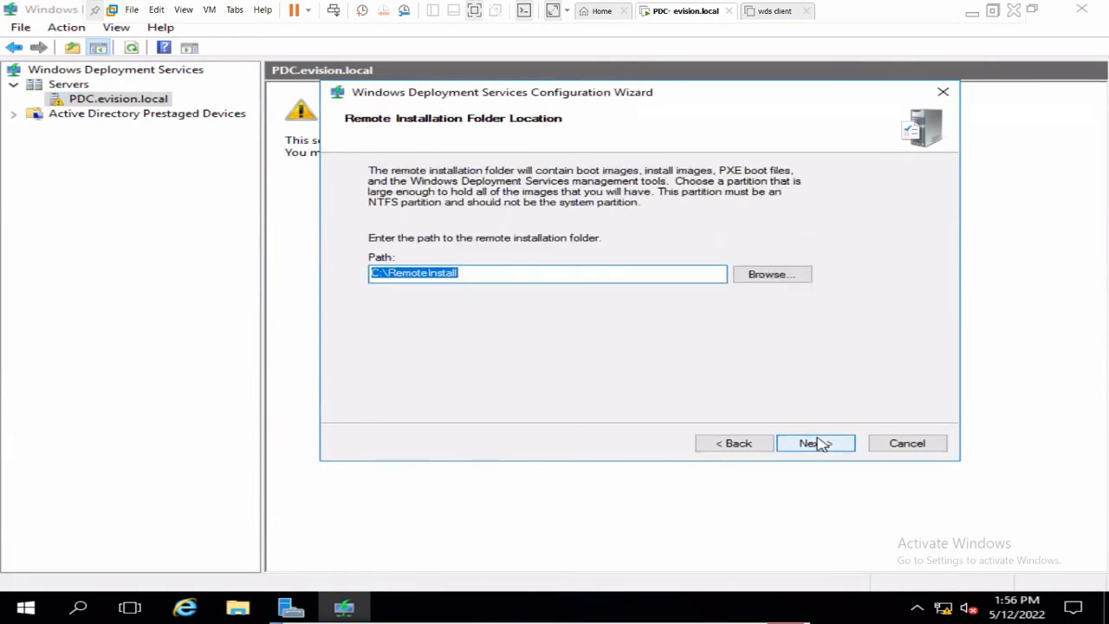
left_click(818, 442)
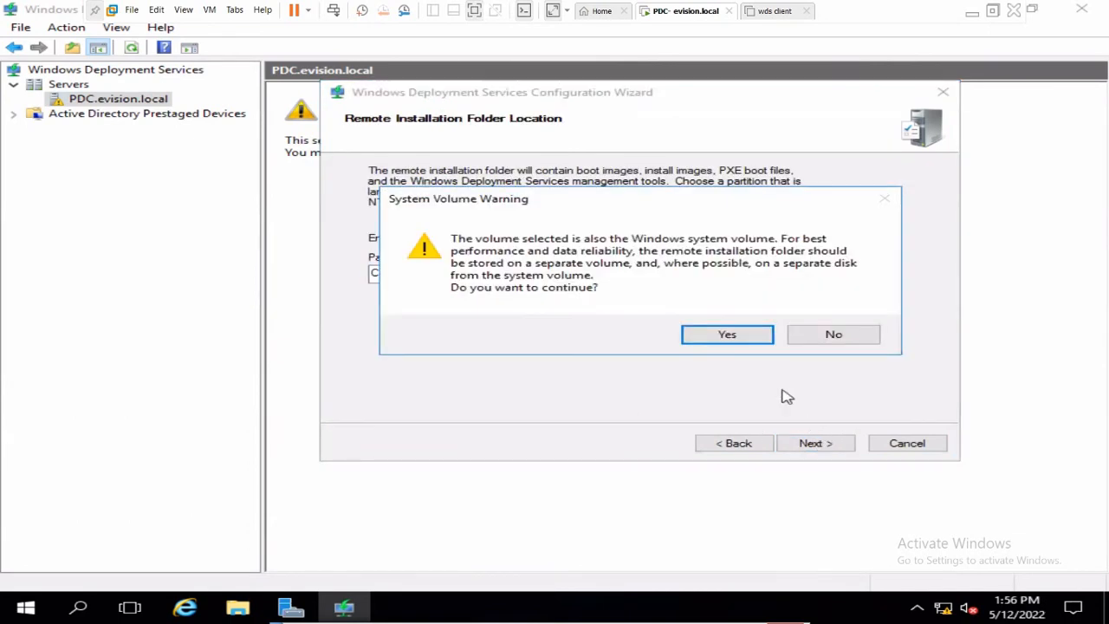
left_click(733, 334)
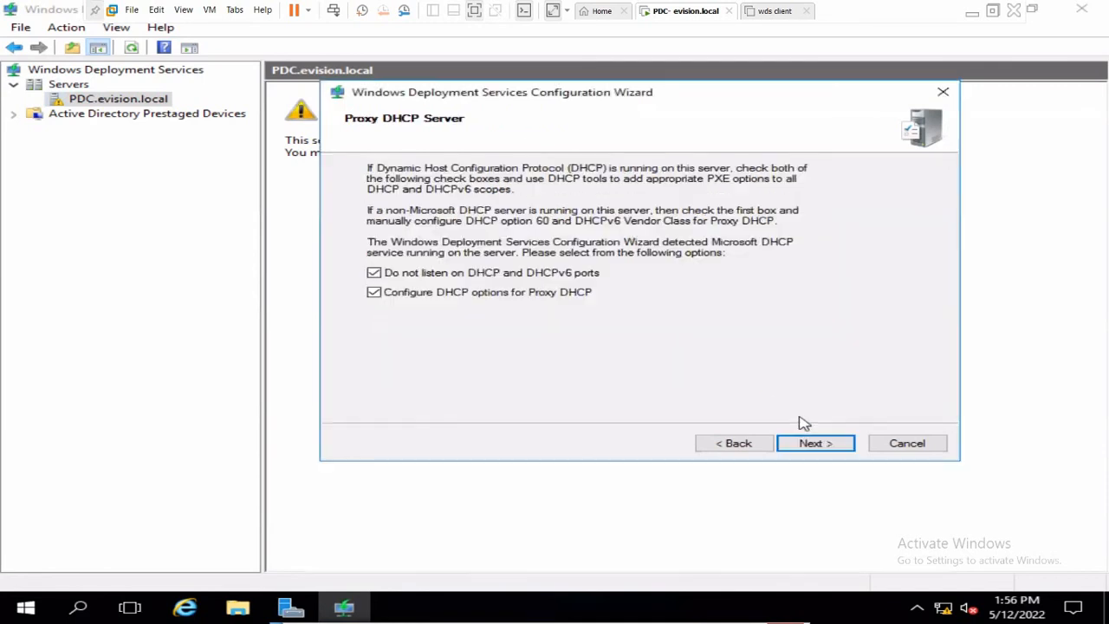
left_click(818, 445)
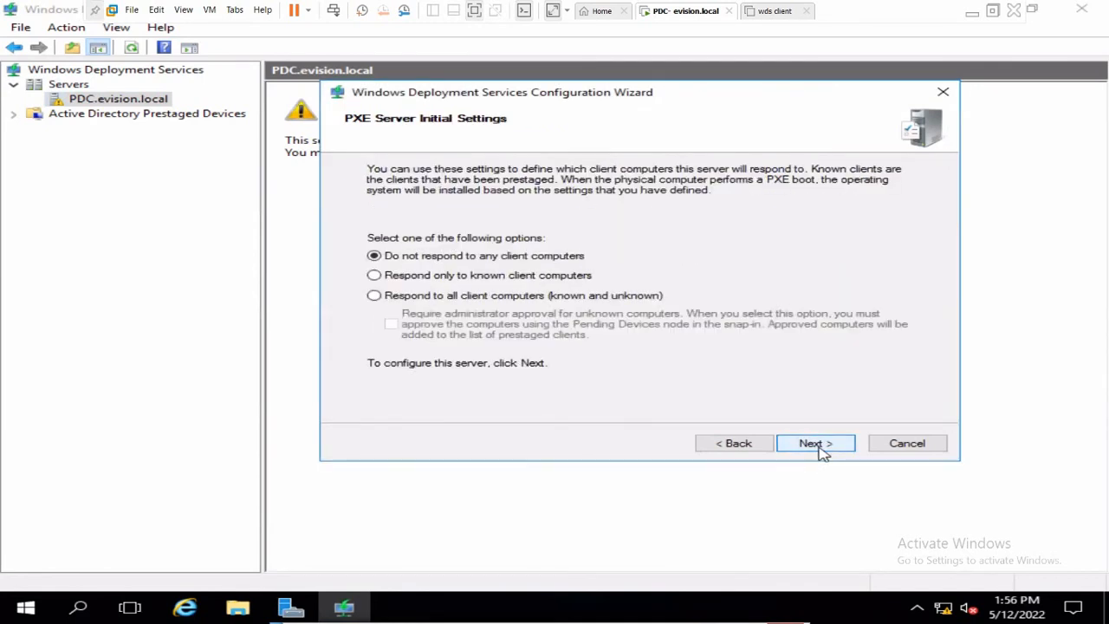
left_click(819, 445)
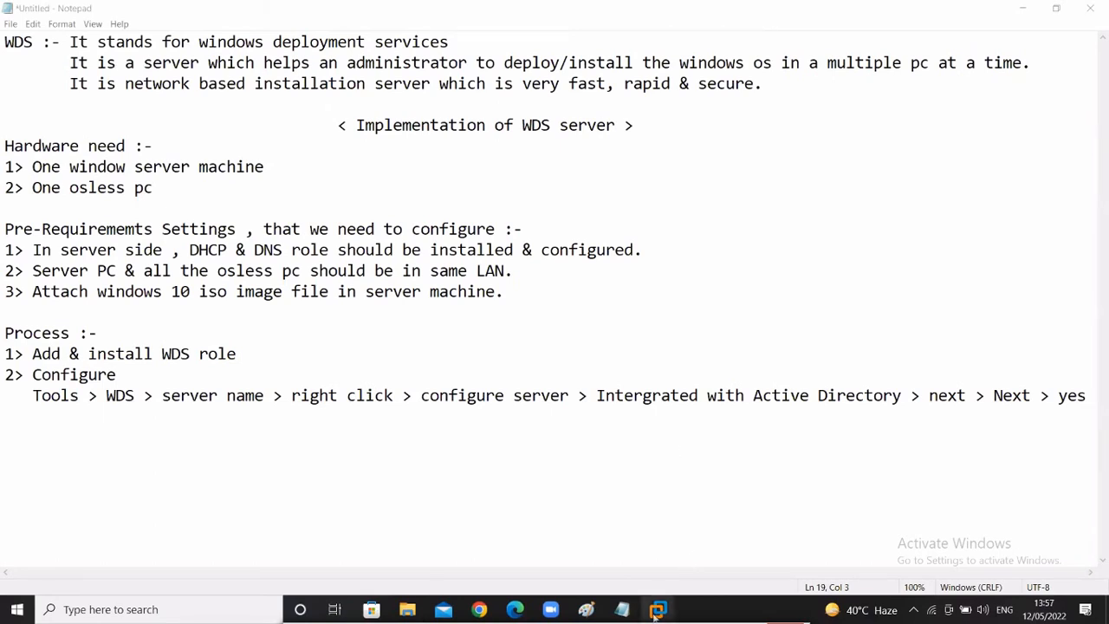
- Once configuration completes, close the finished WDS Configuration Wizard on the PDC VM
mouse_move(658, 609)
left_click(651, 517)
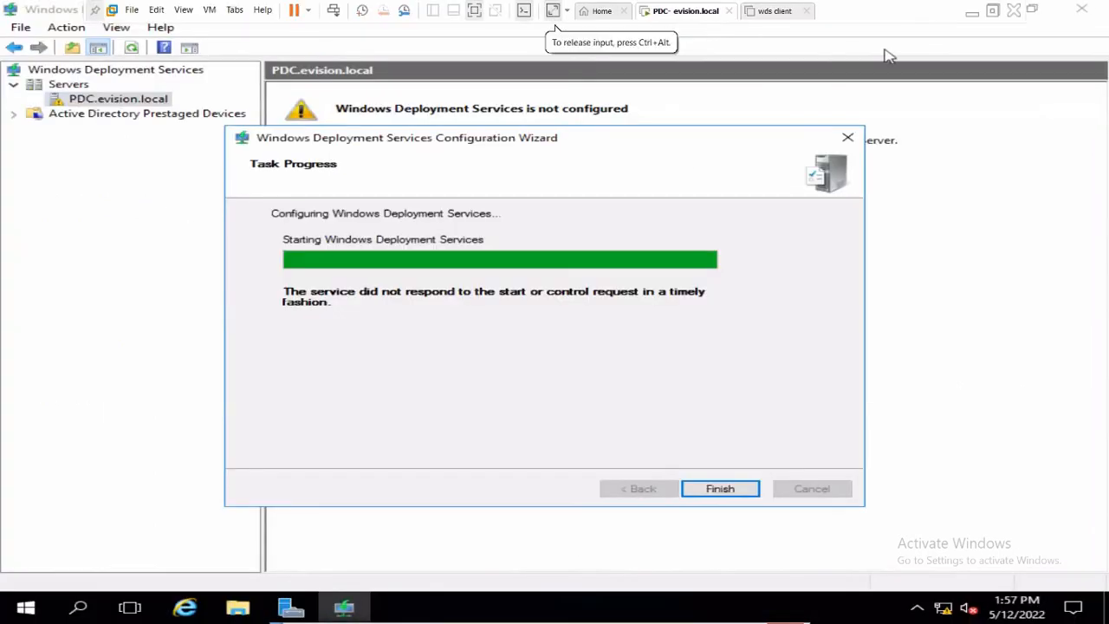
left_click(972, 12)
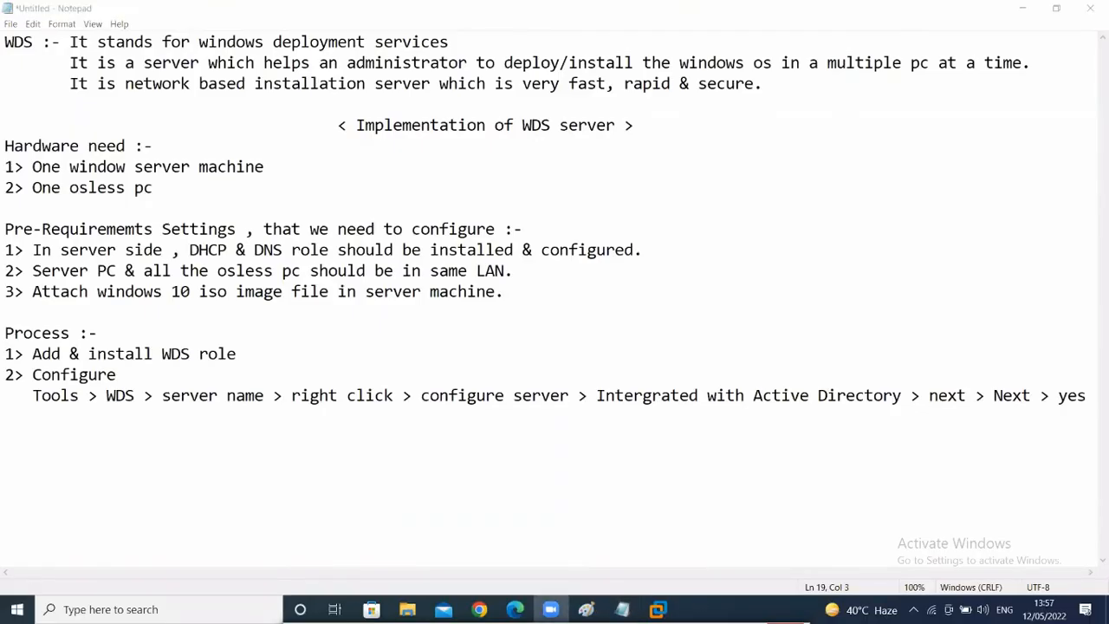
mouse_move(658, 609)
left_click(668, 520)
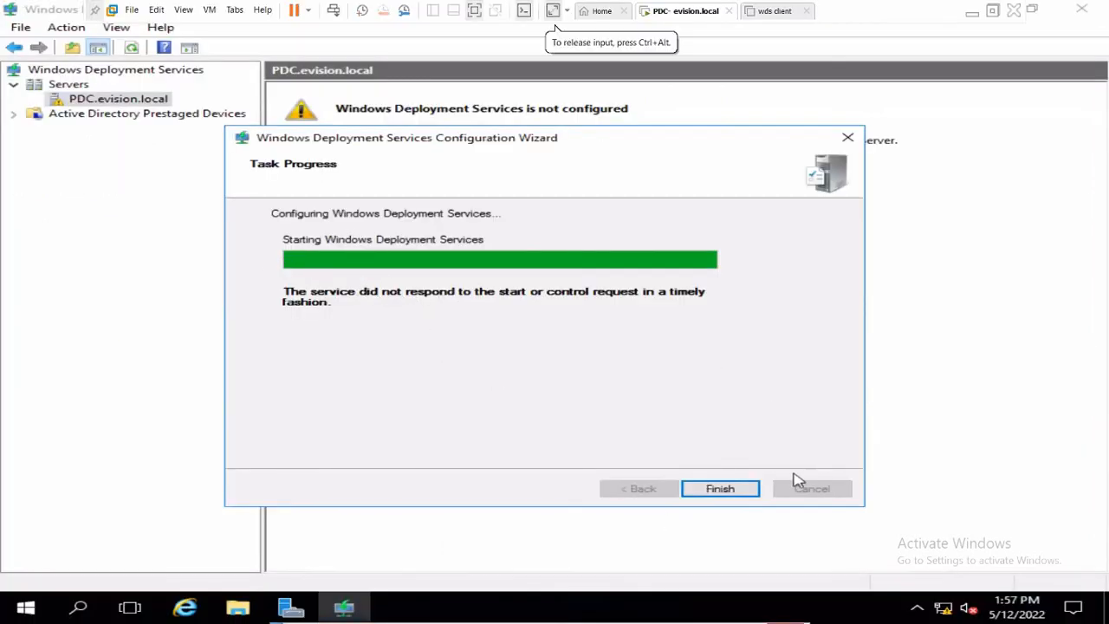
left_click(722, 490)
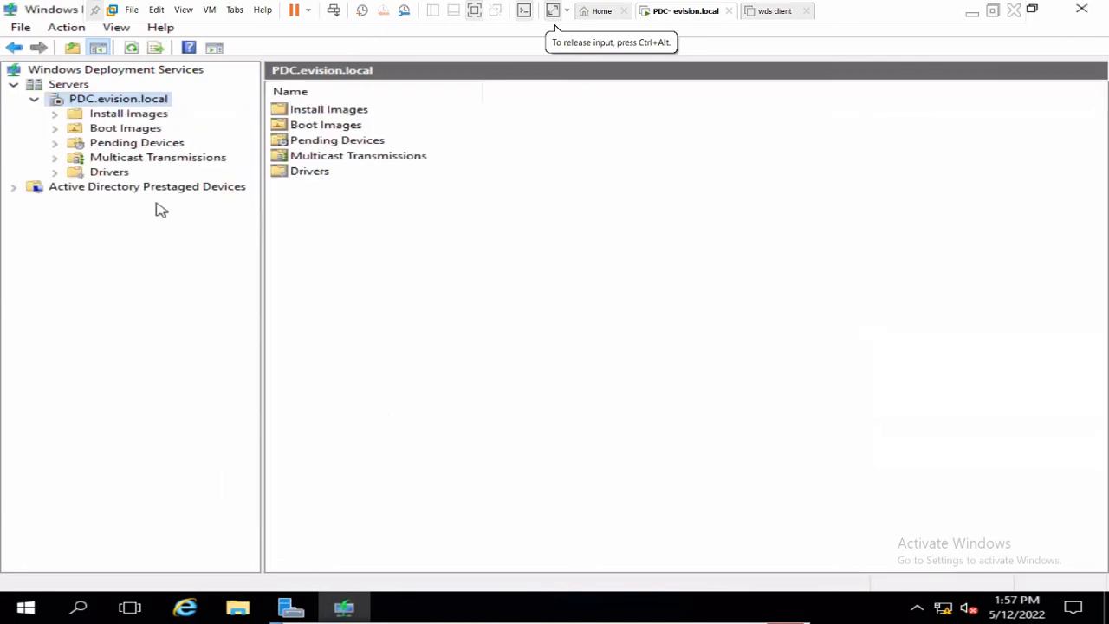
- Delete the Windows 10 Pro install image from ImageGroup1
left_click(112, 119)
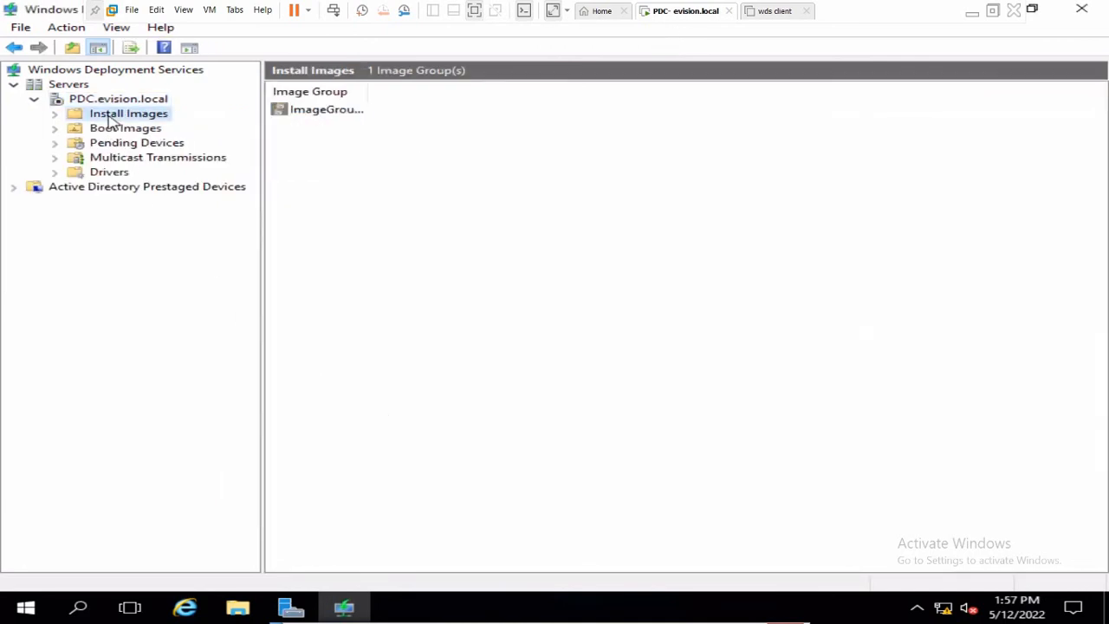
left_click(54, 113)
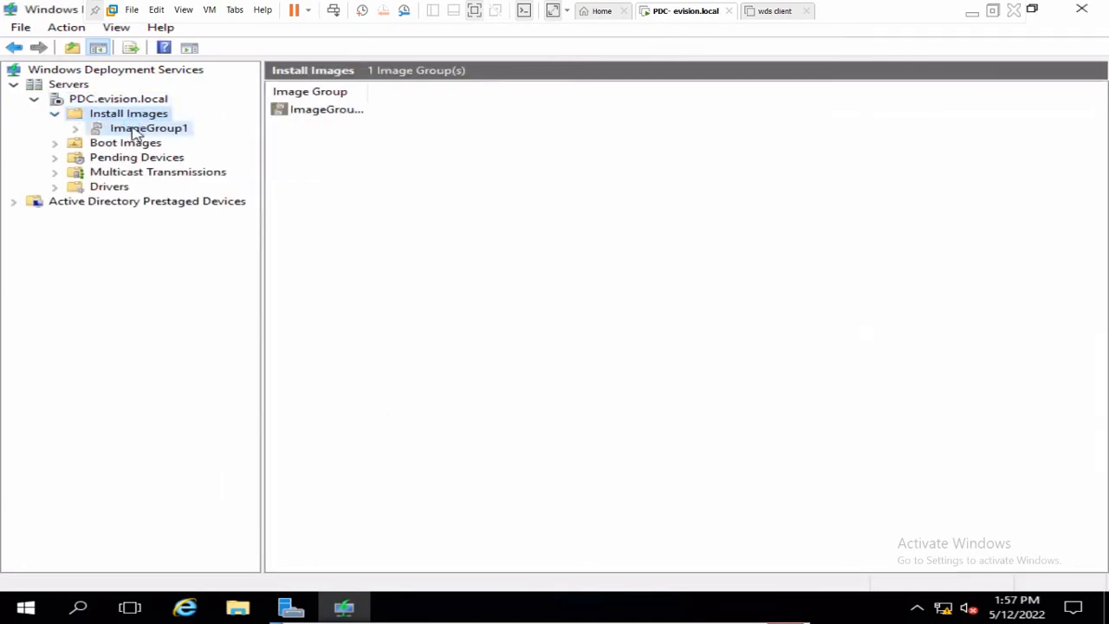
left_click(136, 130)
right_click(326, 109)
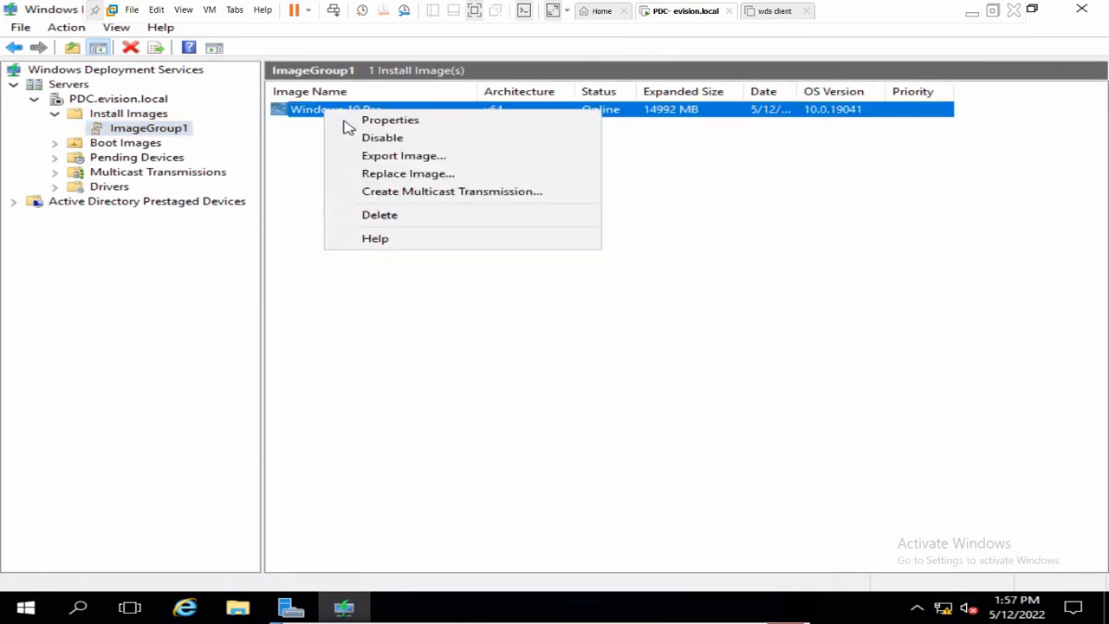
left_click(380, 215)
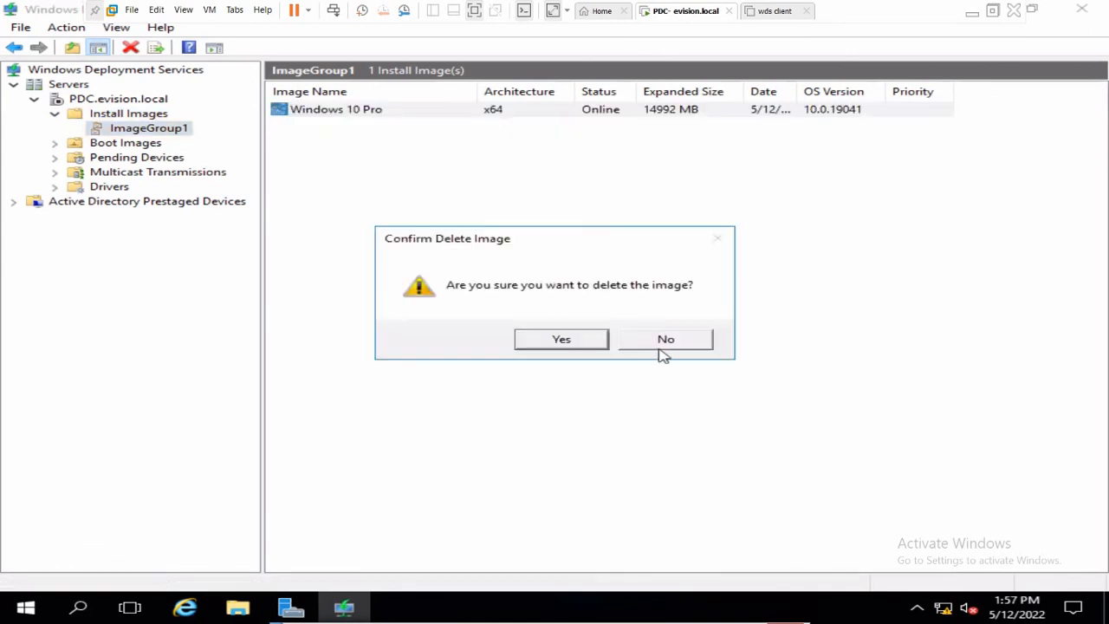
left_click(561, 338)
- Delete the existing boot image from Boot Images
left_click(120, 145)
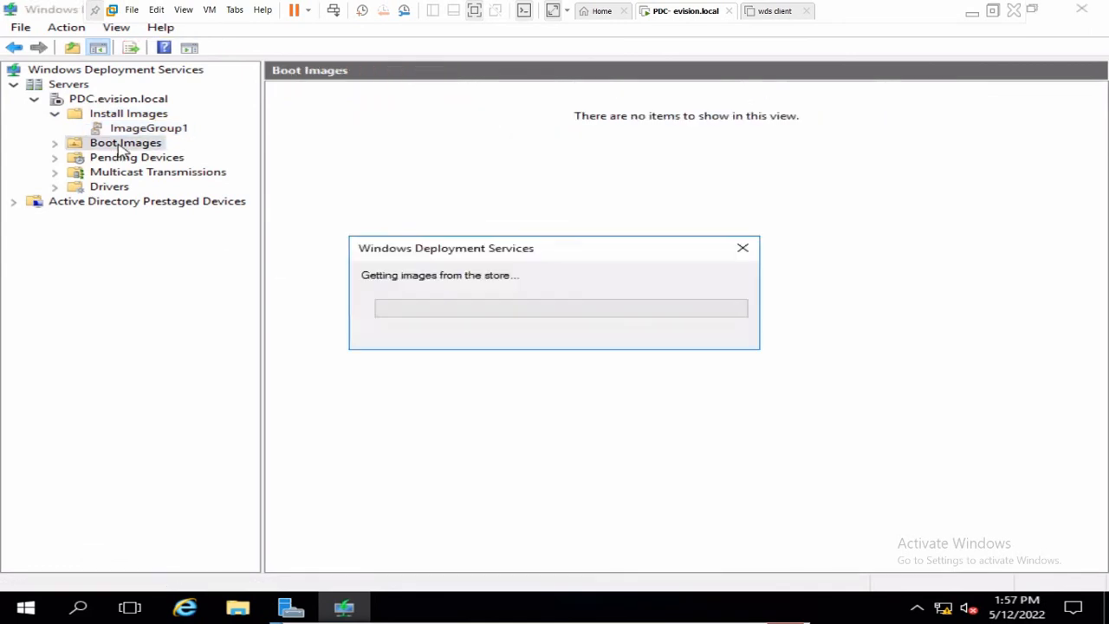
double_click(327, 111)
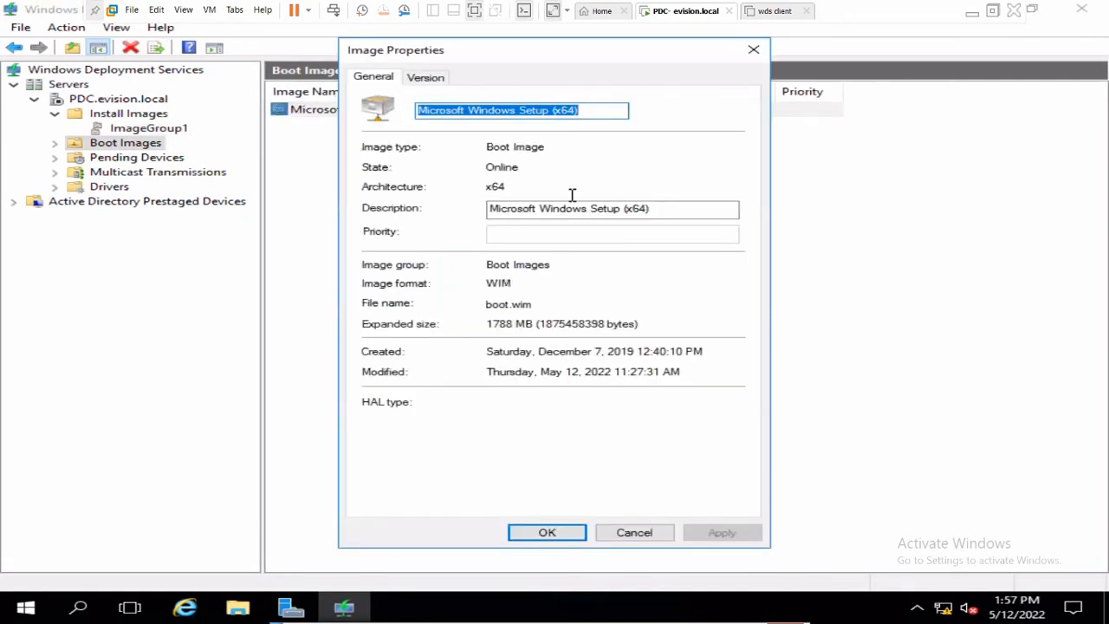
left_click(754, 49)
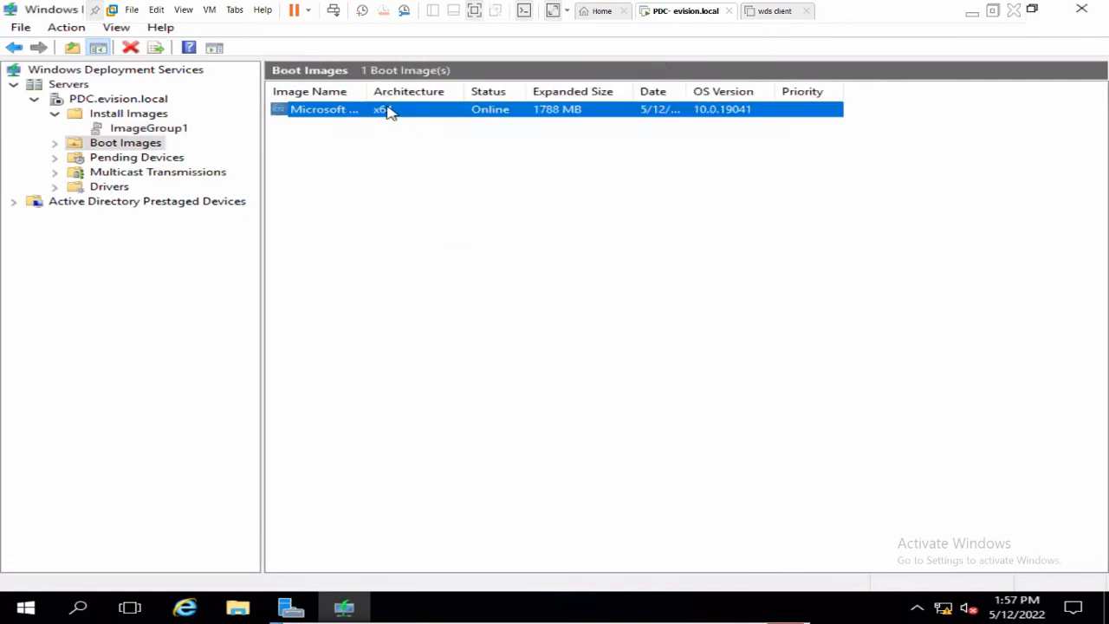
right_click(329, 121)
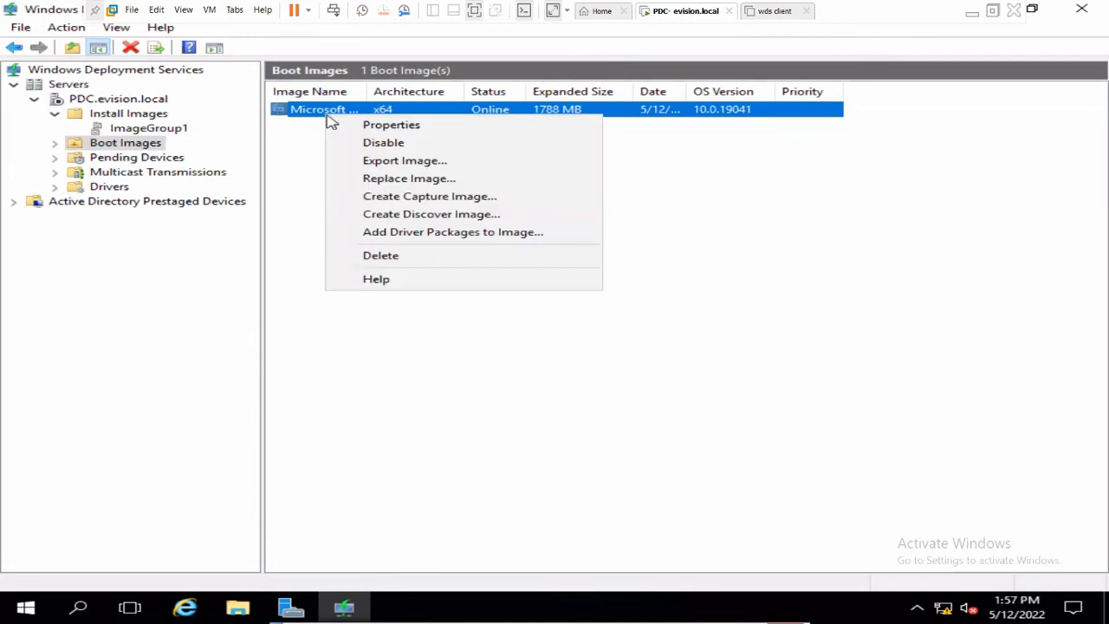
left_click(407, 258)
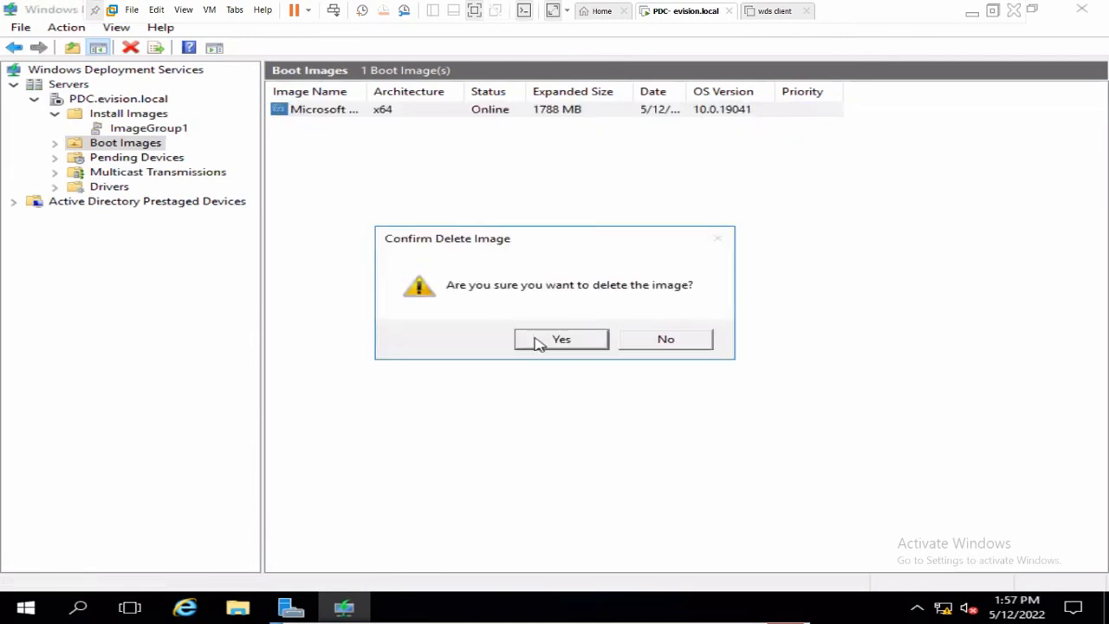
left_click(539, 339)
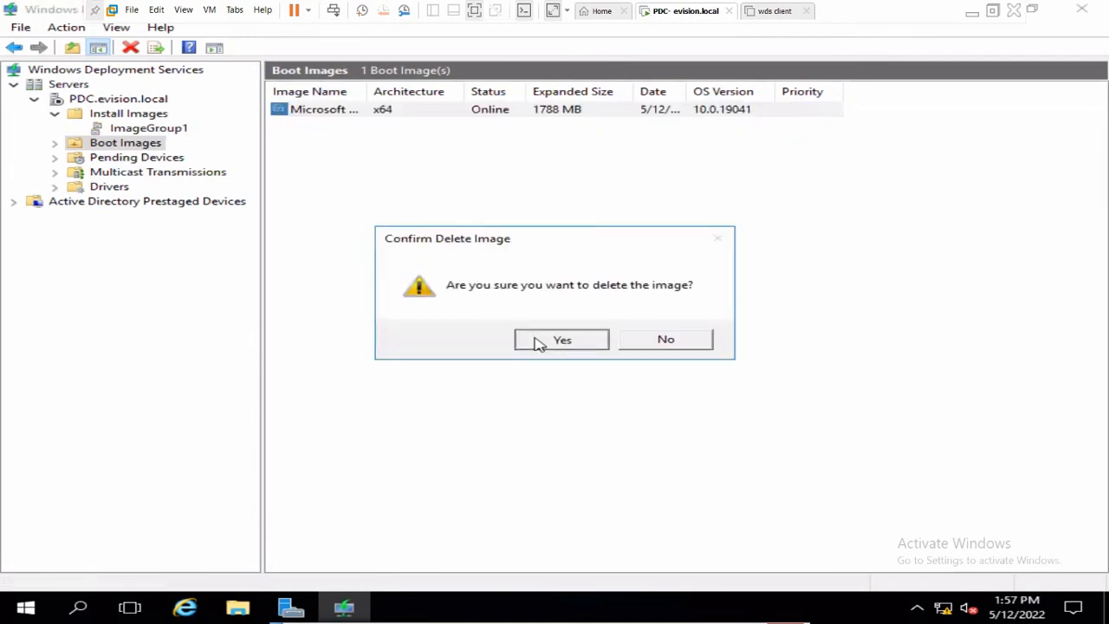
- Delete the ImageGroup1 image group
left_click(109, 130)
right_click(107, 129)
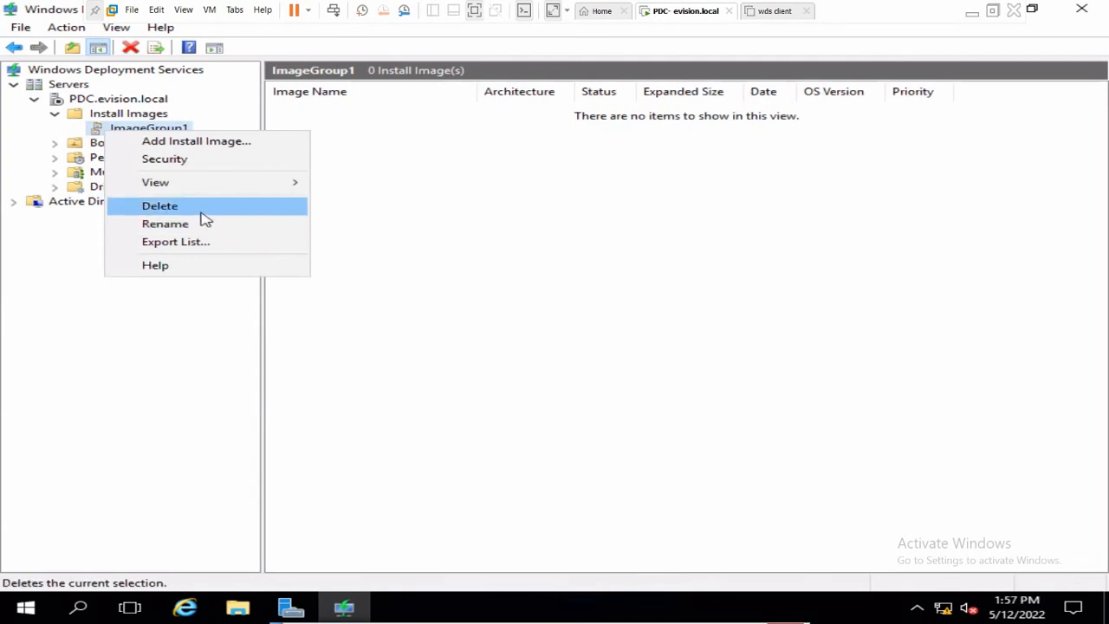
left_click(203, 210)
left_click(586, 341)
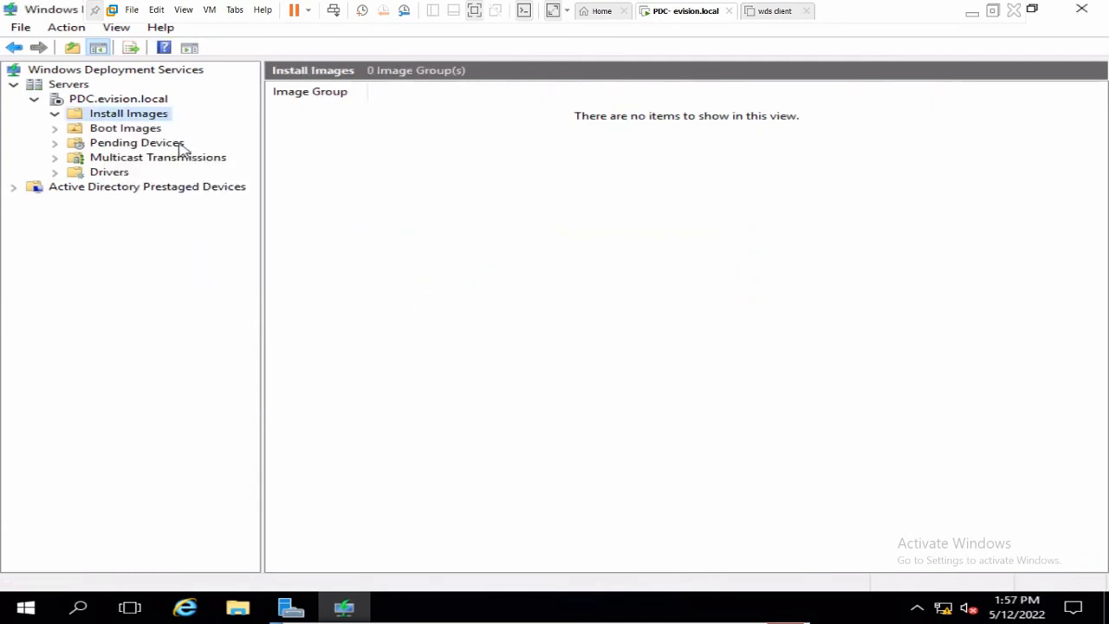
- Verify Install Images and Boot Images are both empty, then minimize the VM
left_click(83, 101)
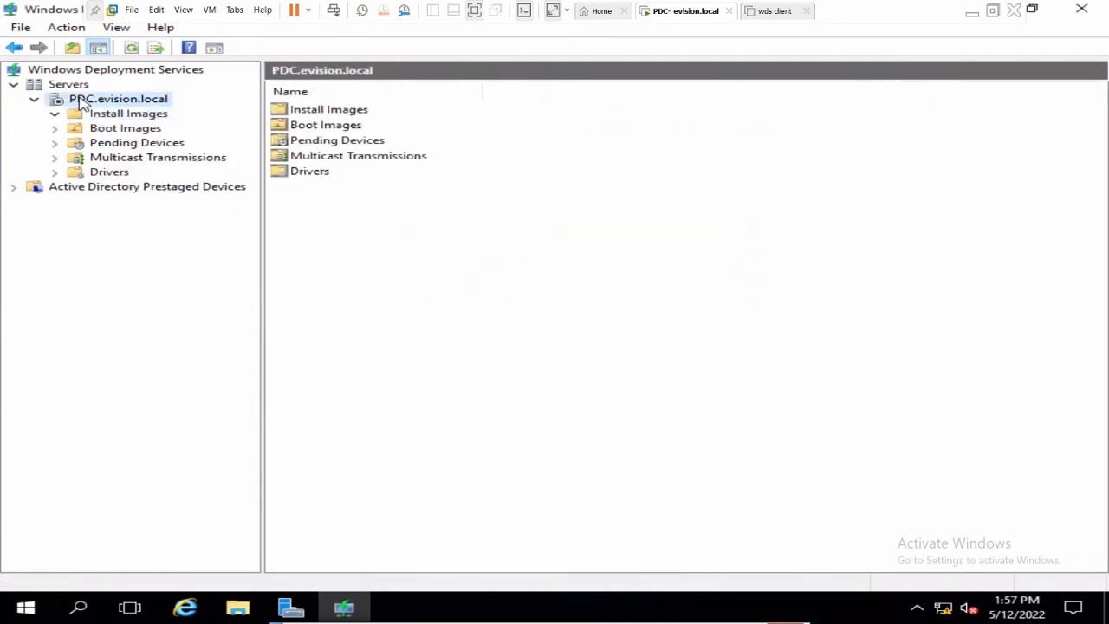
left_click(120, 118)
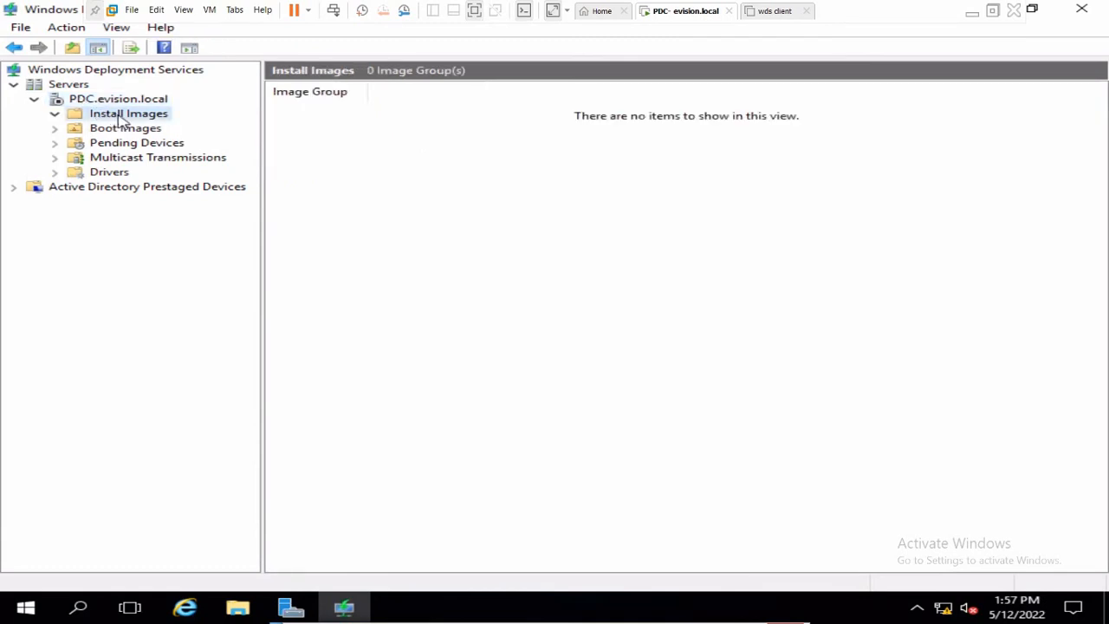
left_click(110, 130)
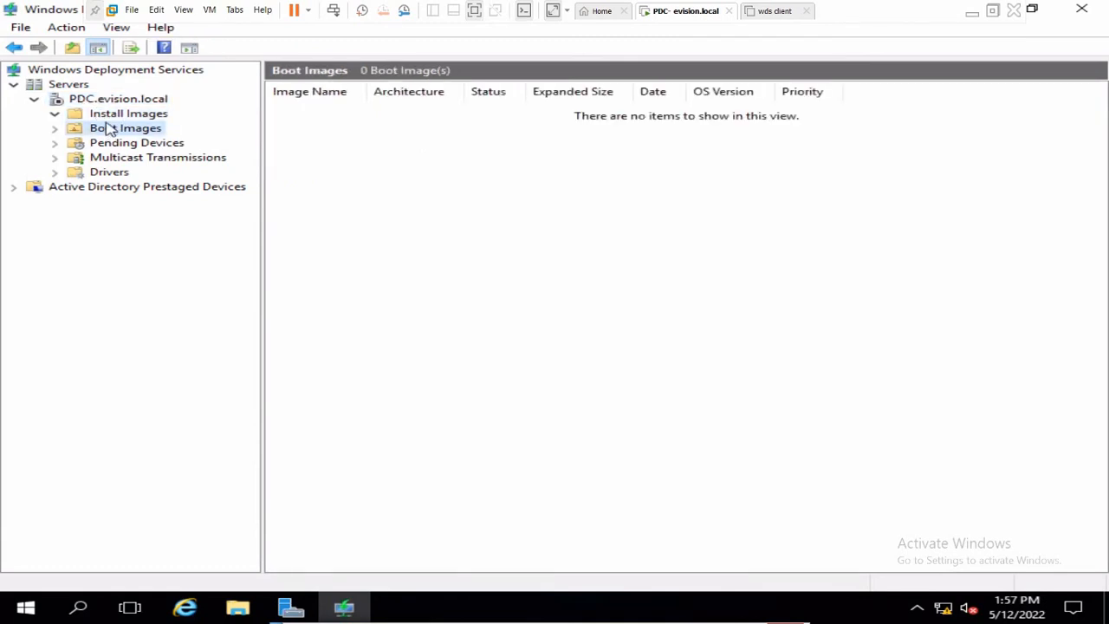
left_click(112, 118)
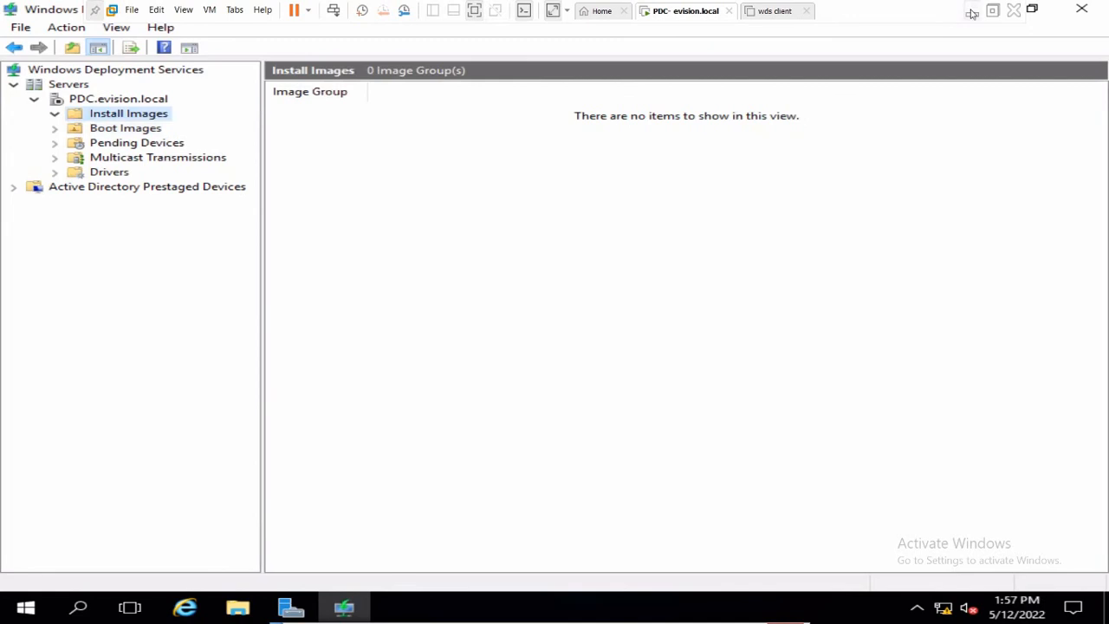
left_click(972, 13)
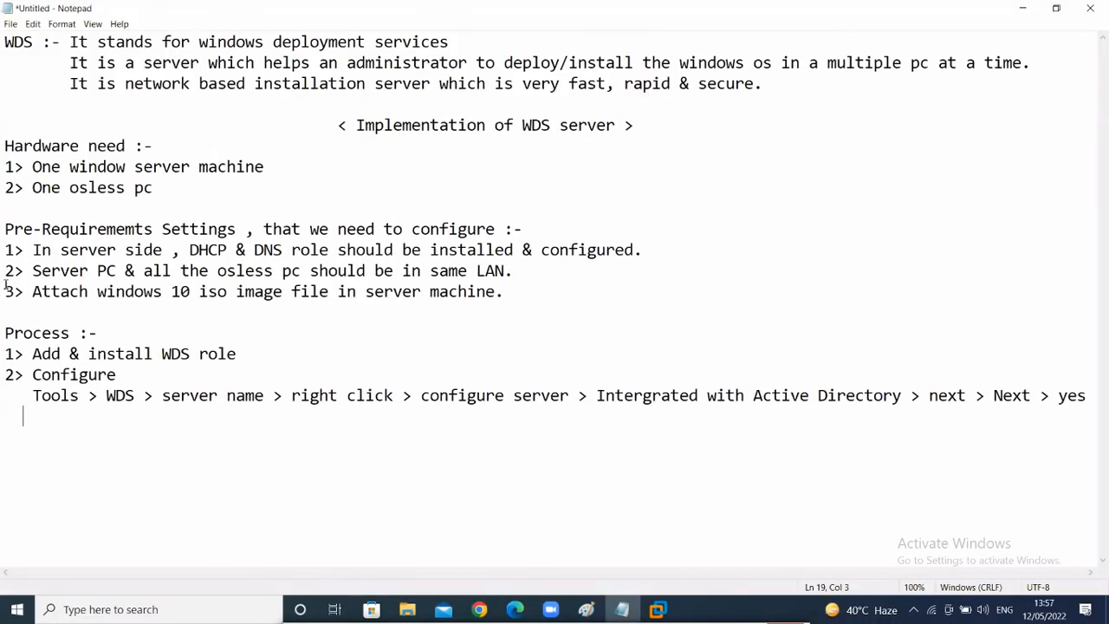
- Note the install-image steps: right click > add install image > browse > DVD/sources/install.wim
left_click_drag(6, 295, 528, 308)
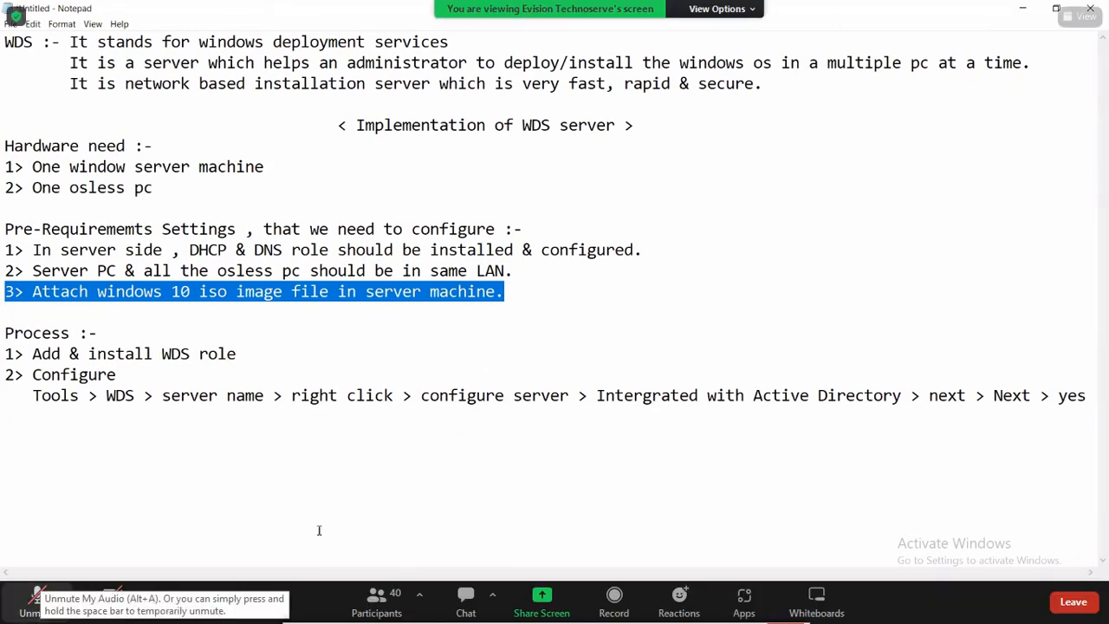
left_click(1086, 396)
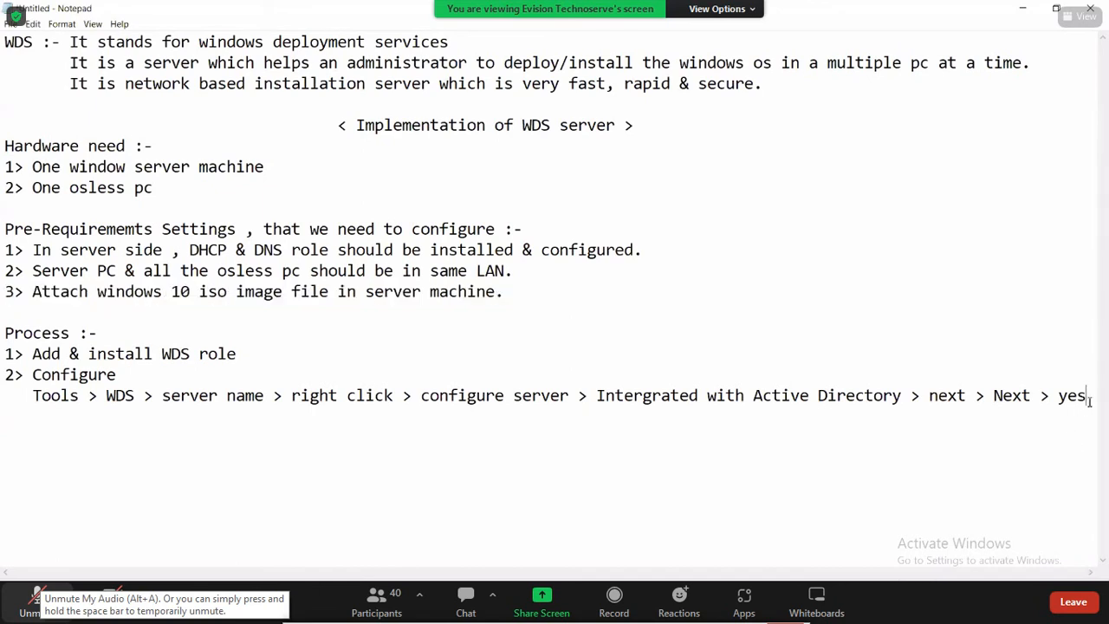
key("Return")
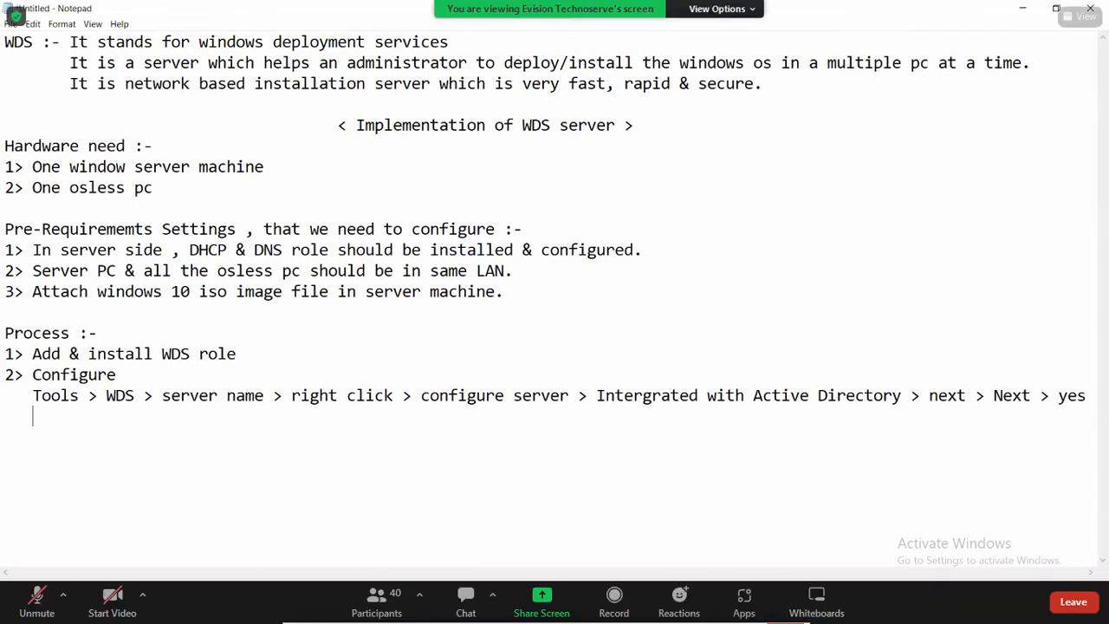
type("Install image")
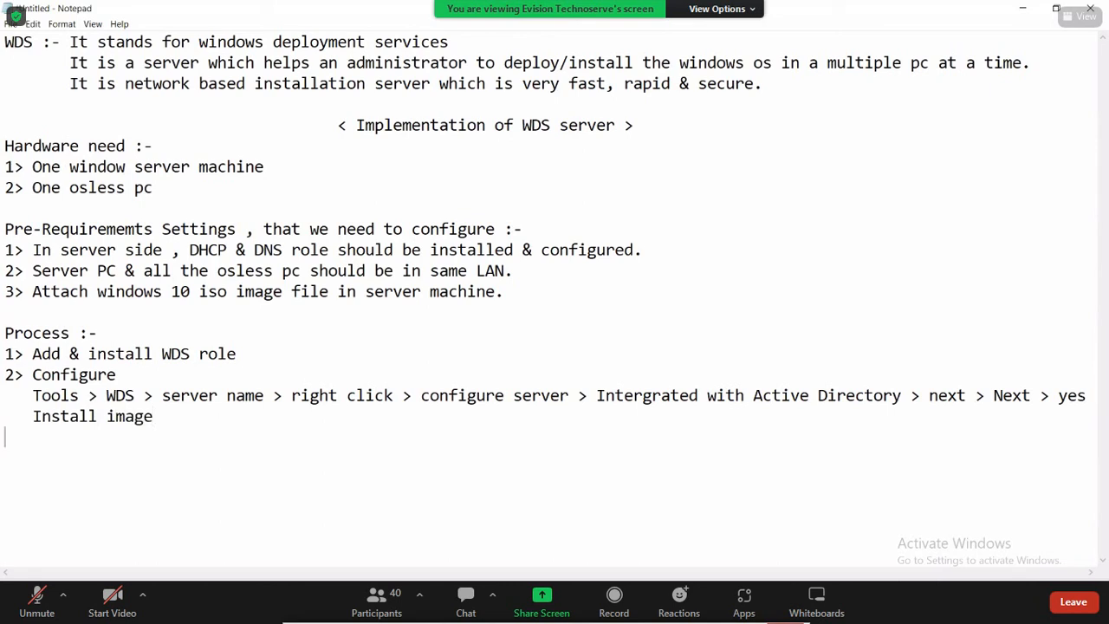
type("Boot ")
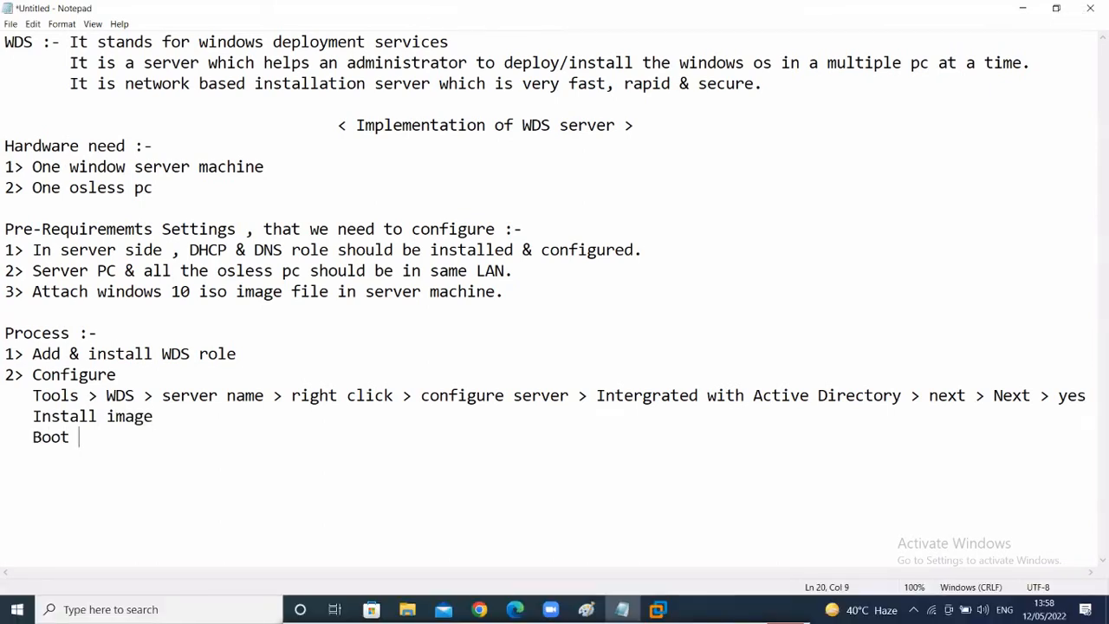
type("image")
type(" right cli")
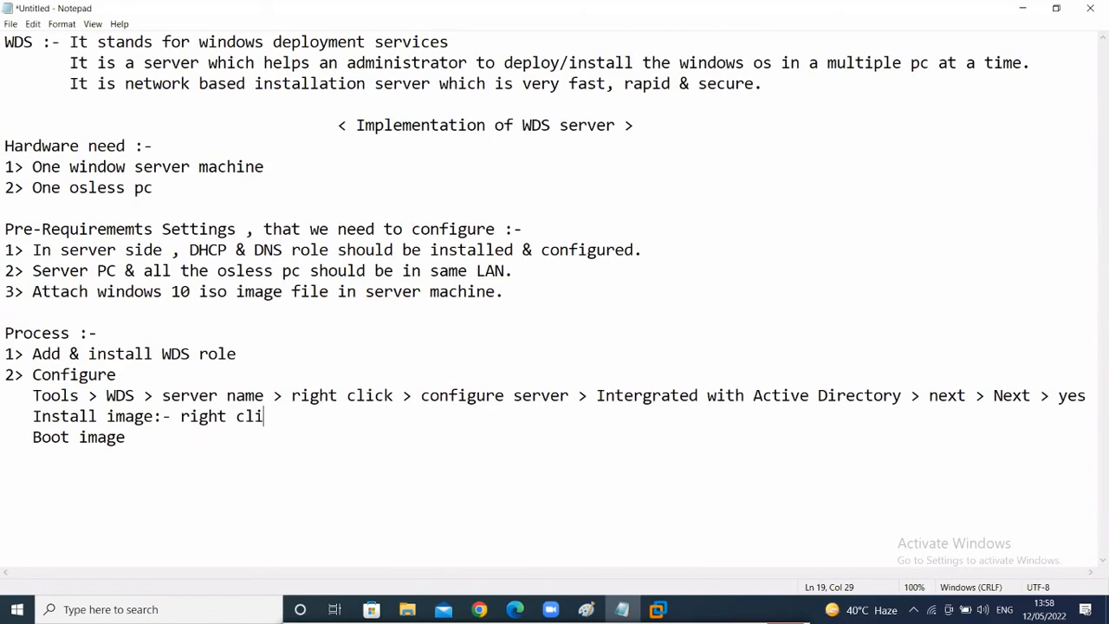
type("ck > ")
type("add")
type(" a n")
type("install")
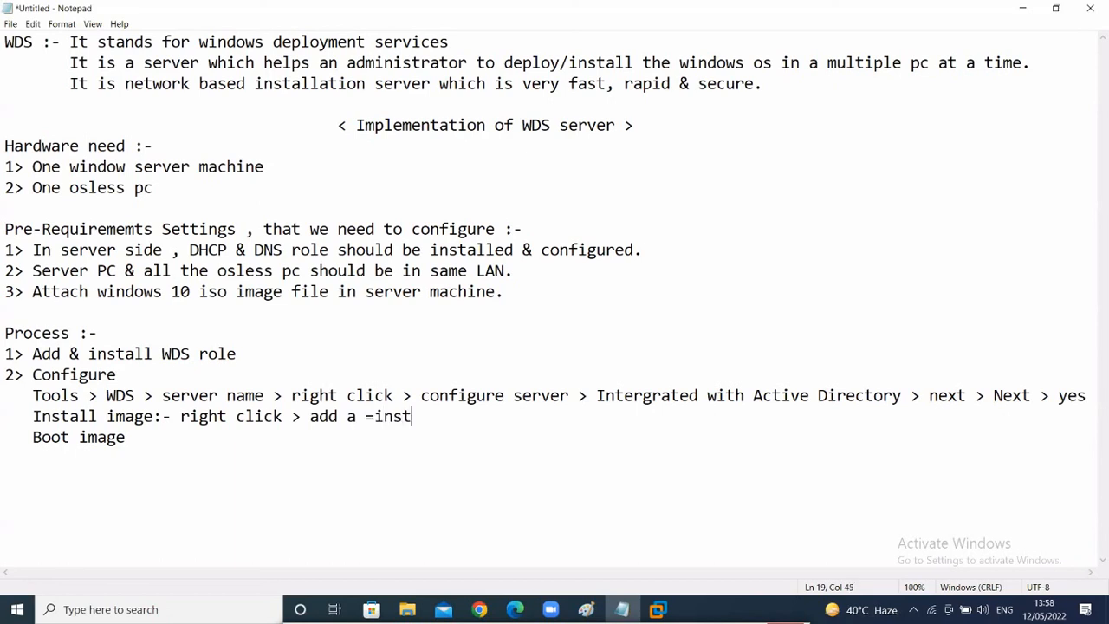
key("BackSpace")
key("BackSpace")
key("BackSpace")
key("BackSpace")
key("BackSpace")
key("BackSpace")
key("BackSpace")
key("BackSpace")
type("install im")
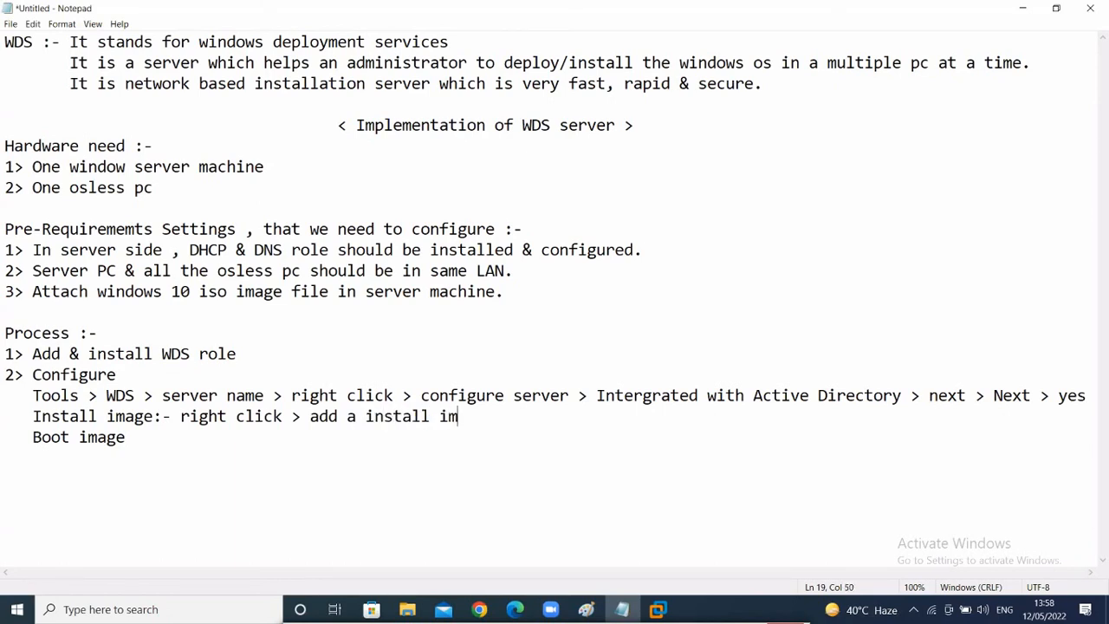
type("agew")
key("BackSpace")
key("BackSpace")
type("brow")
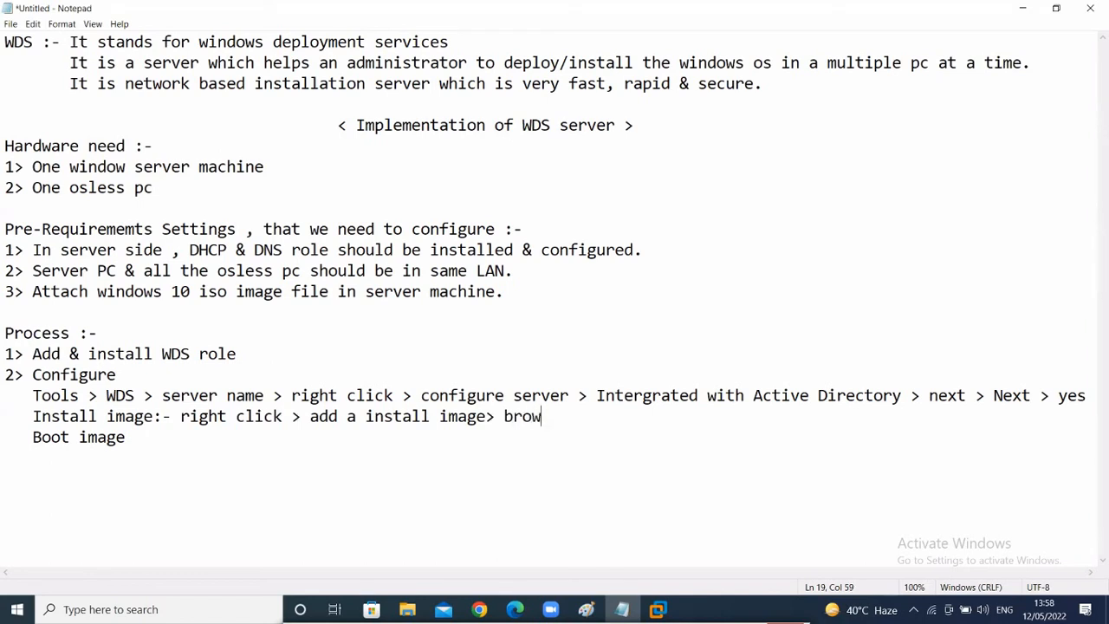
type("se > DVD/sour")
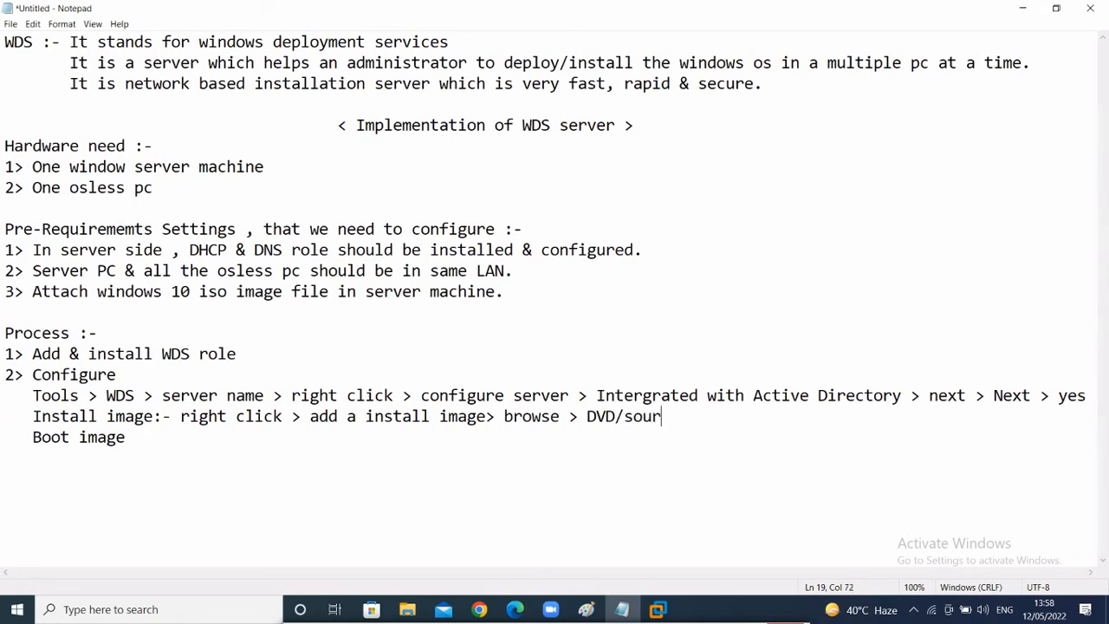
type("ces/inst")
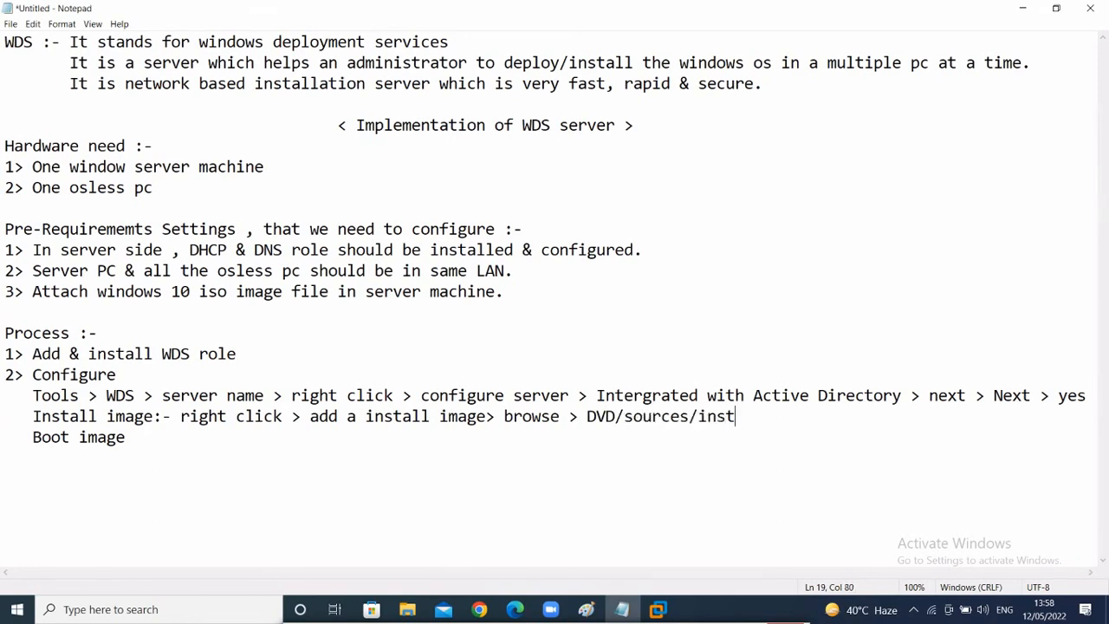
type("all.wim")
- Append '> Select window 10 pro > next' to the install-image line, then return to the WDS console
left_click_drag(790, 416, 586, 417)
left_click(586, 417)
left_click(821, 434, "shift")
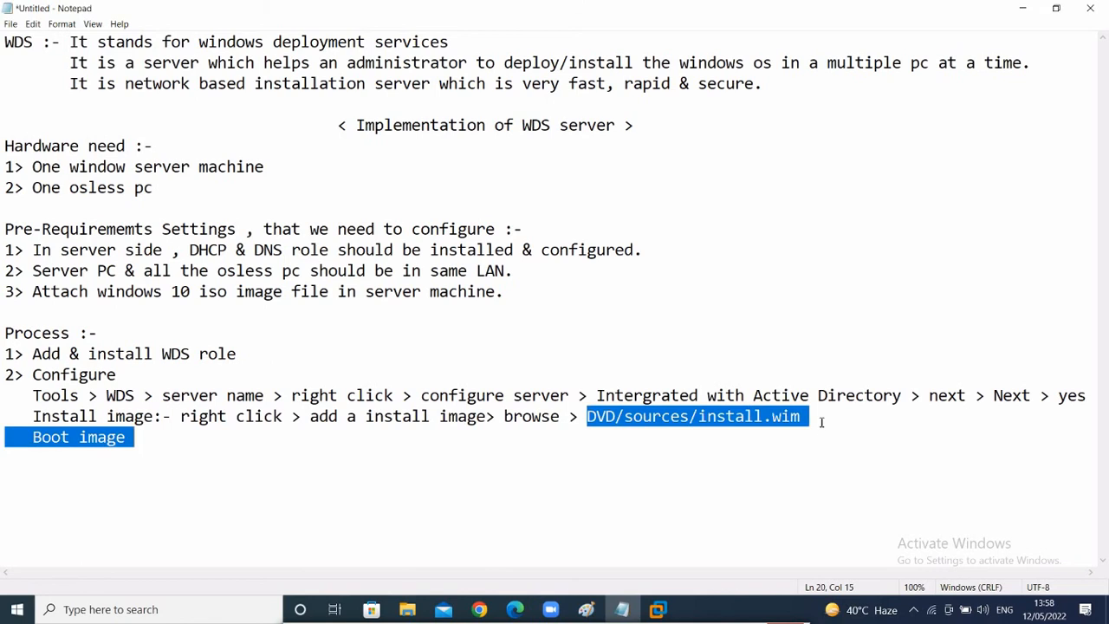
left_click(821, 422)
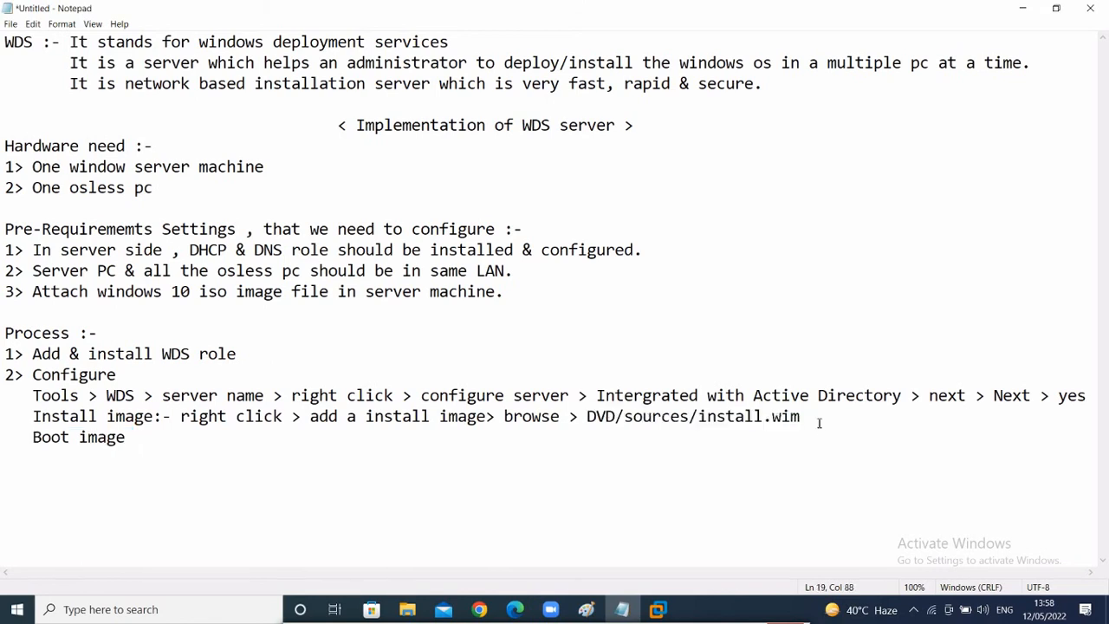
type("> Select window 10")
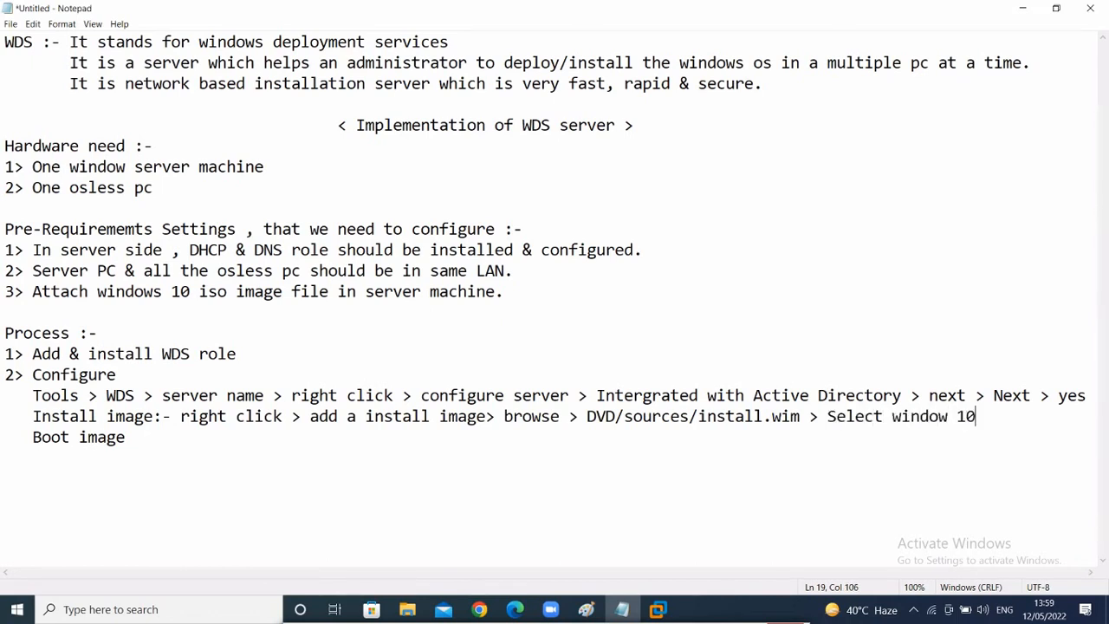
type(" pro > nx")
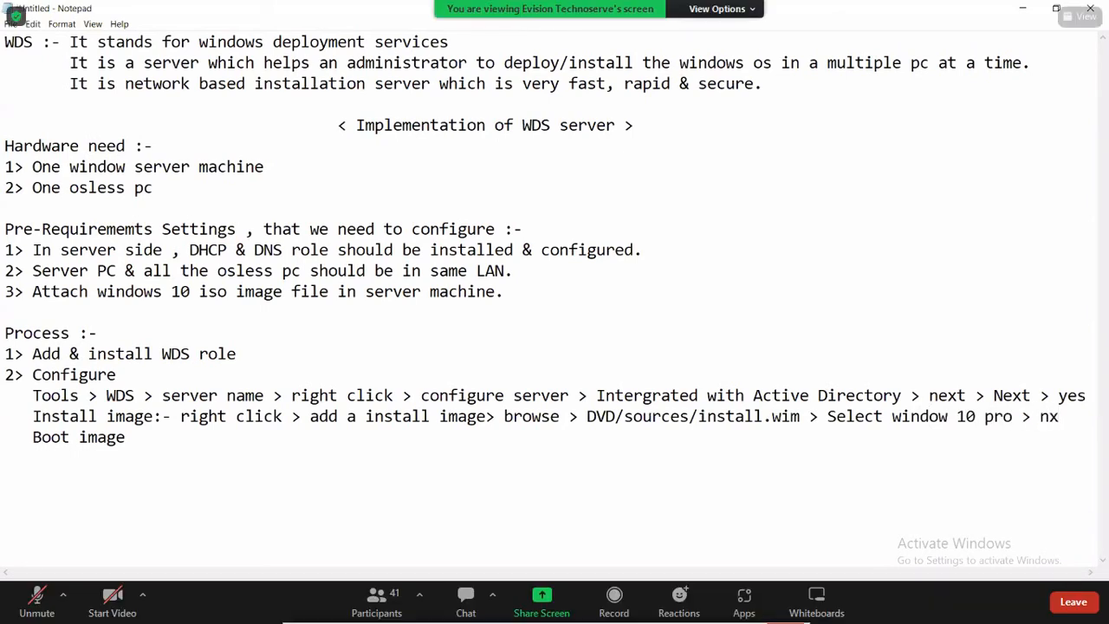
key("BackSpace")
type("ext")
left_click(829, 415)
key("shift+Left")
key("shift+Left")
left_click(657, 609)
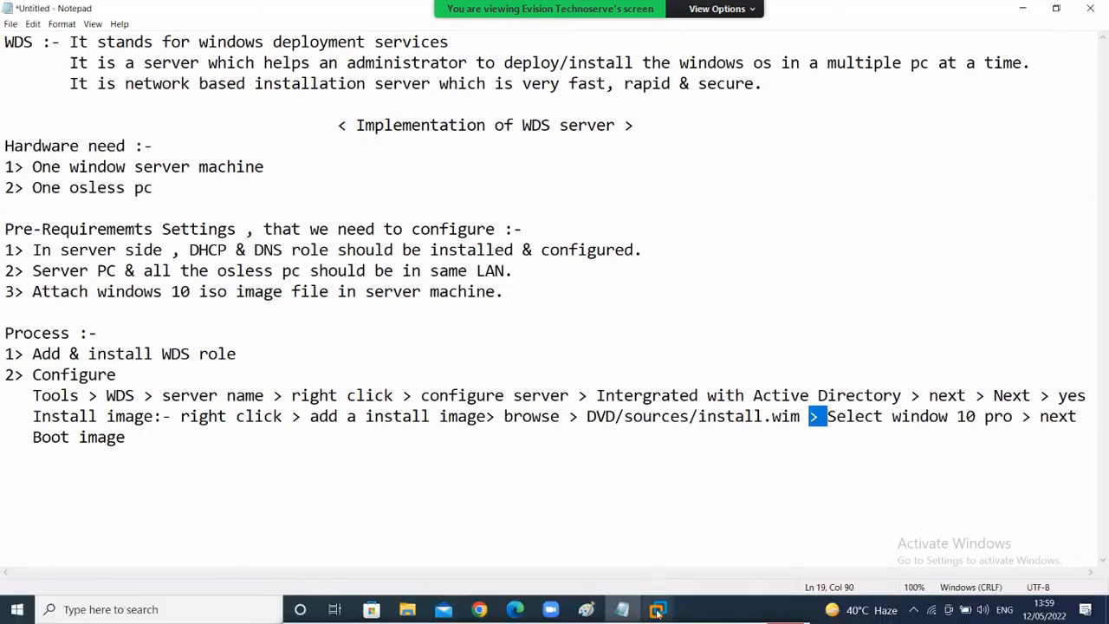
left_click(649, 514)
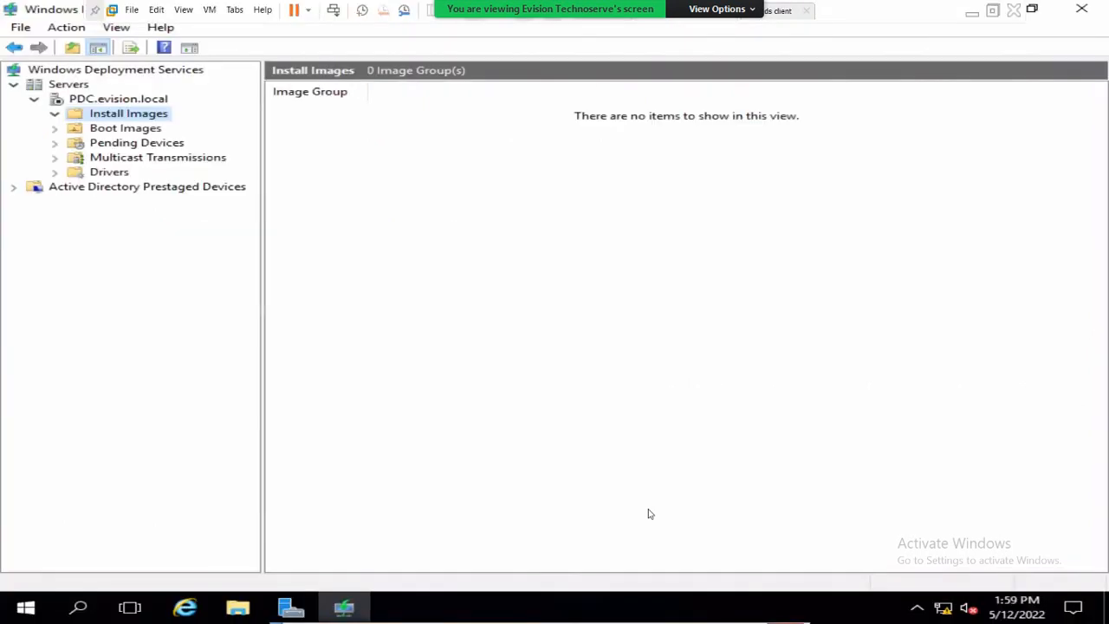
- Start Add Install Image on Install Images with the default new image group, then return to the notes
right_click(97, 118)
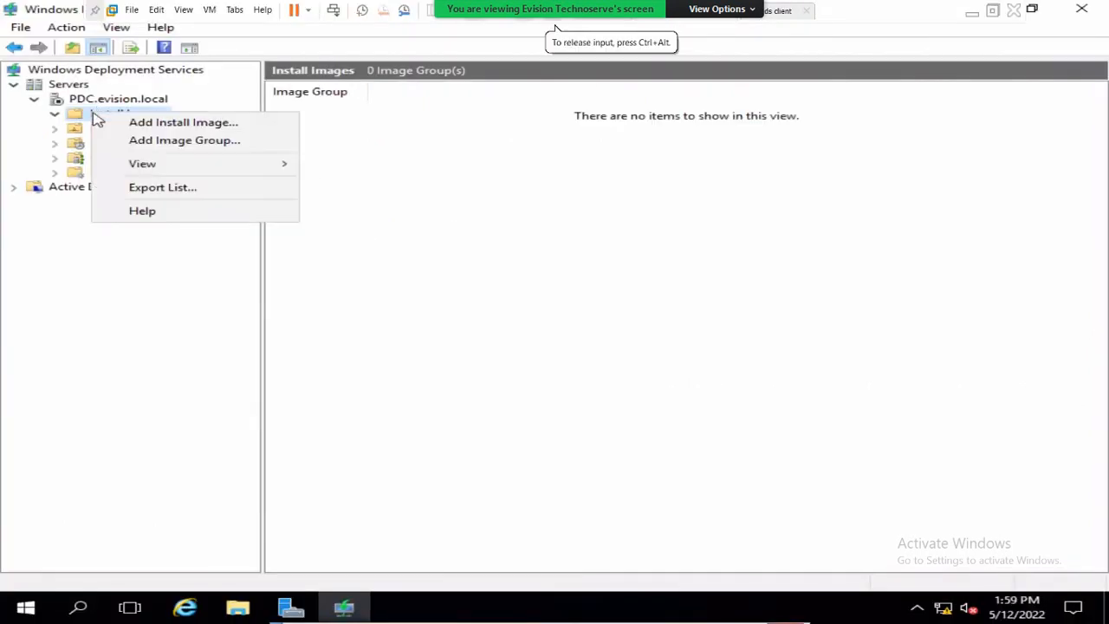
left_click(137, 124)
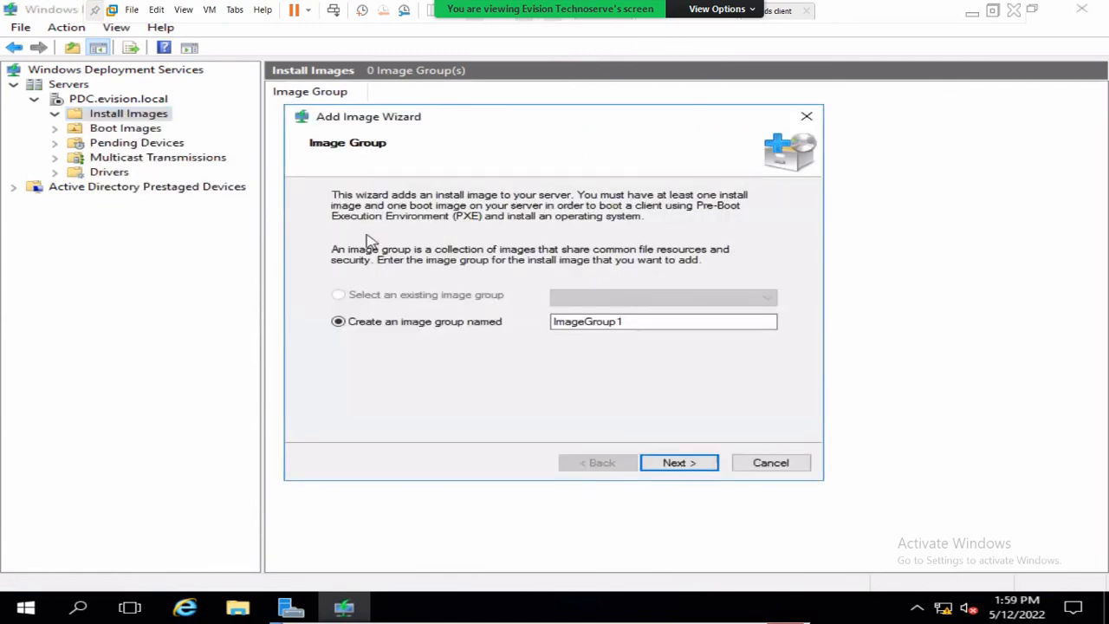
left_click(680, 463)
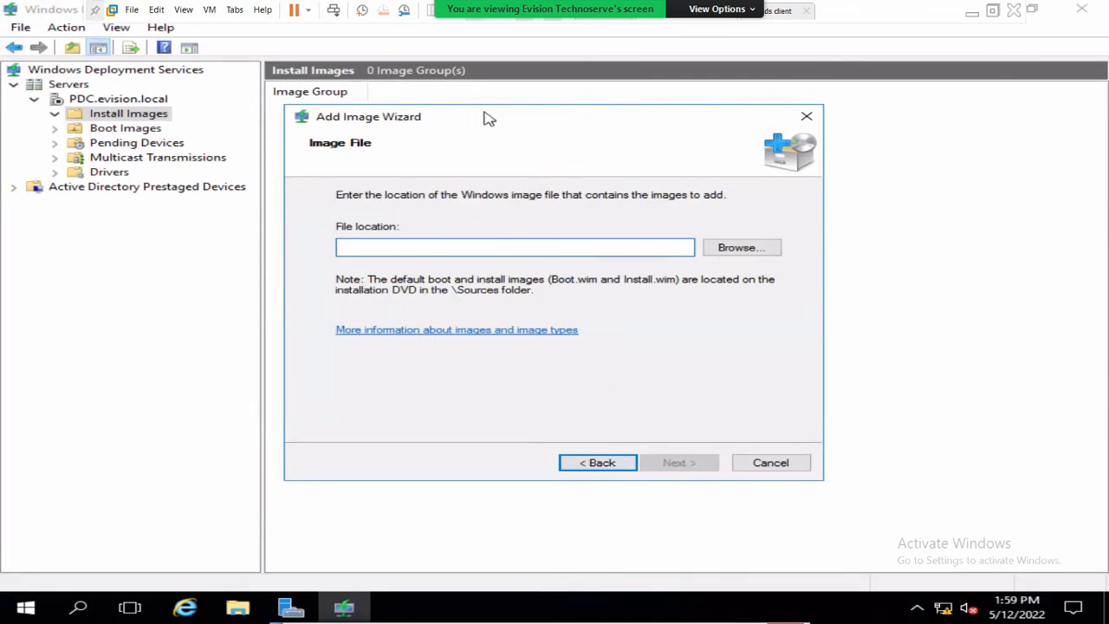
left_click_drag(487, 118, 542, 120)
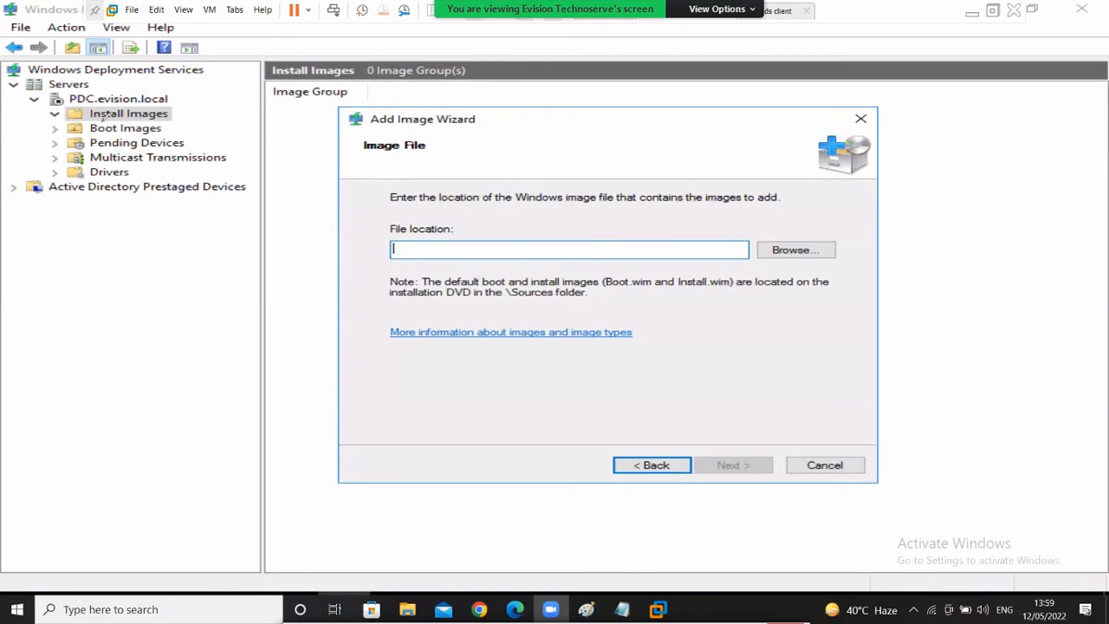
mouse_move(60, 117)
left_mouse_down()
mouse_move(177, 116)
mouse_move(41, 104)
left_mouse_up()
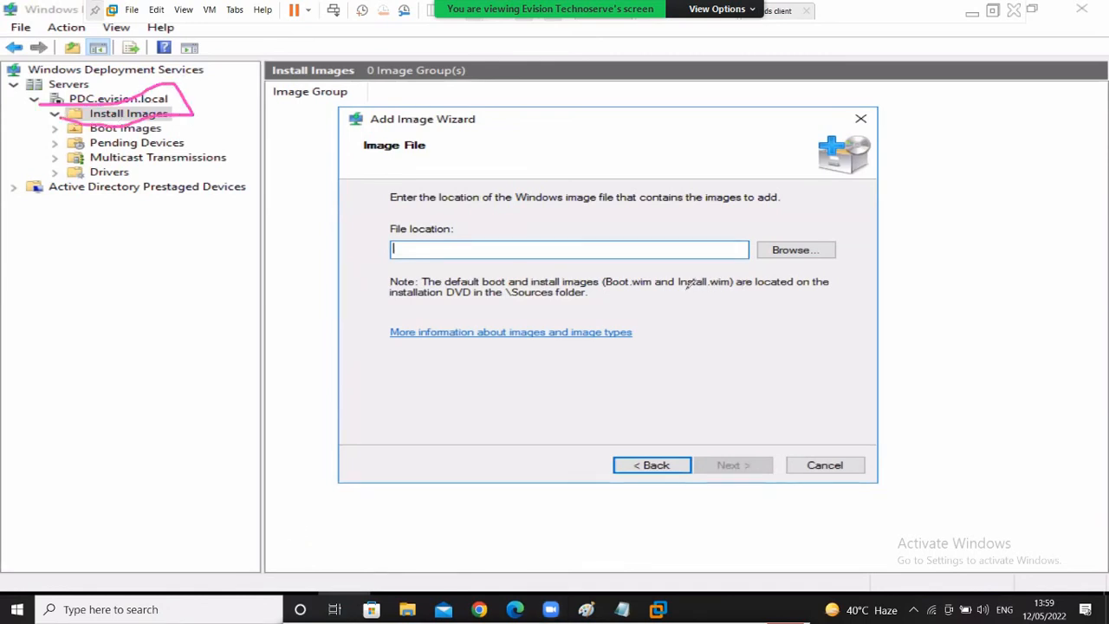
mouse_move(686, 289)
left_mouse_down()
mouse_move(738, 284)
mouse_move(706, 263)
mouse_move(674, 264)
mouse_move(712, 293)
left_mouse_up()
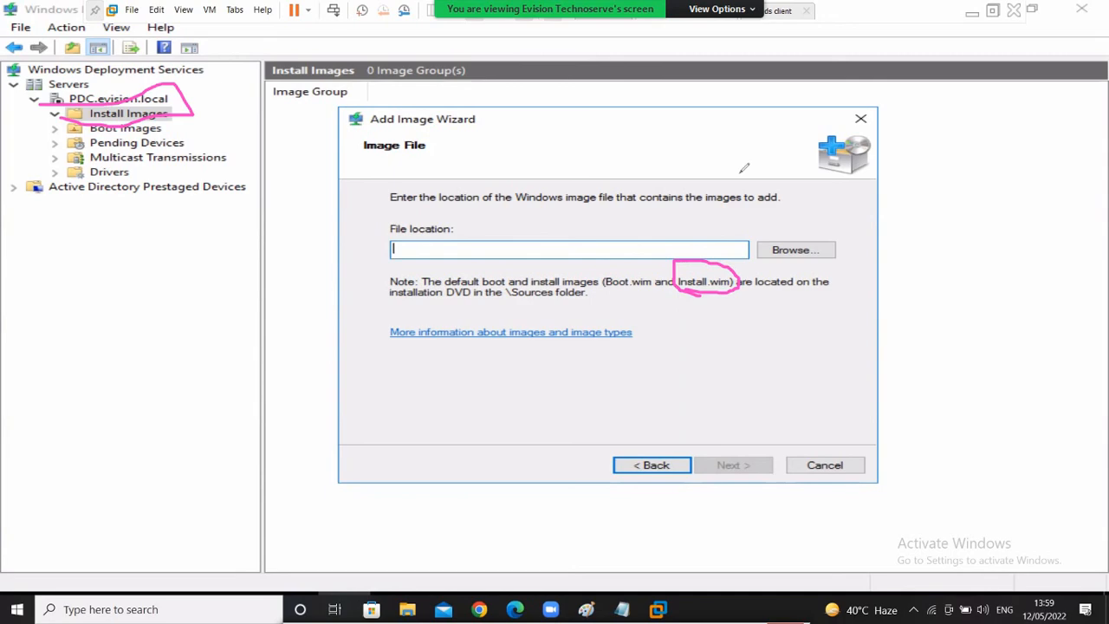
left_click(984, 12)
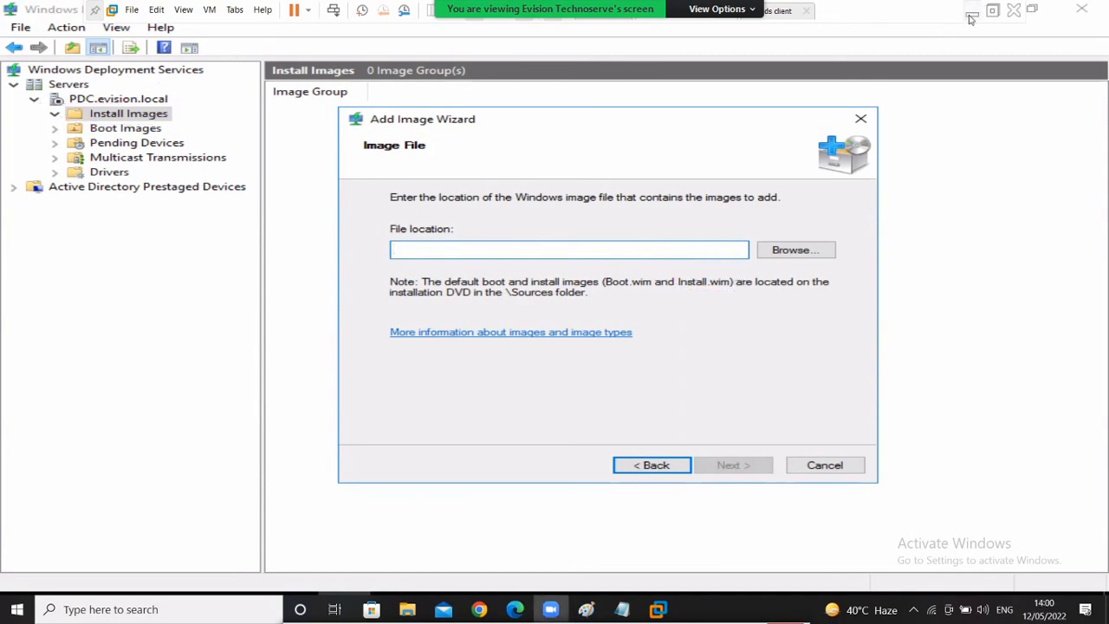
key("alt+Tab")
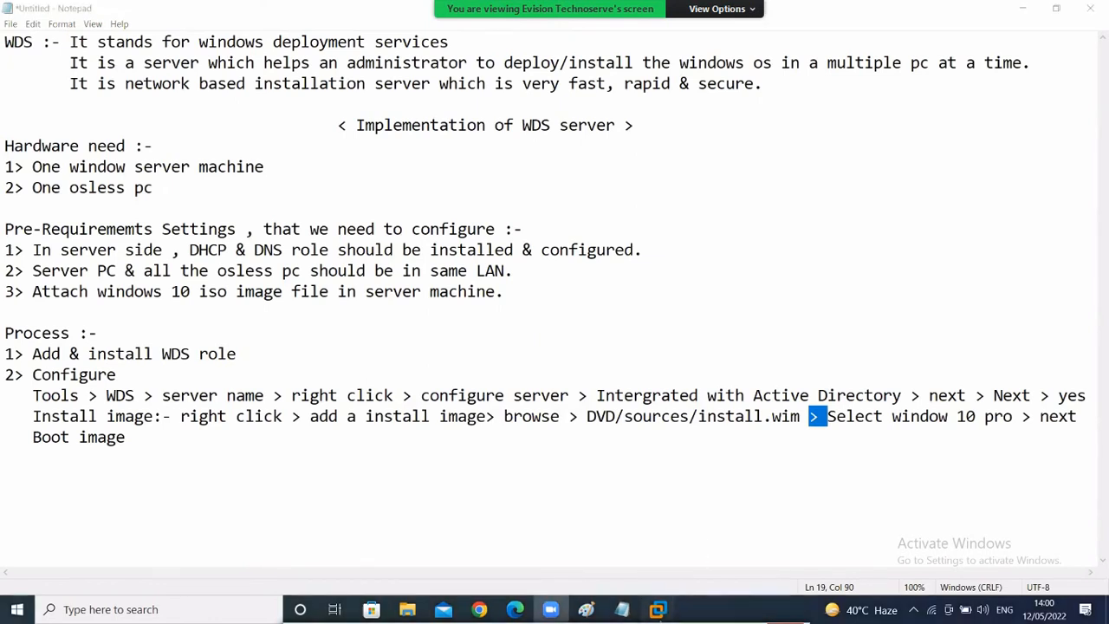
- Browse to DVD Drive (D:) > sources and select install.wim as the image file
mouse_move(657, 609)
left_click(680, 516)
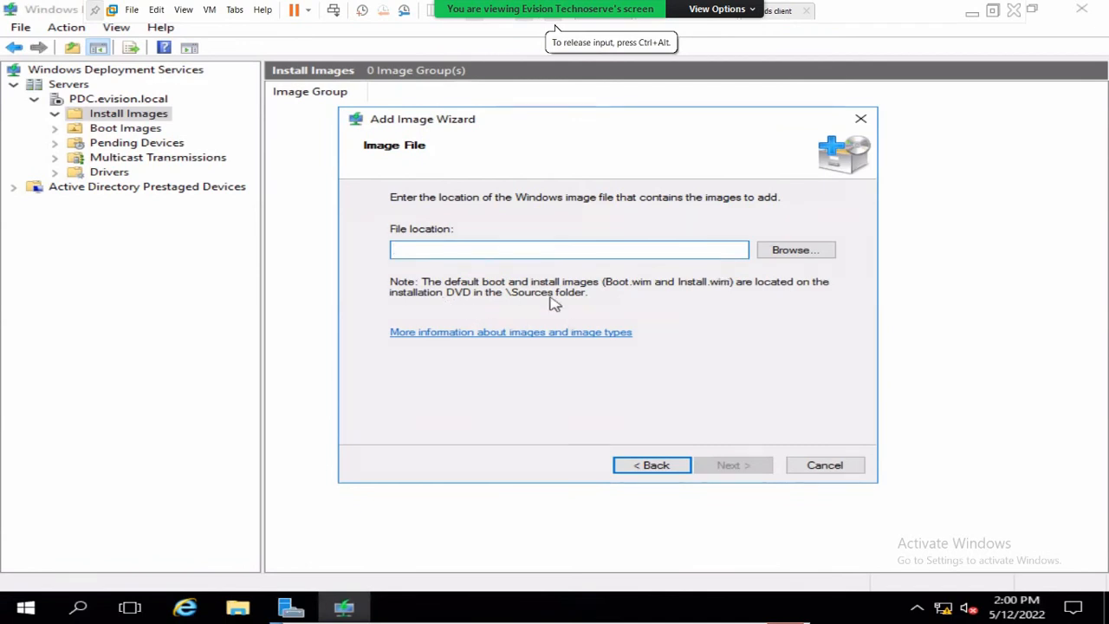
left_click(808, 251)
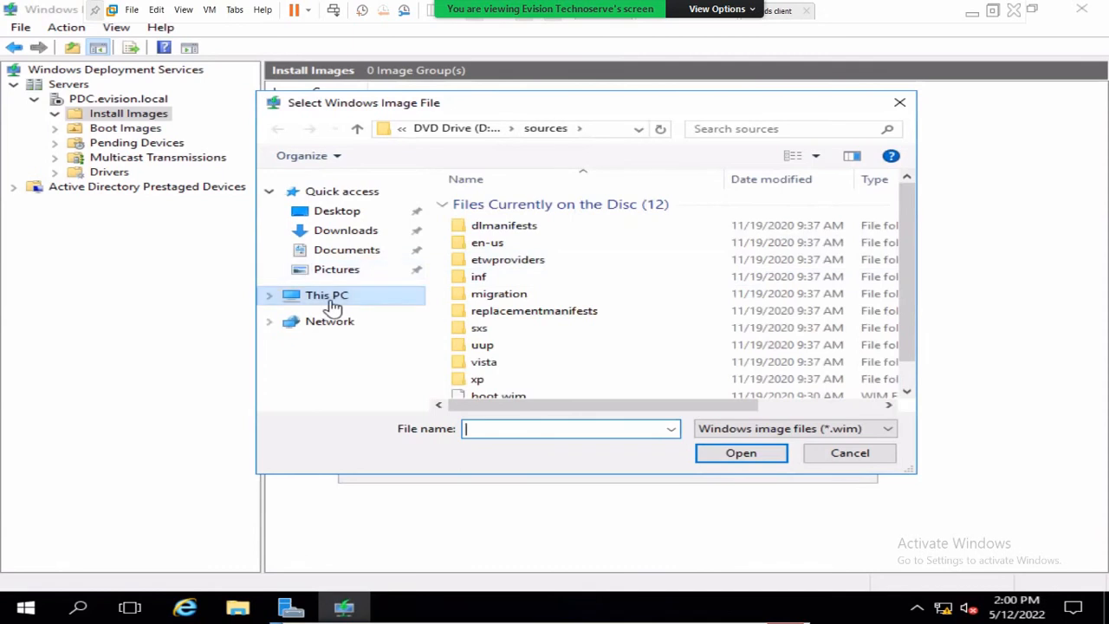
left_click(333, 304)
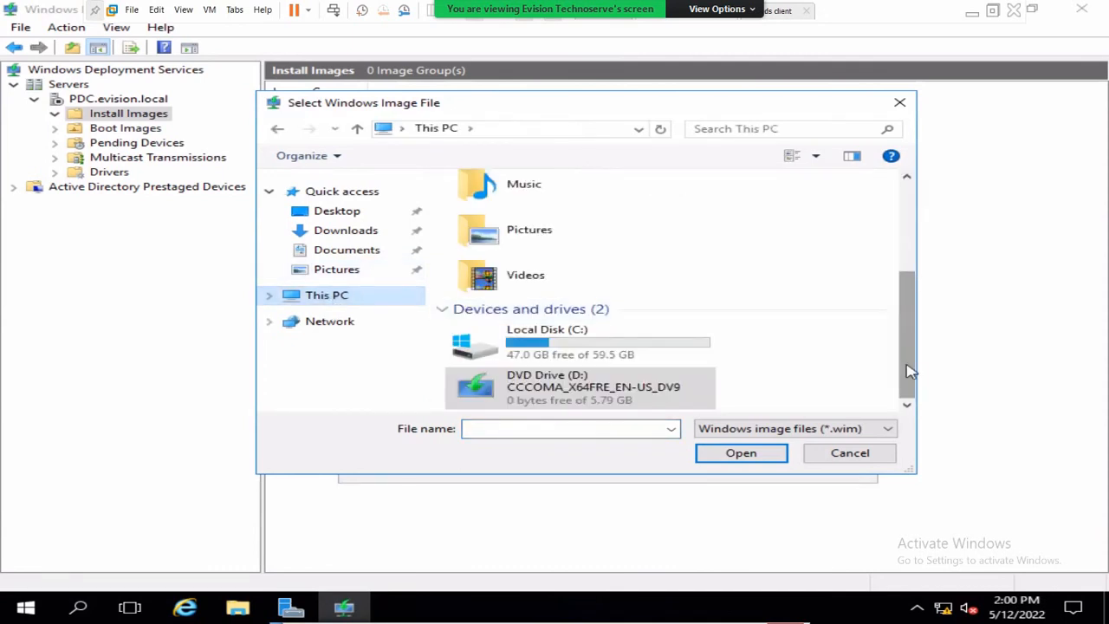
left_click(605, 385)
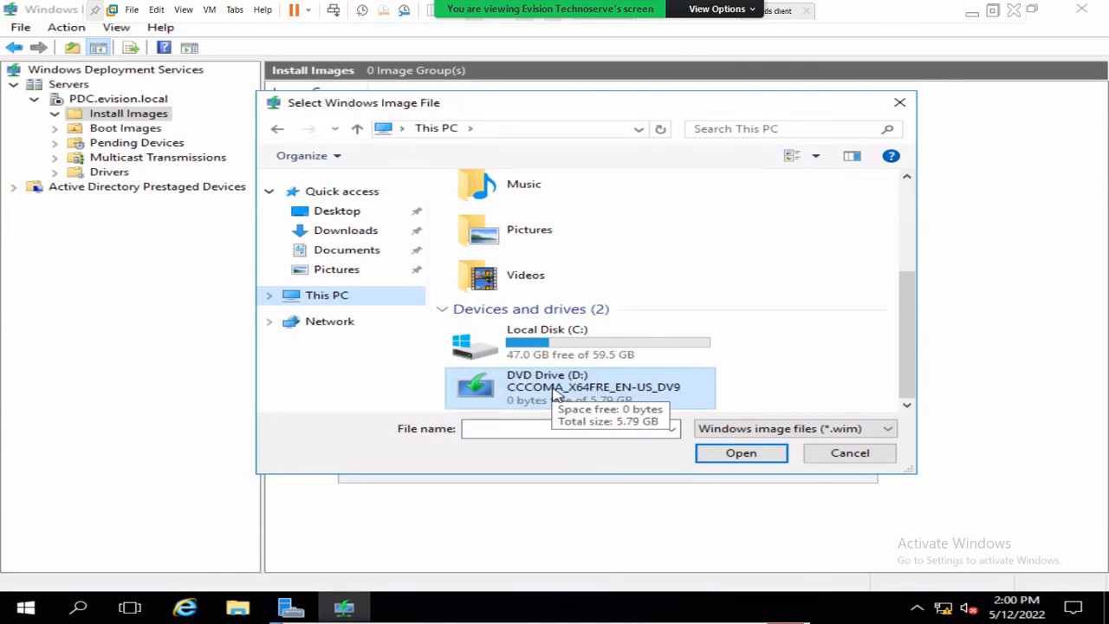
left_click(734, 457)
double_click(506, 265)
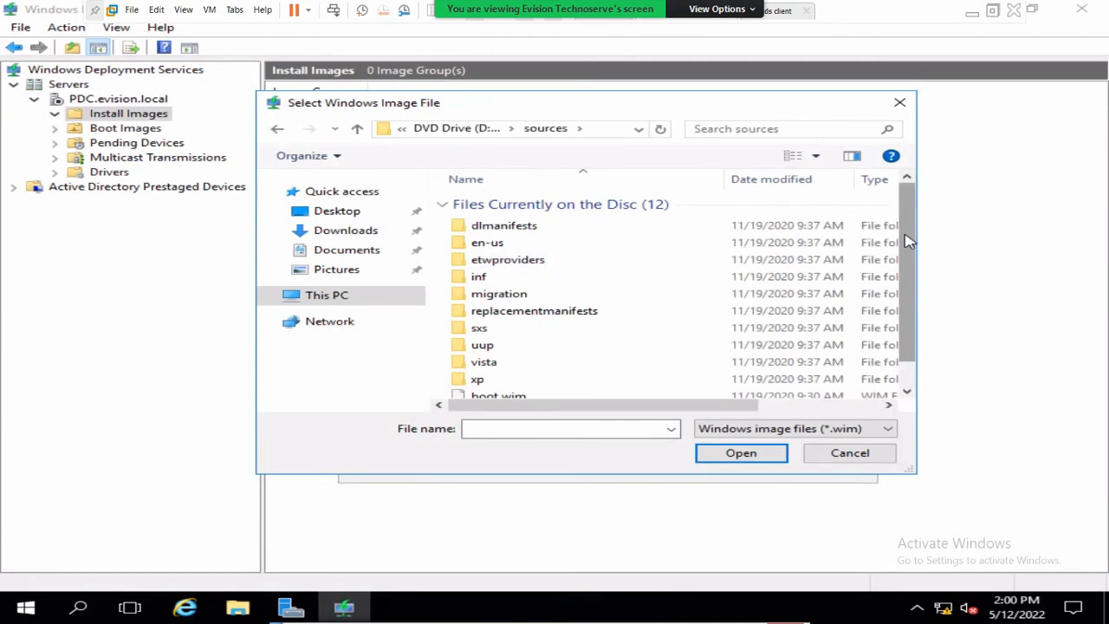
left_click_drag(906, 241, 913, 343)
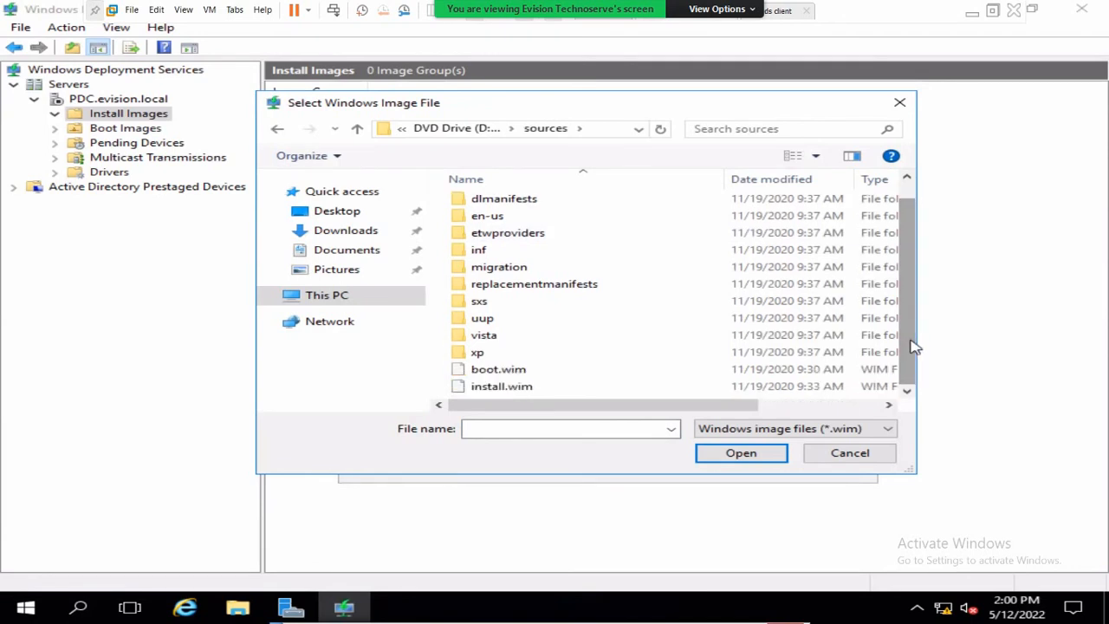
left_click(535, 387)
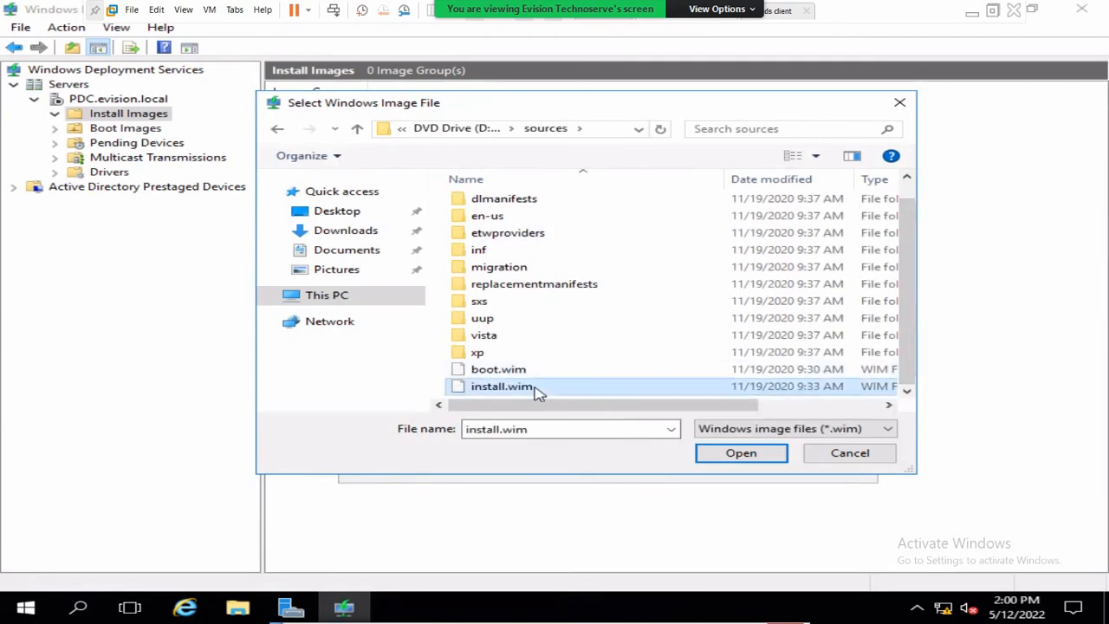
left_click(741, 453)
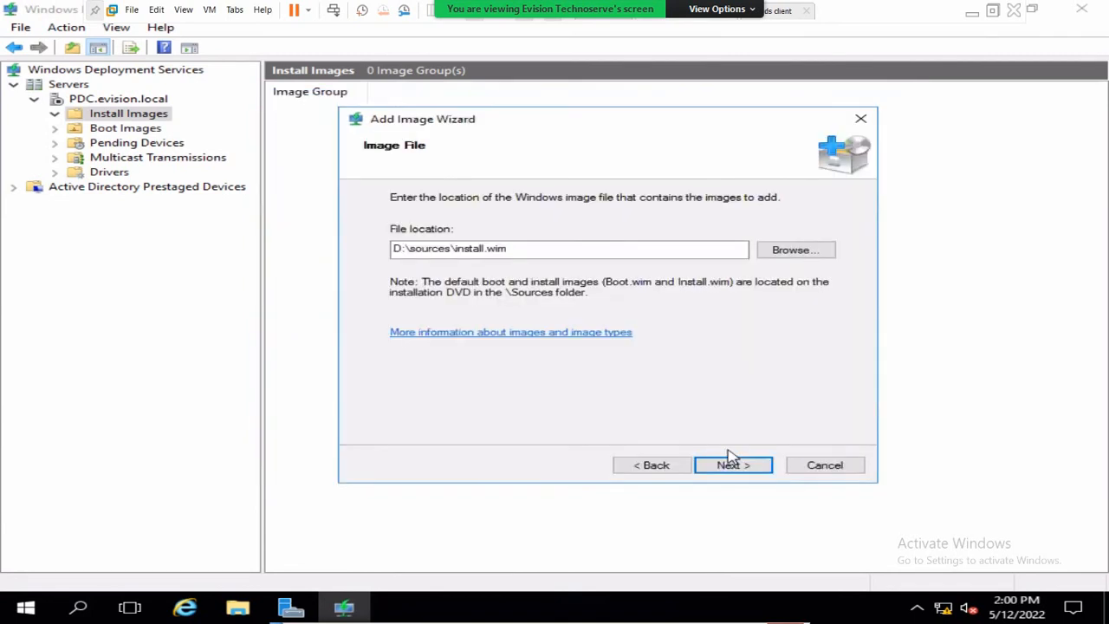
- Advance to Available Images and widen the Name column to read the editions
mouse_move(508, 249)
left_mouse_down()
mouse_move(391, 251)
mouse_move(527, 249)
left_mouse_up()
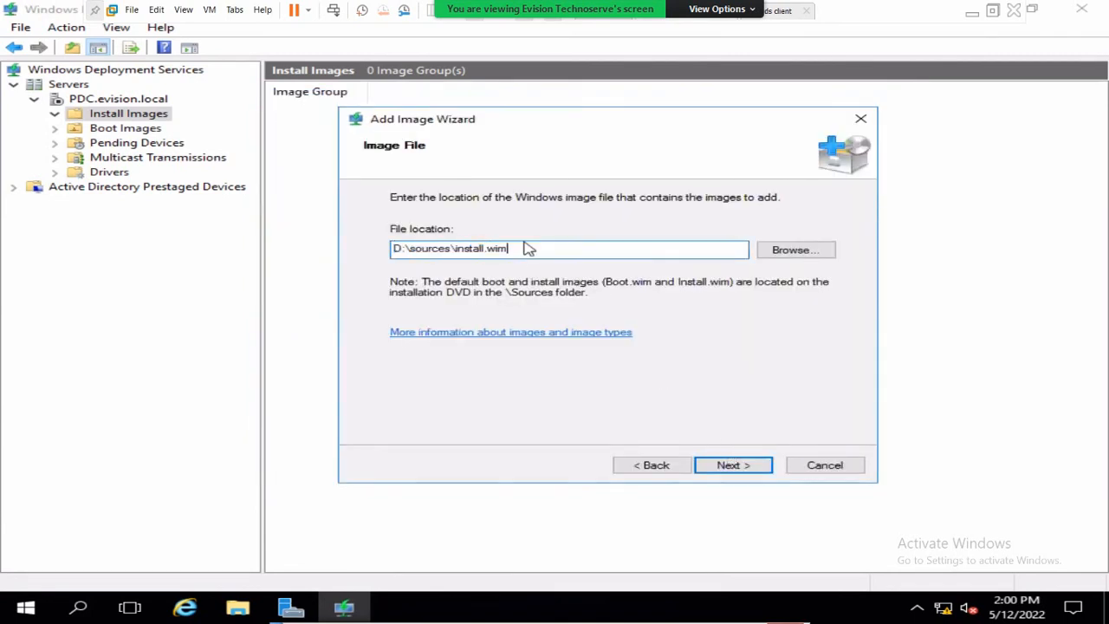
left_click(732, 465)
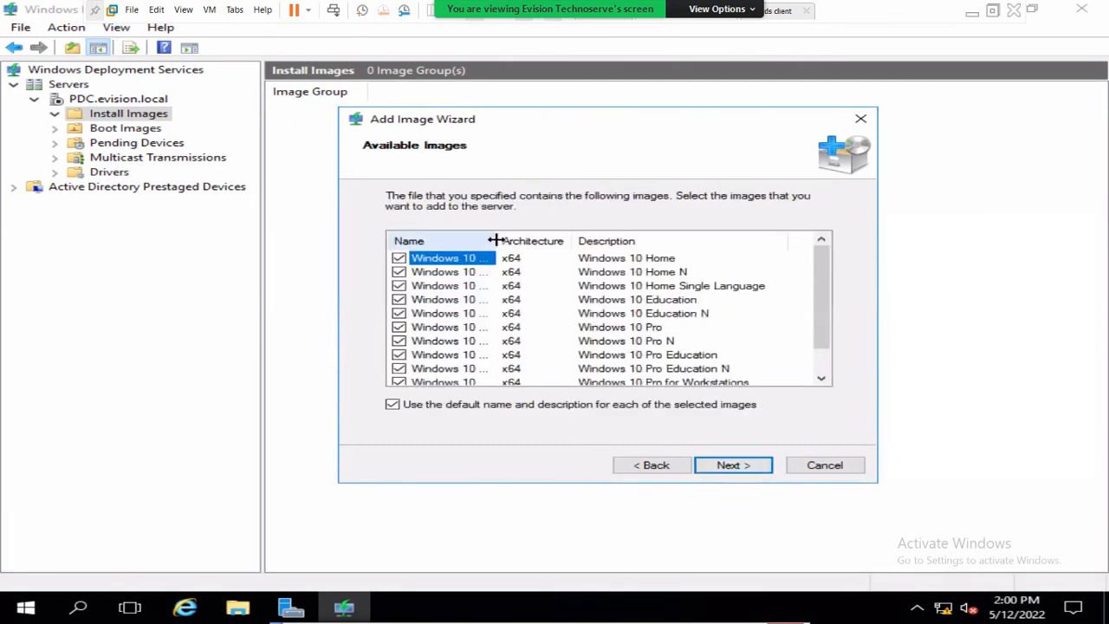
left_click_drag(496, 240, 568, 241)
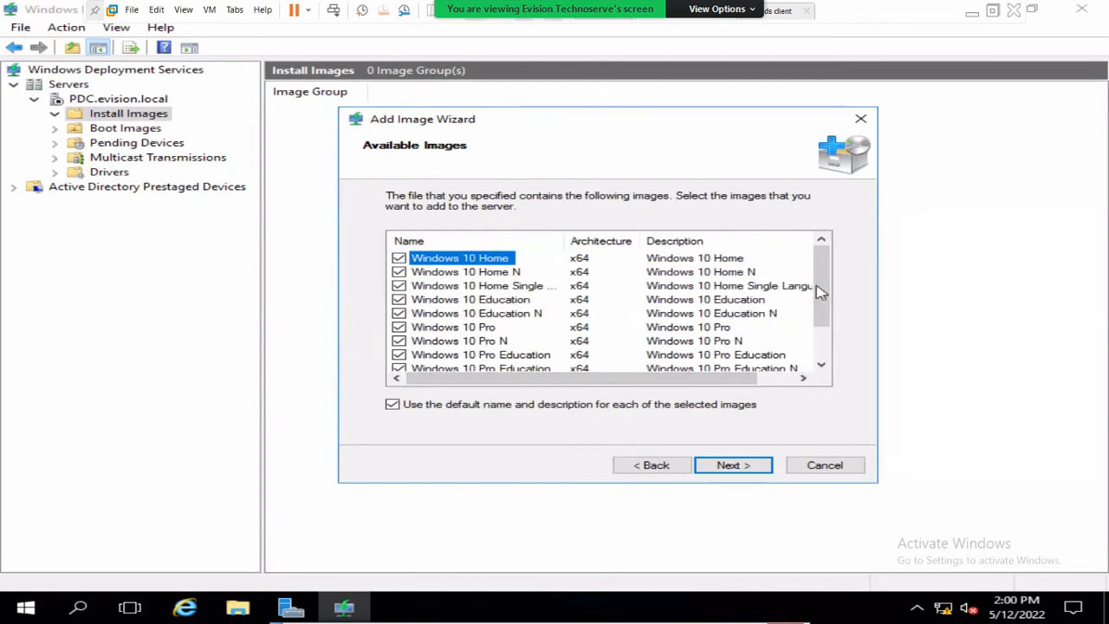
scroll(823, 294, "down", 1)
scroll(824, 251, "up", 1)
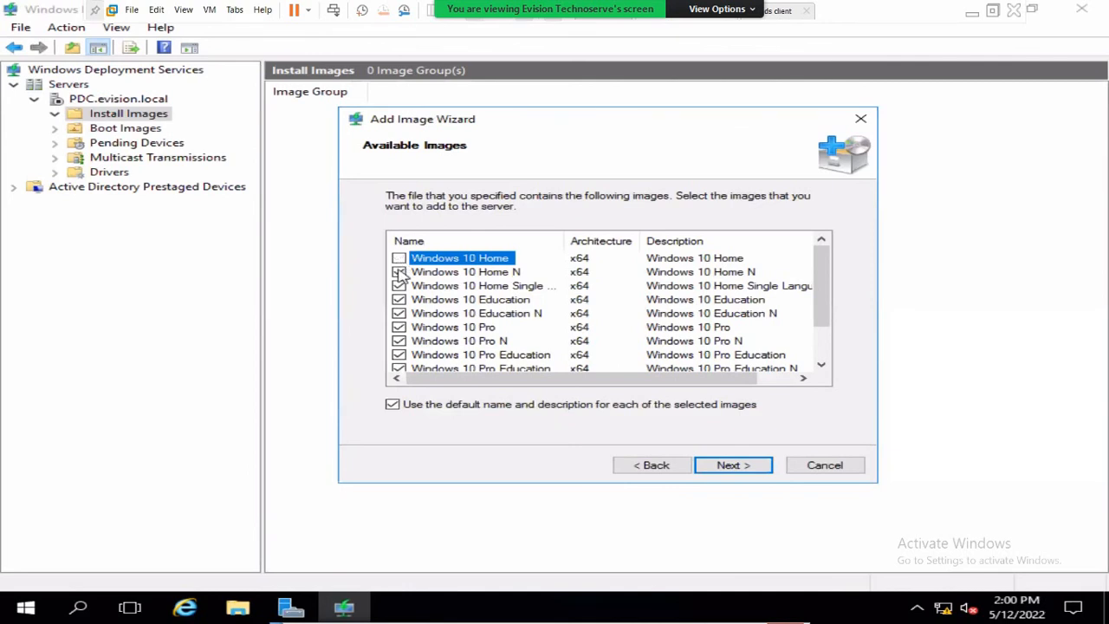
- Untick every edition except Windows 10 Pro, including Home N, Education, Pro N and Workstations, then continue
left_click(399, 272)
left_click(399, 286)
left_click(399, 299)
left_click(398, 313)
left_click(398, 341)
left_click(399, 355)
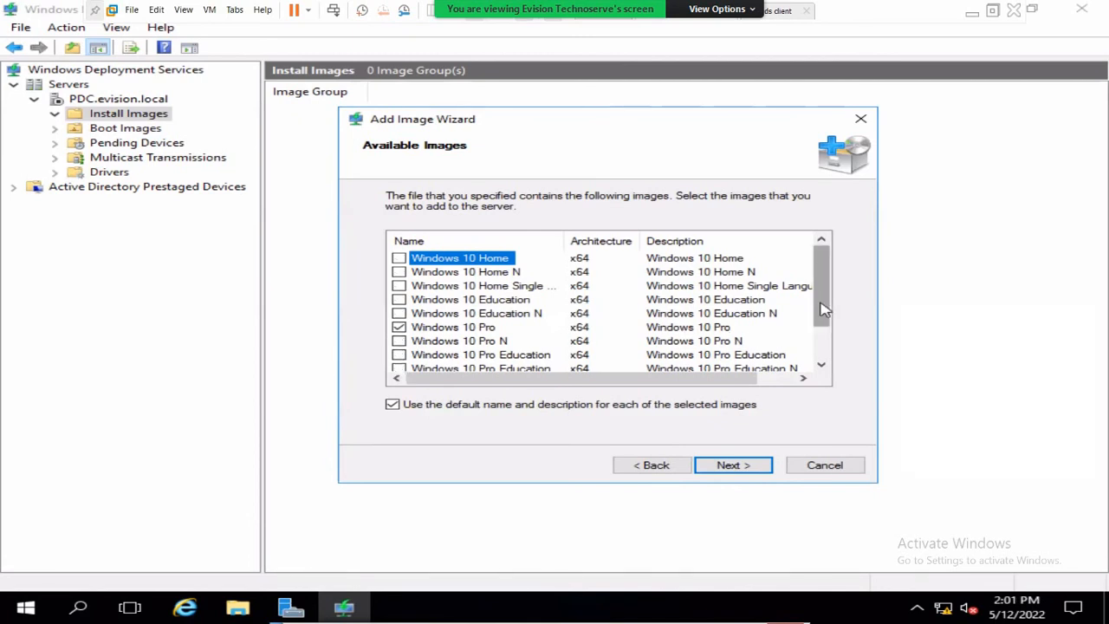
left_click_drag(823, 310, 826, 341)
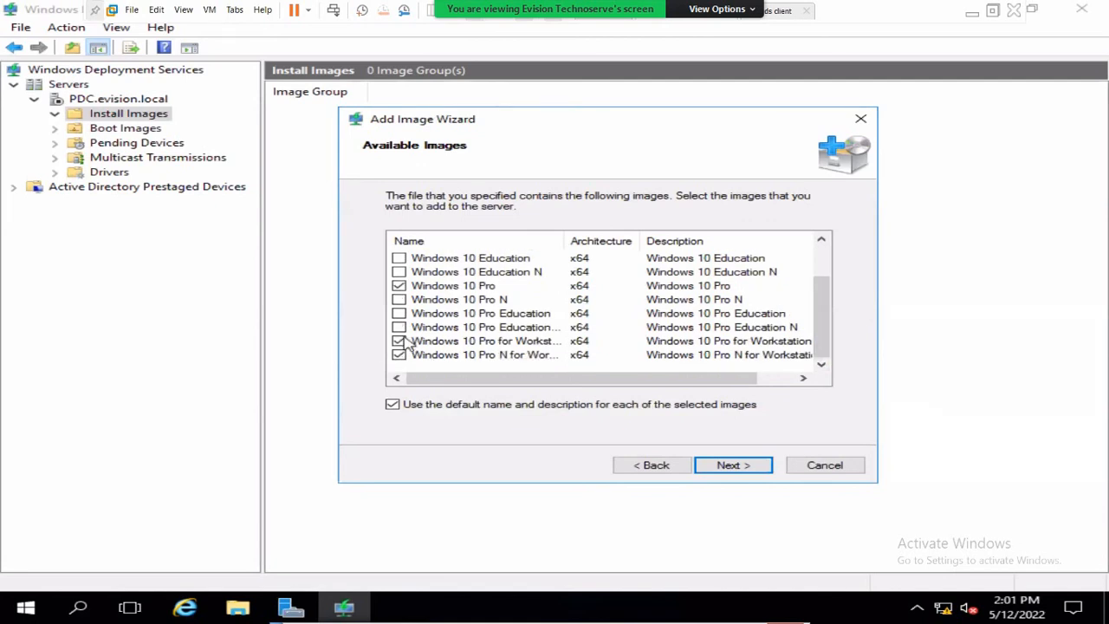
left_click(400, 342)
left_click(399, 355)
scroll(627, 315, "up", 2)
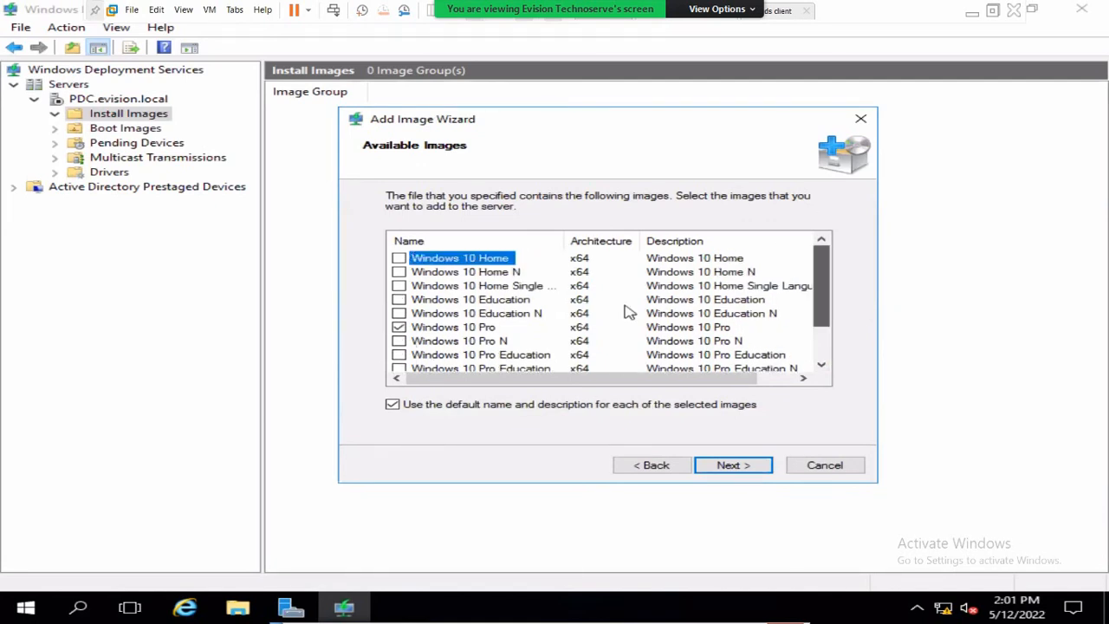
scroll(626, 314, "down", 2)
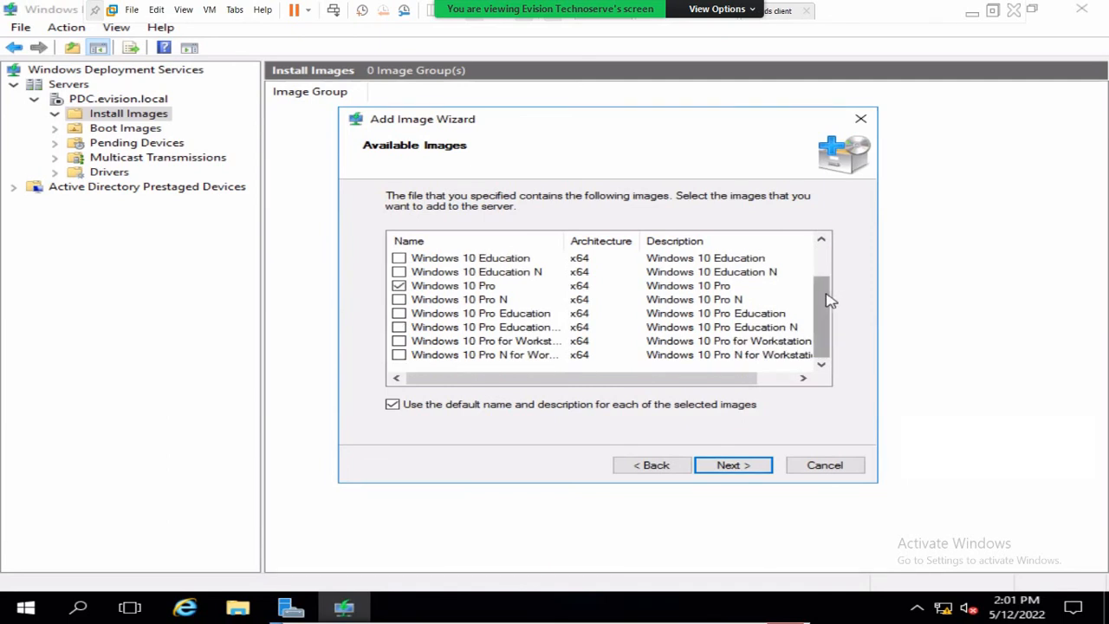
scroll(450, 344, "up", 1)
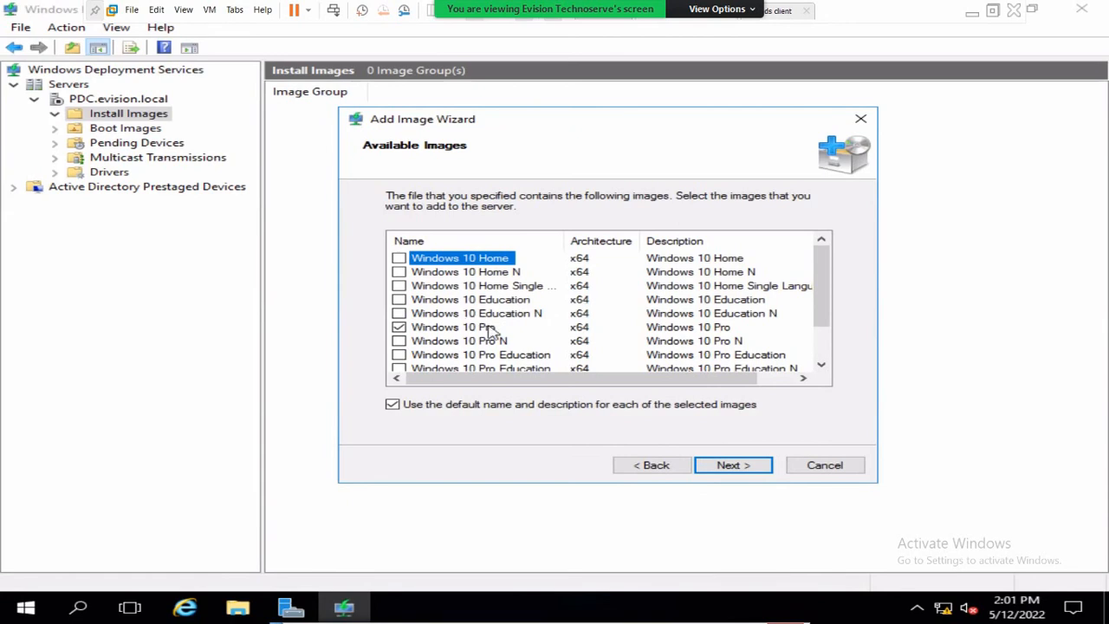
left_click(735, 466)
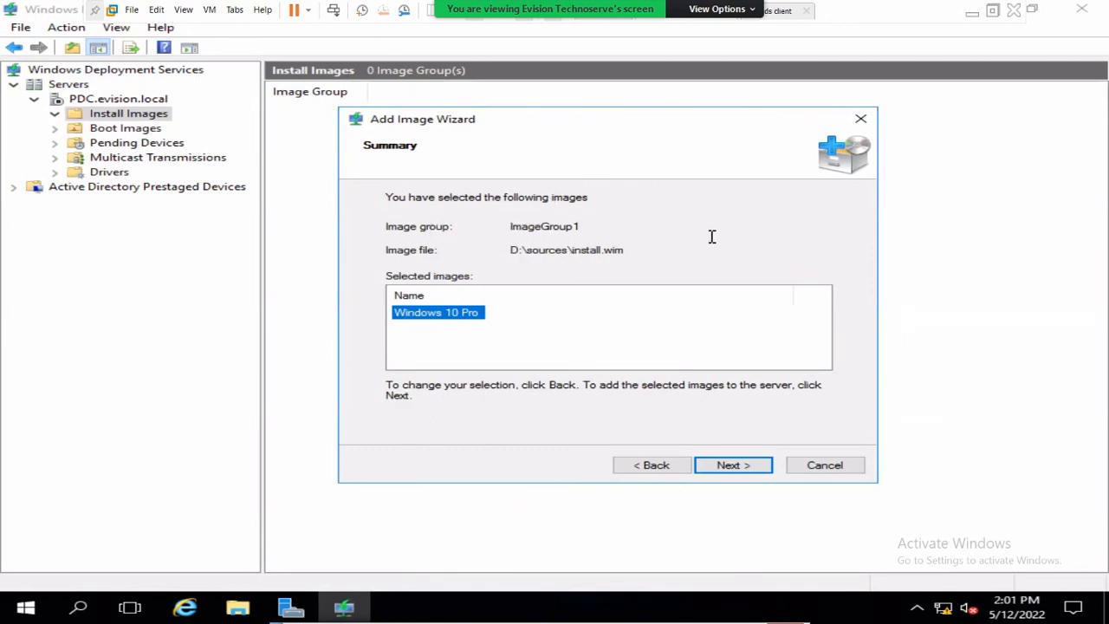
- Confirm the Summary to add Windows 10 Pro to ImageGroup1, then minimize the VM
left_click(478, 335)
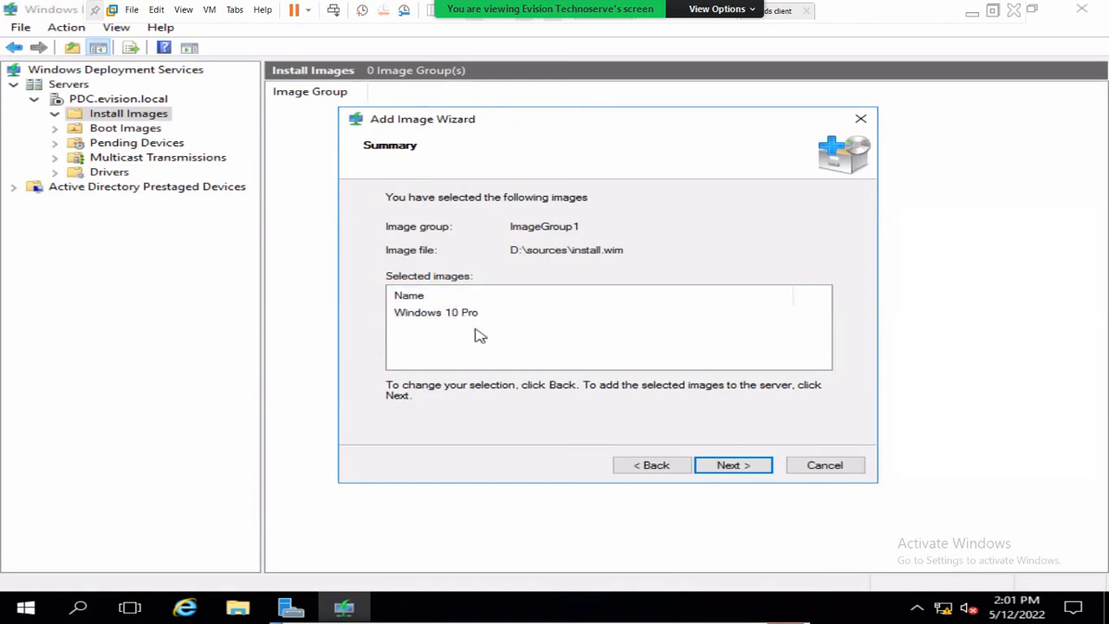
left_click(973, 15)
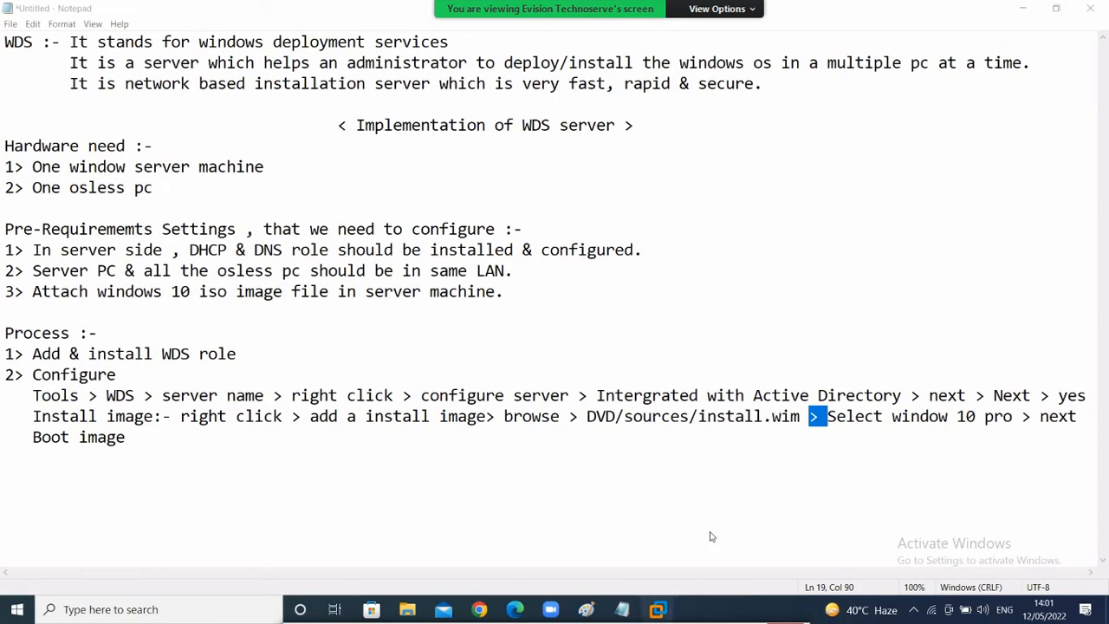
left_click(658, 486)
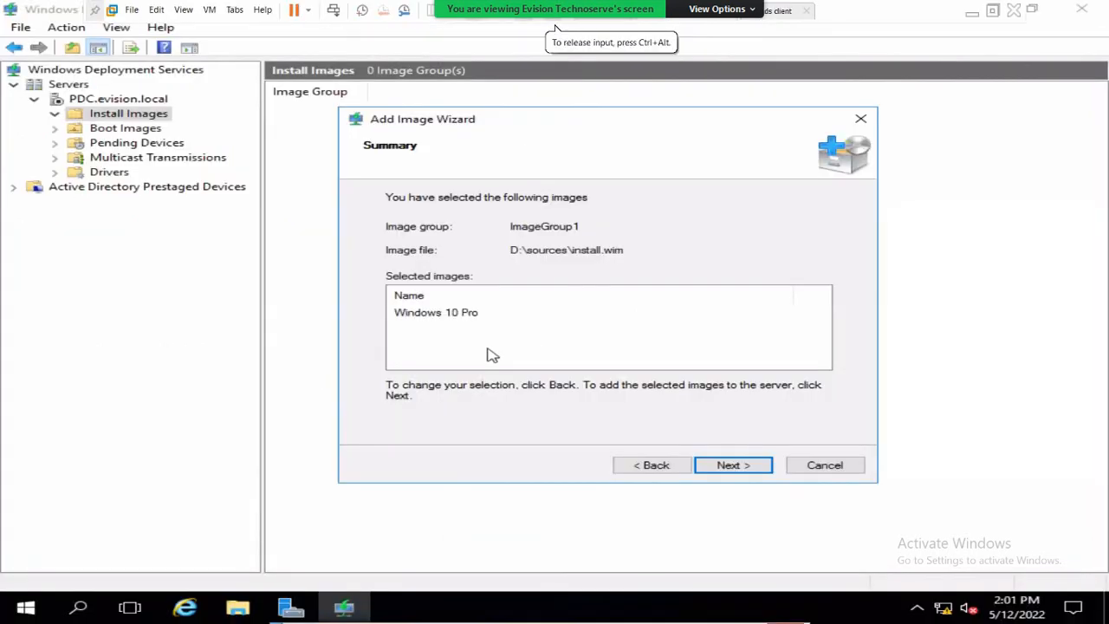
left_click(451, 317)
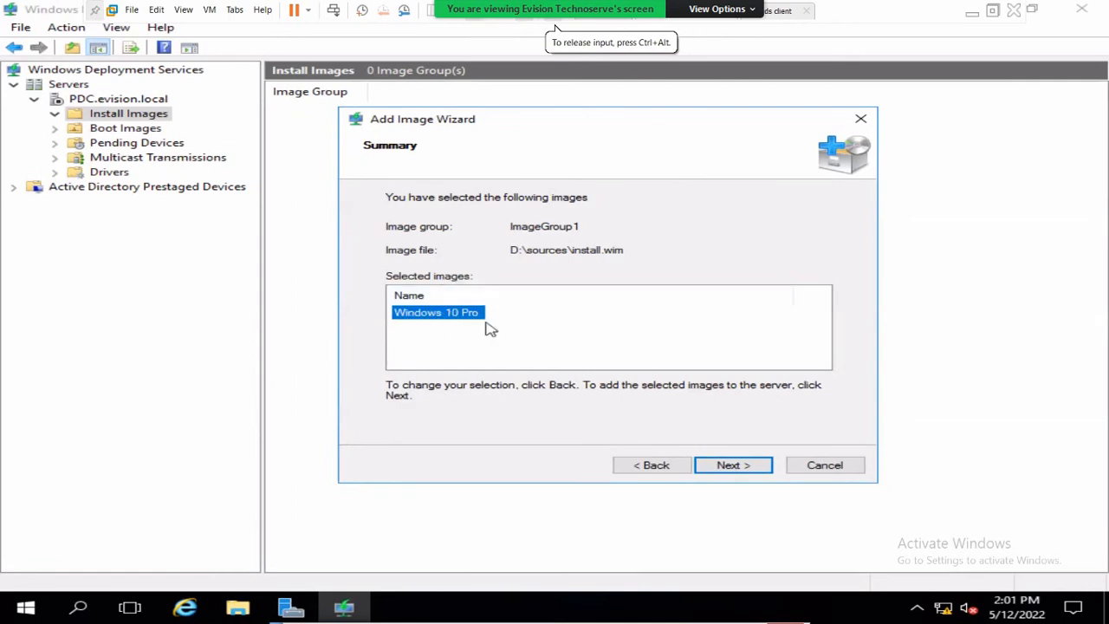
left_click(754, 466)
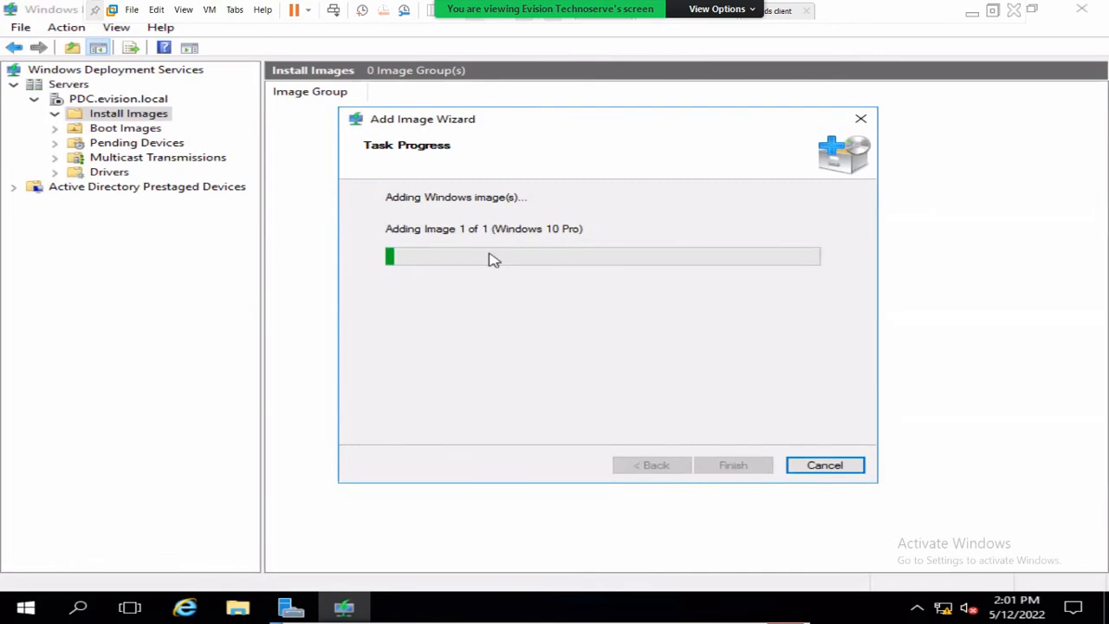
left_click(972, 11)
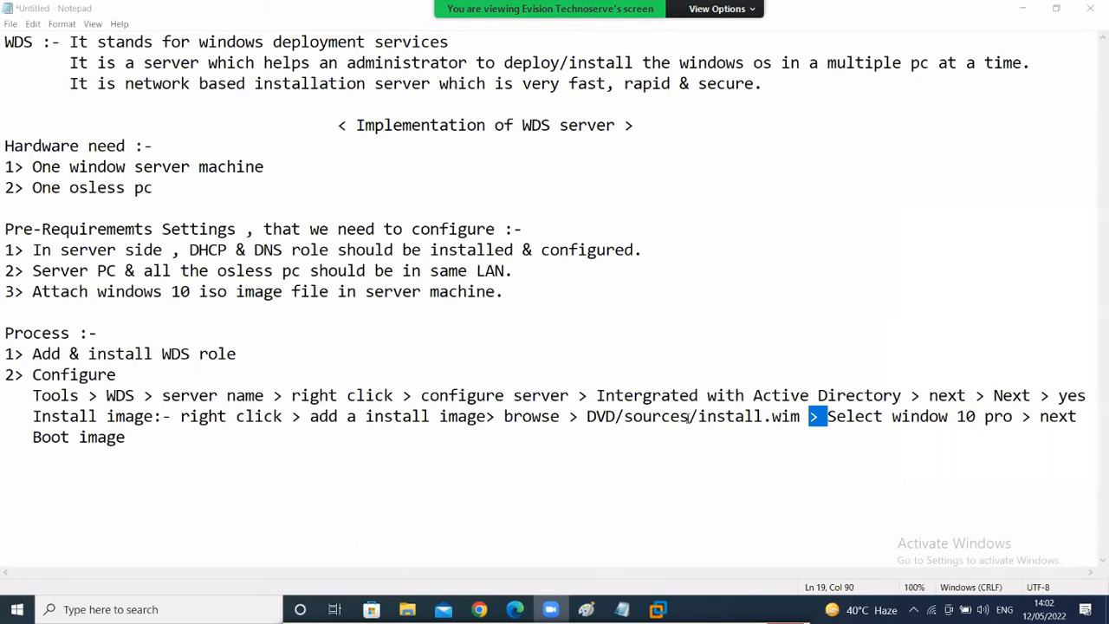
- Place the cursor at the end of the Boot image line and return to the server VM's wizard
left_click(183, 439)
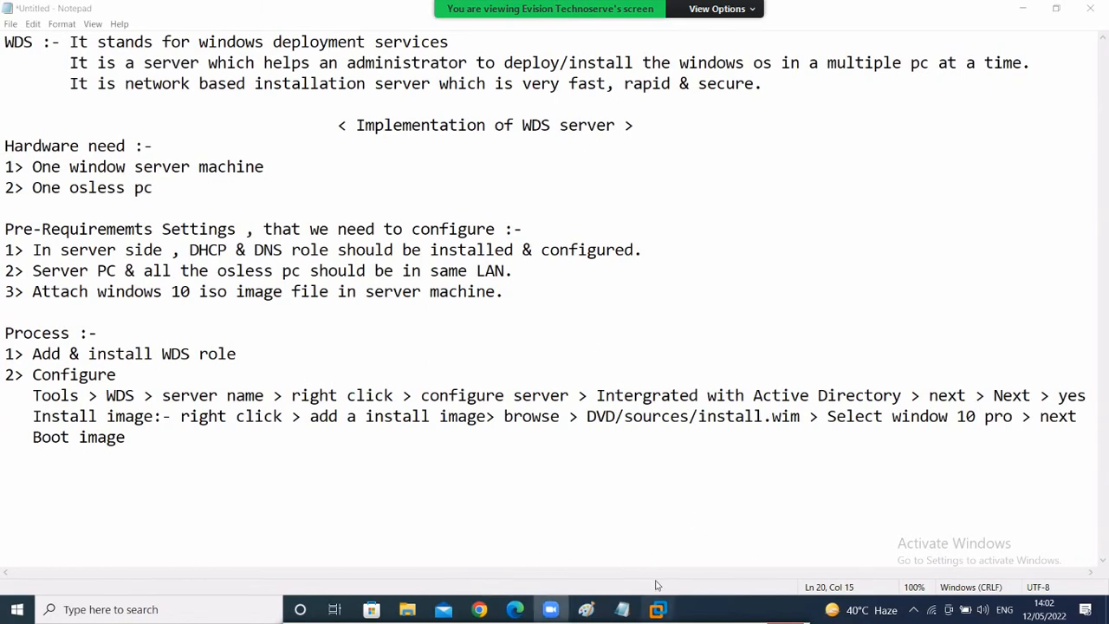
left_click(695, 520)
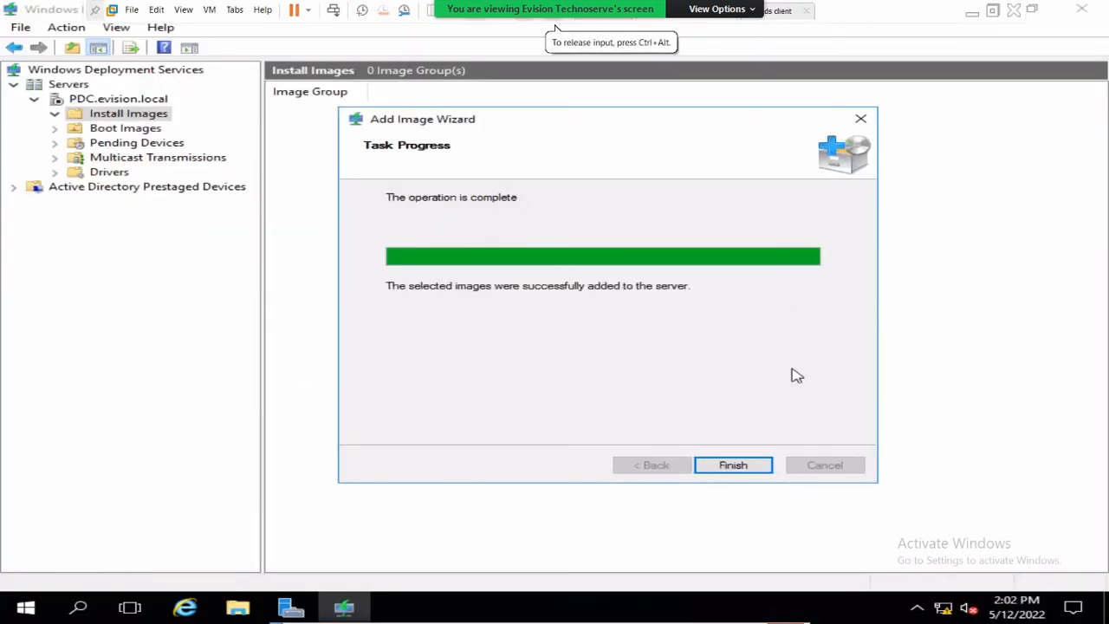
- Finish the wizard so ImageGroup1 lists Windows 10 Pro, then view the empty Boot Images list
left_click(732, 465)
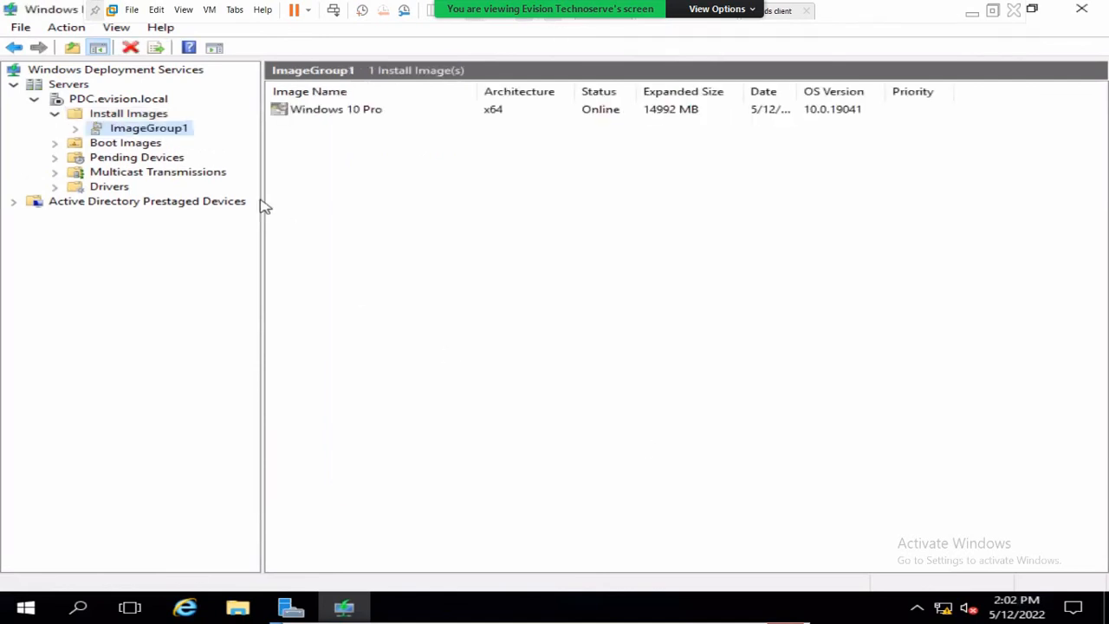
left_click(338, 108)
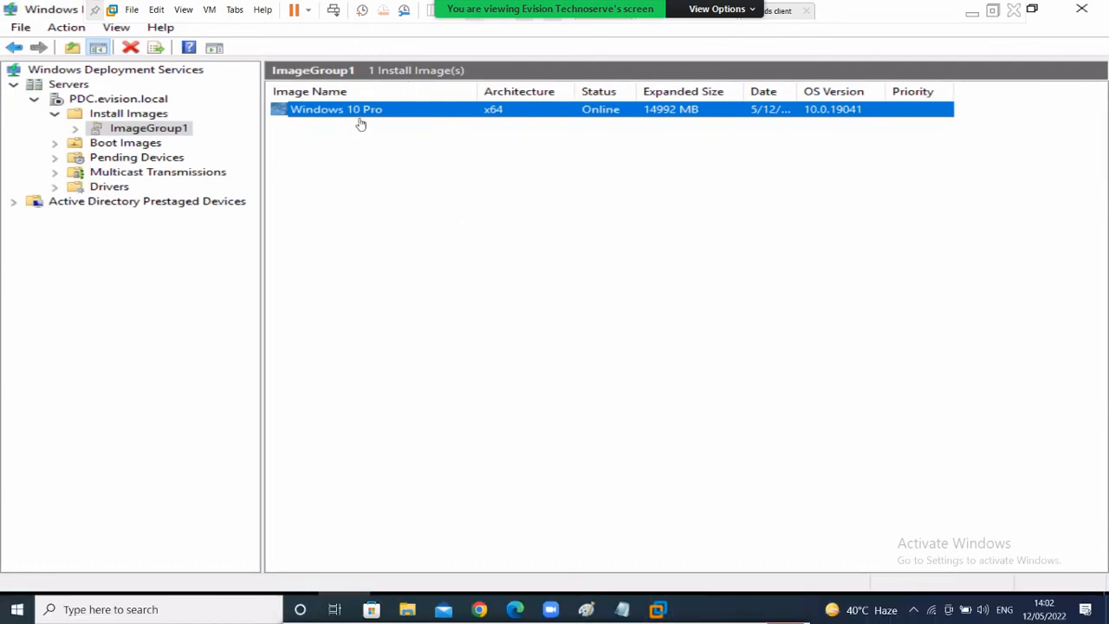
left_click(98, 146)
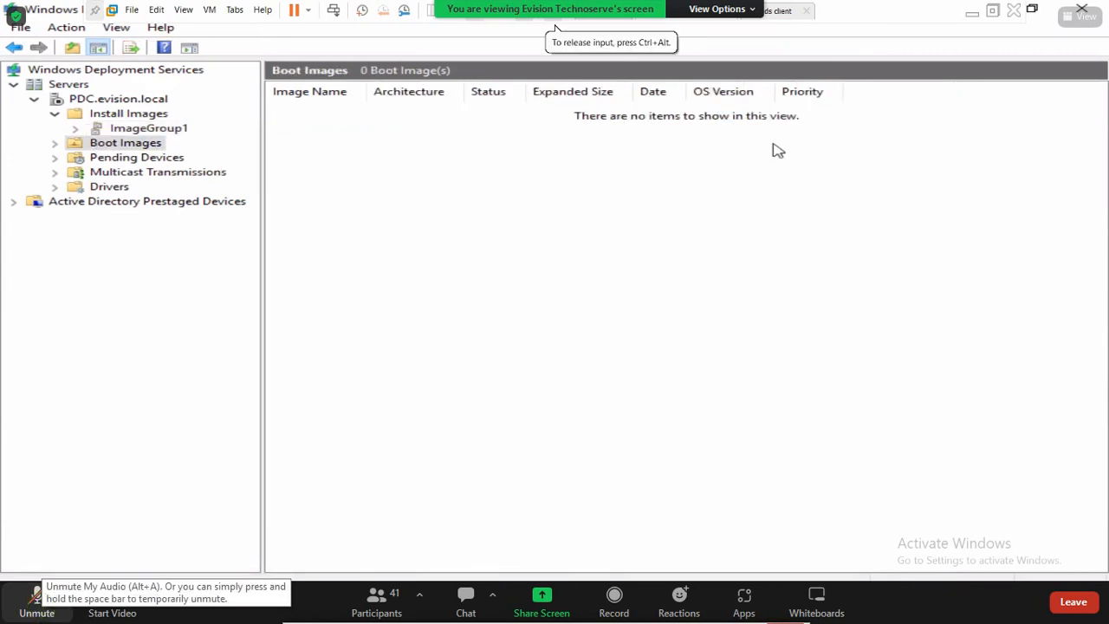
- Start adding a boot image and choose boot.wim from the DVD's sources folder
right_click(110, 152)
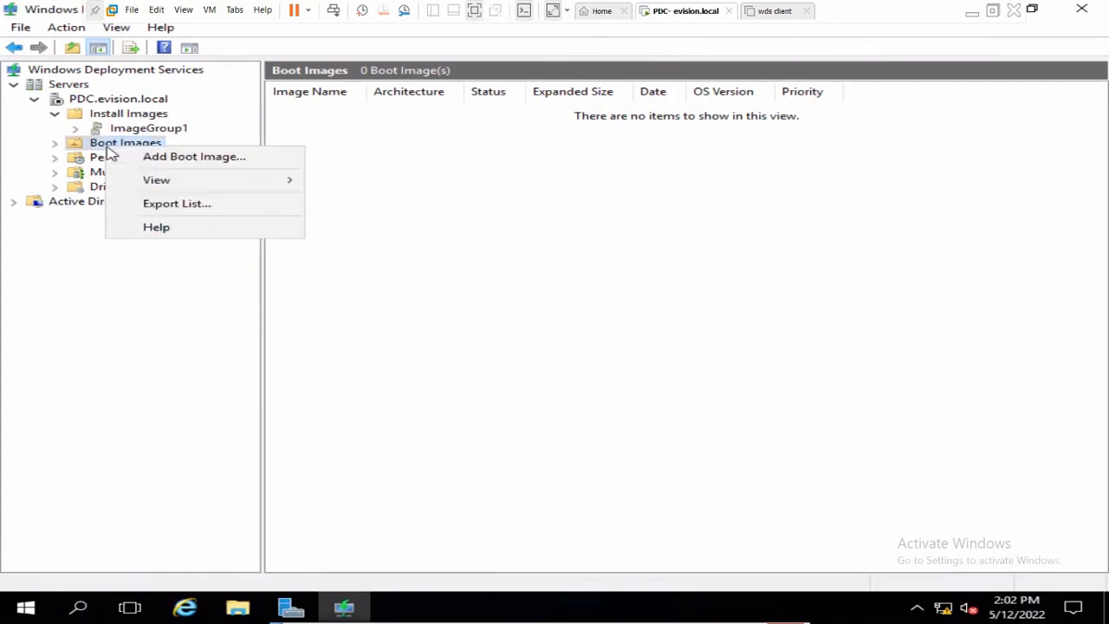
left_click(164, 156)
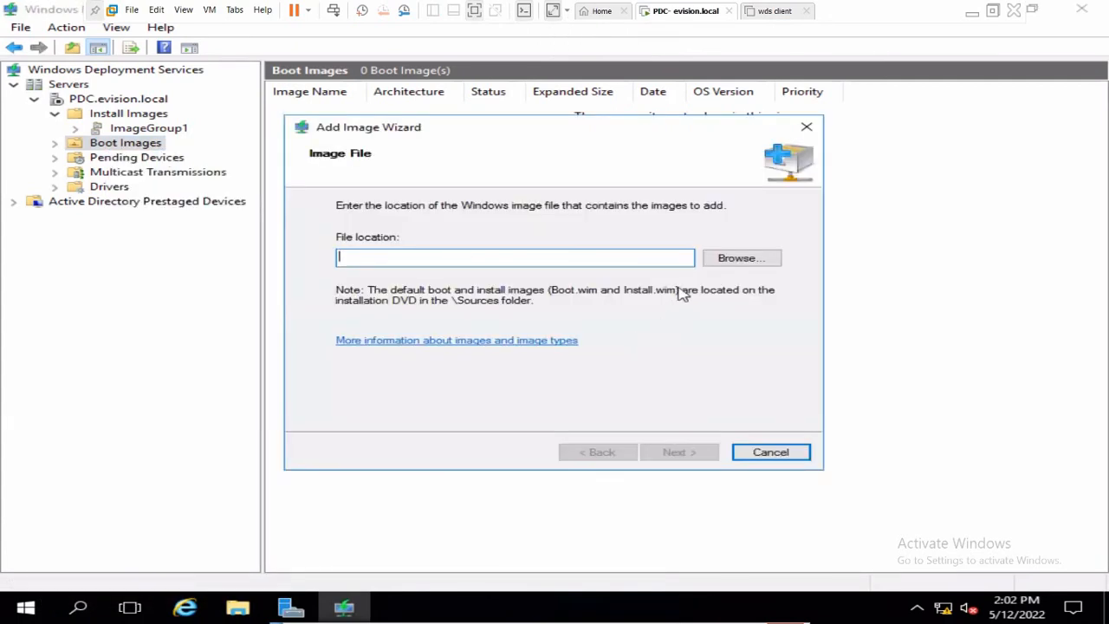
left_click(736, 257)
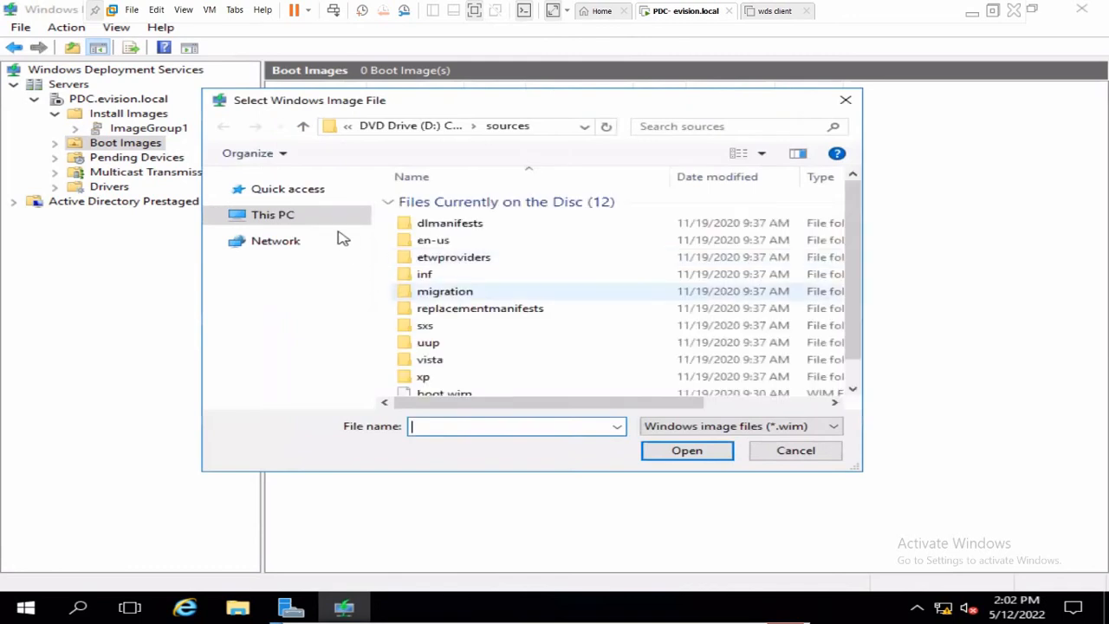
left_click(294, 221)
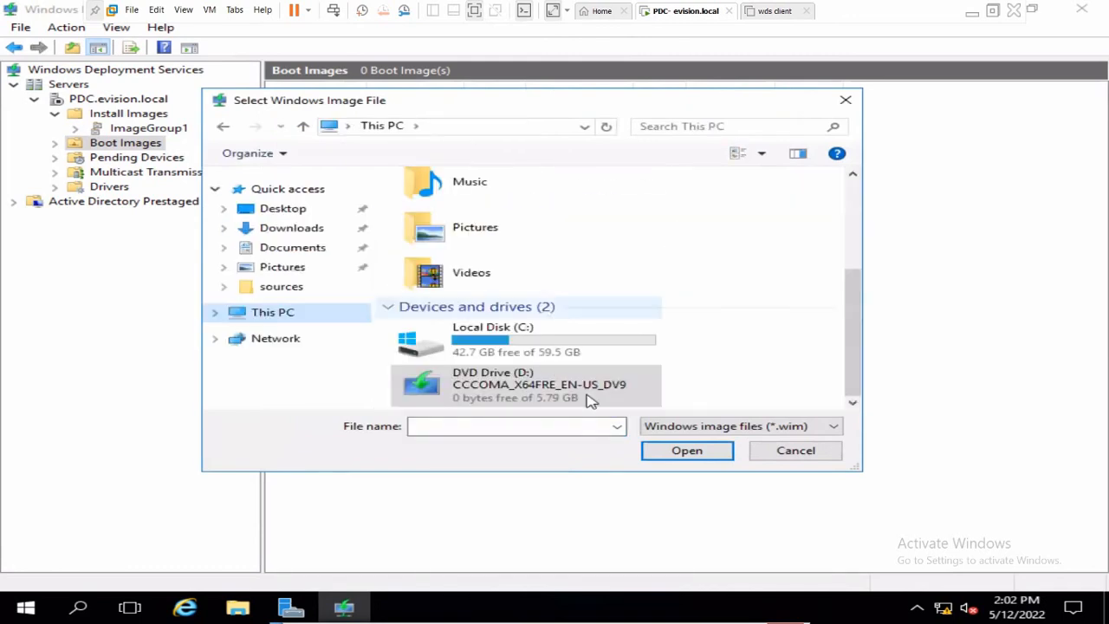
double_click(558, 389)
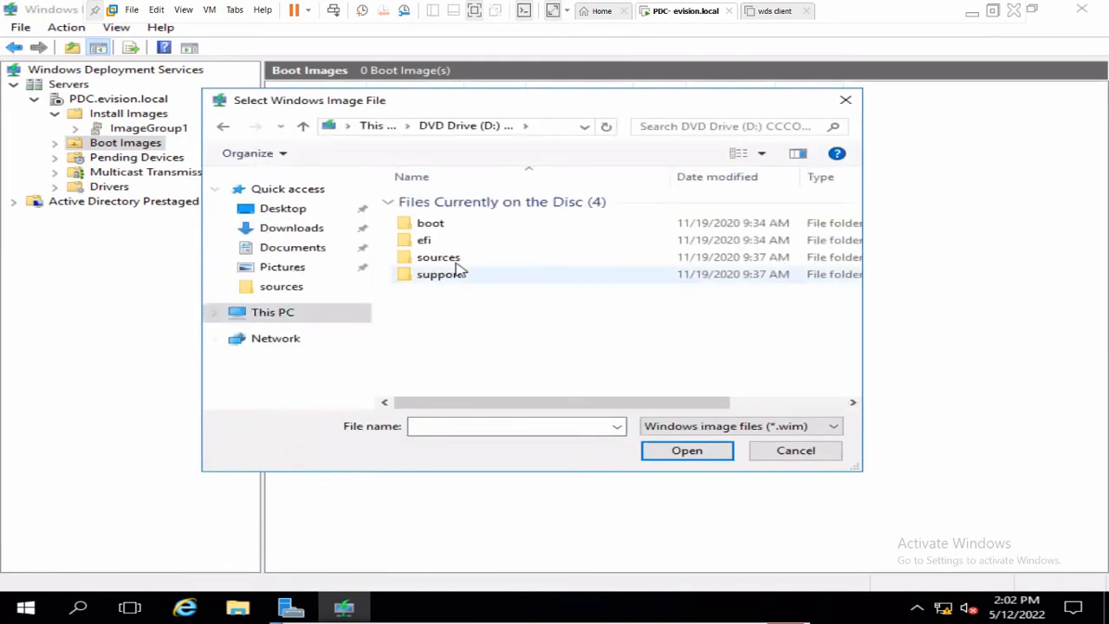
double_click(455, 259)
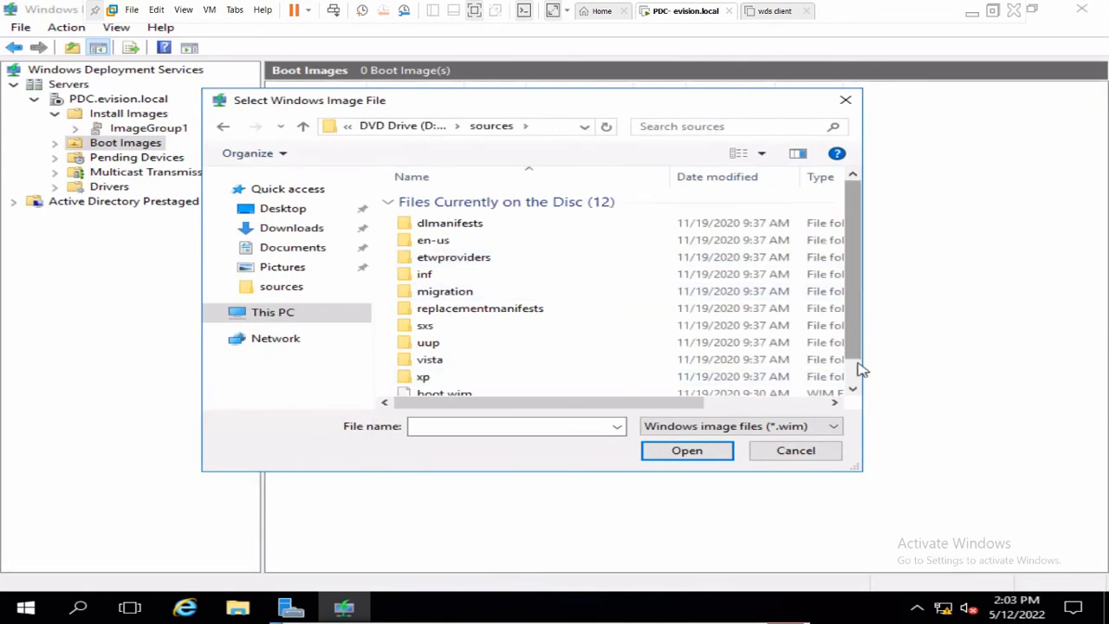
scroll(859, 367, "down", 1)
left_click(518, 369)
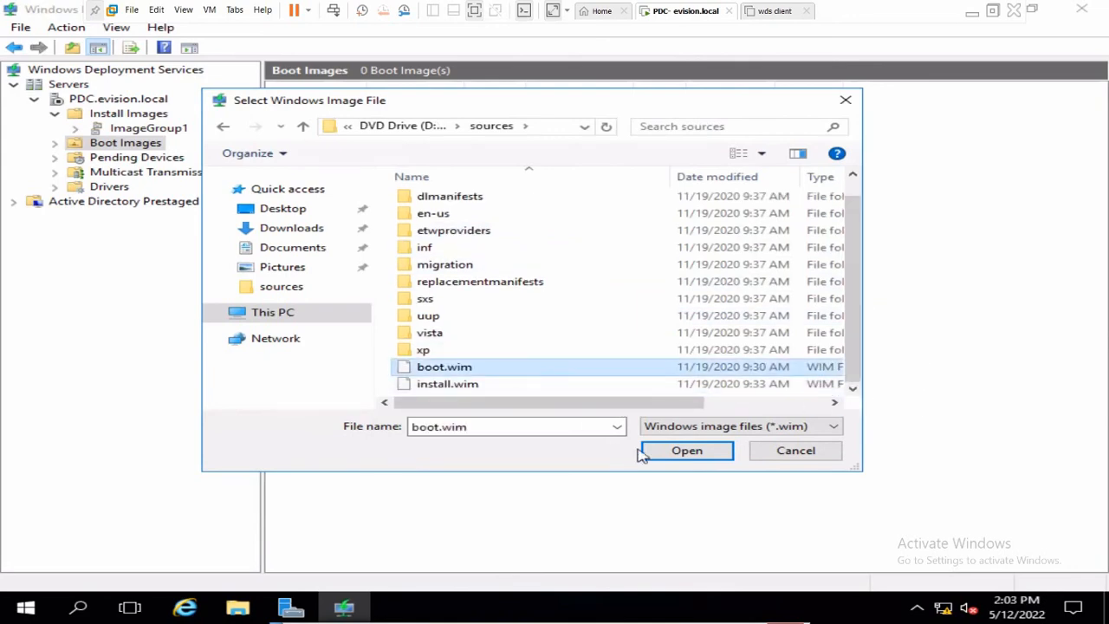
left_click(669, 452)
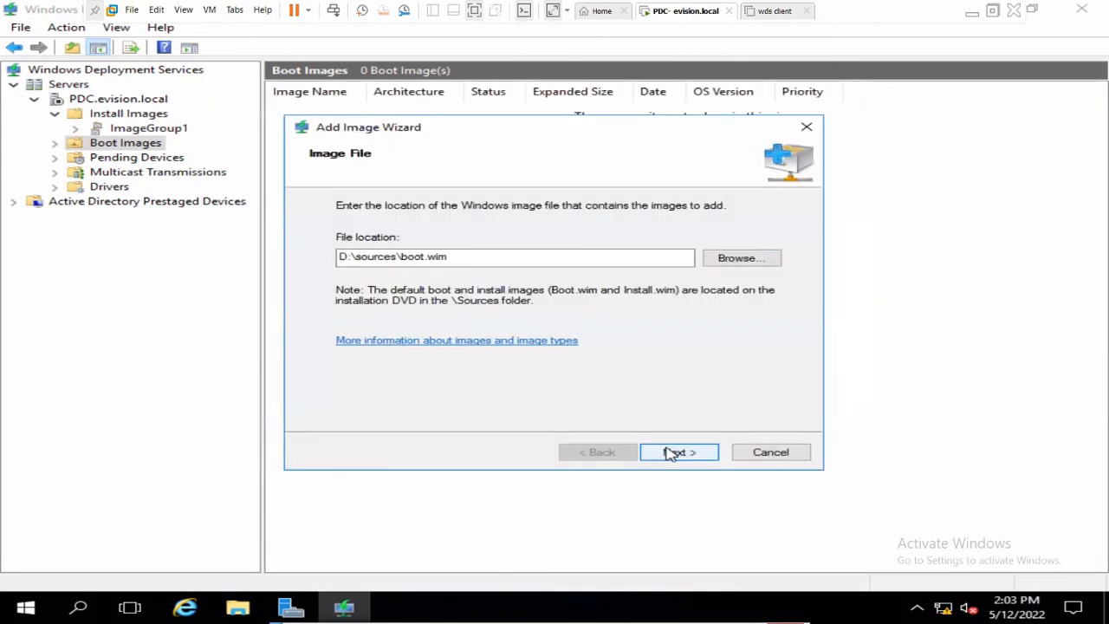
- Accept the Microsoft Windows Setup (x64) metadata and summary to begin adding it, then minimize VMware
left_click(670, 452)
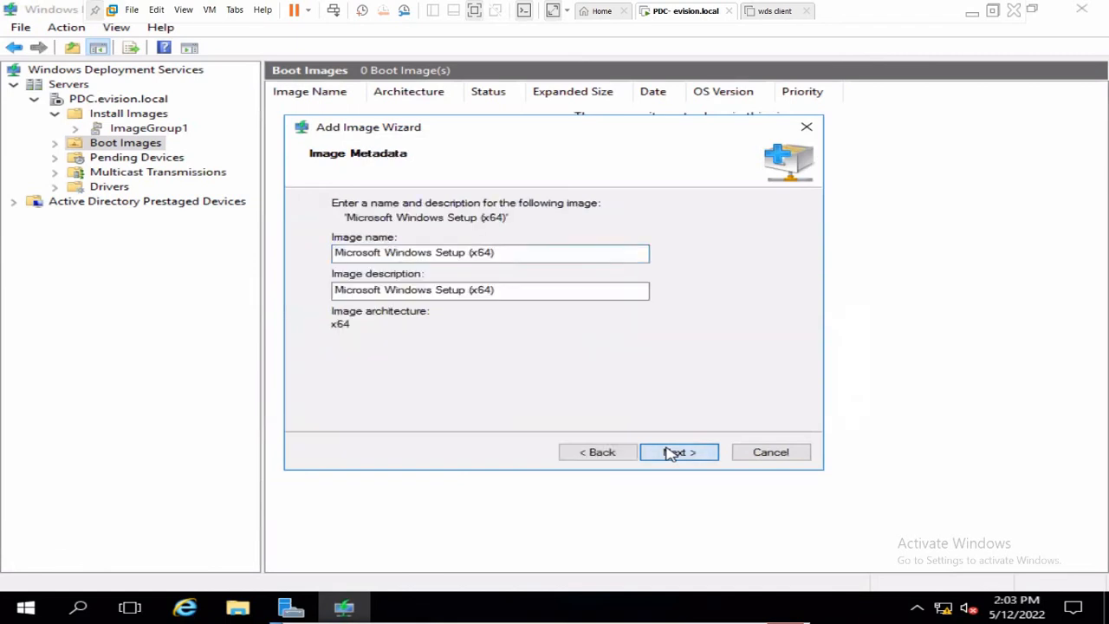
left_click(670, 452)
left_click(670, 452)
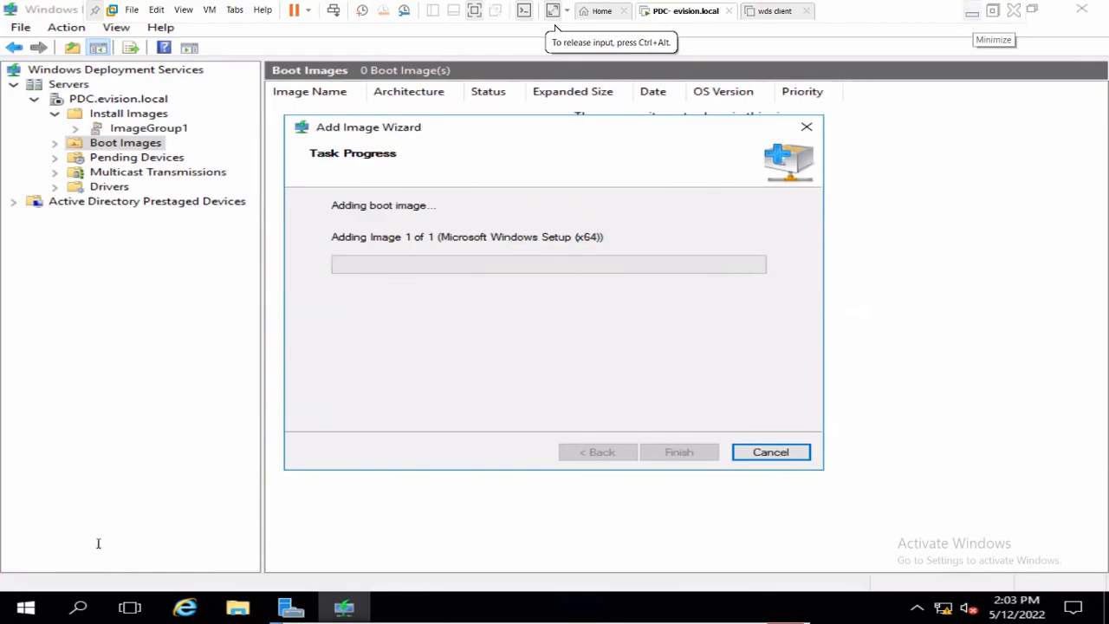
left_click(973, 19)
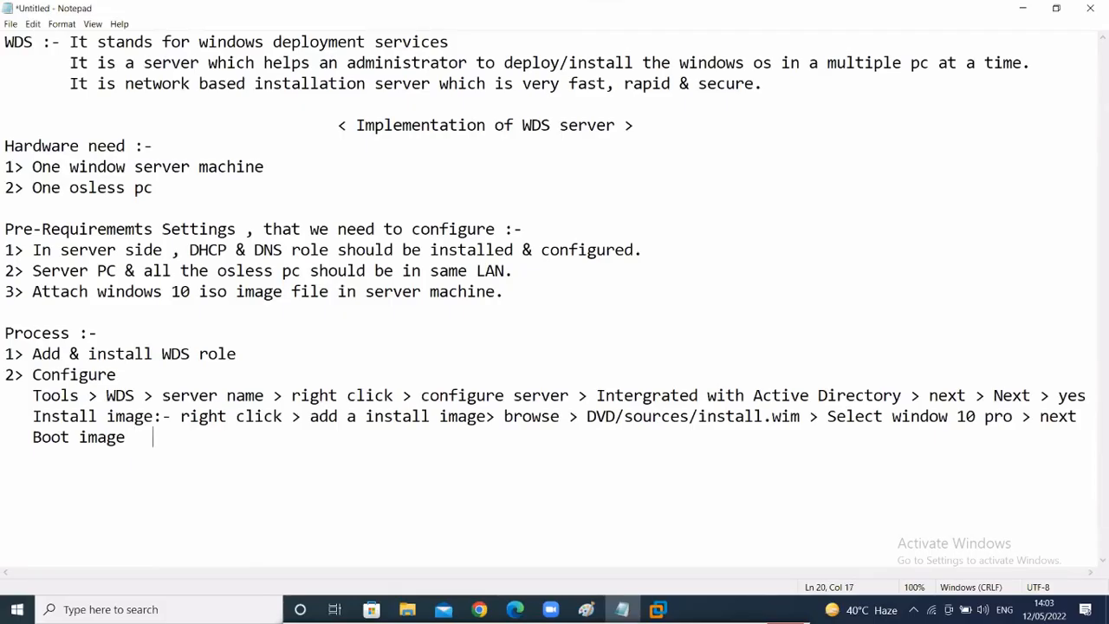
- Reuse the install image steps on the Boot image line, changed to DVD/sources/boot.wim > next > next > Finish
type("-")
left_click_drag(182, 414, 817, 417)
key("ctrl+c")
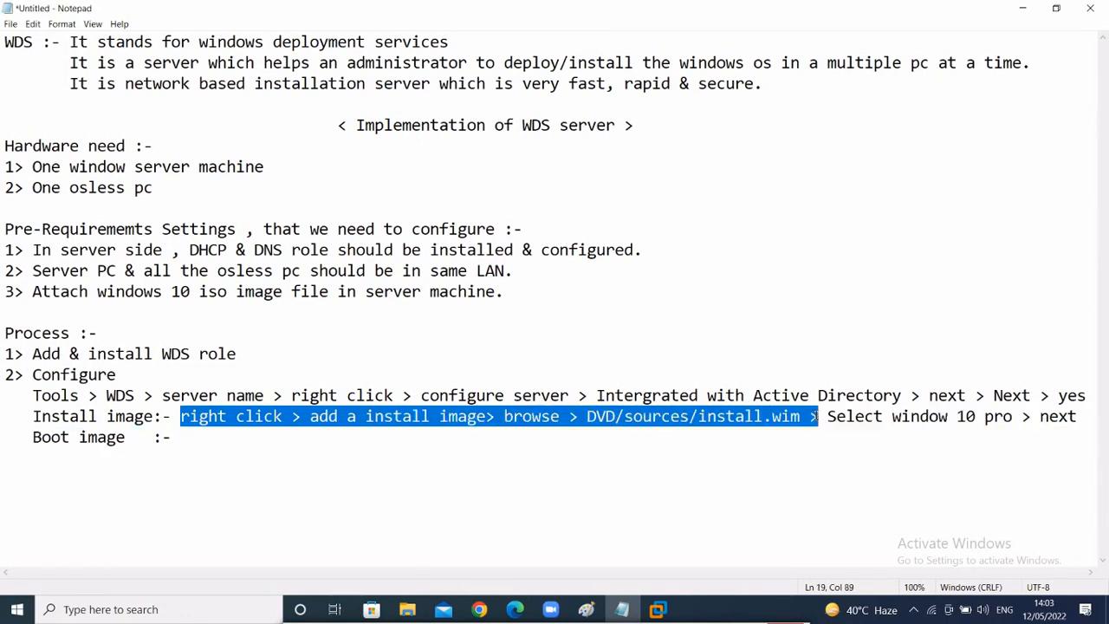
left_click(211, 438)
key("ctrl+v")
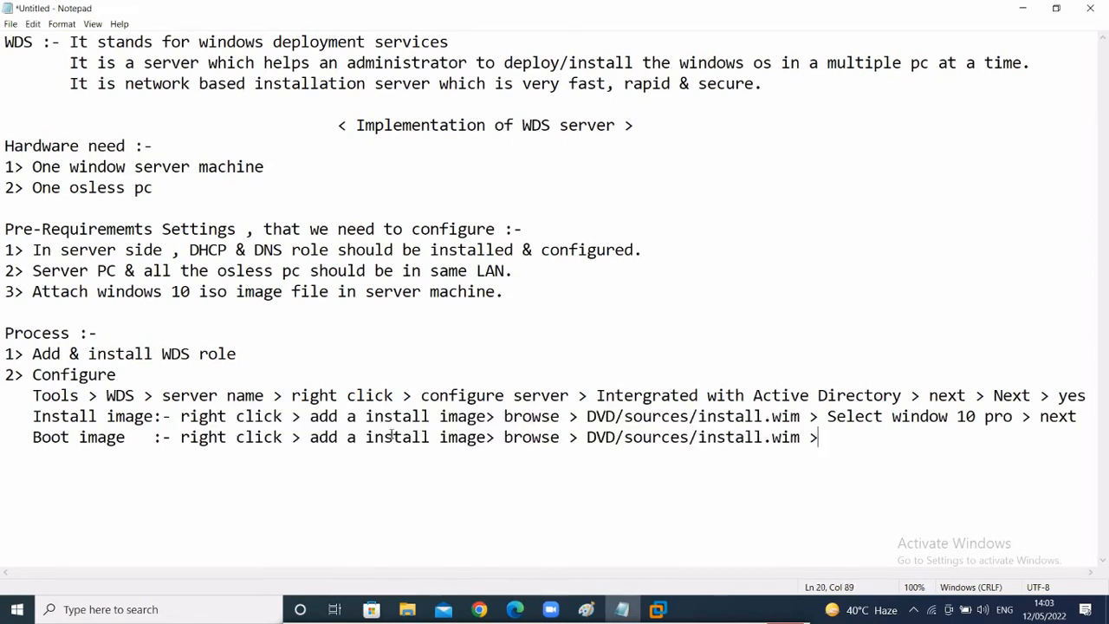
left_click(431, 438)
key("BackSpace")
key("BackSpace")
key("BackSpace")
key("BackSpace")
key("BackSpace")
key("BackSpace")
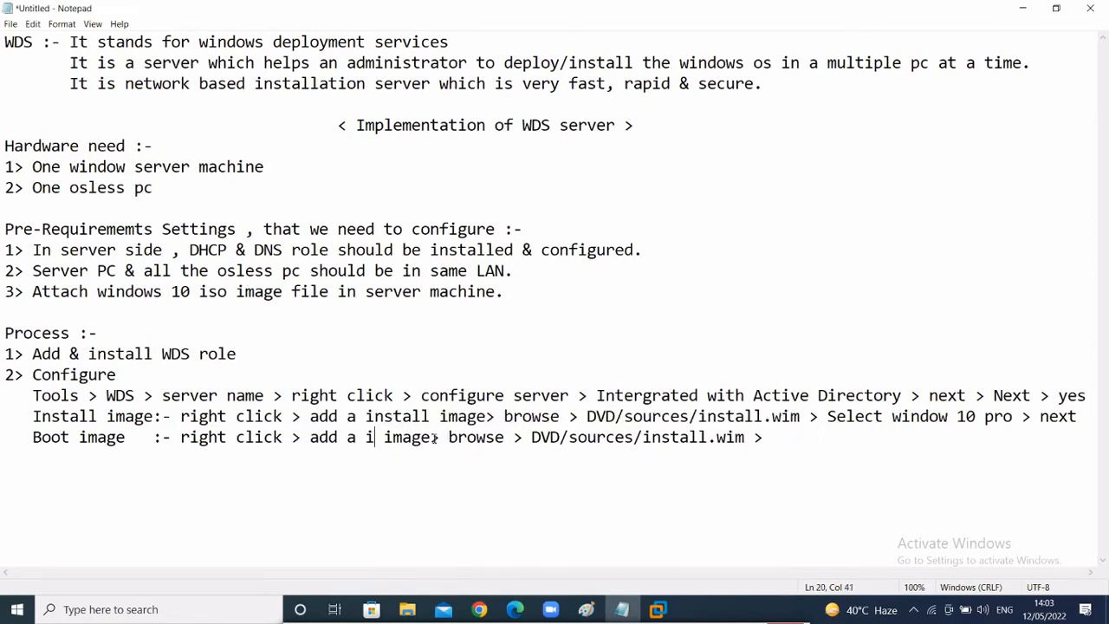
type("boo")
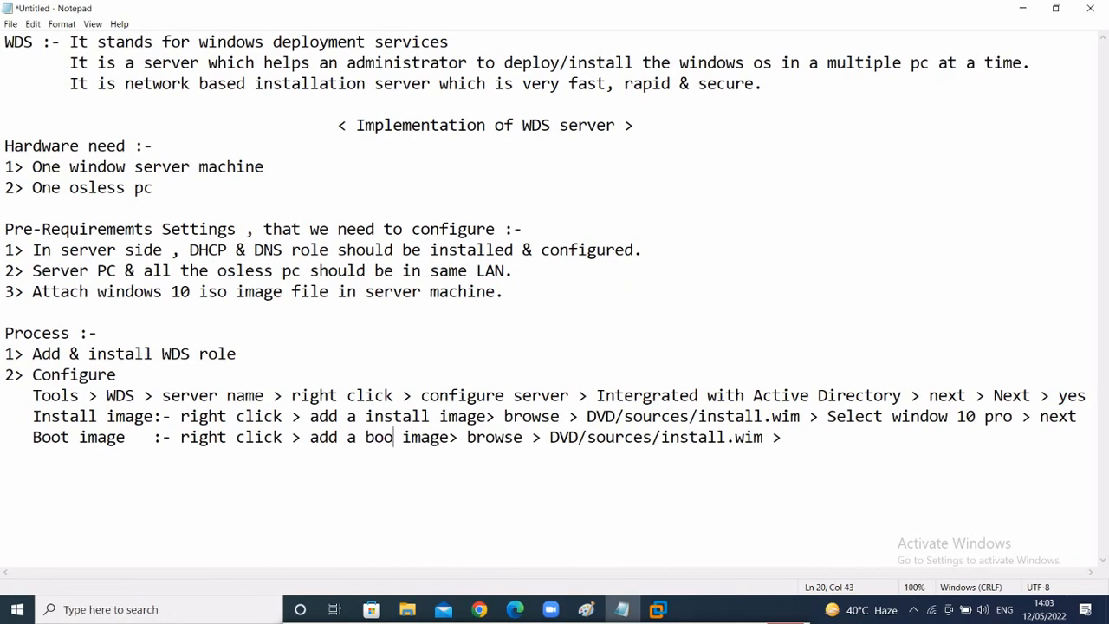
type("t")
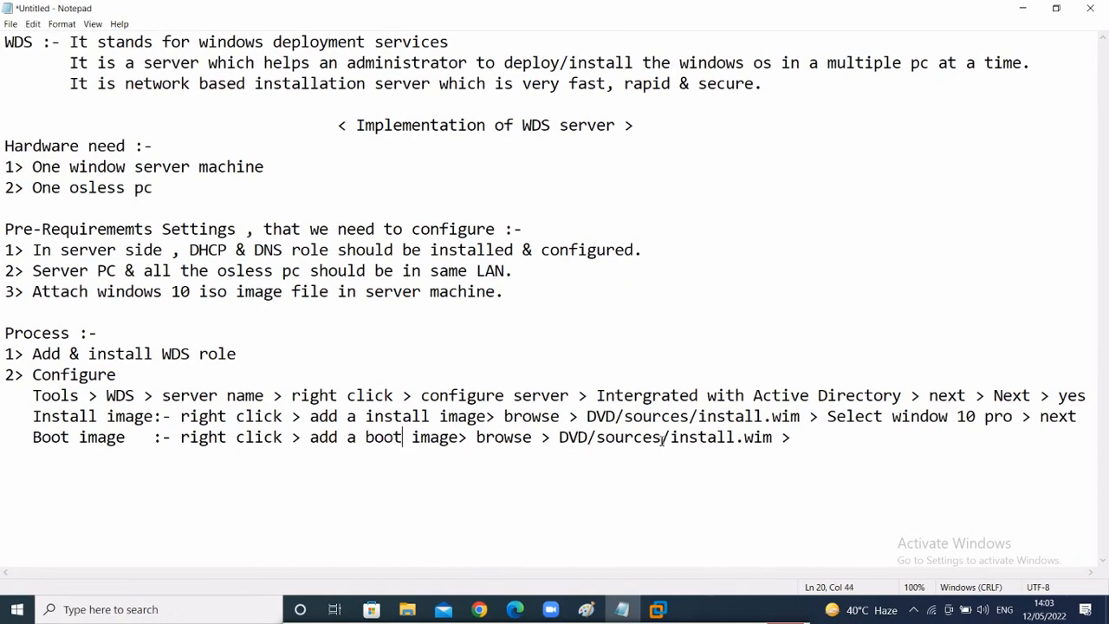
left_click(736, 441)
key("BackSpace")
key("BackSpace")
key("BackSpace")
key("BackSpace")
key("BackSpace")
key("BackSpace")
key("BackSpace")
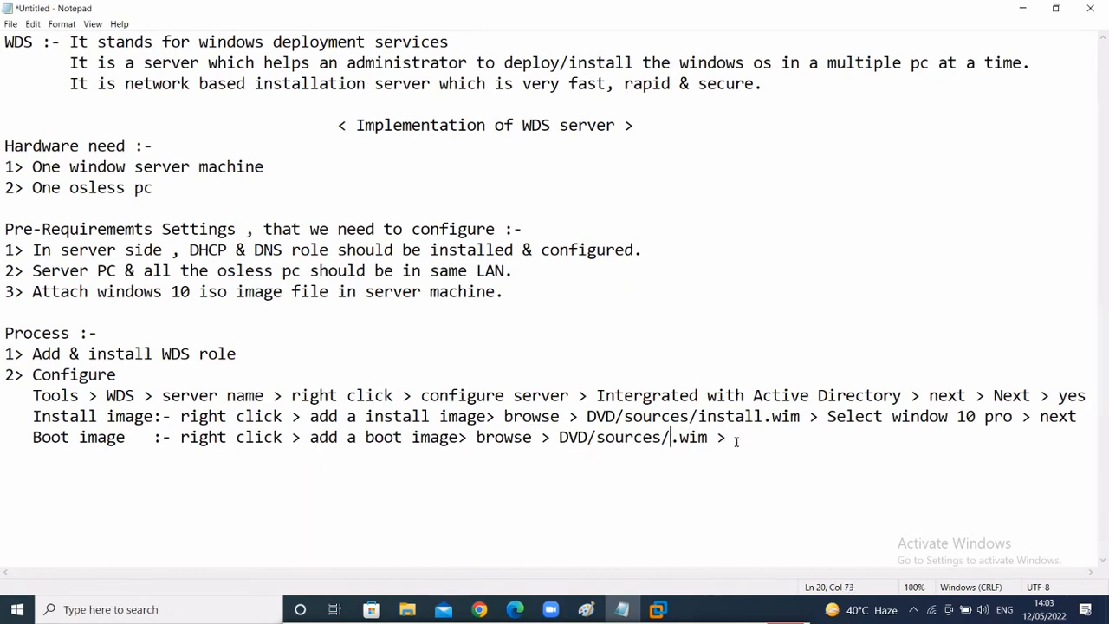
type("boot.wim")
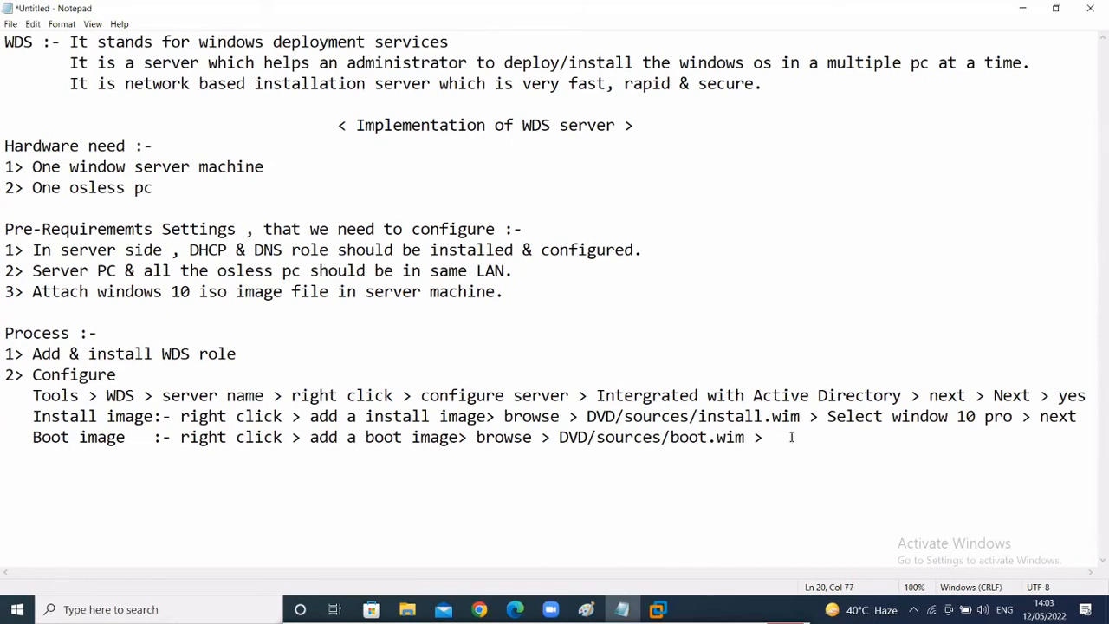
type(" > next > next >")
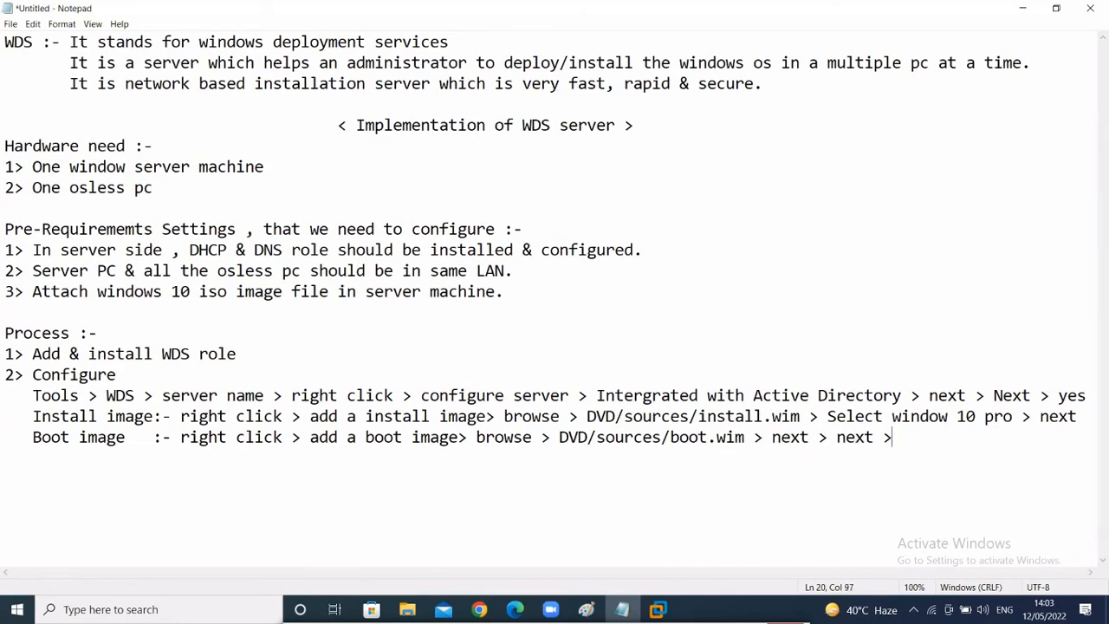
type(" Finish")
left_click(667, 612)
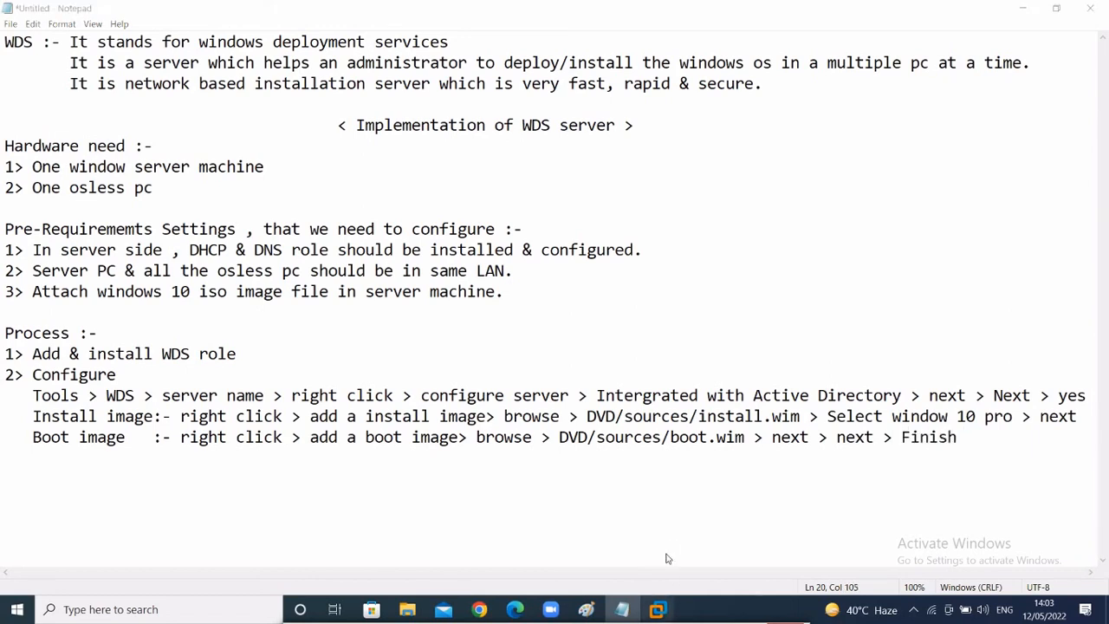
- Finish adding the boot image, widen the Image Name column, and minimize the PDC VM
left_click(658, 520)
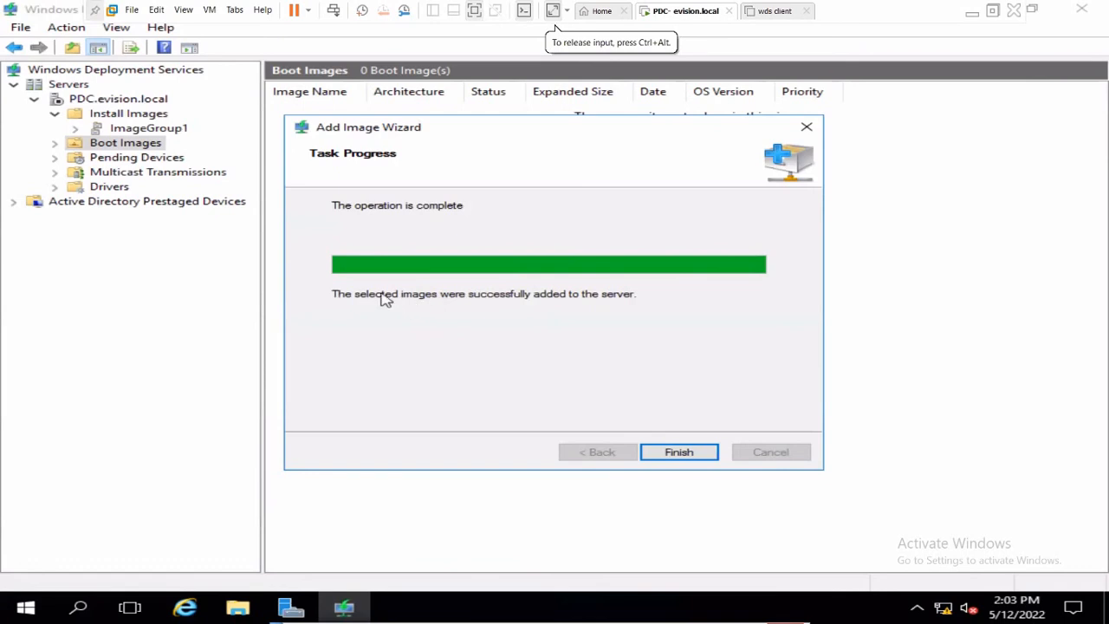
left_click(693, 452)
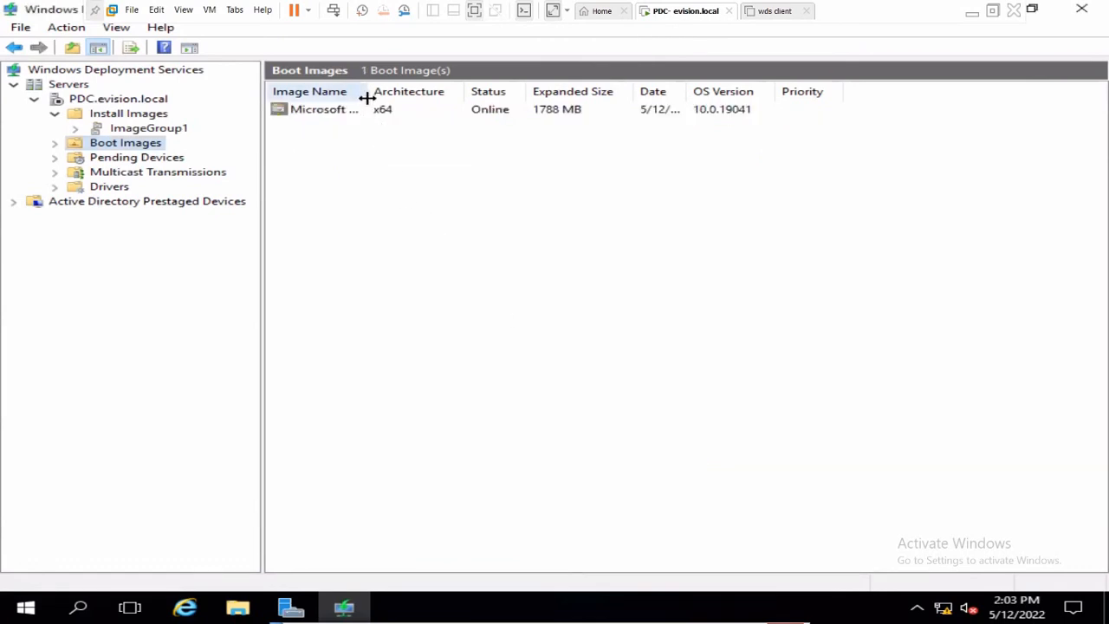
left_click_drag(369, 92, 465, 92)
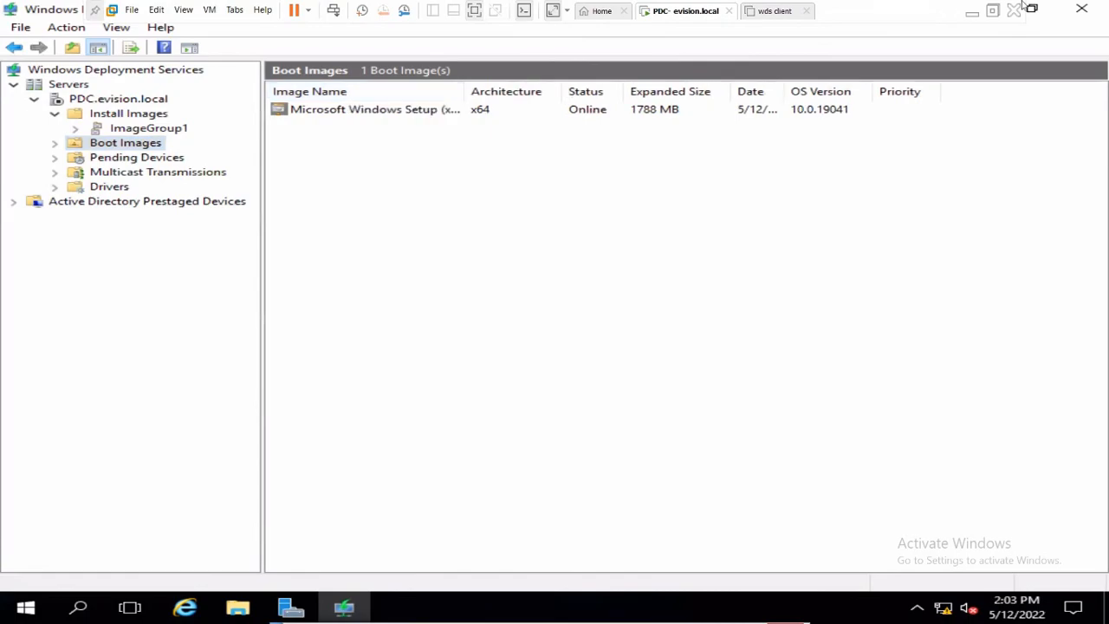
left_click(971, 14)
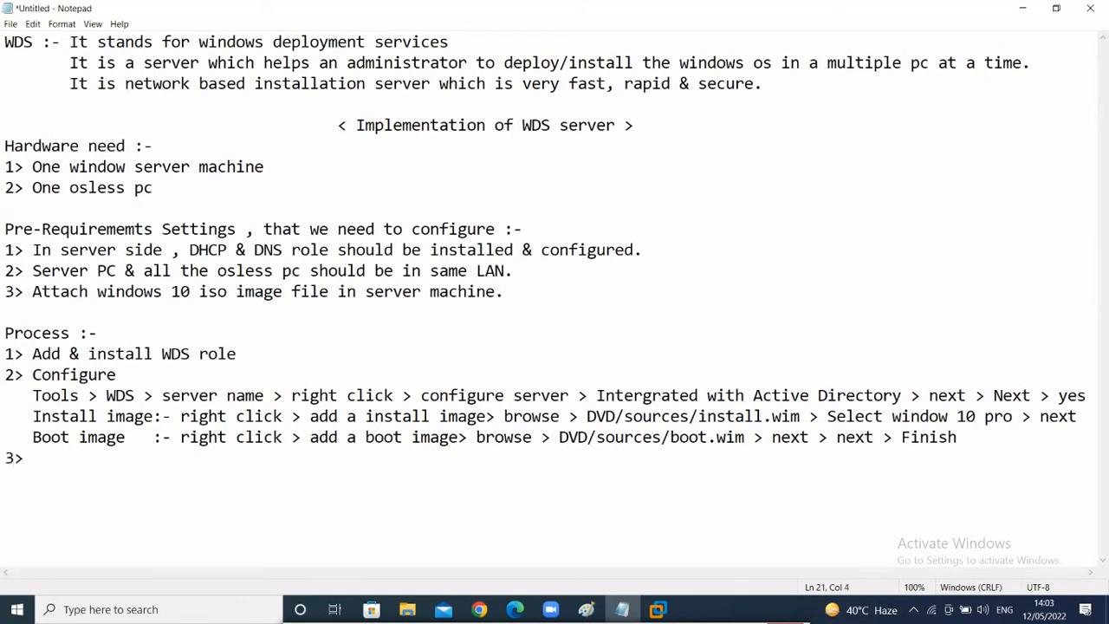
- Note step 3: Server name > properties > boot > always continue the pxe boot (known & unknown)
type("ver name - rig")
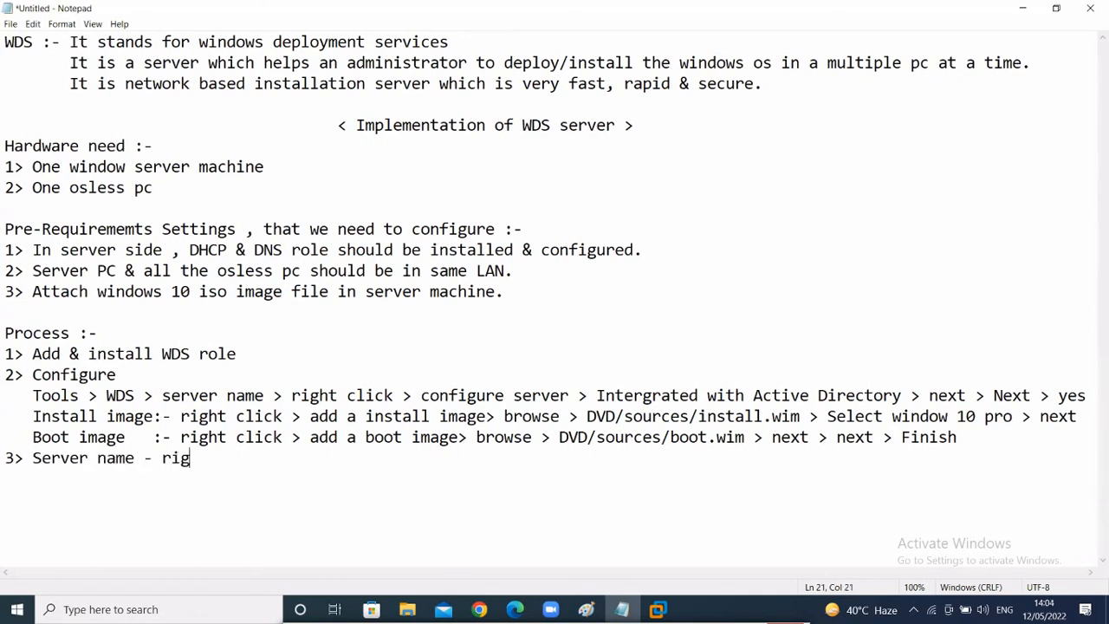
type("ht click > properties >")
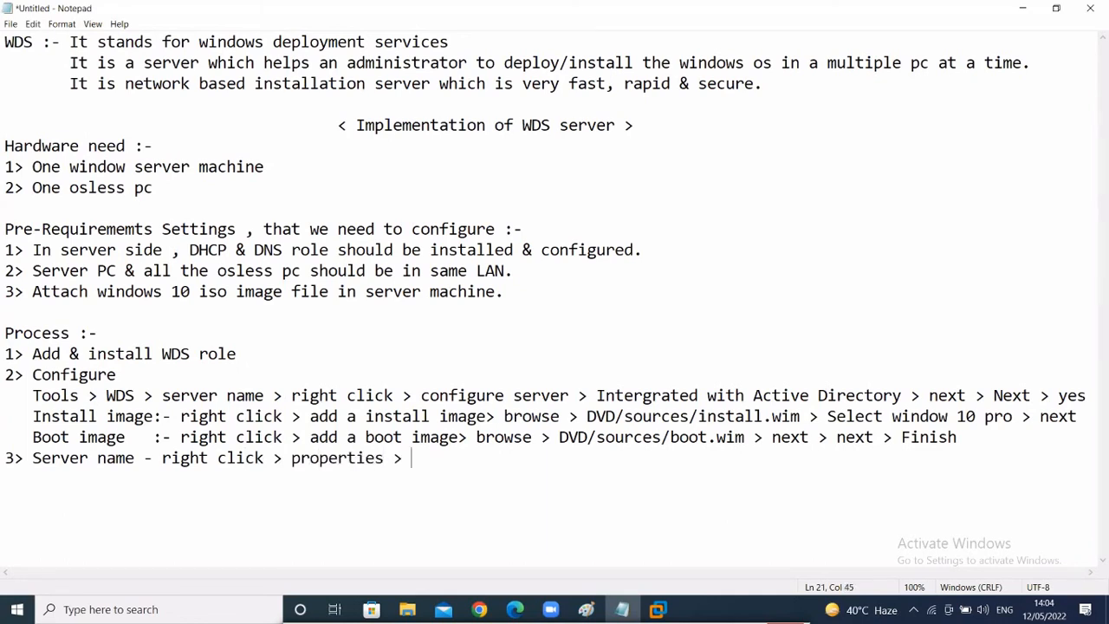
type(" boot > Click ")
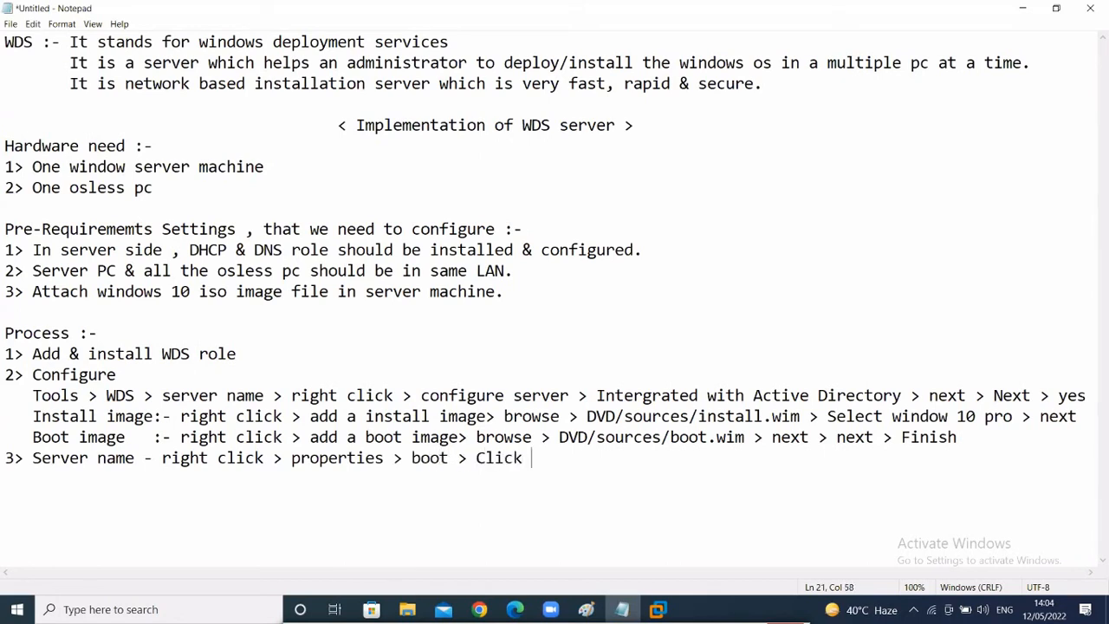
type("on alway")
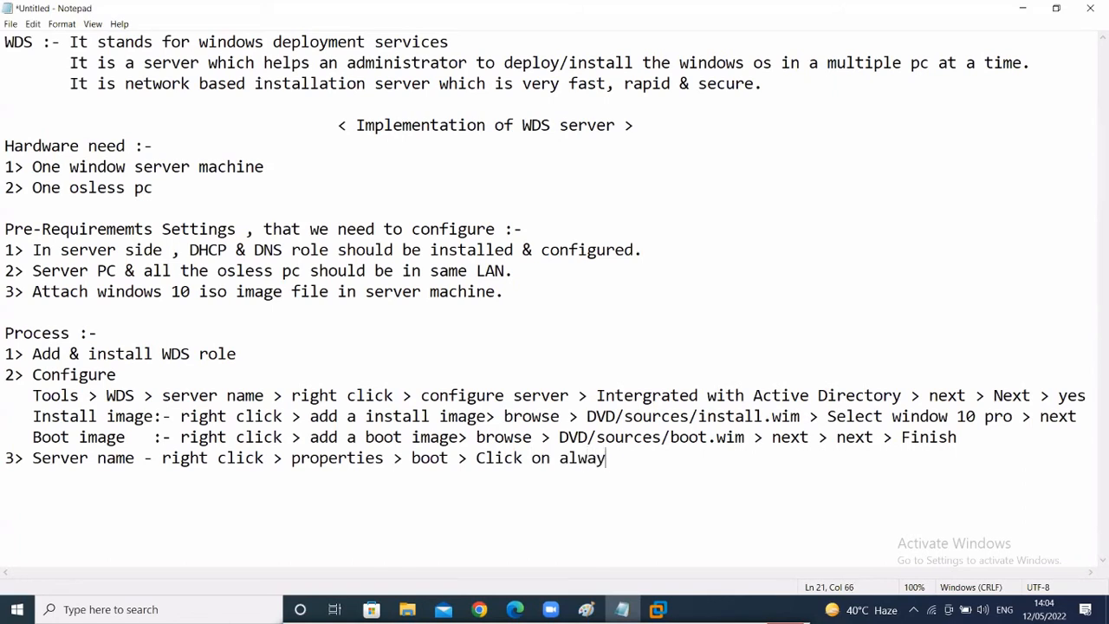
type("s continue the p")
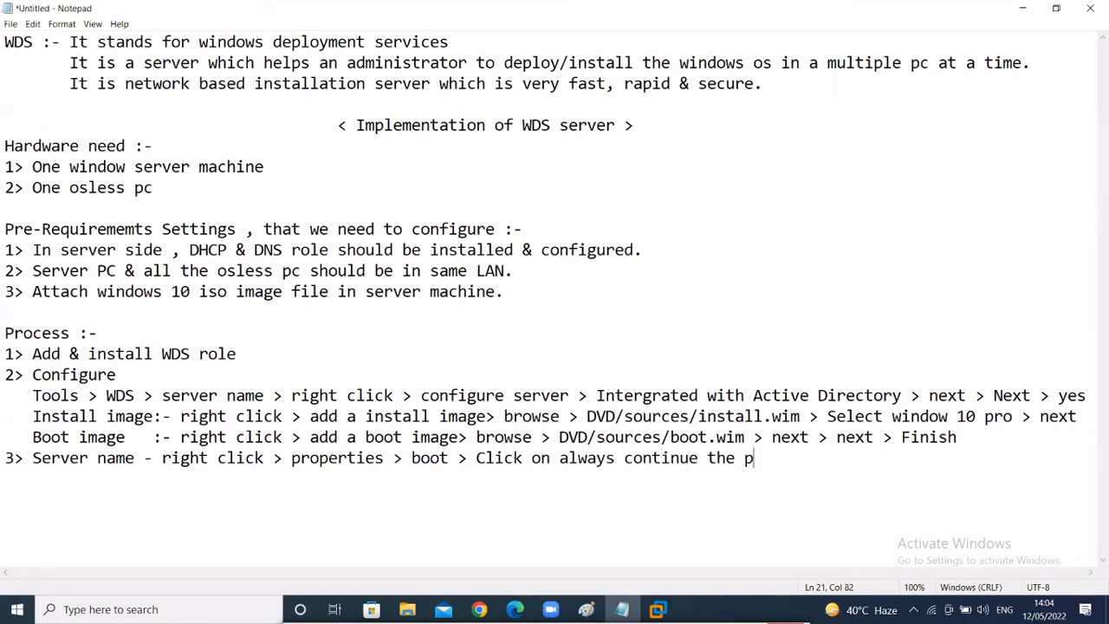
type("xe boot")
type("( k")
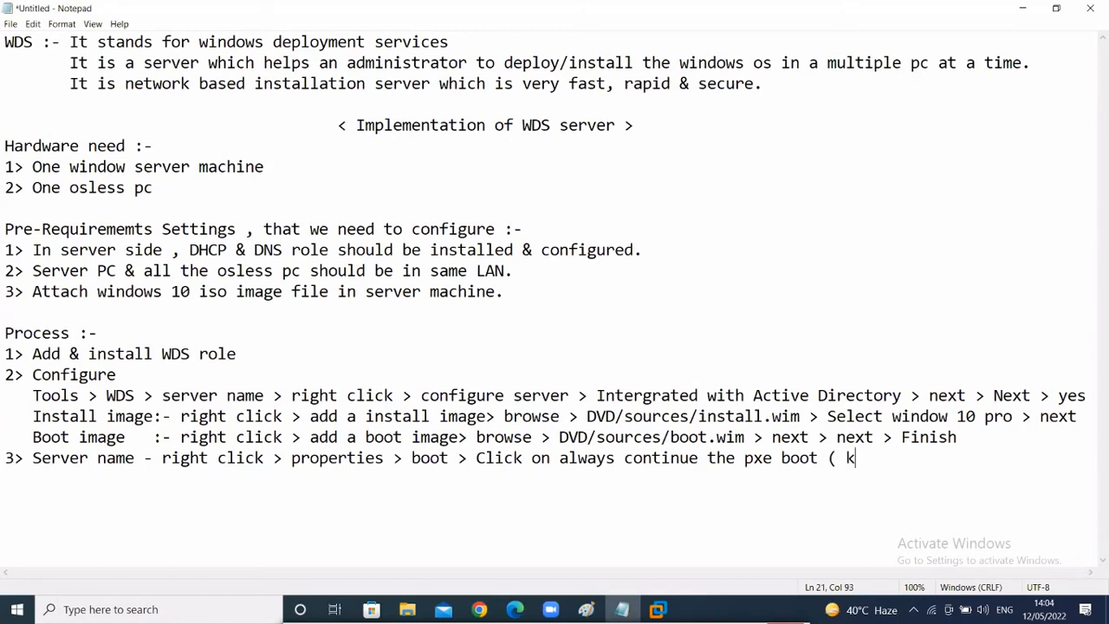
type("nown & unk")
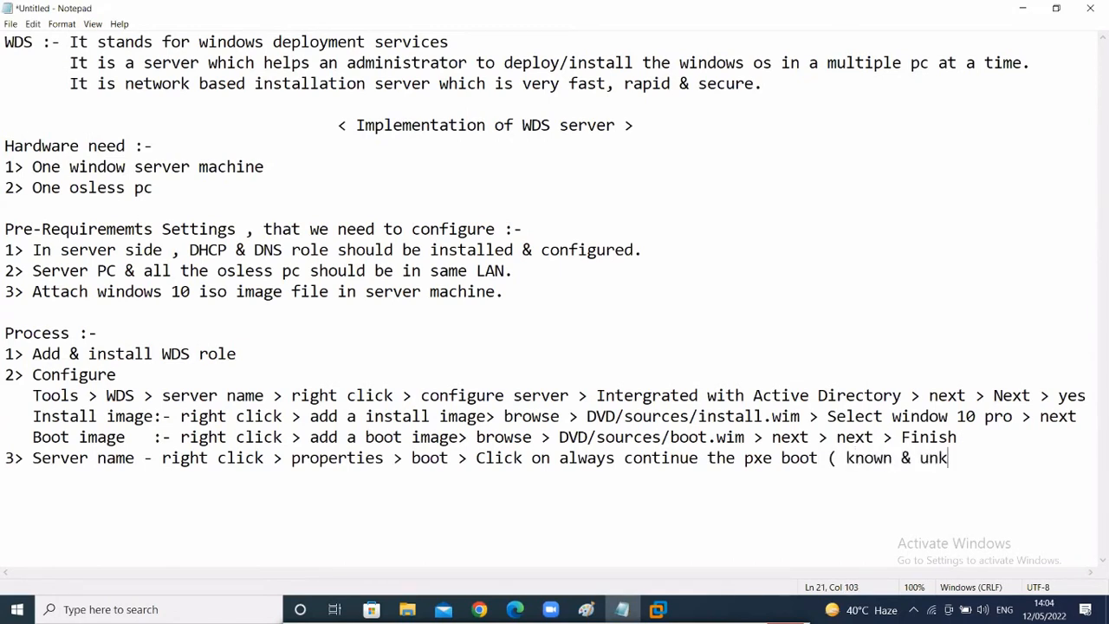
type("own")
key("BackSpace")
key("BackSpace")
key("BackSpace")
type("nown )")
key("Return")
type("Server name")
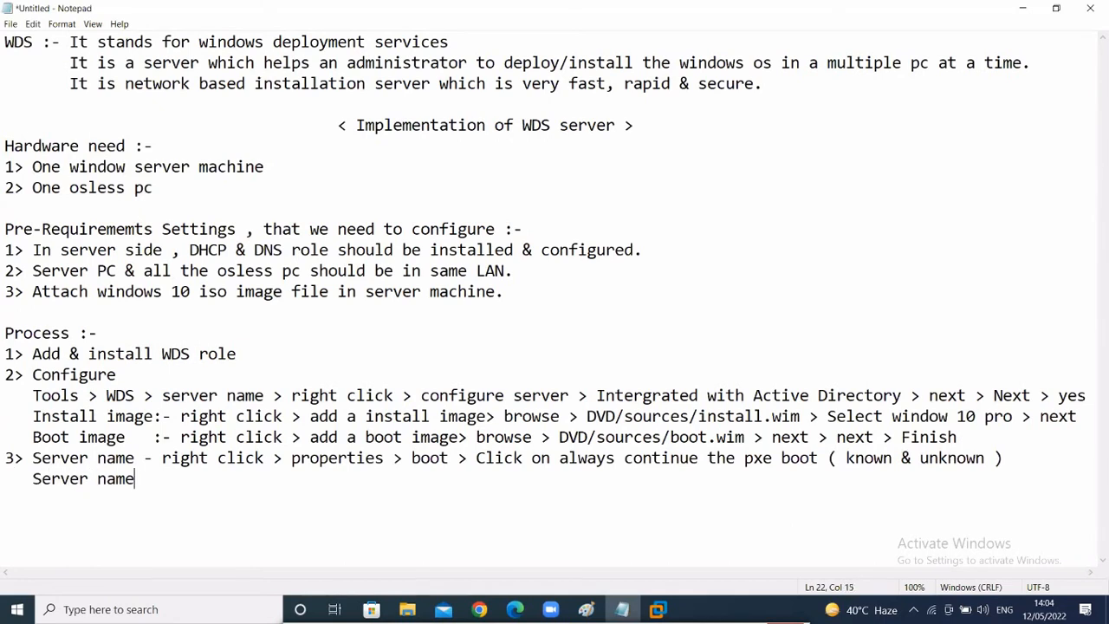
type(" - right click ")
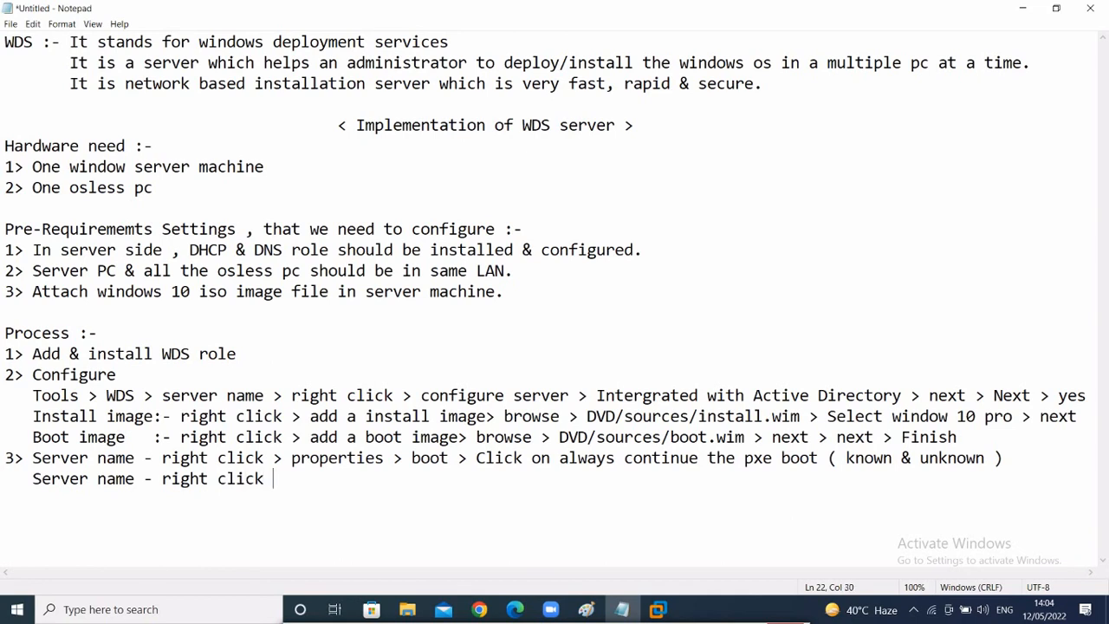
type("> properties >")
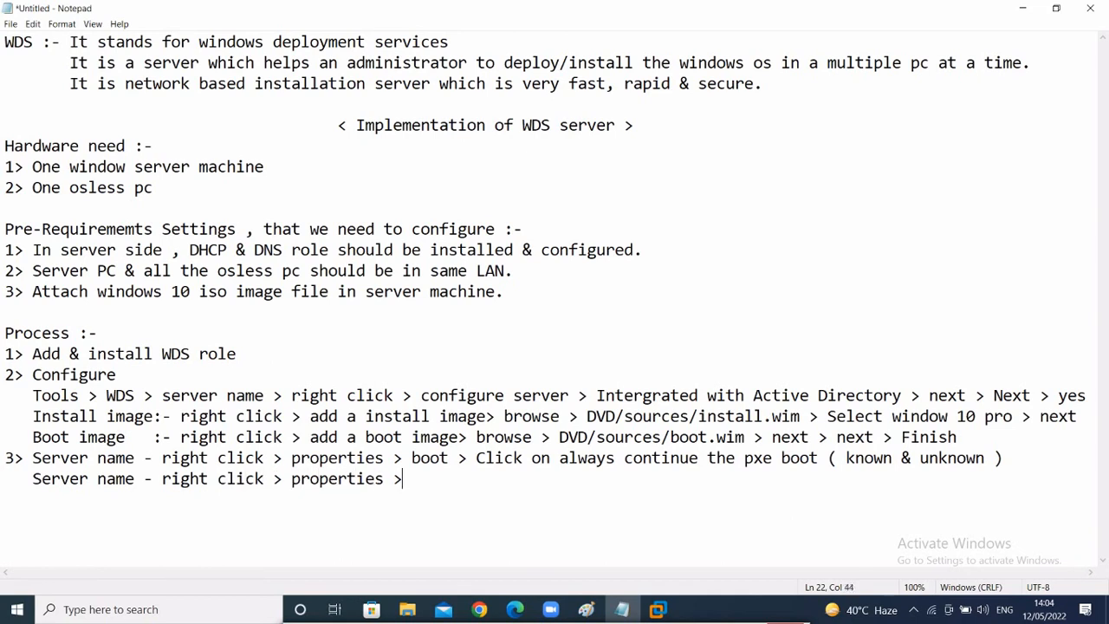
type(" oxe res")
- Complete the note: Pxe response > respond to all client computers ( known & unknown)
key("BackSpace")
key("BackSpace")
key("BackSpace")
key("BackSpace")
key("BackSpace")
key("BackSpace")
key("BackSpace")
type("Pxe response >")
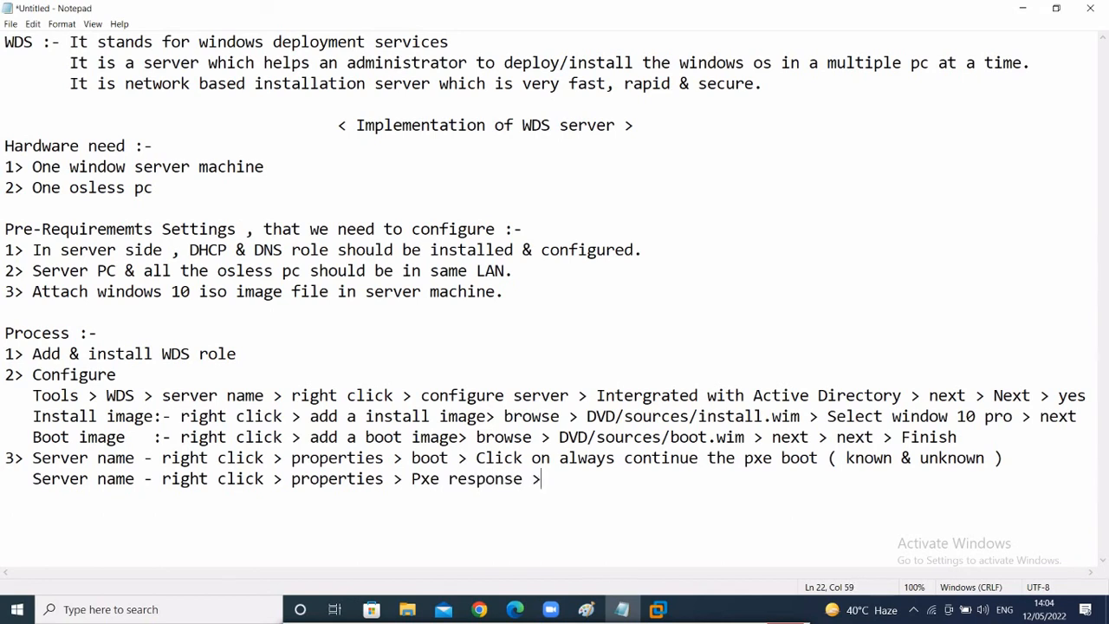
type(" click")
type("on alwsays")
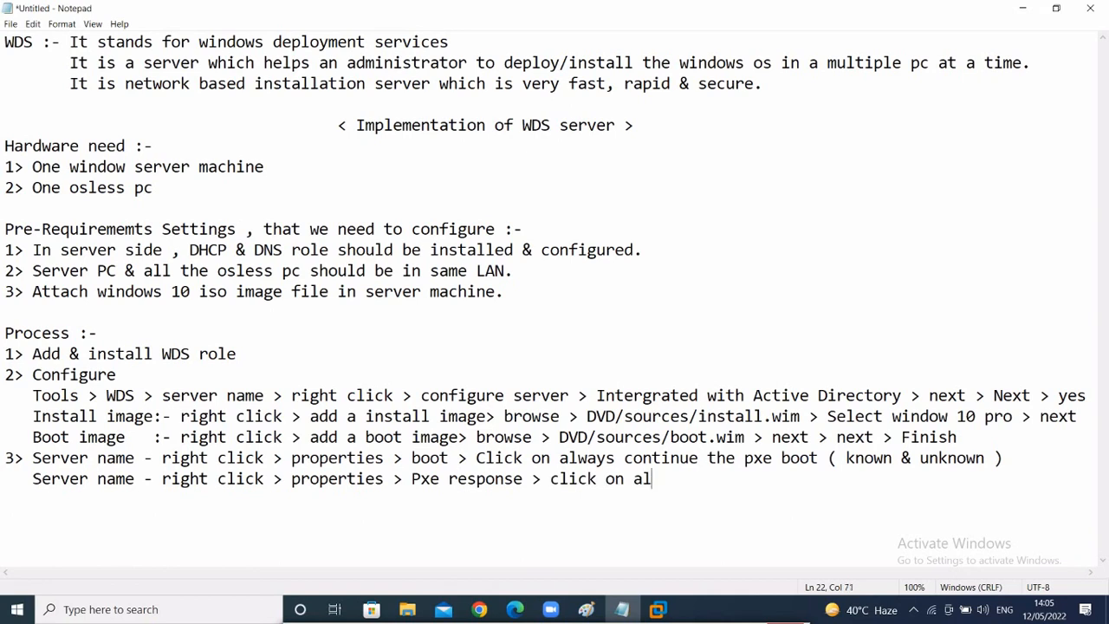
key("BackSpace")
key("BackSpace")
key("BackSpace")
key("BackSpace")
key("BackSpace")
key("BackSpace")
key("BackSpace")
key("BackSpace")
type("respond t")
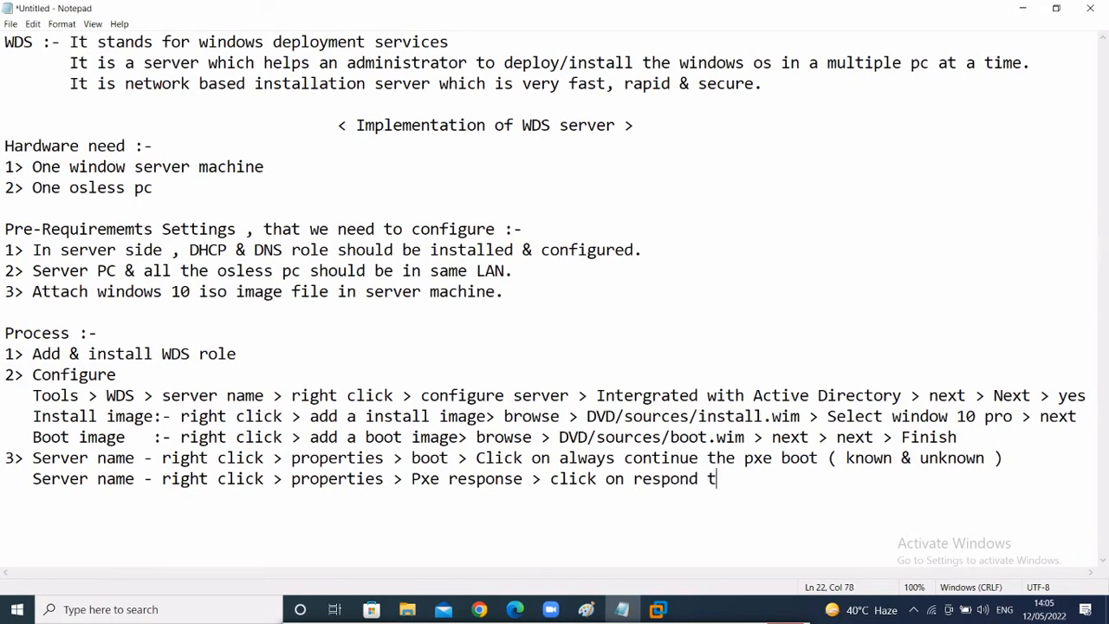
type("o all clienty")
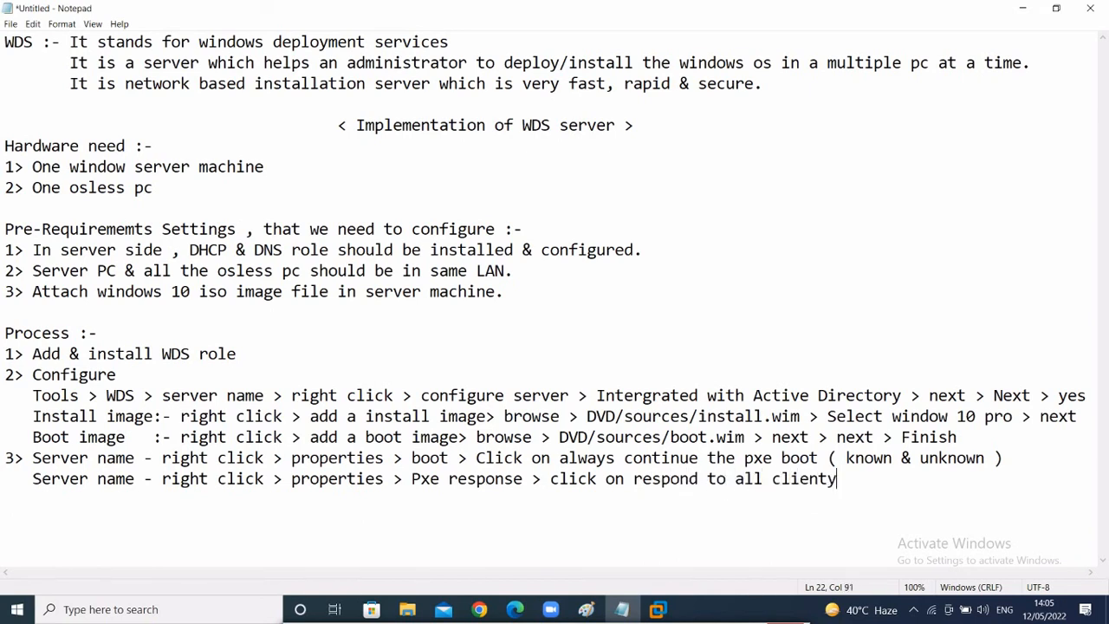
key("BackSpace")
type(" computers ( u")
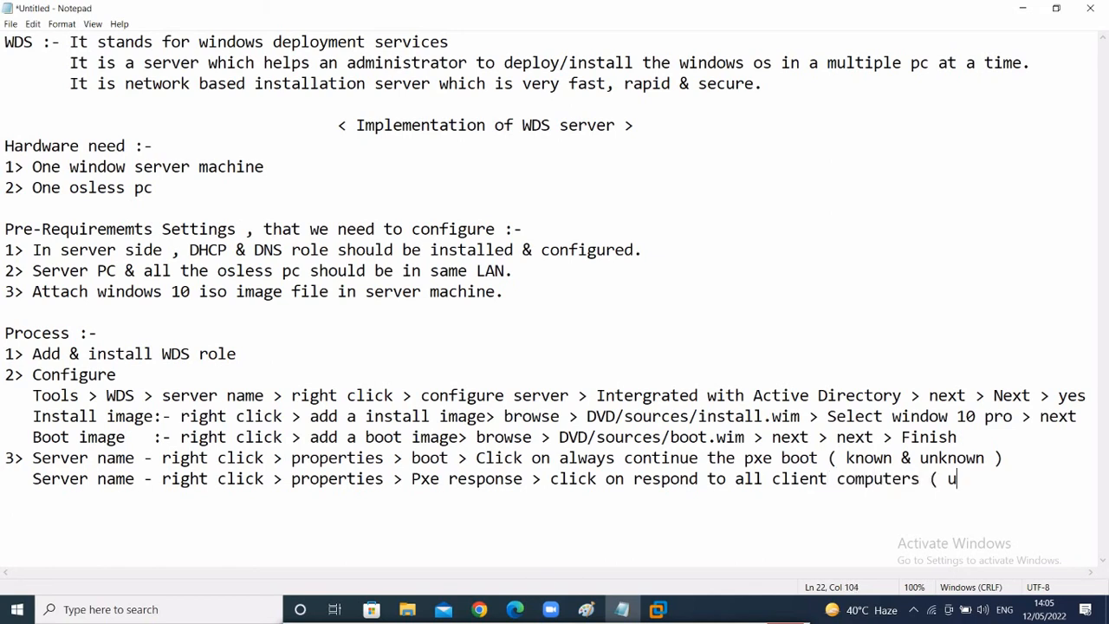
key("BackSpace")
type("known ^")
key("BackSpace")
type("^=&")
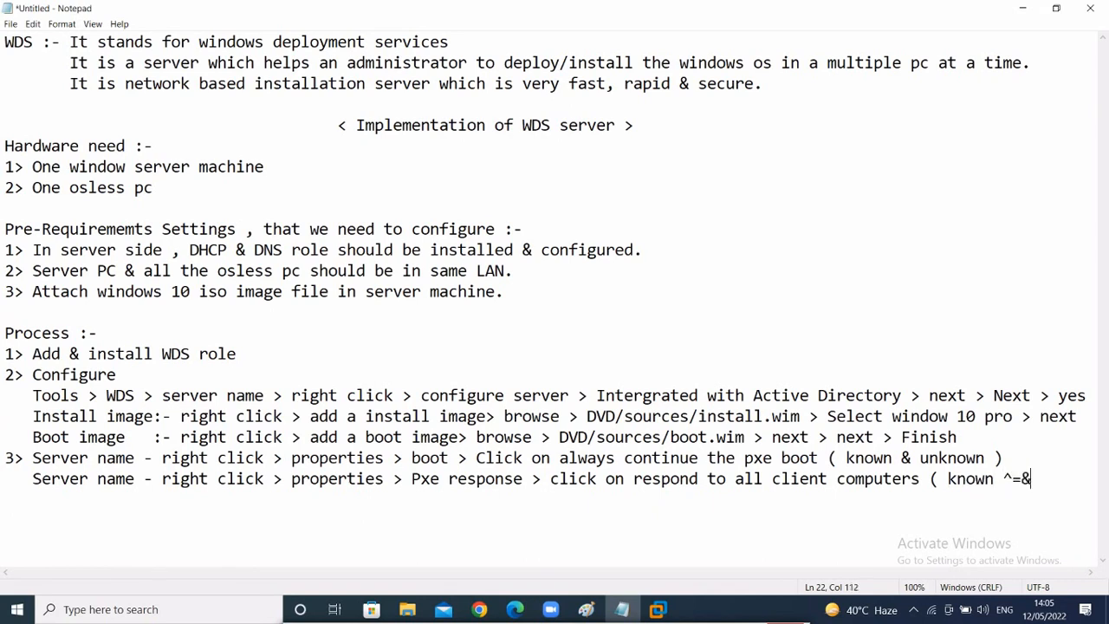
key("BackSpace")
key("BackSpace")
key("BackSpace")
type("& unknown 0")
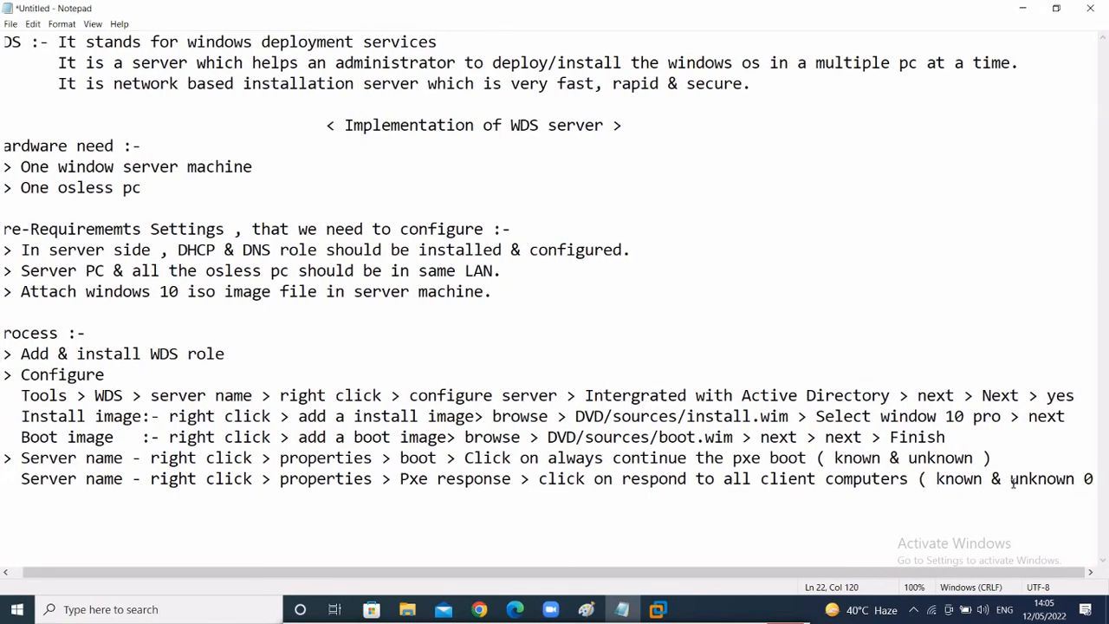
key("BackSpace")
key("BackSpace")
type(")")
- Start a new line below the PXE response step and bring up the VMware windows
left_click_drag(615, 576, 568, 578)
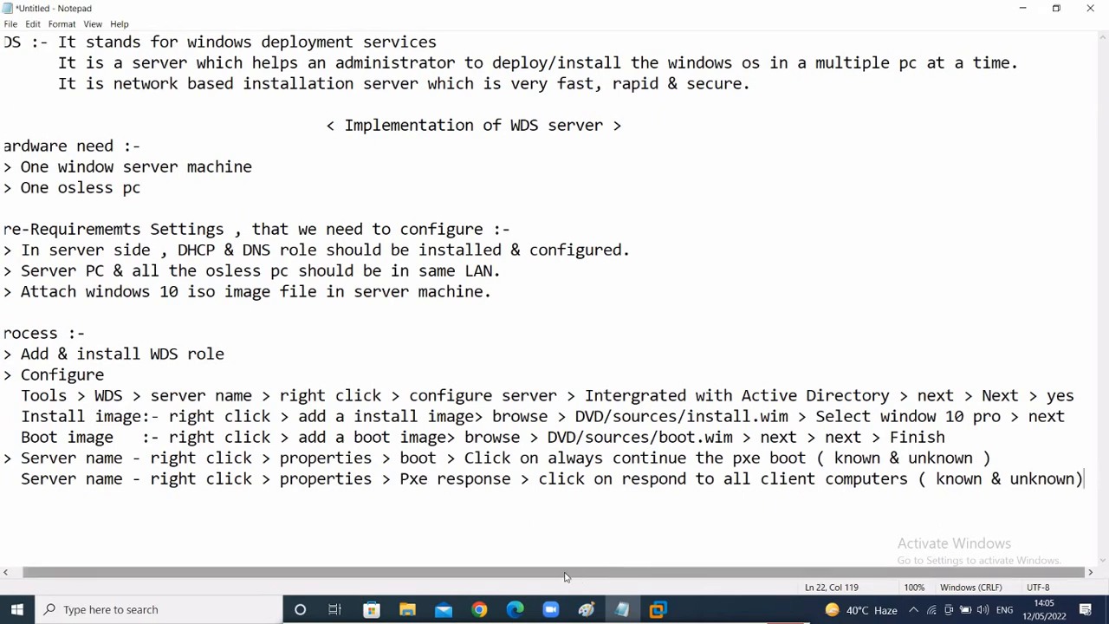
left_click(1094, 479)
key("Return")
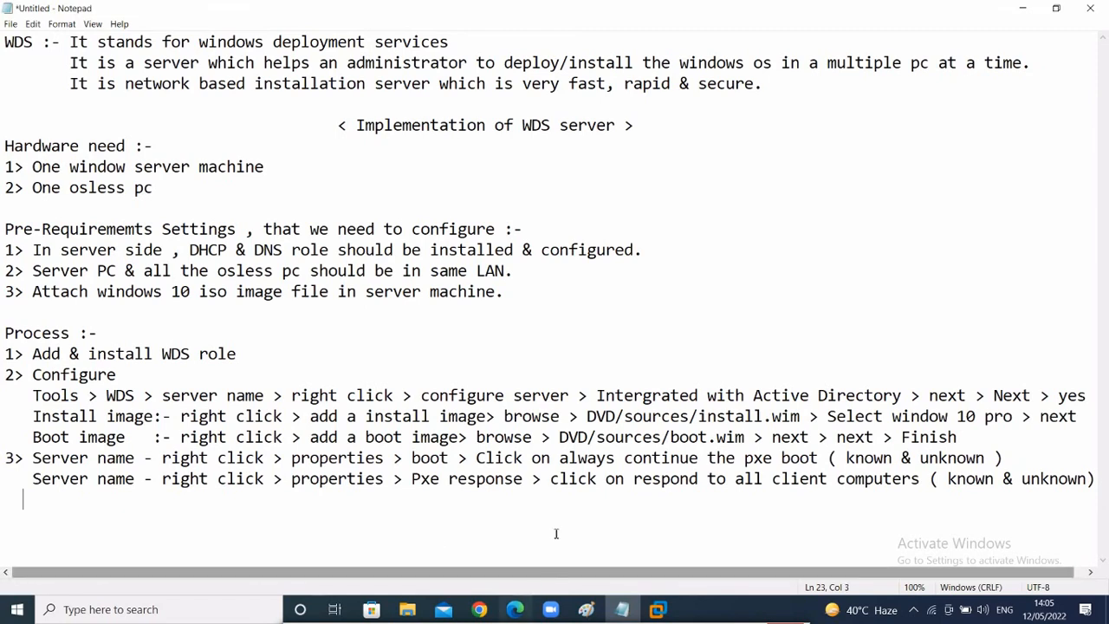
left_click(659, 610)
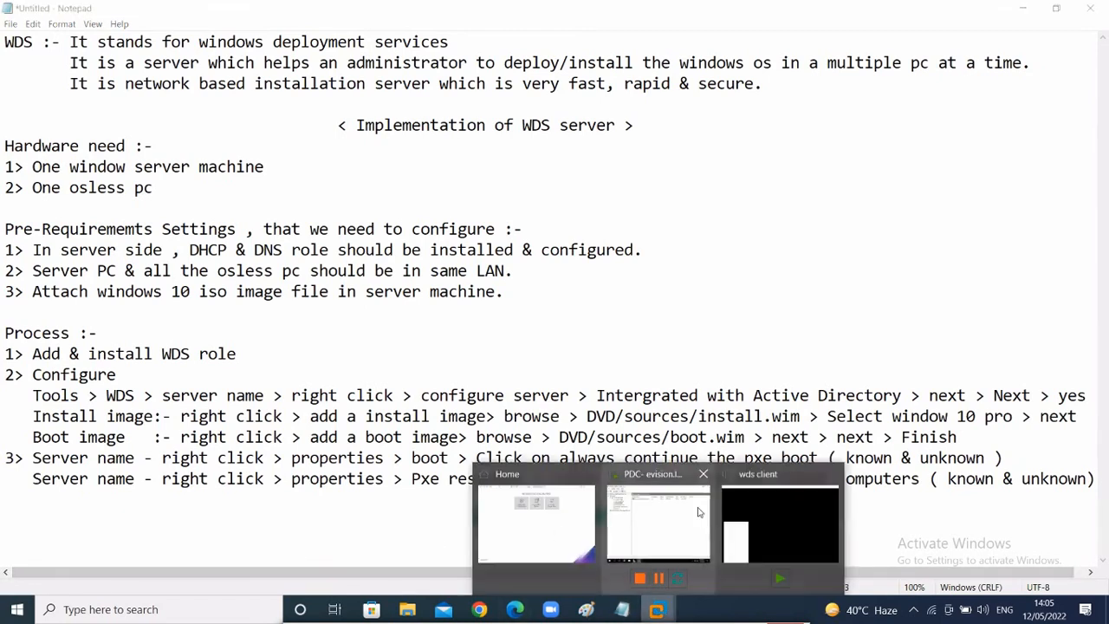
- On PDC.evision.local's Boot tab, always continue PXE boot for known and unknown clients, apply, refresh
left_click(662, 520)
left_click(111, 102)
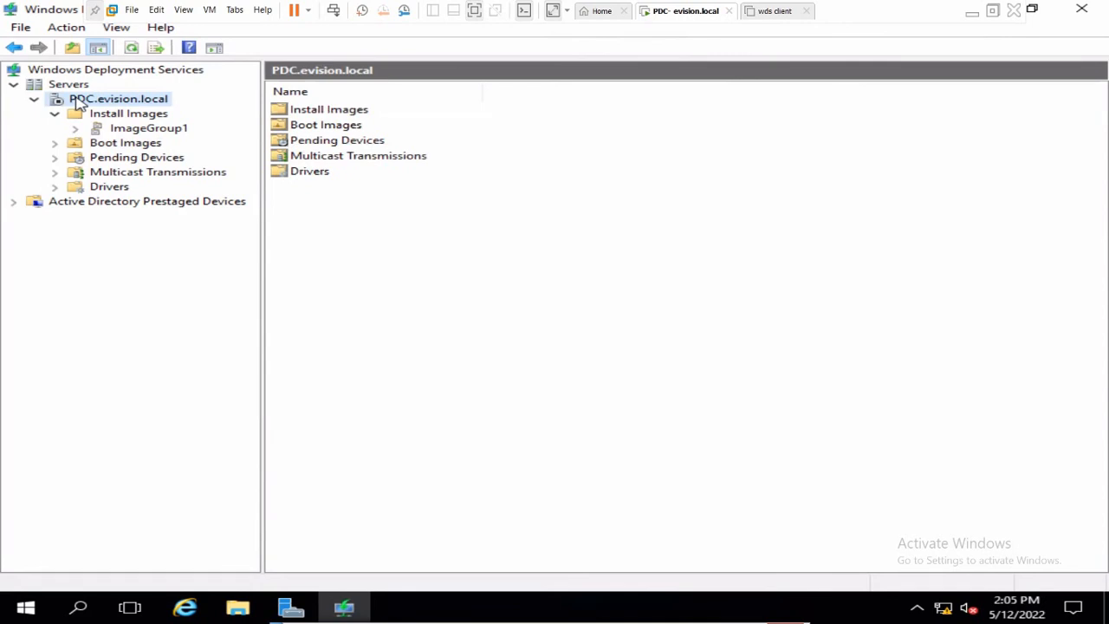
right_click(80, 102)
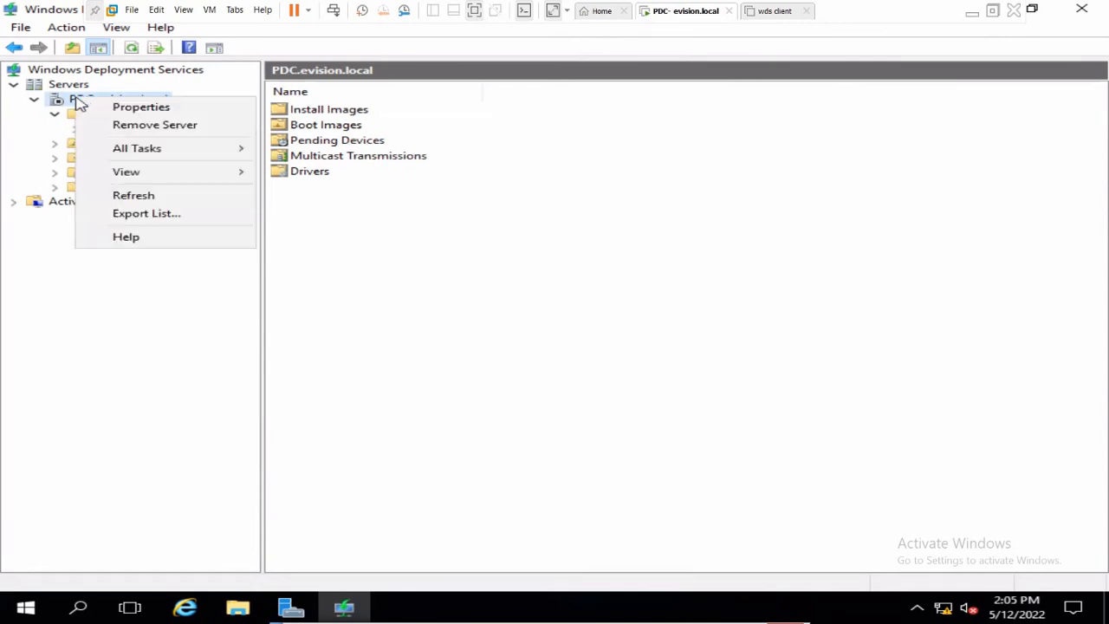
left_click(142, 107)
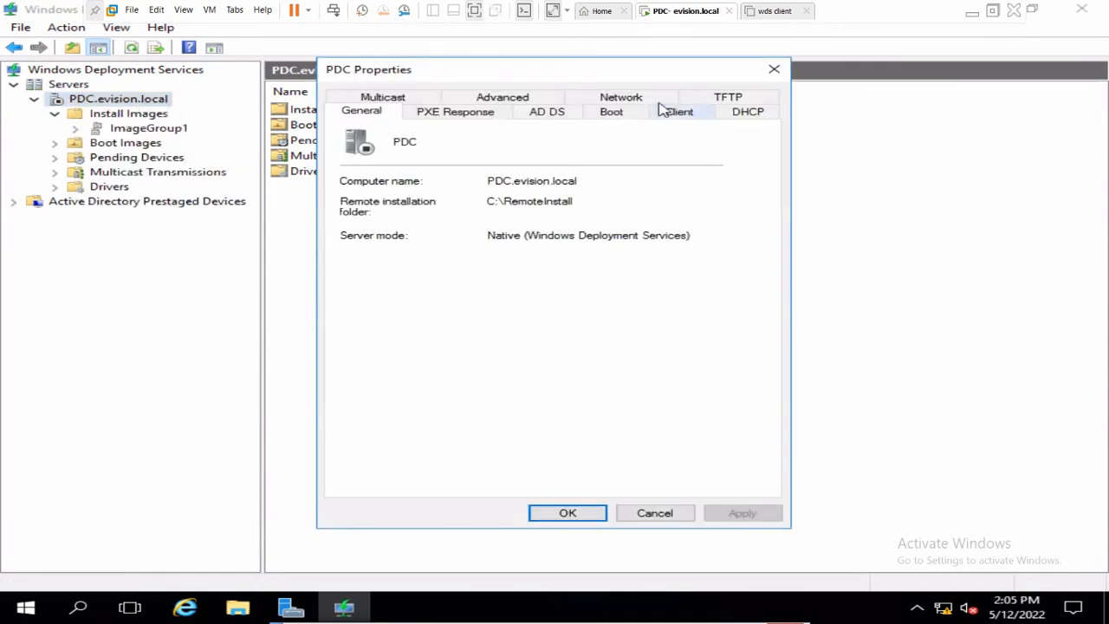
left_click(622, 114)
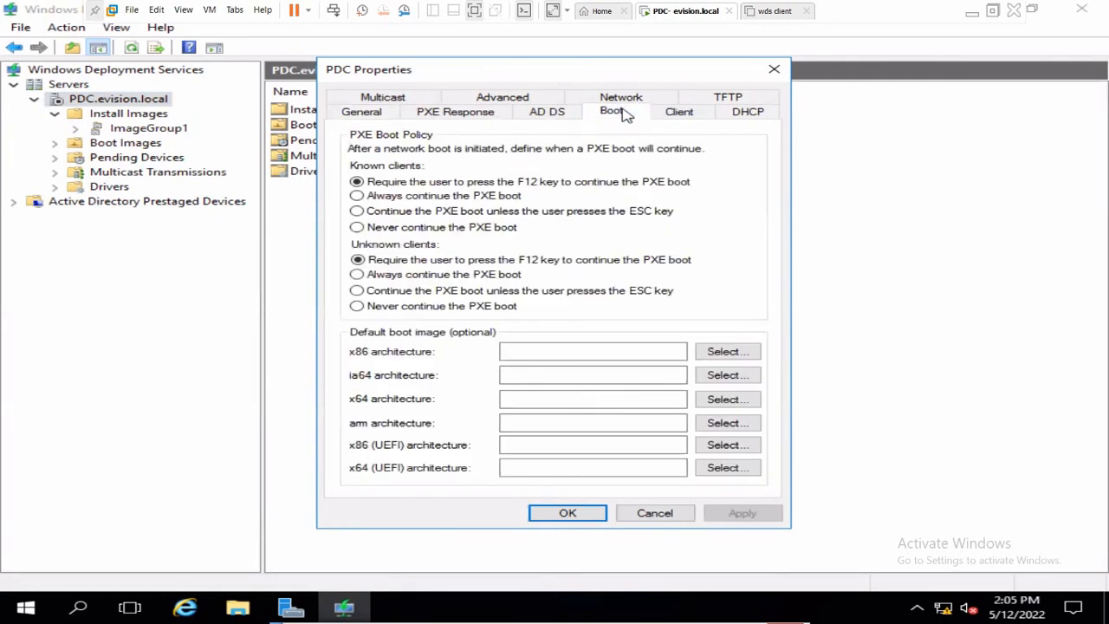
left_click(390, 197)
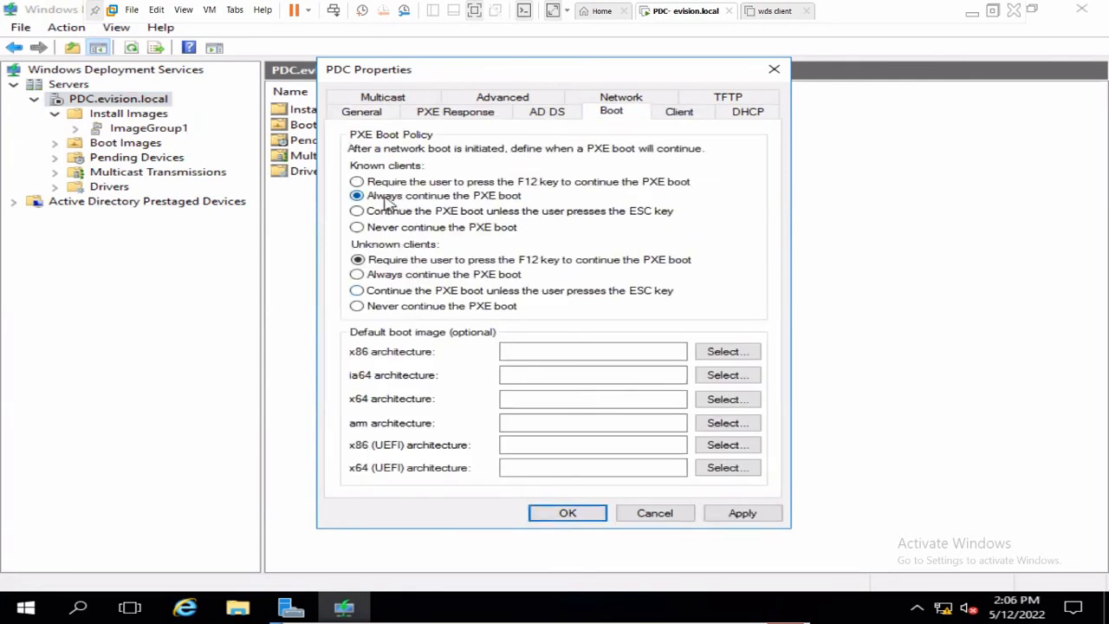
left_click(423, 277)
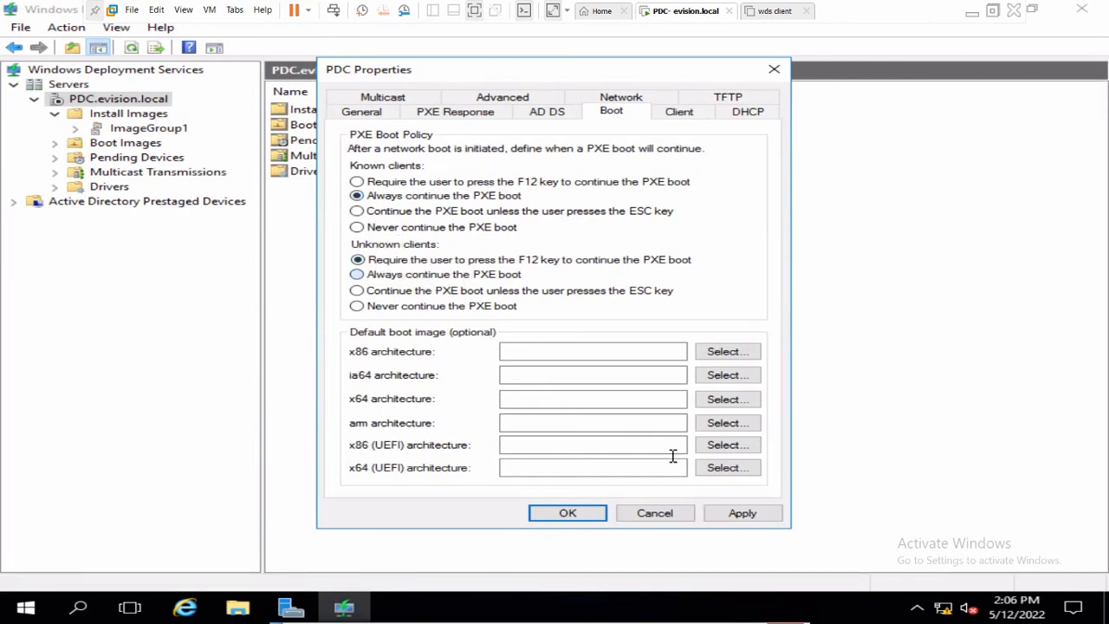
left_click(743, 515)
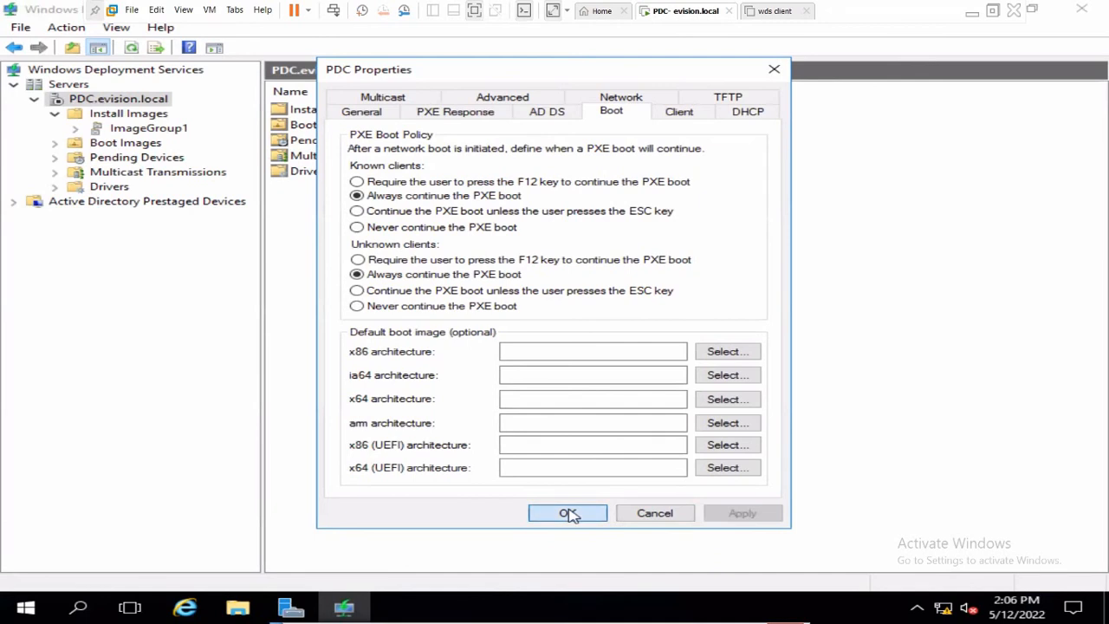
left_click(569, 513)
left_click(138, 50)
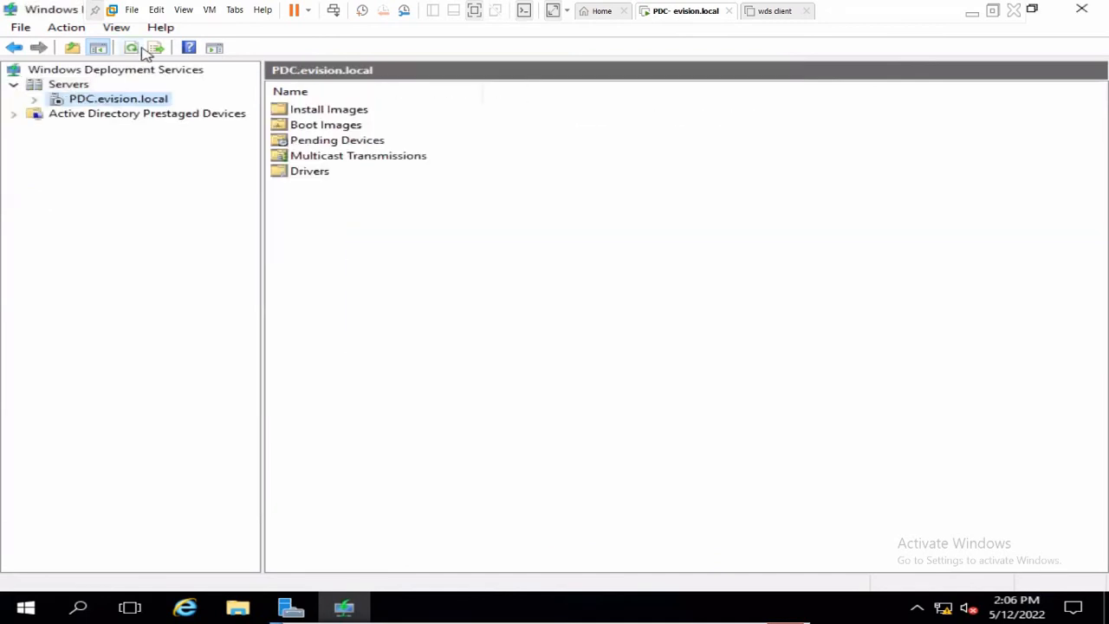
left_click(34, 100)
- Set PDC.evision.local's PXE Response to respond to all client computers, apply, and refresh
right_click(95, 105)
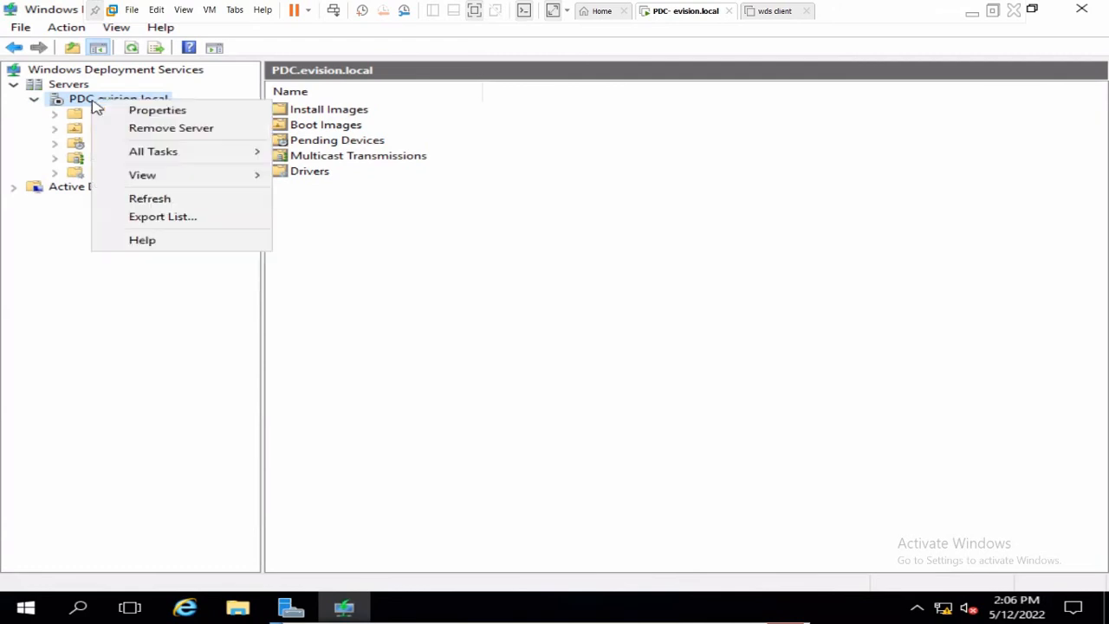
left_click(130, 111)
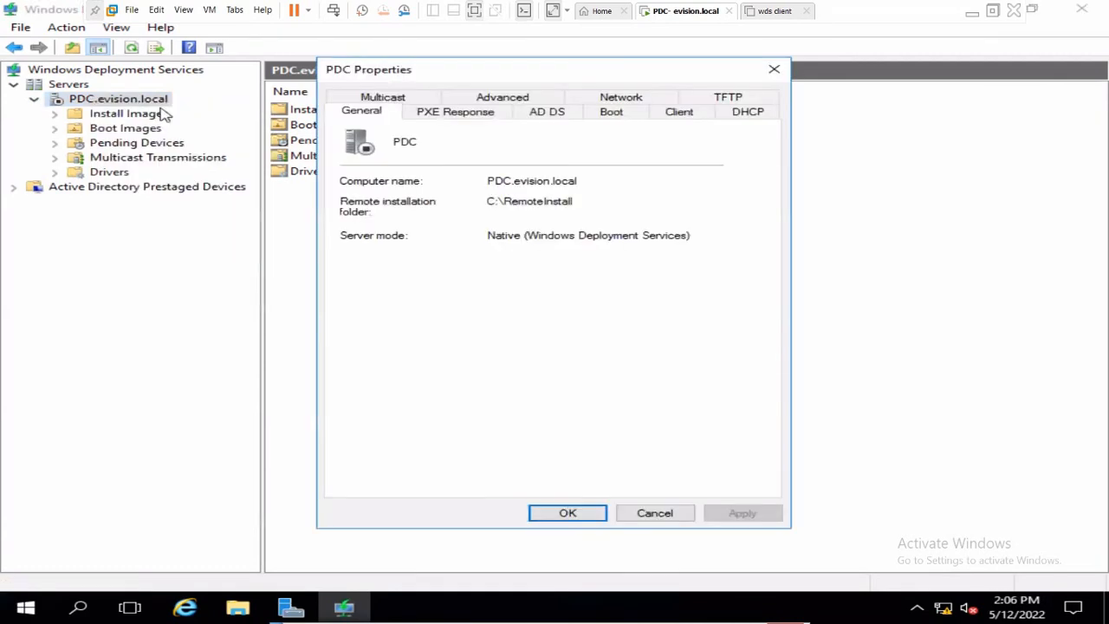
left_click(468, 112)
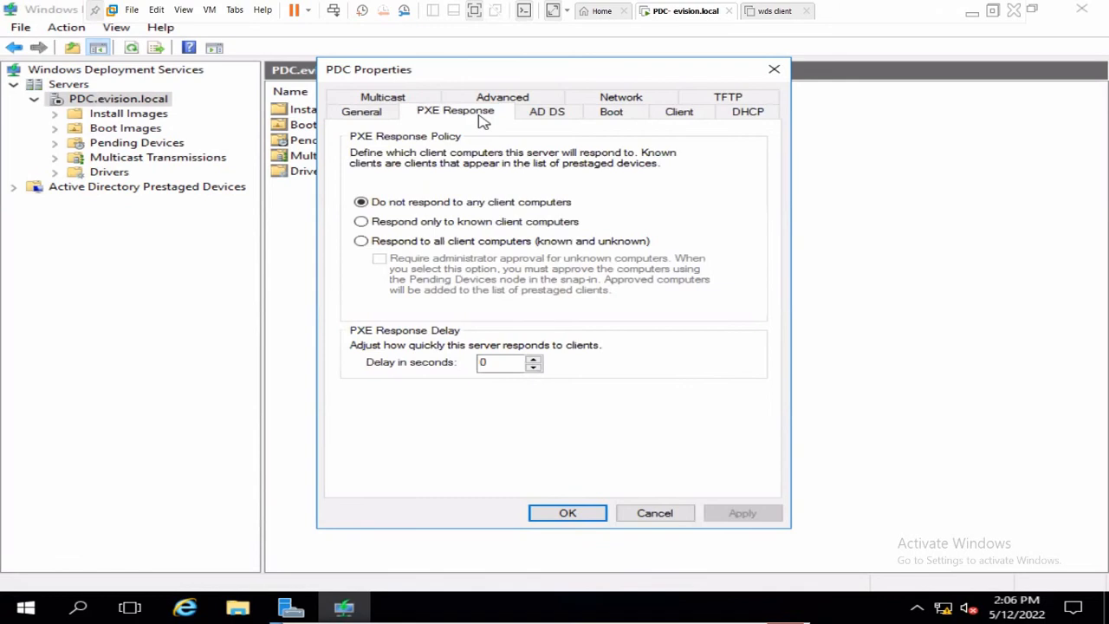
left_click(457, 248)
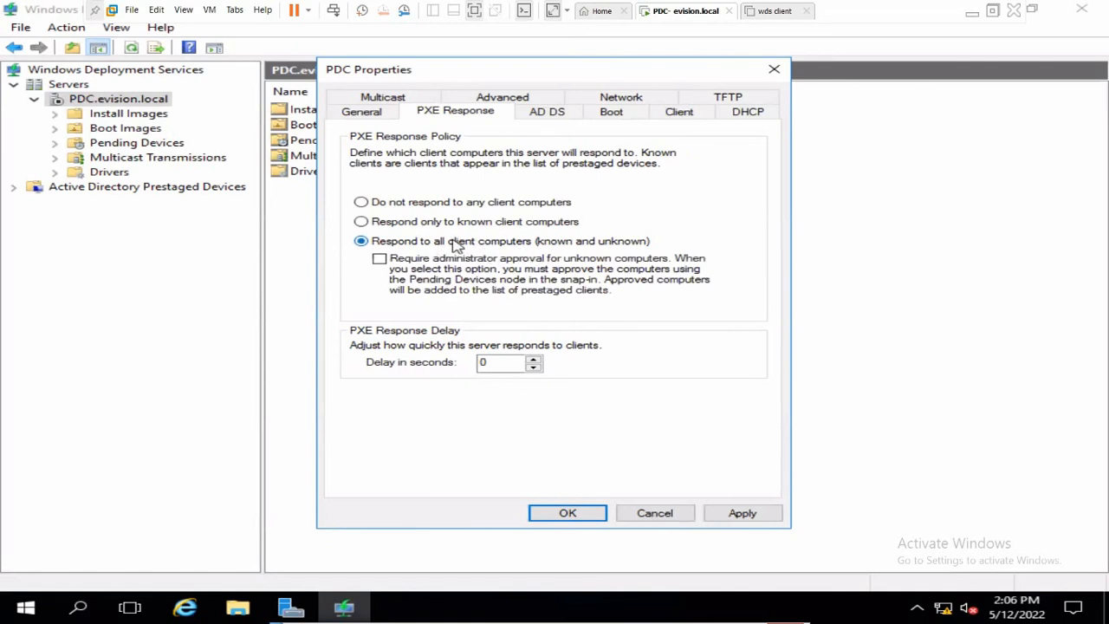
left_click(394, 205)
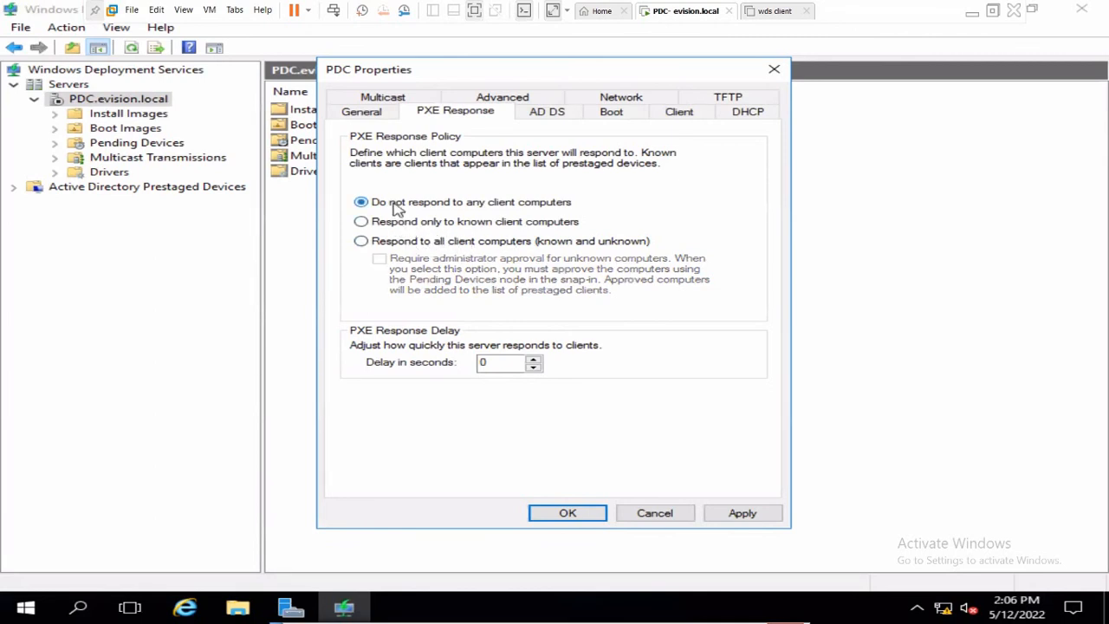
left_click(388, 242)
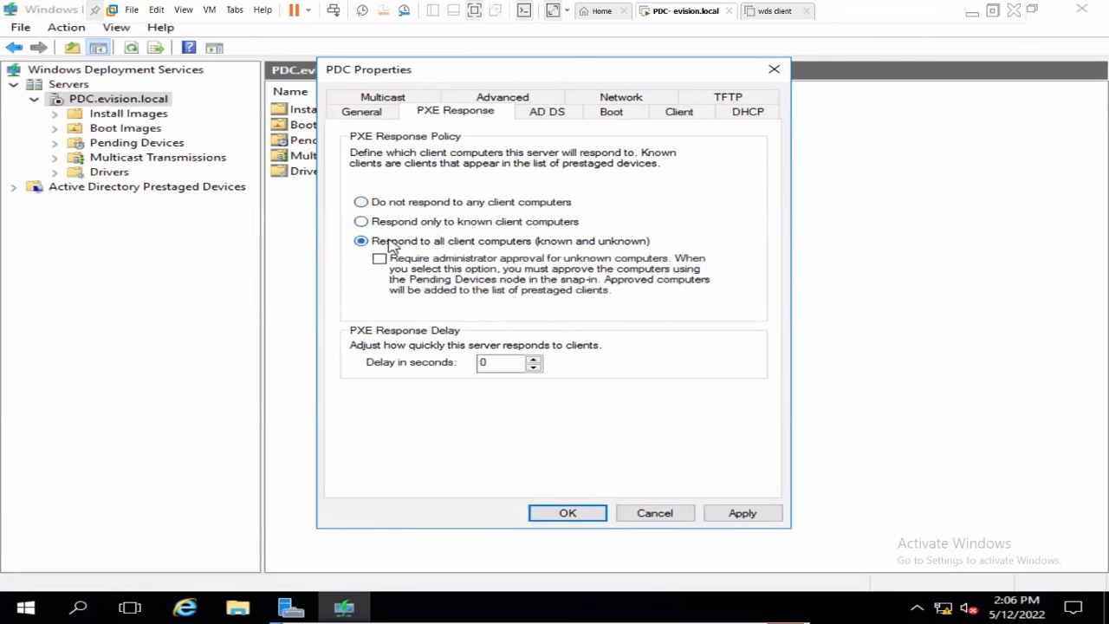
left_click(736, 513)
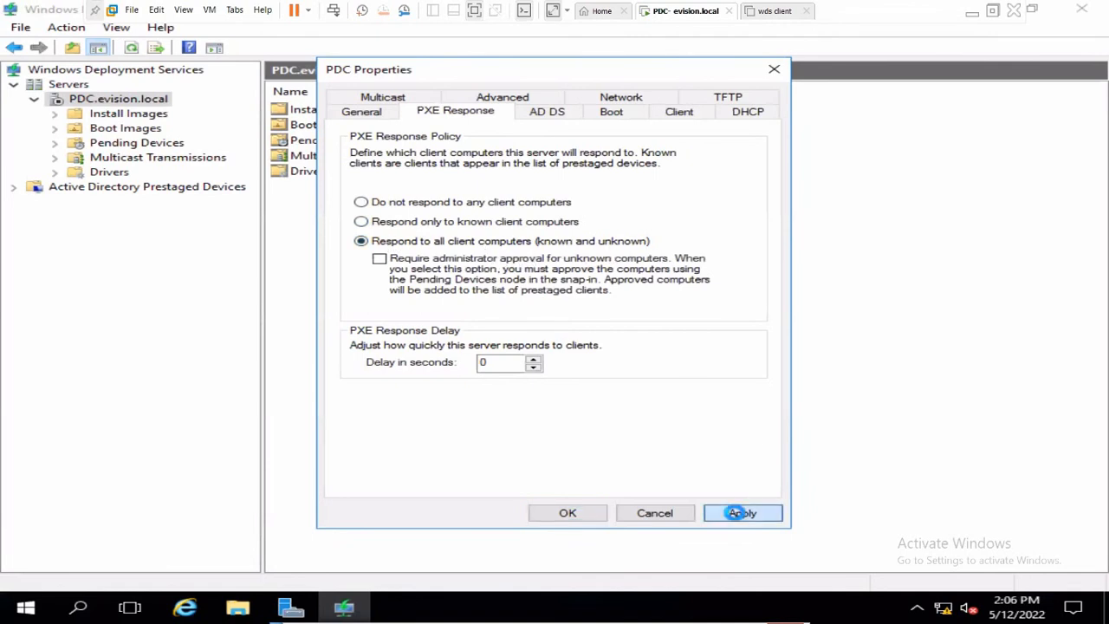
left_click(568, 514)
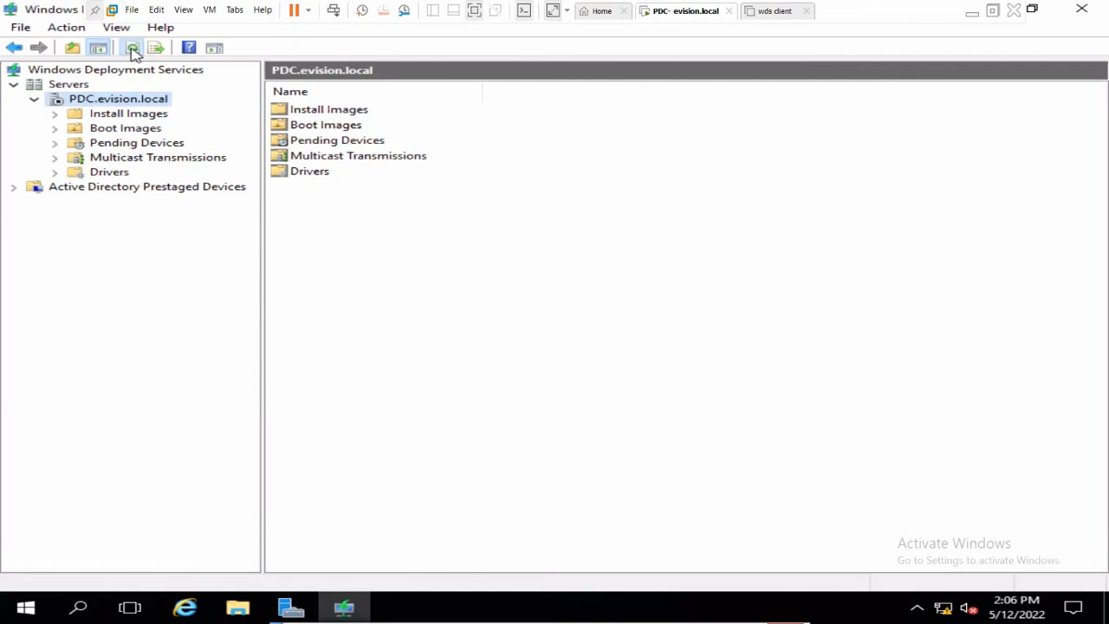
left_click(132, 48)
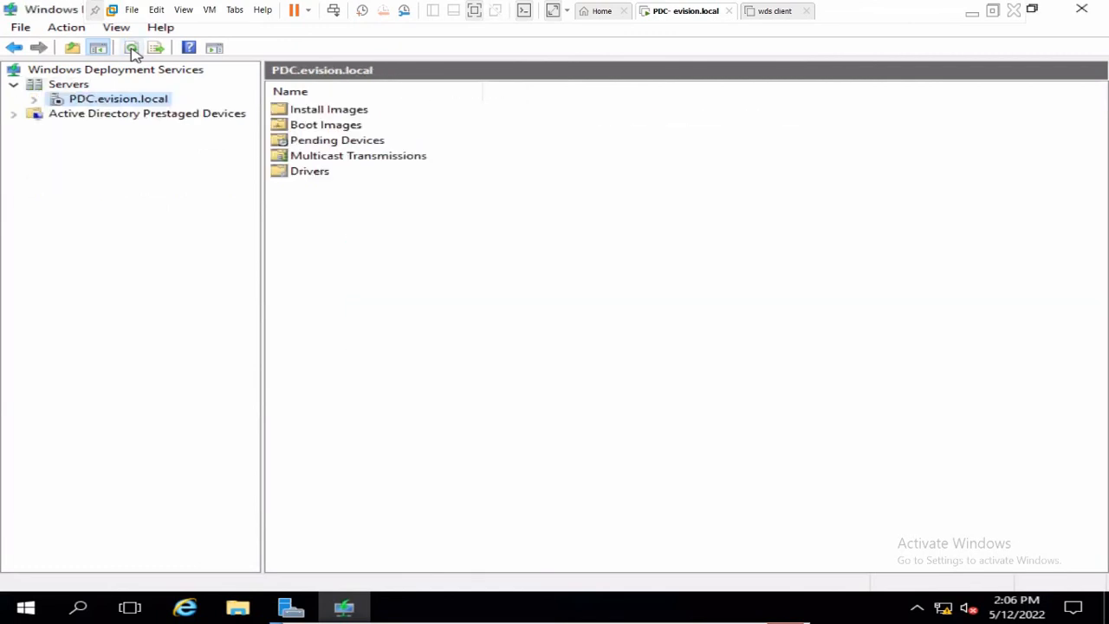
left_click(34, 101)
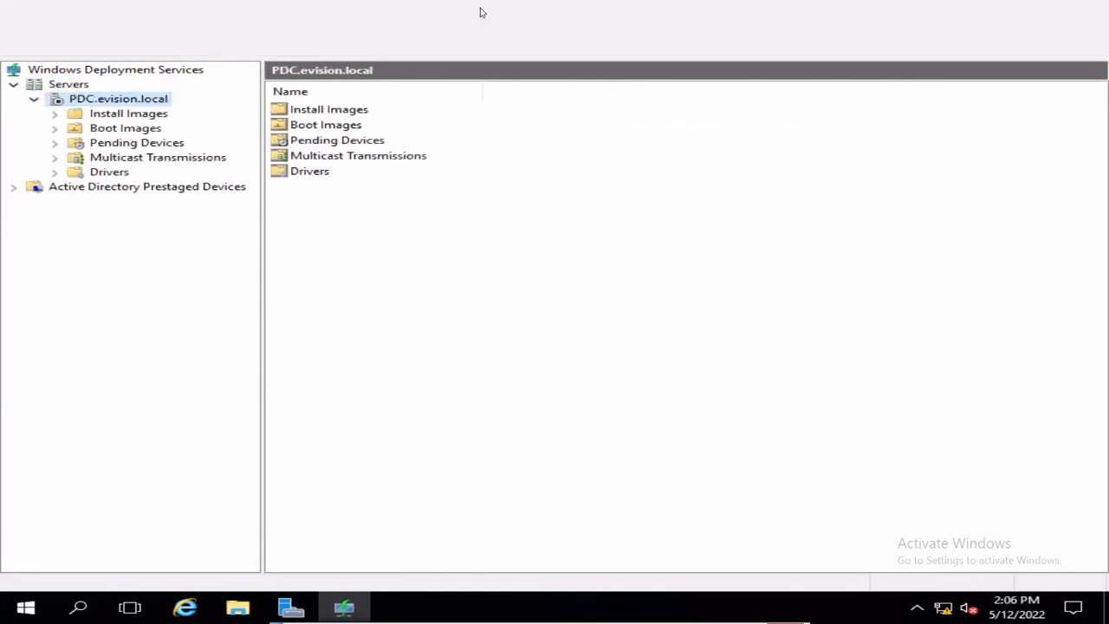
- Leave and restore the PDC VM's full-screen view, then minimize it to reach the notes
left_click(464, 33)
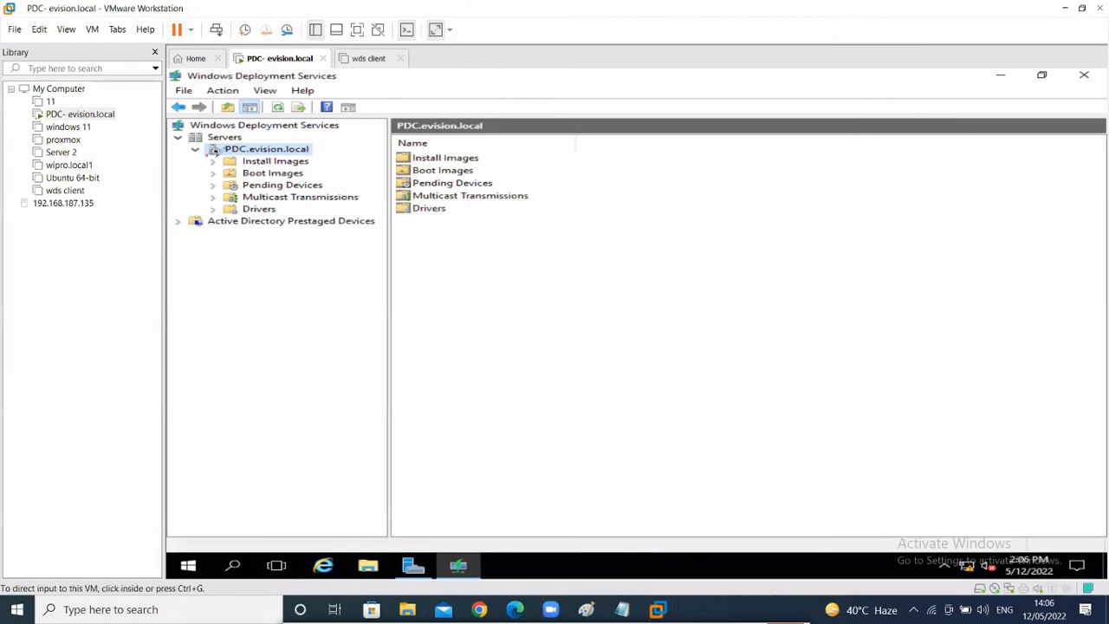
mouse_move(222, 155)
left_mouse_down()
mouse_move(214, 144)
mouse_move(211, 154)
left_mouse_up()
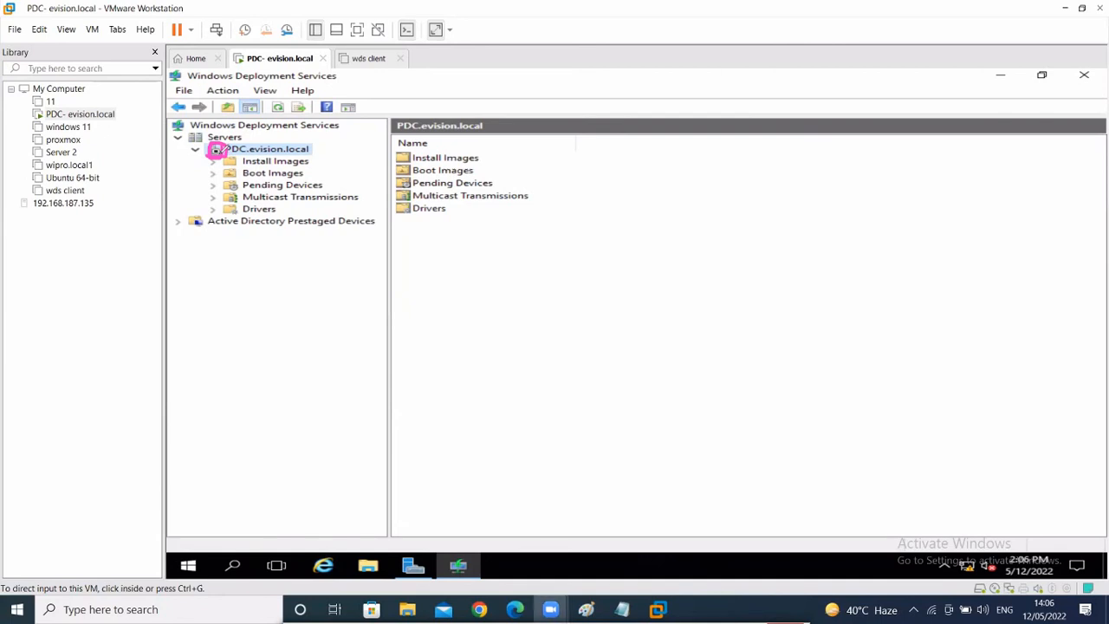
left_click(360, 31)
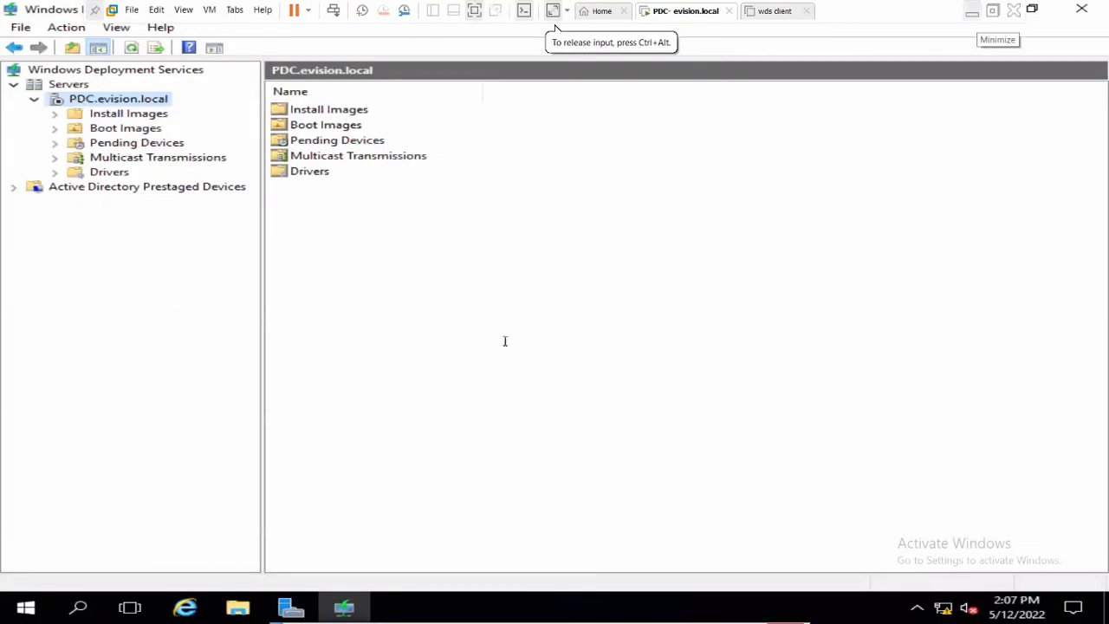
left_click(978, 14)
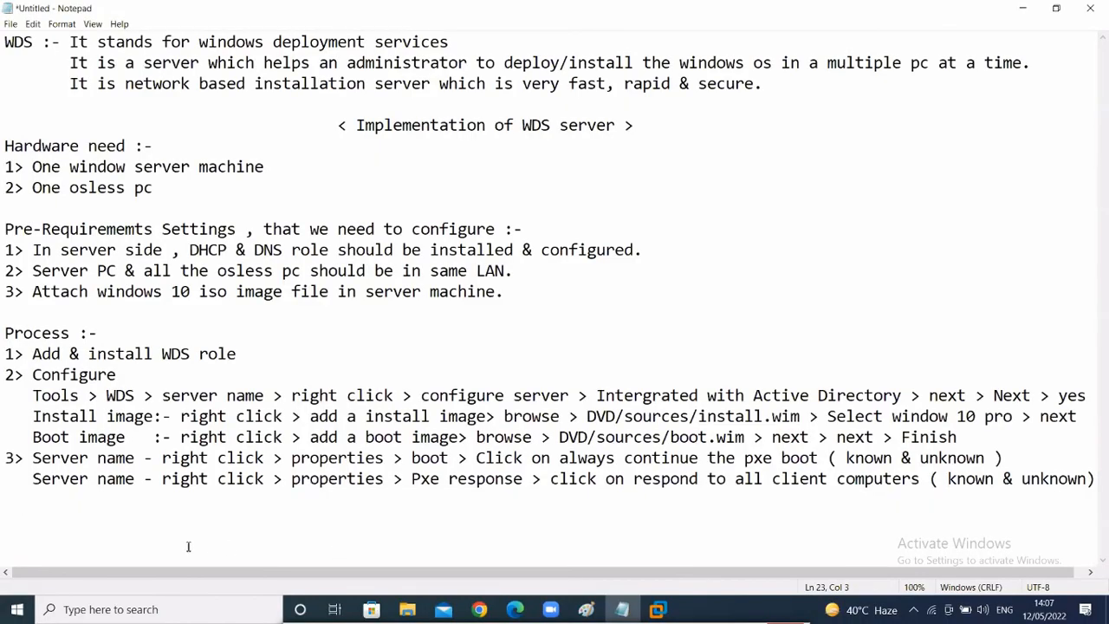
- Add the note 'server name - right click > all tasks > start' and bring the WDS console back
type("server name ")
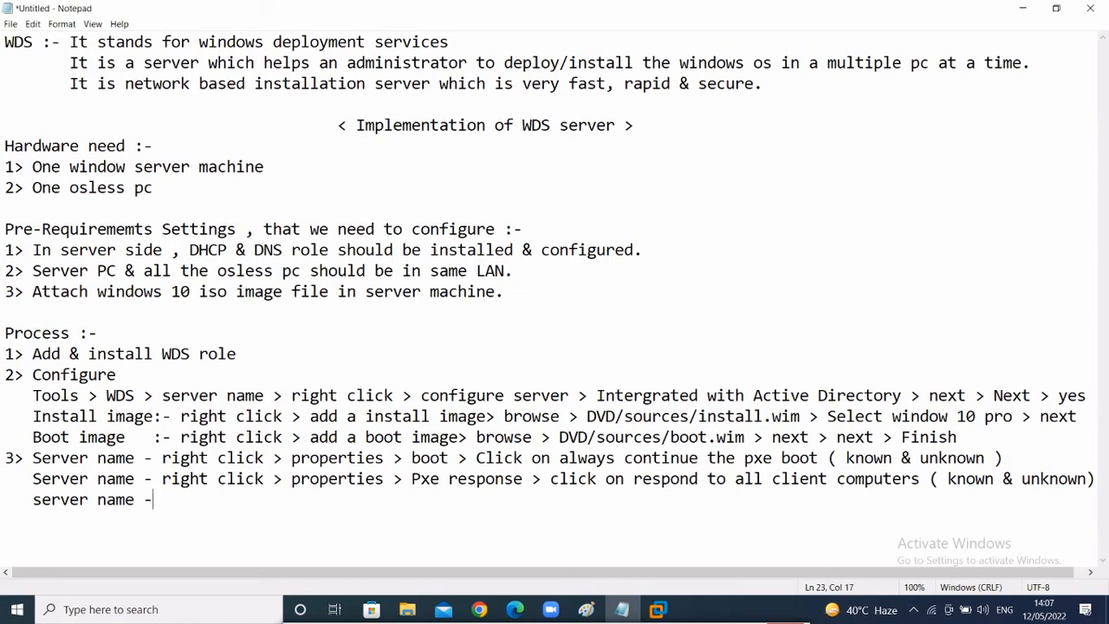
type("- right cl")
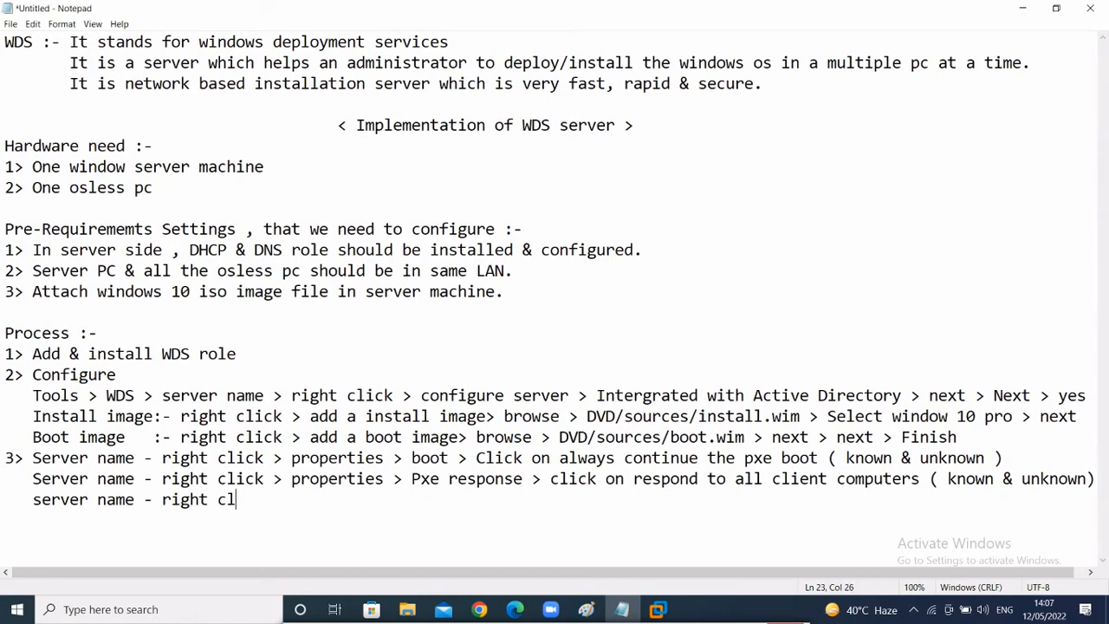
type("ick > all task")
type("sn")
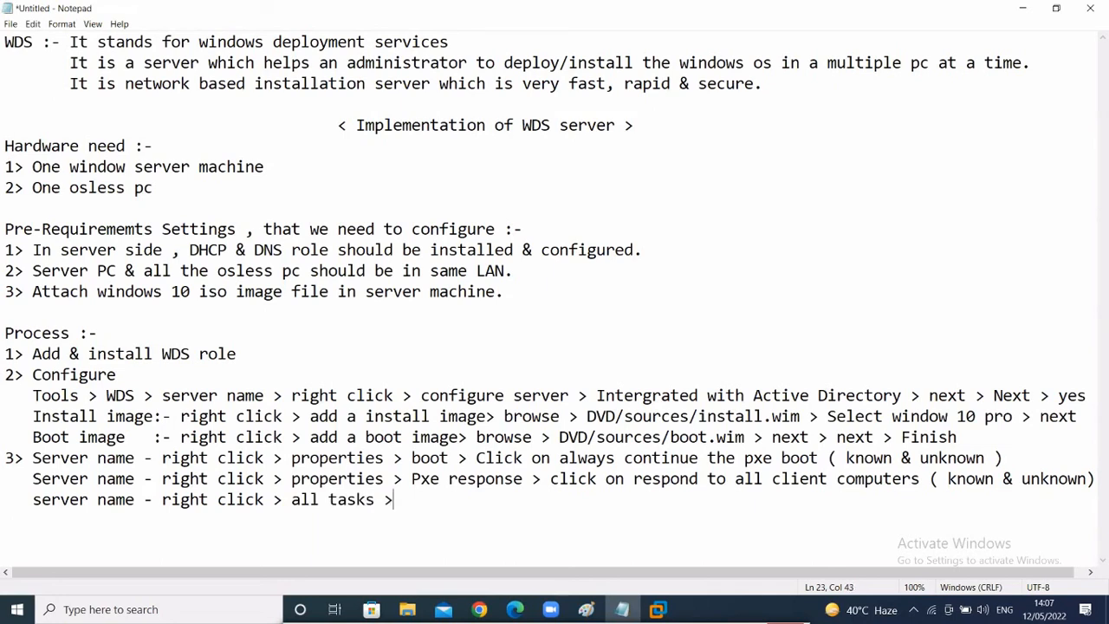
type("start")
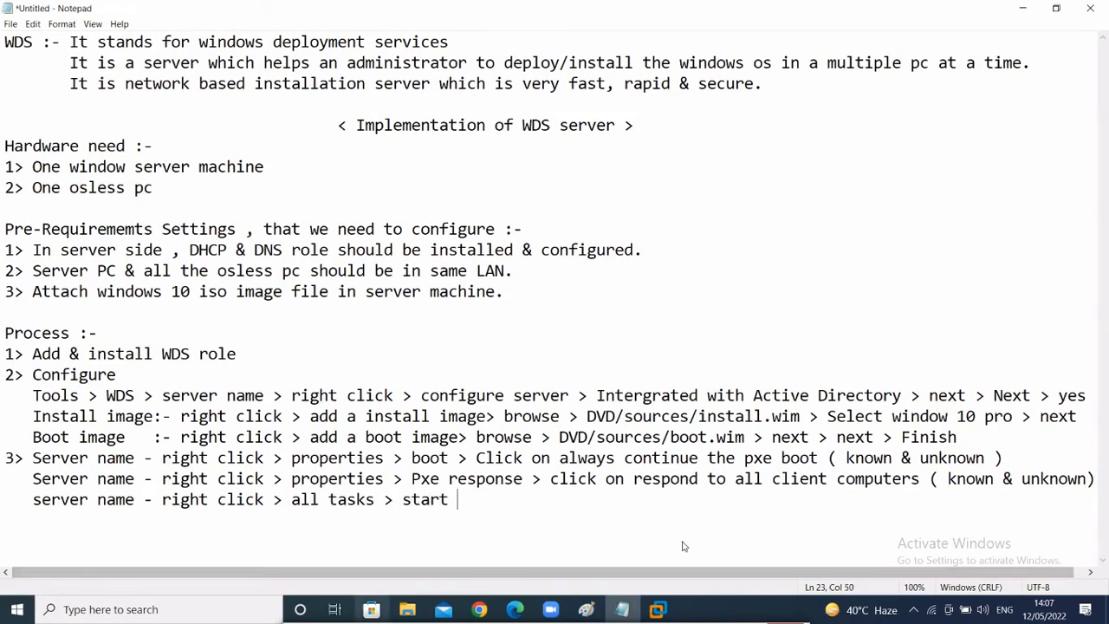
mouse_move(657, 609)
left_click(655, 529)
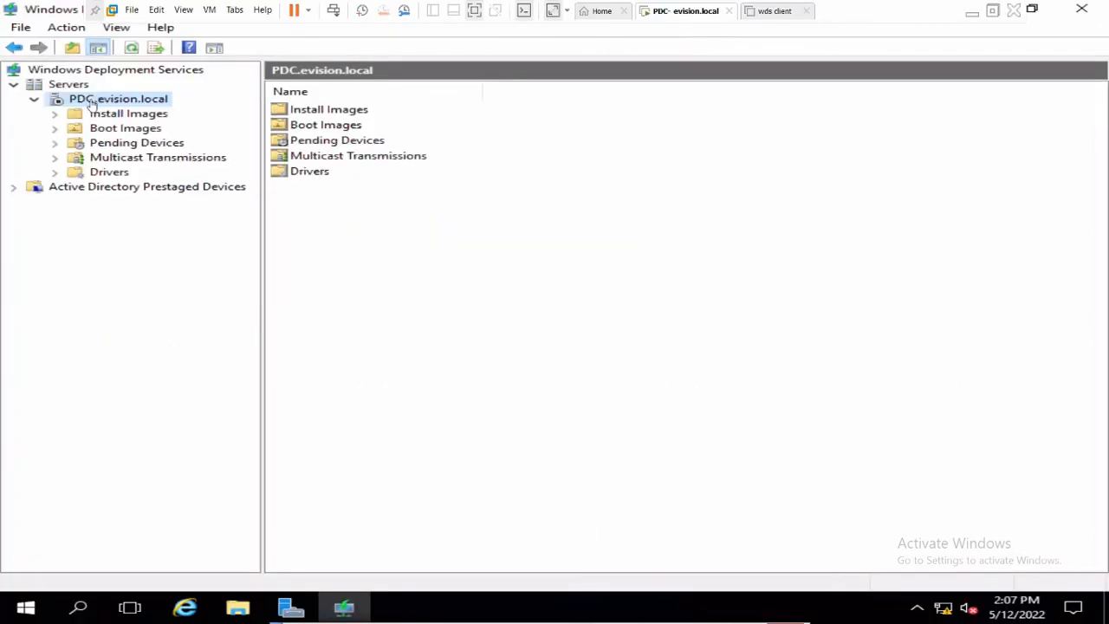
- Start Windows Deployment Services on PDC.evision.local, confirm the success message, and refresh the server view
right_click(91, 102)
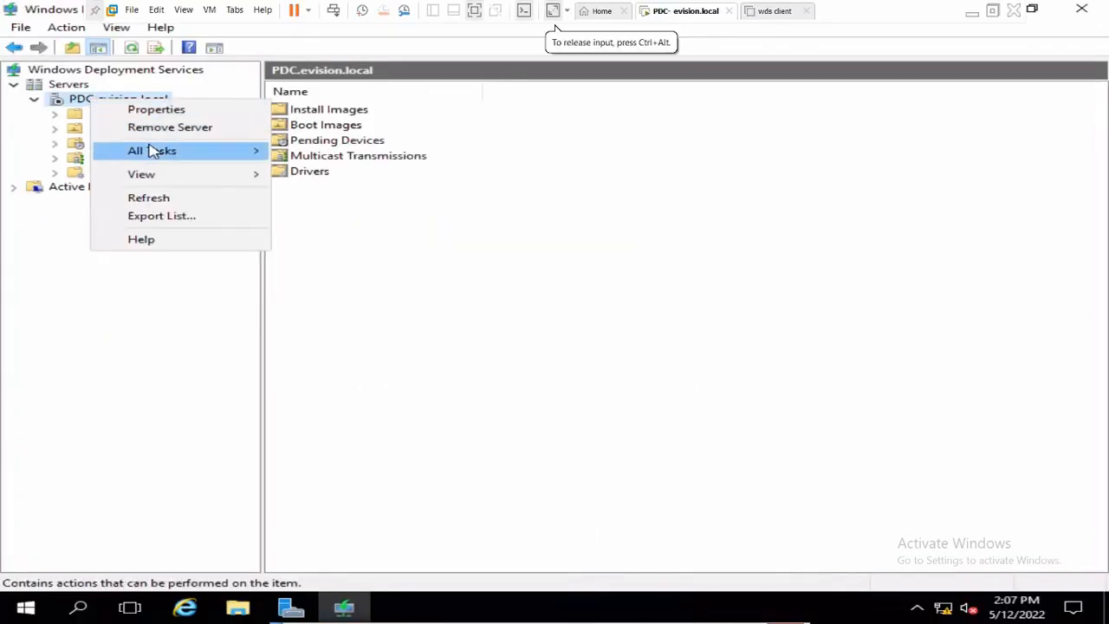
mouse_move(153, 151)
left_click(307, 153)
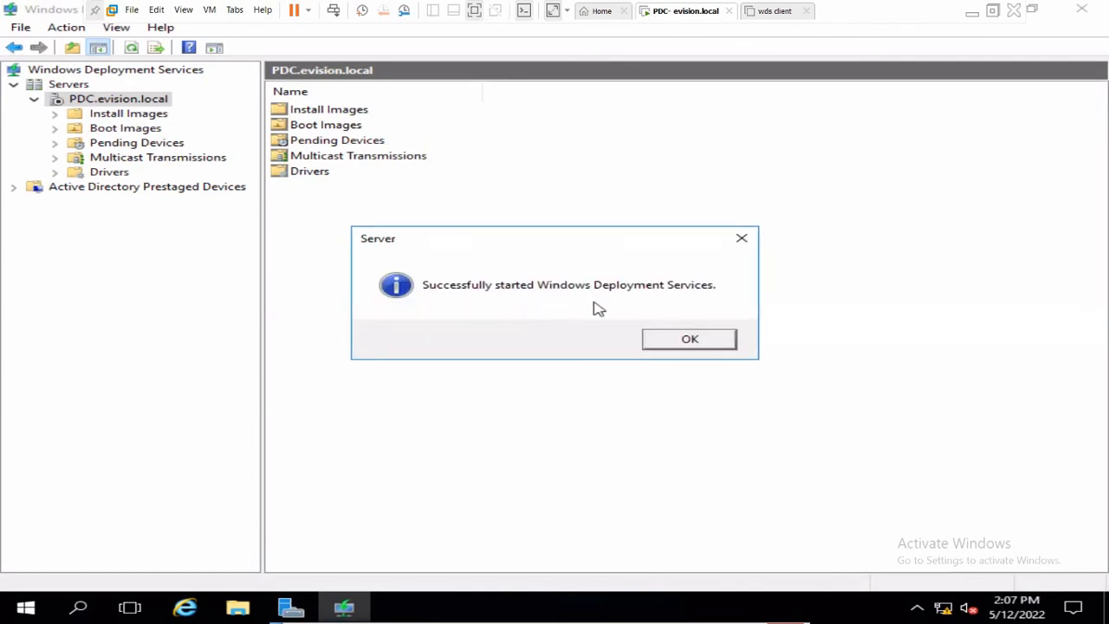
left_click(711, 341)
left_click(130, 46)
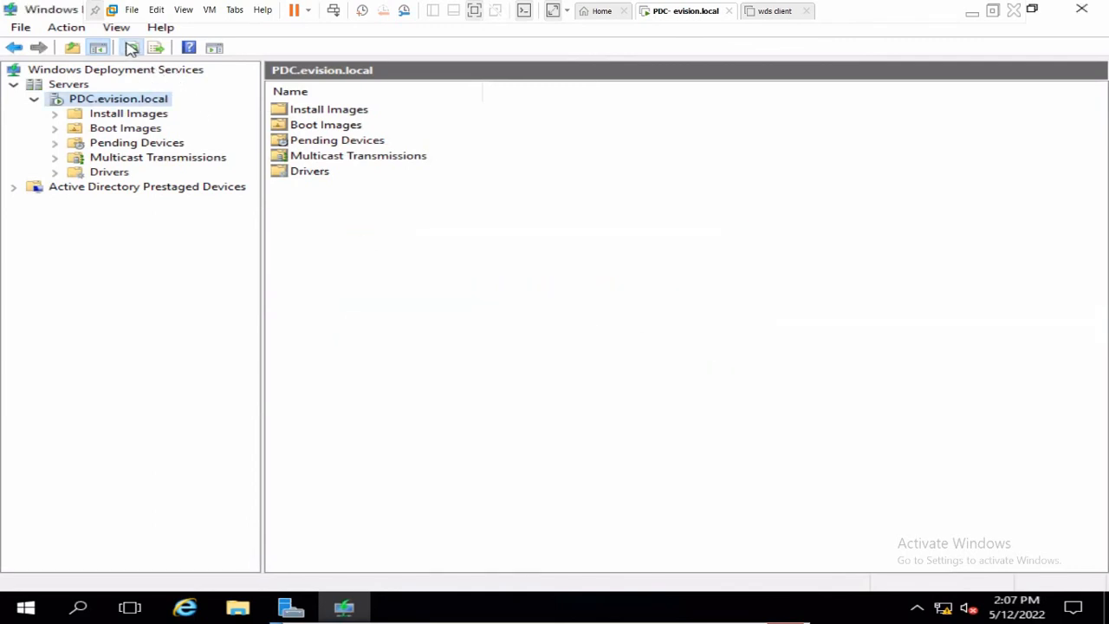
- Check the process notes in Notepad, then bring up the powered-off wds client VM
left_click(972, 12)
left_click(599, 336)
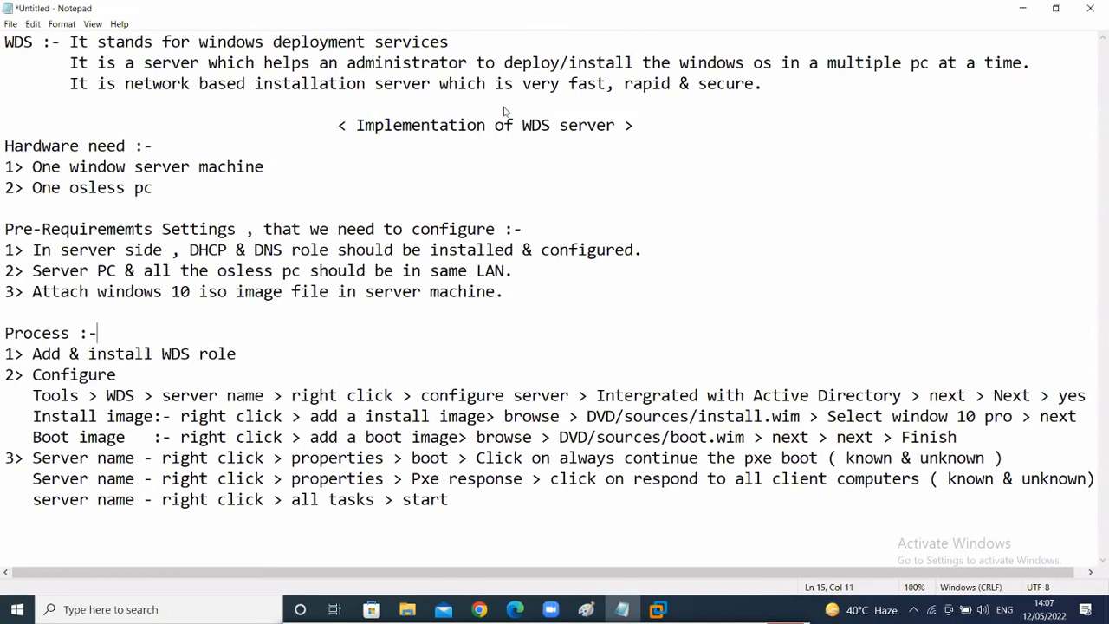
left_click(474, 507)
mouse_move(656, 609)
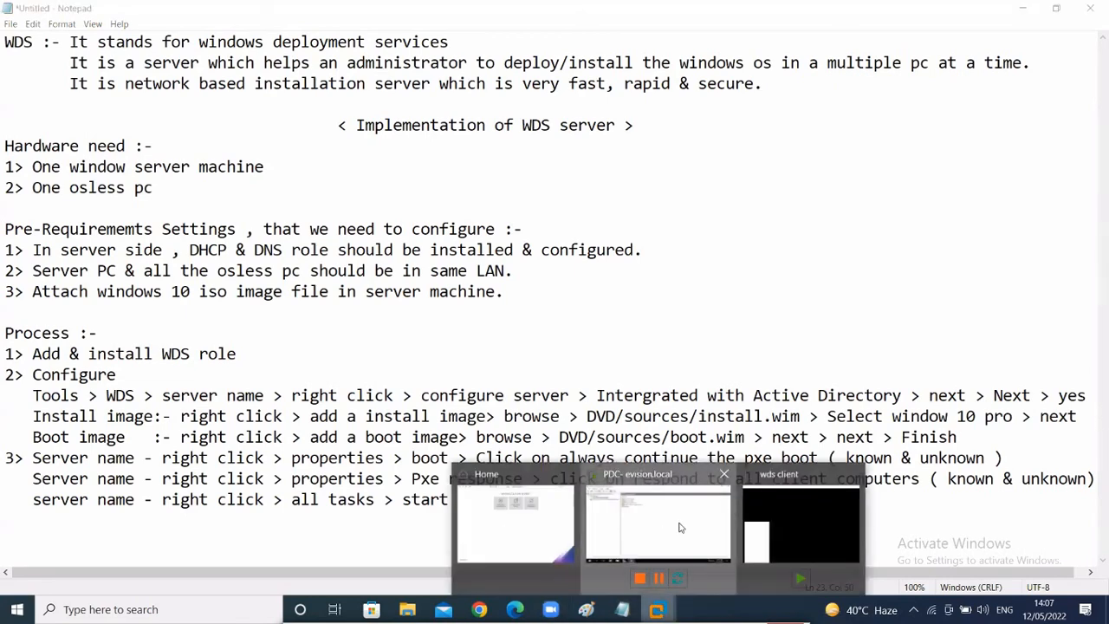
left_click(680, 528)
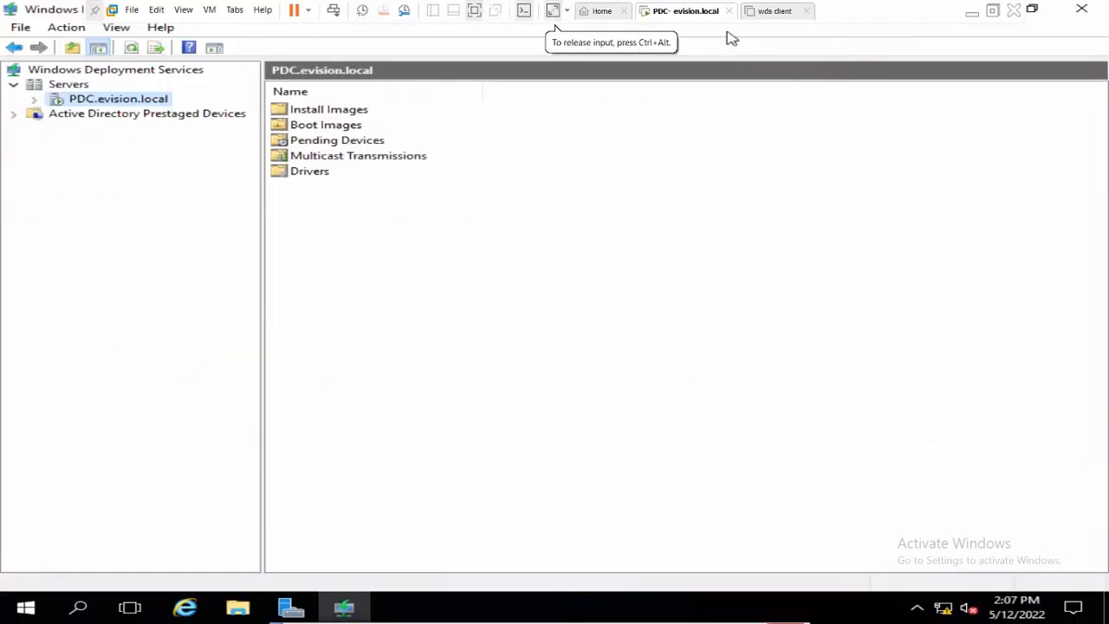
left_click(773, 10)
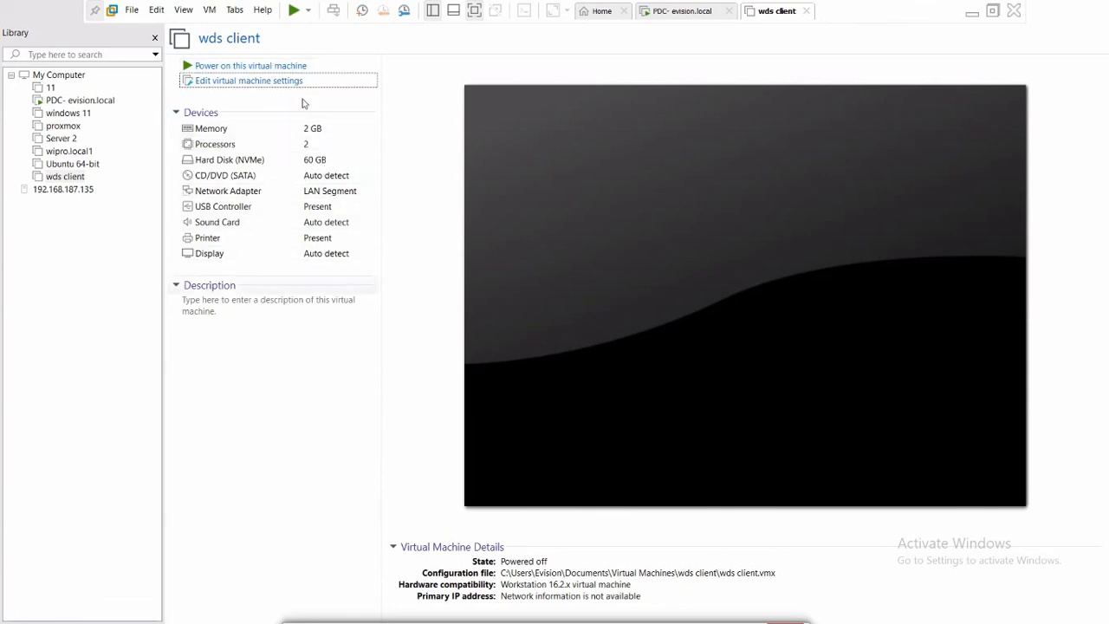
- Power on the wds client VM, keep retrying the unavailable device, and leave full screen
left_click(265, 68)
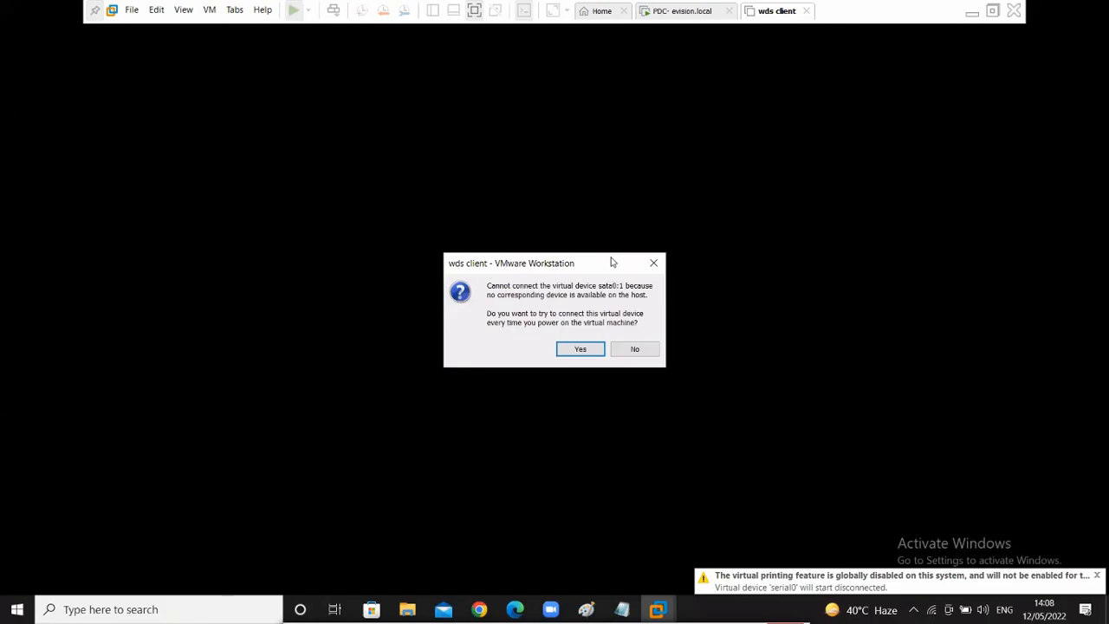
left_click(580, 350)
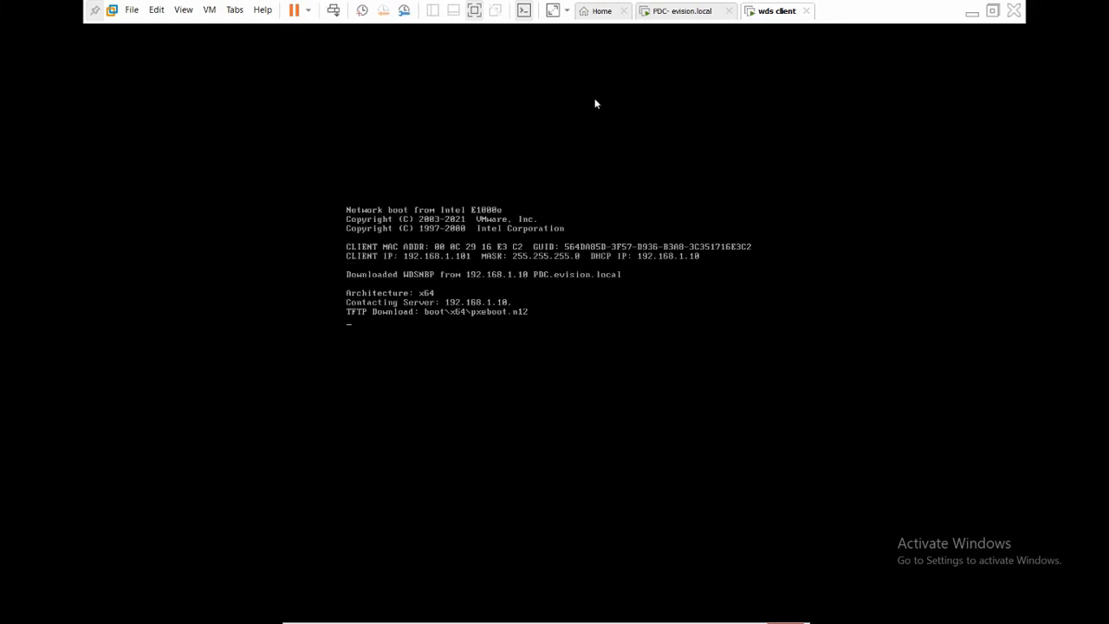
left_click(474, 10)
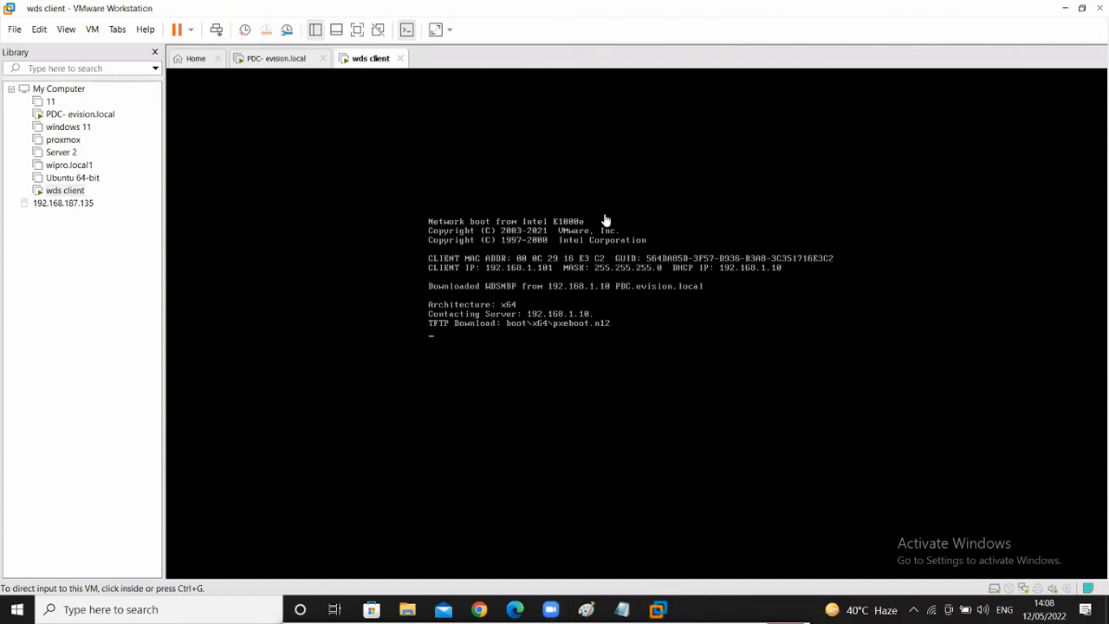
- Circle the Downloaded WDSNBP line from PDC.evision.local, clear the annotation, and return to PDC
mouse_move(544, 293)
left_mouse_down()
mouse_move(718, 304)
mouse_move(627, 268)
left_mouse_up()
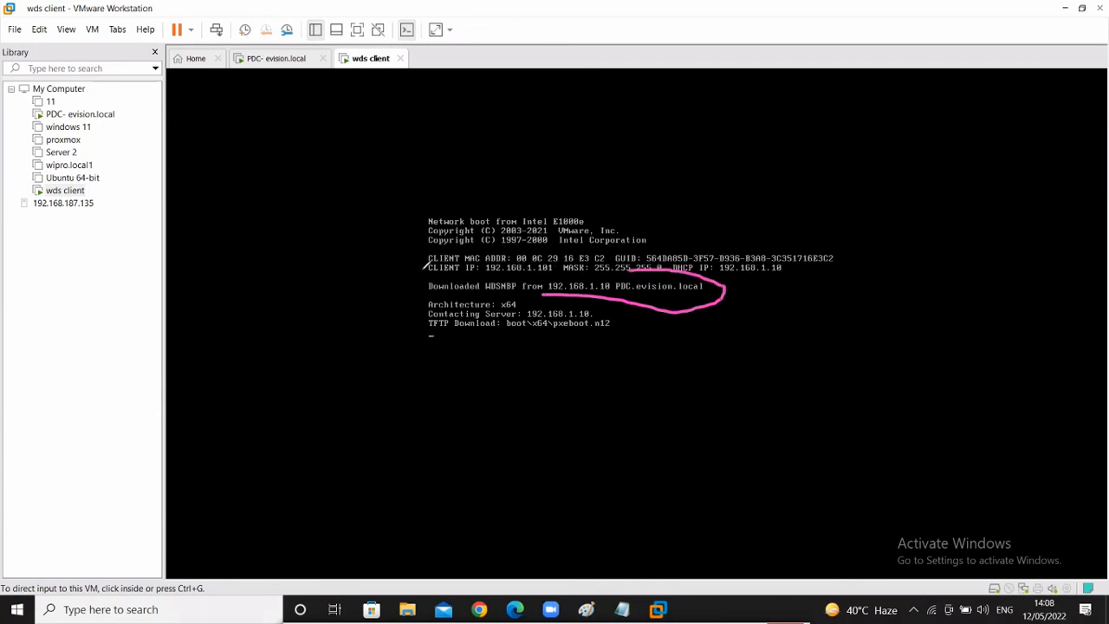
mouse_move(425, 262)
left_mouse_down()
mouse_move(409, 275)
mouse_move(544, 299)
mouse_move(579, 292)
left_mouse_up()
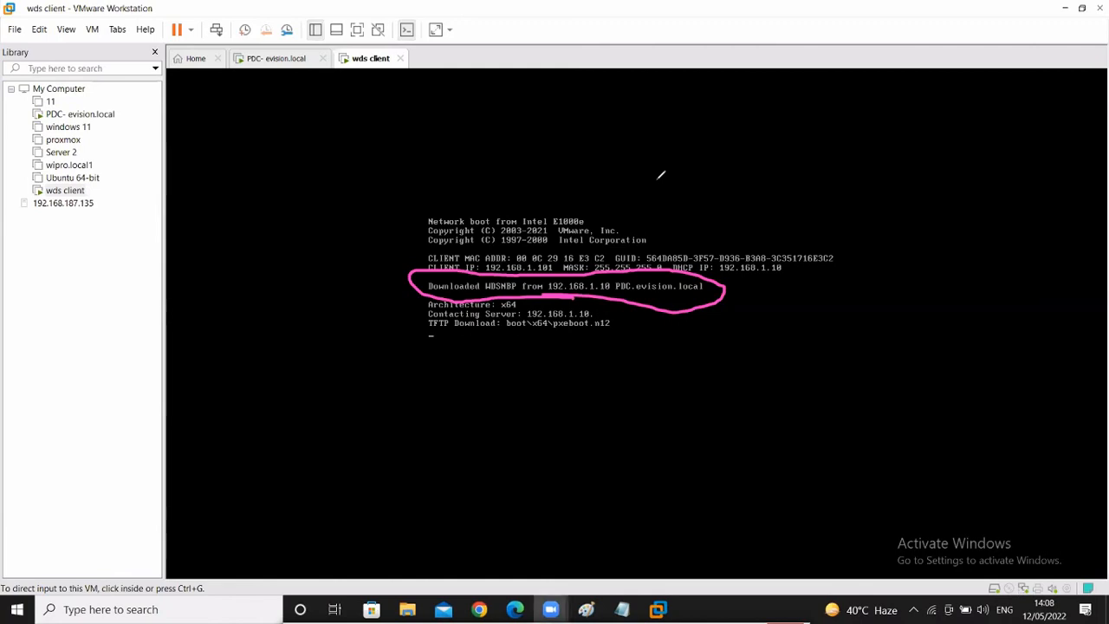
key("ctrl+z")
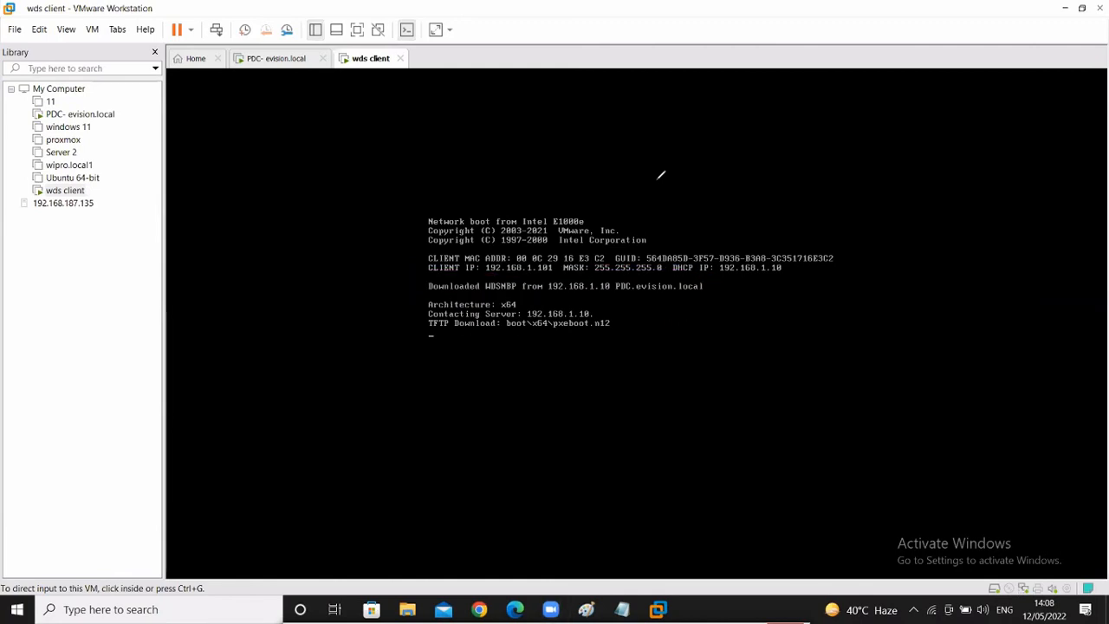
left_click(275, 59)
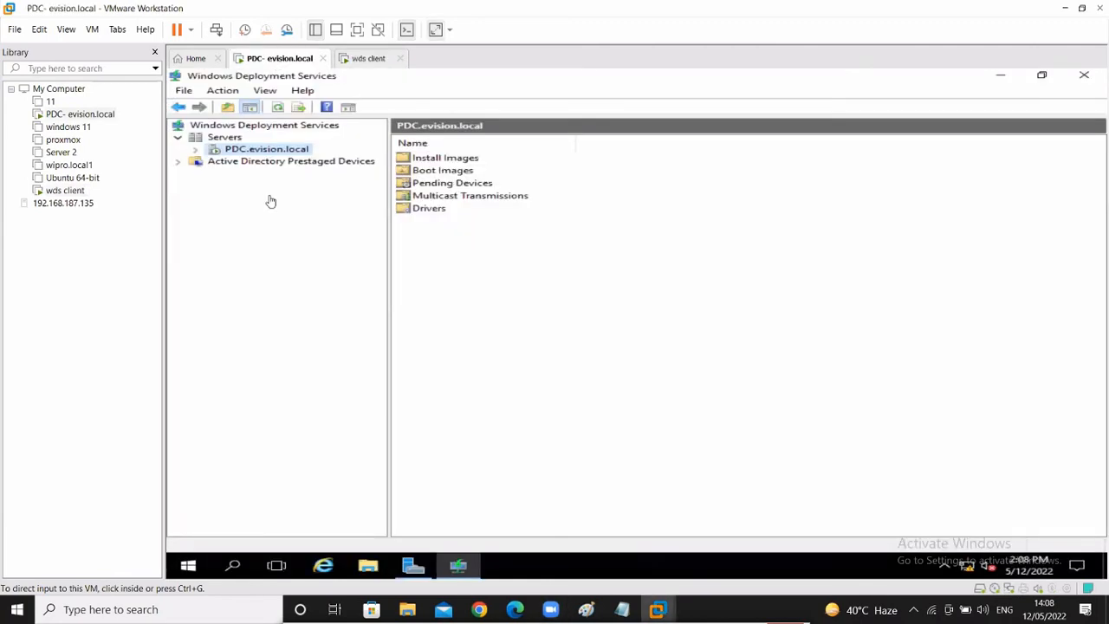
- Review the PDC's Local Server properties in Server Manager, then return to the wds client boot console
left_click(416, 572)
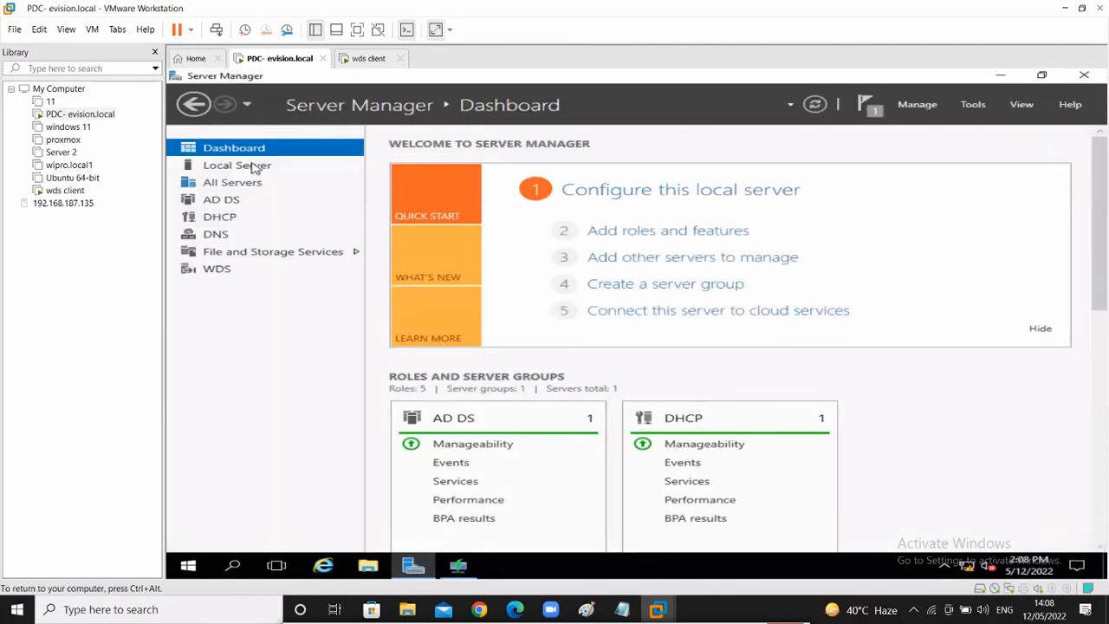
left_click(255, 166)
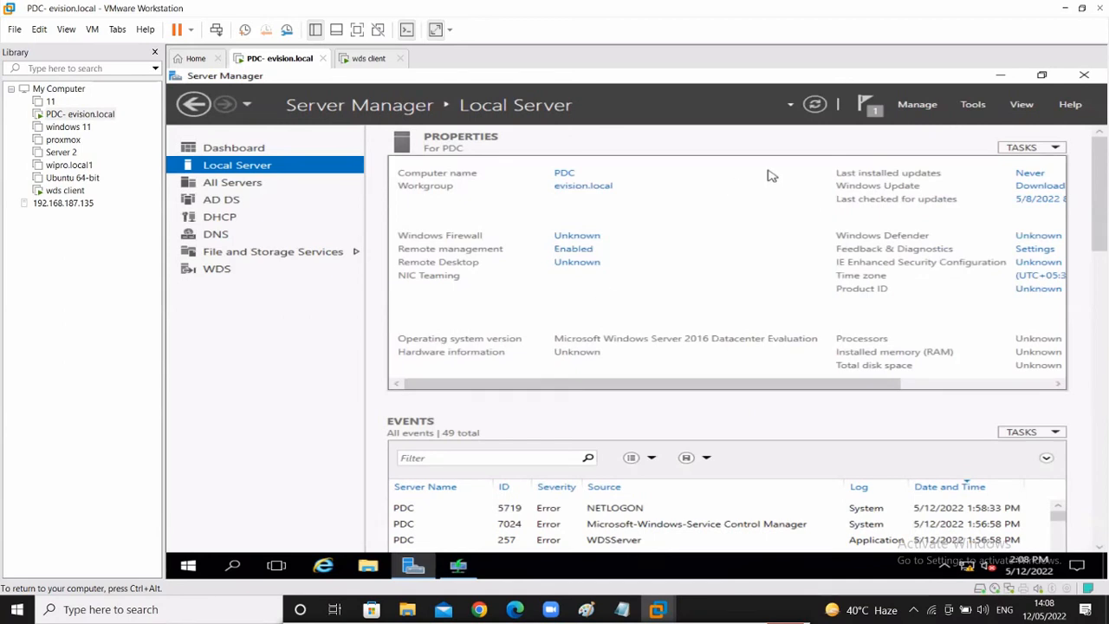
left_click(372, 59)
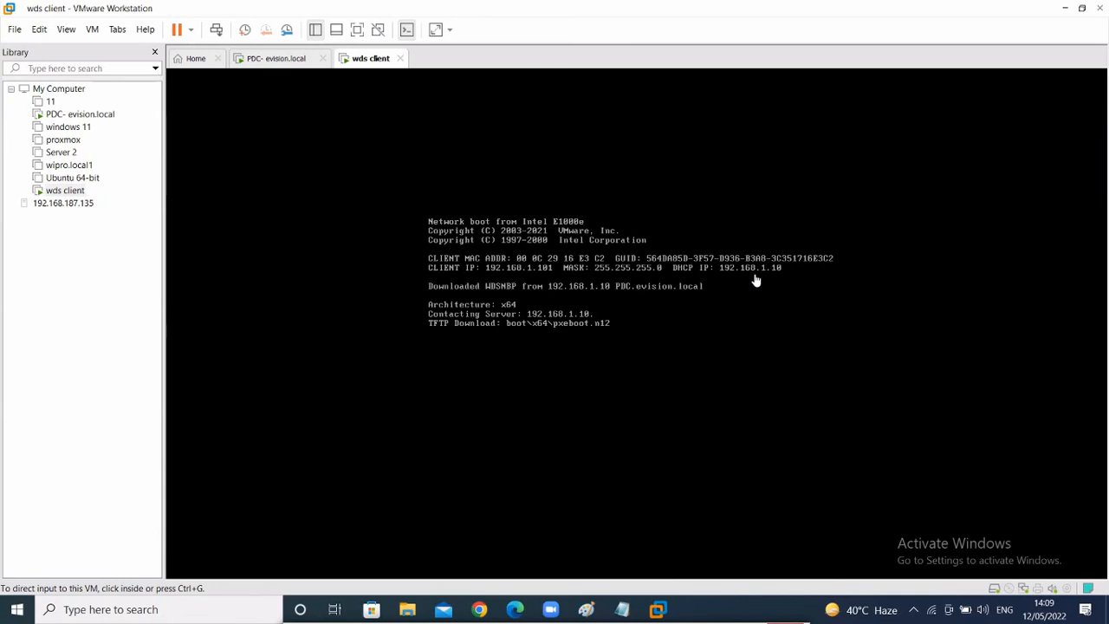
left_click(512, 349)
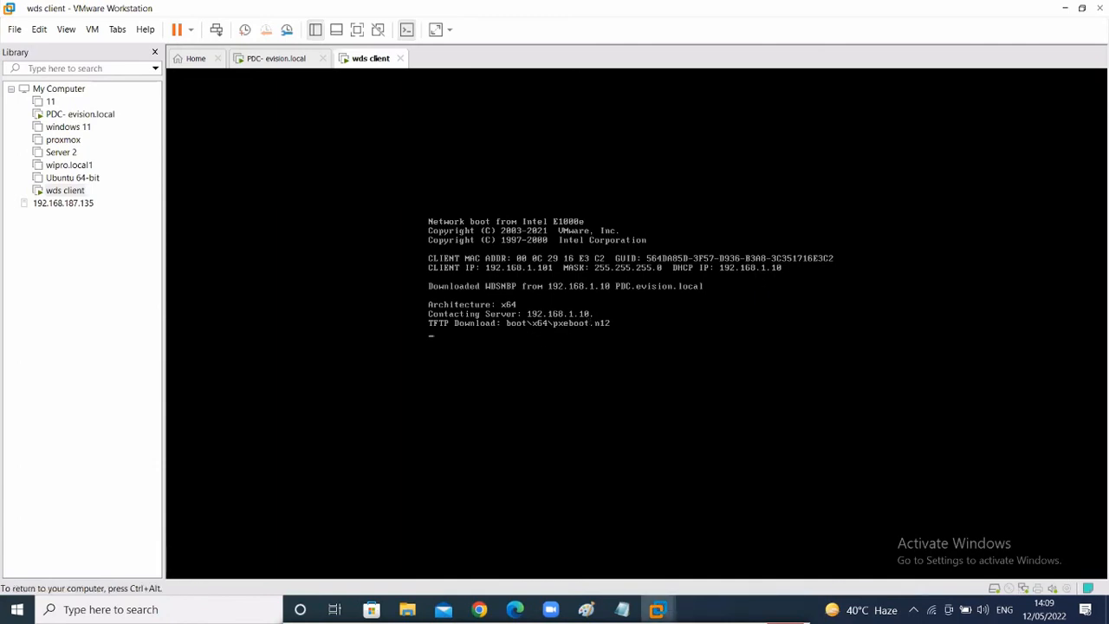
key("ctrl+alt")
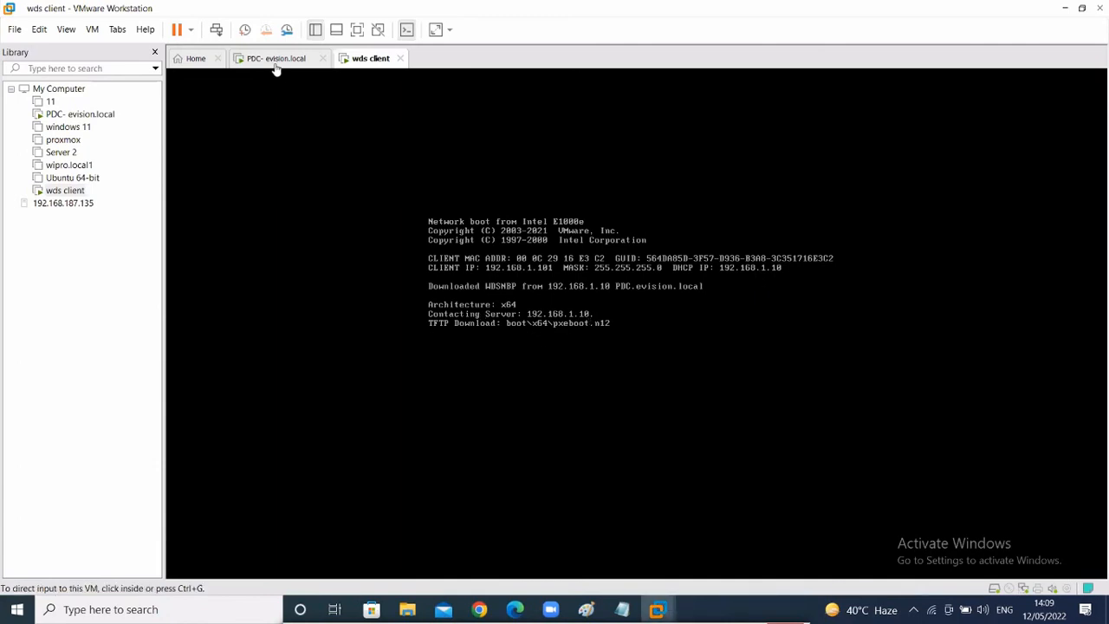
left_click(275, 62)
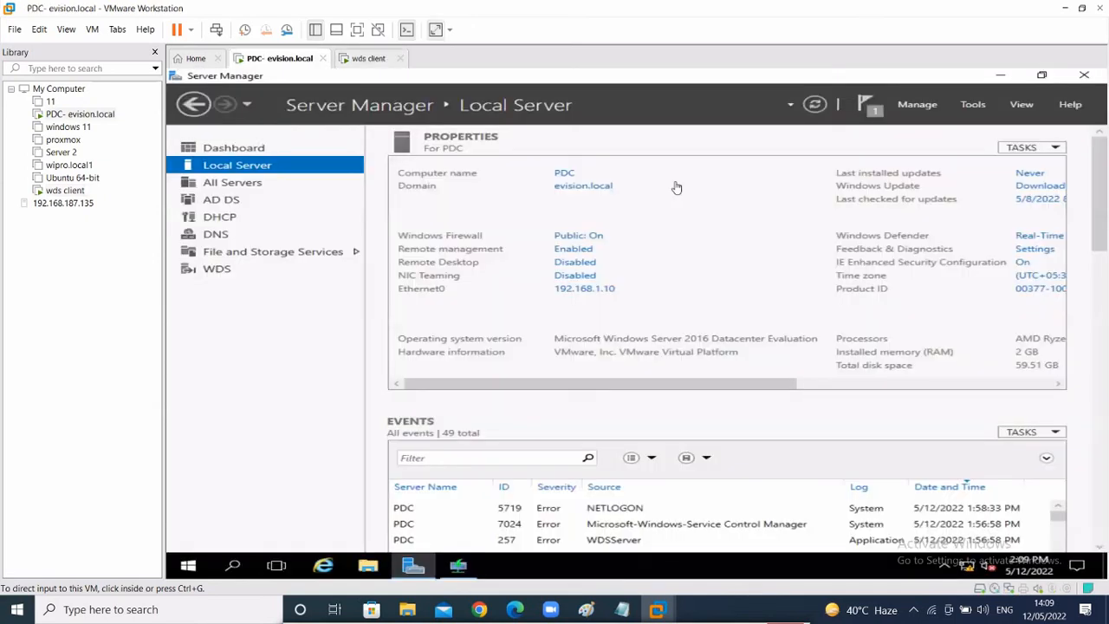
left_click(361, 62)
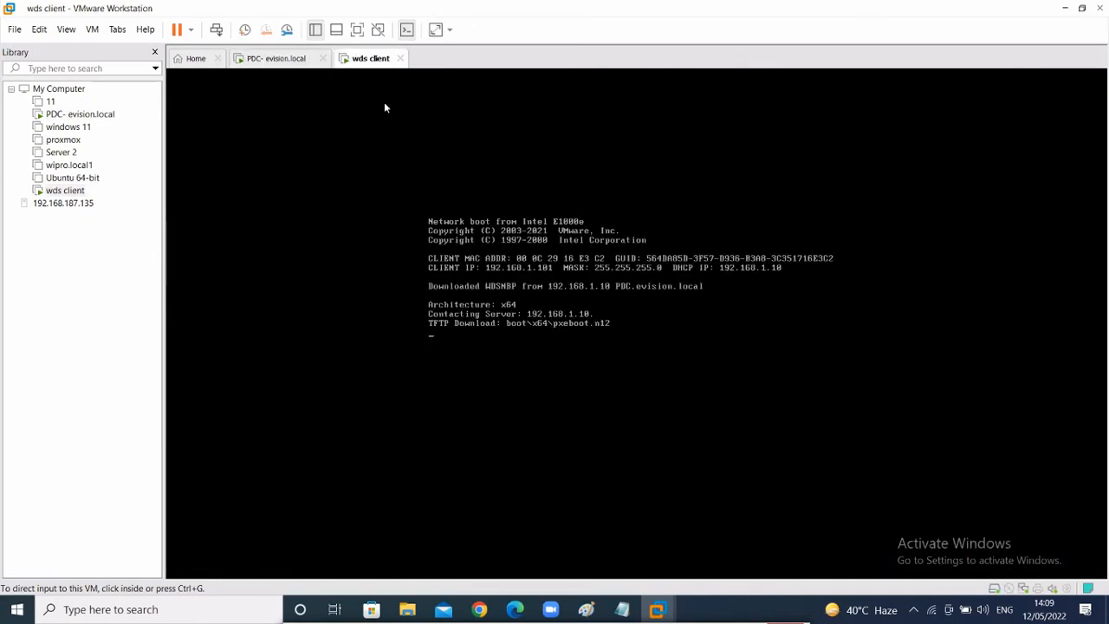
left_click(657, 609)
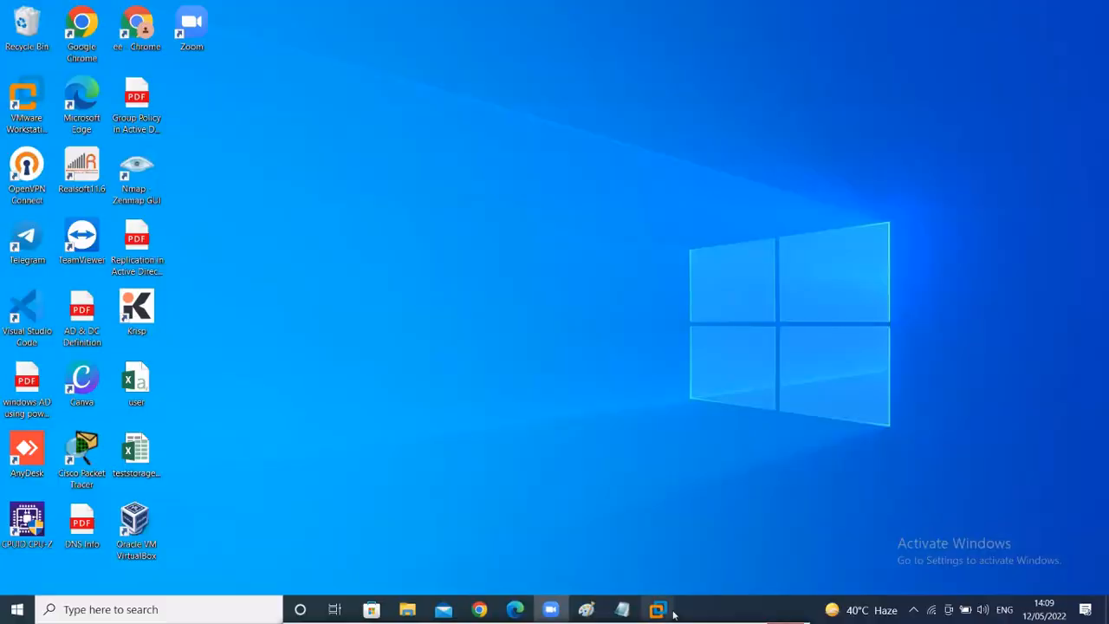
mouse_move(674, 614)
left_click(771, 524)
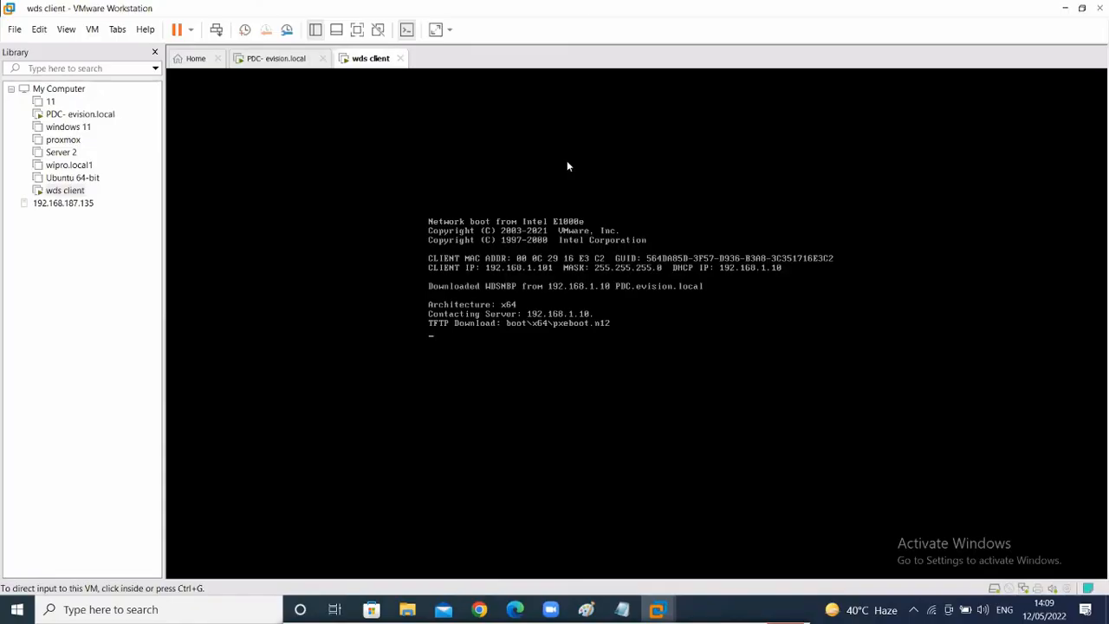
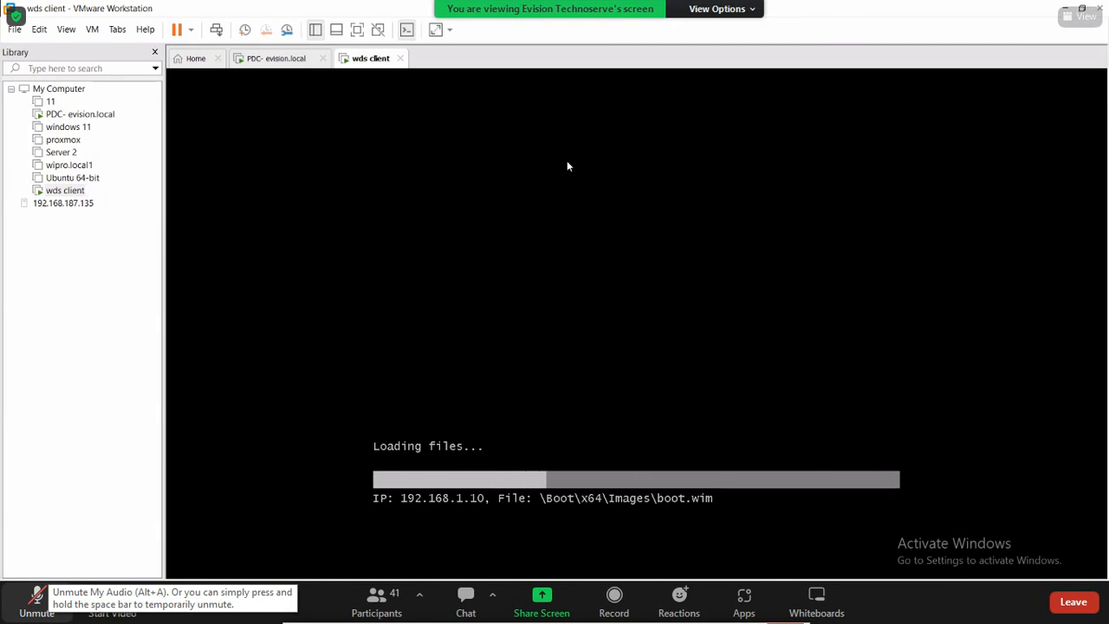
- Start a custom new virtual machine, installing the OS later, and give it a name
left_click(38, 603)
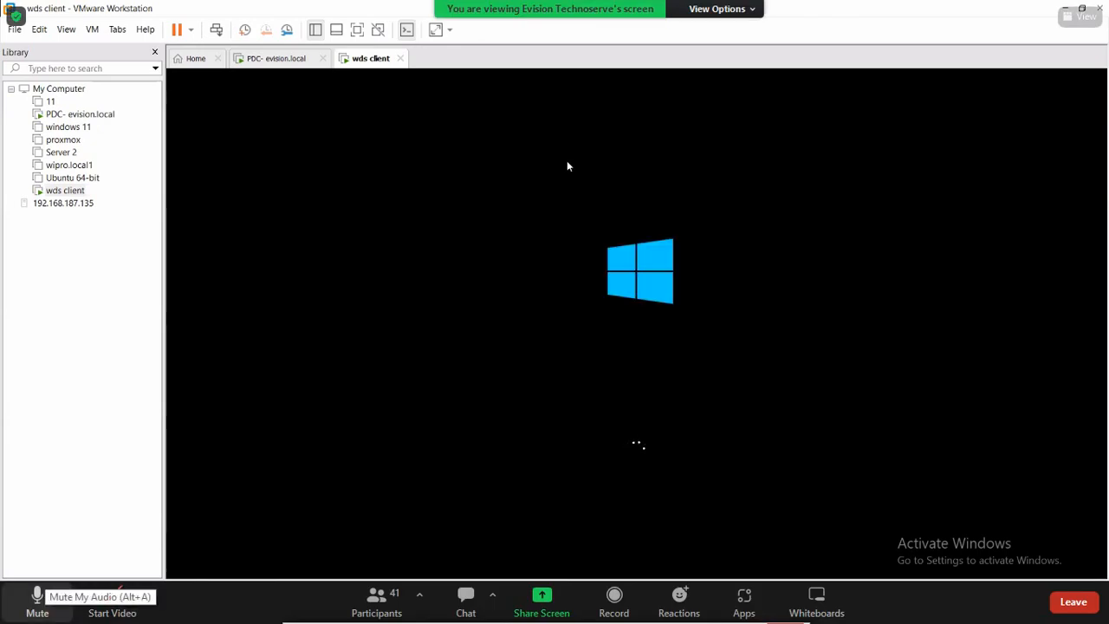
left_click(37, 600)
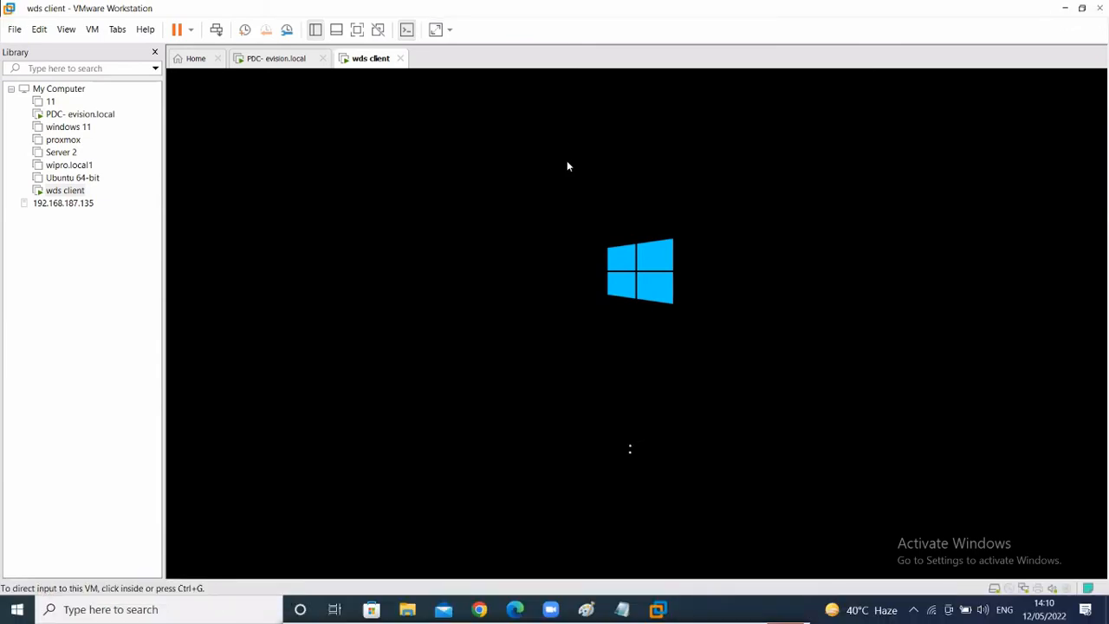
left_click(196, 59)
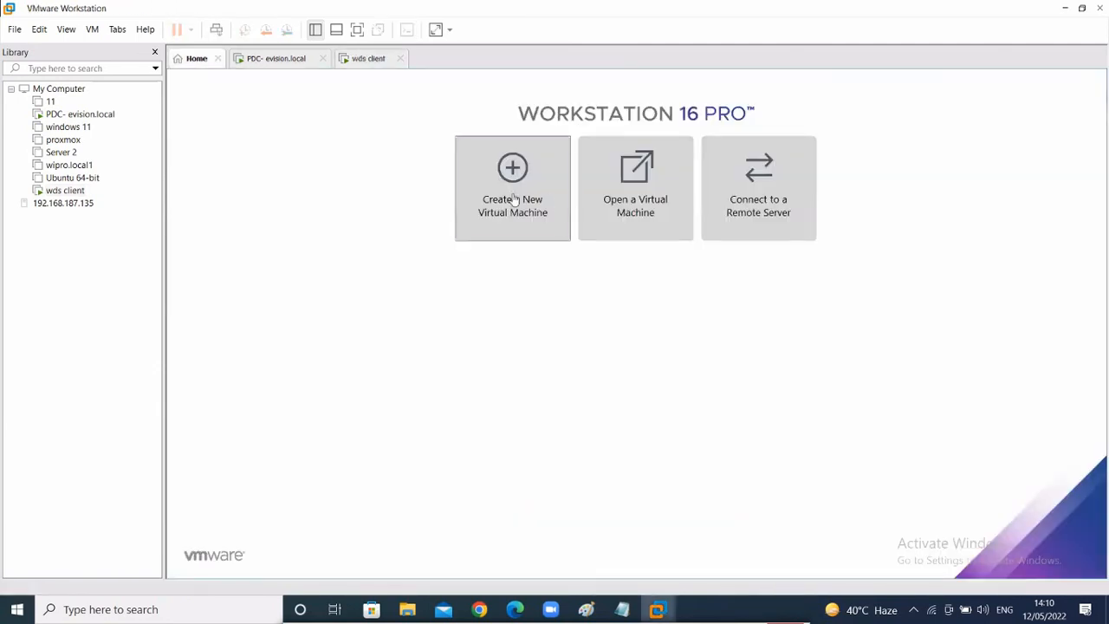
left_click(512, 199)
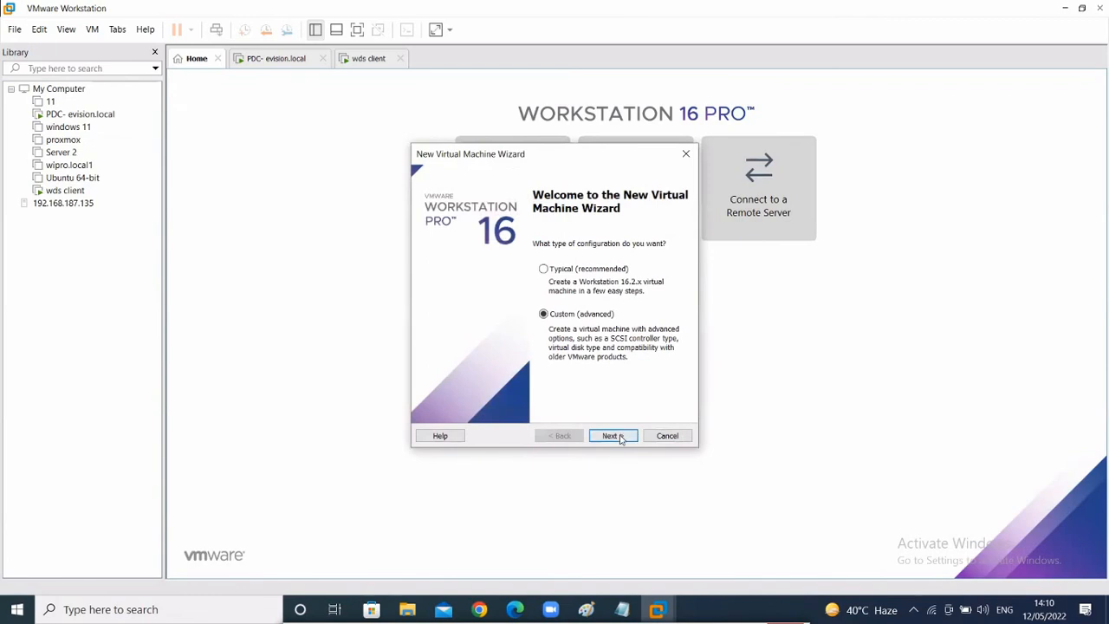
left_click(614, 436)
left_click(620, 437)
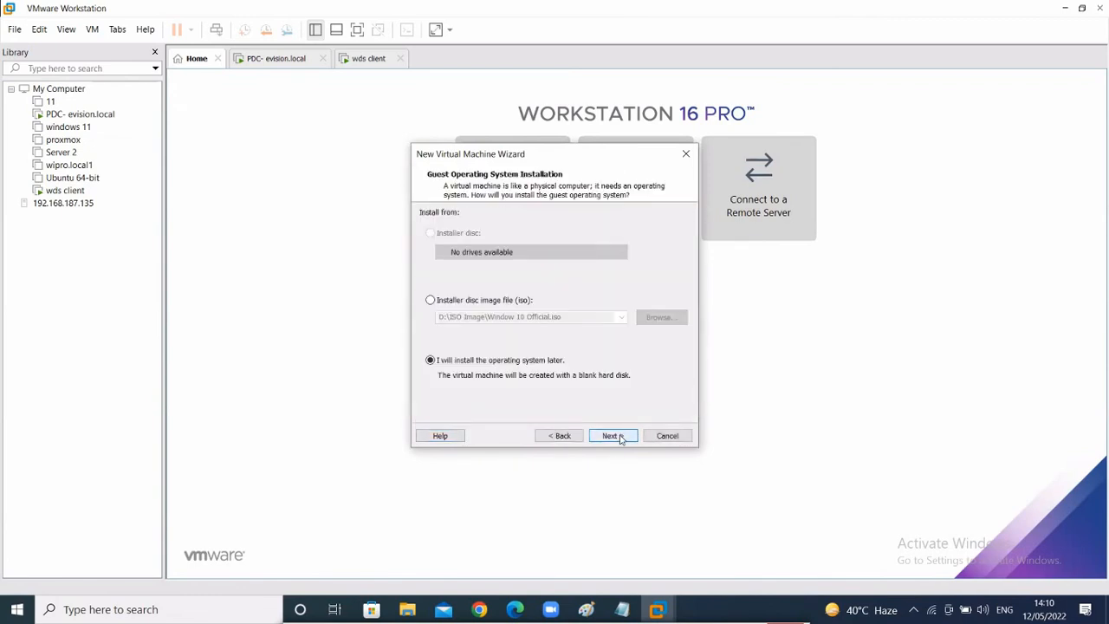
left_click(620, 437)
left_click(613, 436)
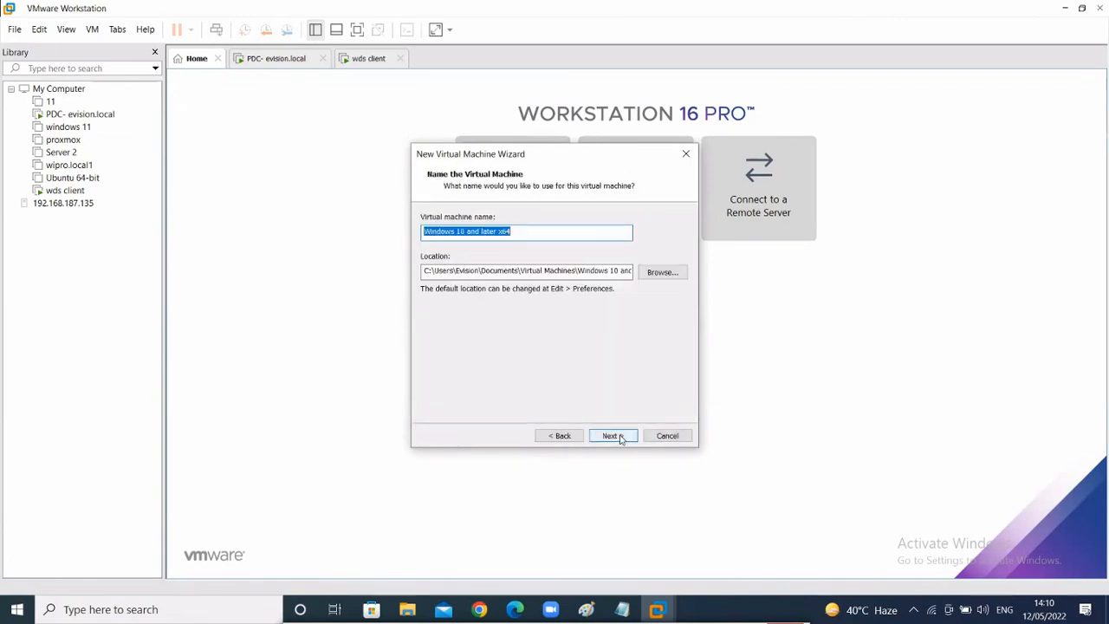
key("BackSpace")
type("6")
left_click(621, 437)
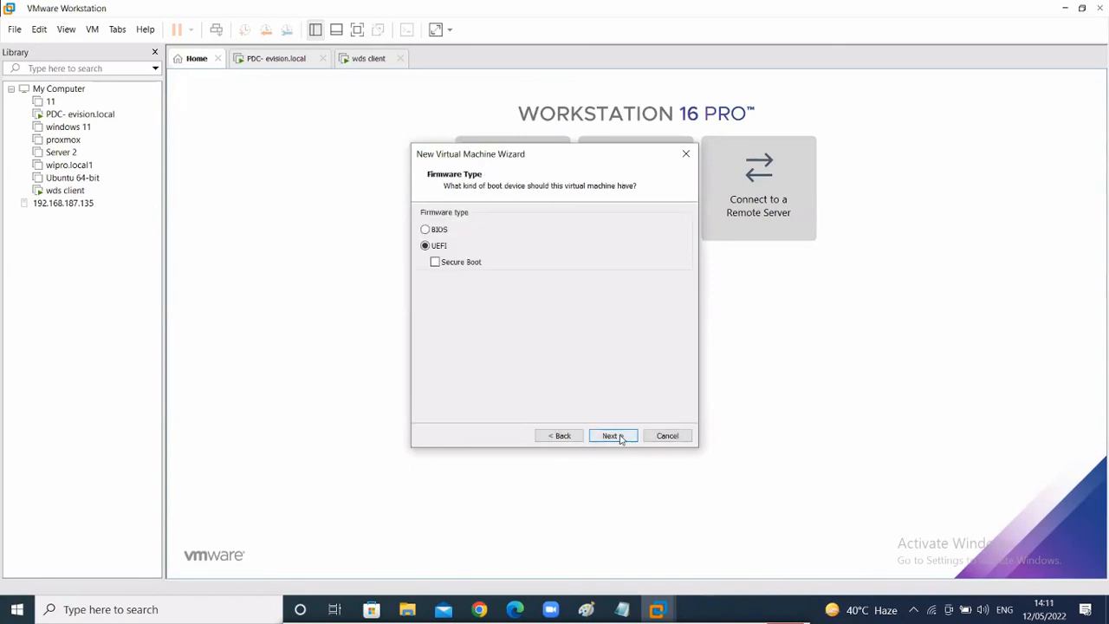
- Keep UEFI and a single processor, give it 1024 MB memory, and finish the wizard
left_click(620, 437)
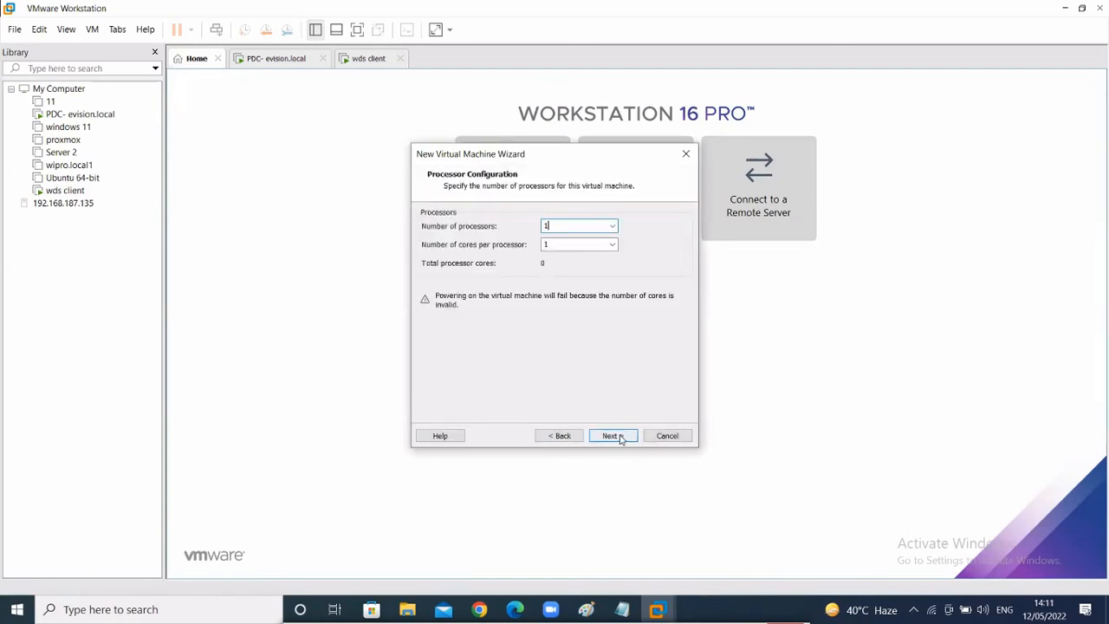
left_click(620, 437)
type("10")
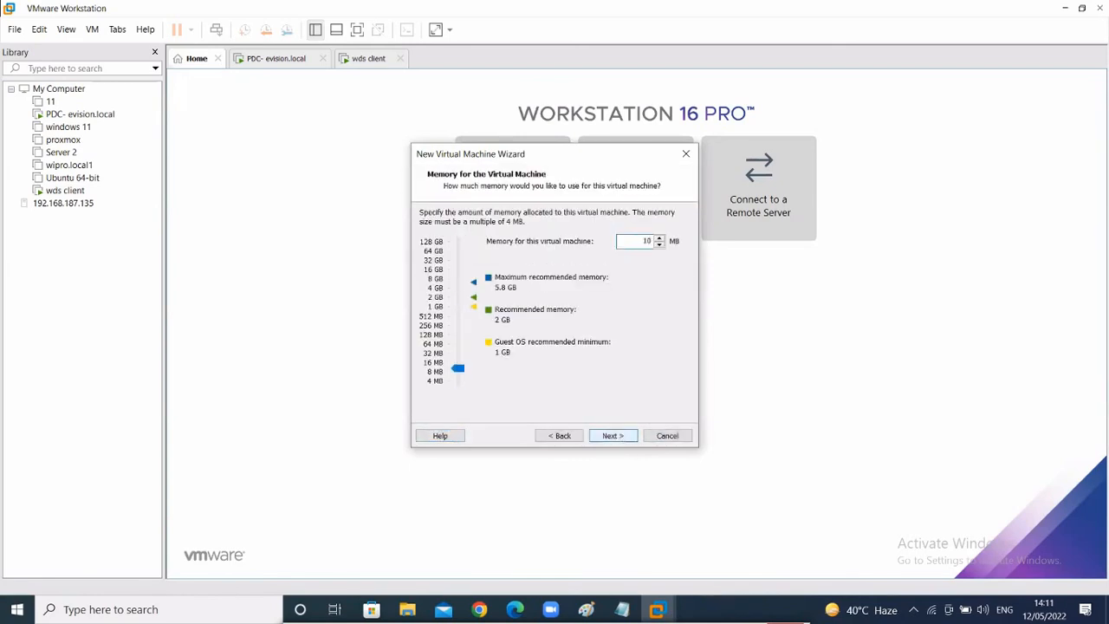
type("24")
left_click(620, 436)
left_click(621, 437)
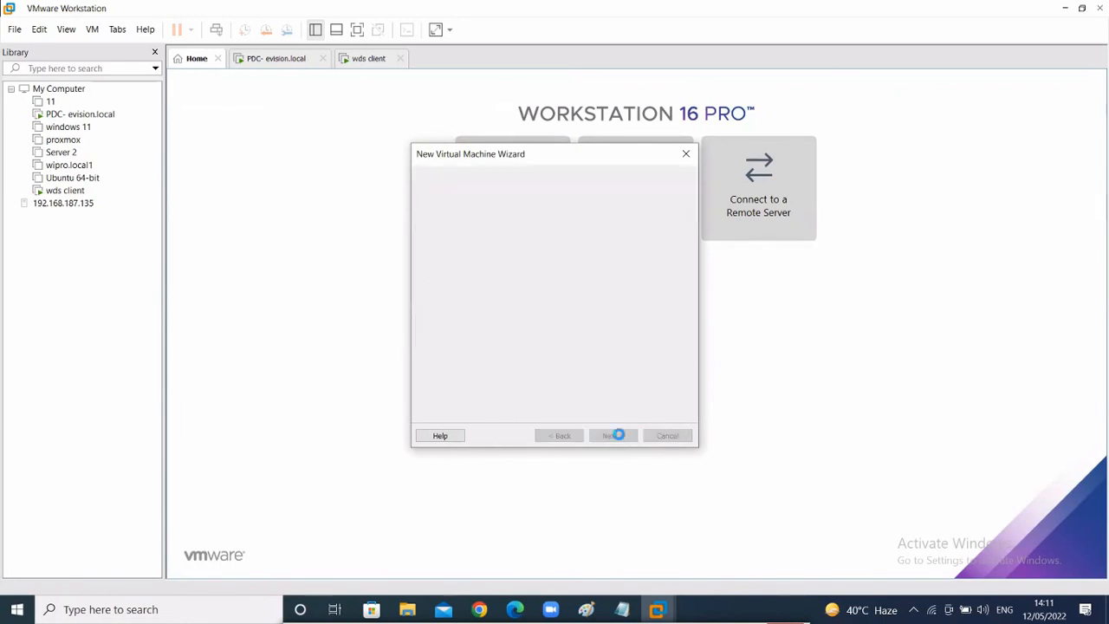
left_click(616, 435)
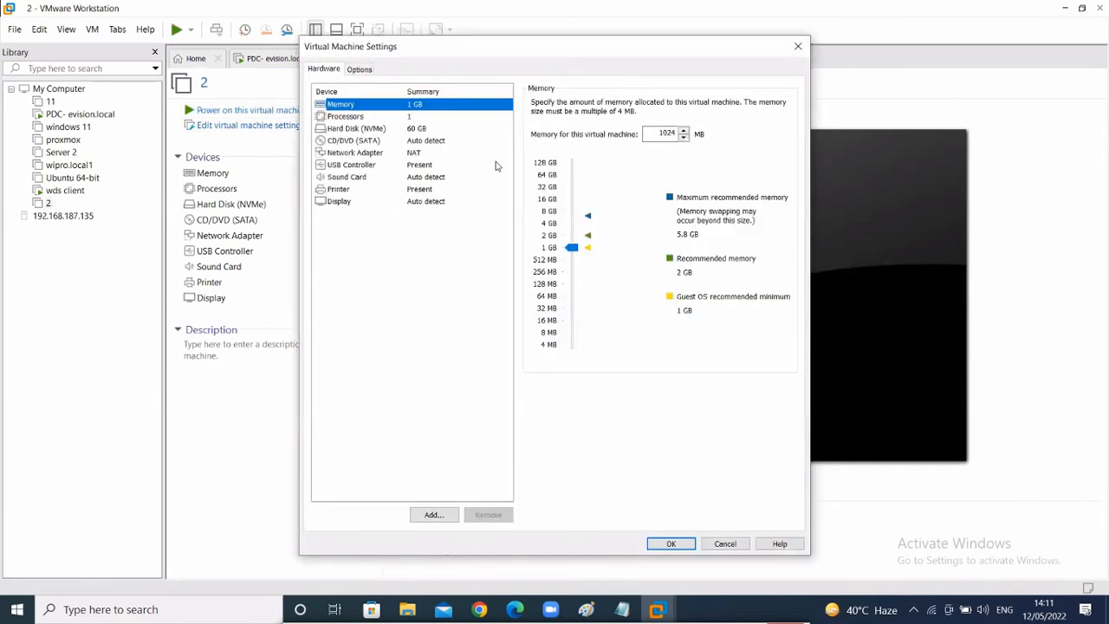
- Put the new VM's network adapter on LAN Segment 1 and power it on
left_click(490, 153)
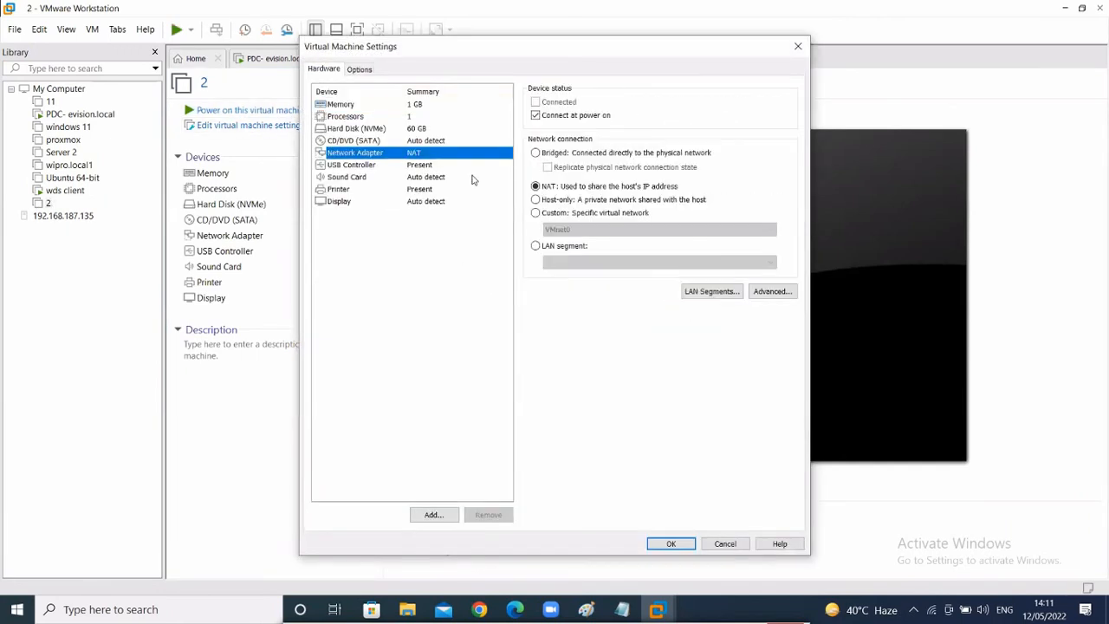
left_click(563, 247)
left_click(563, 262)
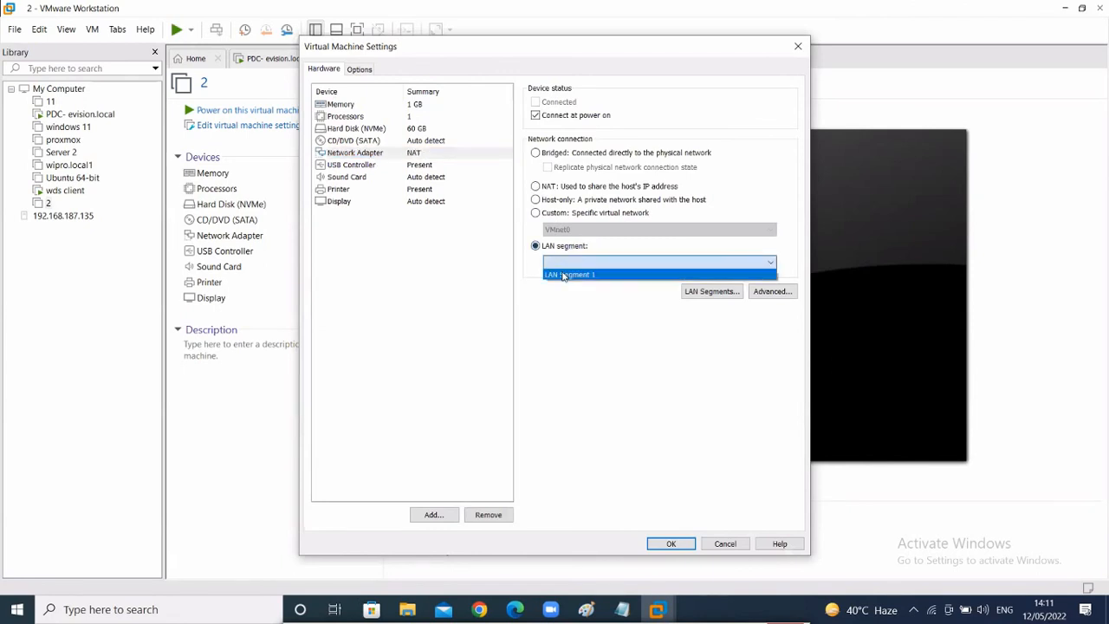
left_click(569, 274)
left_click(669, 543)
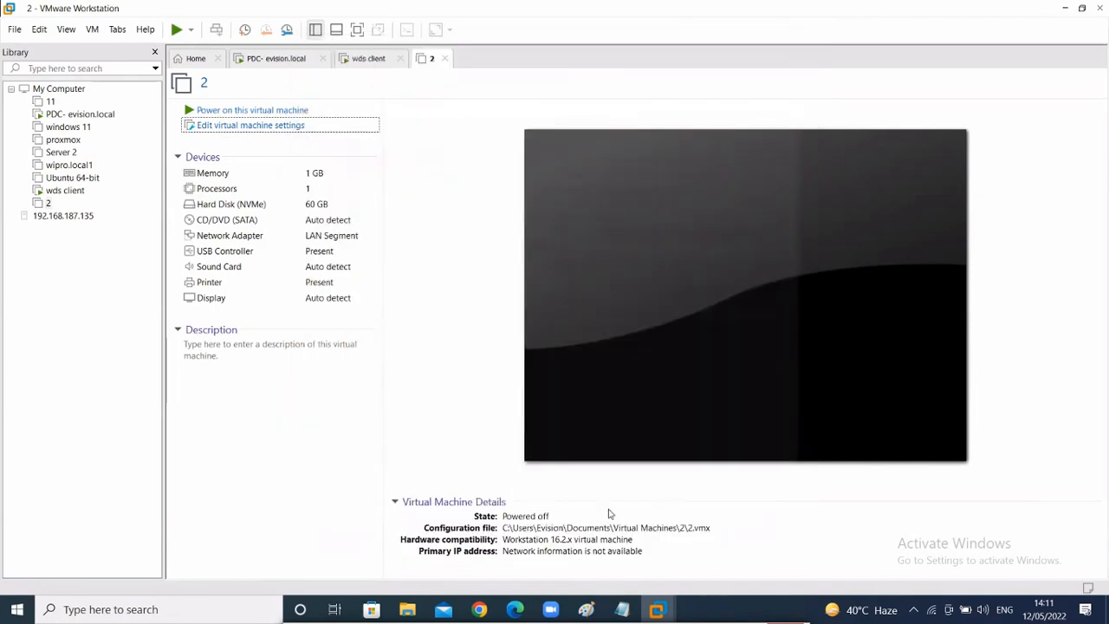
left_click(232, 111)
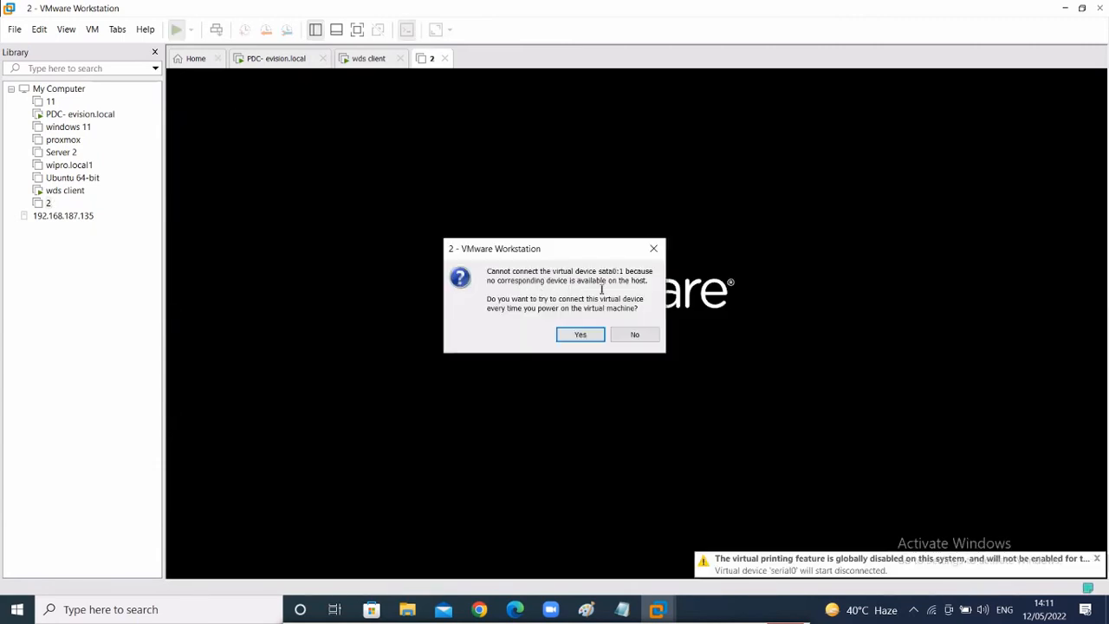
- Accept the sata0:1 prompt and dismiss the warning, let VM 2 PXE-boot, then switch to the wds client
left_click(570, 338)
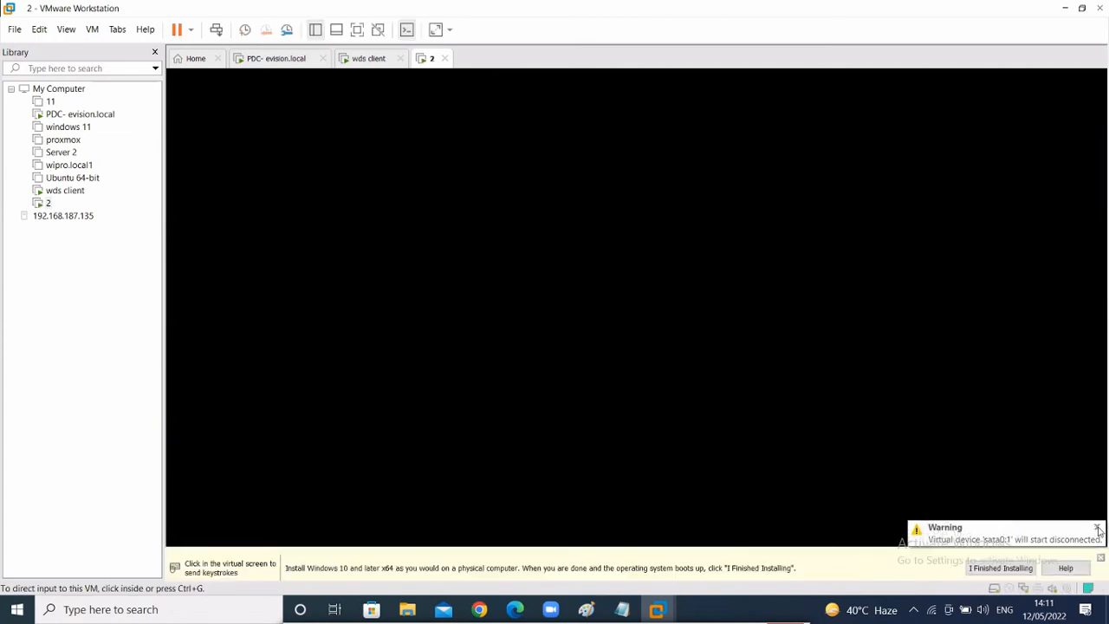
left_click(1097, 520)
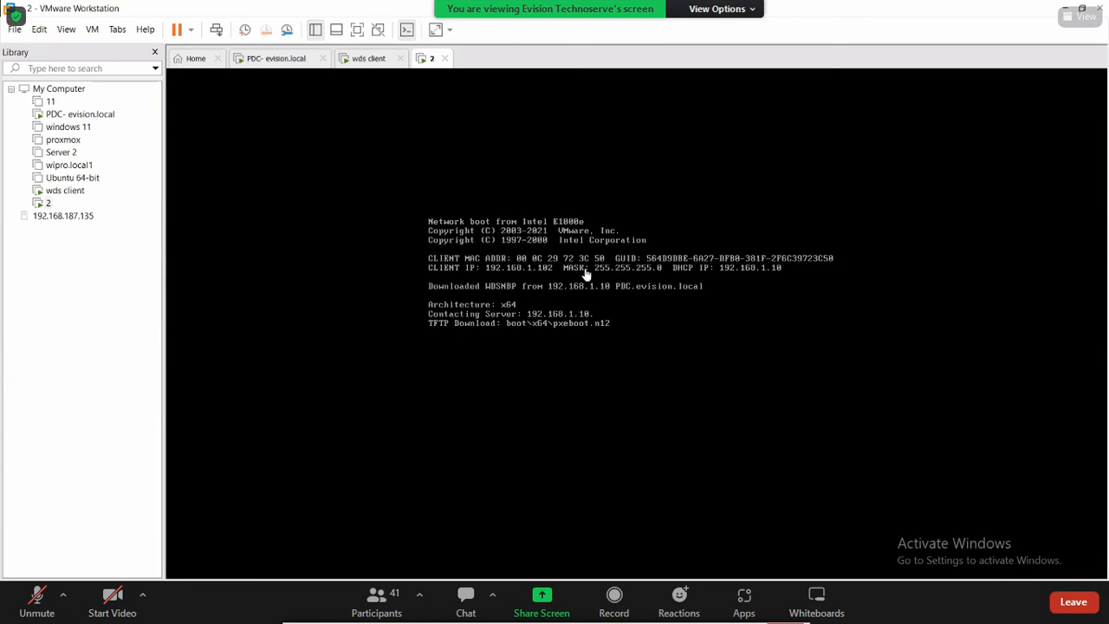
left_click(376, 59)
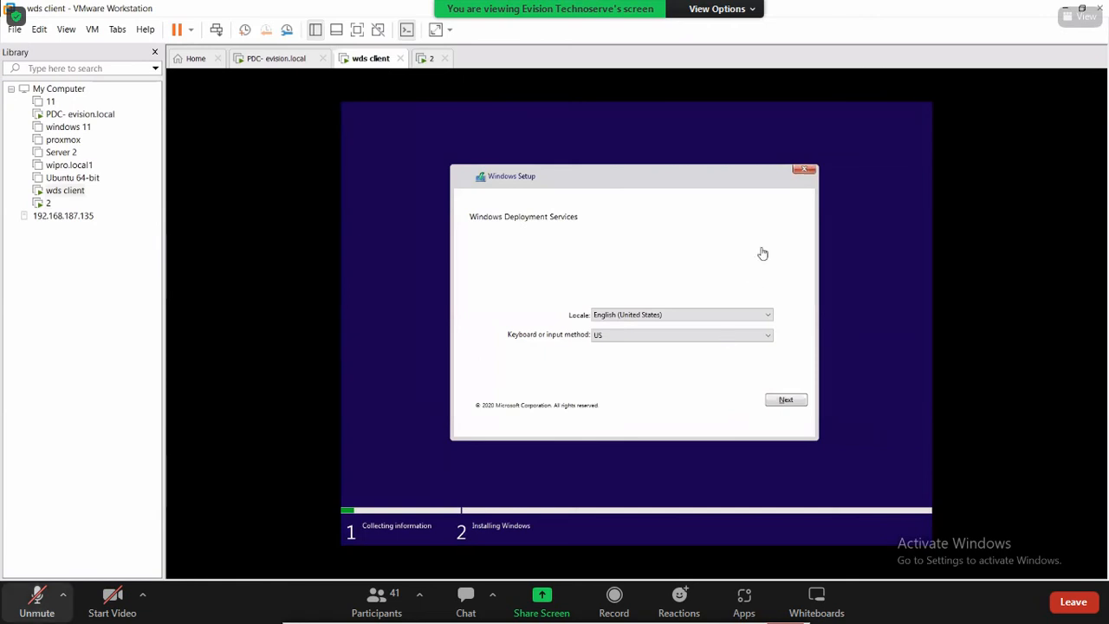
- Accept the locale and sign in to PDC.evision.local as evision.local\administrator
left_click(794, 401)
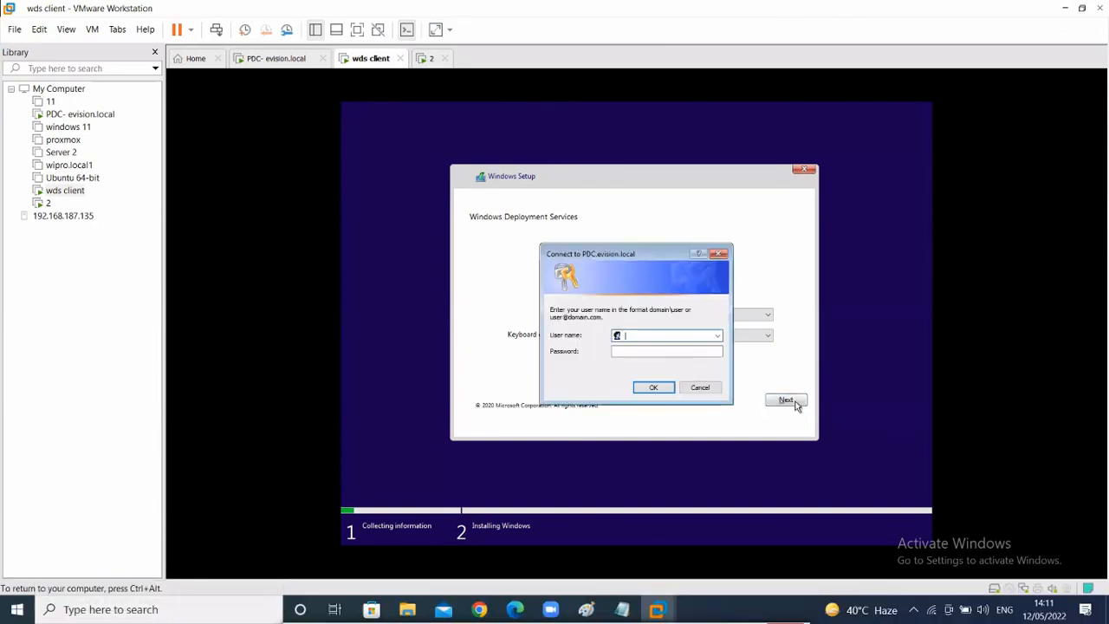
key("ctrl+alt")
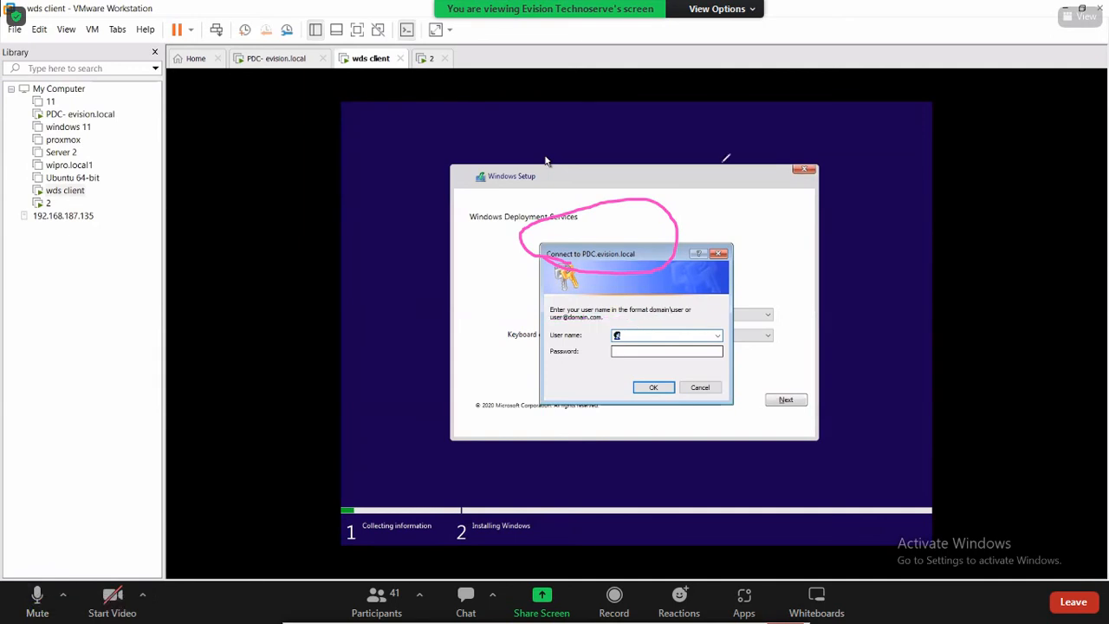
left_click(637, 338)
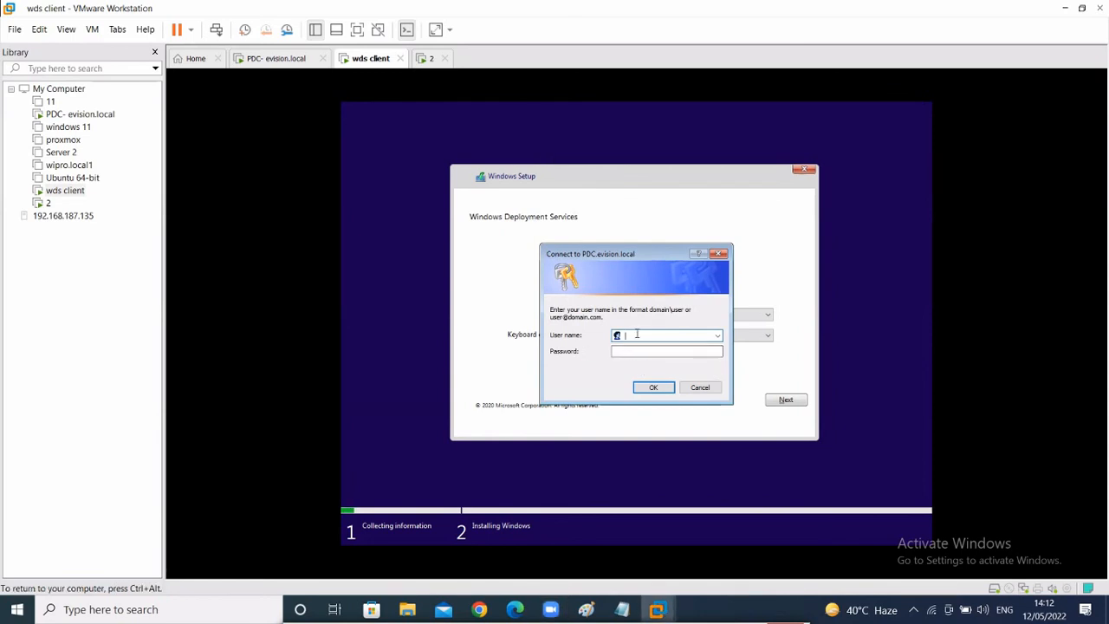
type("evision")
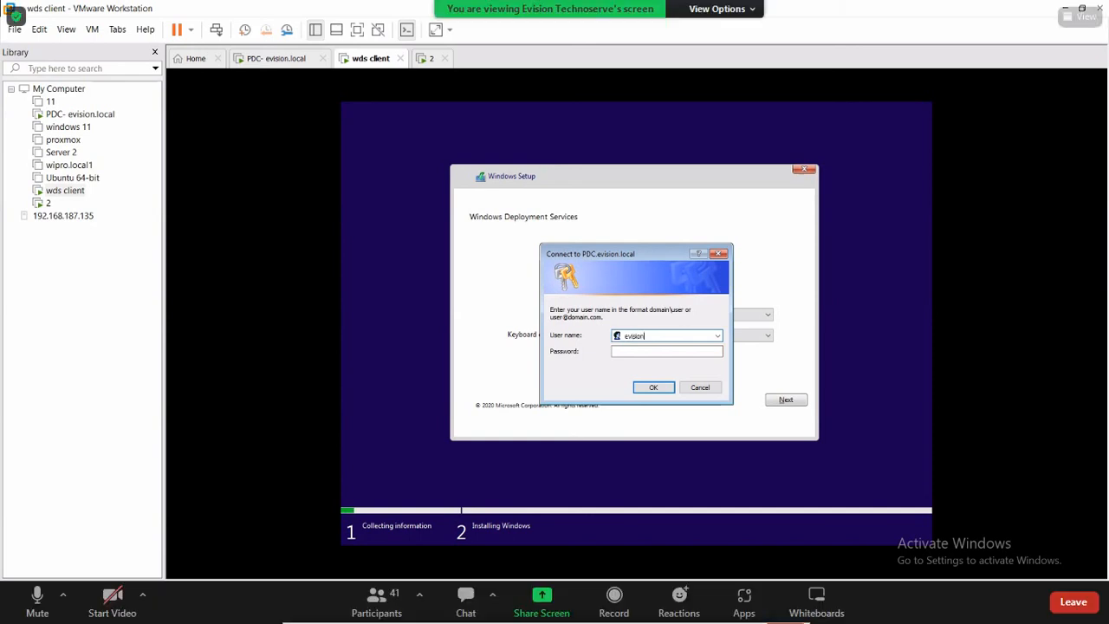
type(".local\\administr")
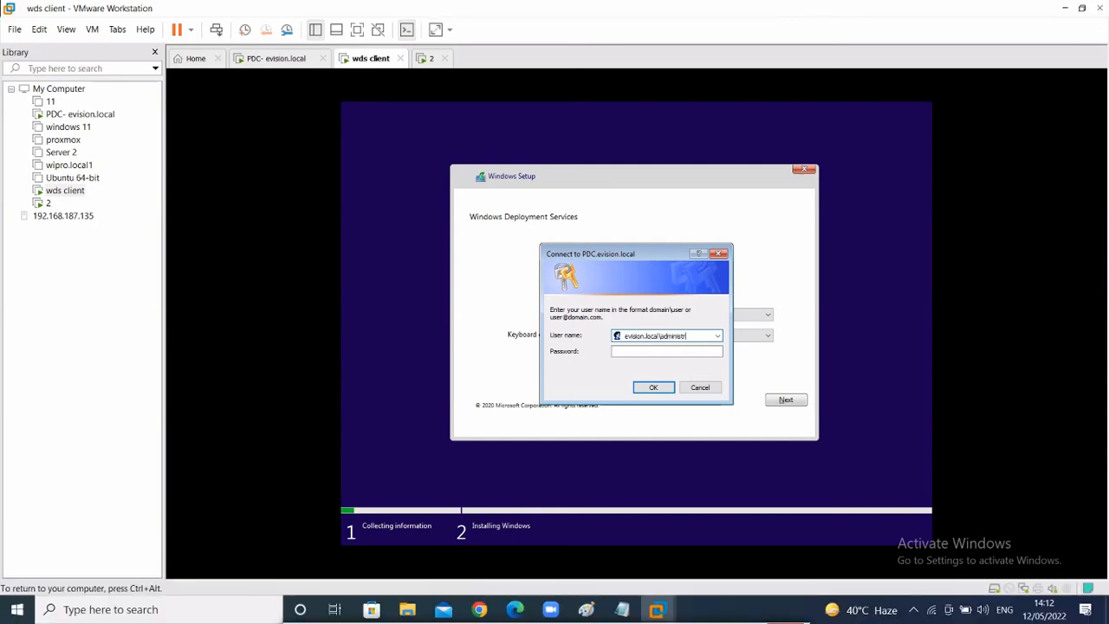
type("ator")
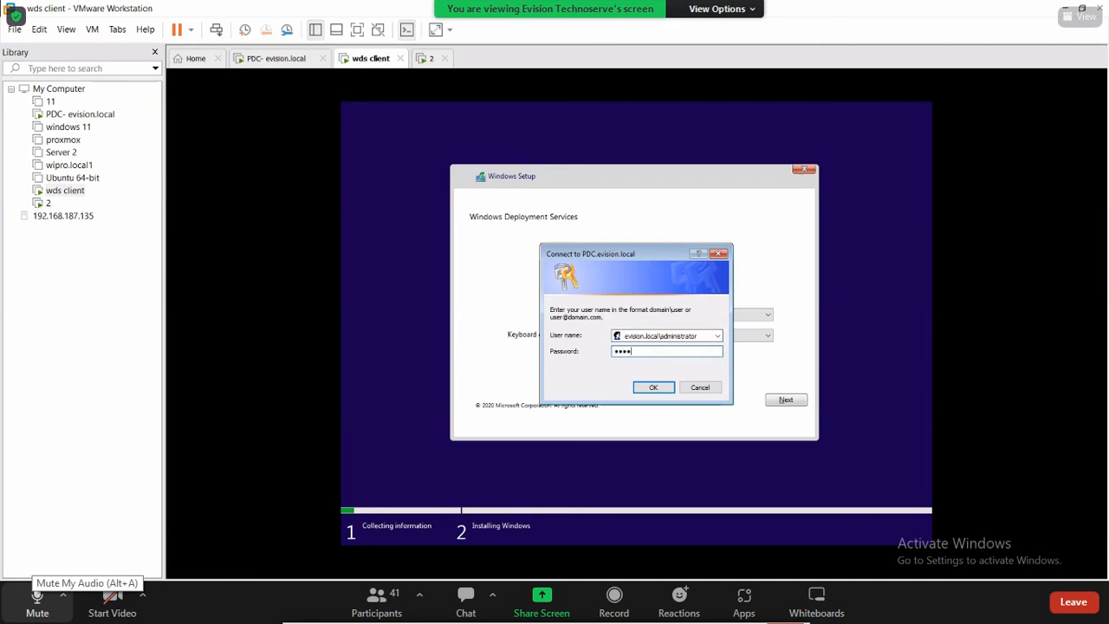
type("•••••••••")
key("Return")
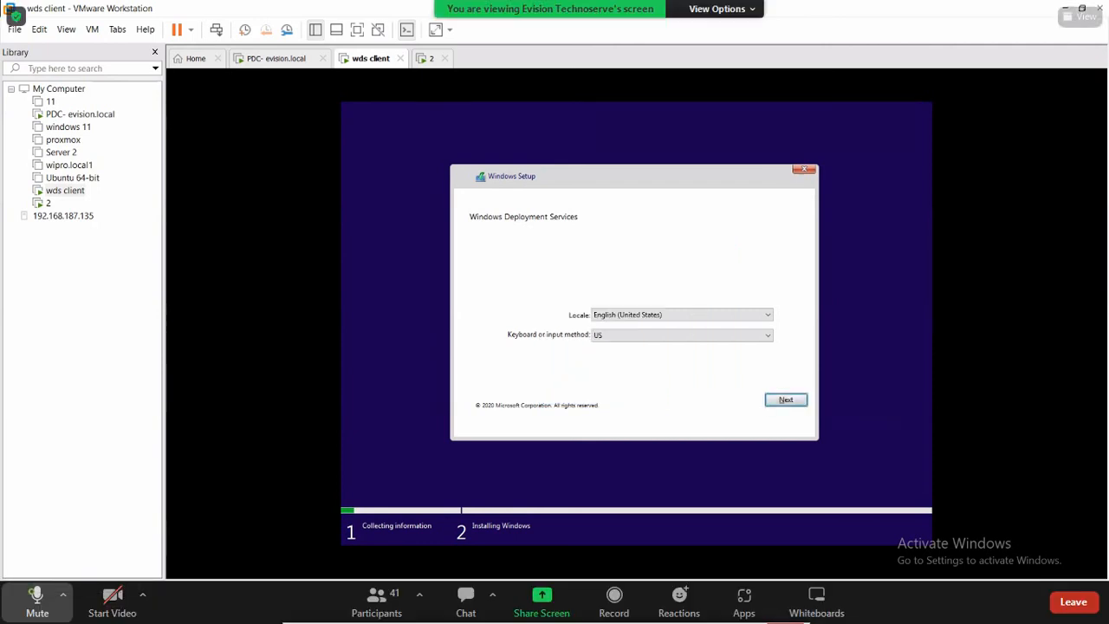
left_click(38, 601)
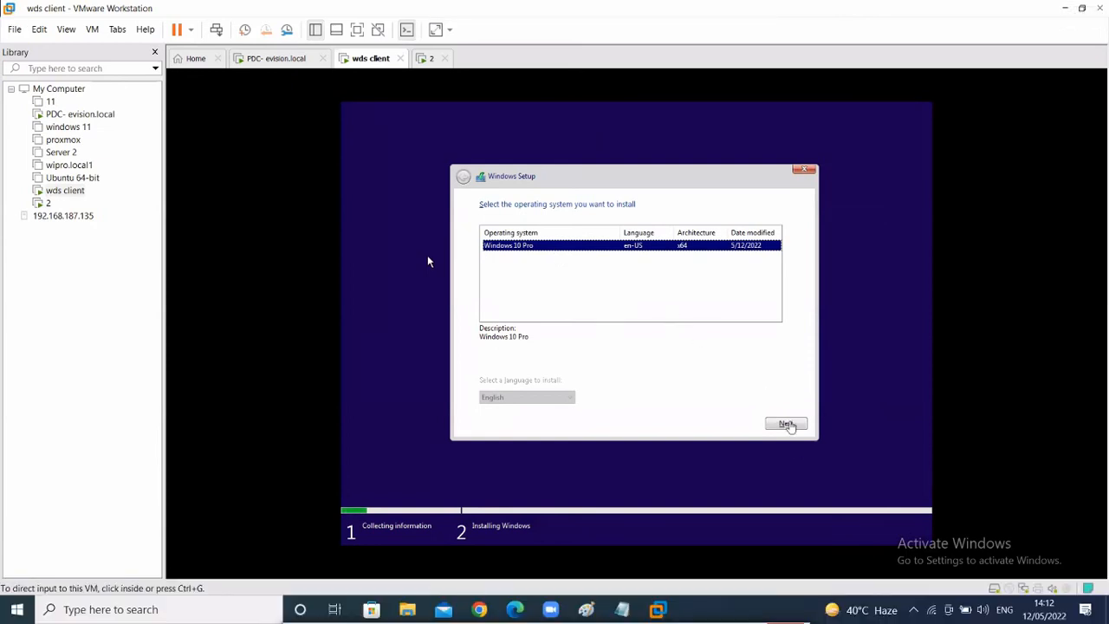
- Pick Windows 10 Pro on the unallocated 60 GB drive, then view machine 2 loading setup
left_click(785, 423)
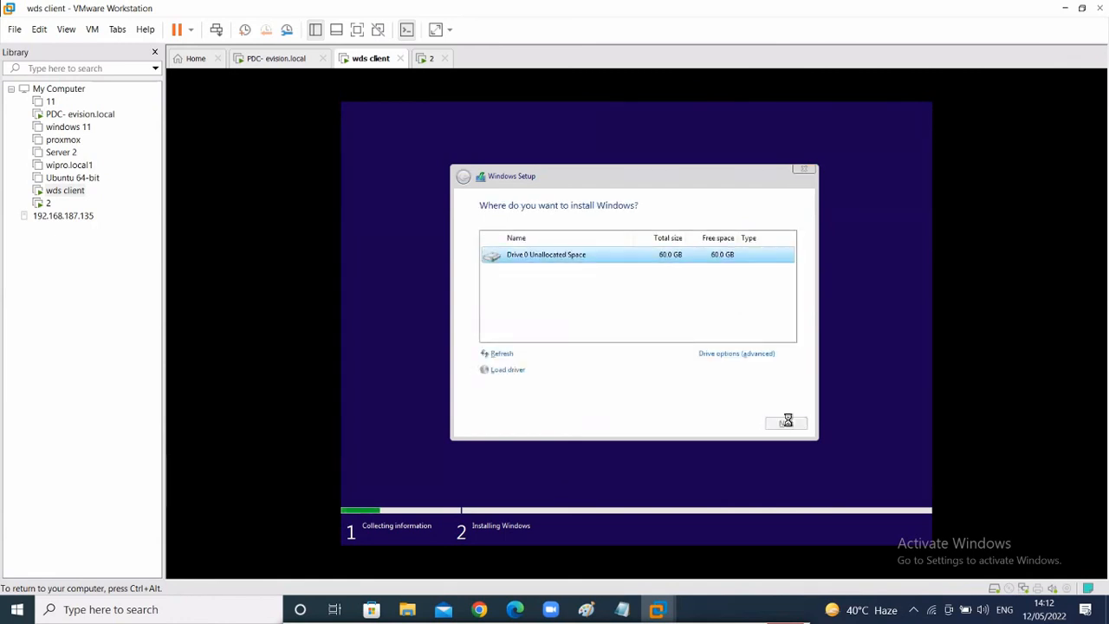
left_click(786, 423)
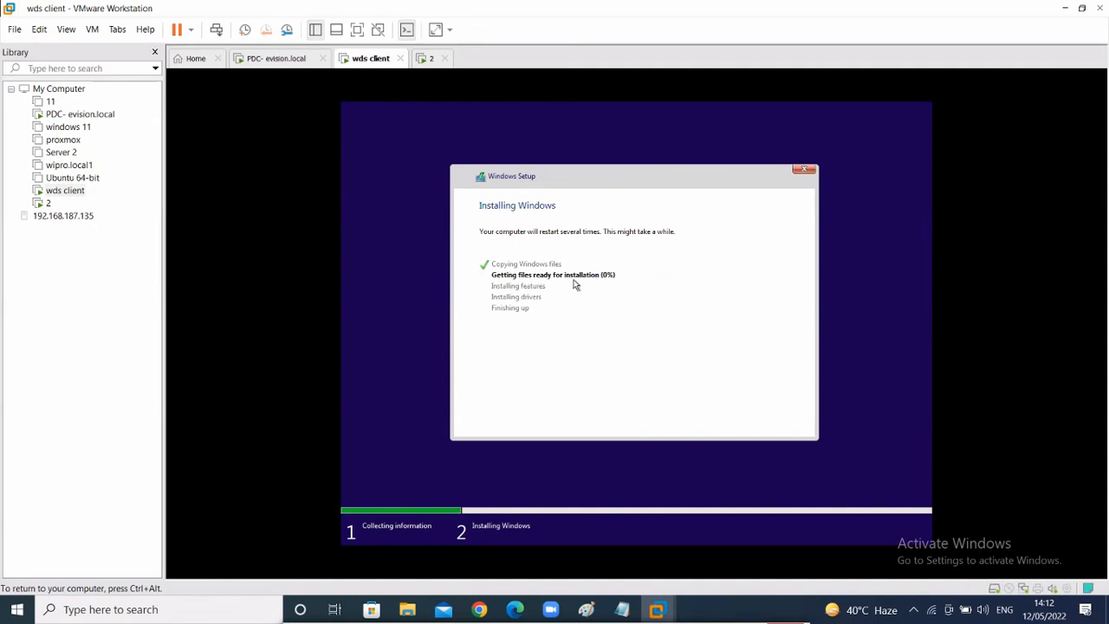
left_click(430, 59)
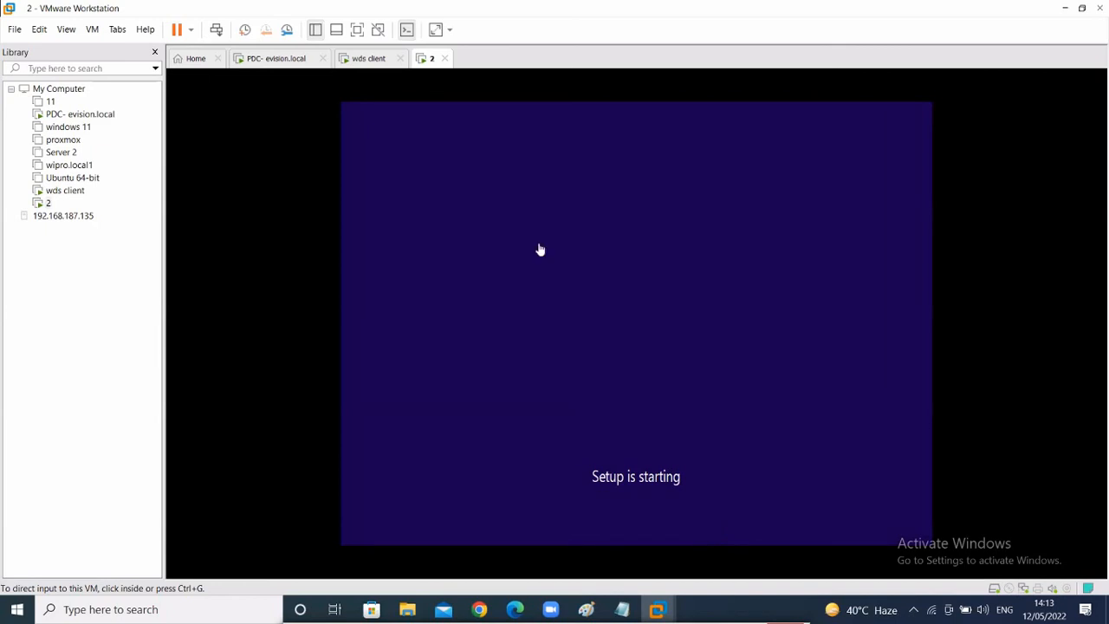
- Check the wds client, circle machine 2's WDS heading, and accept English (United States) with US keyboard
left_click(383, 60)
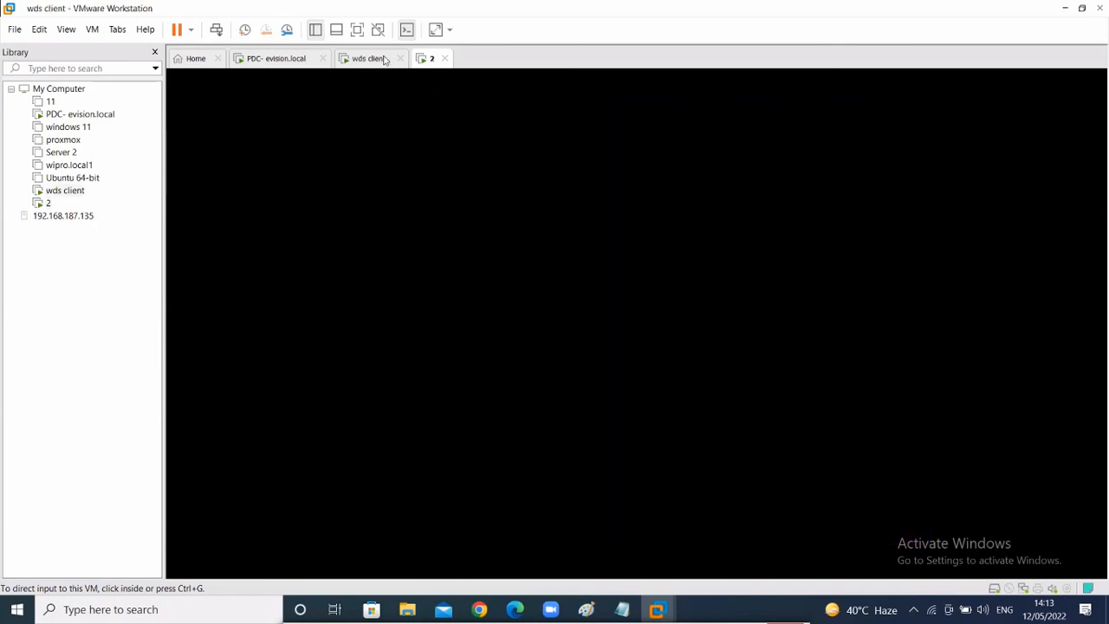
left_click(432, 59)
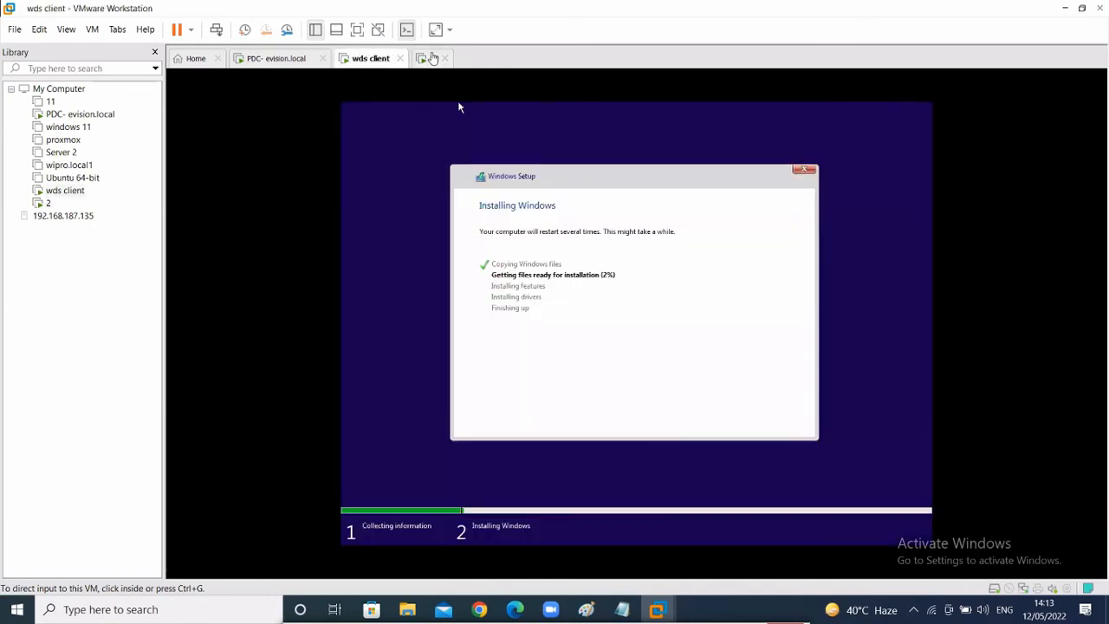
left_click(432, 59)
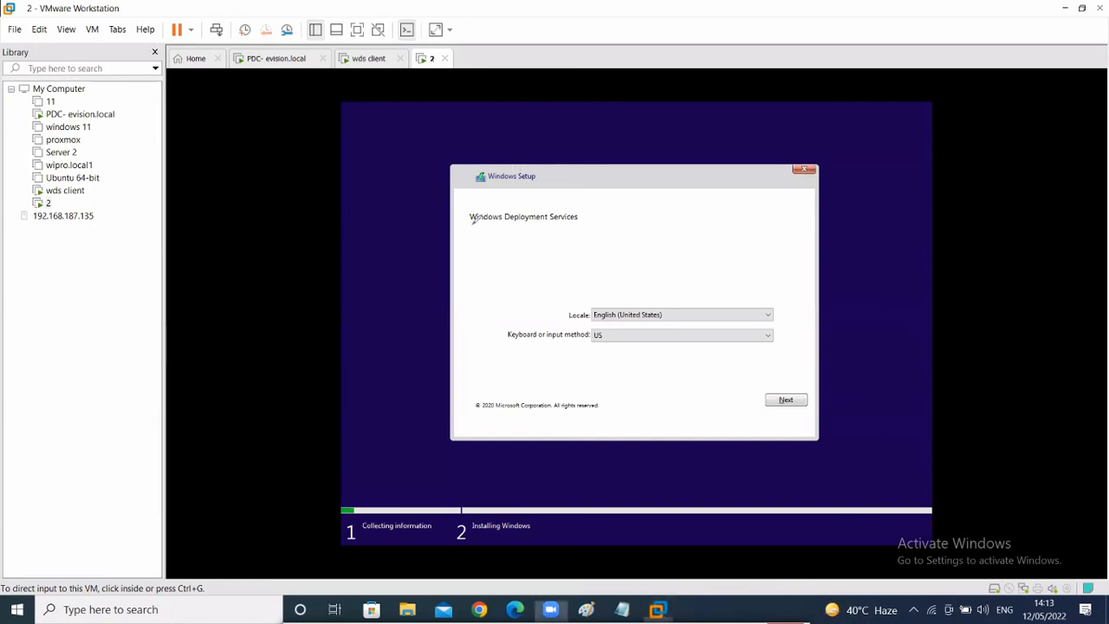
mouse_move(456, 230)
left_mouse_down()
mouse_move(561, 251)
mouse_move(409, 204)
mouse_move(515, 227)
left_mouse_up()
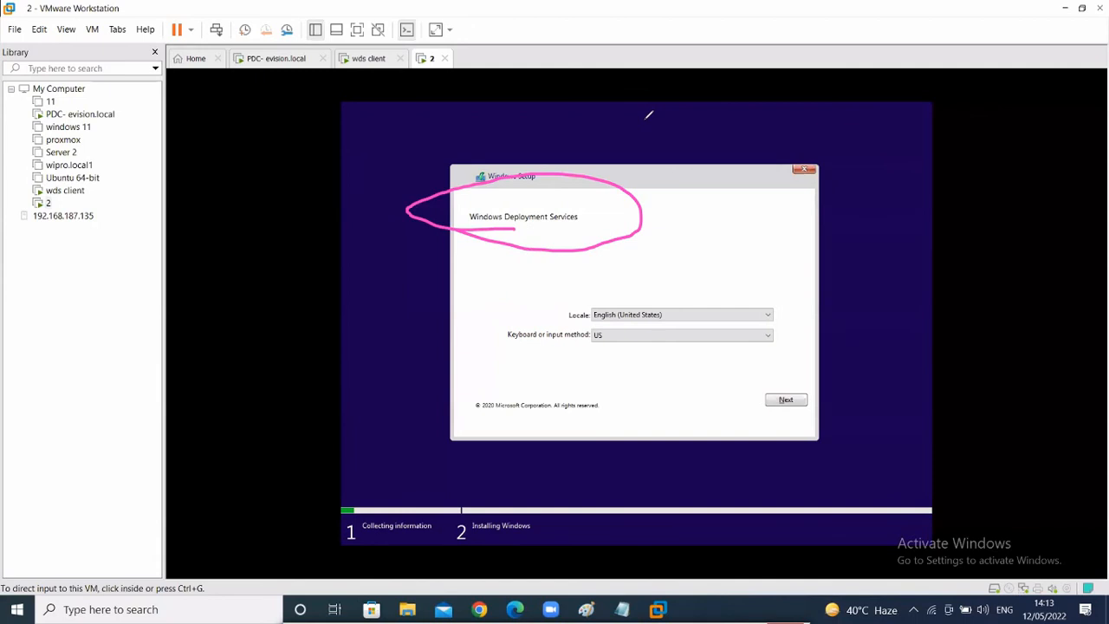
key("Escape")
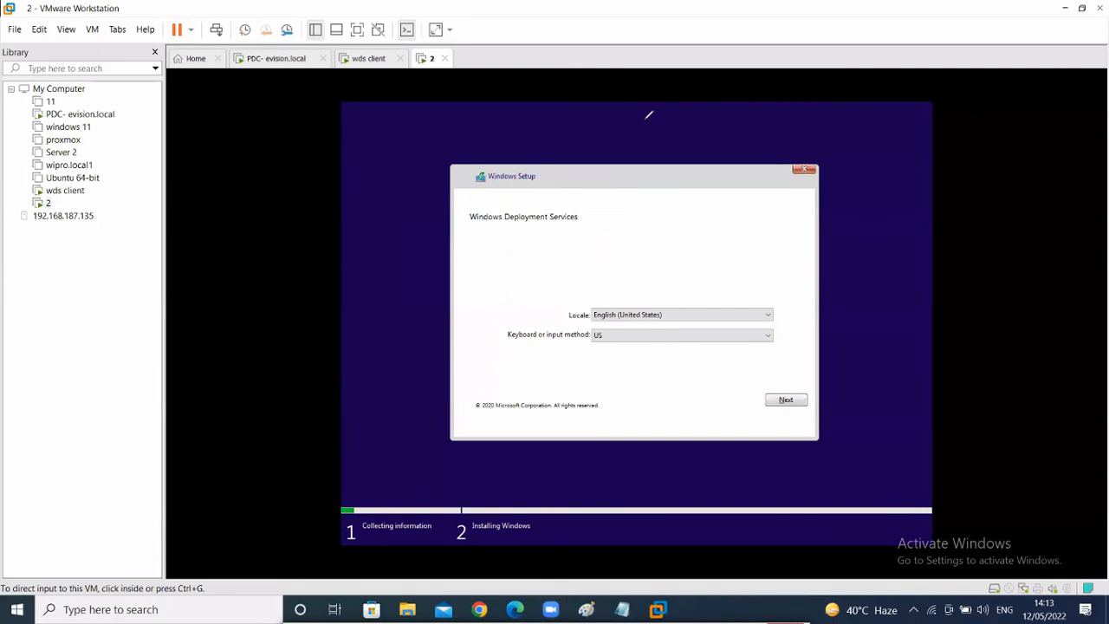
left_click(789, 404)
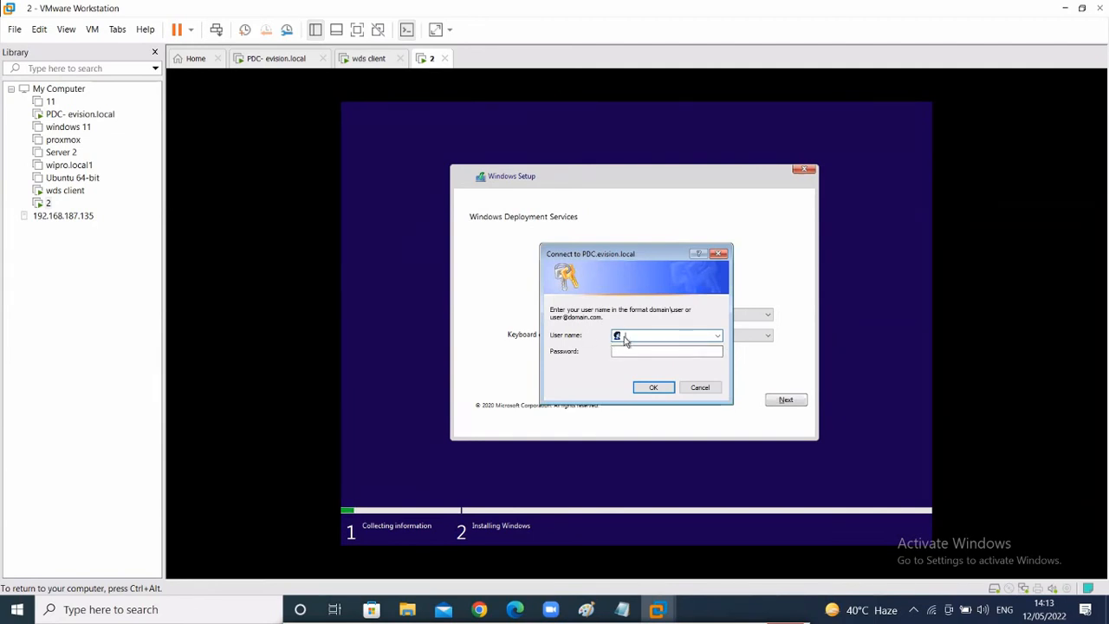
type("administrator")
key("BackSpace")
key("BackSpace")
key("BackSpace")
type("ator@e")
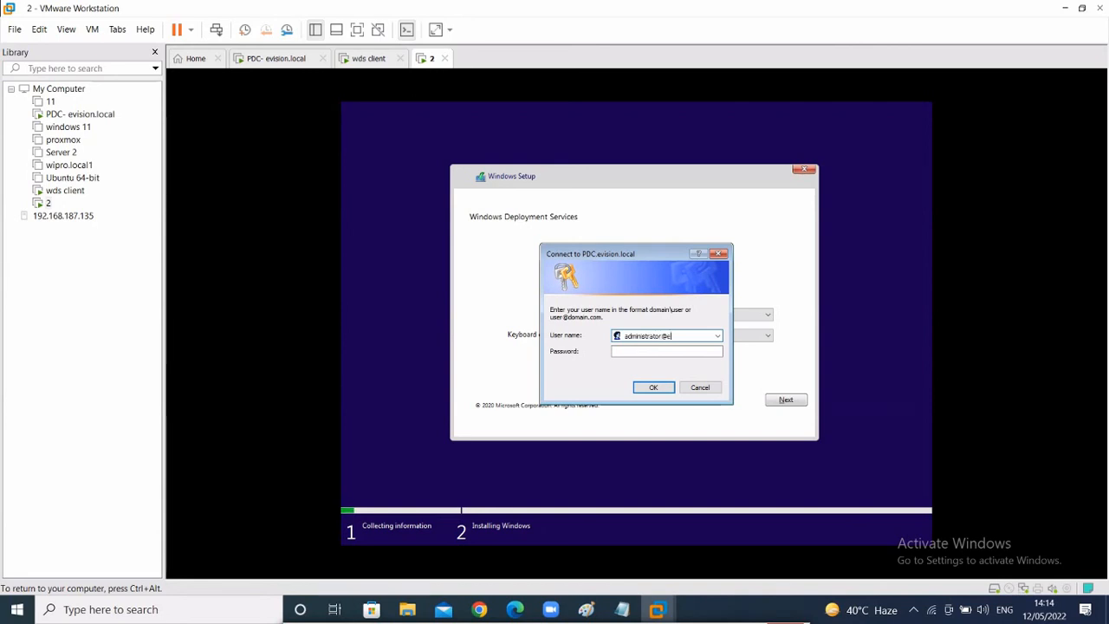
type("vision")
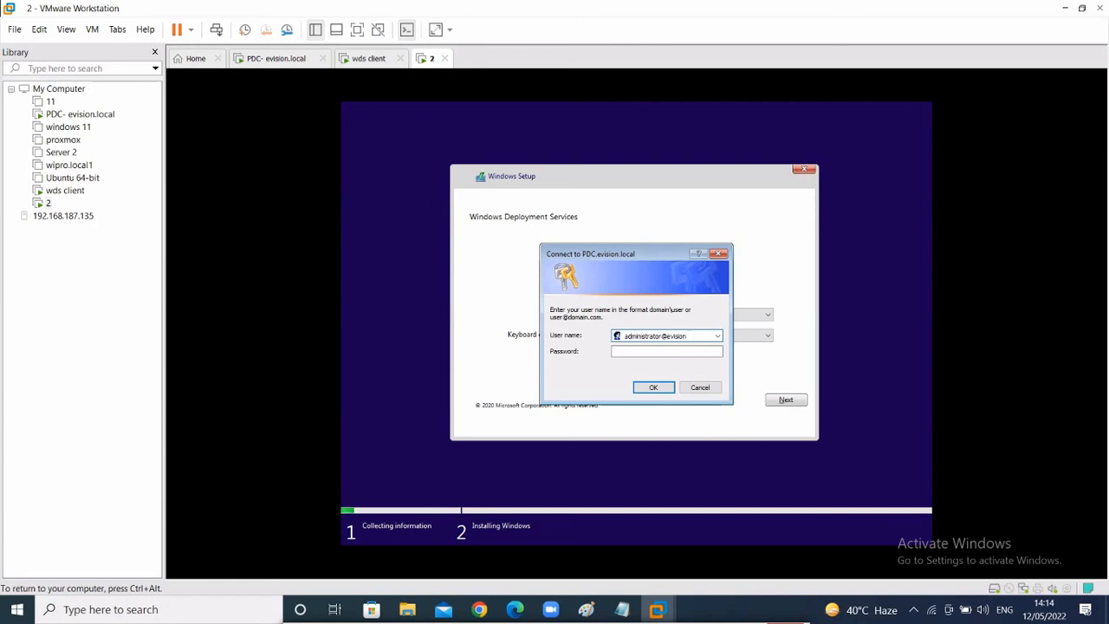
type(".local")
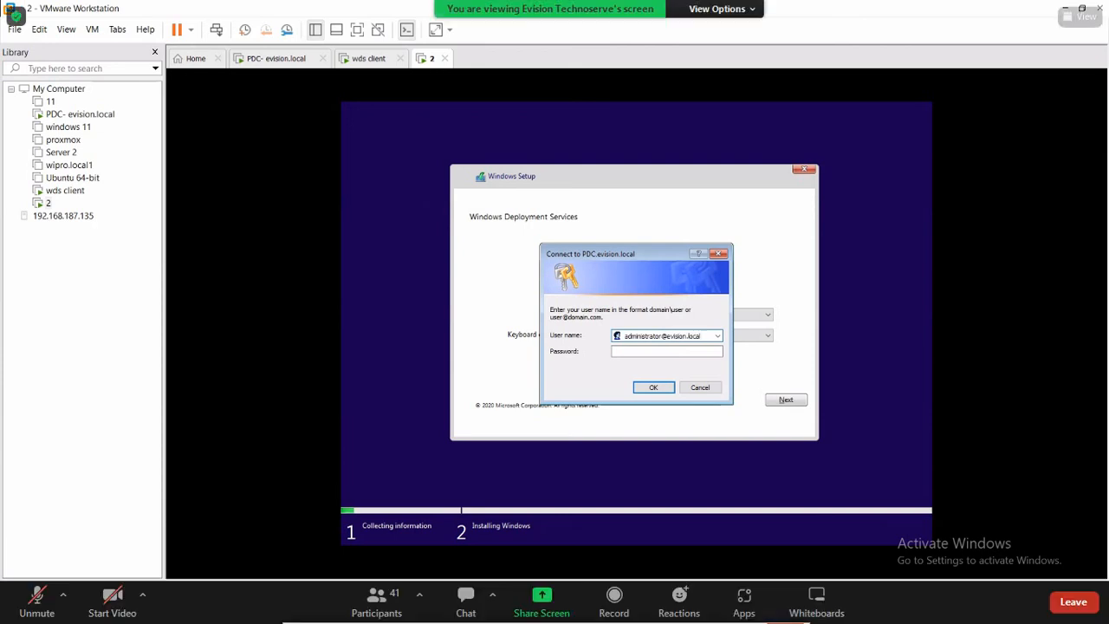
left_click(642, 355)
type("********")
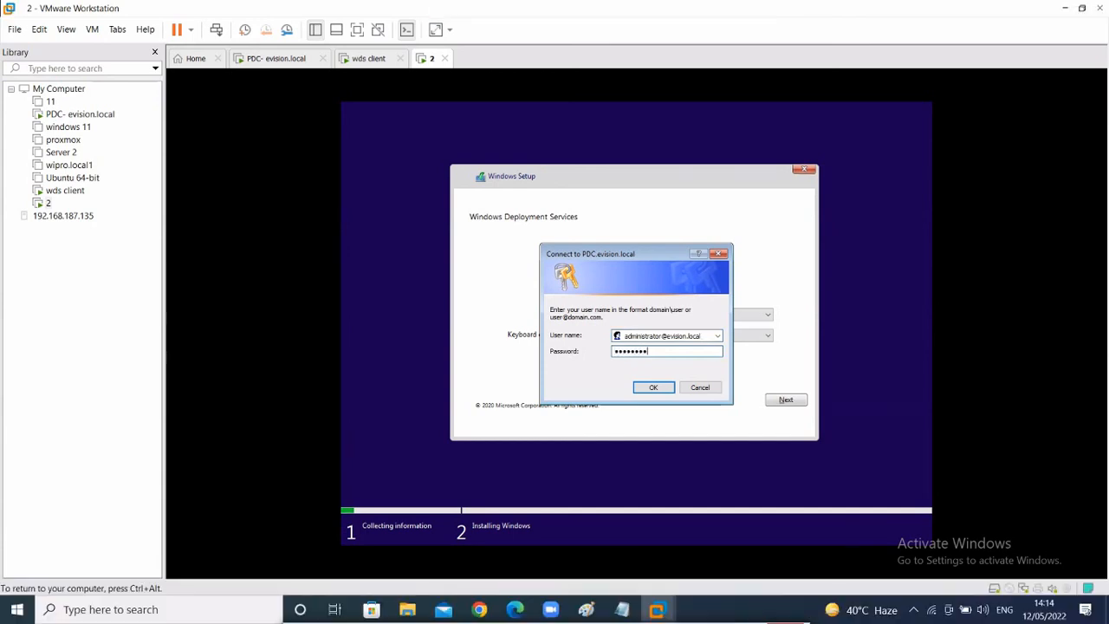
key("Return")
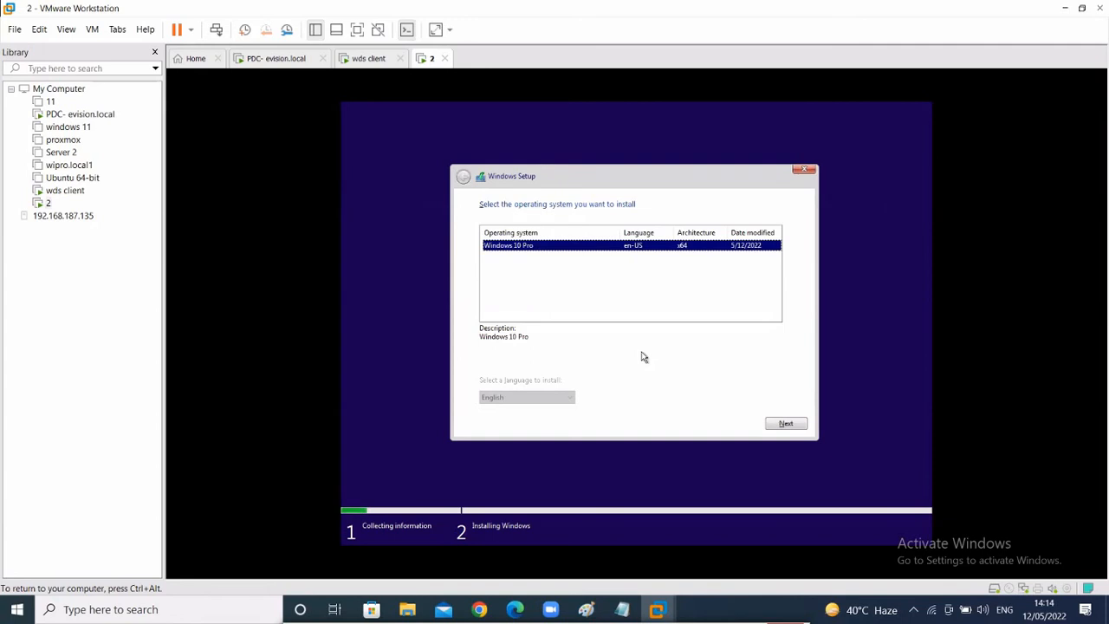
- Select Windows 10 Pro and begin installing it onto the 60 GB drive
left_click(784, 423)
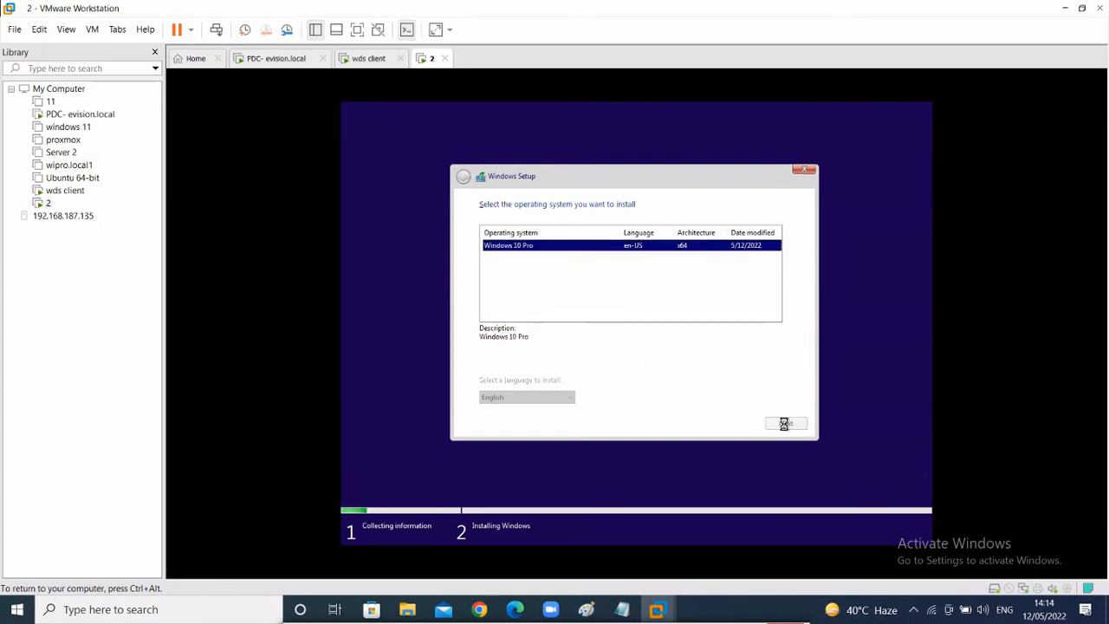
left_click(785, 424)
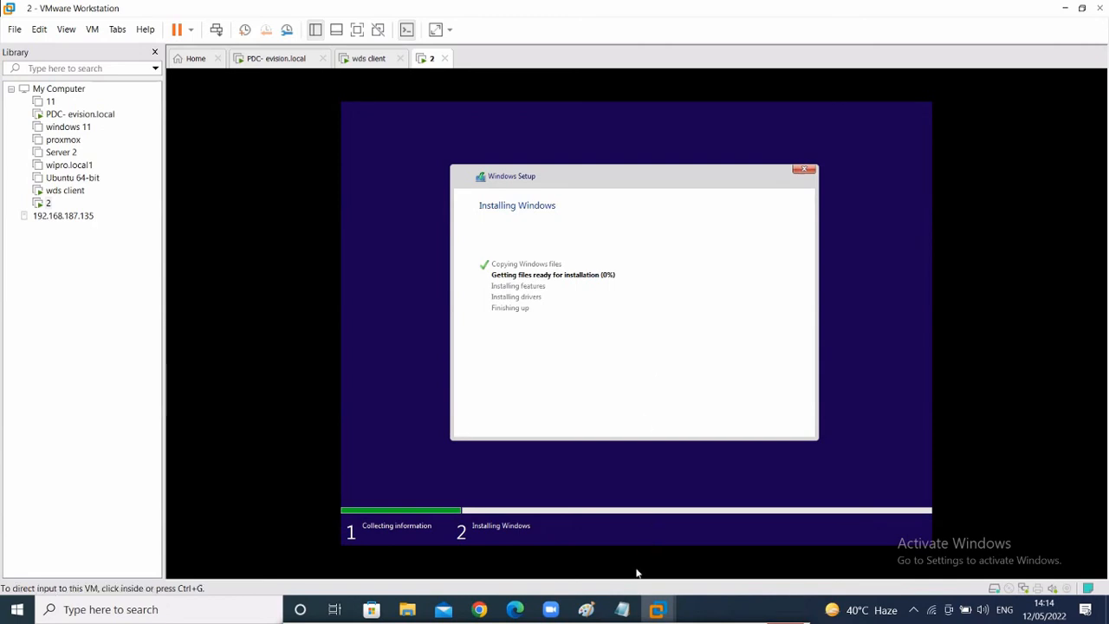
- Review the WDS notes in Notepad and go back to the wds client in VMware
left_click(621, 608)
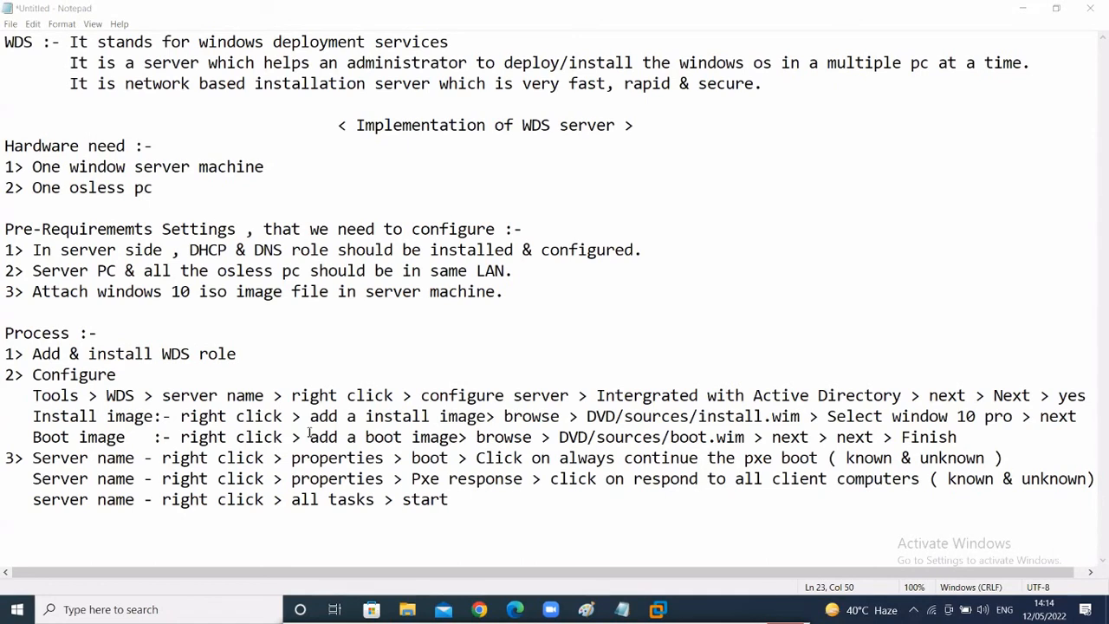
mouse_move(657, 609)
left_click(711, 536)
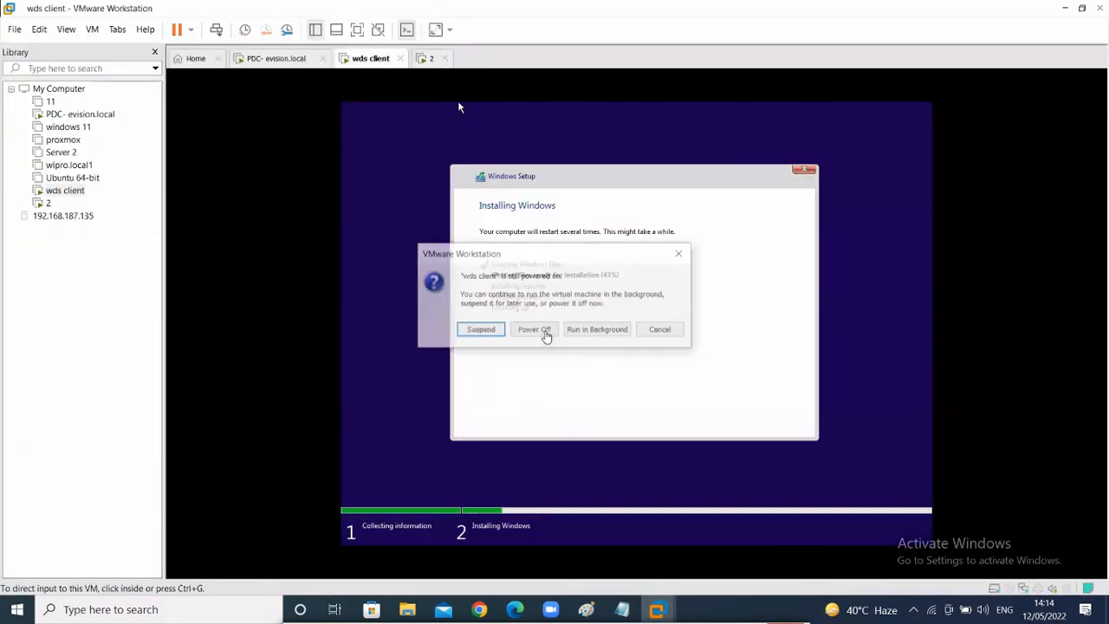
- Power off both the wds client and 2 VMs and show the desktop
left_click(544, 331)
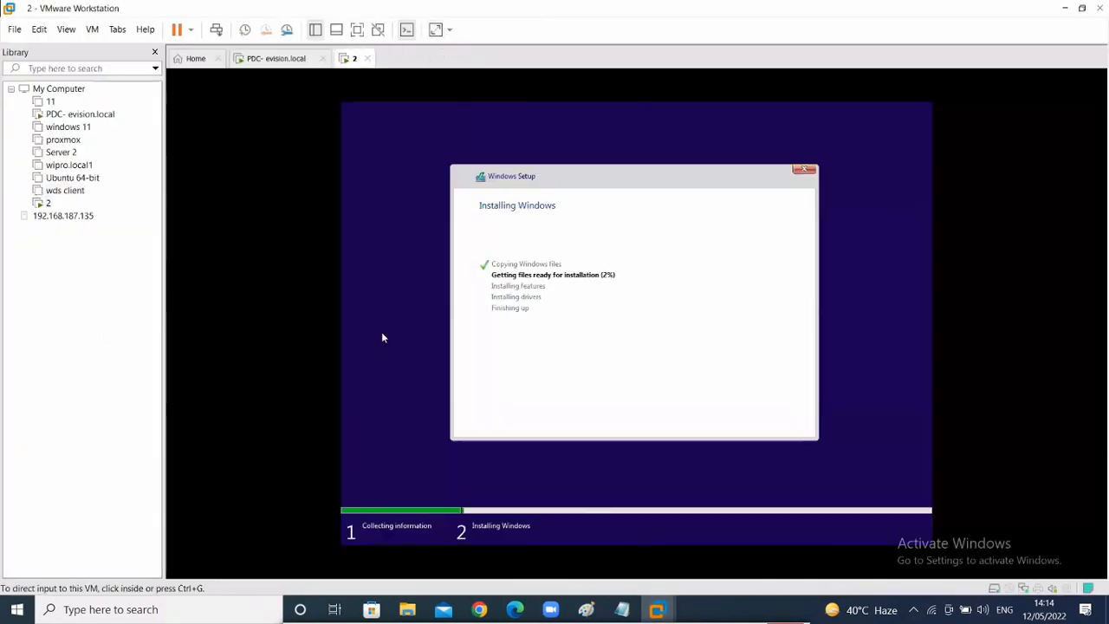
left_click(367, 58)
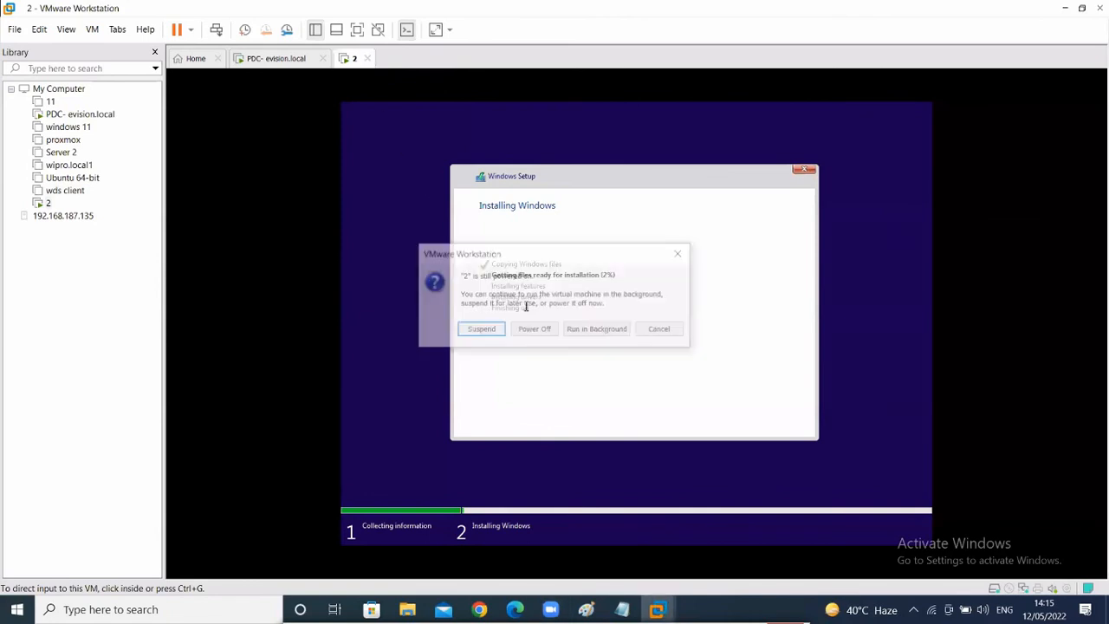
left_click(533, 330)
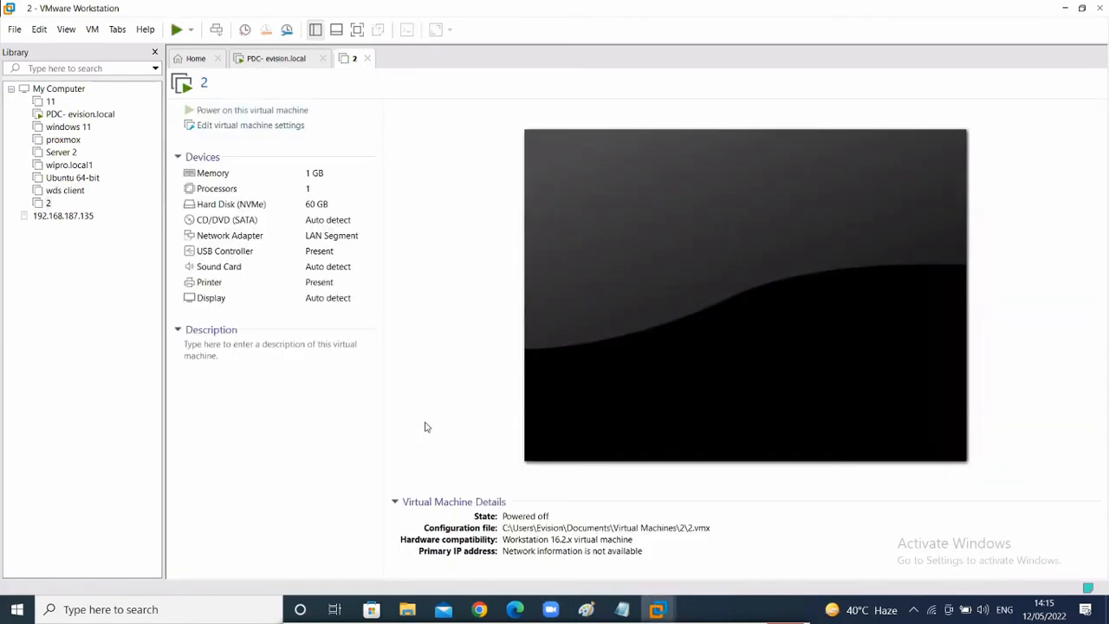
key("super+d")
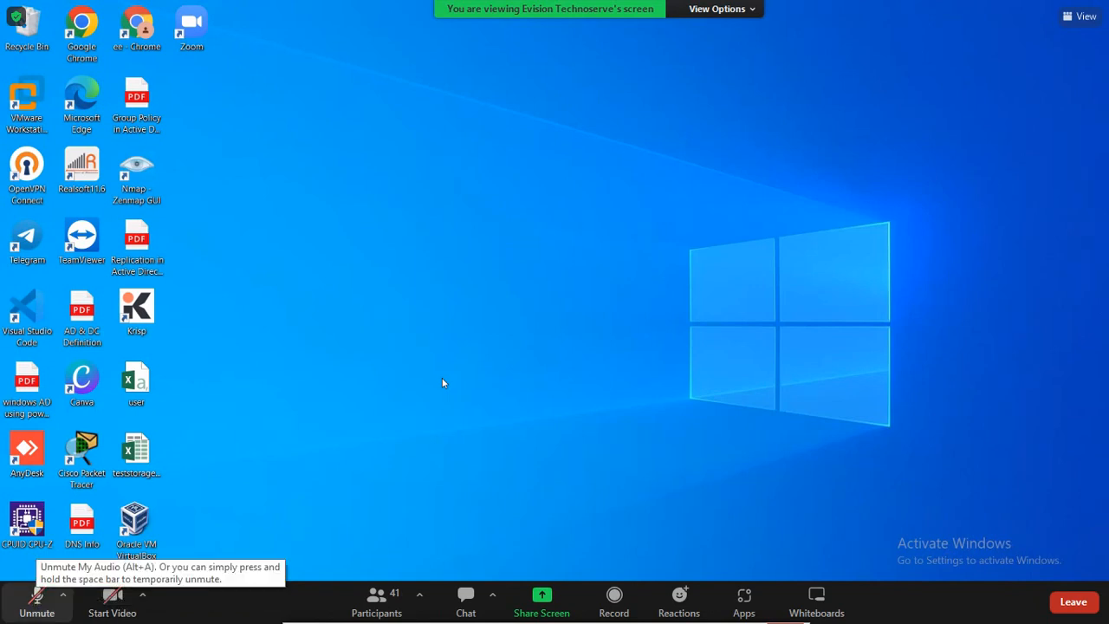
key("alt+a")
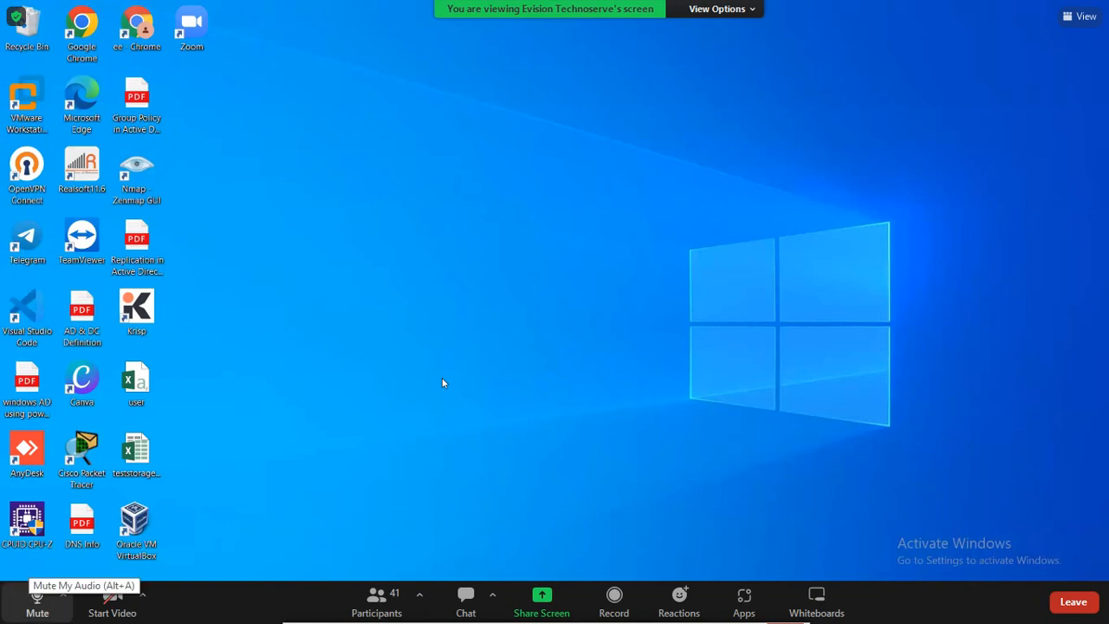
key("alt+a")
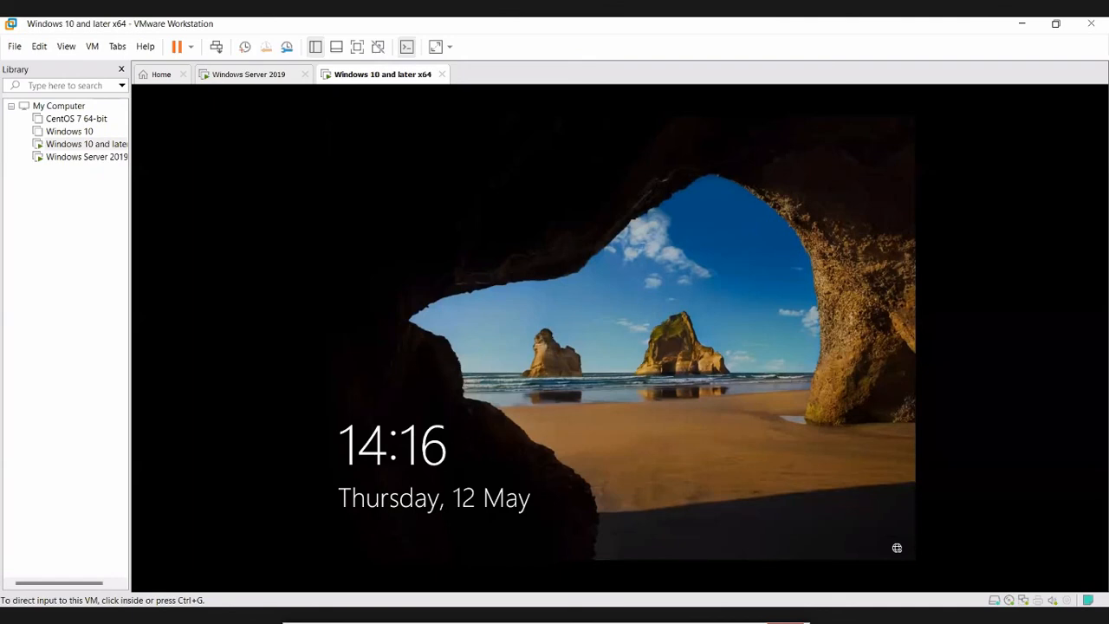
- Unlock the Windows 10 VM, sign in as Administrator, and release input to the host
left_click(677, 382)
left_click(676, 382)
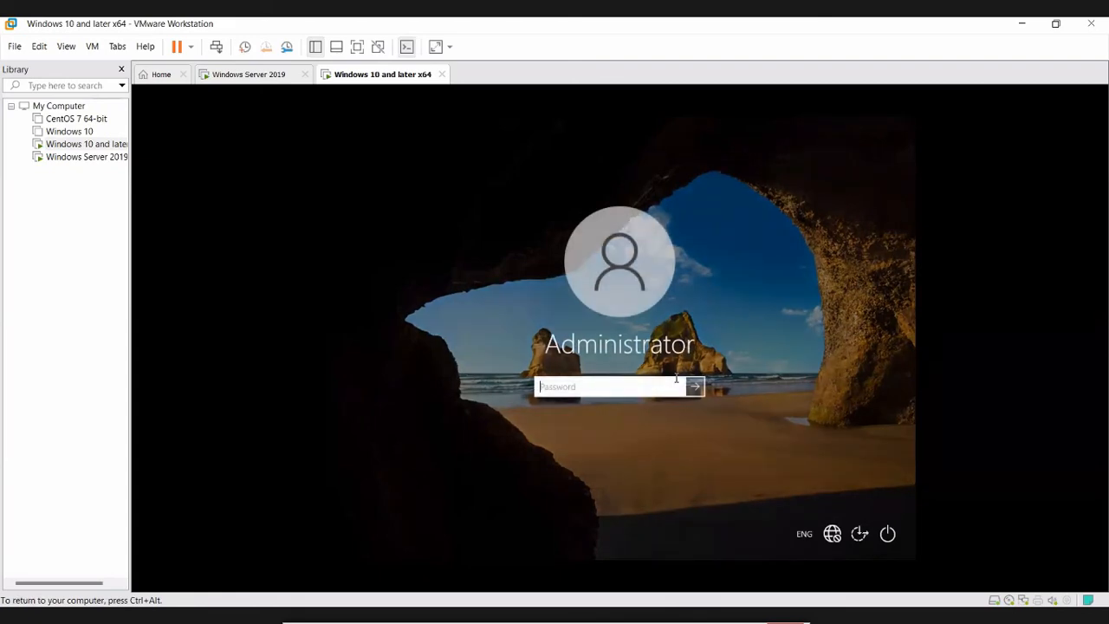
type("*****")
left_click(693, 387)
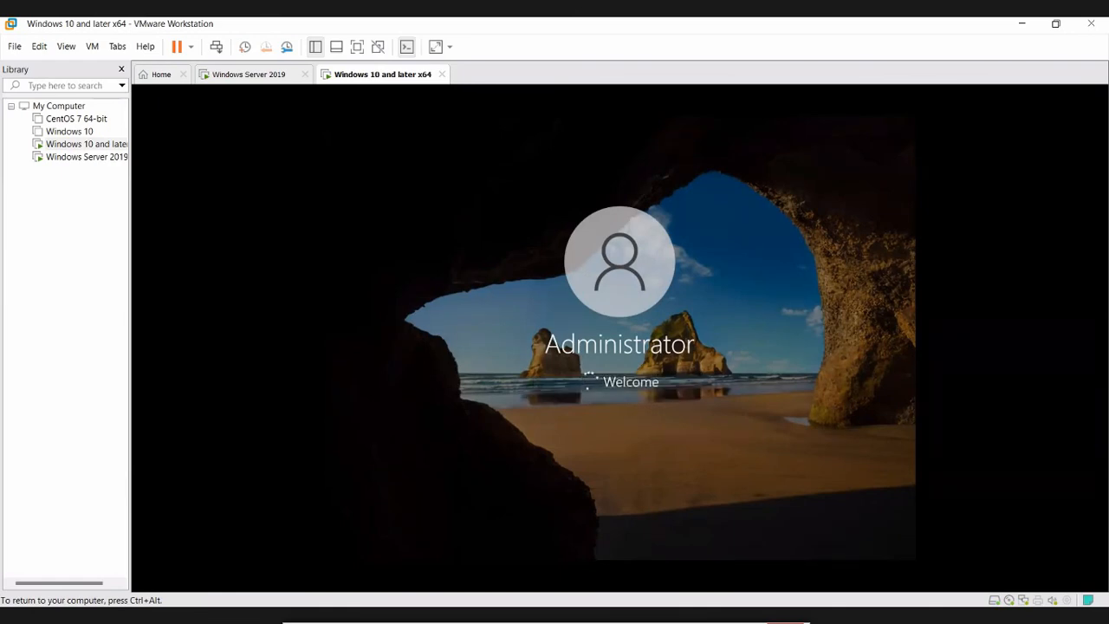
key("ctrl+alt")
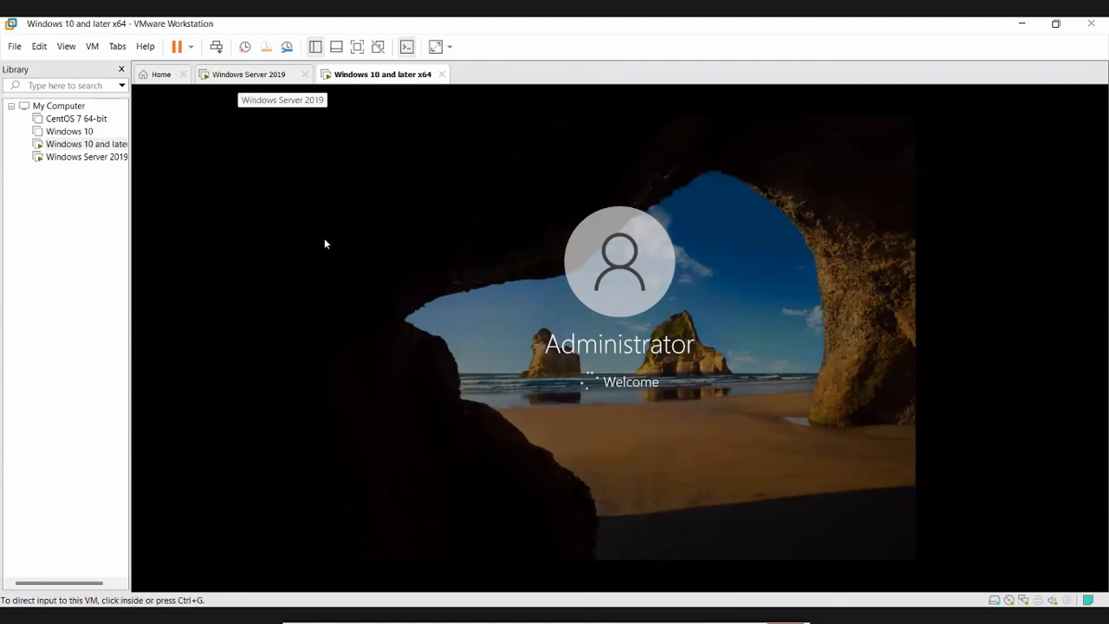
- On the Windows Server 2019 VM, dismiss the account-disabled message and sign in as TCS\Administrator
left_click(240, 75)
left_click(620, 426)
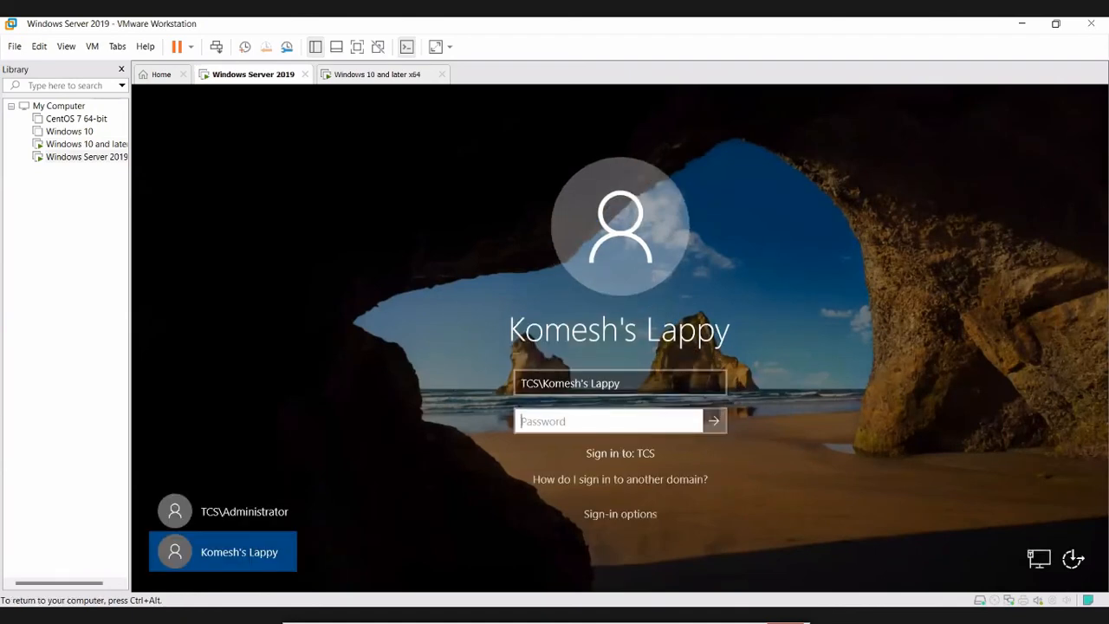
left_click(223, 511)
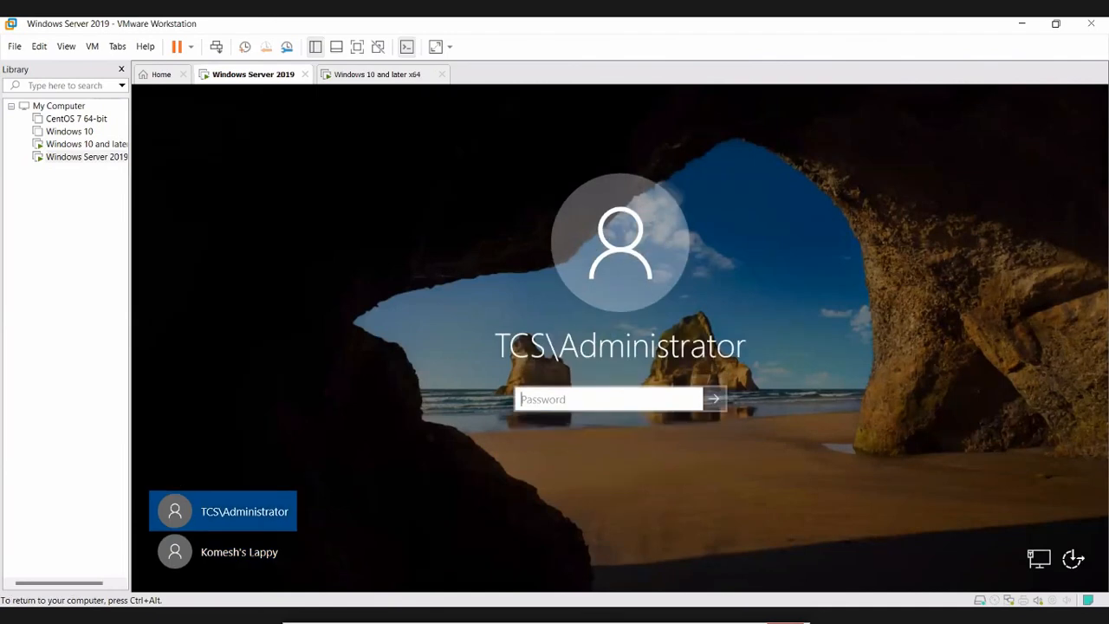
type("*********")
key("Return")
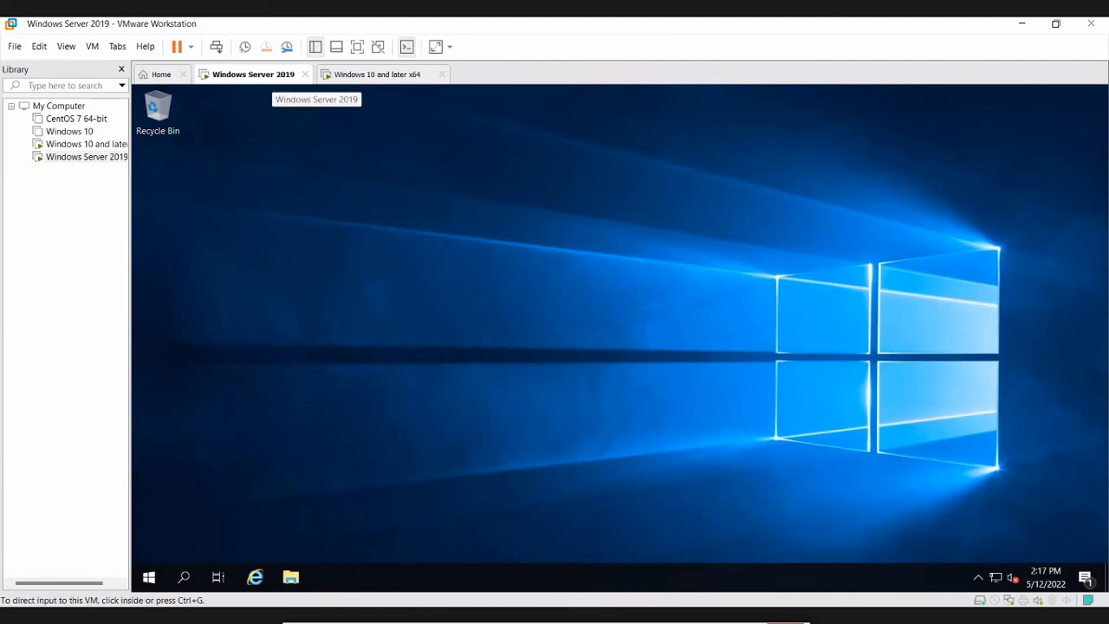
right_click(266, 76)
left_click(308, 272)
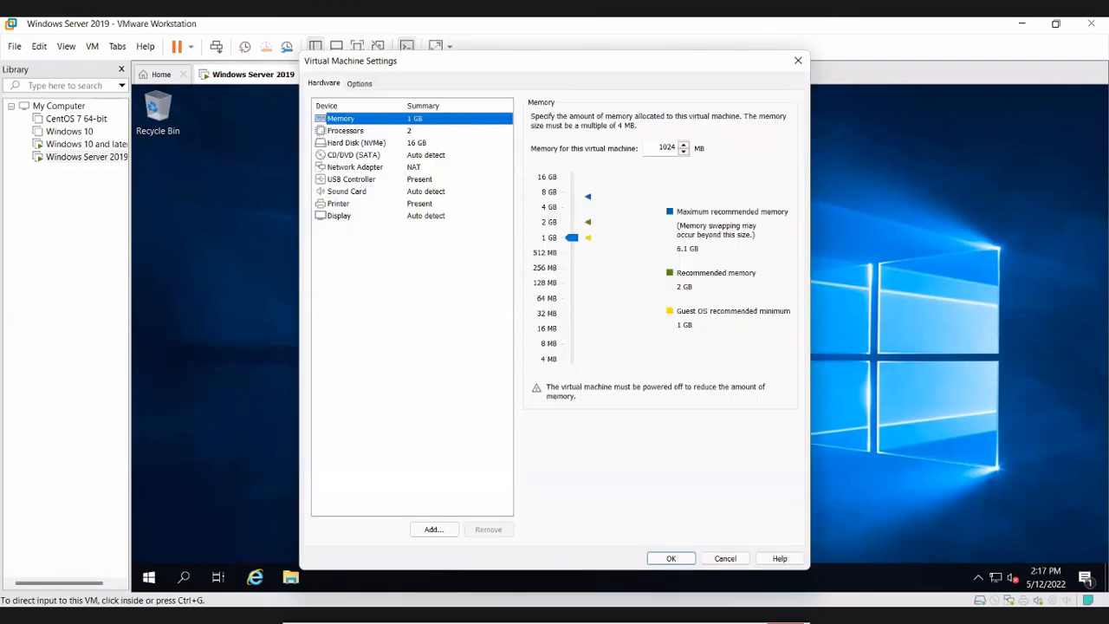
left_click(353, 155)
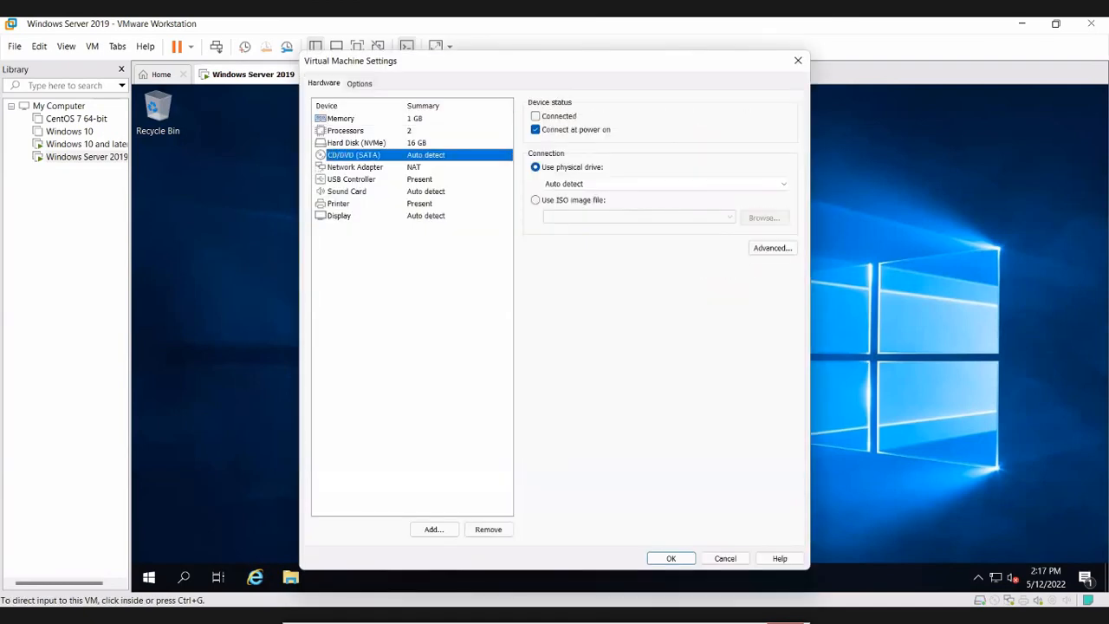
left_click(670, 559)
left_click(149, 576)
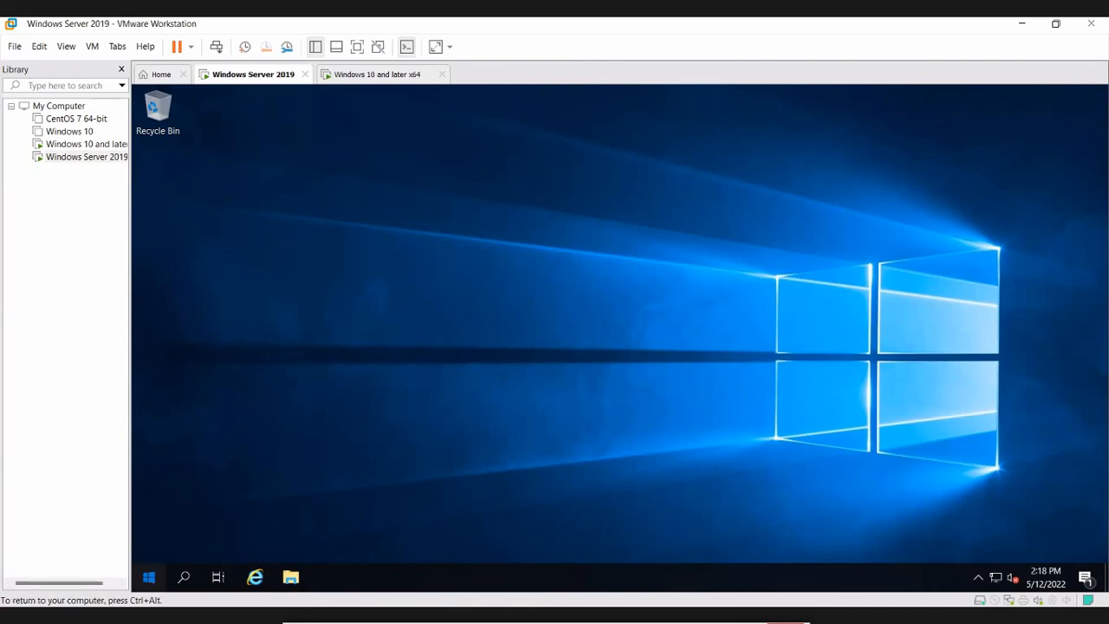
- Launch Server Manager from the server's Start menu and dismiss the Windows Admin Center notice
left_click(149, 577)
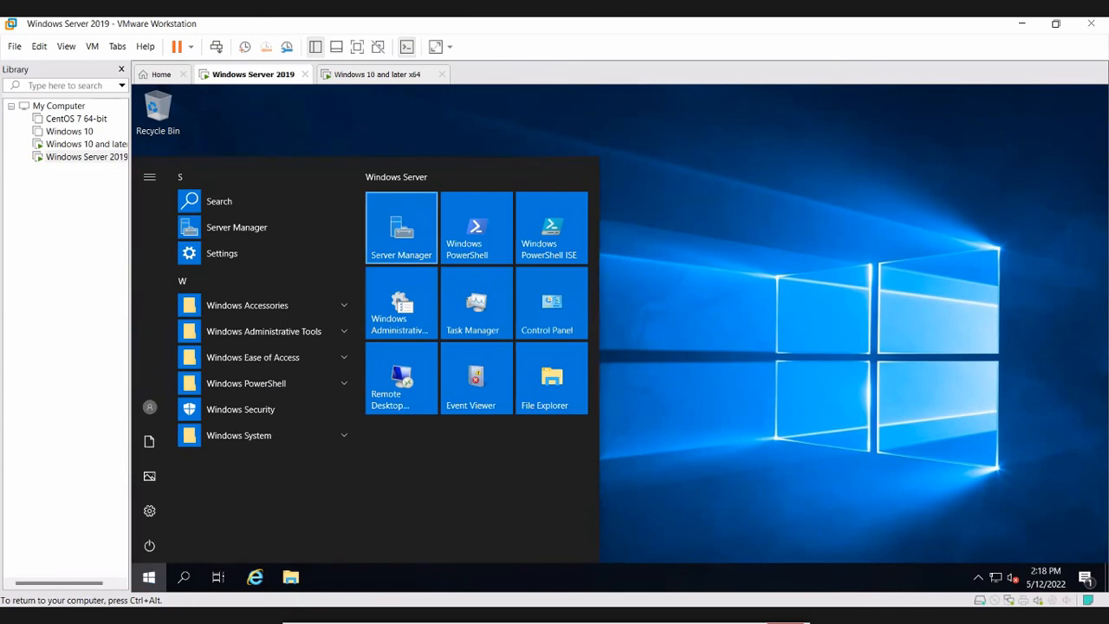
left_click(401, 227)
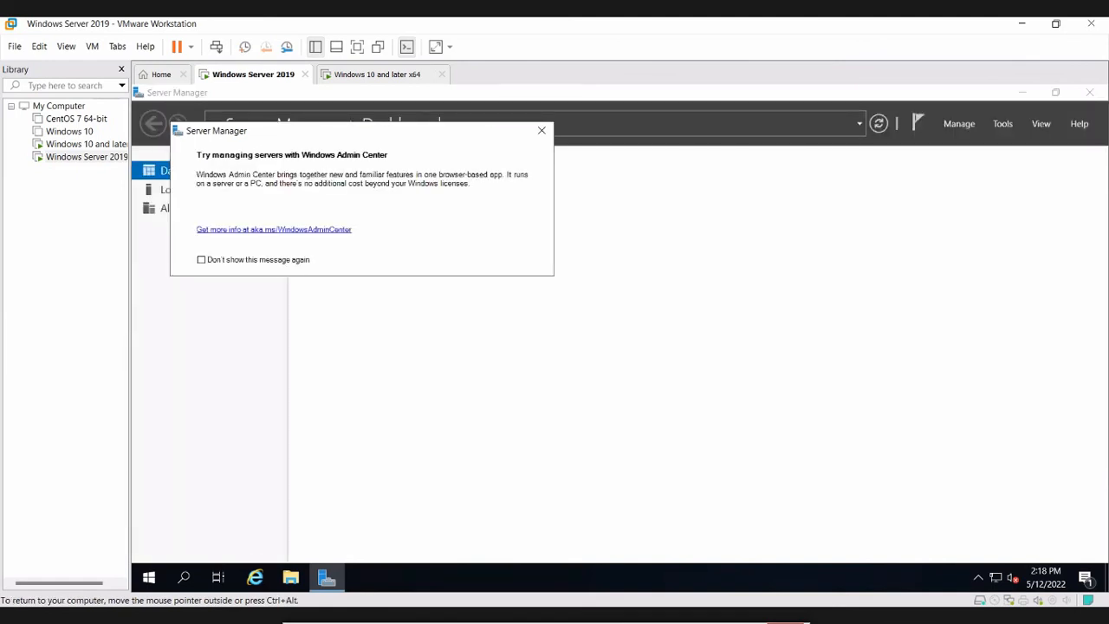
key("Escape")
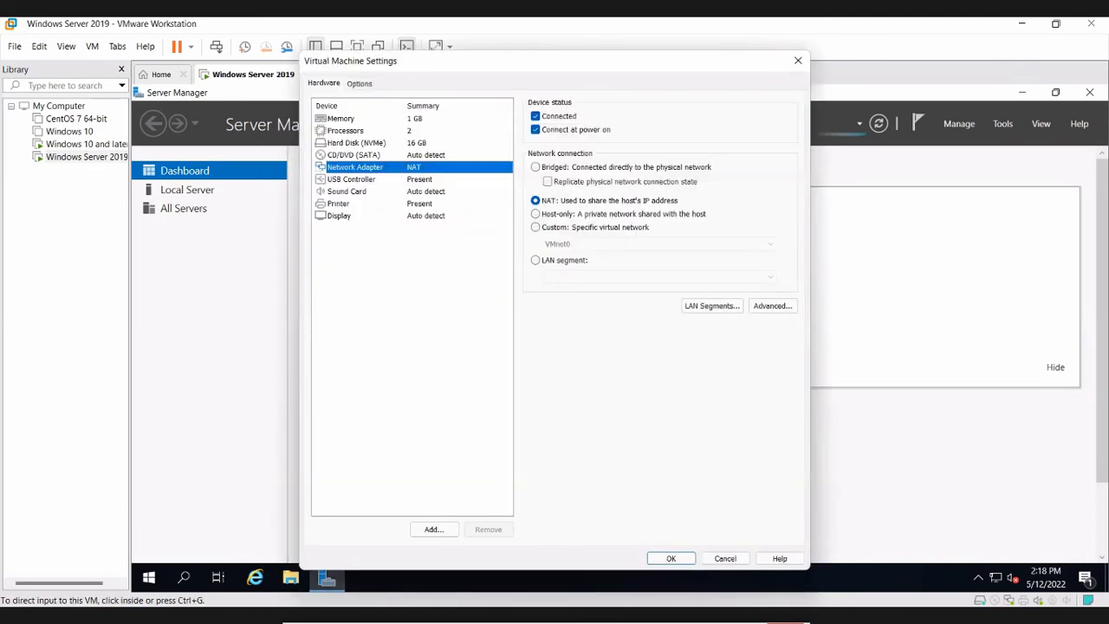
left_click(563, 259)
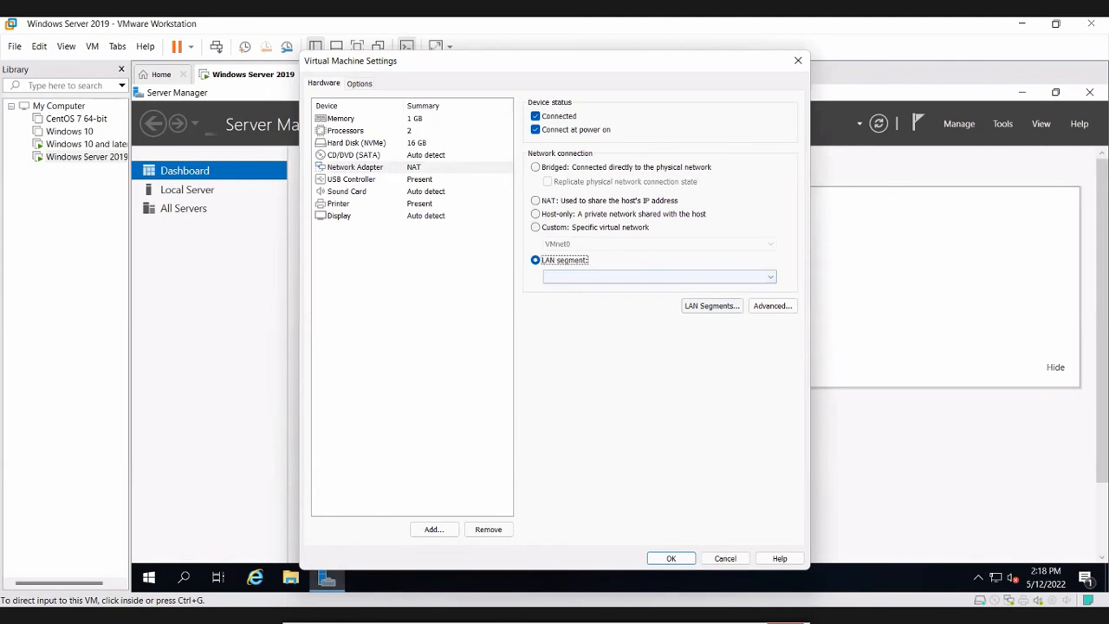
left_click(711, 305)
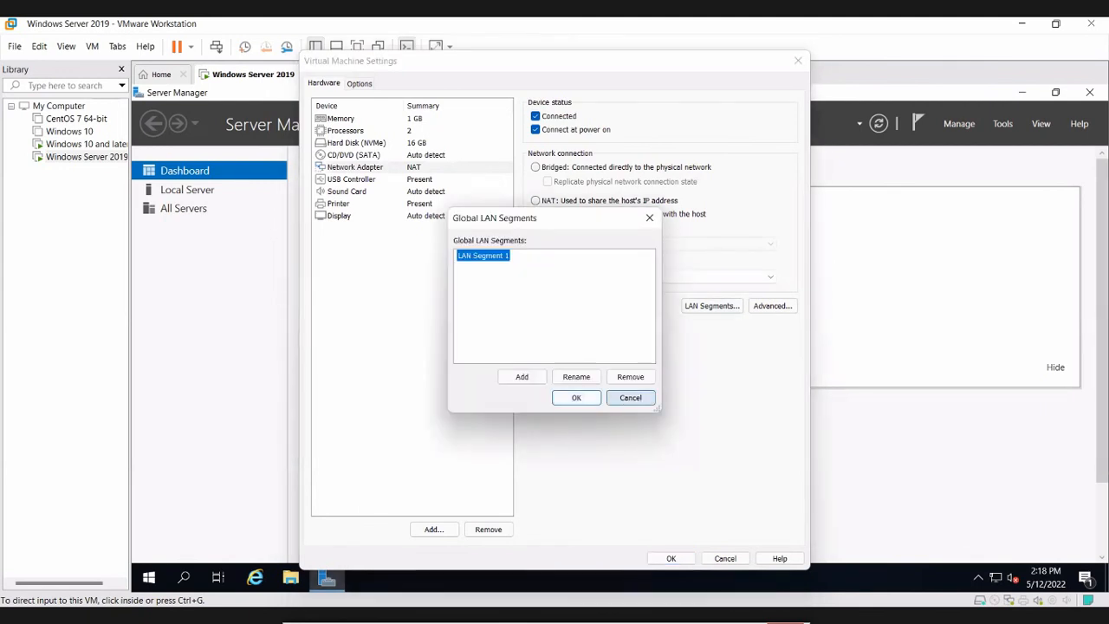
left_click(630, 398)
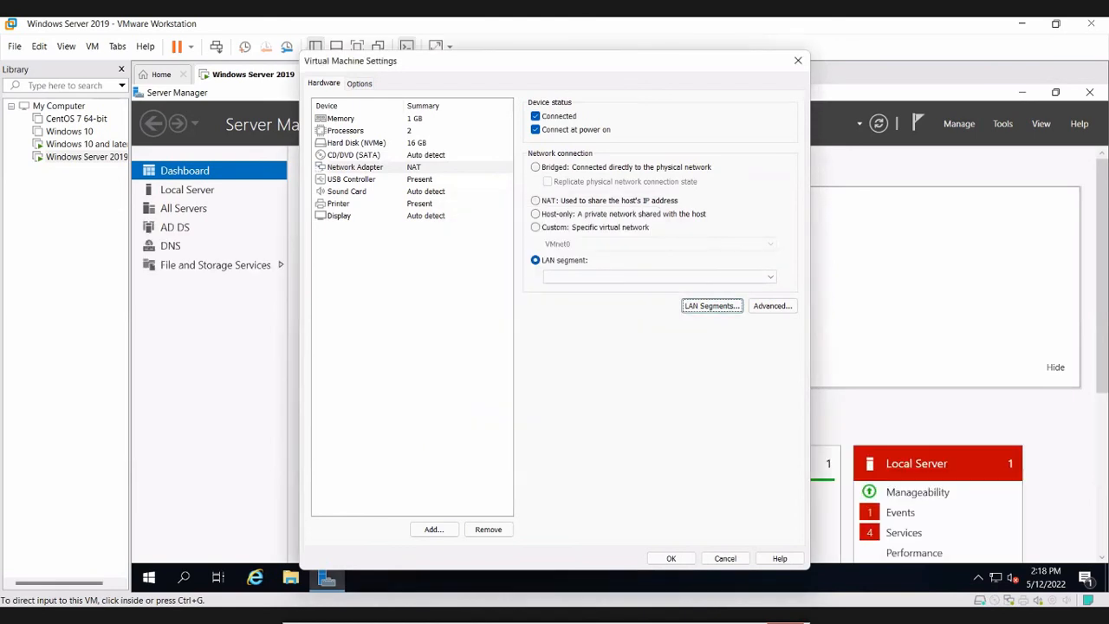
left_click(589, 200)
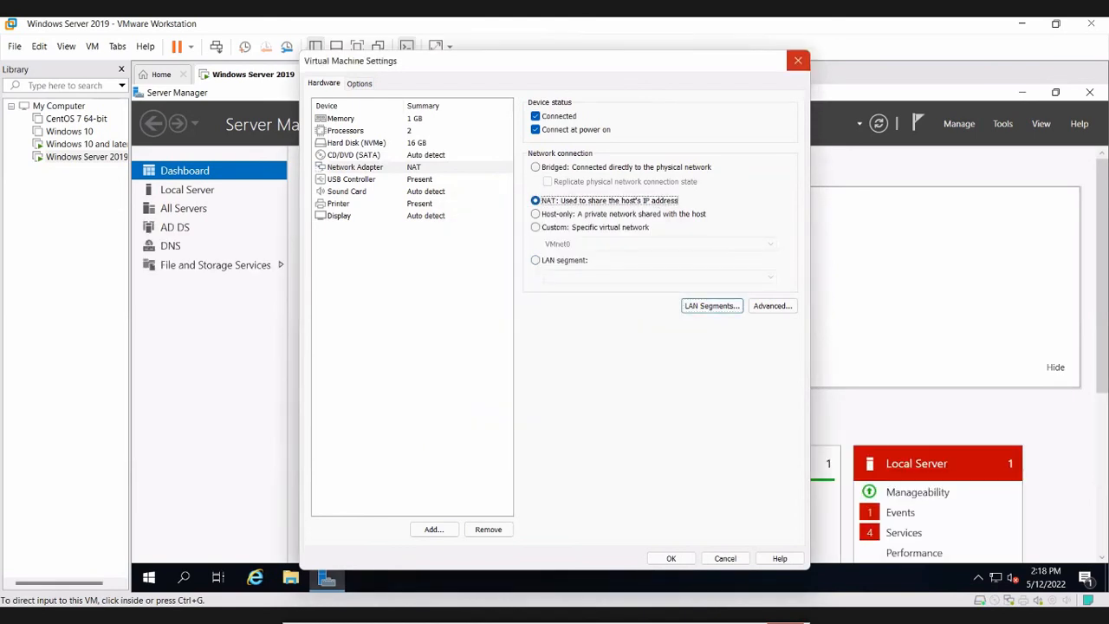
left_click(798, 60)
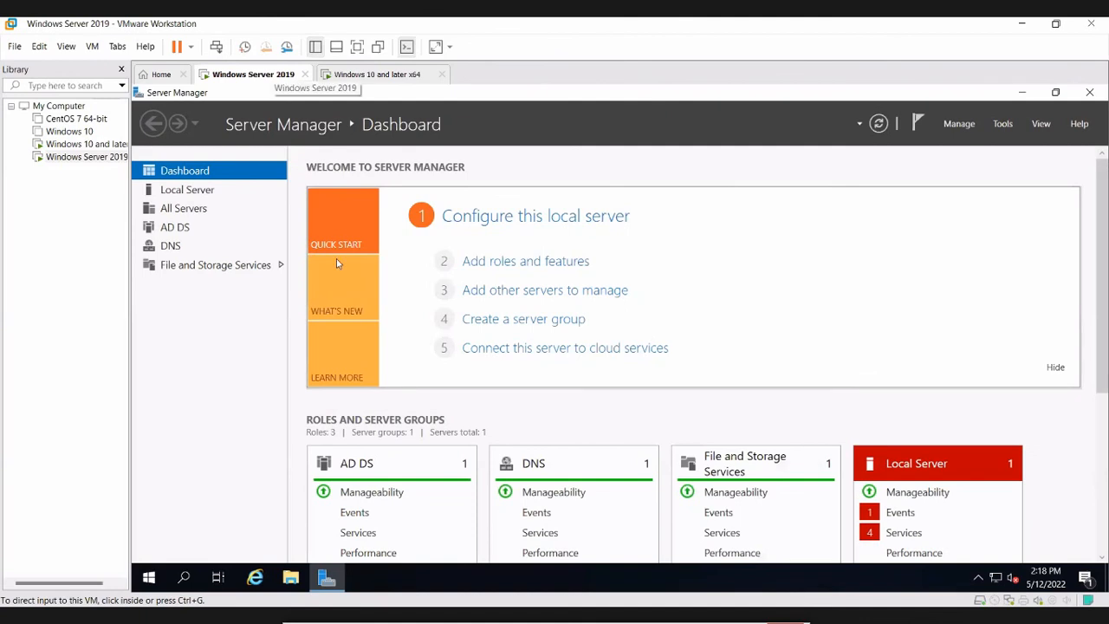
right_click(274, 73)
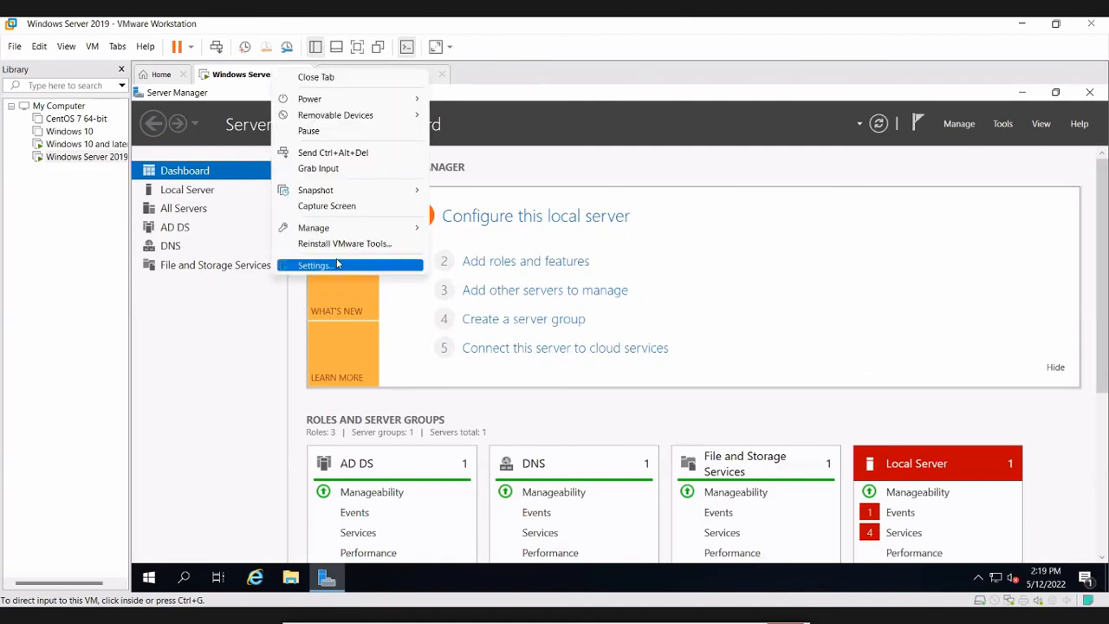
left_click(336, 264)
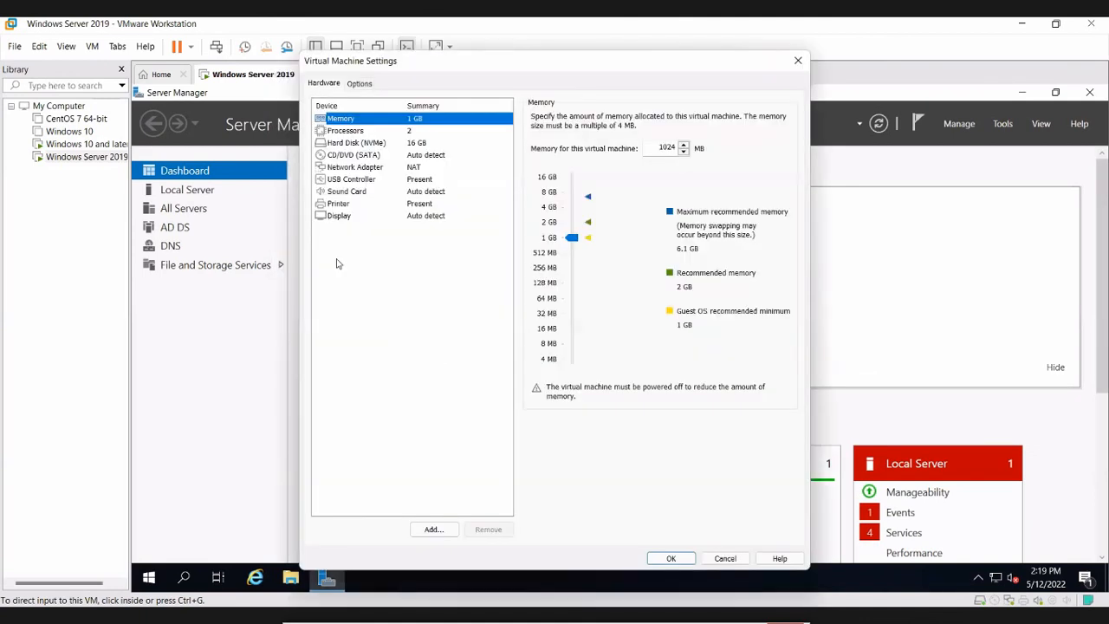
left_click(797, 60)
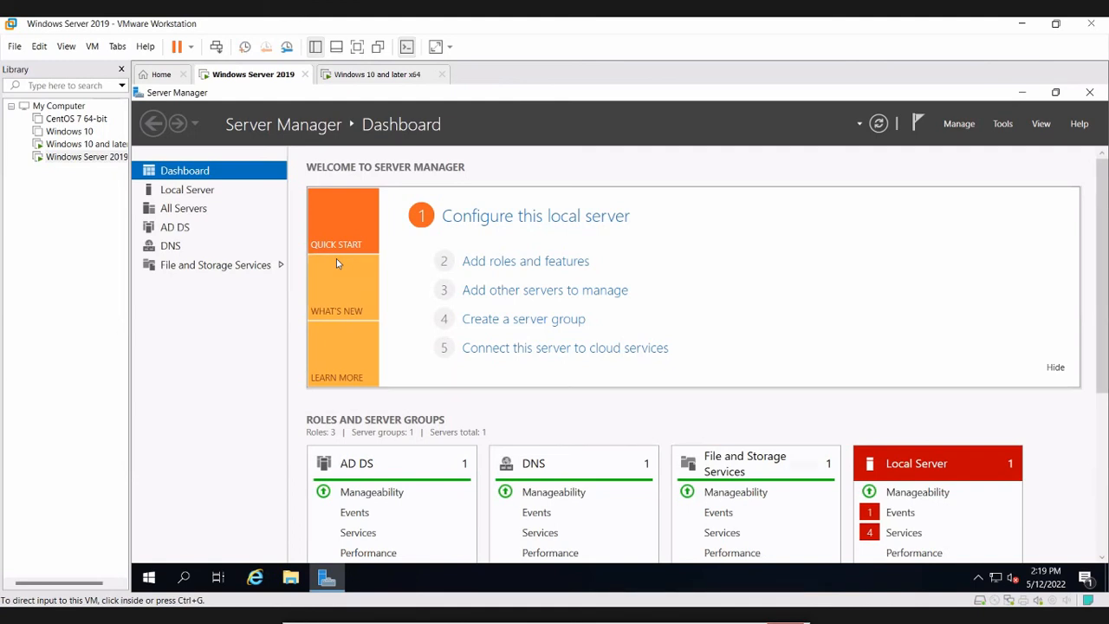
- On the Windows 10 VM, refresh the desktop twice and open the Run prompt
key("ctrl+Tab")
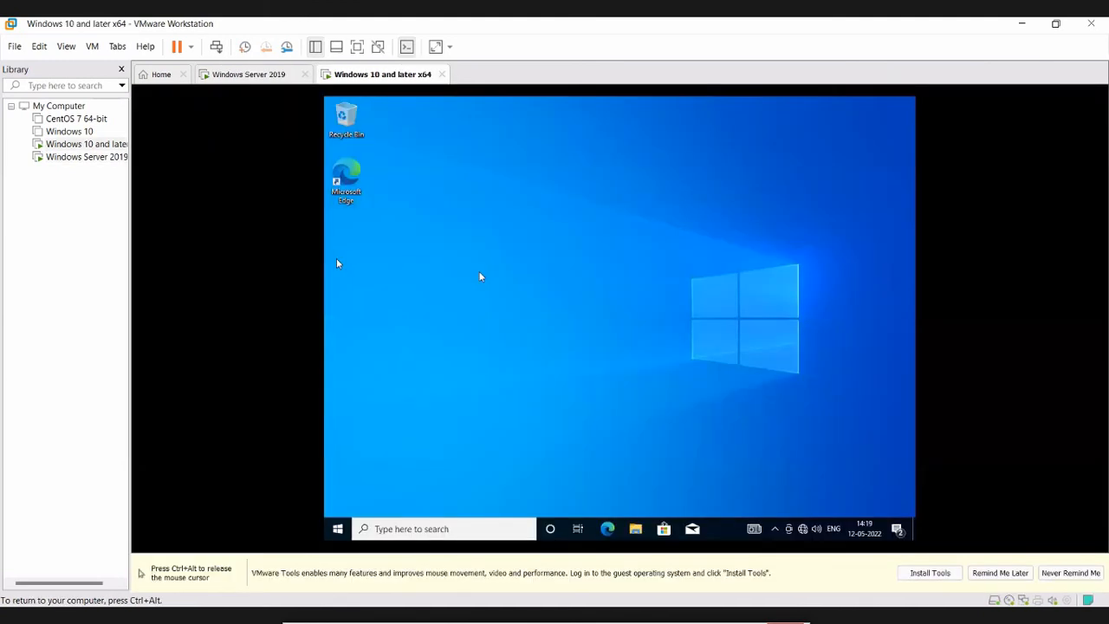
right_click(481, 276)
left_click(524, 265)
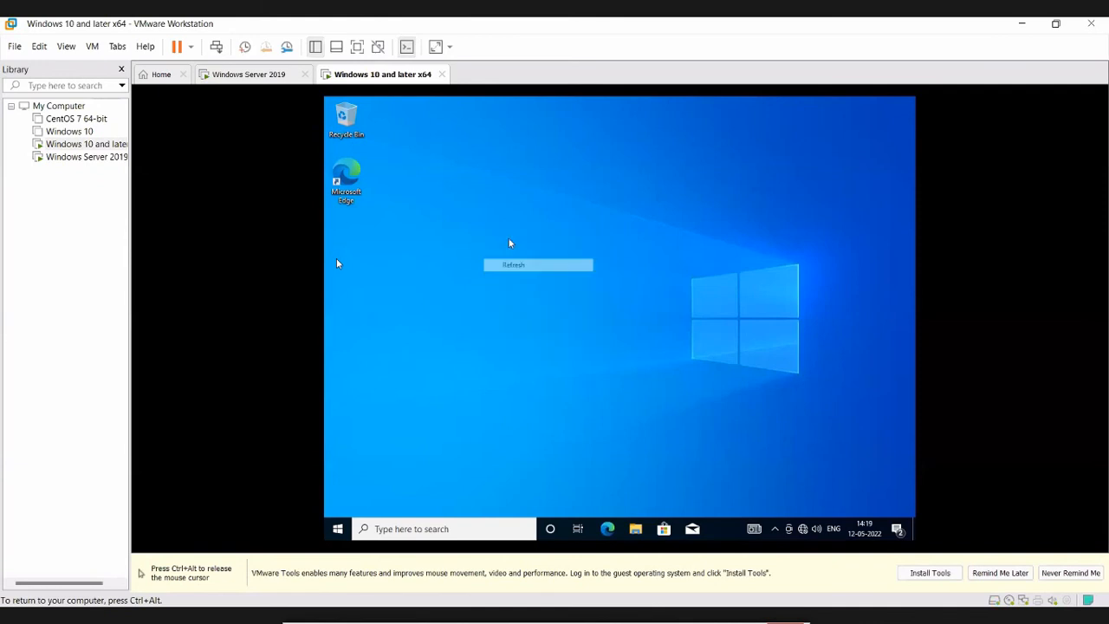
right_click(509, 243)
left_click(518, 268)
key("super+r")
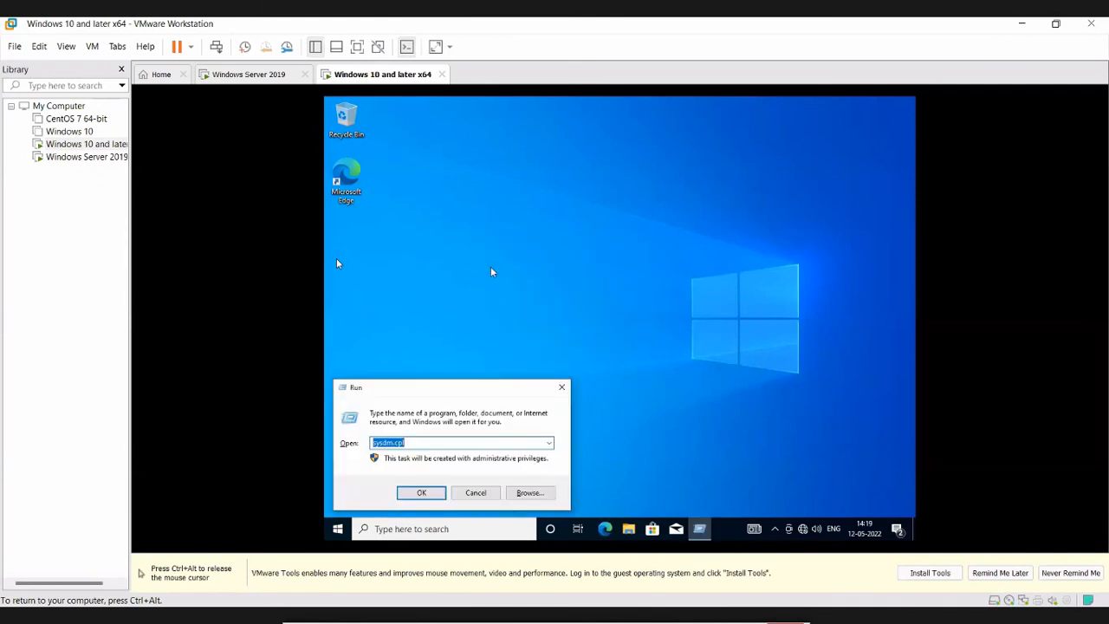
- Return to the Windows Server 2019 VM and close Server Manager
key("ctrl+alt")
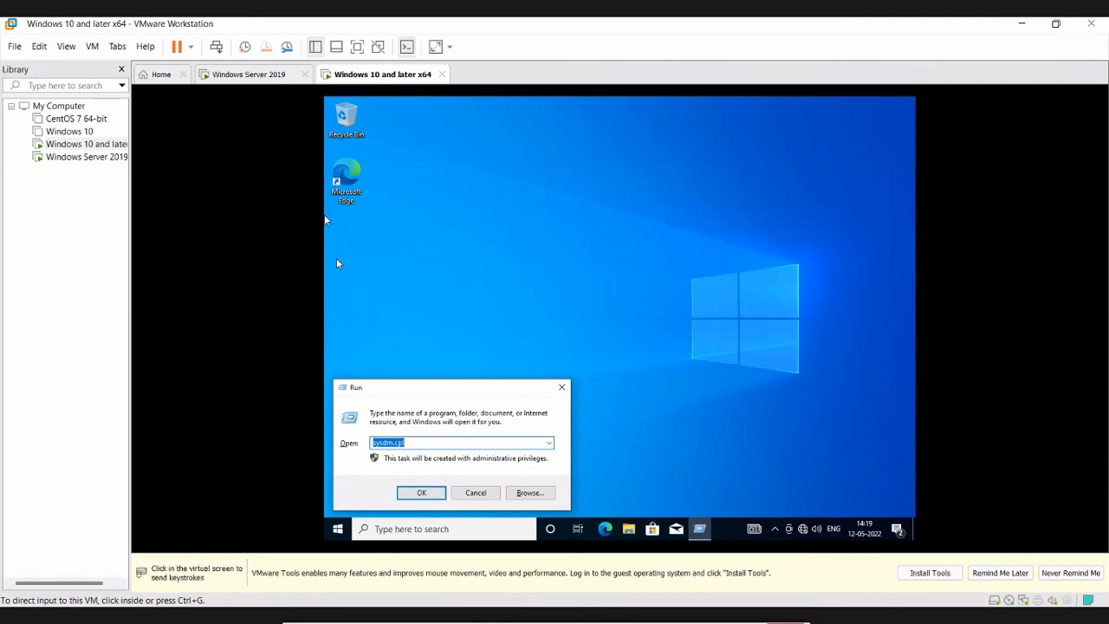
key("ctrl+shift+Tab")
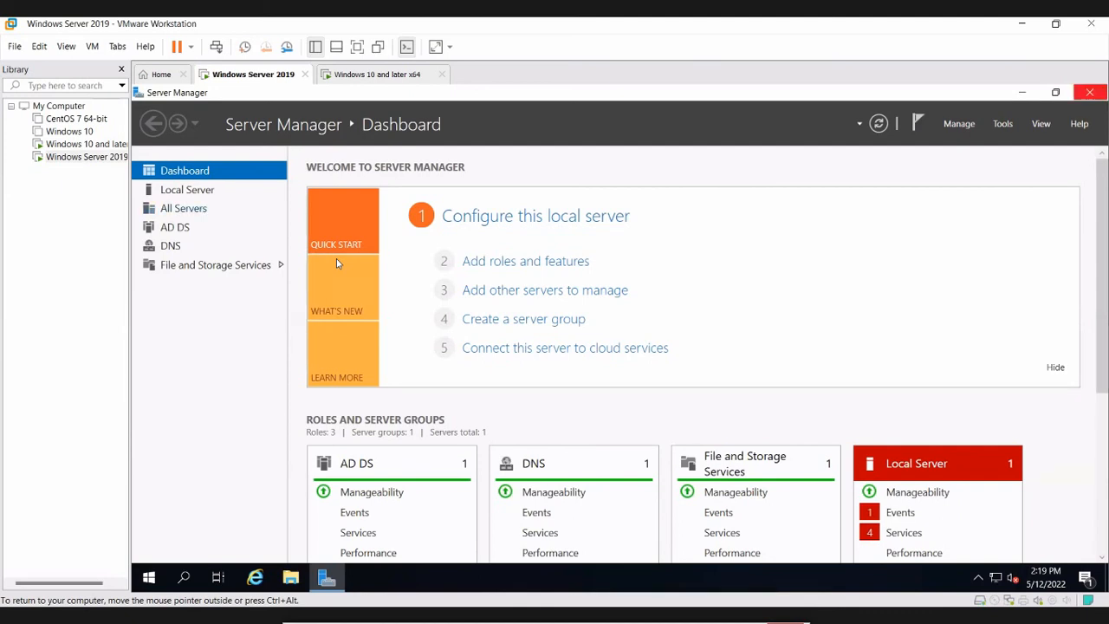
left_click(1089, 92)
- Run ncpa.cpl and open Ethernet0's properties down to its TCP/IPv4 settings
key("super+r")
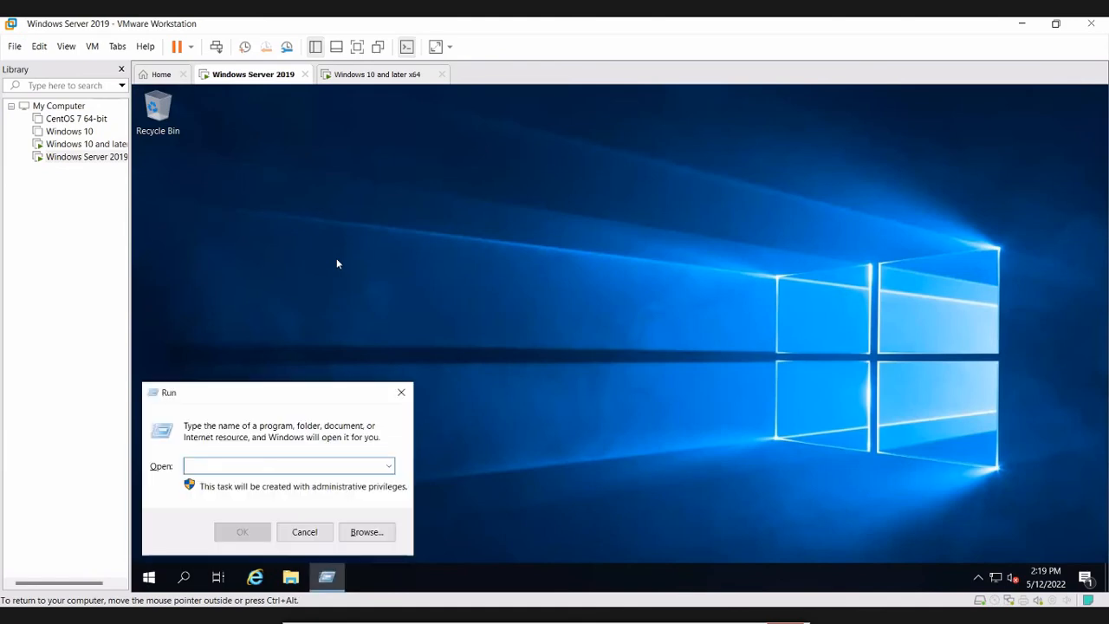
type("ncpa.cpl")
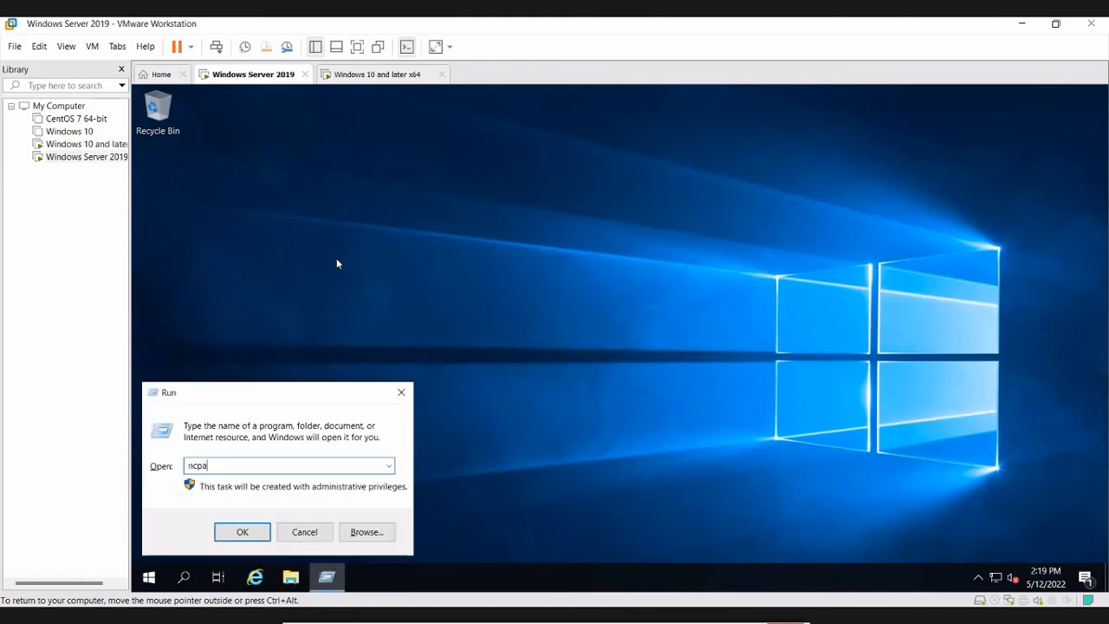
key("Return")
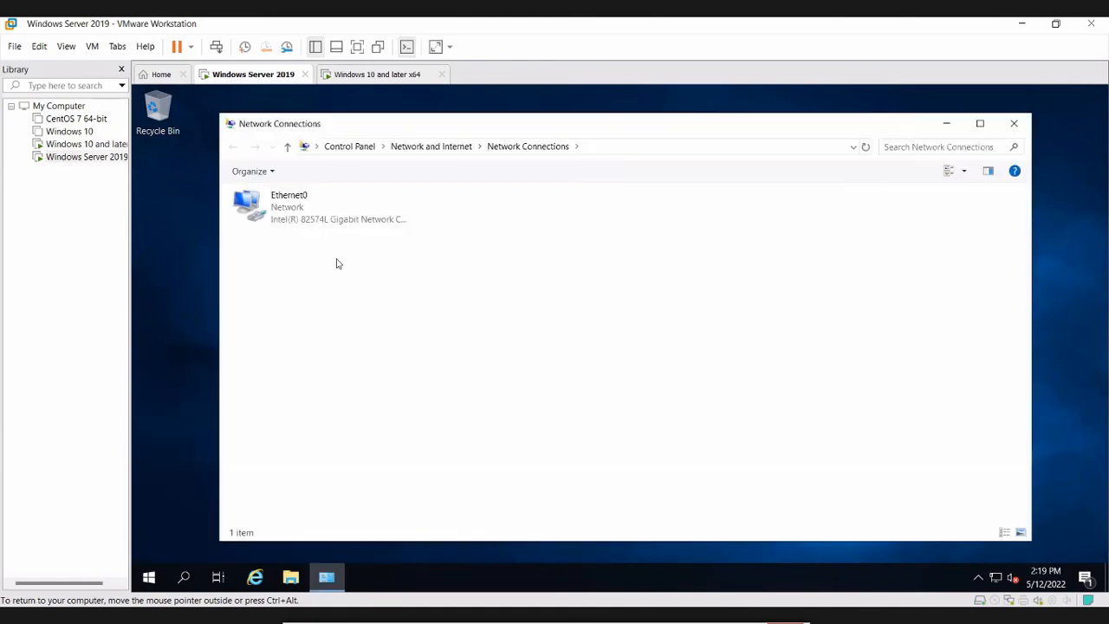
key("Down")
key("Return")
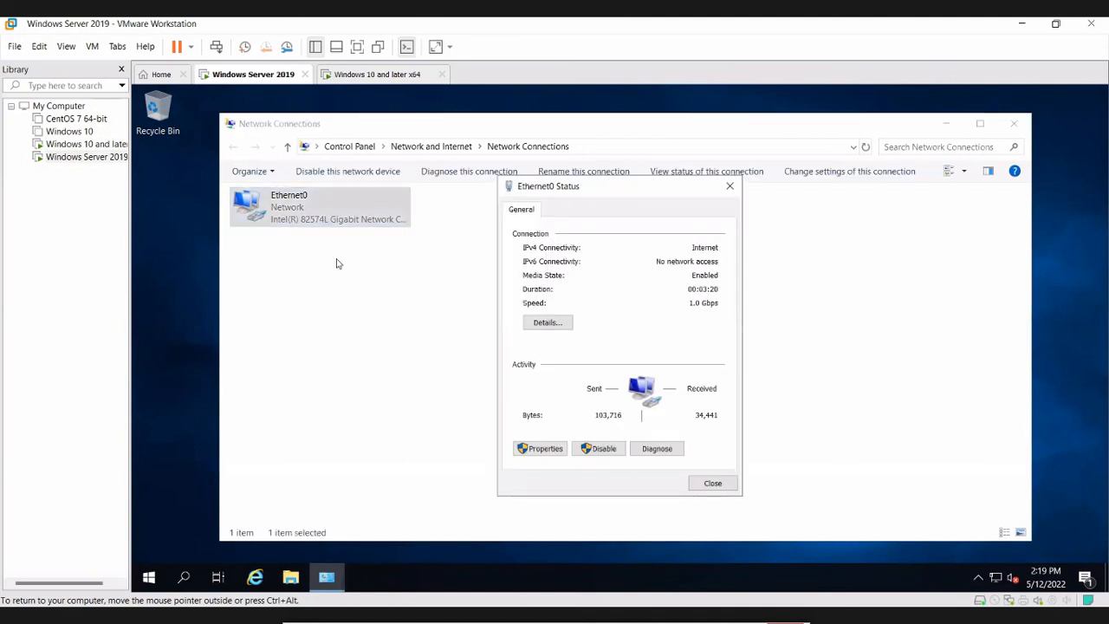
key("alt+p")
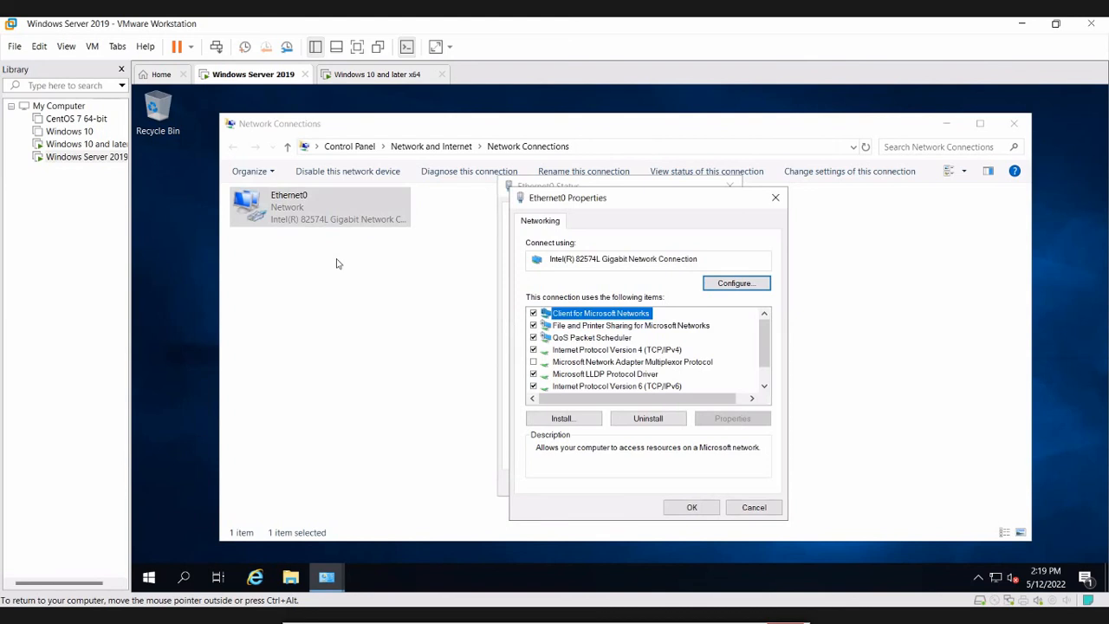
scroll(643, 350, "down", 1)
key("Home")
double_click(617, 350)
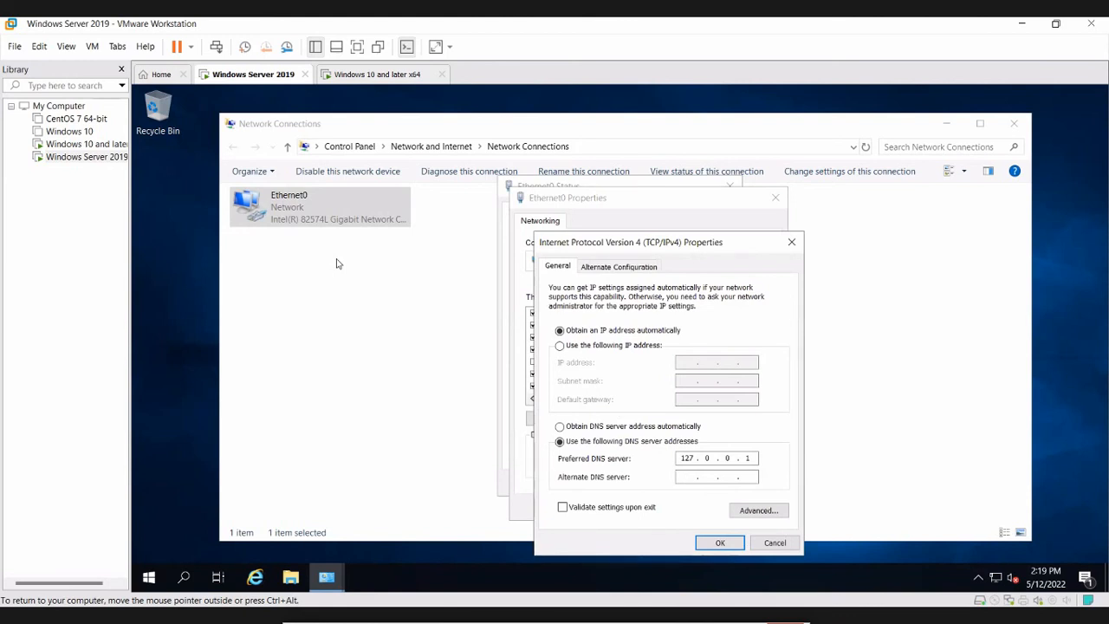
- Give the server static IP 192.168.1.10, mask 255.255.255.0 and preferred DNS 192.168.1.10
left_click(559, 345)
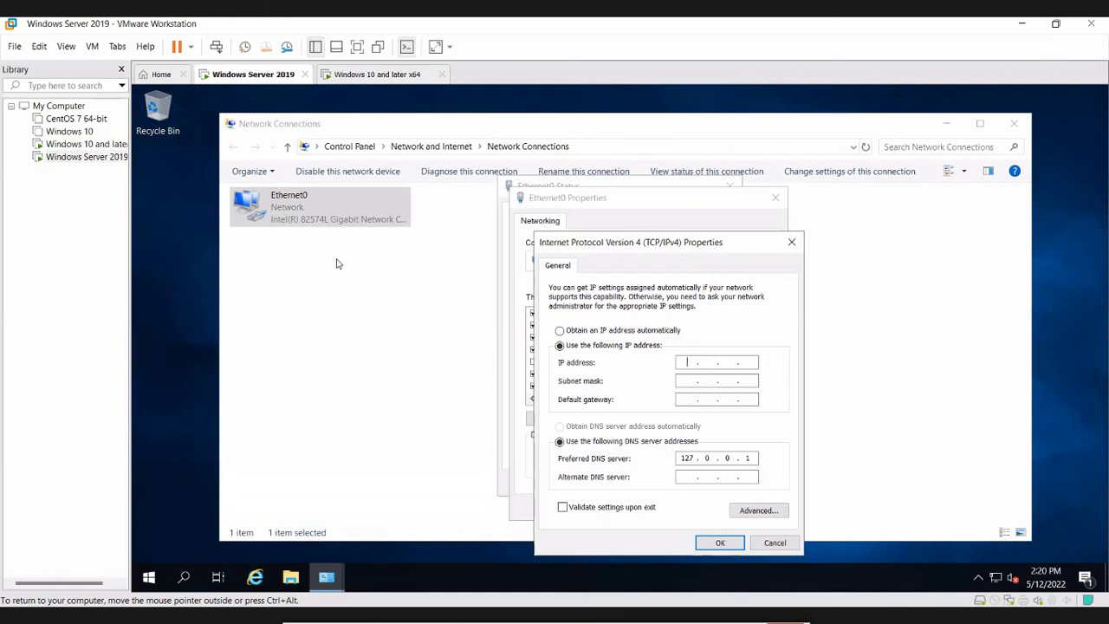
type("192 . 168 . 1 . 10")
key("Tab")
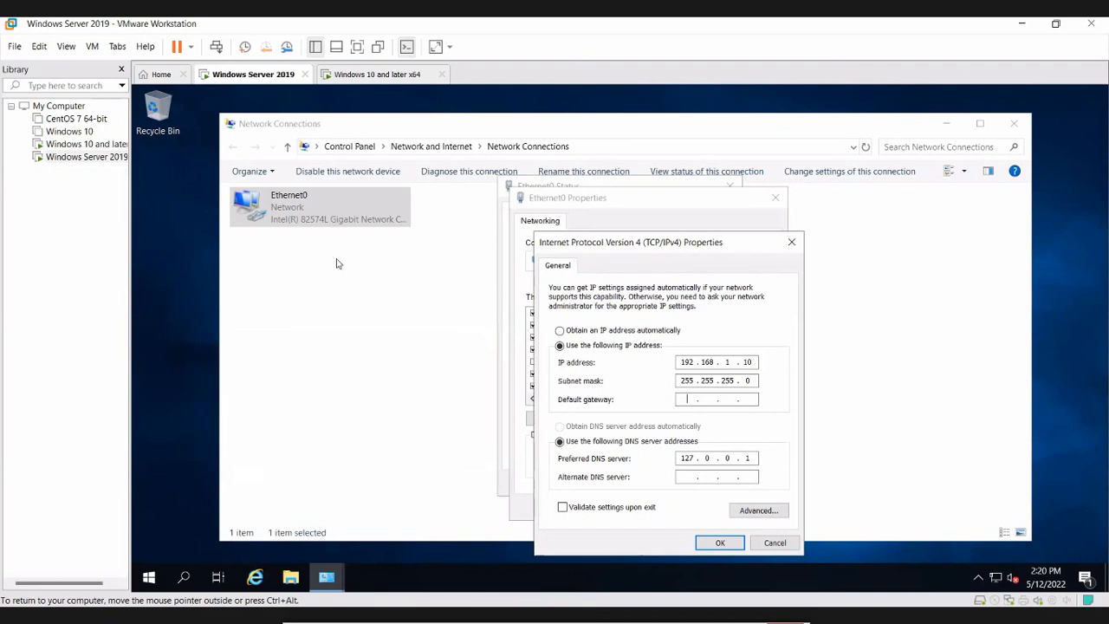
mouse_move(326, 577)
double_click(748, 459)
double_click(687, 458)
type("192")
type("168 . 1 . 10")
- Confirm the IPv4 and adapter changes, close the network windows, and switch to the Windows 10 VM
left_click(719, 542)
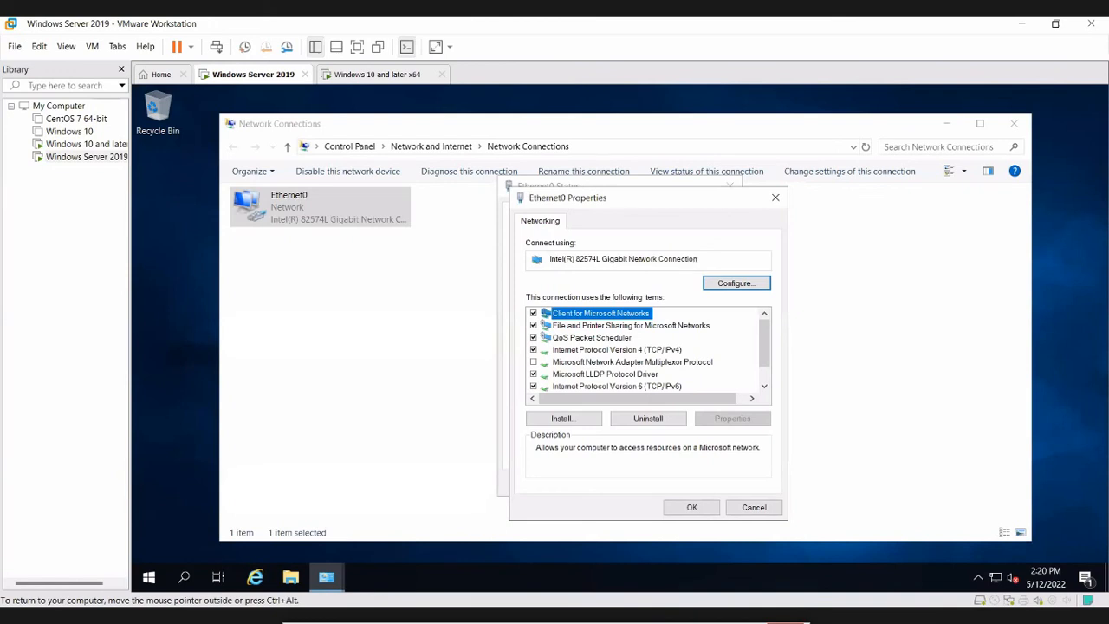
left_click(692, 507)
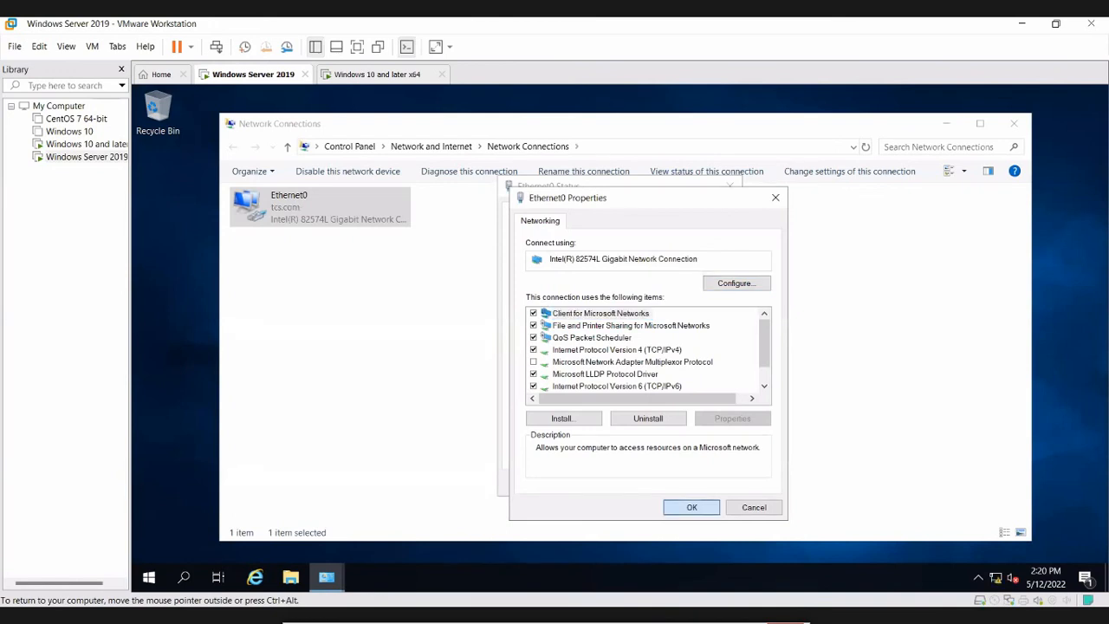
left_click(713, 482)
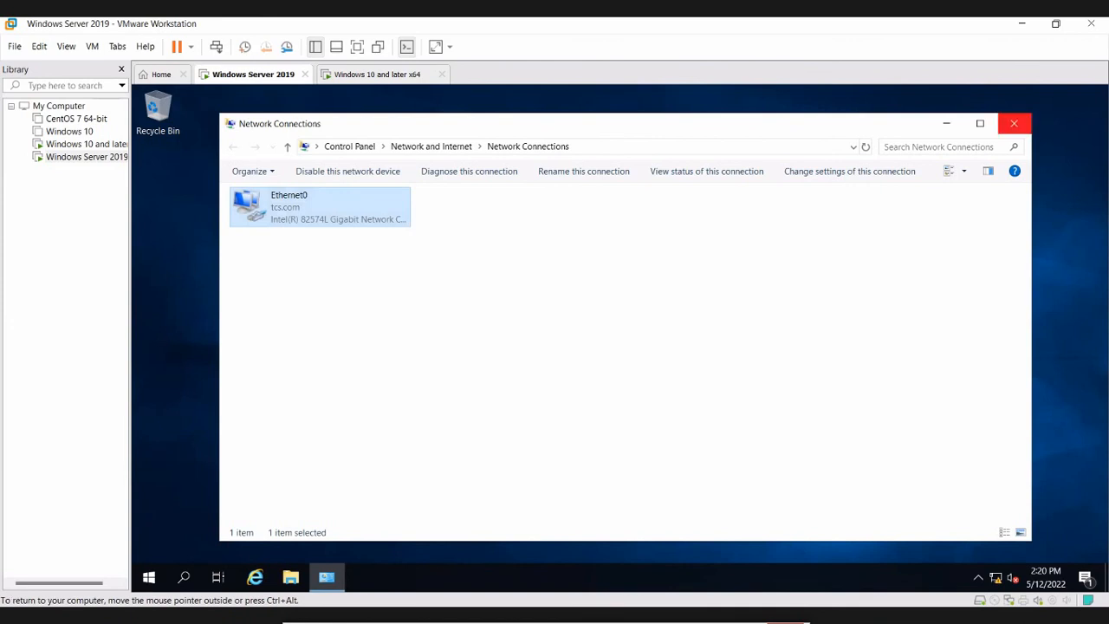
left_click(1014, 123)
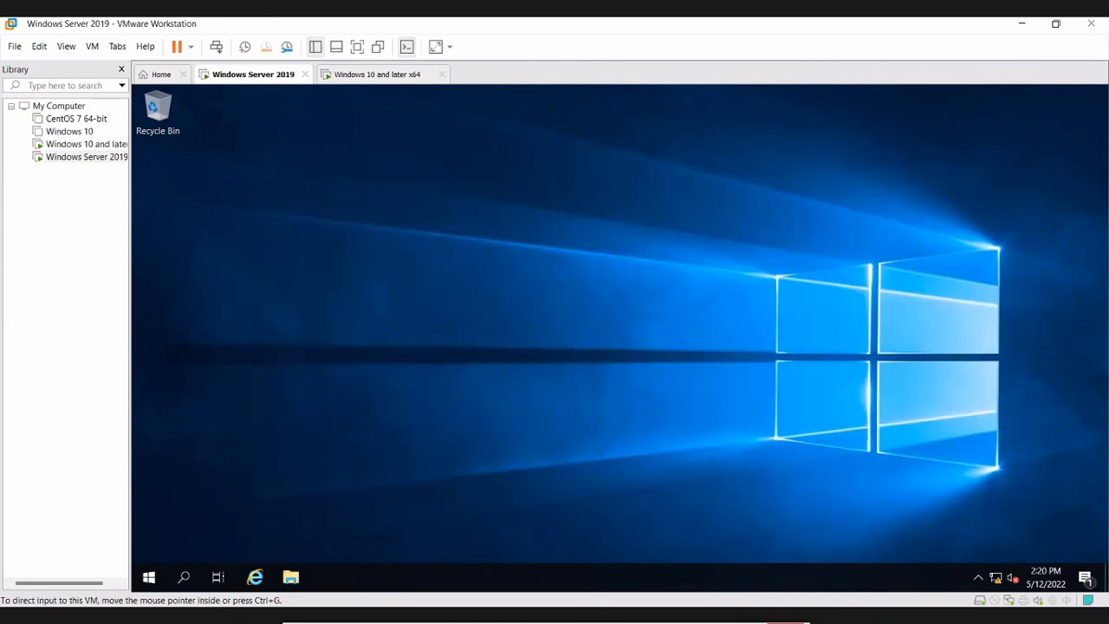
left_click(377, 75)
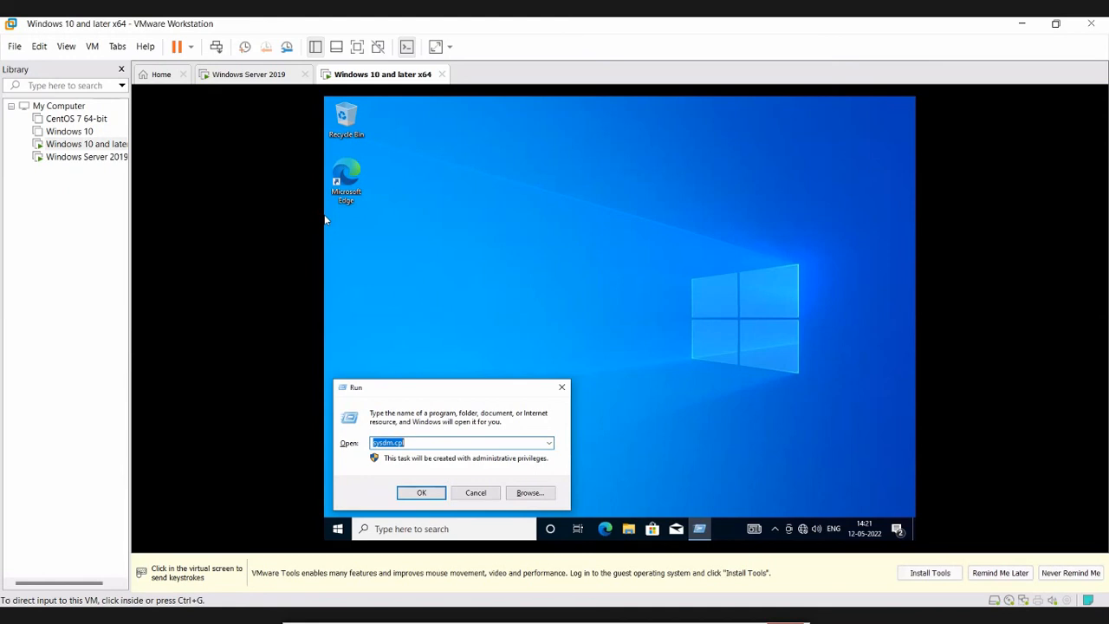
- On the client, run ncpa.cpl and open Ethernet0's TCP/IPv4 properties
left_click(325, 220)
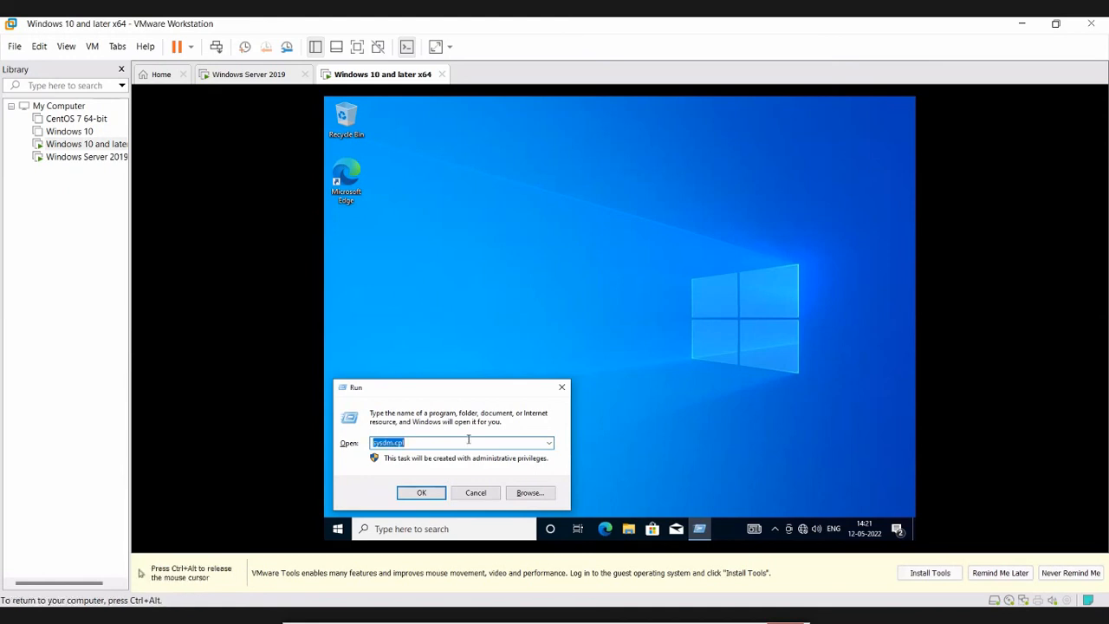
type("ncpa")
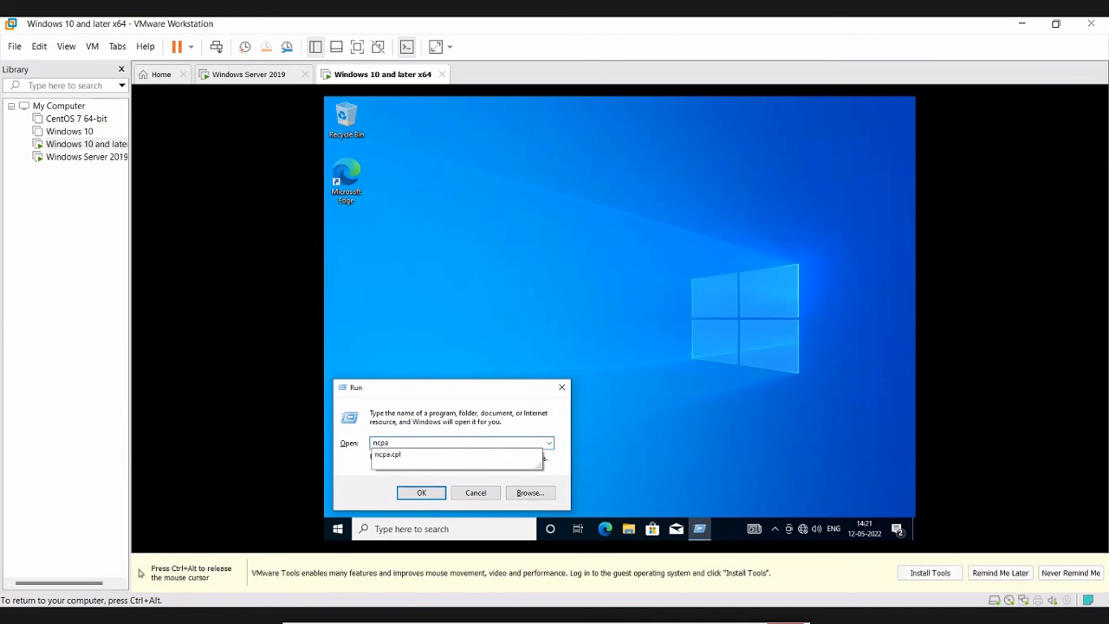
type(".cpl")
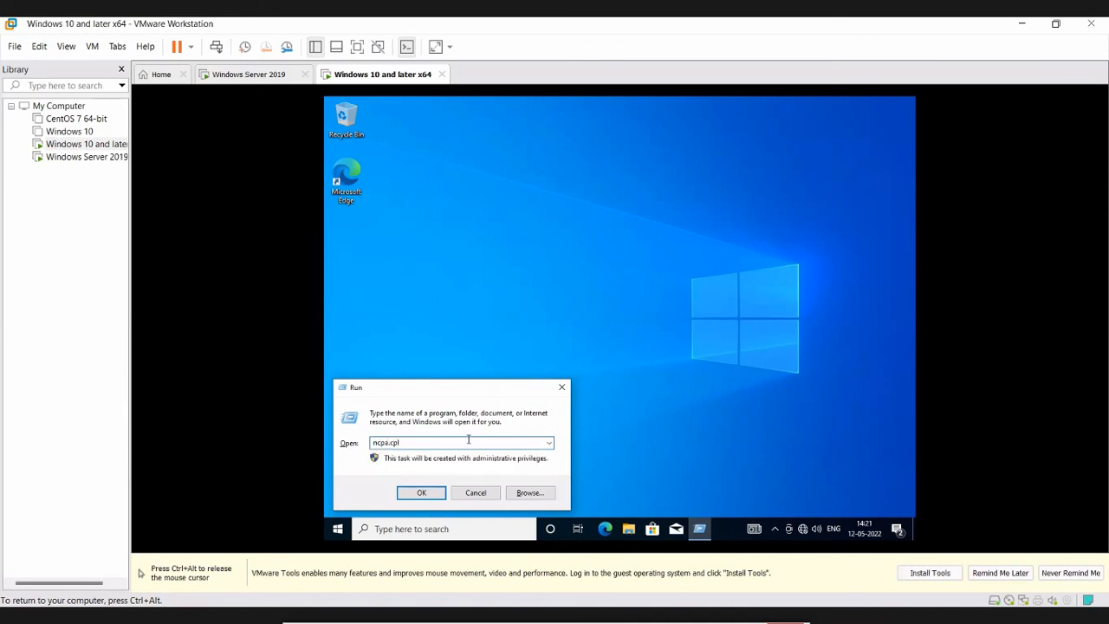
key("Return")
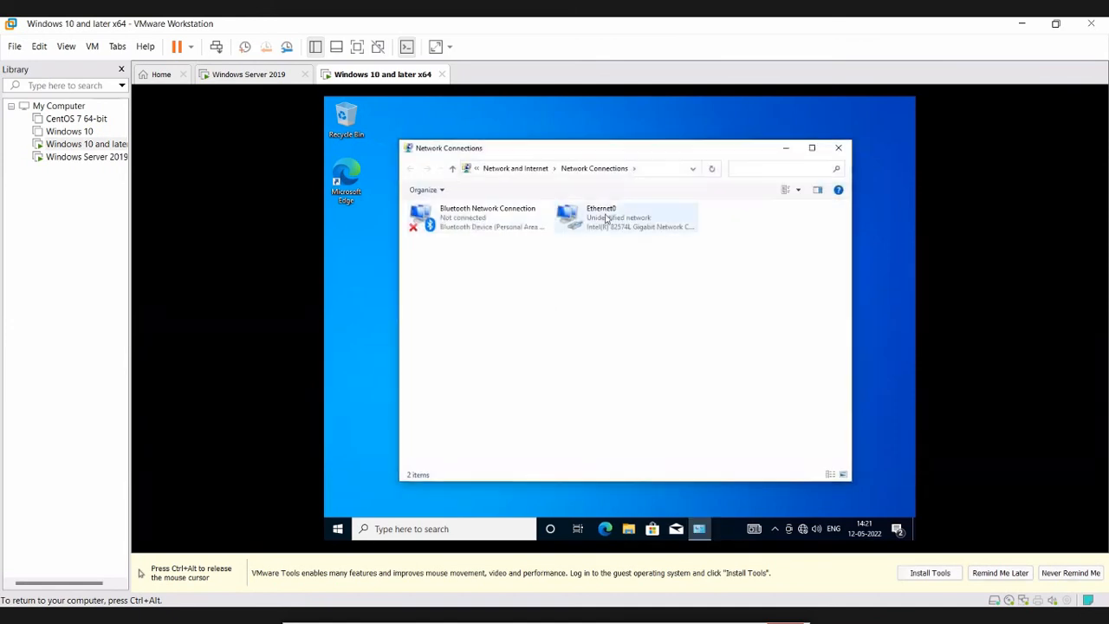
left_click(606, 219)
double_click(605, 219)
left_click(546, 409)
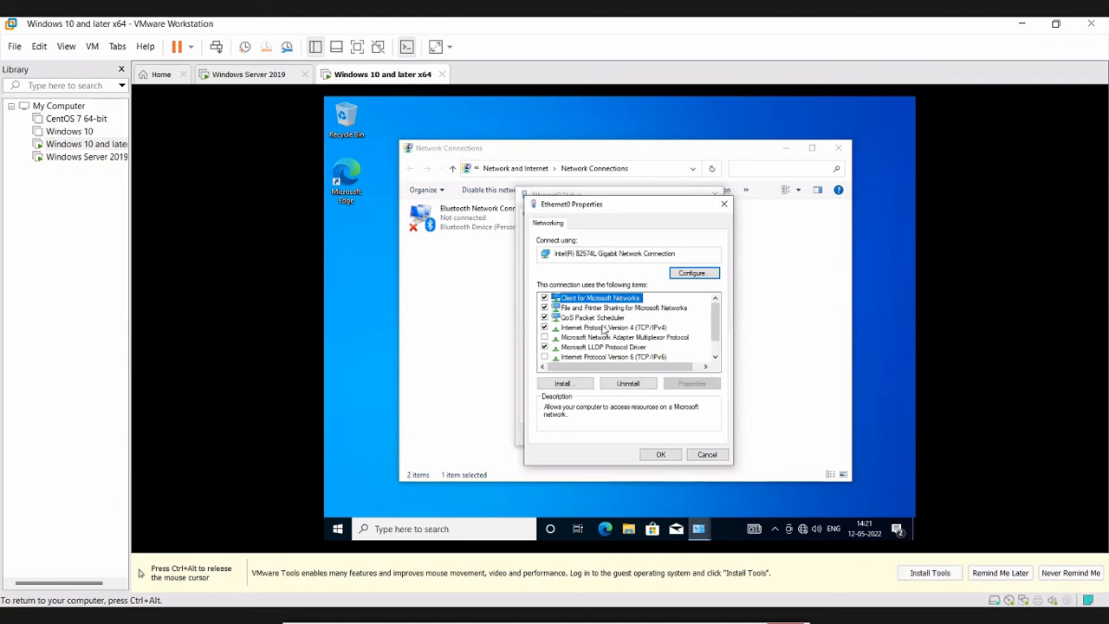
left_click(602, 328)
double_click(602, 328)
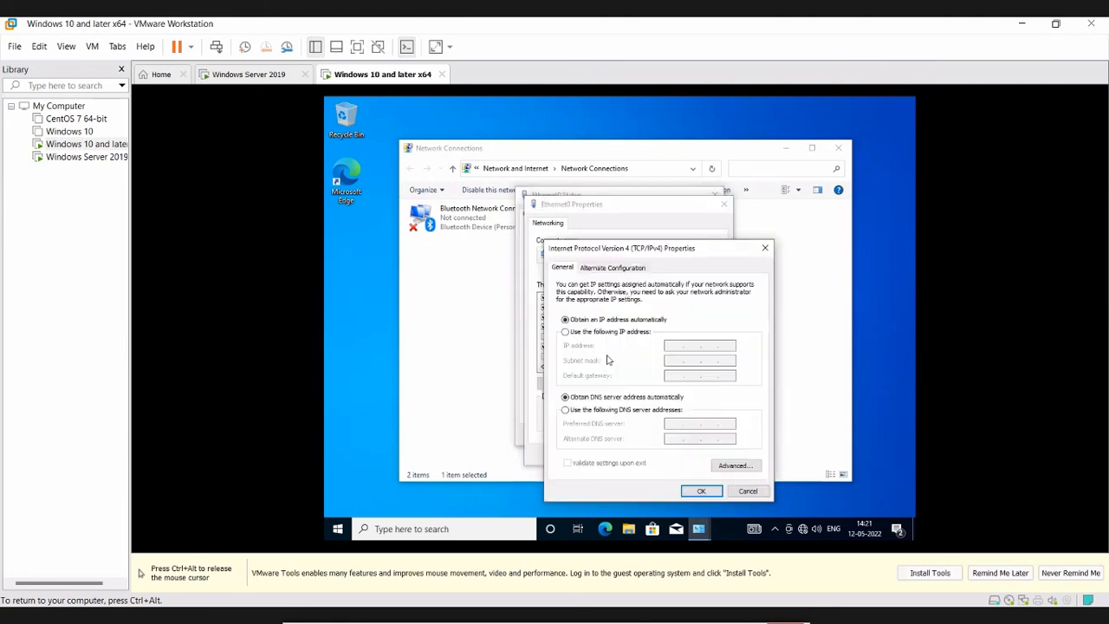
- Set IP 192.168.1.11, mask 255.255.255.0, DNS 192.168.1.10, save, and close the network windows
left_click(641, 331)
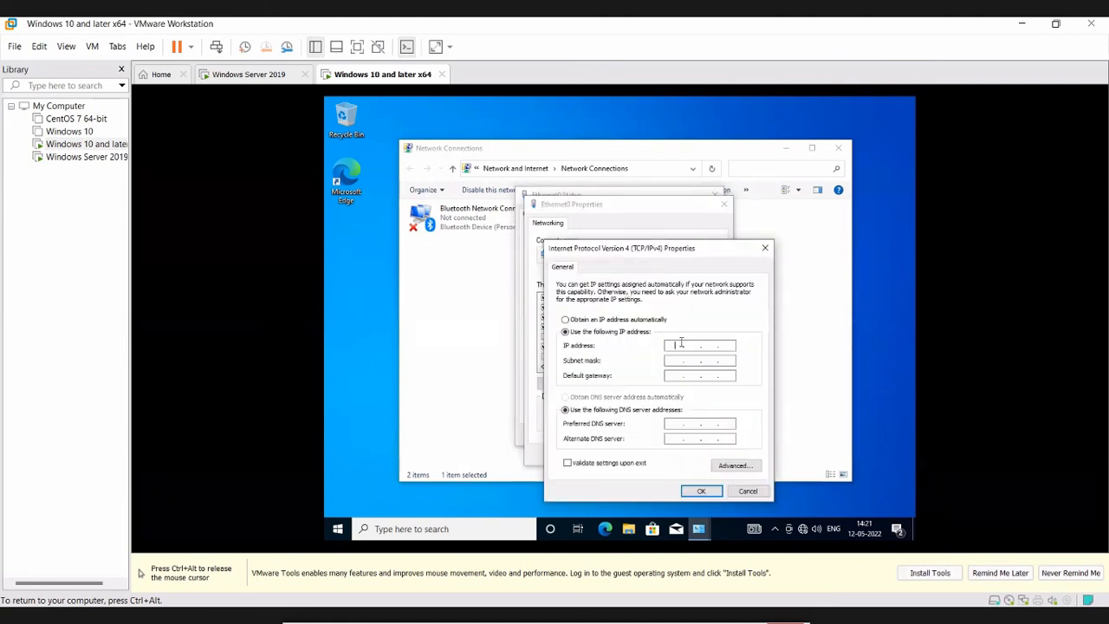
type("192 . 168 . 1 . 11")
key("Tab")
left_click(674, 424)
type("192 . 168 . 1 .")
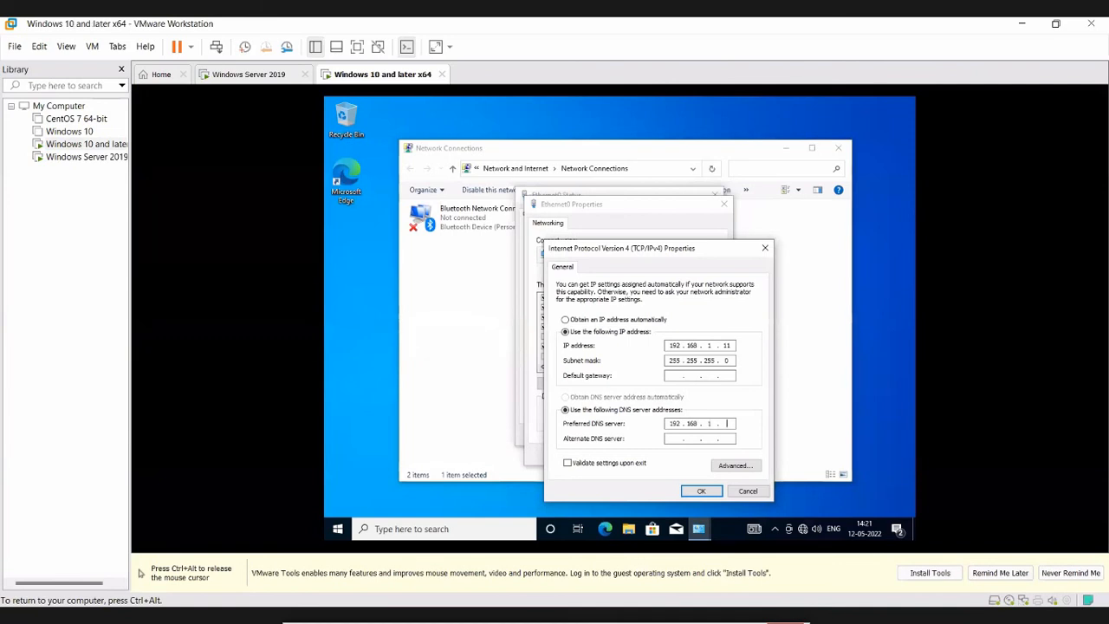
type(" 10")
left_click(701, 492)
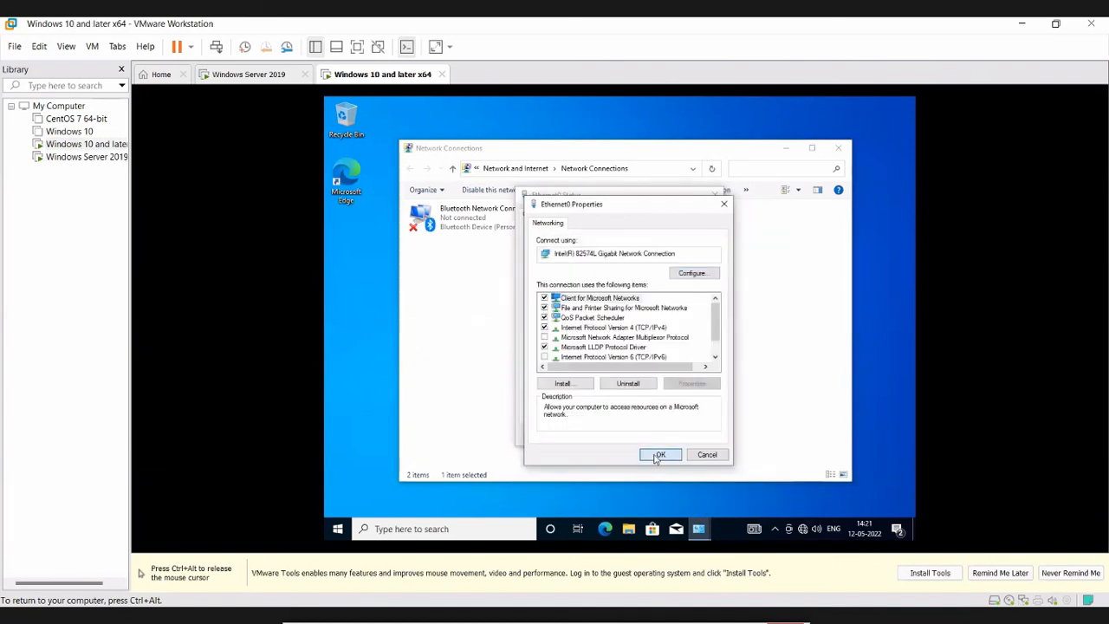
left_click(658, 455)
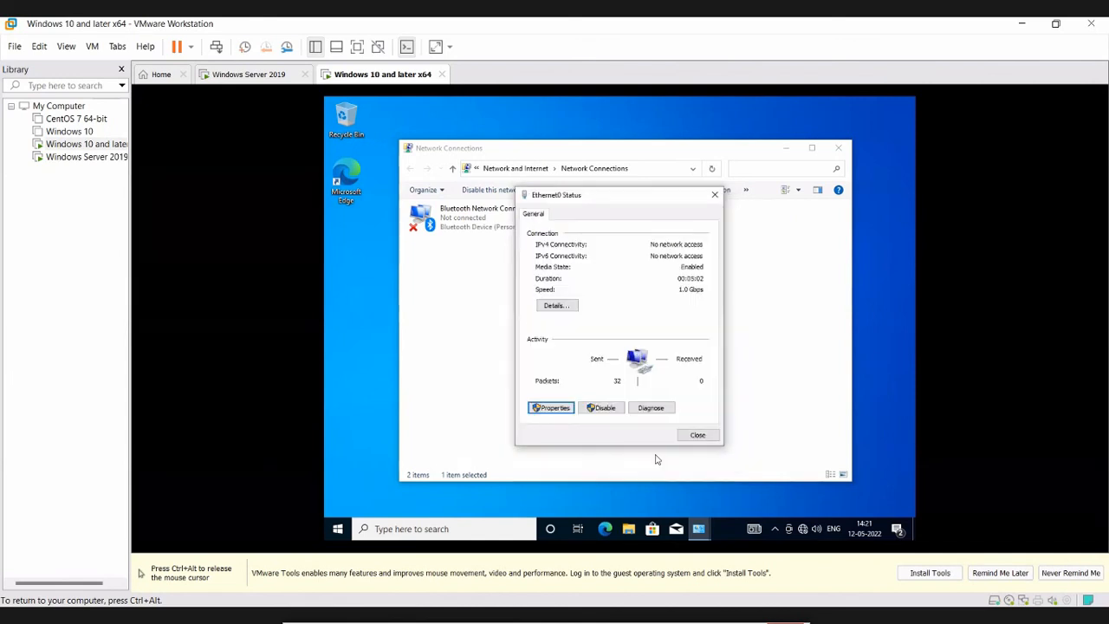
left_click(692, 436)
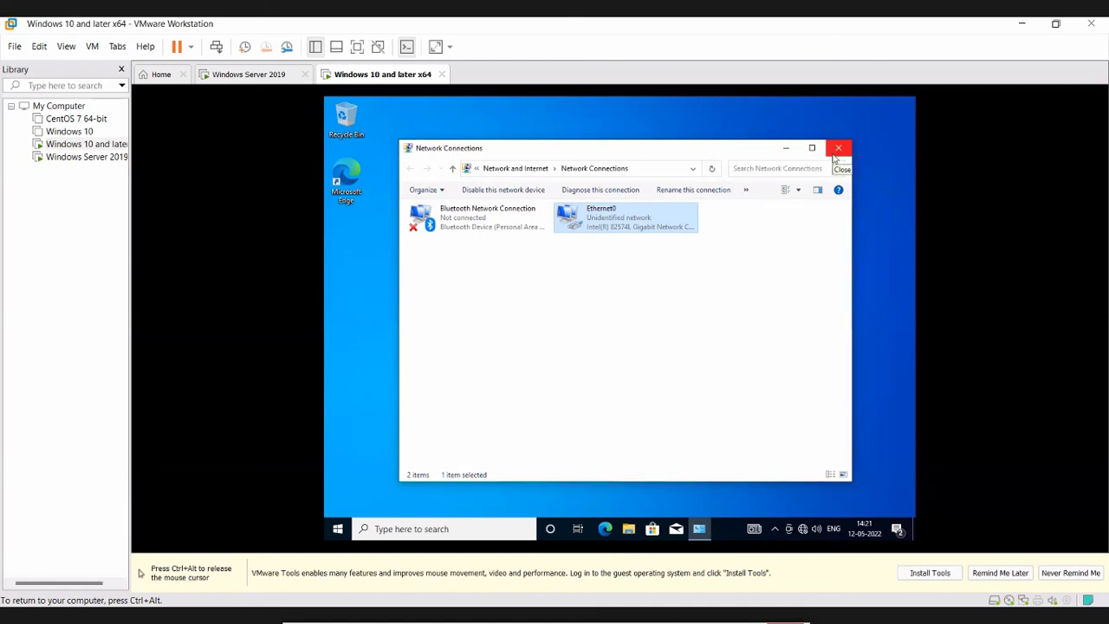
left_click(838, 148)
- Refresh the desktop eight times through its shortcut menu
right_click(561, 194)
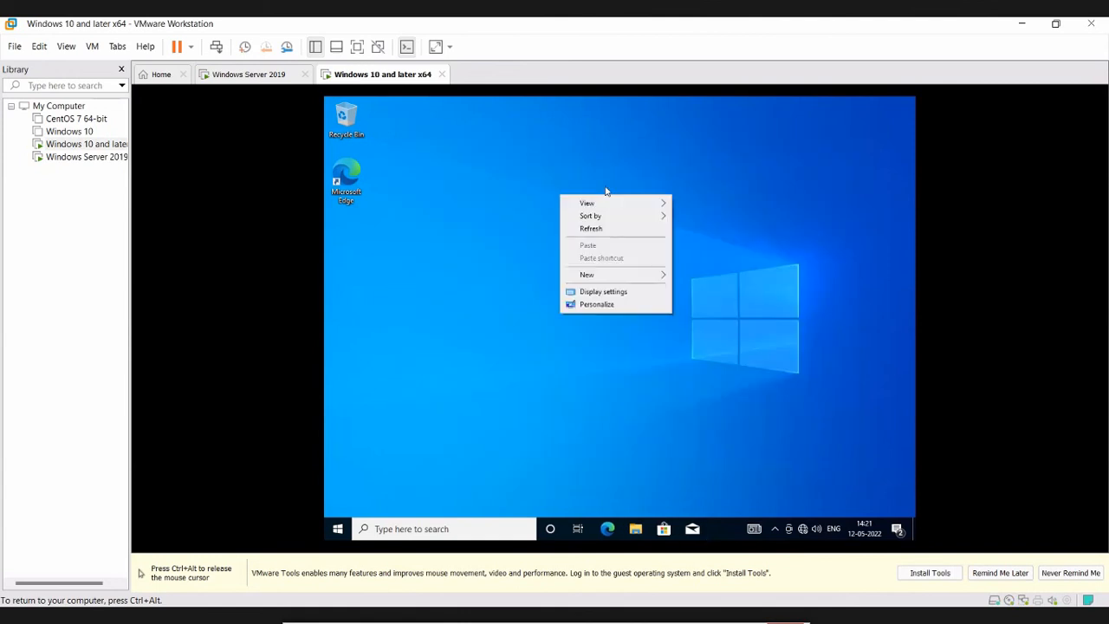
left_click(607, 238)
right_click(561, 212)
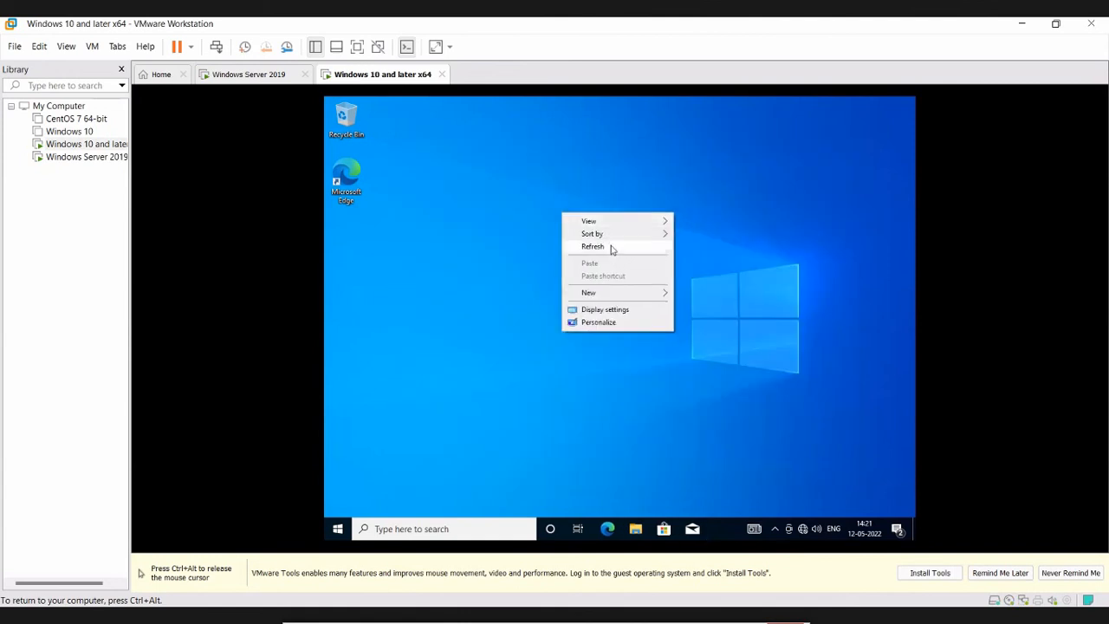
left_click(611, 247)
right_click(540, 206)
left_click(581, 241)
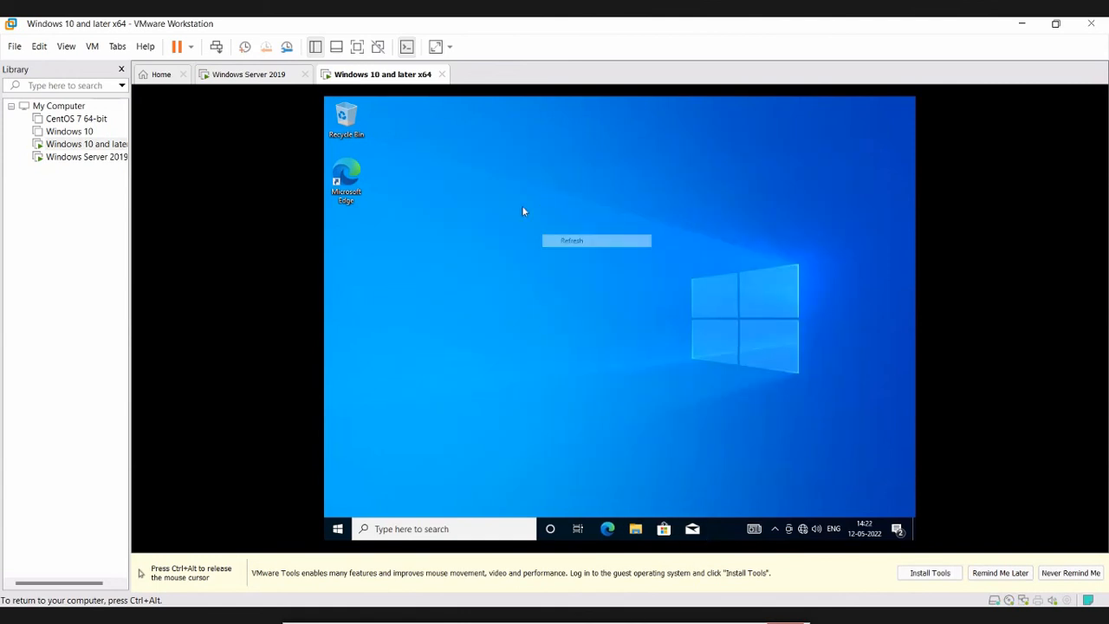
right_click(522, 208)
left_click(575, 240)
right_click(507, 203)
left_click(567, 232)
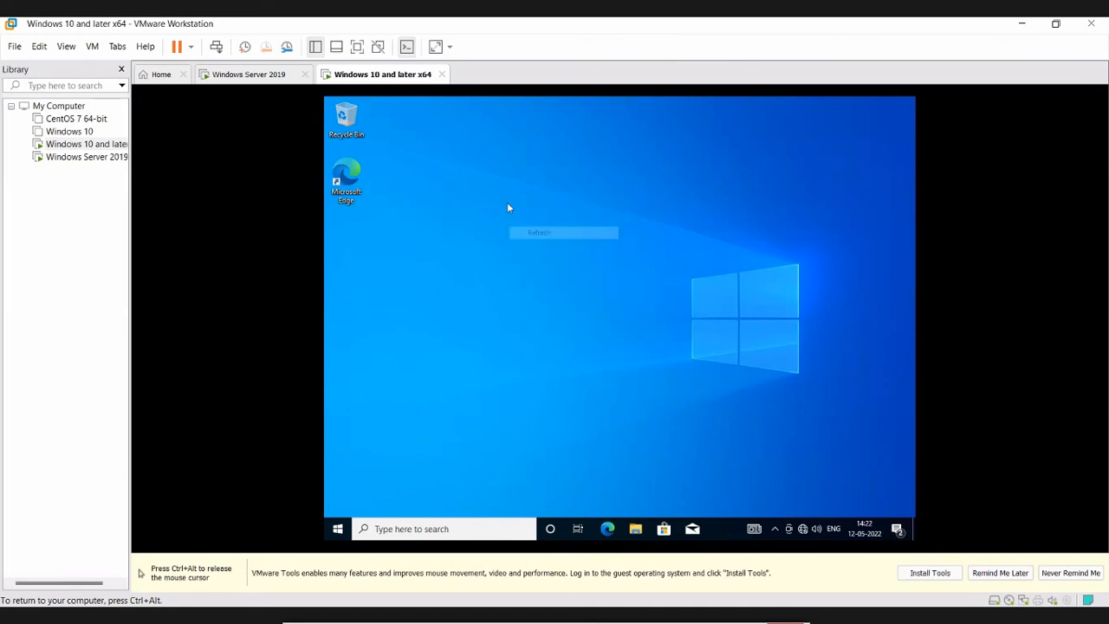
right_click(508, 208)
left_click(554, 238)
right_click(519, 220)
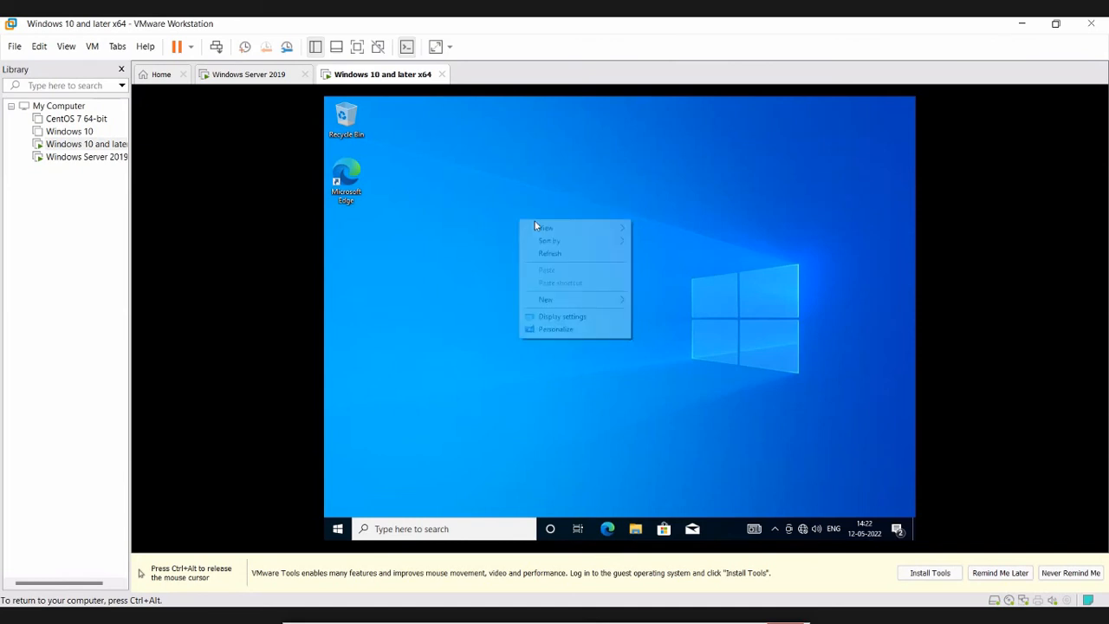
left_click(549, 252)
right_click(518, 217)
left_click(547, 246)
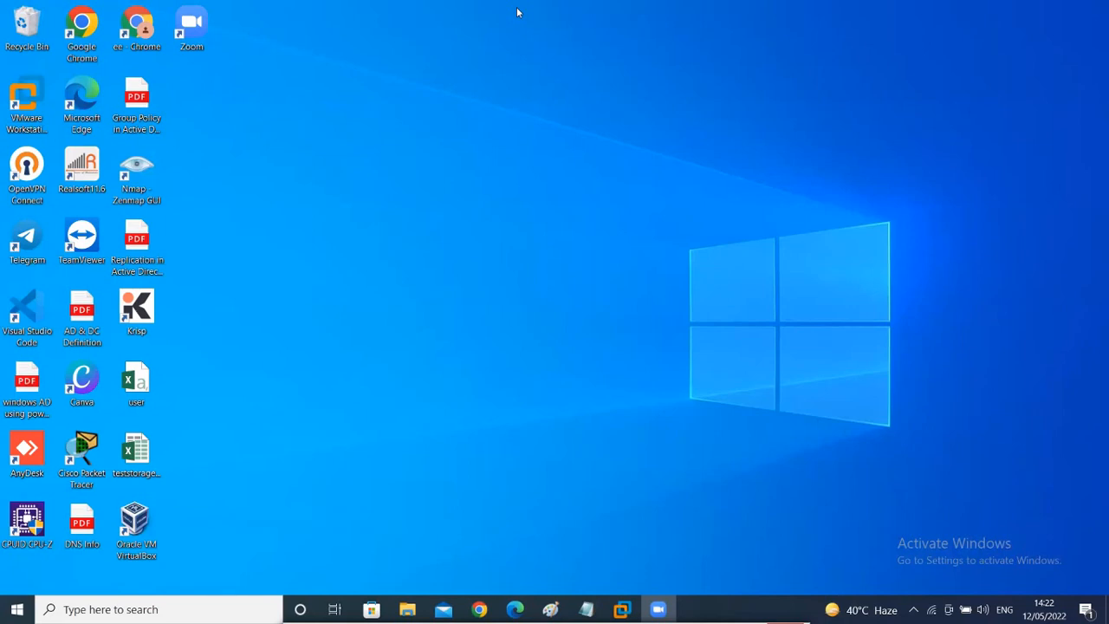
- Restore the Notepad window holding the WDS implementation notes from the taskbar
left_click(578, 616)
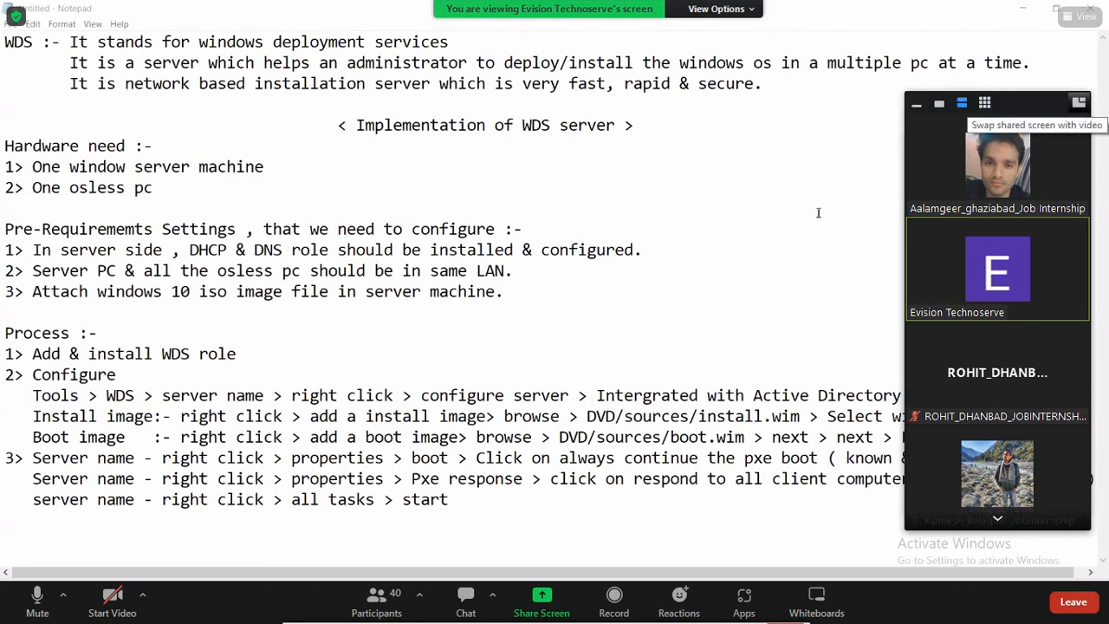
- Collapse the video panel, page to the next participants, and acknowledge the meeting-ended notice
left_click(916, 103)
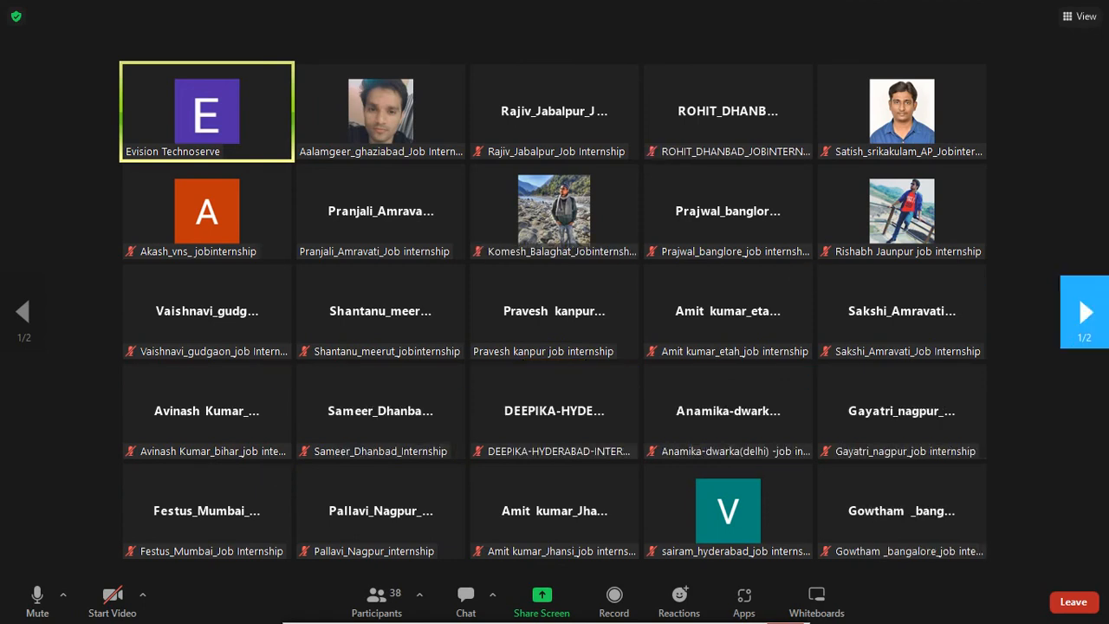
left_click(1084, 311)
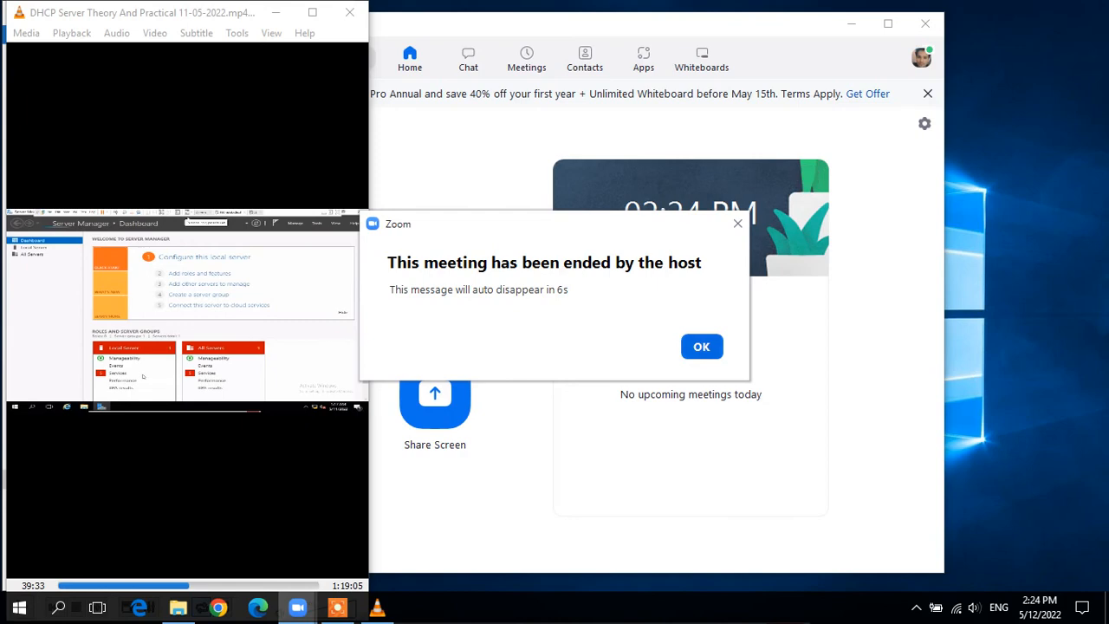
left_click(702, 346)
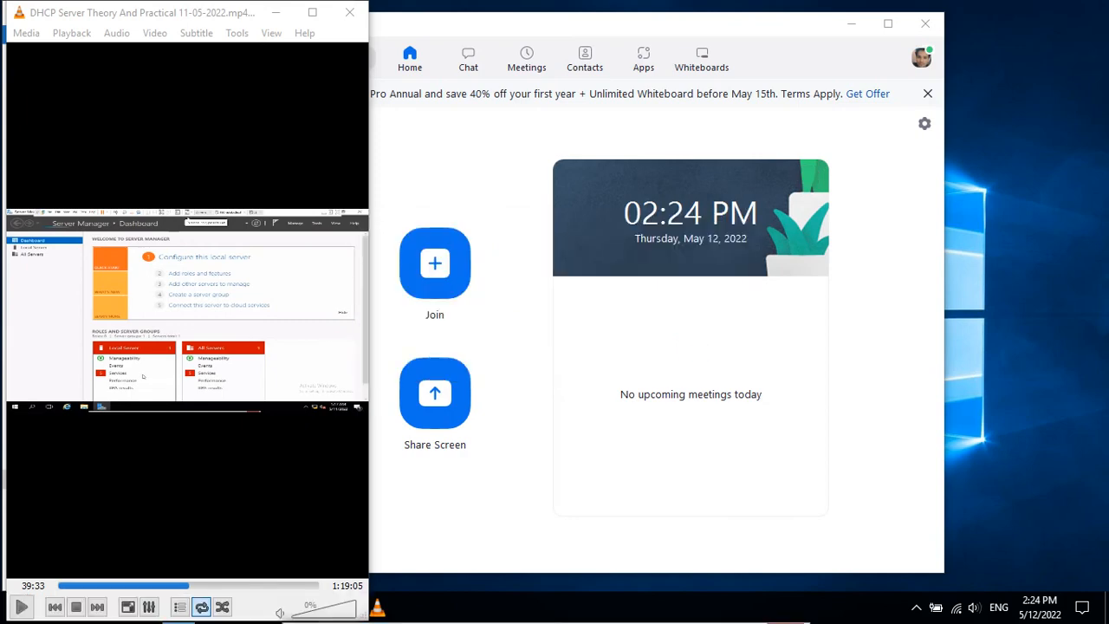